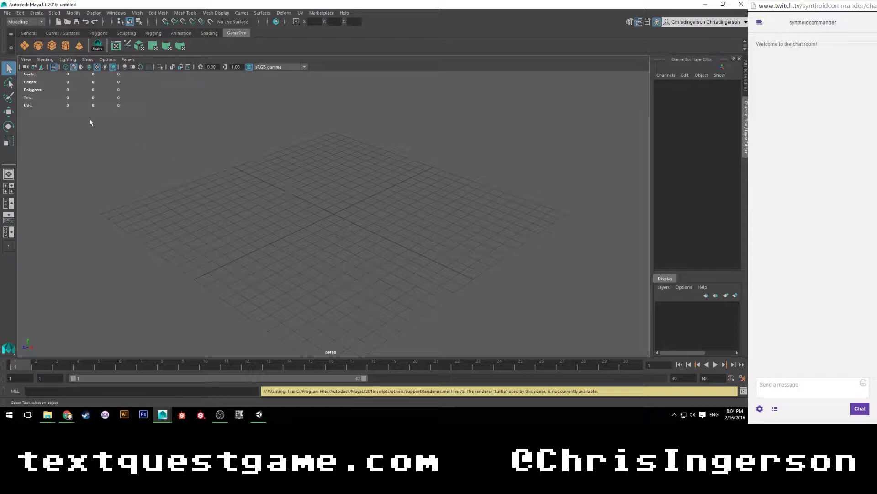
click(7, 13)
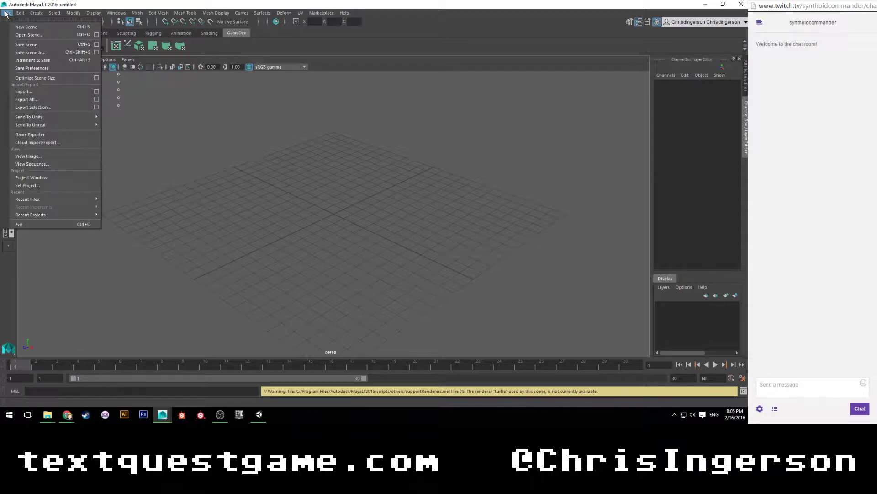
mouse_move(58, 13)
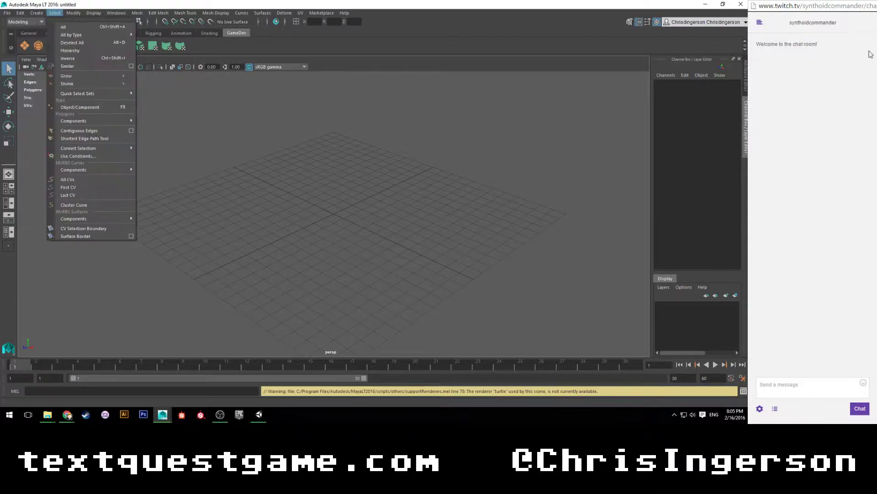
mouse_move(7, 14)
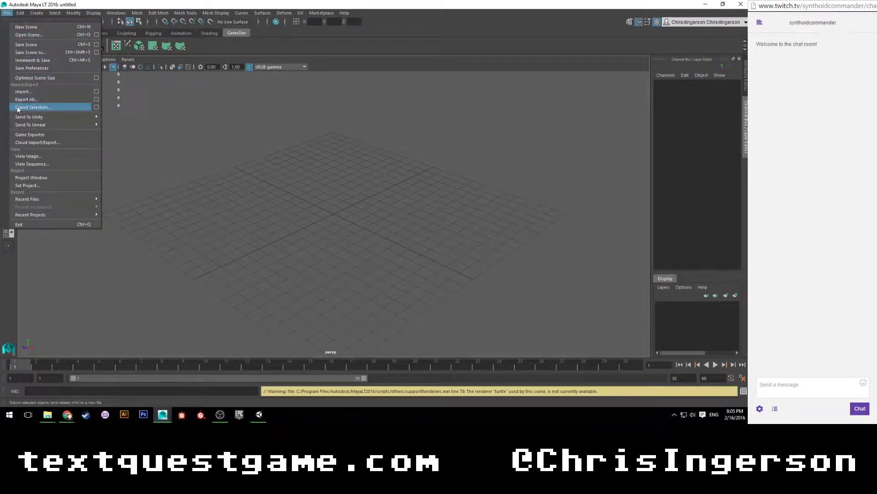
click(33, 184)
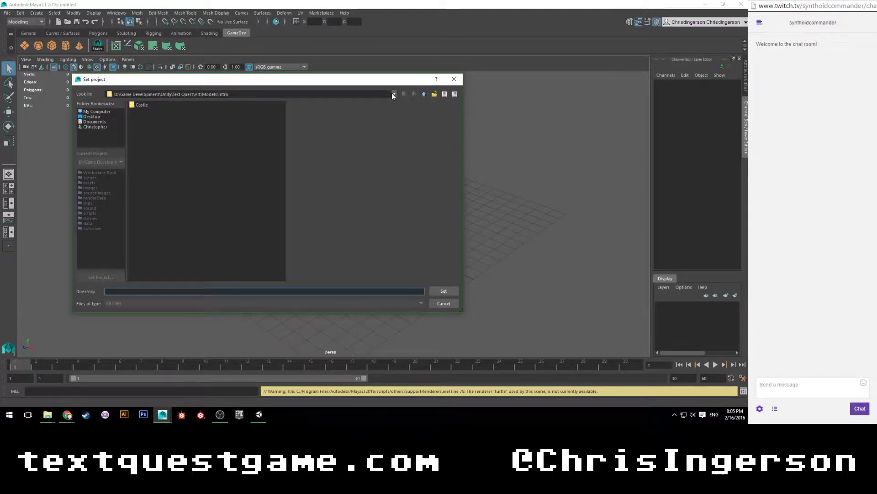
click(393, 94)
click(205, 107)
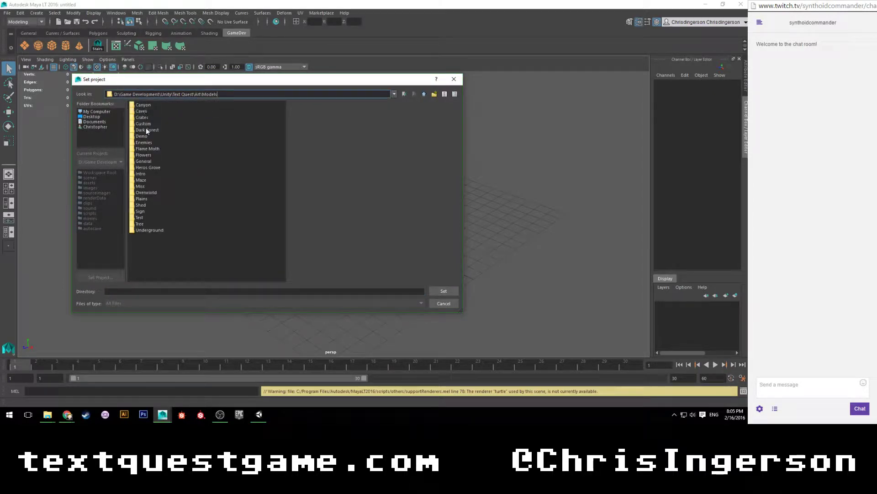
double_click(146, 192)
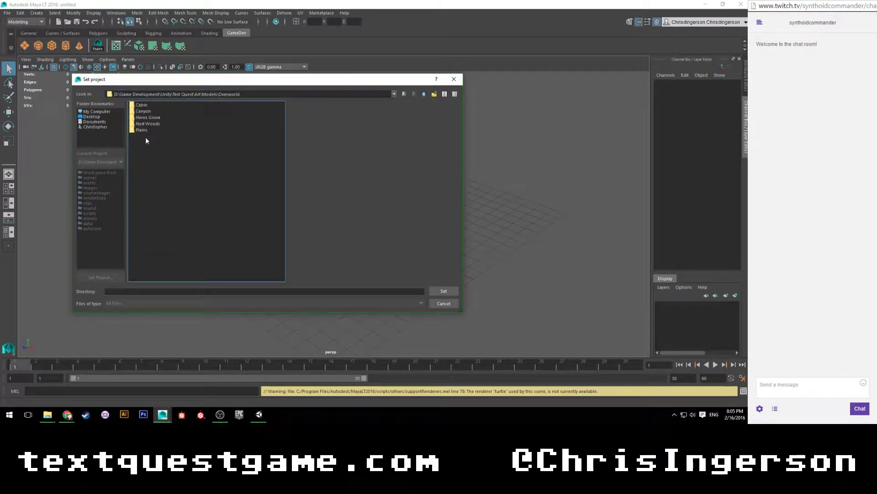
double_click(143, 130)
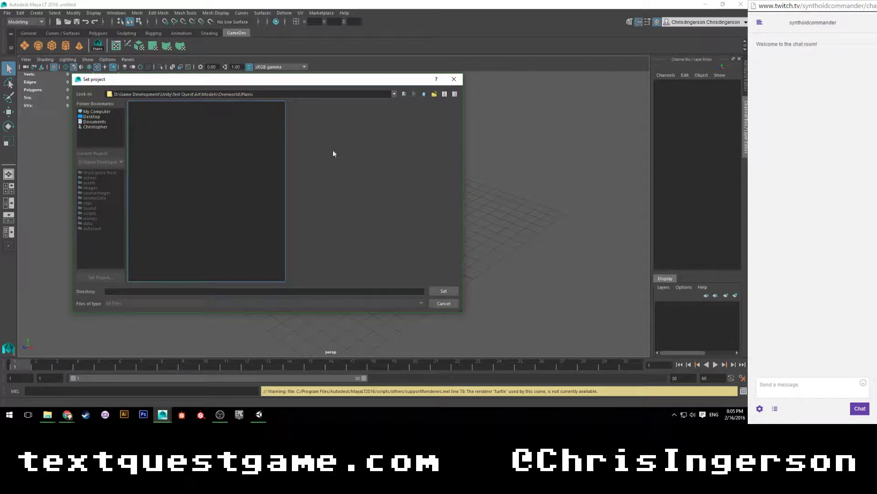
click(443, 290)
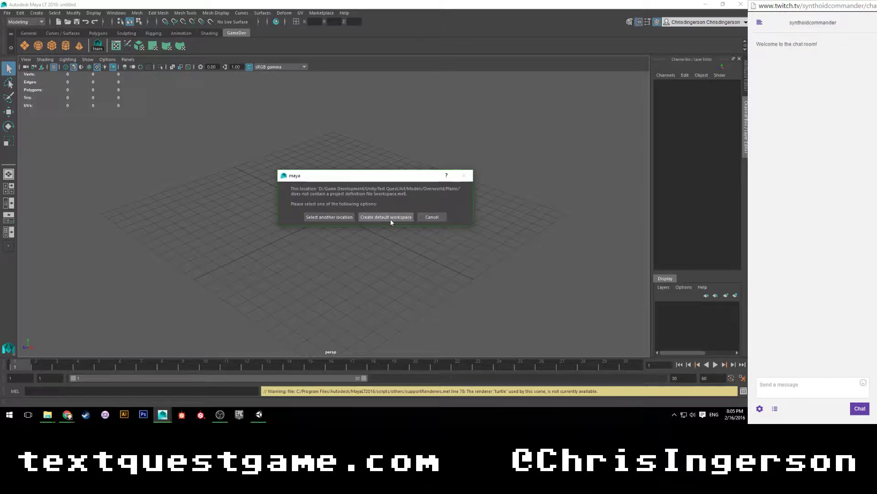
click(429, 218)
Start a new project definition with its location set to the Text Quest Art/Models/Overworld/Plains folder.
click(7, 13)
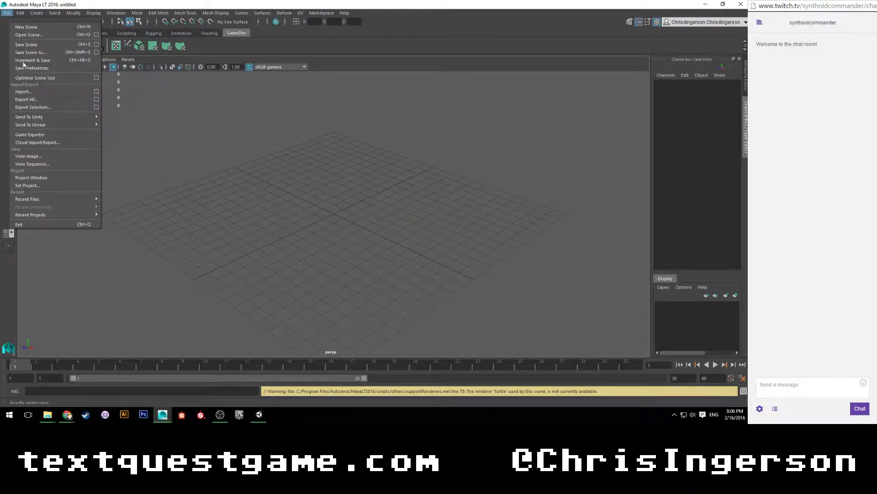
click(47, 177)
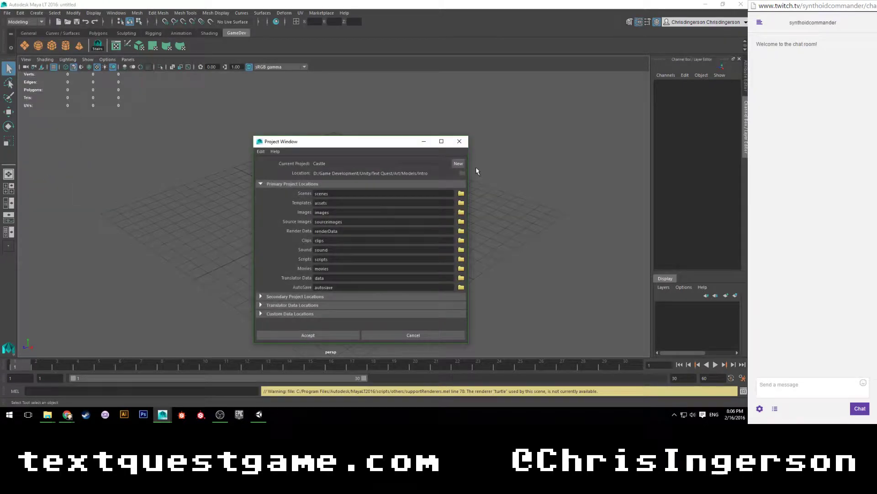
click(463, 173)
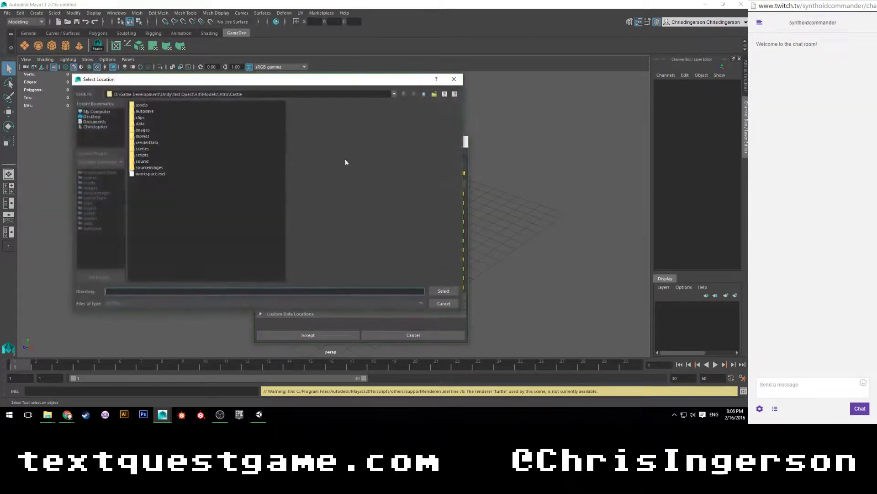
click(394, 94)
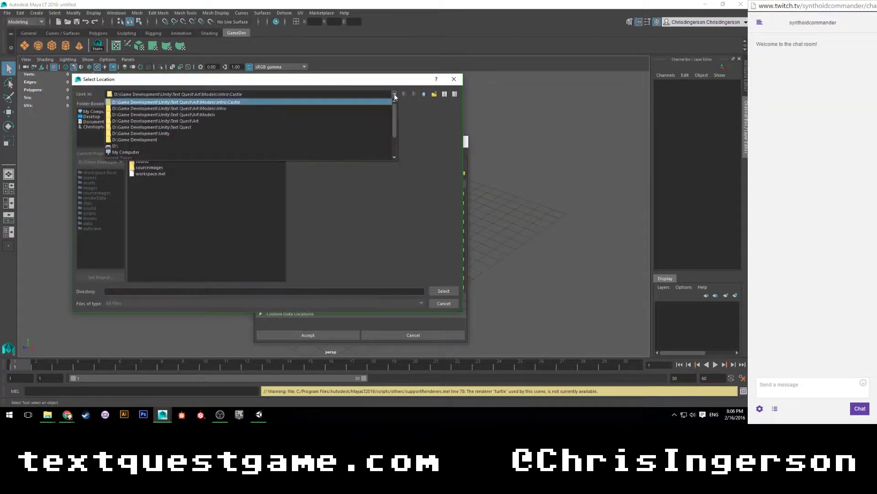
click(211, 114)
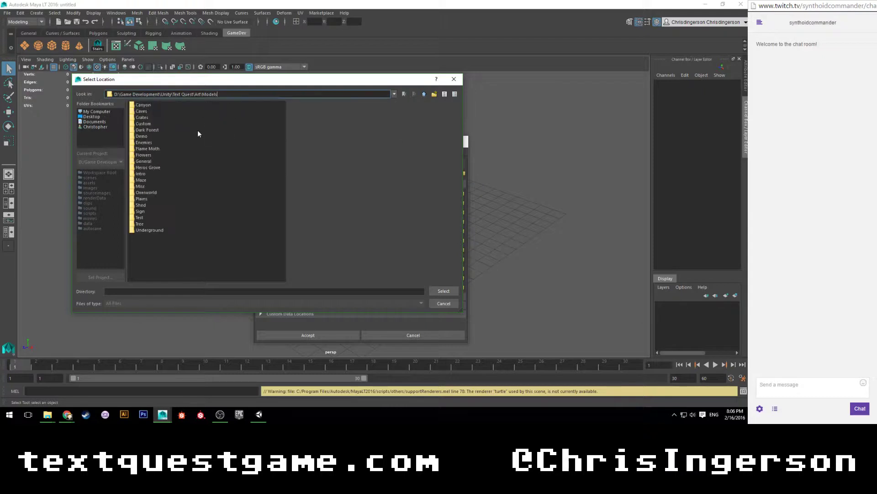
double_click(146, 193)
click(141, 130)
double_click(142, 131)
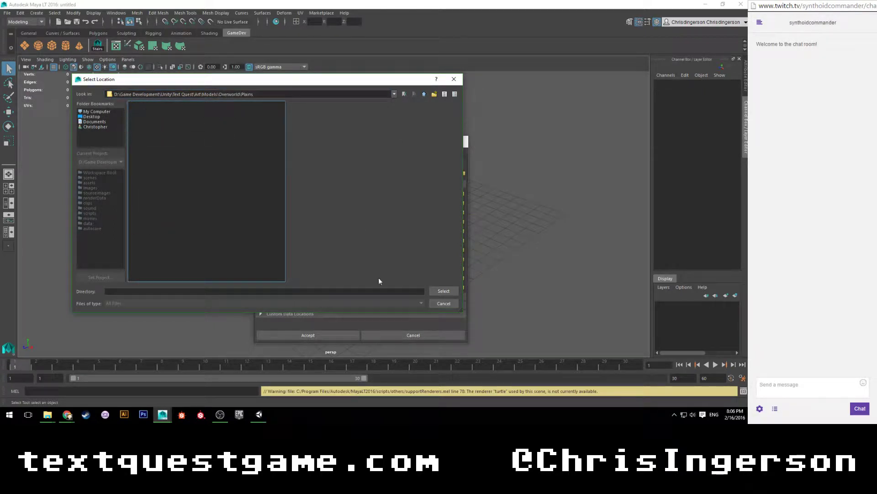
click(444, 291)
Name the new project Plains and create it with the default folder locations.
double_click(348, 163)
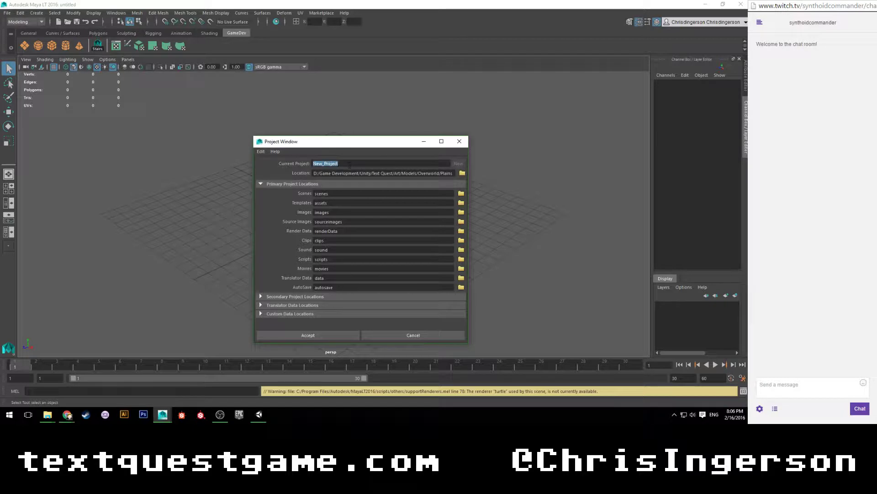
text(Plains)
click(323, 336)
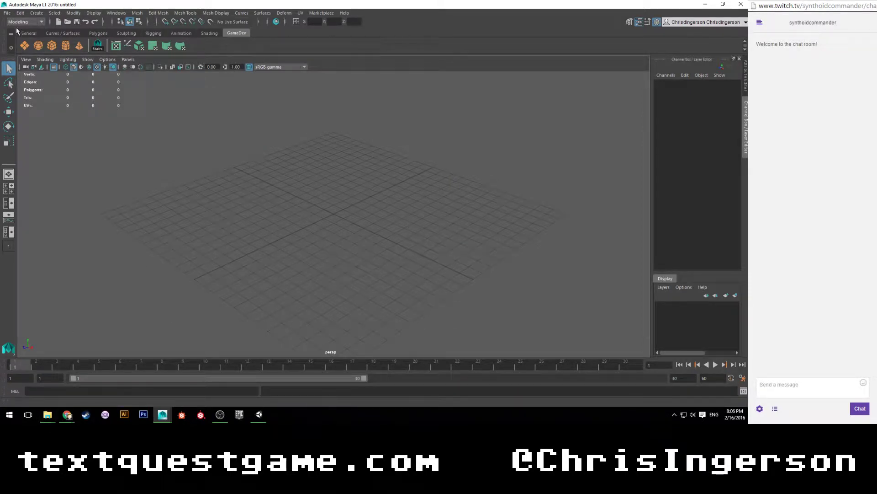
Switch to File Explorer and examine the Plains and Plains New folders under Models/Levels/Plains for the existing level model.
mouse_move(49, 420)
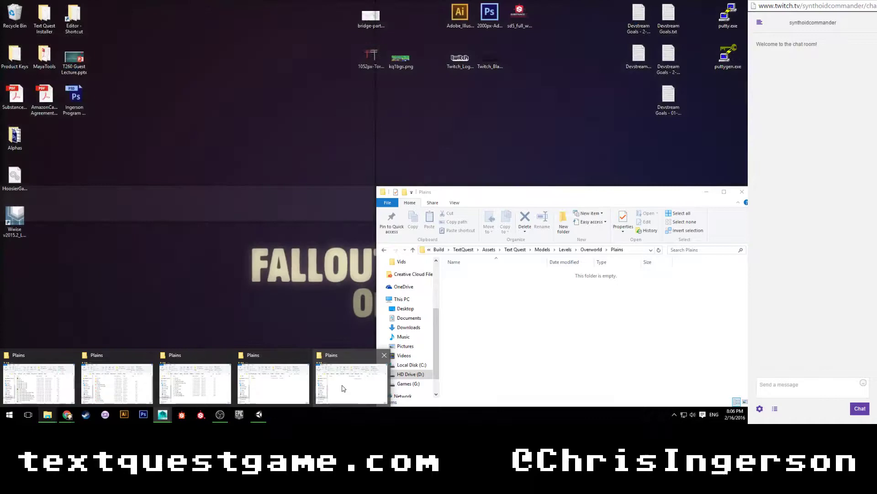
click(342, 386)
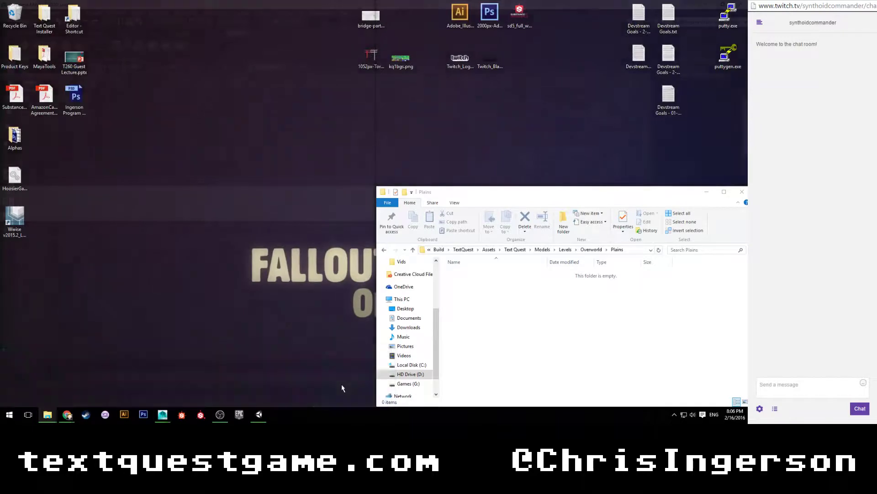
click(589, 250)
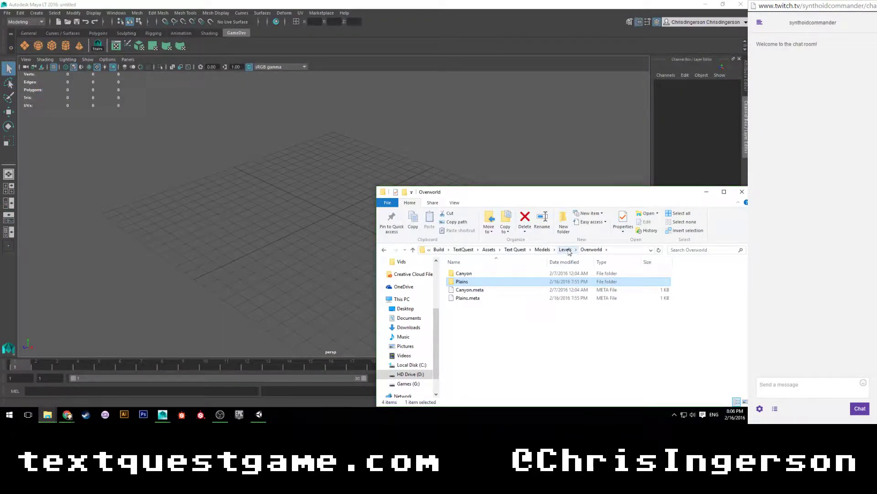
click(571, 250)
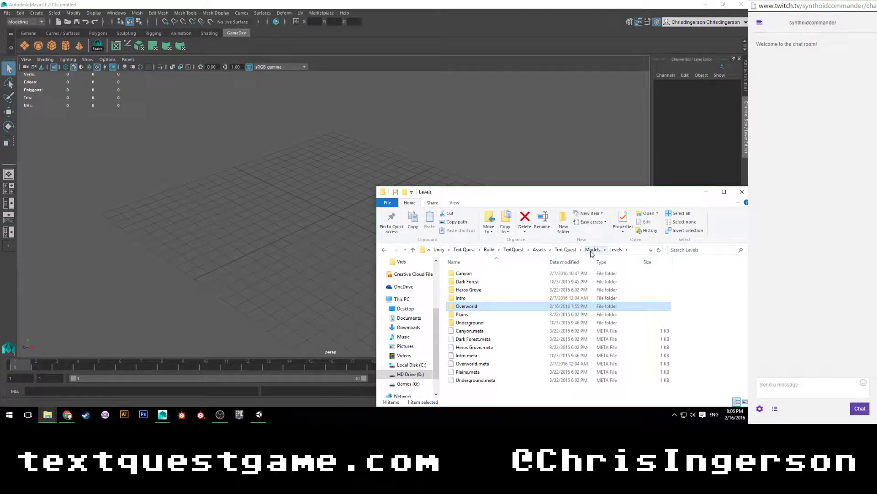
double_click(463, 314)
double_click(469, 284)
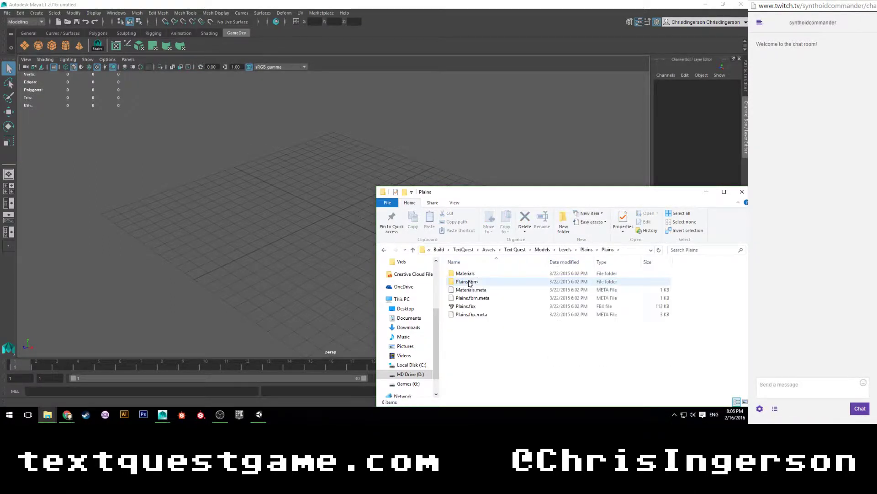
click(589, 249)
double_click(471, 291)
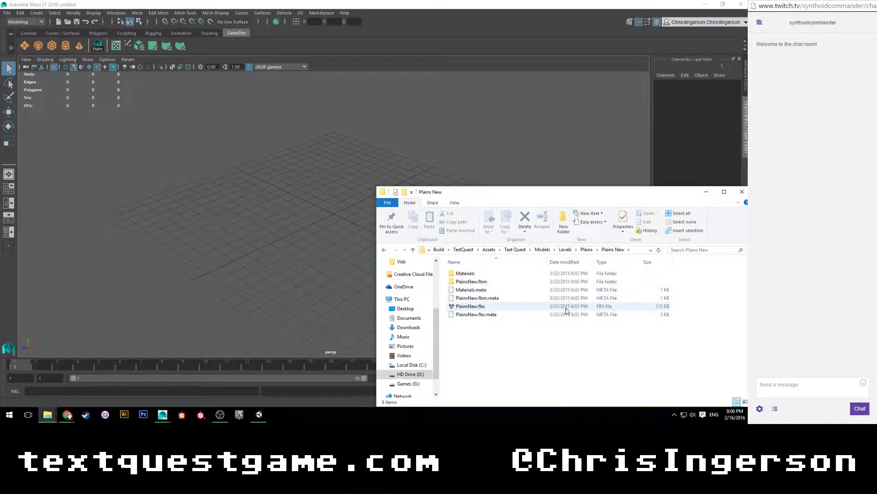
click(587, 249)
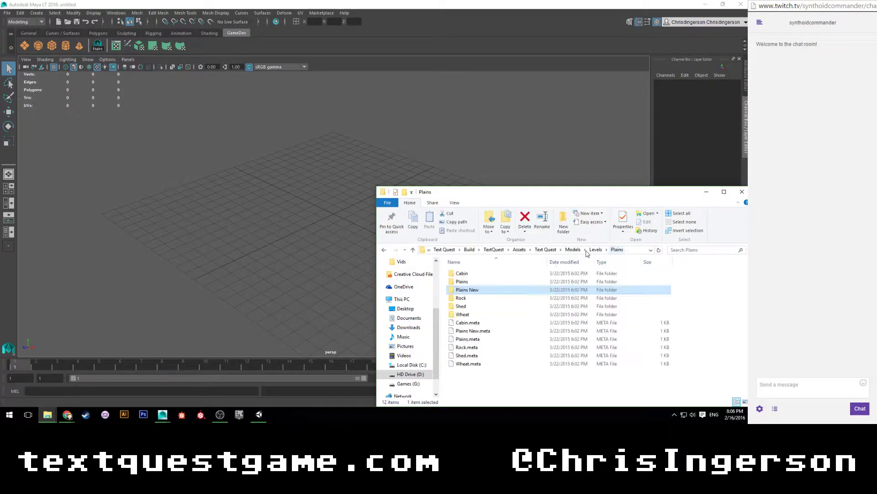
double_click(469, 282)
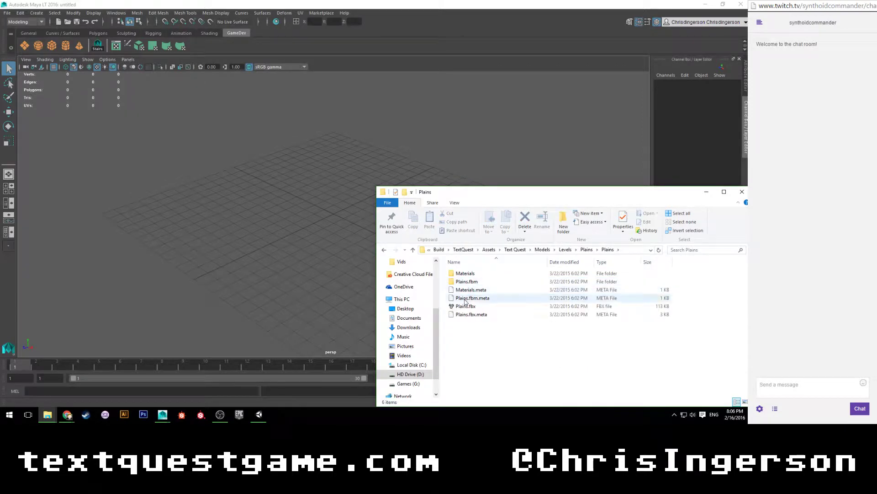
click(590, 250)
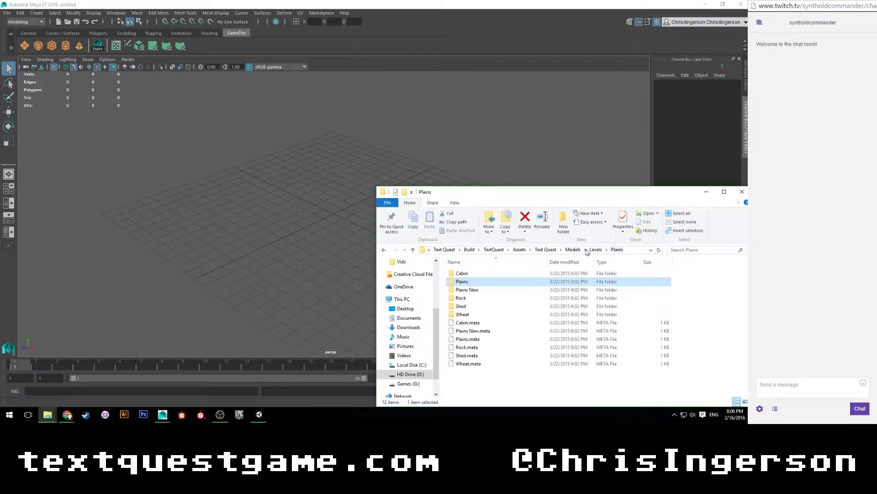
Switch to Unity and locate the source model asset of the plains terrain from the scene.
click(259, 415)
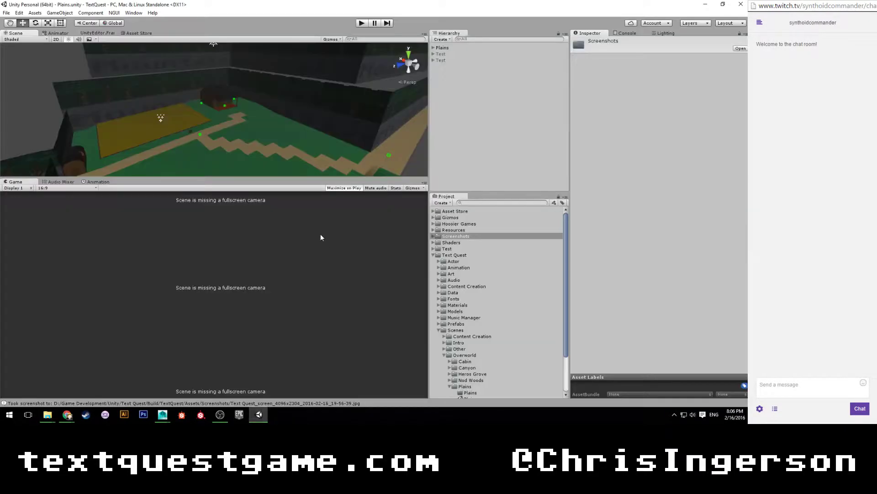
click(372, 110)
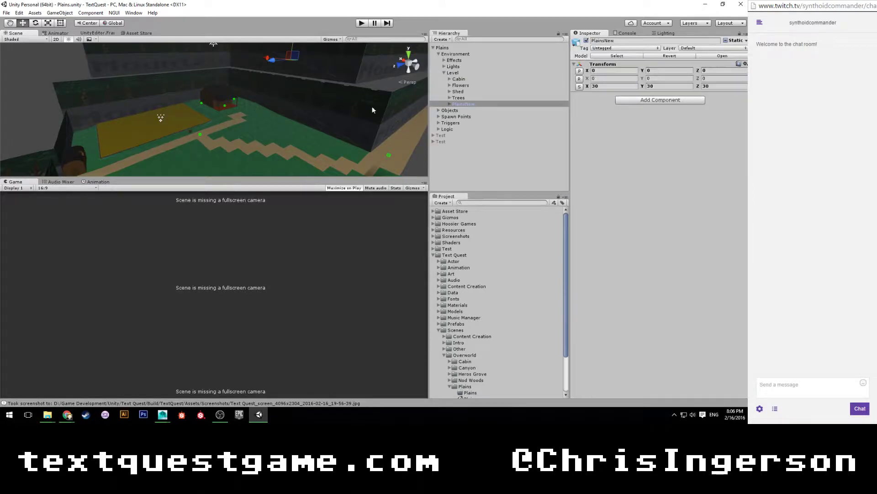
click(617, 56)
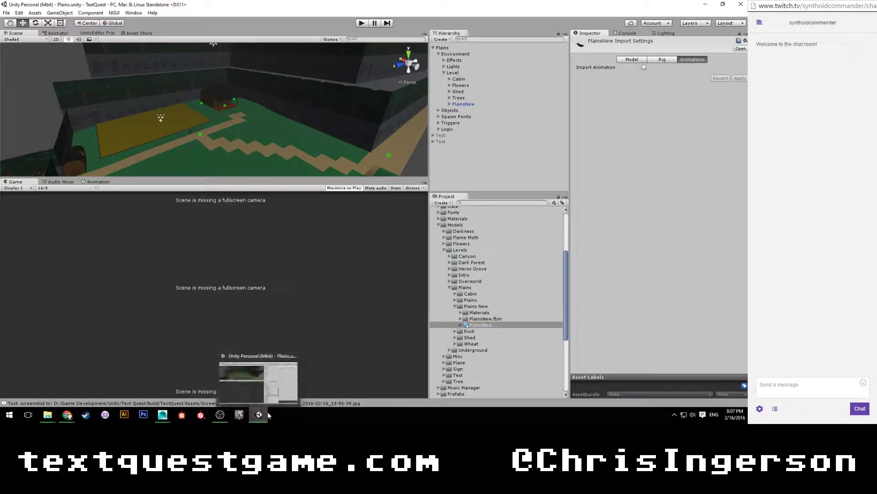
Bring Maya LT back to the front and open the Levels/Plains/Plains New folder in File Explorer.
mouse_move(163, 414)
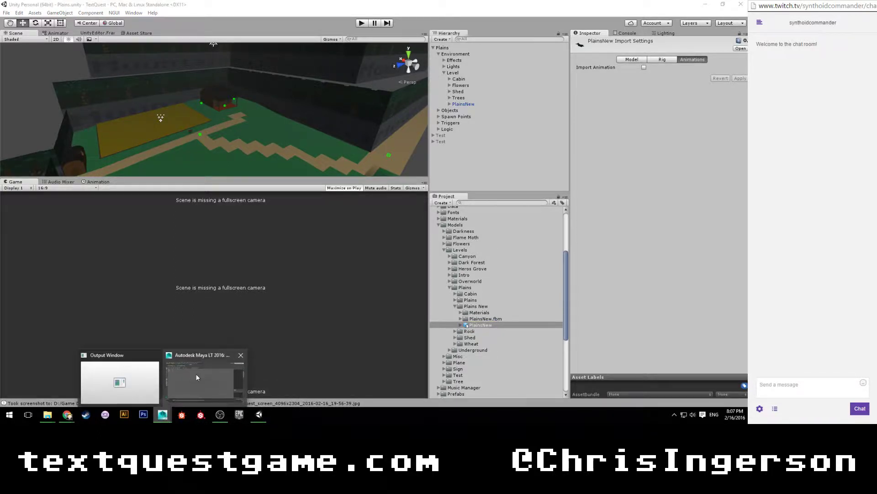
click(196, 373)
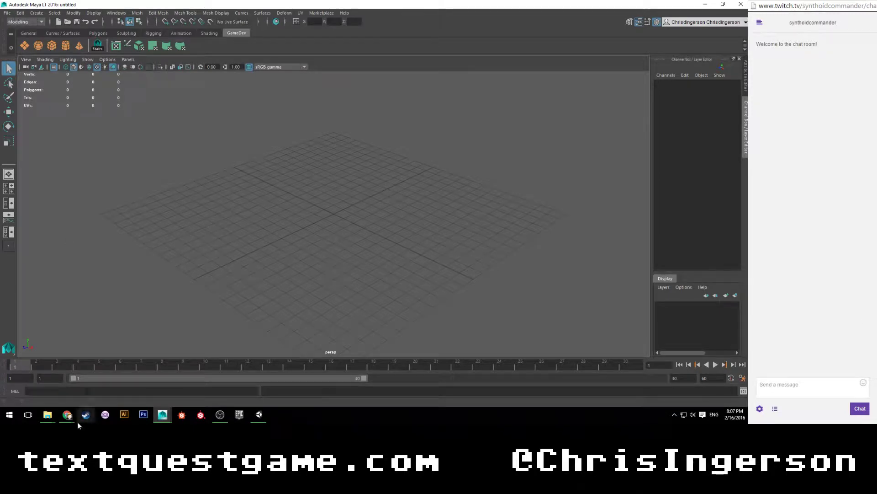
click(60, 414)
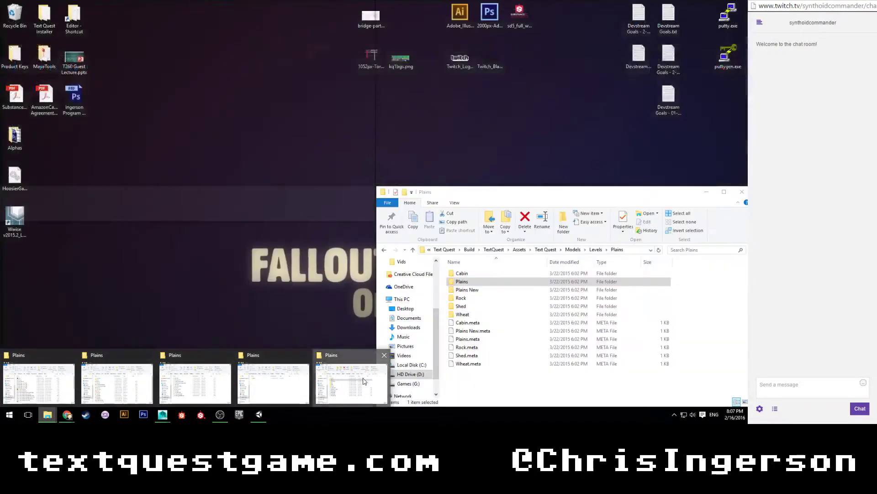
click(246, 397)
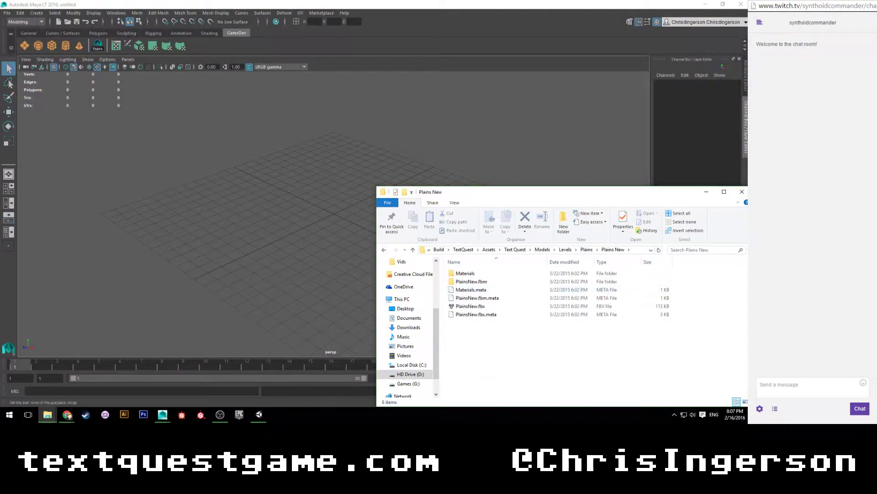
Copy PlainsNew.fbx from the Plains New folder into the scenes folder of the new Plains project.
mouse_move(48, 414)
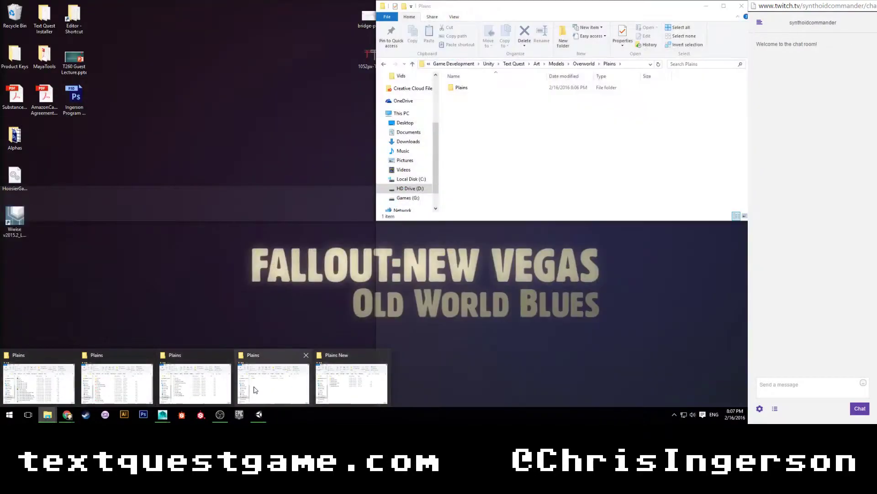
click(273, 386)
click(462, 88)
double_click(463, 89)
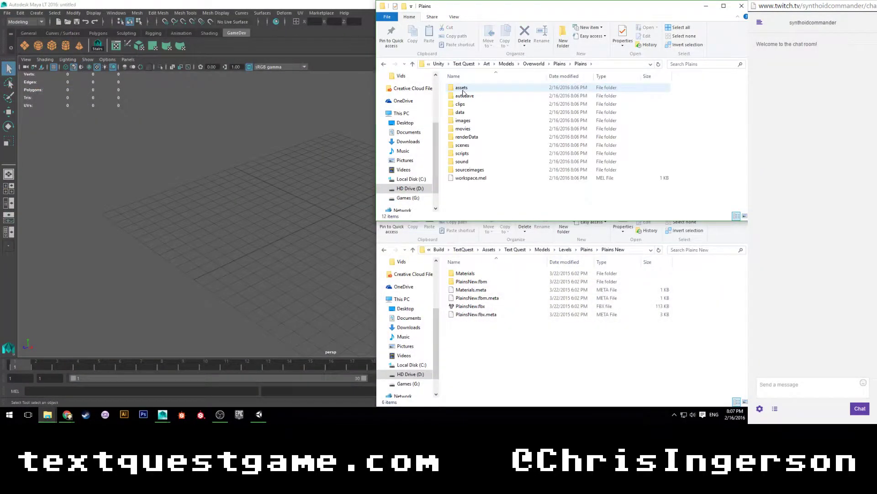
double_click(466, 141)
drag(467, 309, 490, 151)
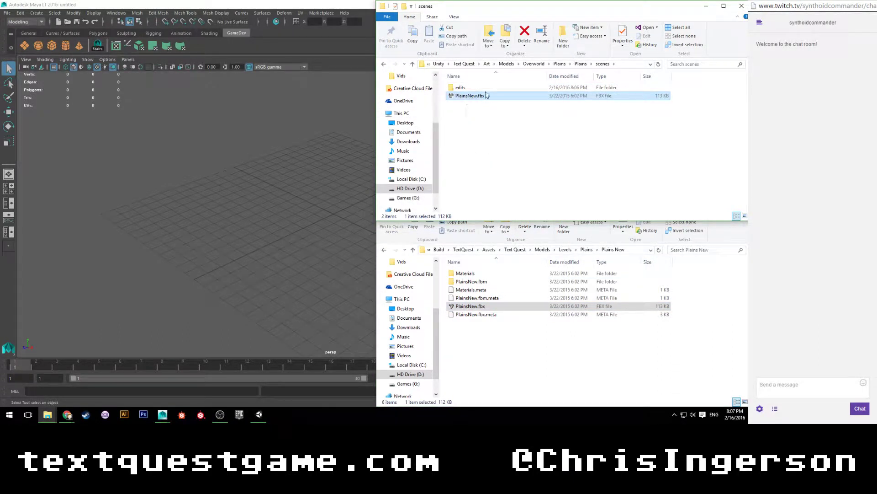
Return to Maya LT and import PlainsNew.fbx from the project's scenes folder into the empty scene.
click(190, 278)
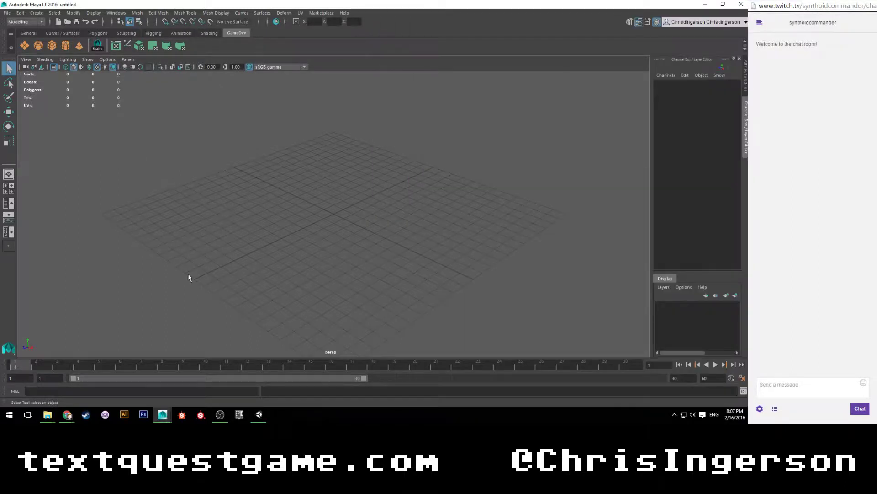
click(7, 12)
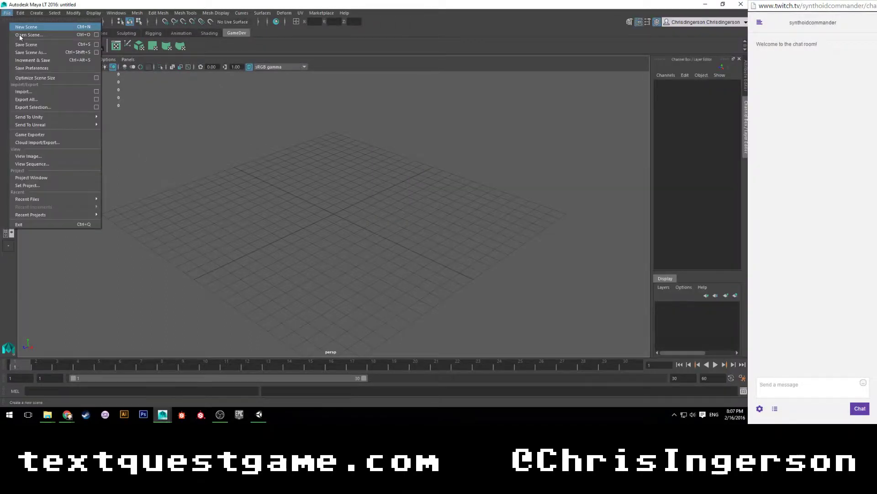
click(37, 92)
click(145, 111)
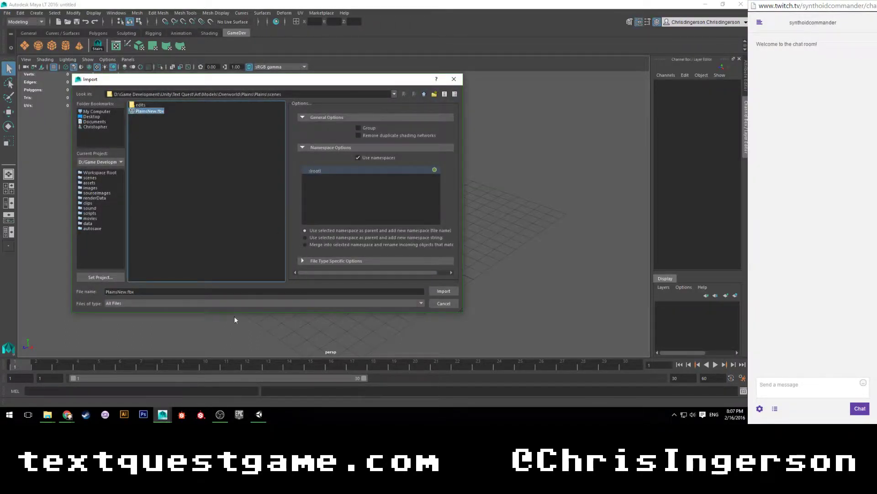
click(443, 291)
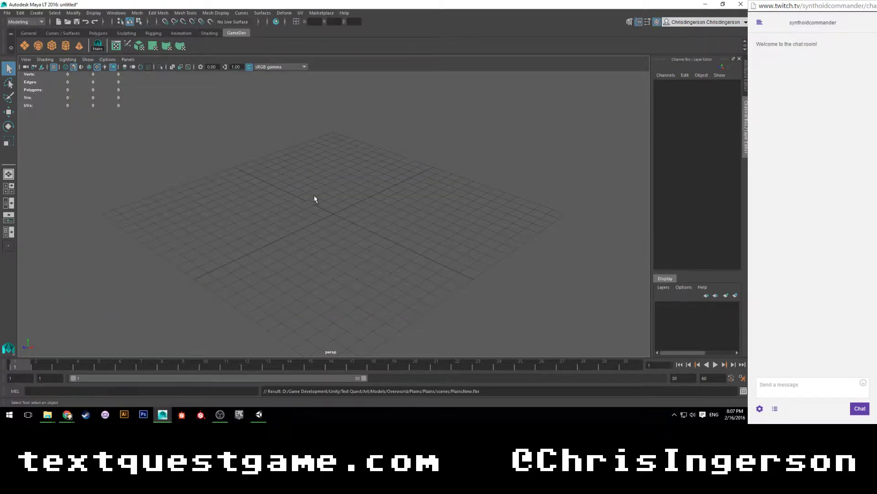
Examine the imported Plains level's soil field, dirt paths, grass and mountain walls up close and from several angles.
scroll(321, 211, down, 14)
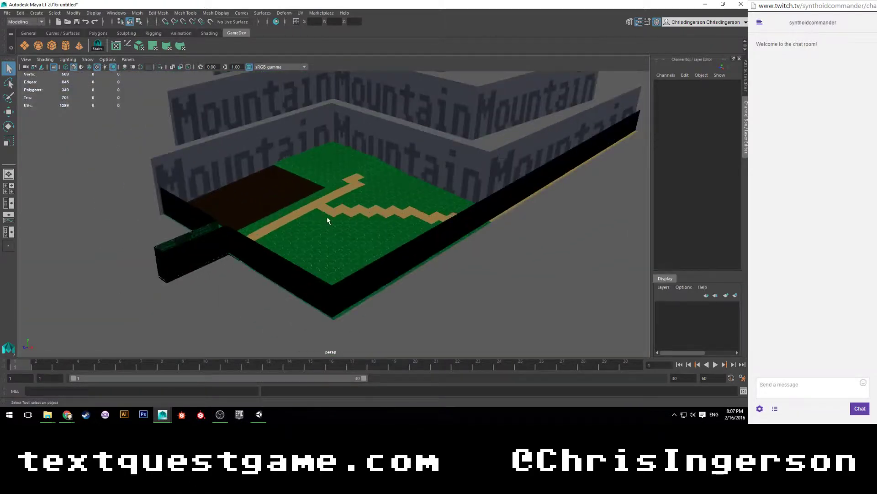
alt+drag(327, 220, 320, 209)
scroll(328, 218, up, 5)
alt+middle_drag(364, 188, 328, 227)
scroll(326, 228, down, 6)
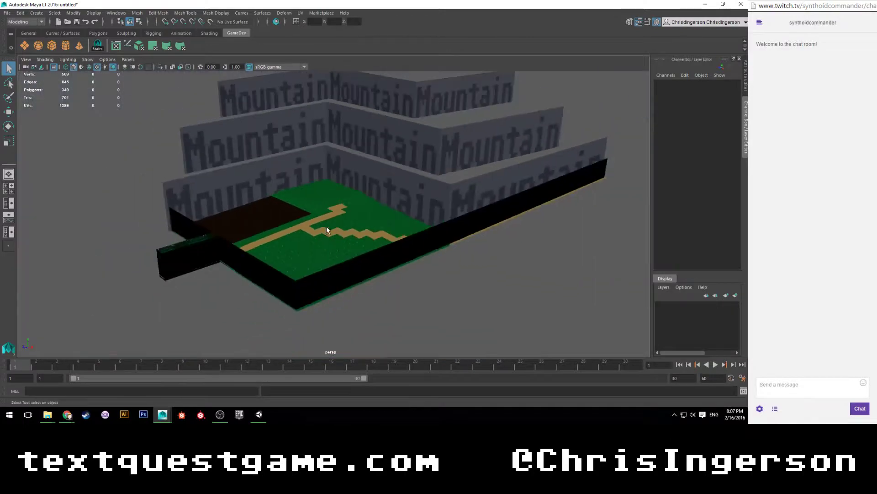
scroll(333, 224, up, 2)
alt+drag(335, 221, 290, 226)
scroll(238, 211, up, 6)
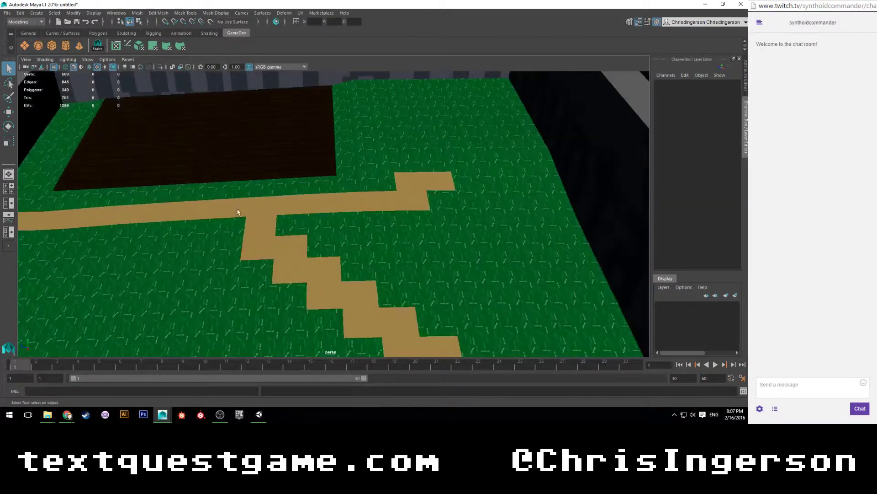
alt+drag(237, 211, 256, 242)
alt+middle_drag(256, 242, 415, 191)
scroll(286, 238, up, 4)
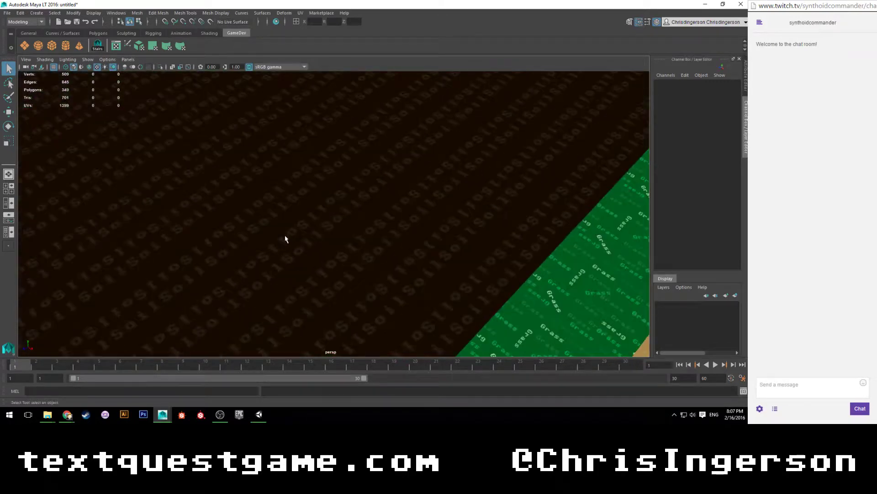
scroll(281, 243, up, 3)
scroll(289, 232, down, 8)
alt+drag(293, 231, 325, 204)
scroll(350, 222, up, 4)
alt+middle_drag(231, 195, 320, 200)
scroll(249, 232, down, 4)
alt+drag(244, 234, 347, 222)
scroll(275, 224, up, 4)
scroll(247, 247, down, 4)
alt+middle_drag(403, 163, 285, 204)
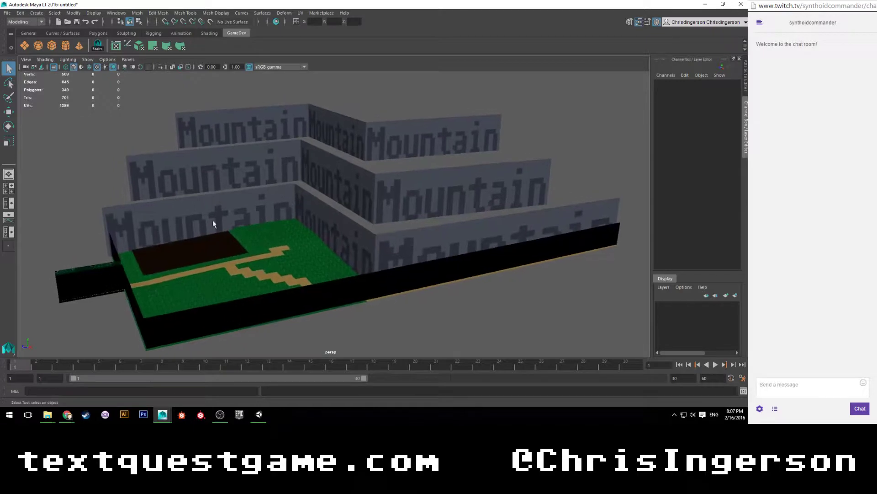
mouse_move(212, 223)
alt+mouse_down()
mouse_move(229, 208)
mouse_move(248, 218)
mouse_move(267, 210)
mouse_move(223, 228)
alt+mouse_up()
scroll(211, 237, up, 5)
alt+middle_drag(262, 214, 418, 160)
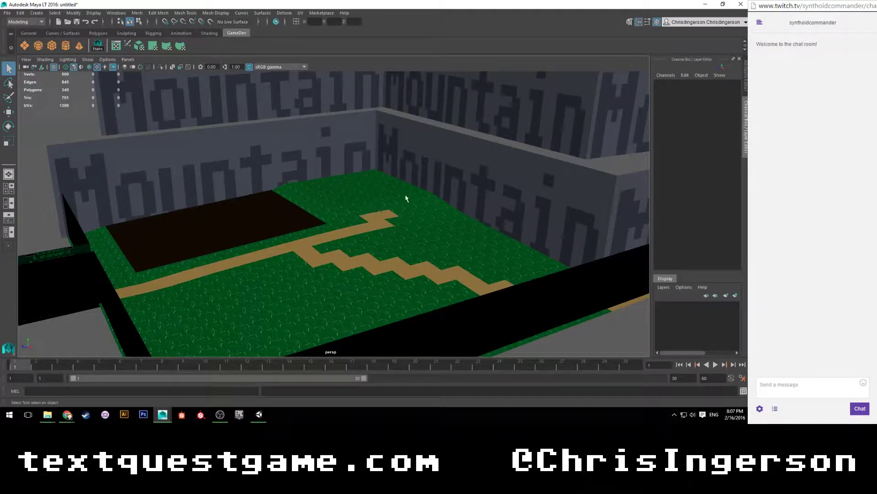
scroll(307, 227, up, 5)
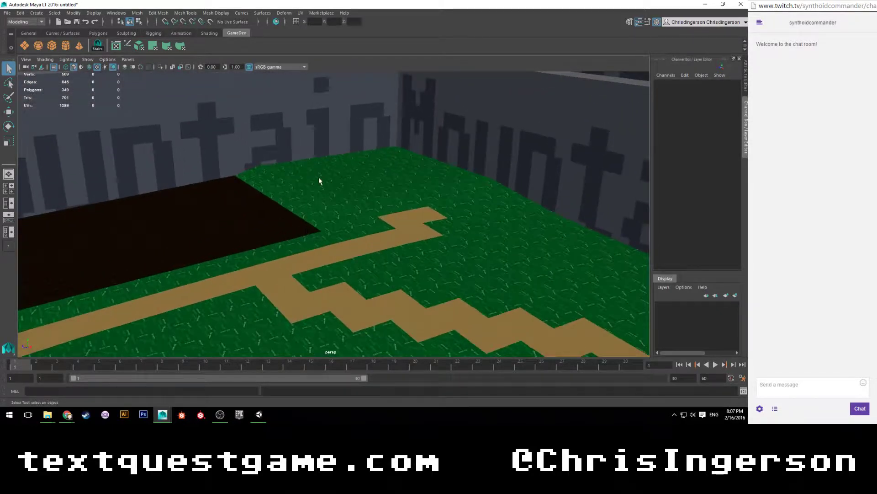
alt+drag(338, 216, 256, 248)
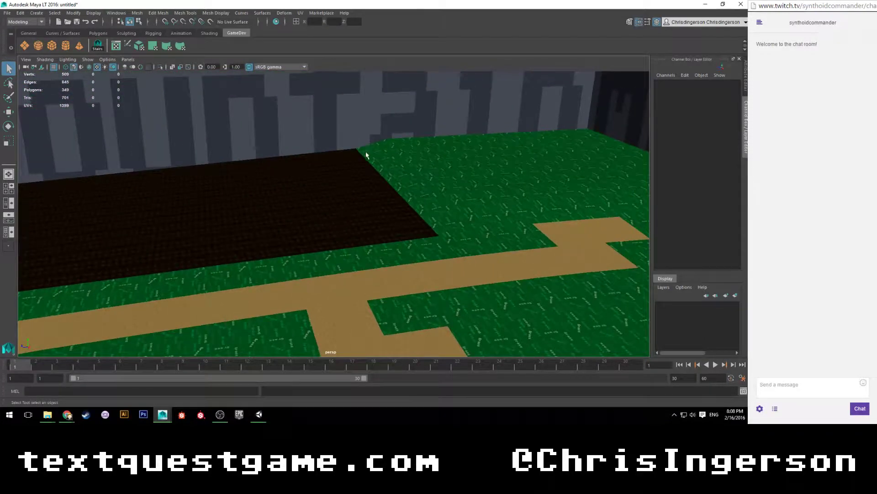
Switch to File Explorer and look through the source texture files in Textures/Environment/Overworld/Plains.
click(48, 415)
click(44, 376)
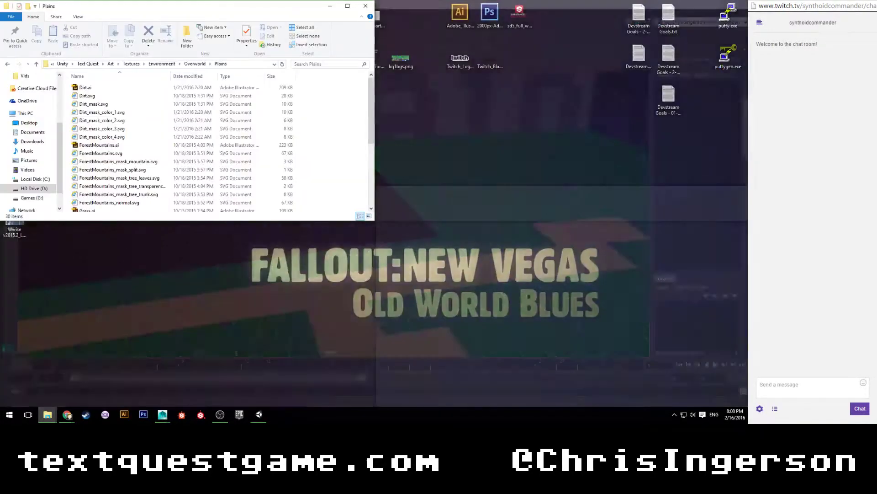
scroll(99, 130, down, 5)
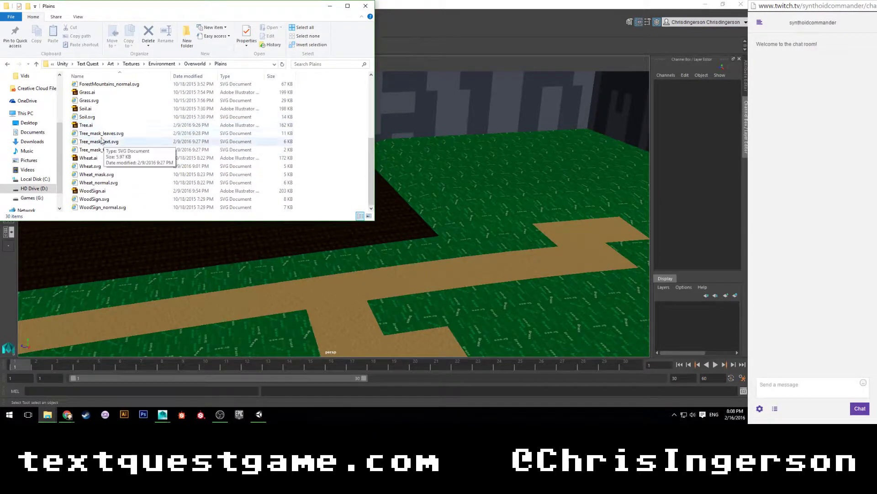
scroll(109, 117, up, 4)
scroll(108, 117, up, 1)
scroll(107, 137, down, 5)
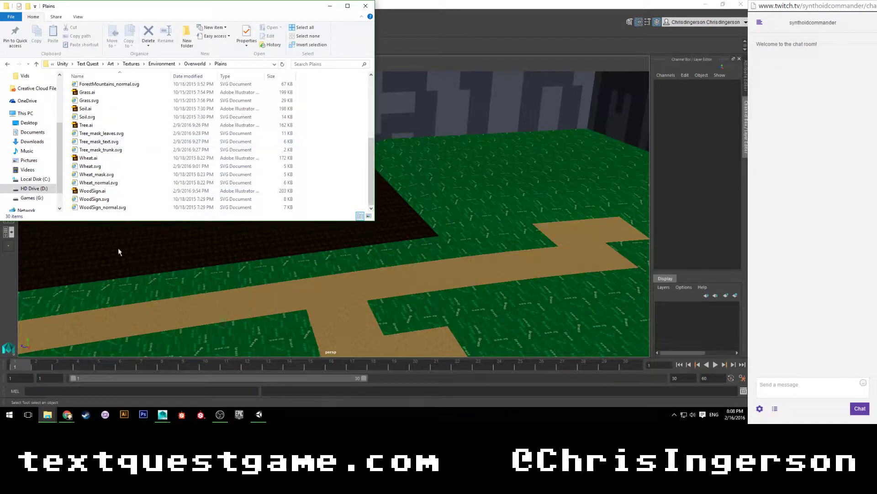
Bring up the Substance/Environment/Overworld/Plains folder and open Dirt.sbsar in Substance Player to preview the material.
mouse_move(47, 413)
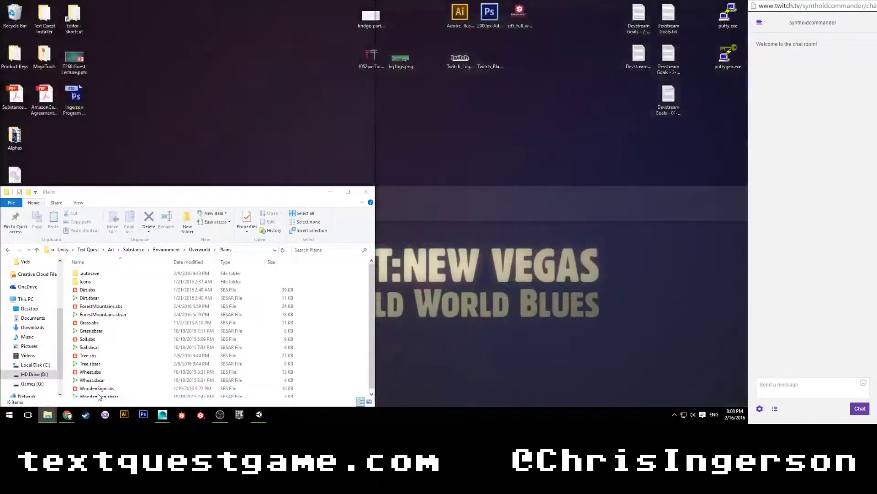
click(117, 379)
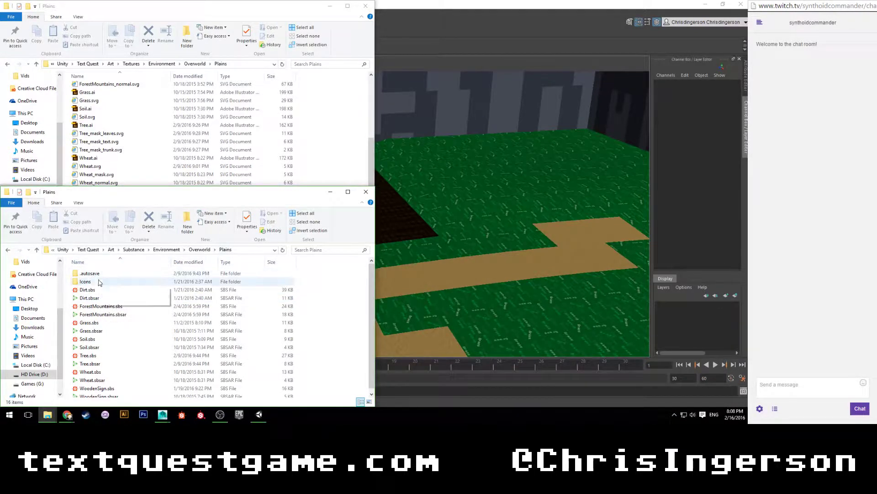
click(89, 298)
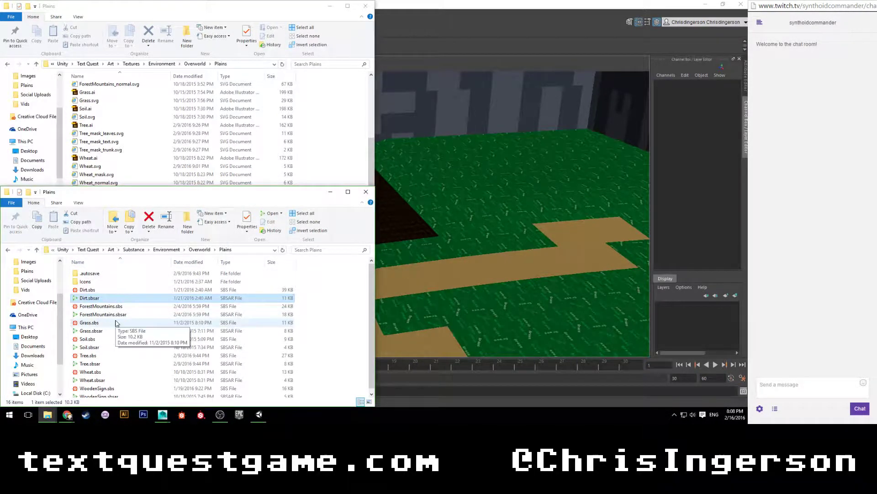
double_click(152, 297)
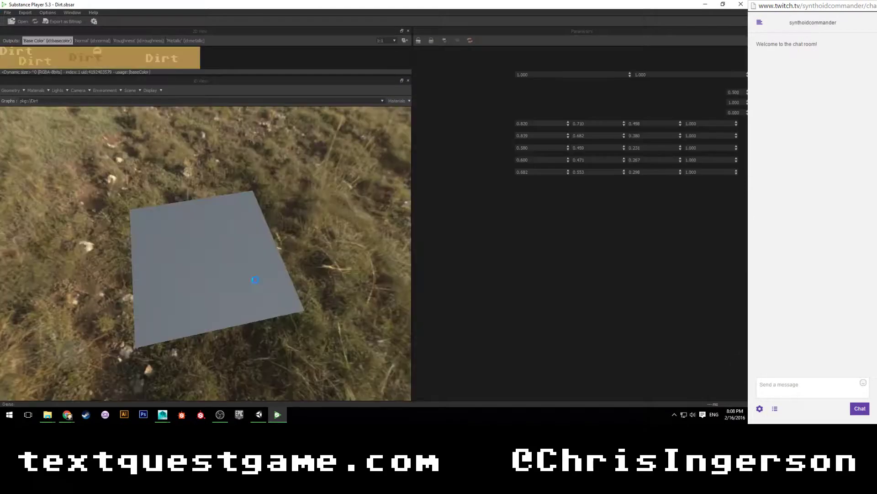
mouse_move(275, 219)
mouse_down()
mouse_move(282, 225)
mouse_move(270, 233)
mouse_up()
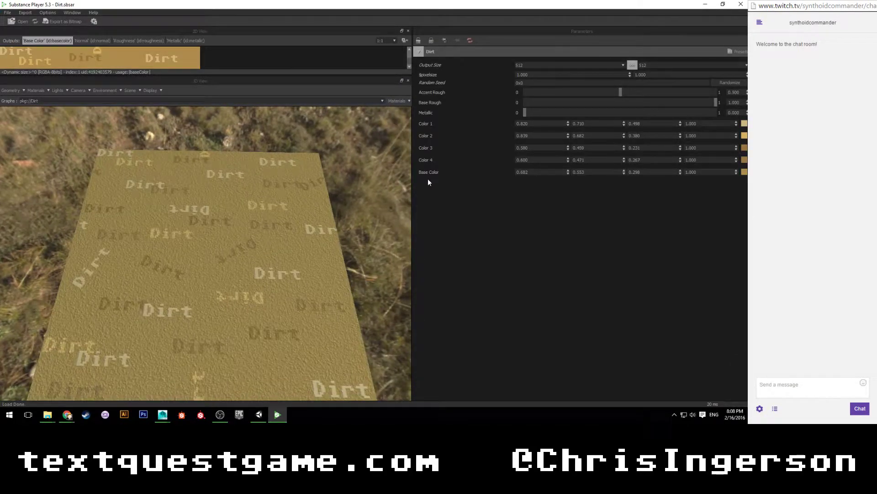
Set the Dirt output size to 1024 and configure a PNG bitmap export of only the Base Color output.
click(518, 65)
click(525, 118)
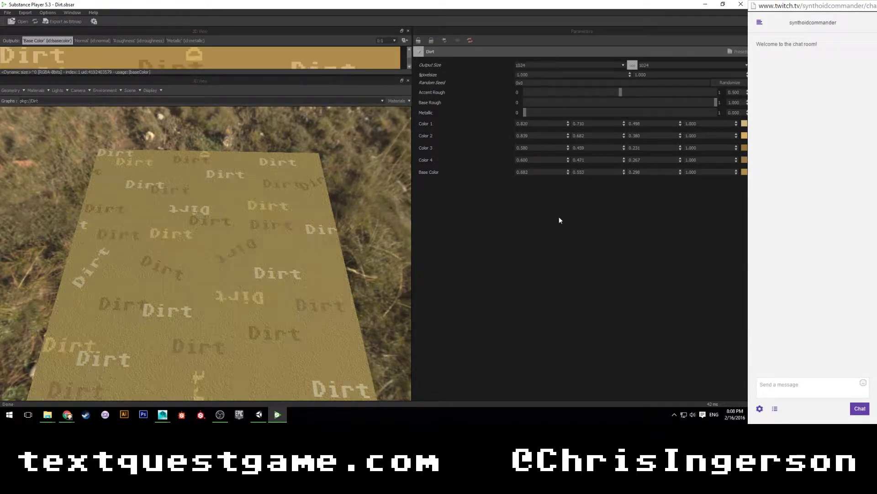
click(54, 23)
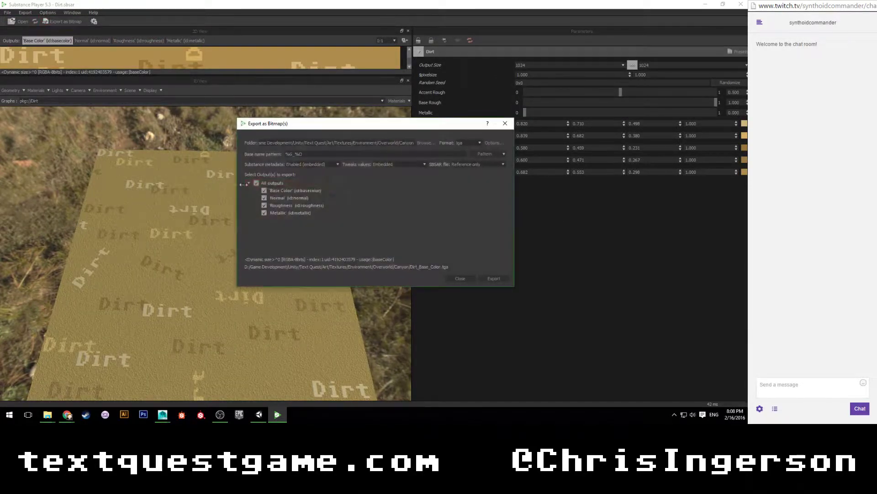
click(466, 143)
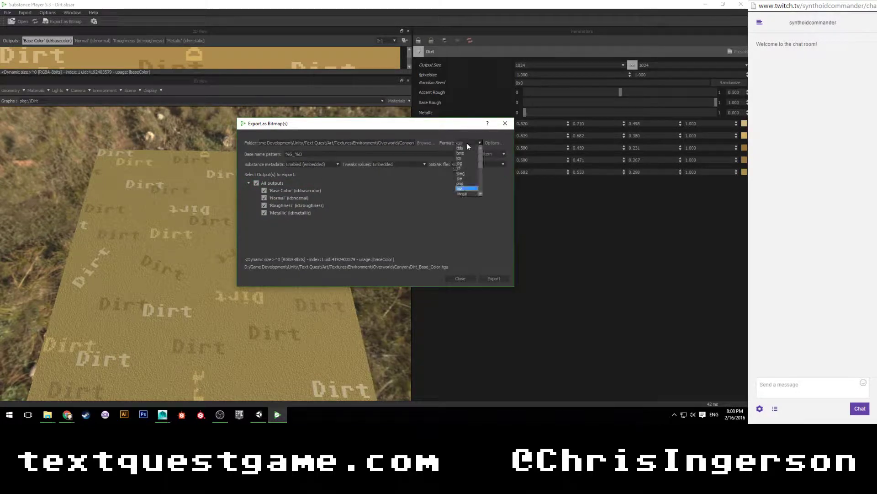
click(466, 183)
click(257, 183)
click(264, 191)
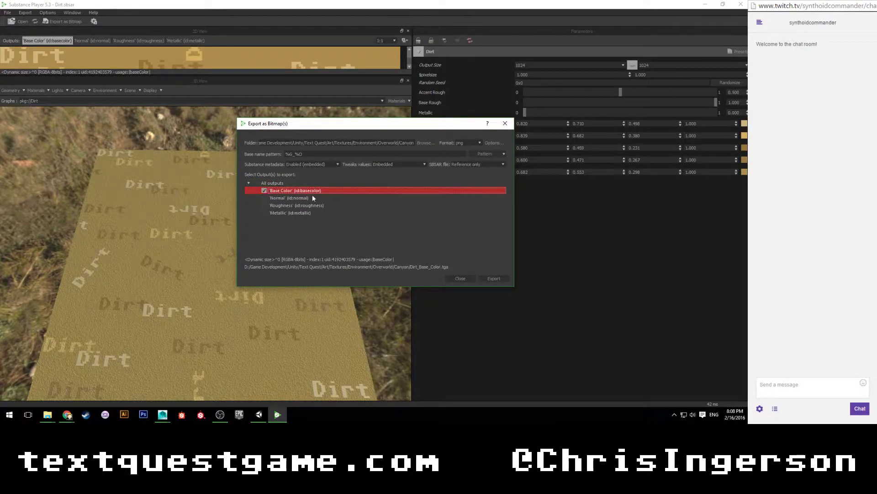
Export the Dirt bitmap into the Textures/Environment/Overworld/Plains folder and close Substance Player.
click(421, 143)
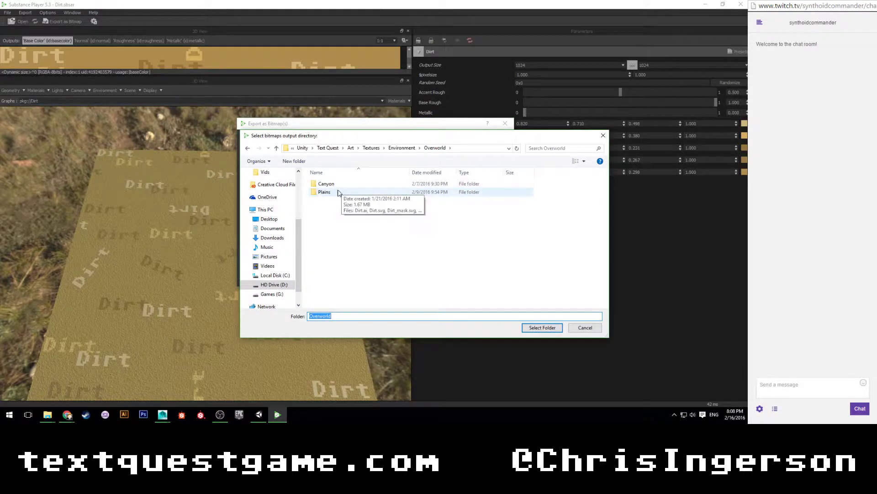
double_click(338, 192)
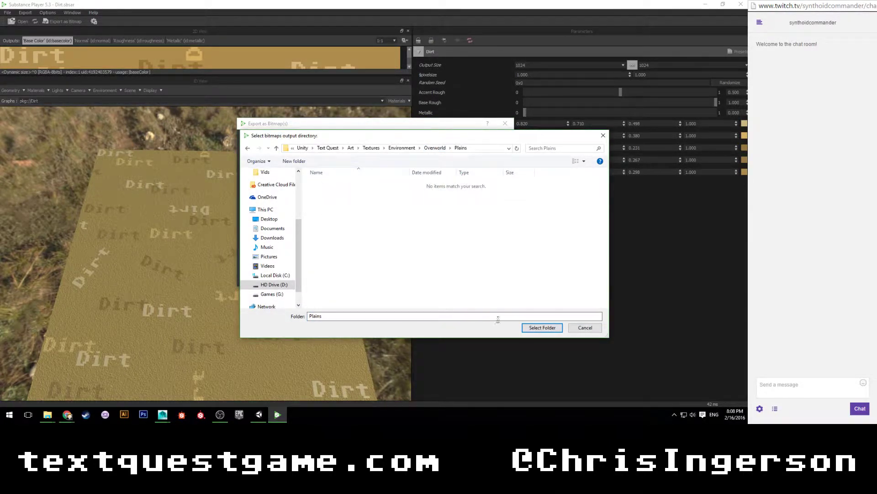
click(542, 329)
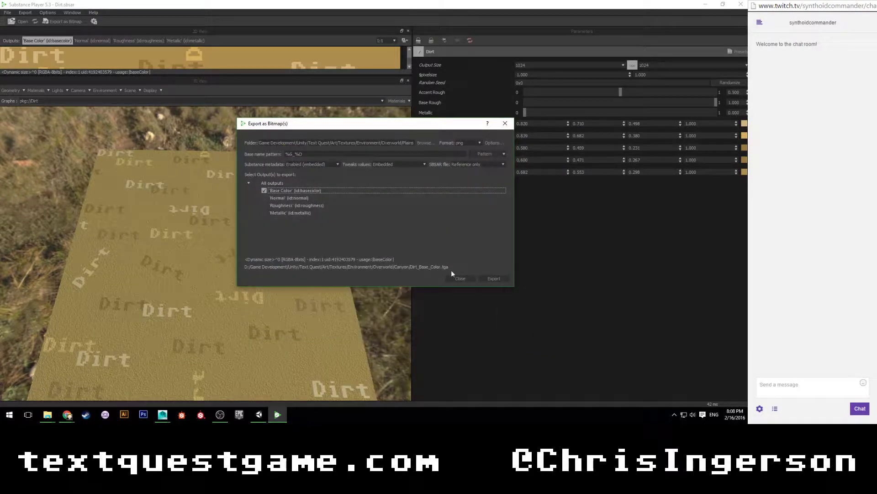
click(491, 278)
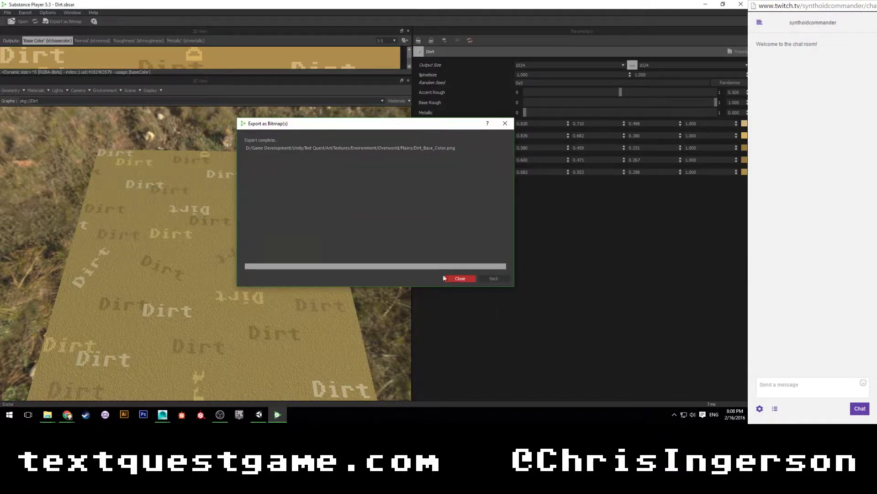
click(458, 278)
click(741, 4)
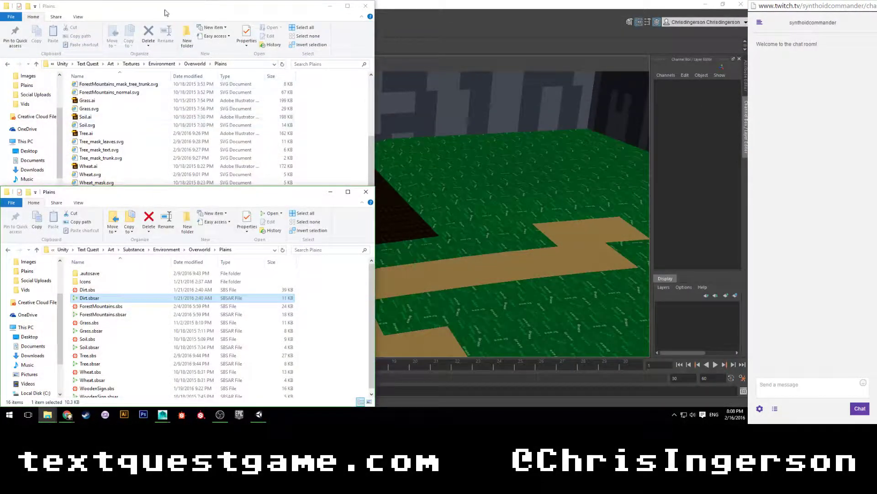
Find Dirt_Base_Color.png in the Plains textures folder, view the image and close it.
click(165, 8)
scroll(150, 156, down, 1)
scroll(91, 200, up, 1)
scroll(91, 202, up, 3)
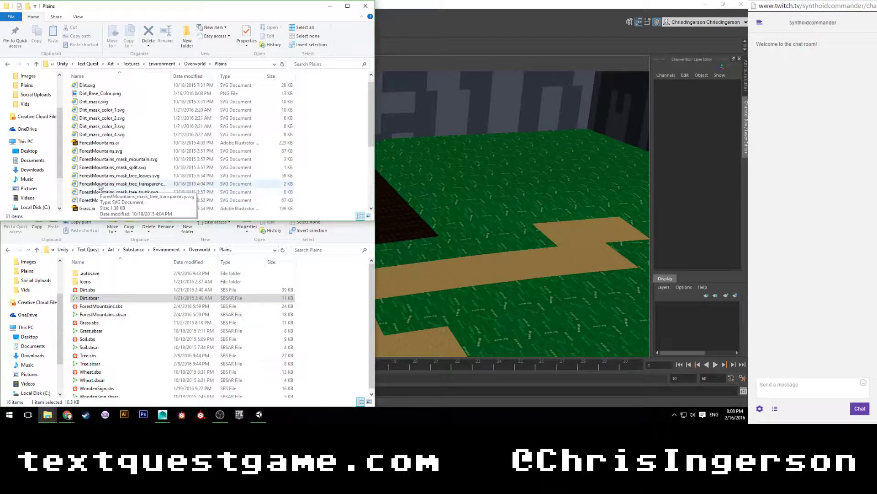
double_click(107, 106)
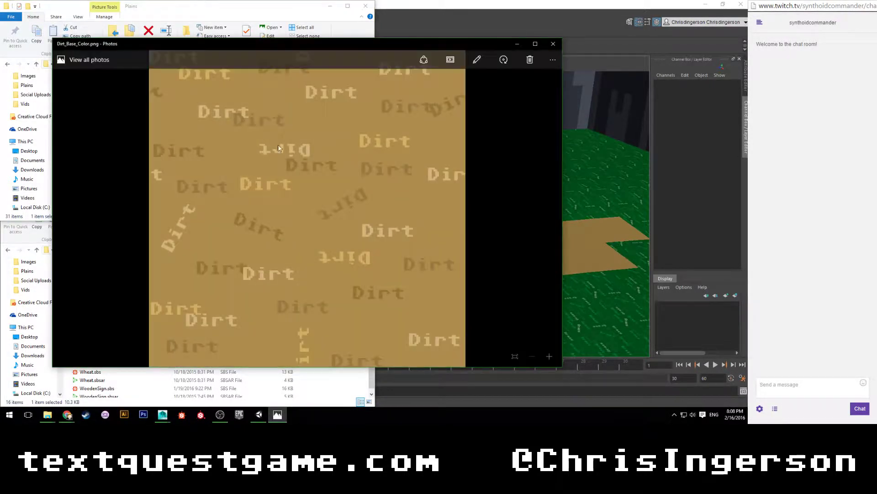
click(553, 43)
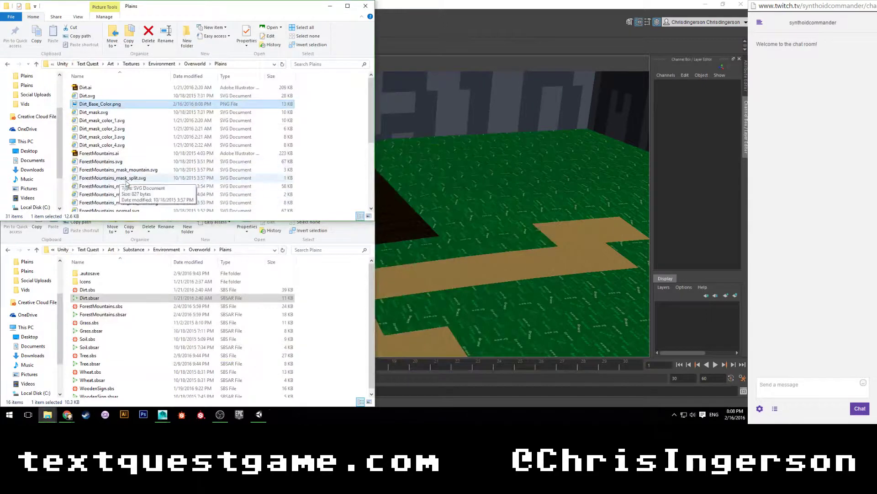
Open ForestMountains.sbsar in Substance Player and inspect its tree and mountain texture in the 3D preview.
double_click(84, 315)
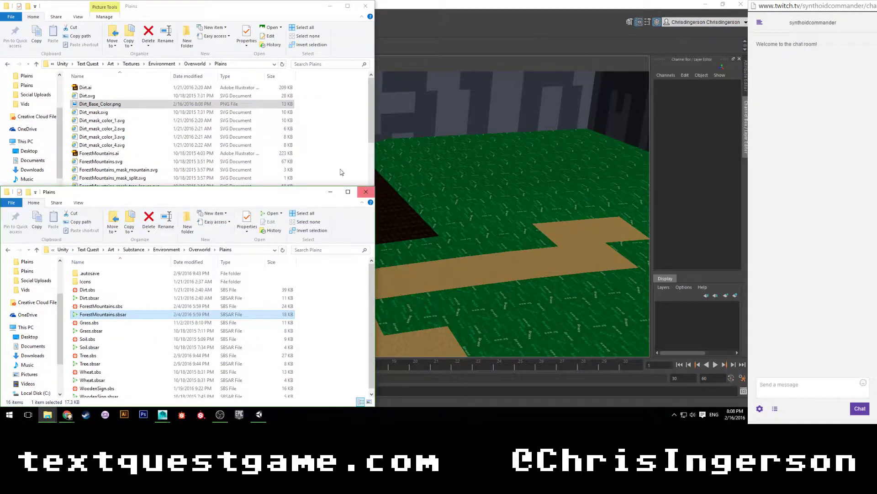
scroll(219, 250, up, 5)
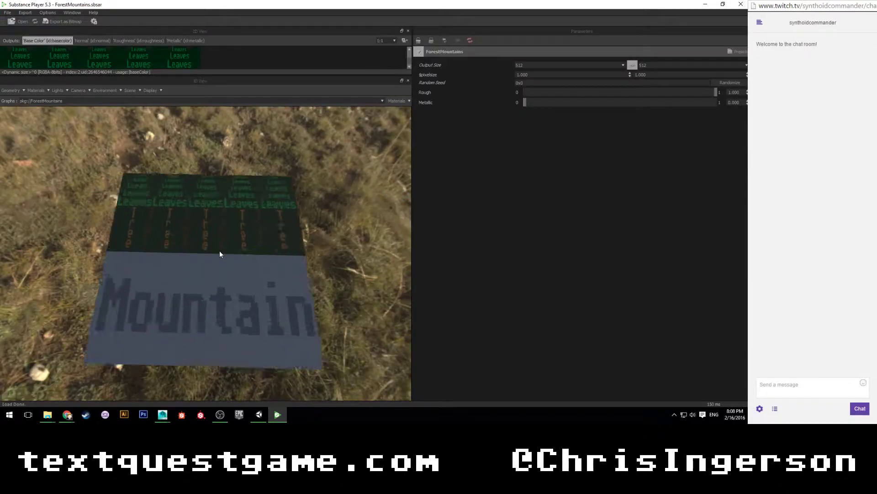
drag(221, 202, 219, 224)
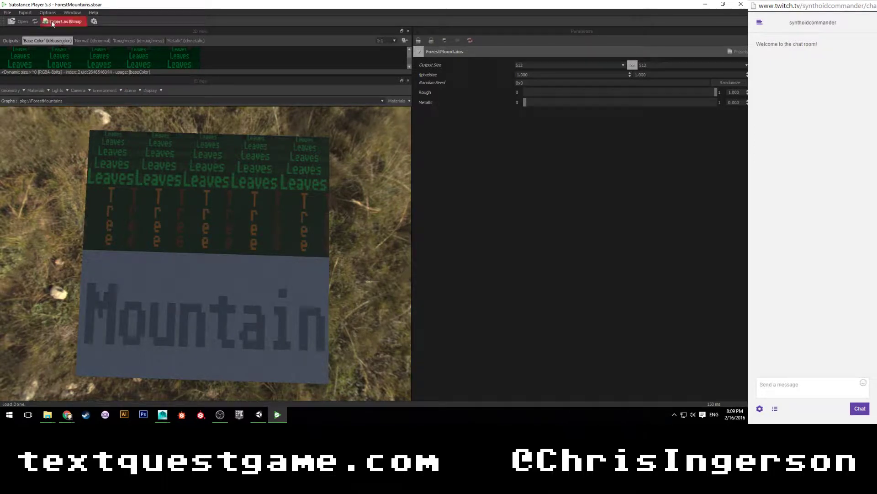
Set the ForestMountains output size to 1024 and configure a PNG bitmap export of only the Base Color output.
click(550, 65)
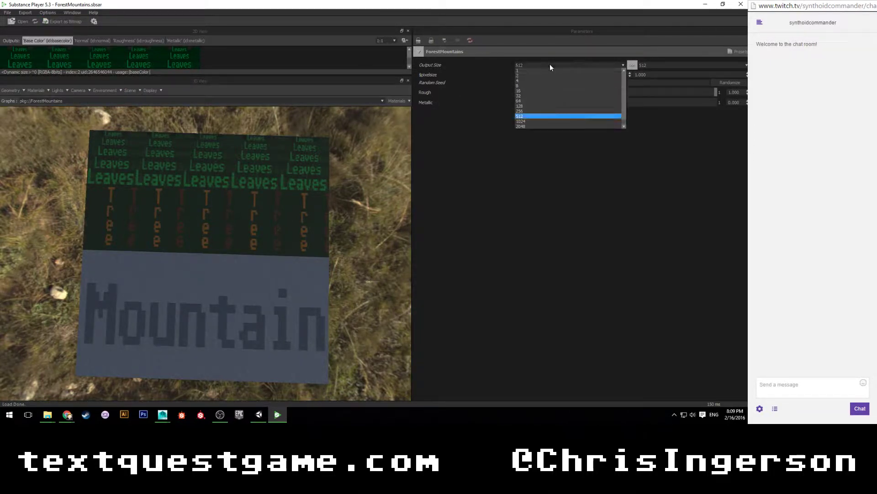
click(547, 121)
click(56, 23)
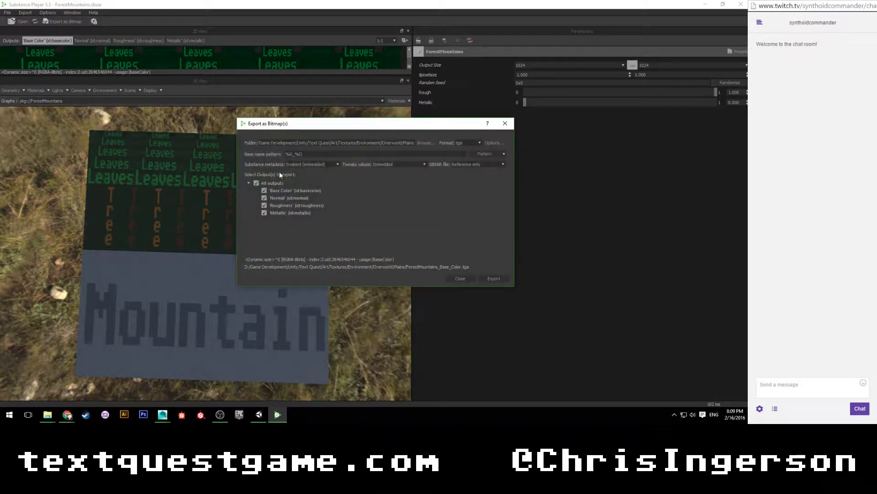
click(256, 182)
click(319, 190)
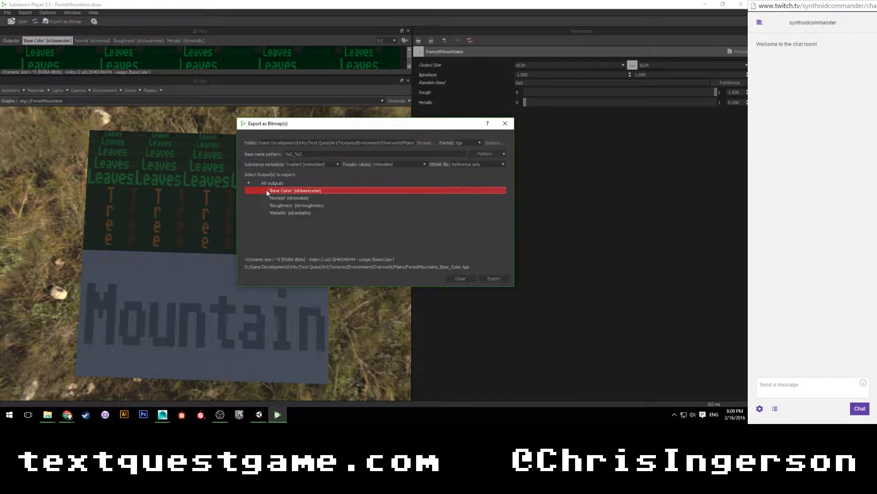
click(464, 143)
click(463, 183)
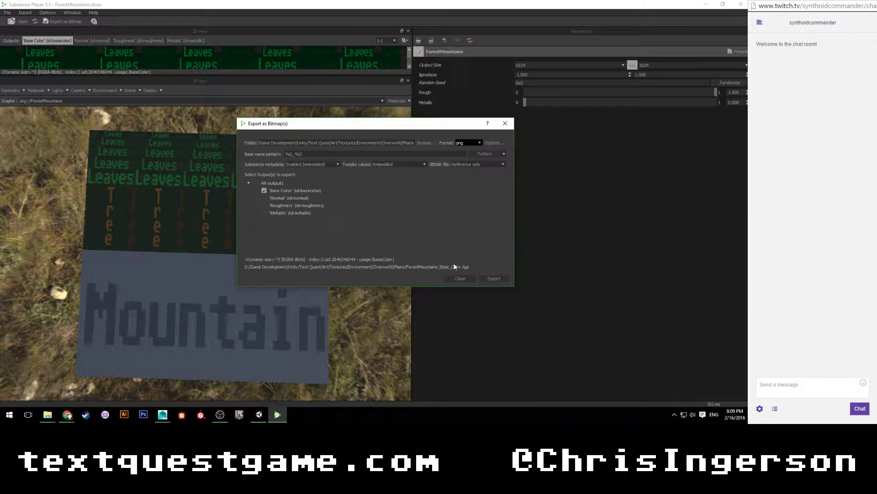
Export the ForestMountains bitmap into the Plains textures folder and close Substance Player.
click(492, 278)
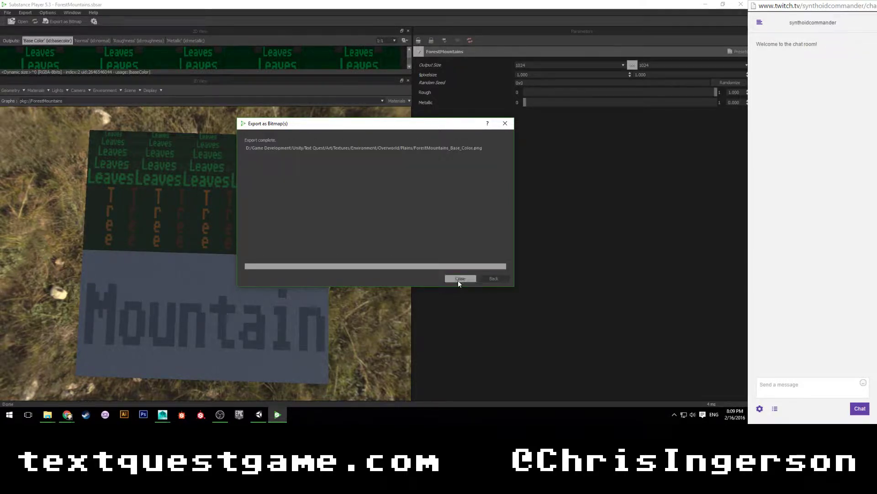
click(458, 279)
drag(211, 237, 161, 241)
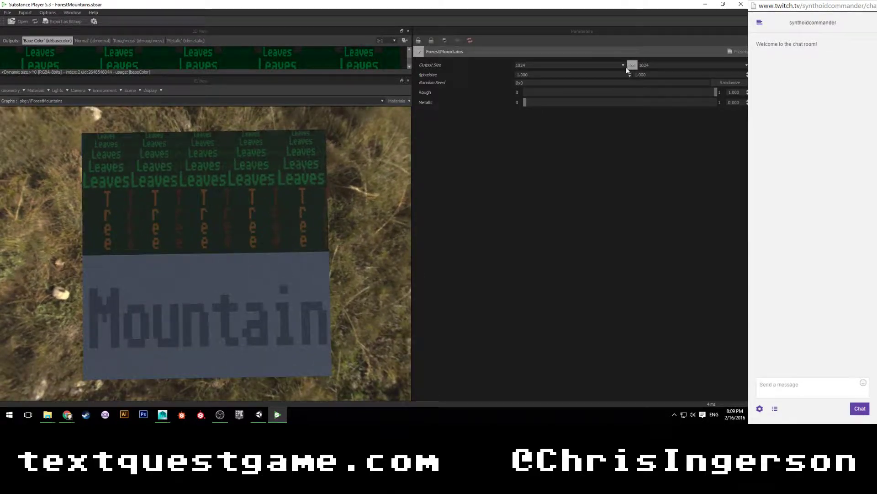
click(741, 6)
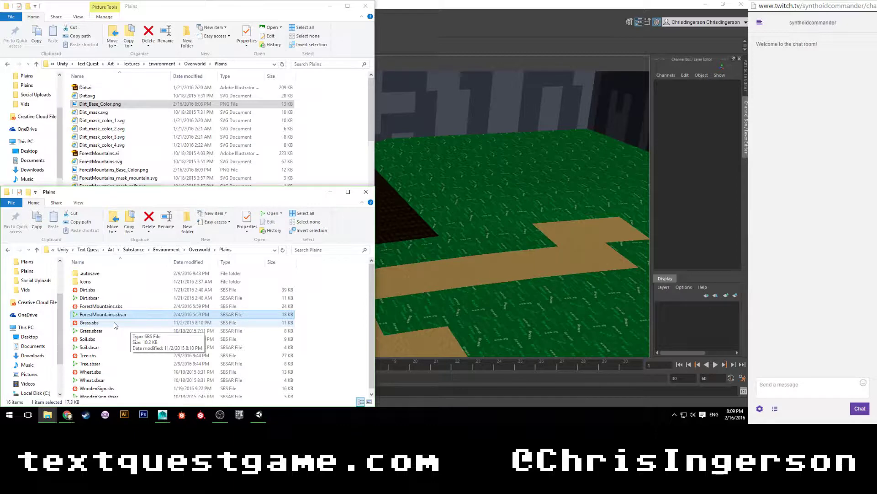
Open Grass.sbsar in Substance Player and set its output size to 1024.
click(93, 332)
double_click(94, 332)
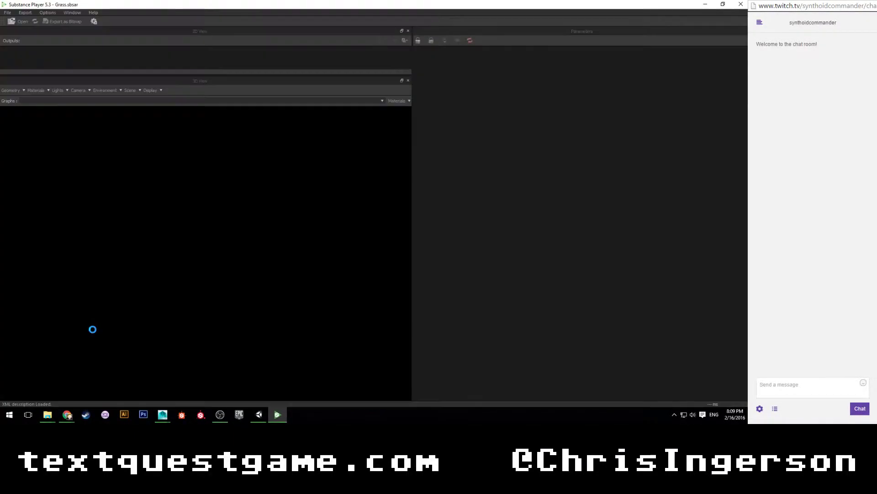
scroll(174, 292, up, 3)
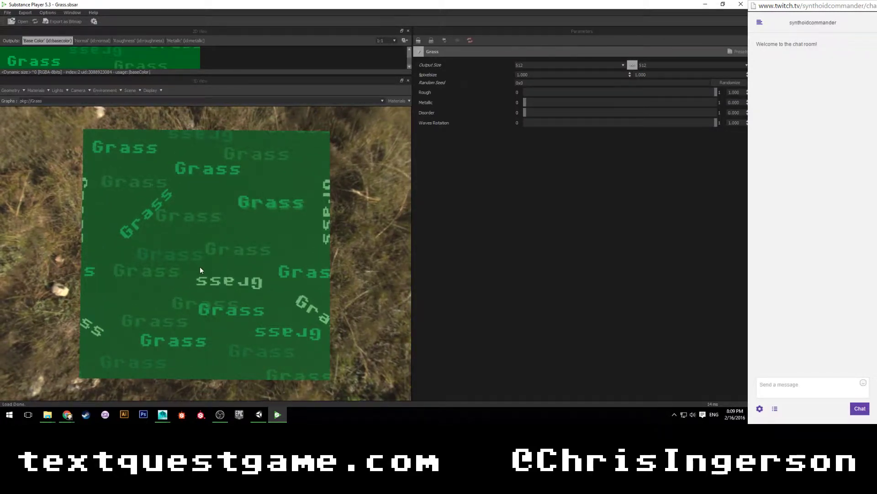
click(623, 65)
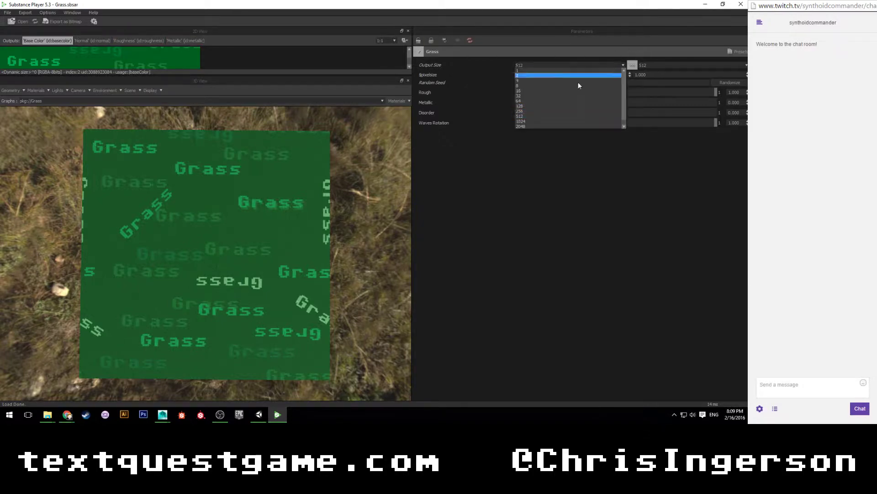
click(576, 118)
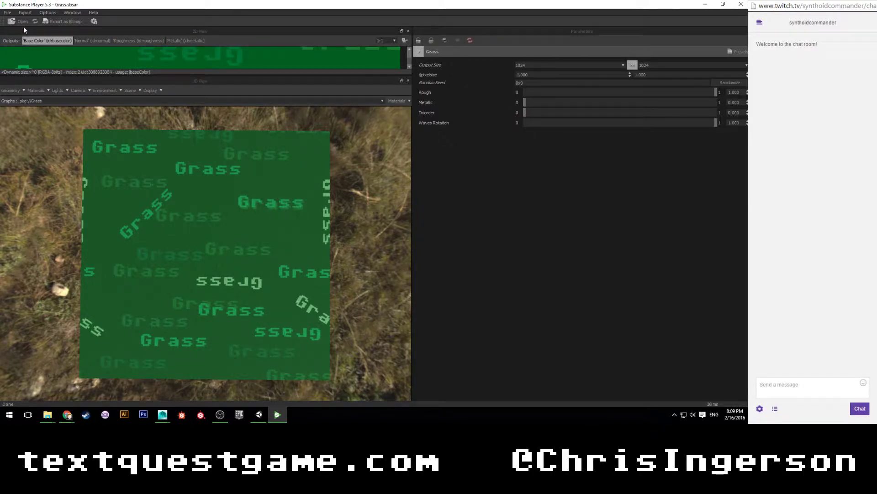
Export only the Grass Base Color output as a PNG into the Plains textures folder and close Substance Player.
click(62, 23)
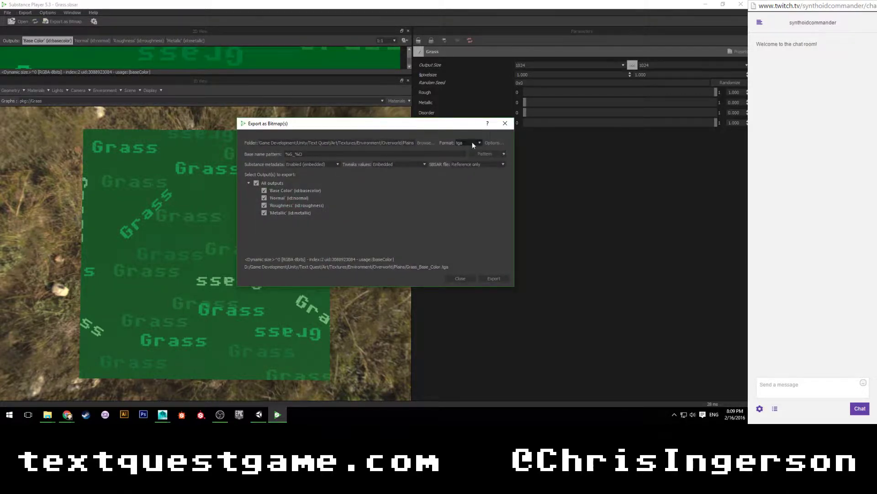
click(472, 143)
click(466, 184)
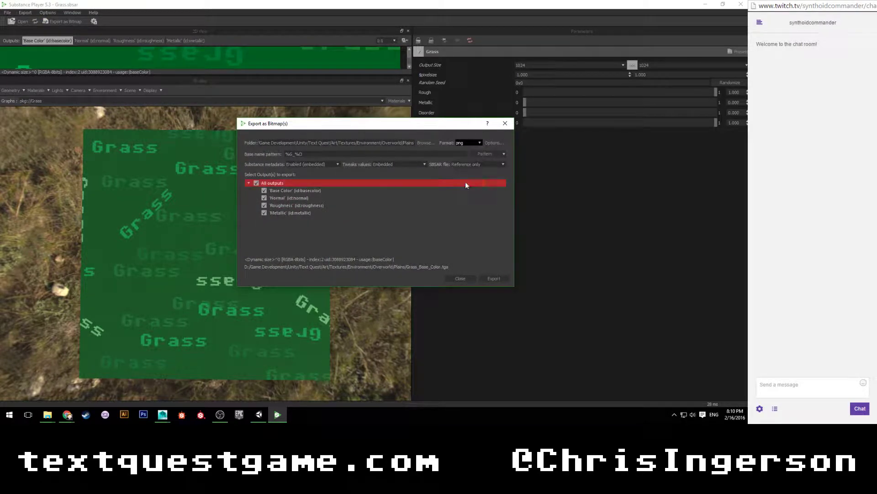
click(256, 183)
click(264, 190)
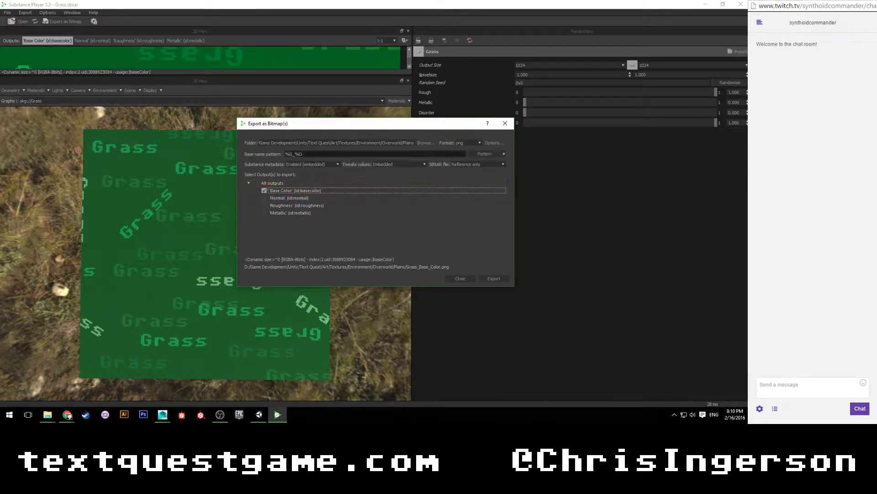
click(493, 279)
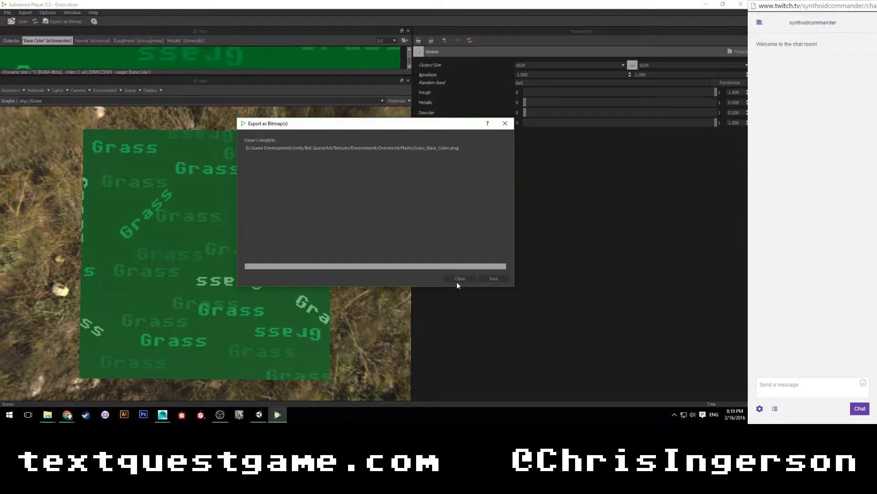
click(740, 5)
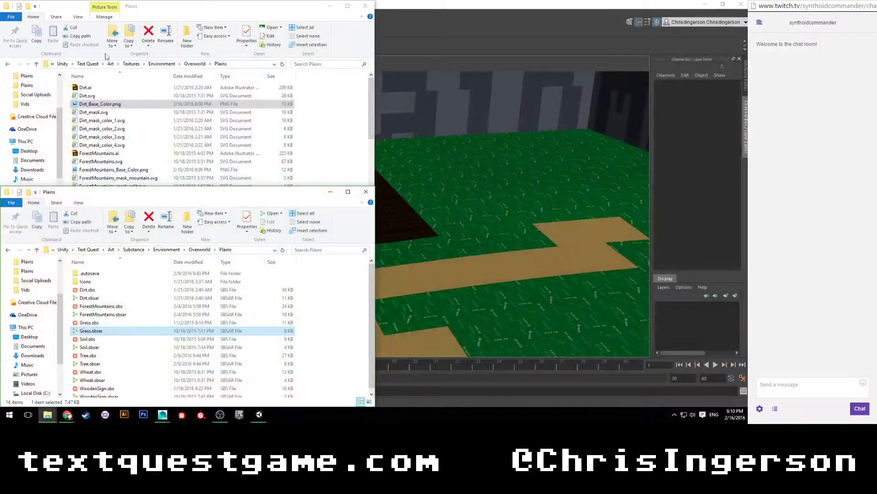
Check the Plains textures folder for the exported ForestMountains and Grass base color PNGs.
click(140, 3)
scroll(136, 143, down, 3)
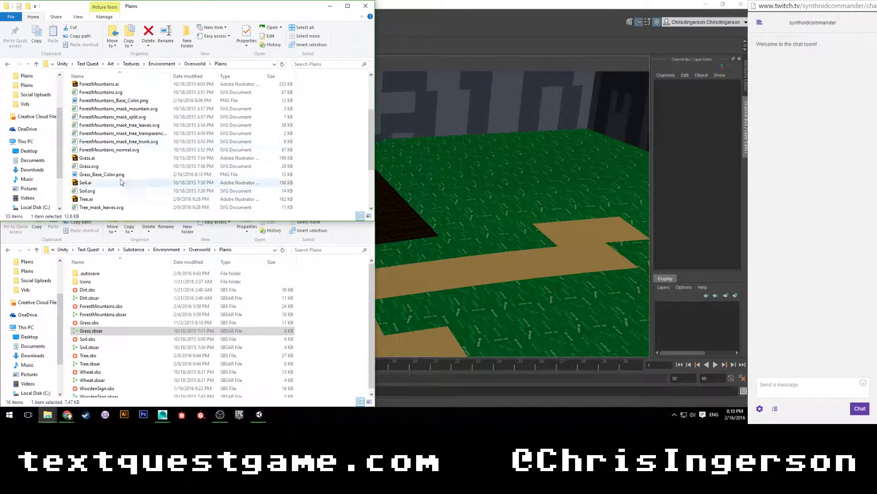
scroll(101, 102, up, 3)
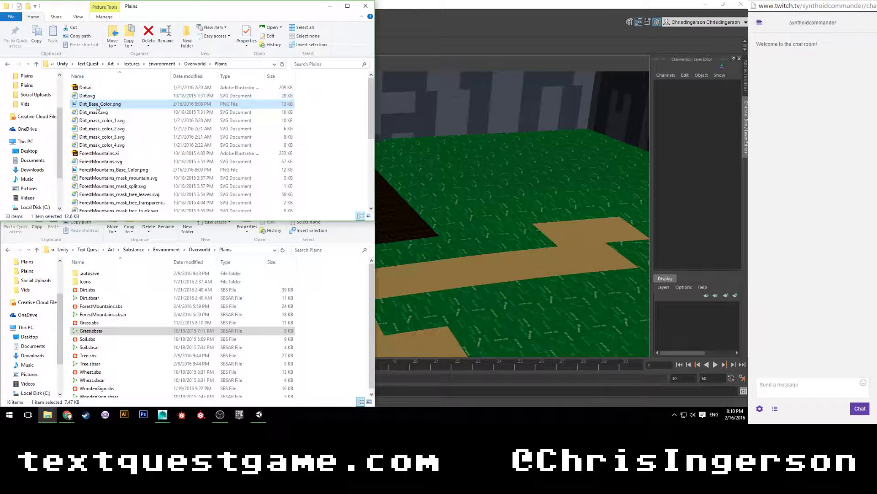
Open Soil.sbsar in Substance Player and set its output size to 1024.
click(94, 348)
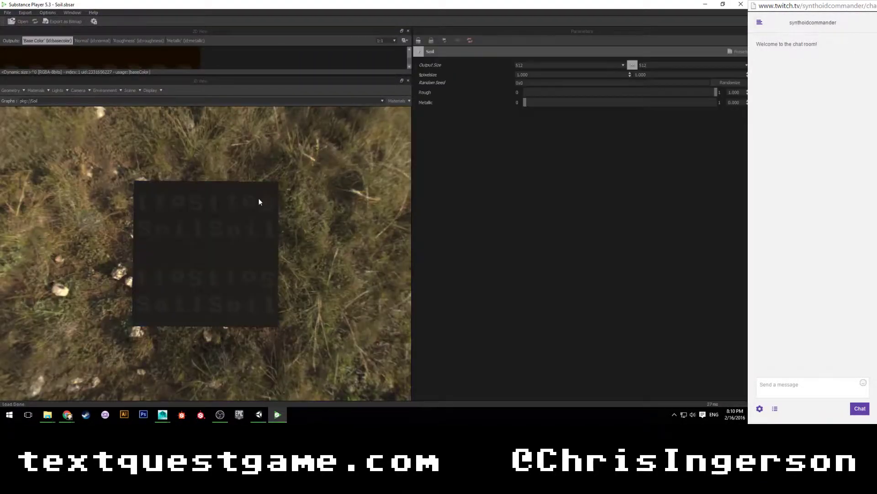
scroll(255, 218, up, 3)
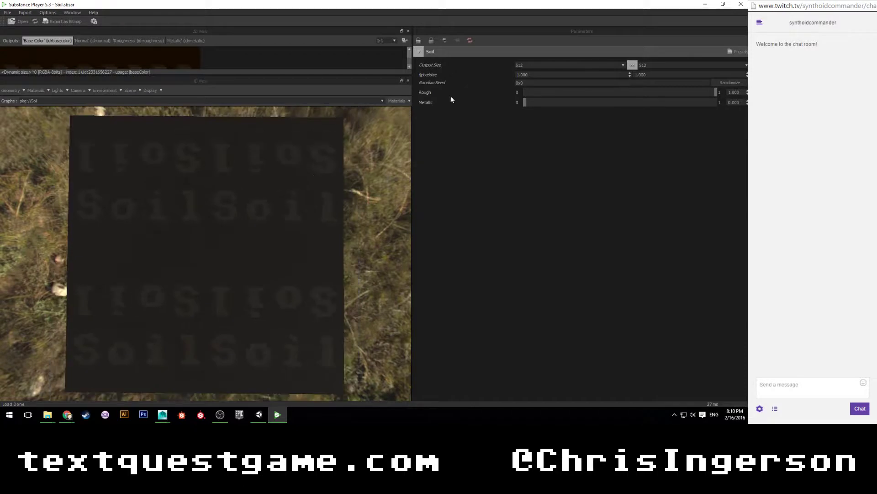
click(534, 65)
click(521, 121)
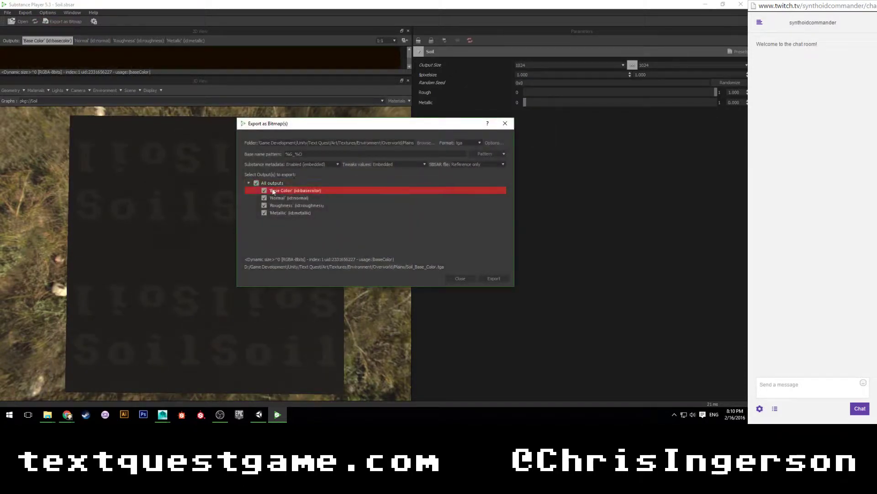
Export only the Soil Base Color output as a PNG into the Plains textures folder and close Substance Player.
click(263, 191)
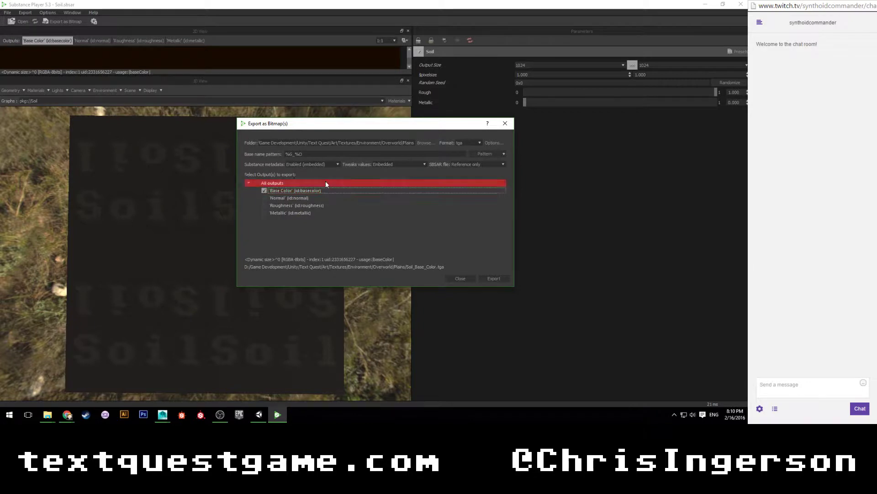
click(471, 143)
click(466, 184)
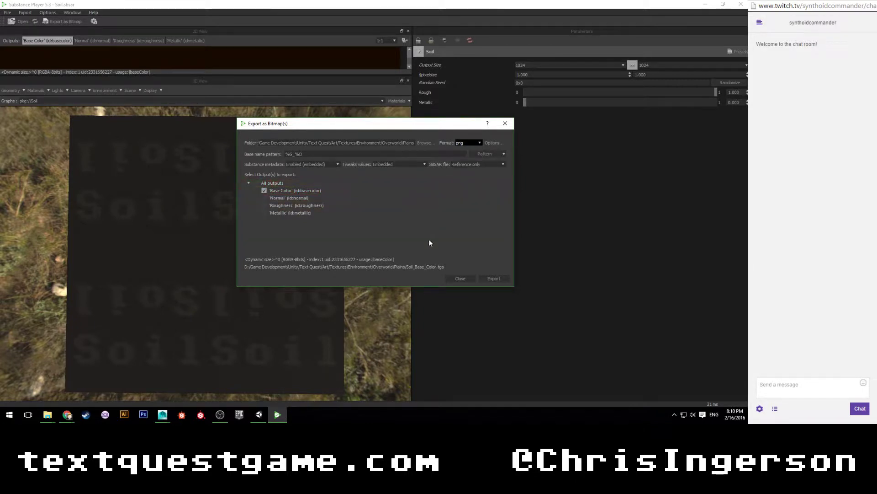
click(492, 278)
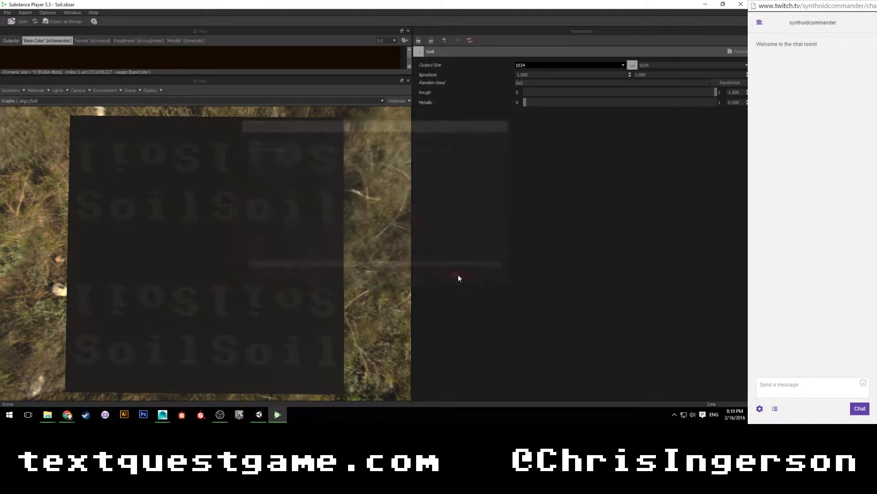
click(741, 5)
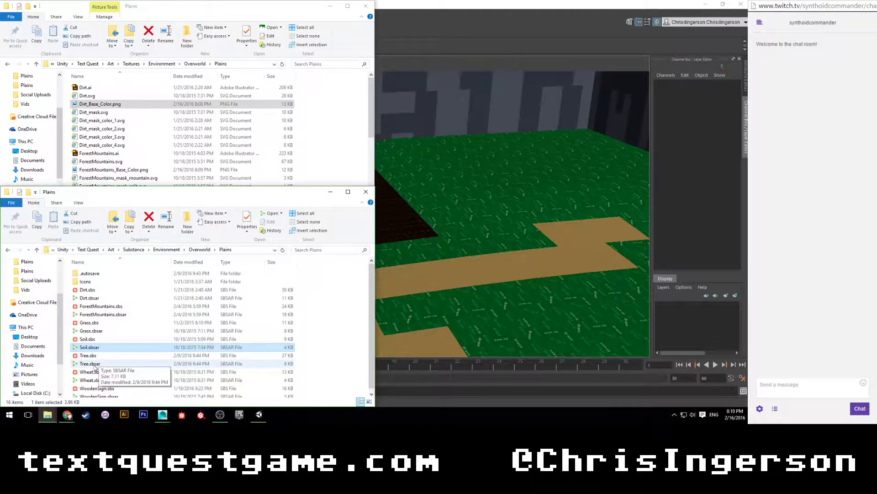
Look through the remaining Plains Substance files and check the textures folder for the Soil base color PNG.
scroll(102, 372, down, 1)
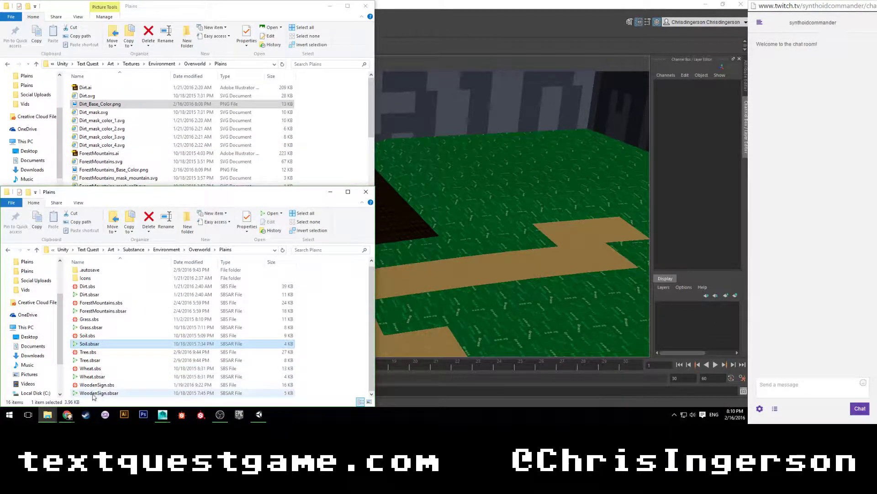
click(197, 10)
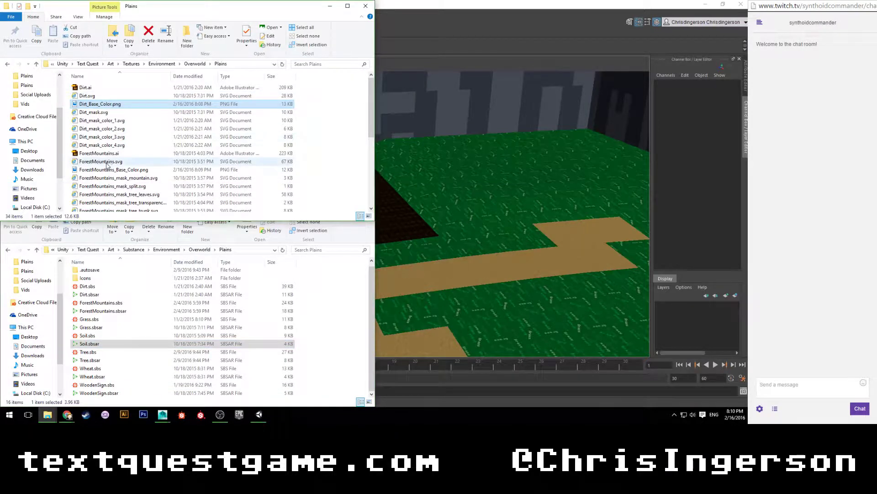
scroll(107, 163, down, 5)
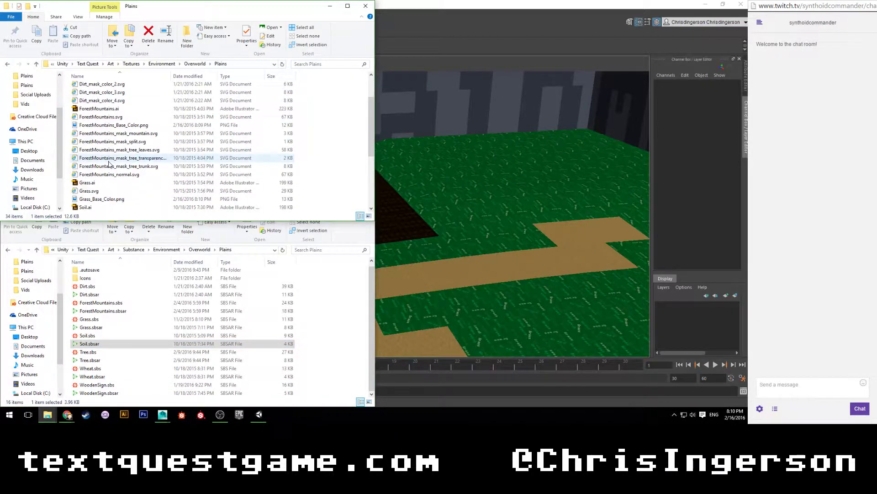
Bring up the Plains project's scenes folder window and go to the project's sourceimages folder.
click(48, 414)
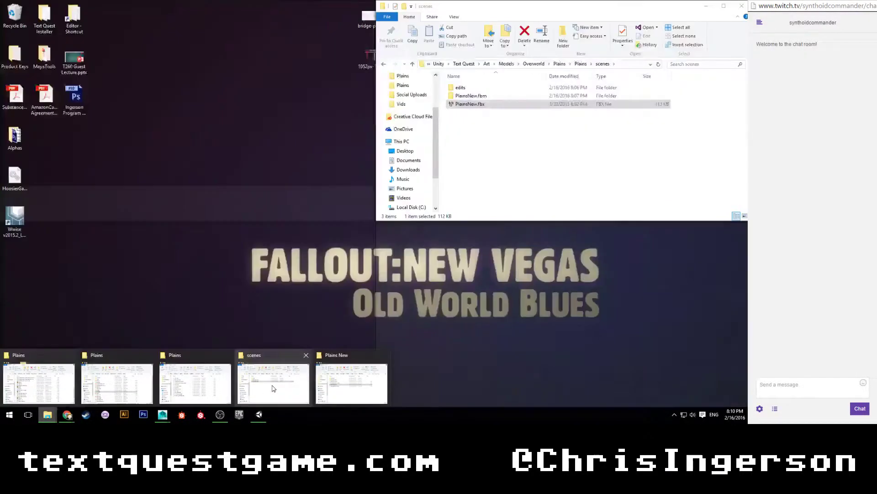
click(264, 388)
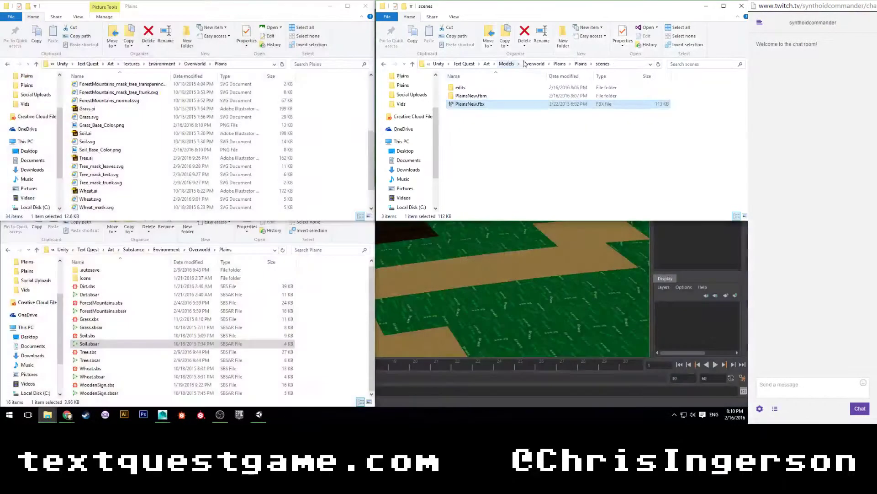
click(581, 64)
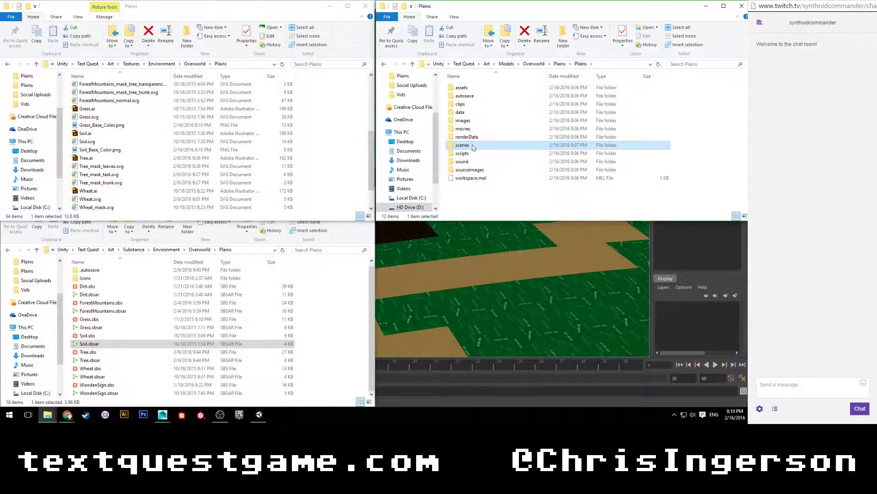
double_click(463, 170)
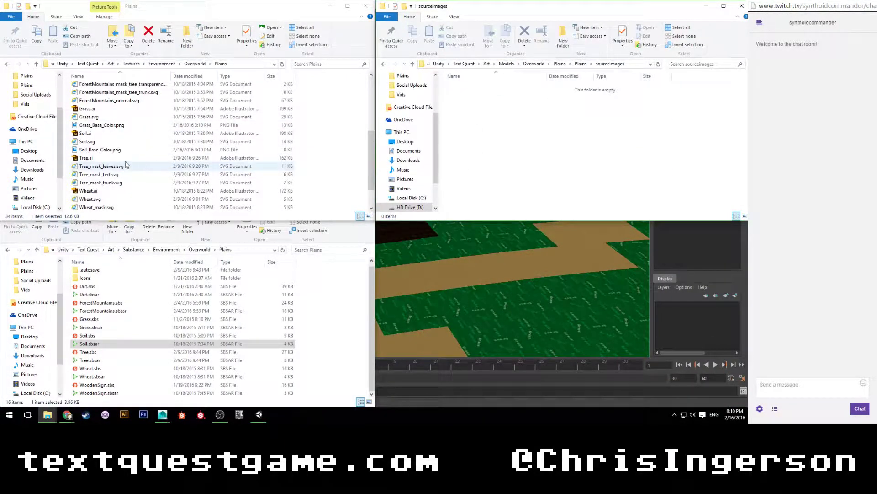
Copy the Dirt, ForestMountains, Grass and Soil Base Color PNGs from the Plains textures folder into the project's sourceimages folder.
scroll(100, 133, up, 4)
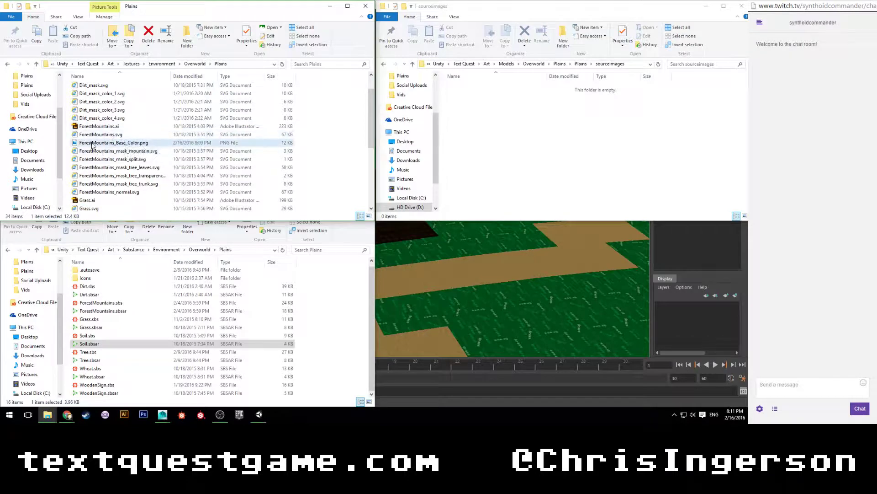
ctrl+click(104, 144)
scroll(104, 145, up, 1)
scroll(104, 137, down, 3)
ctrl+click(106, 108)
scroll(105, 127, down, 3)
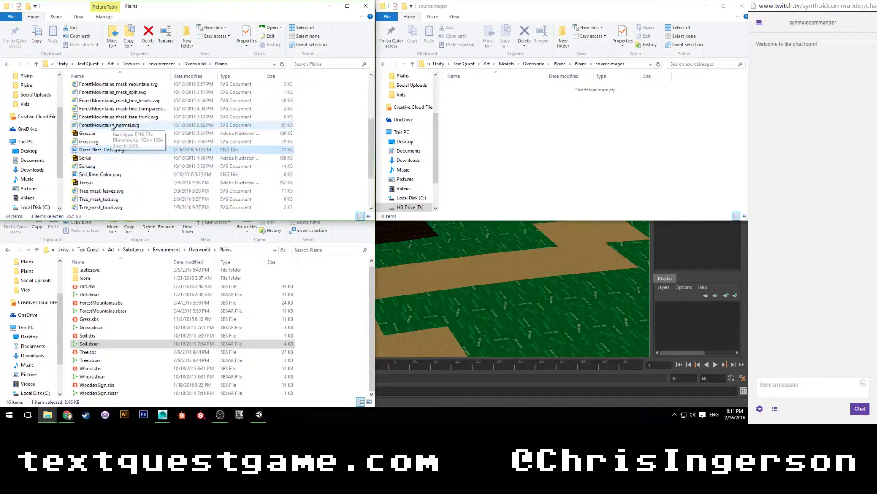
ctrl+click(105, 125)
scroll(104, 147, up, 3)
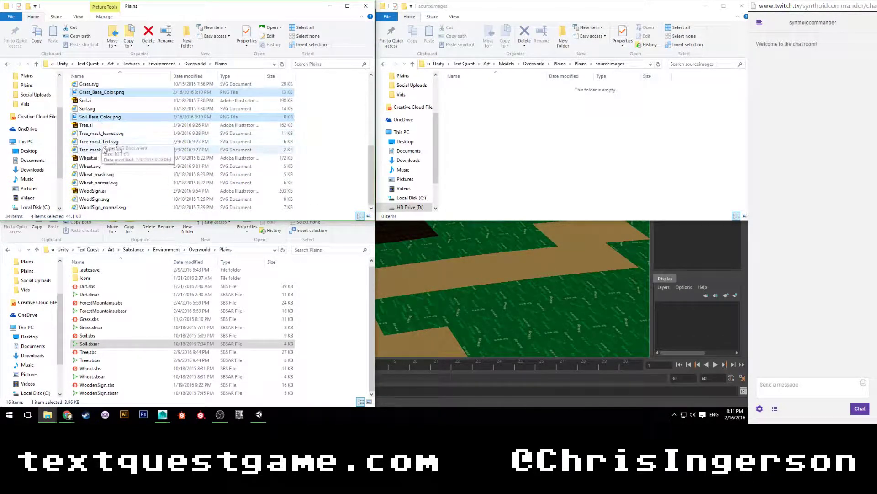
drag(269, 159, 496, 156)
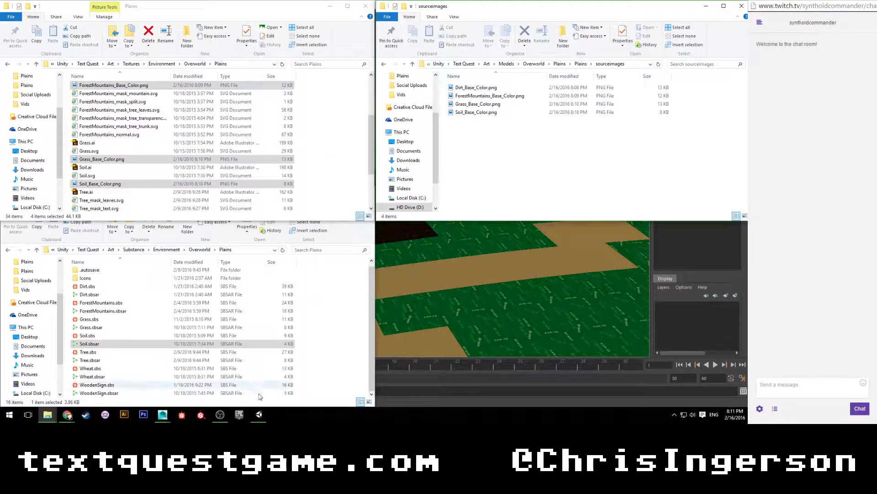
Switch to Unity and examine the Direction Sign in the Plains scene up close.
click(259, 415)
scroll(257, 129, up, 5)
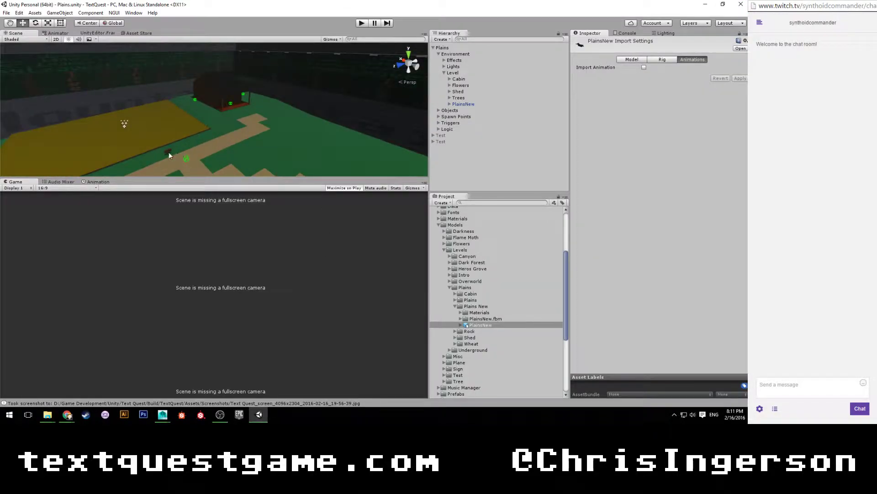
click(168, 154)
key(f)
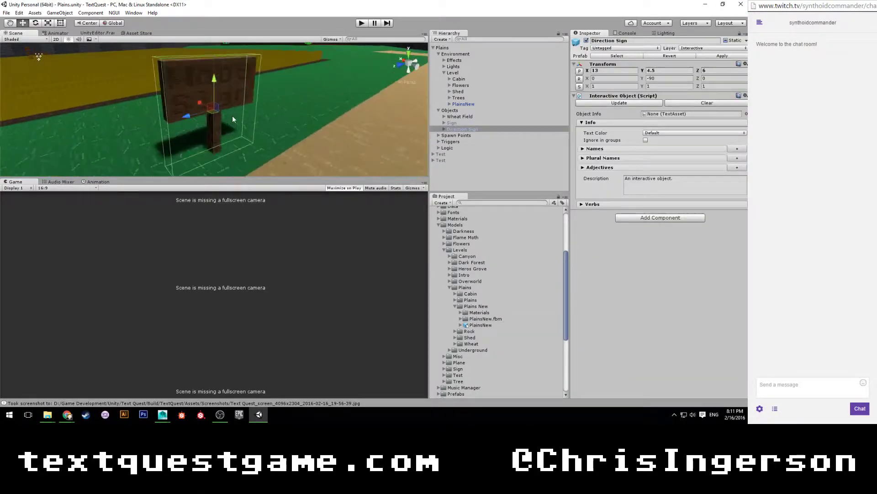
mouse_move(232, 115)
alt+mouse_down()
mouse_move(226, 101)
mouse_move(245, 115)
alt+mouse_up()
scroll(226, 101, up, 4)
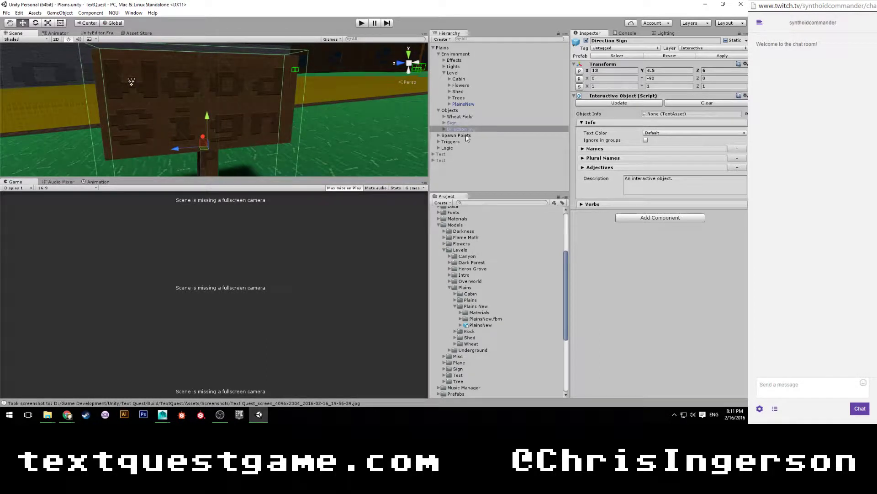
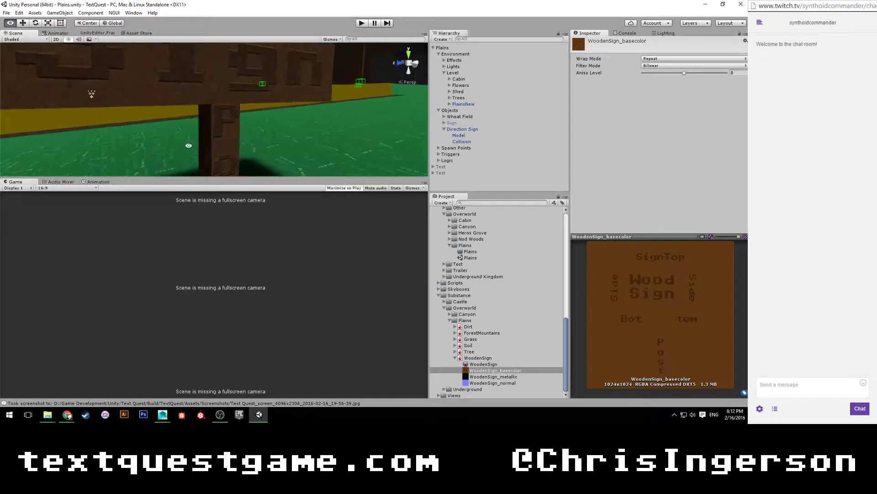
Compare the wooden sign's front and post with its WoodenSign_basecolor texture from several angles and distances.
alt+drag(202, 115, 161, 90)
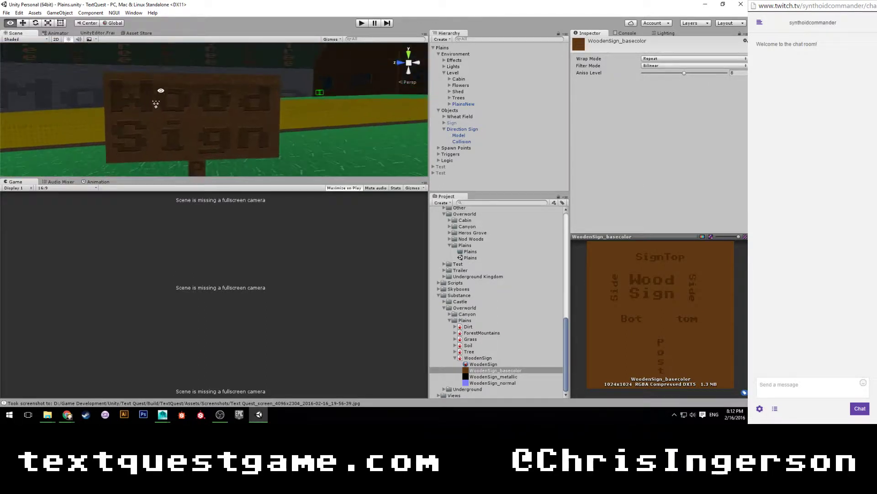
scroll(200, 91, up, 4)
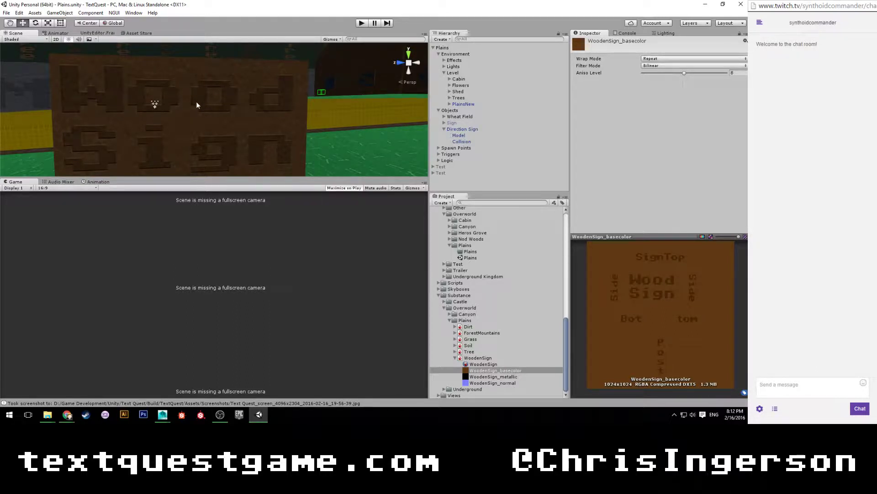
scroll(227, 128, down, 2)
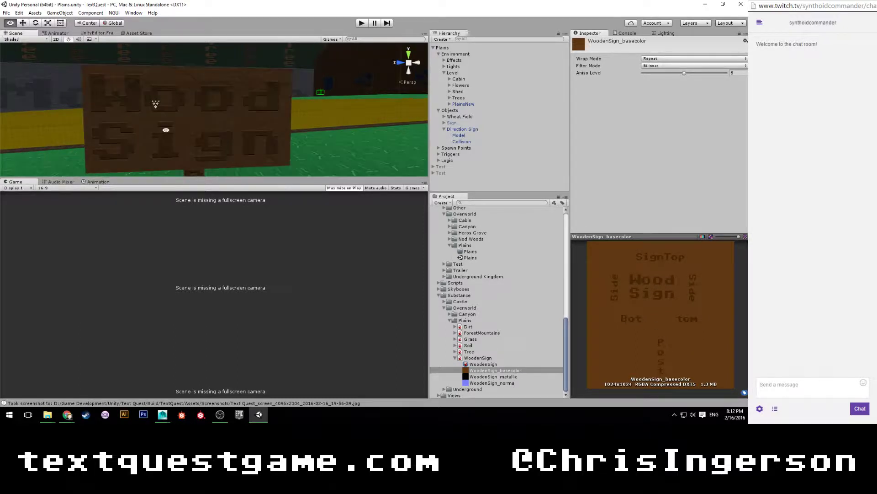
alt+drag(234, 143, 100, 135)
scroll(208, 155, down, 4)
scroll(139, 133, up, 7)
alt+drag(154, 124, 230, 100)
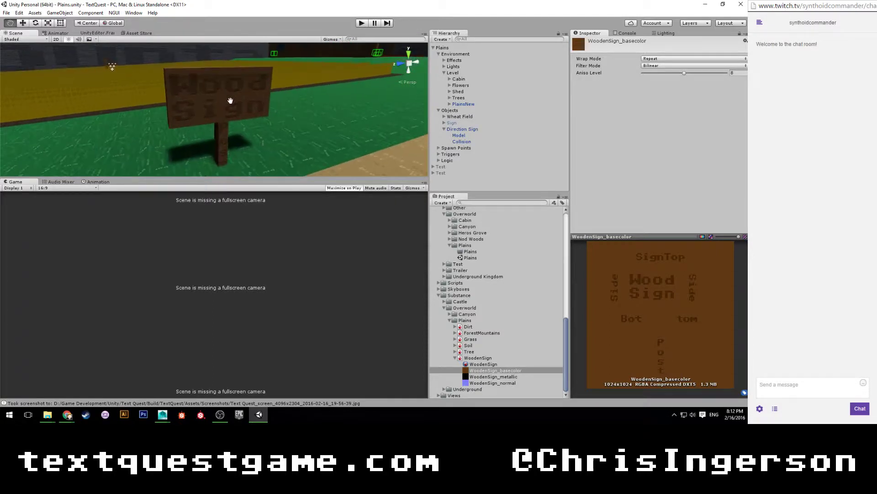
scroll(231, 100, up, 1)
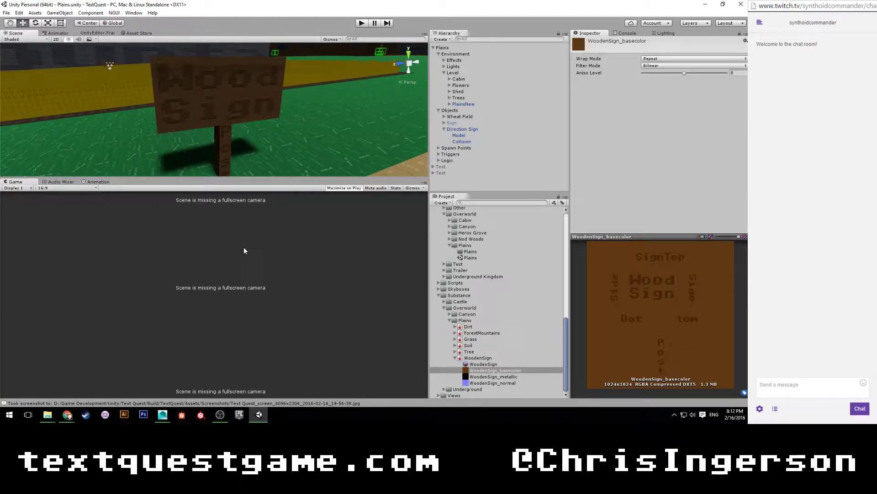
Switch to Maya LT and select the Mountain_Base wall of the imported level model.
mouse_move(162, 414)
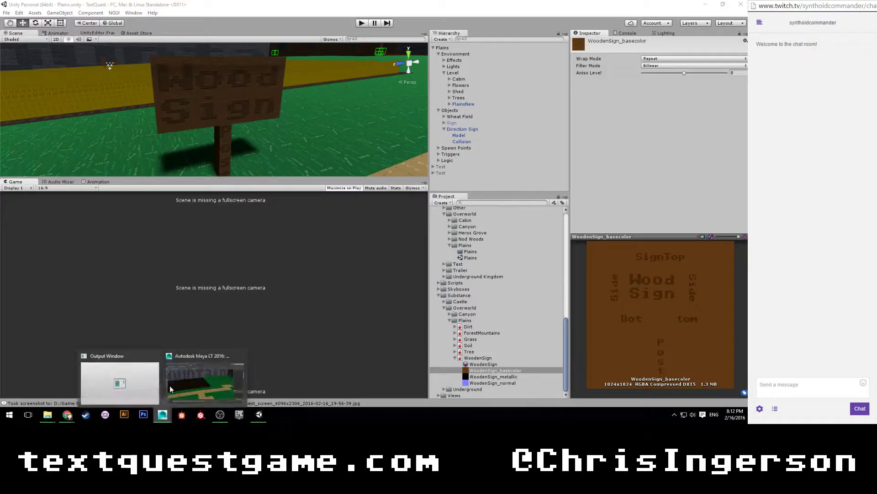
click(169, 385)
alt+drag(326, 225, 293, 187)
scroll(295, 185, down, 5)
alt+middle_drag(298, 184, 276, 167)
scroll(276, 167, up, 3)
alt+drag(276, 168, 329, 148)
click(425, 139)
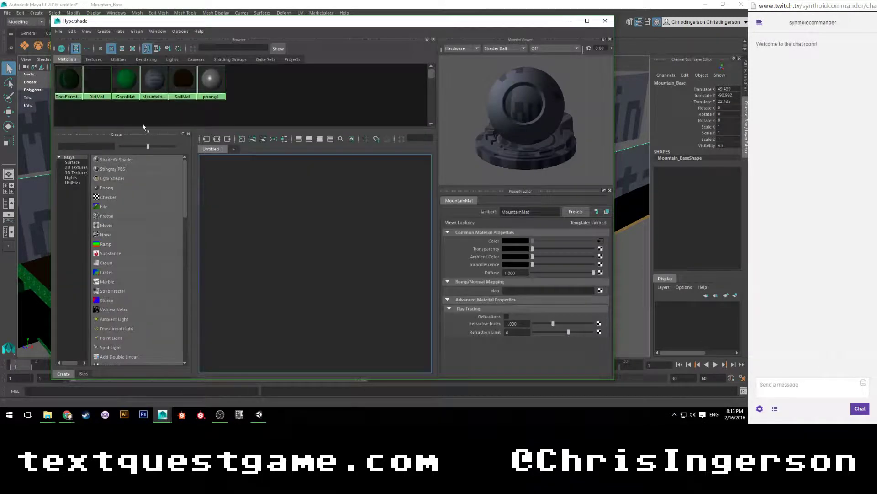
Look through the imported materials in Hypershade, from DirtMat to phong1.
click(96, 81)
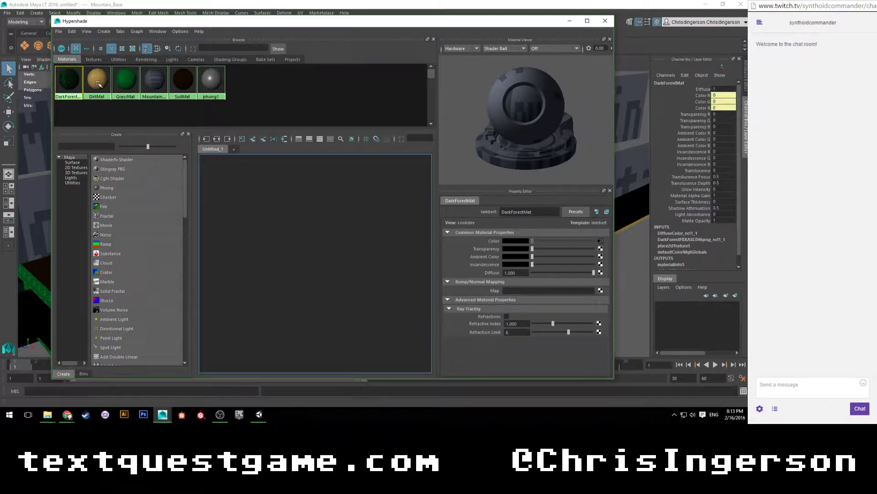
click(127, 82)
click(150, 83)
click(182, 81)
click(211, 82)
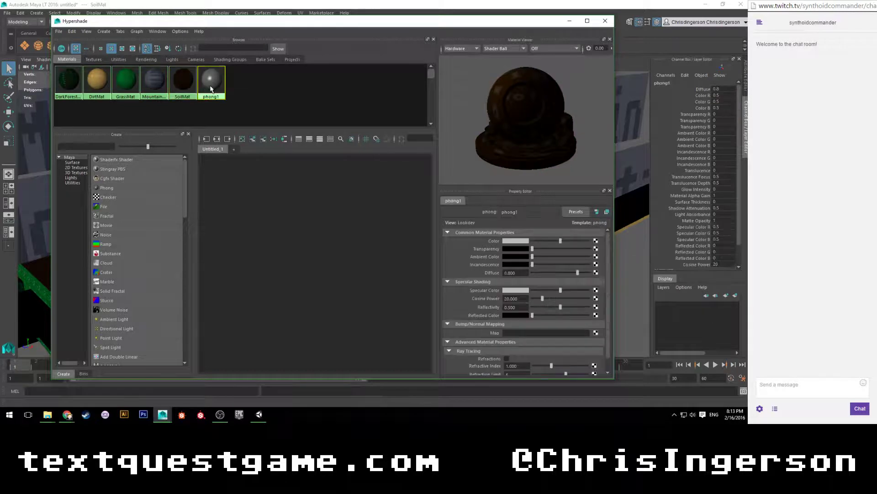
Open the image file node feeding the layered color texture of SoilMat.
click(183, 83)
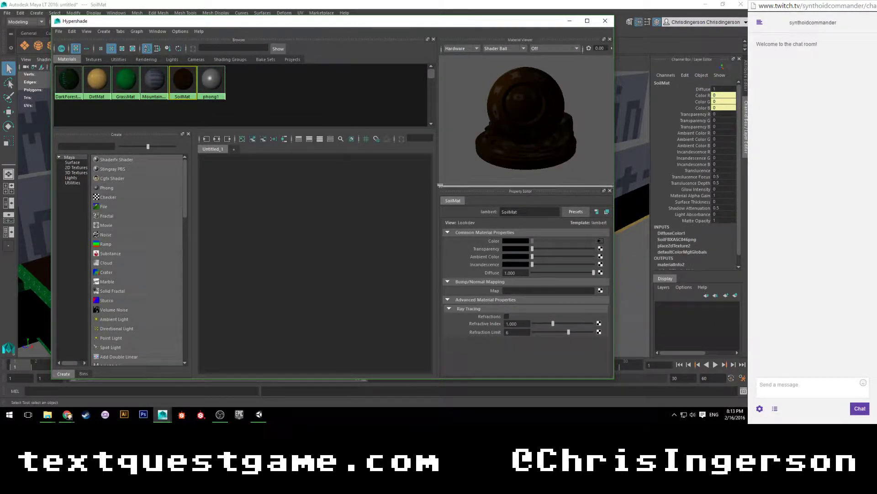
click(600, 241)
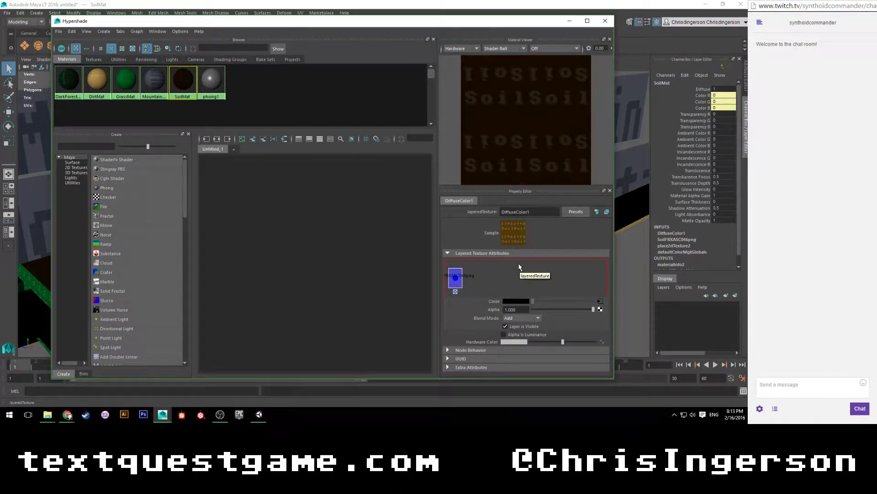
click(600, 303)
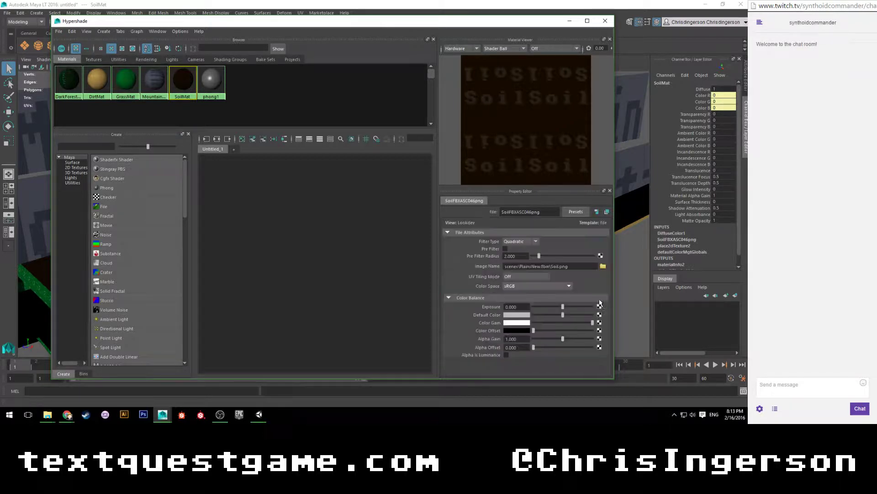
Set the soil file texture's image to Soil_Base_Color.png from the project's sourceimages folder.
click(603, 266)
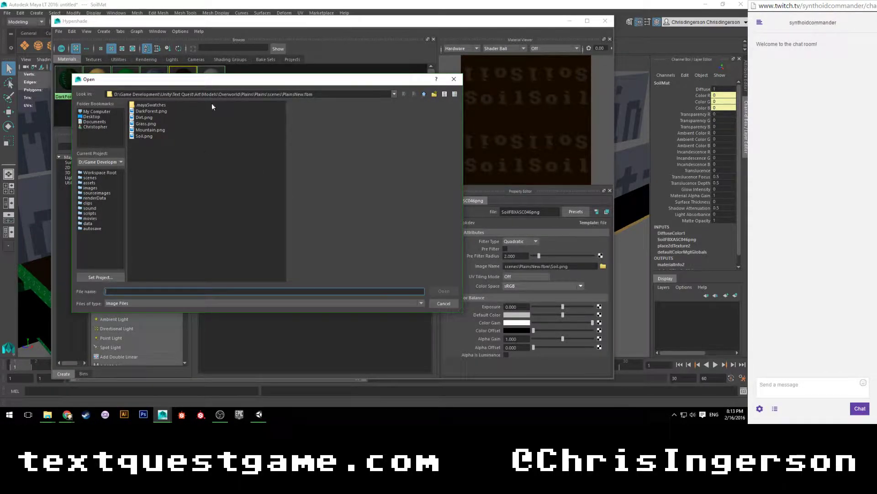
click(395, 96)
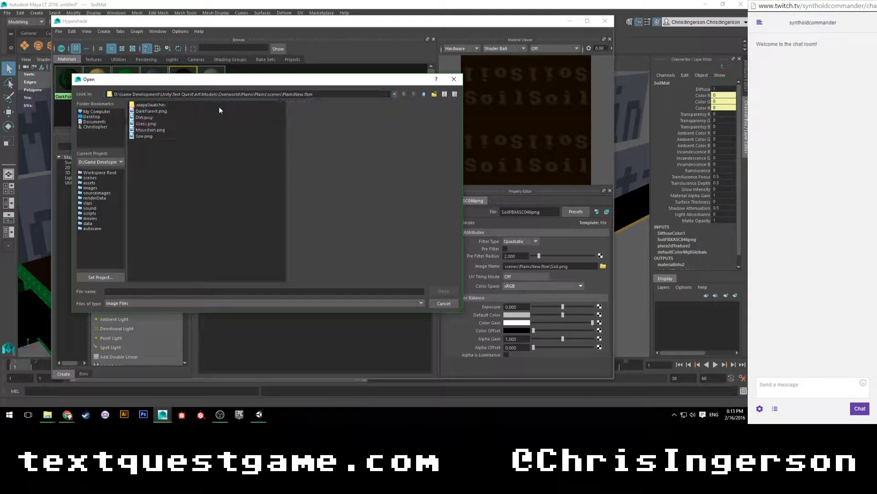
click(219, 106)
click(393, 96)
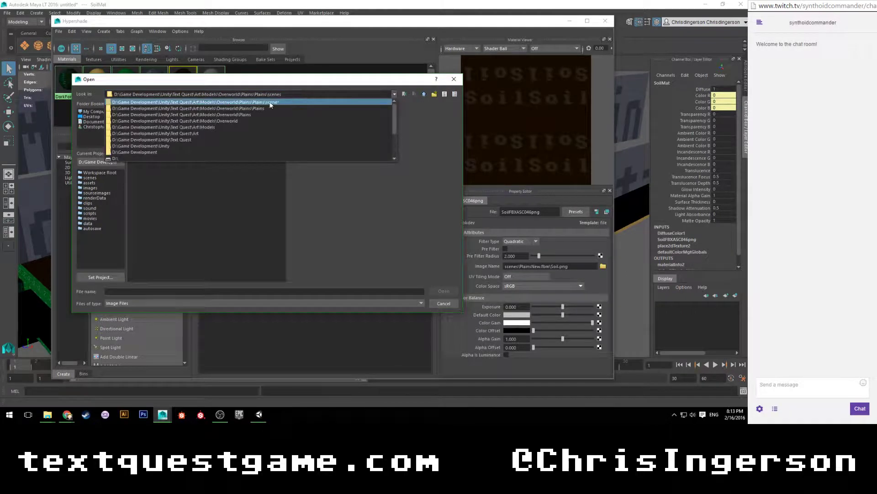
click(255, 109)
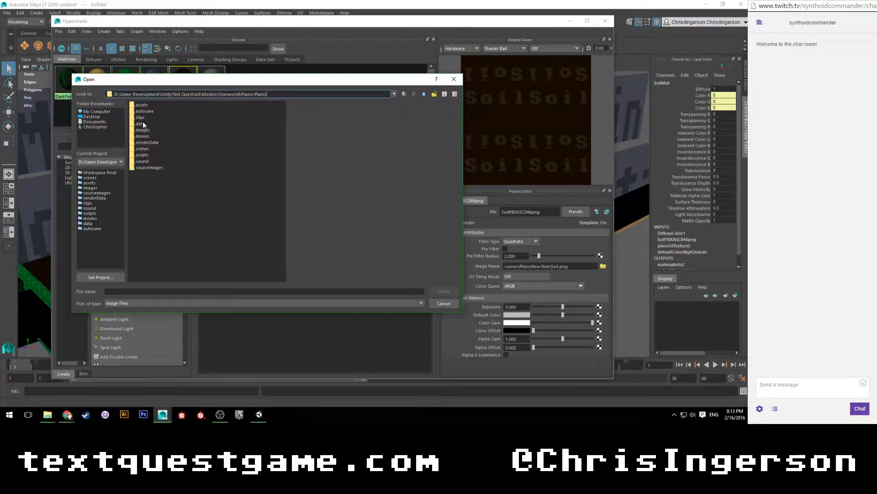
double_click(144, 168)
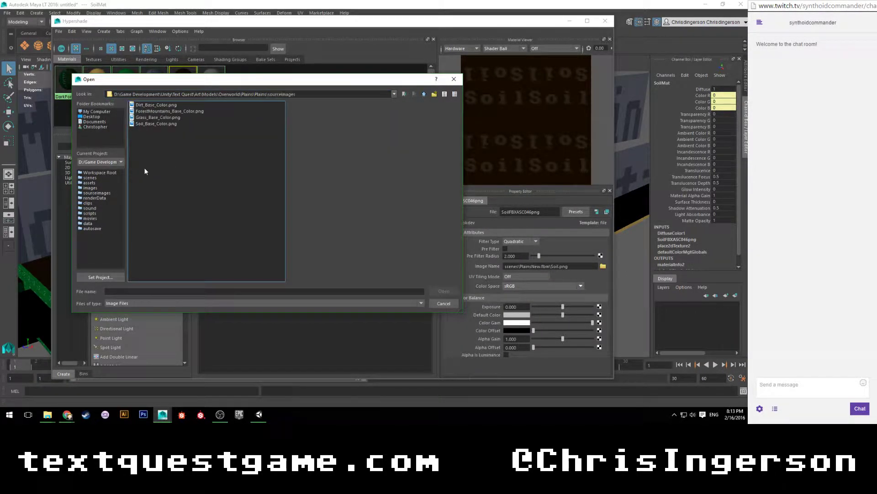
click(141, 124)
click(437, 292)
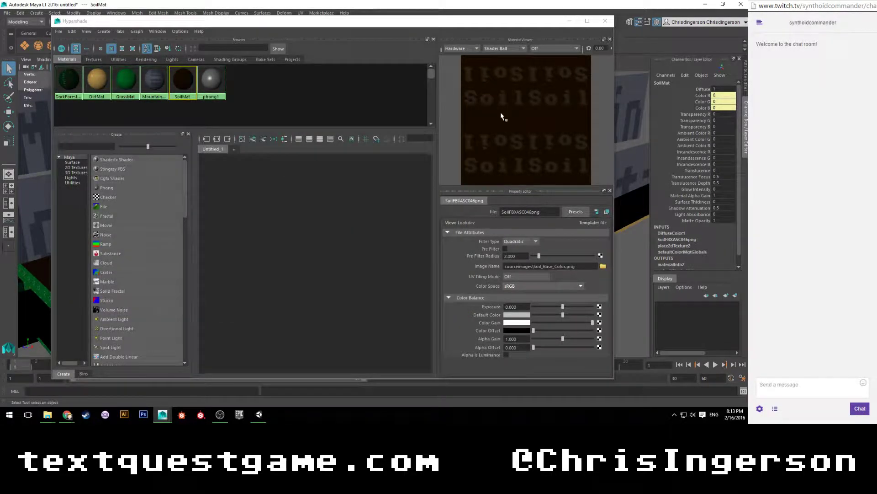
Move the Hypershade window aside and examine the soil patch and its surroundings in the level model.
scroll(33, 254, up, 6)
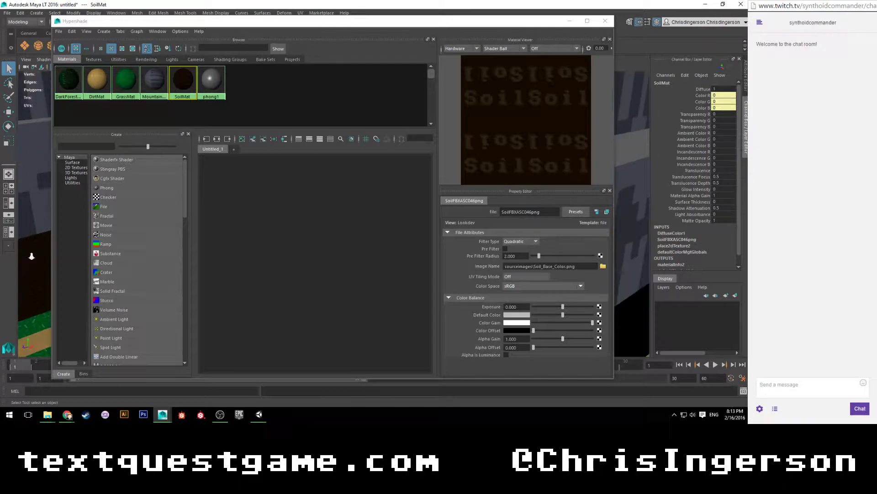
scroll(32, 263, up, 4)
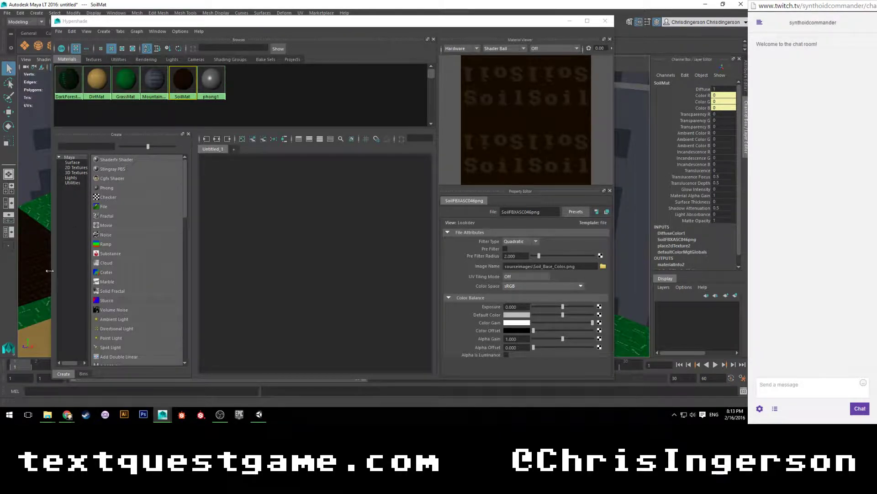
drag(192, 21, 289, 21)
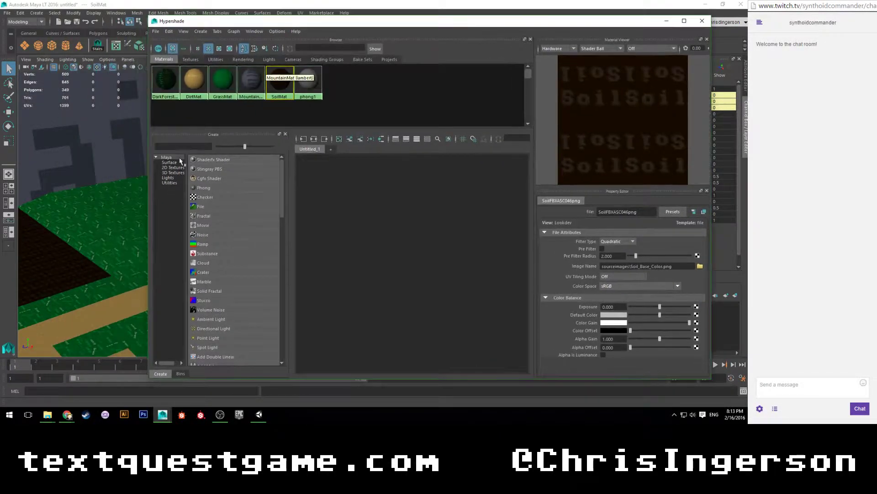
alt+middle_drag(57, 262, 156, 219)
scroll(82, 280, up, 5)
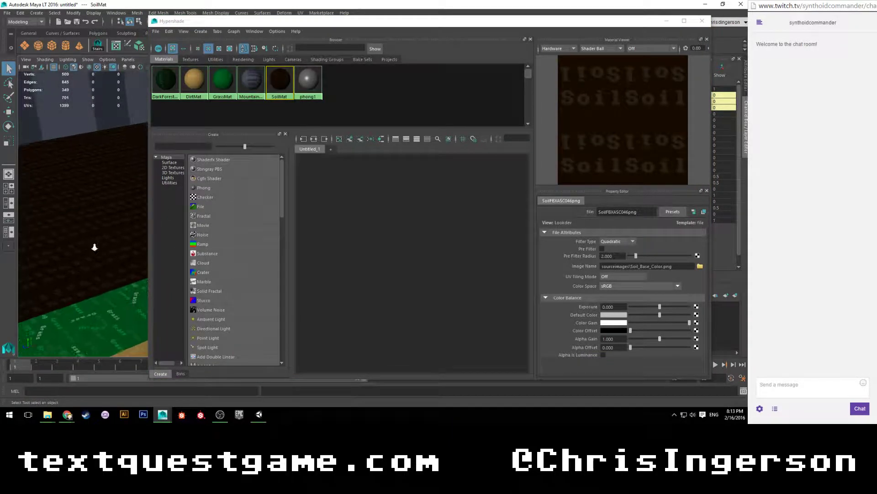
scroll(94, 246, up, 1)
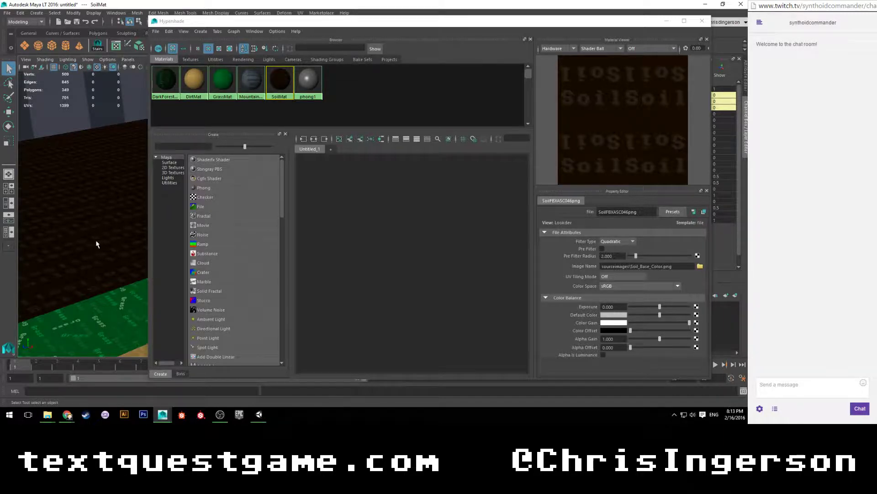
mouse_move(96, 244)
alt+mouse_down()
mouse_move(102, 225)
mouse_move(83, 238)
mouse_move(59, 226)
mouse_move(156, 221)
mouse_move(56, 227)
mouse_move(90, 221)
mouse_move(110, 238)
alt+mouse_up()
alt+drag(96, 340, 94, 219)
scroll(88, 264, up, 1)
alt+right_drag(94, 220, 37, 232)
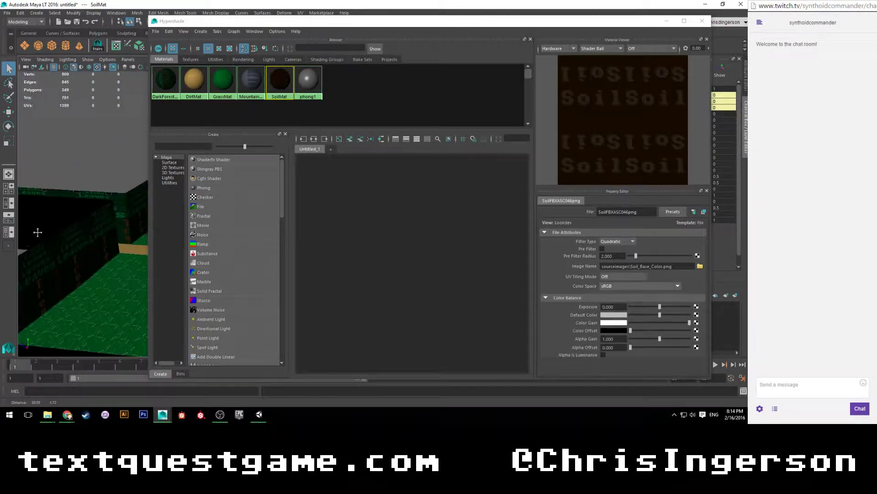
alt+drag(91, 233, 115, 201)
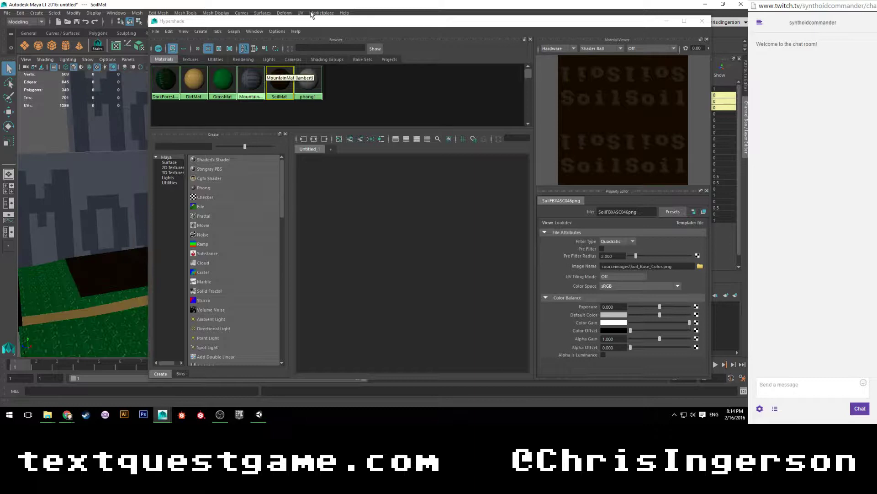
Minimize Hypershade and examine the whole level with its mountain walls, soil, grass and dirt path.
click(657, 23)
alt+drag(243, 158, 356, 202)
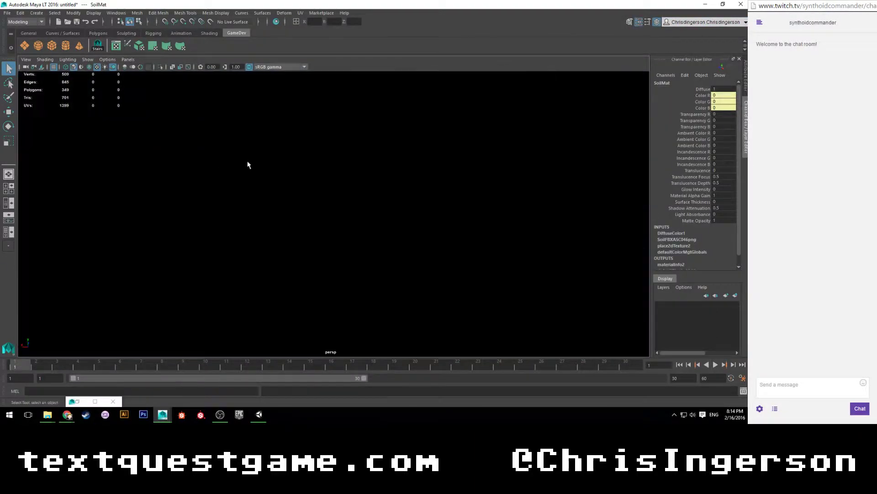
scroll(246, 158, up, 3)
alt+drag(285, 157, 342, 154)
scroll(351, 153, down, 5)
alt+middle_drag(342, 154, 345, 167)
alt+drag(344, 167, 330, 225)
alt+middle_drag(314, 245, 385, 141)
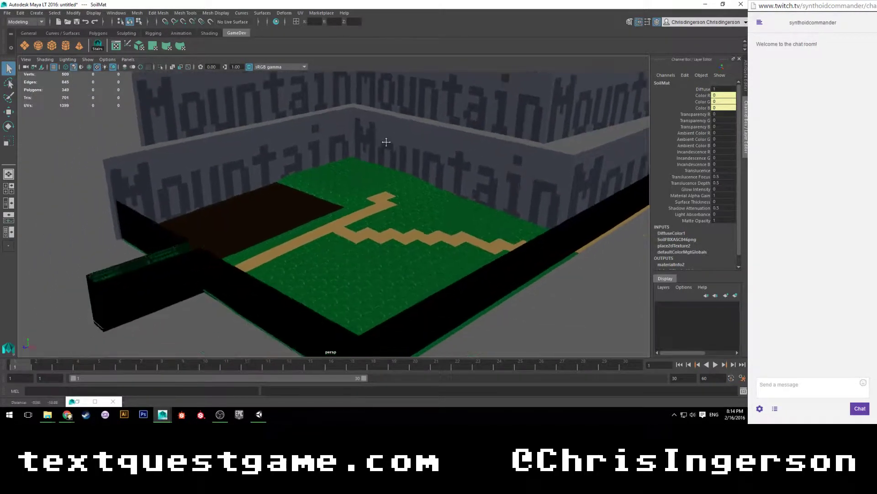
Restore Hypershade and delete the DarkForestMat material.
scroll(329, 180, up, 7)
scroll(340, 176, down, 5)
alt+drag(361, 137, 342, 131)
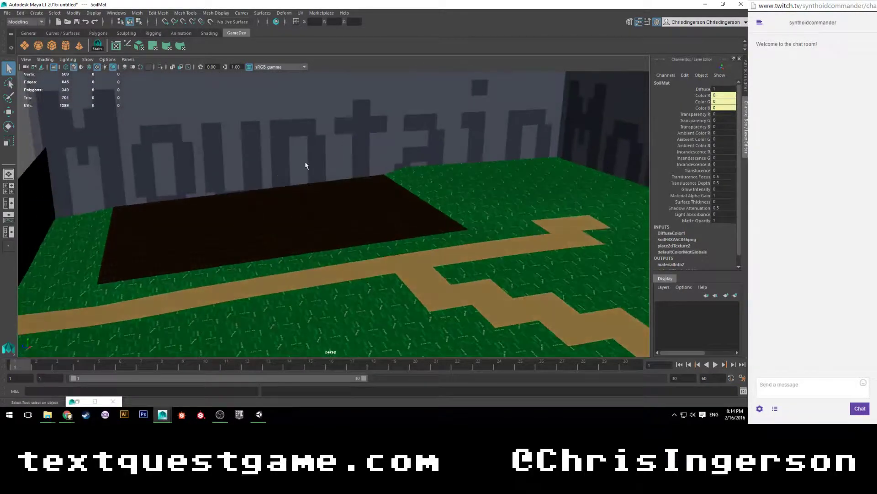
scroll(274, 175, up, 4)
alt+drag(303, 173, 309, 201)
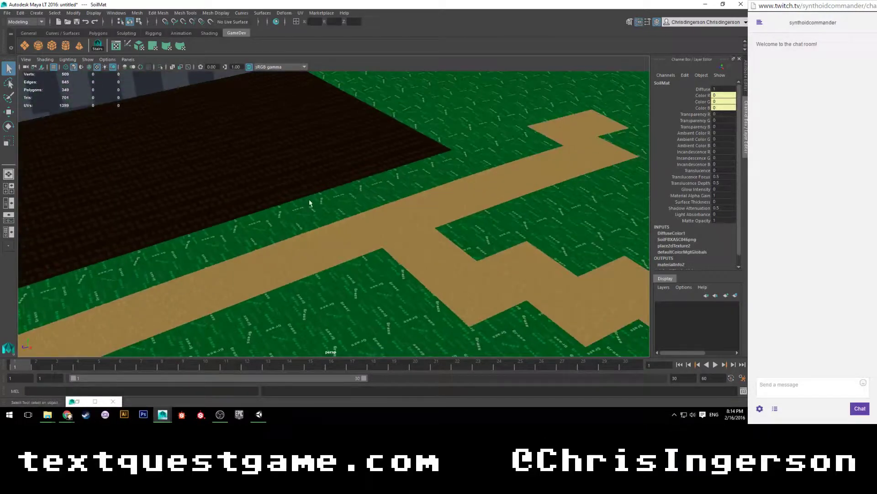
click(78, 401)
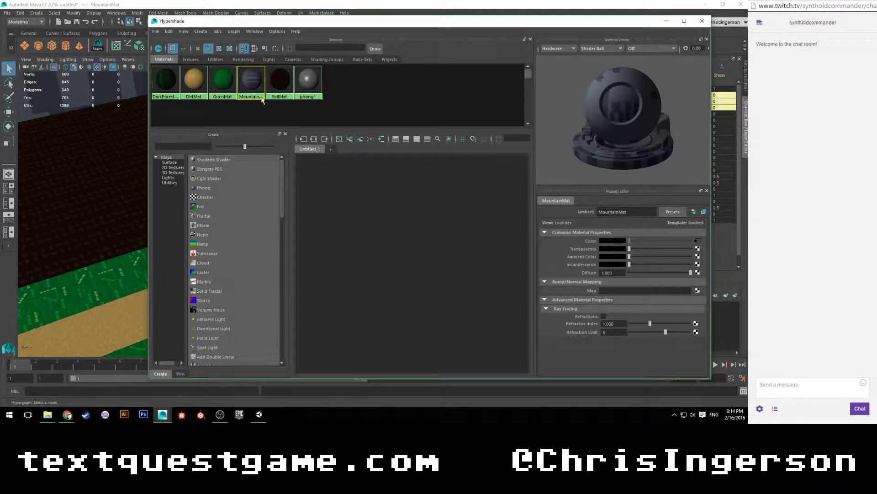
click(166, 82)
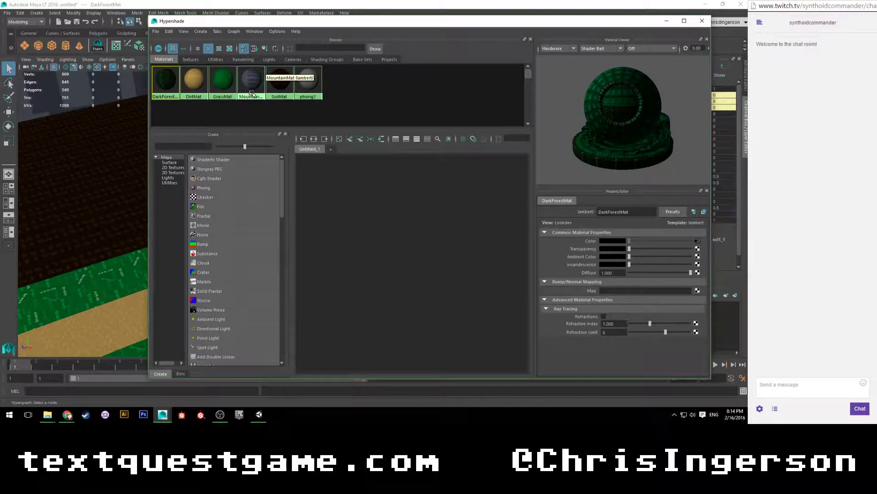
key(Delete)
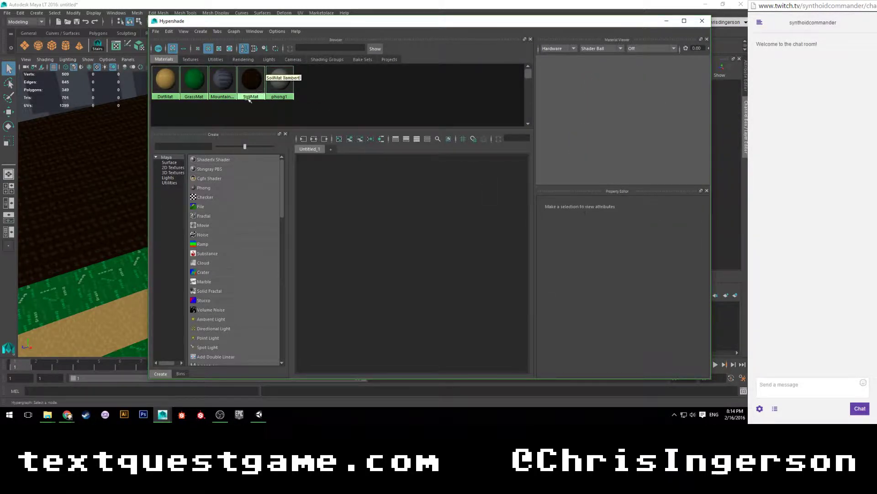
Set the image of MountainMat's layered color file texture to ForestMountains_Base_Color.png from the project's sourceimages folder.
click(251, 81)
click(222, 81)
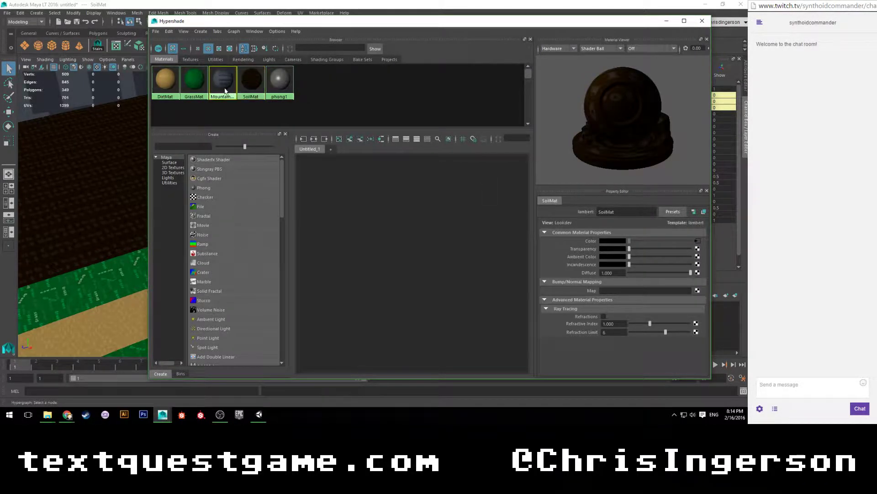
click(697, 241)
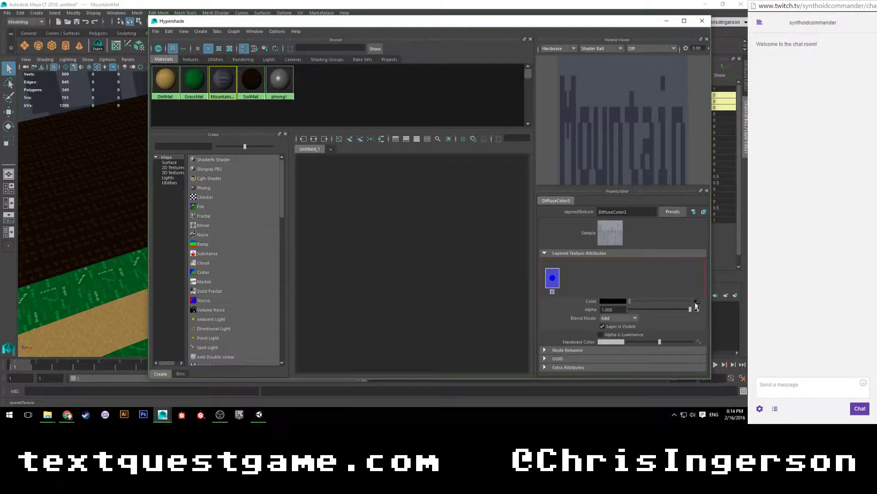
click(696, 302)
click(700, 266)
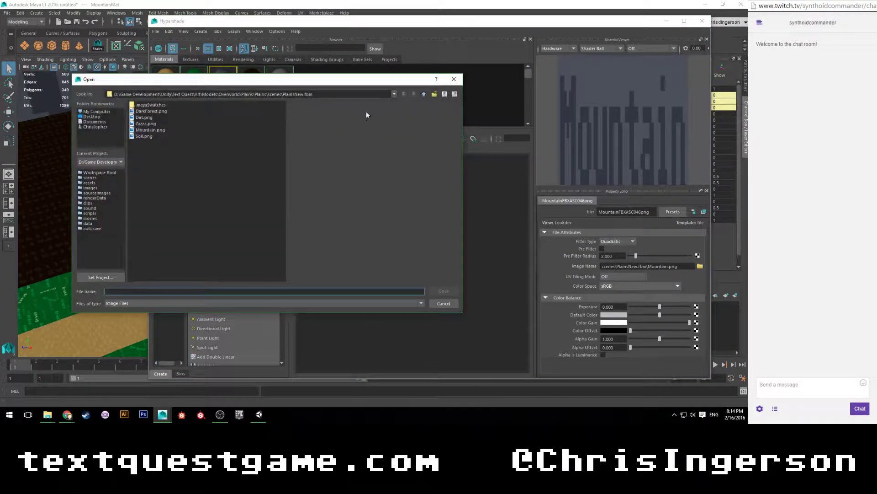
click(394, 94)
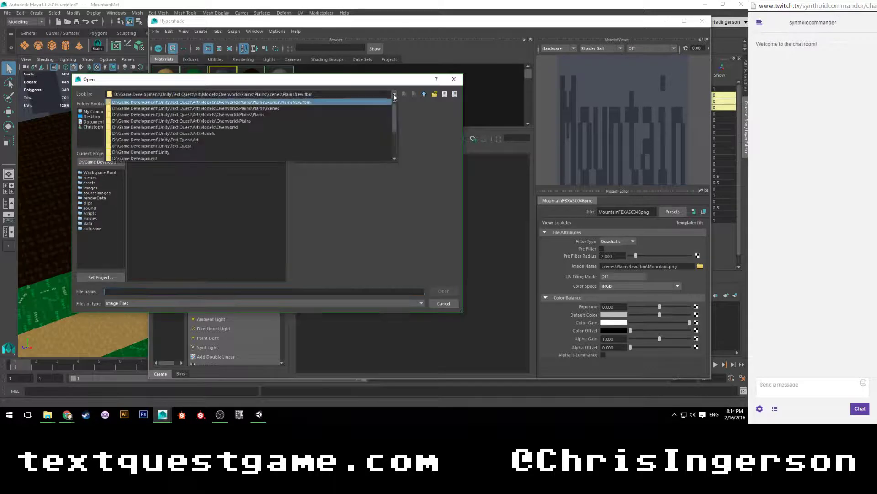
click(270, 114)
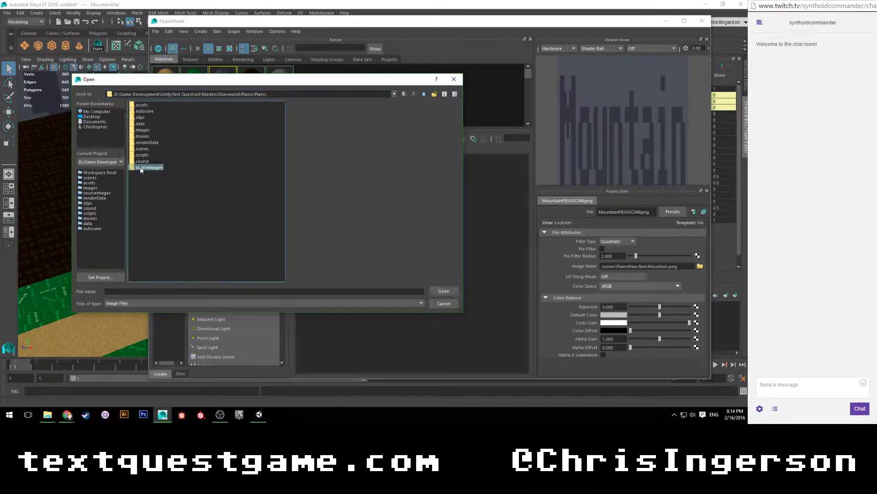
double_click(140, 166)
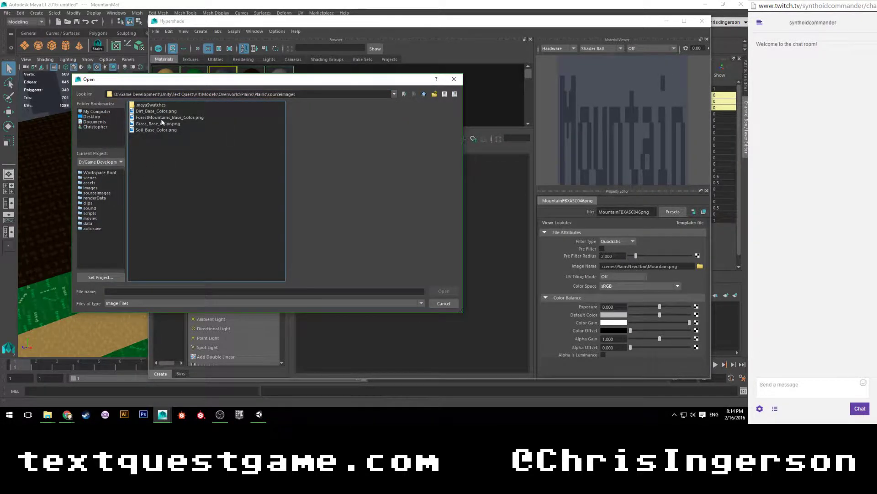
click(161, 118)
click(444, 291)
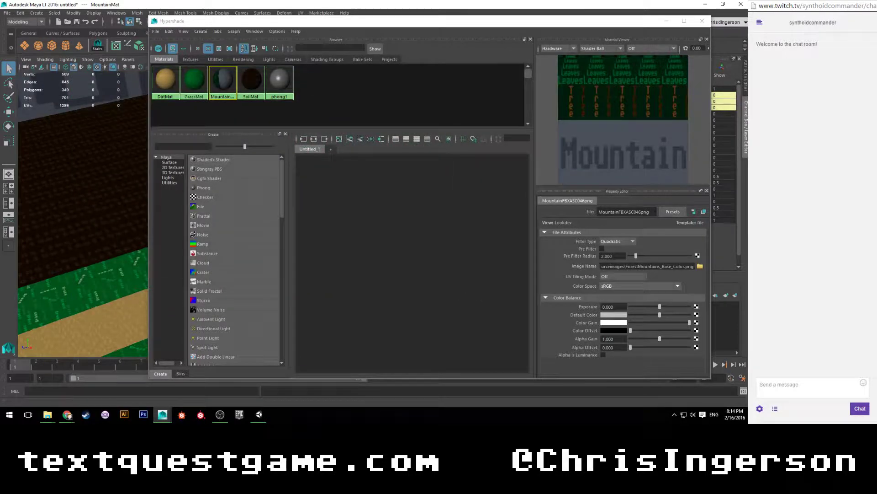
Rename the MountainMat material to ForestMountainMat.
click(214, 87)
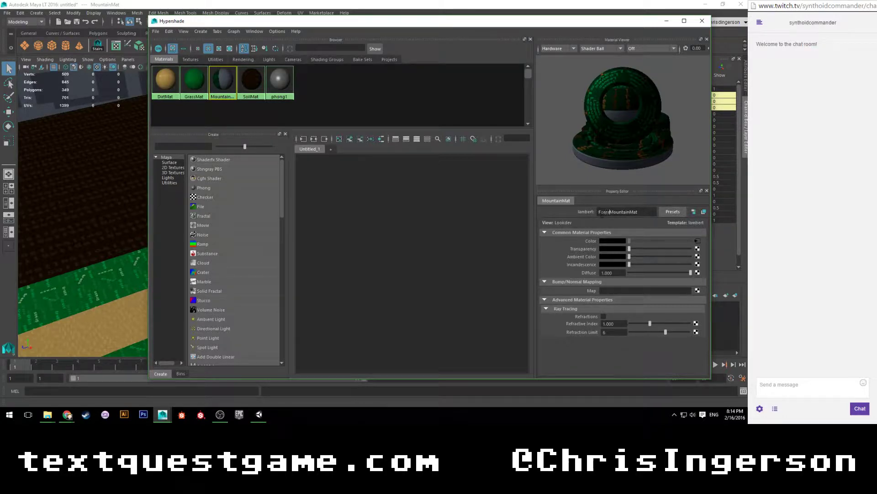
text(t)
key(Return)
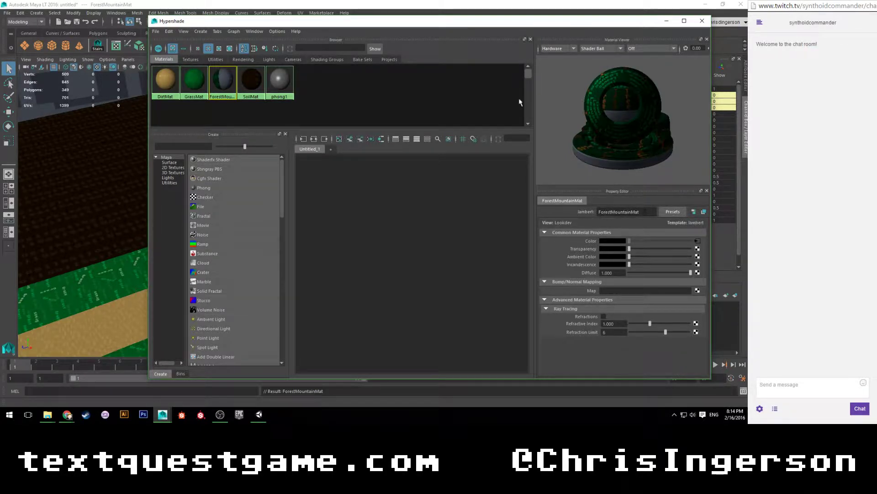
Select GrassMat, minimize Hypershade and examine the forest mountain texture on the level's walls and the grass below.
click(250, 80)
click(194, 80)
scroll(106, 167, up, 3)
alt+drag(105, 167, 53, 181)
click(667, 21)
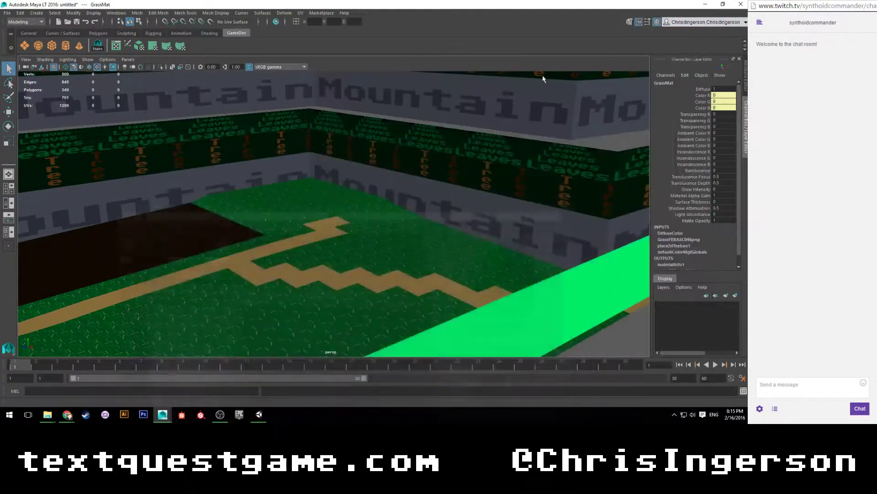
alt+drag(540, 78, 380, 195)
scroll(380, 196, up, 5)
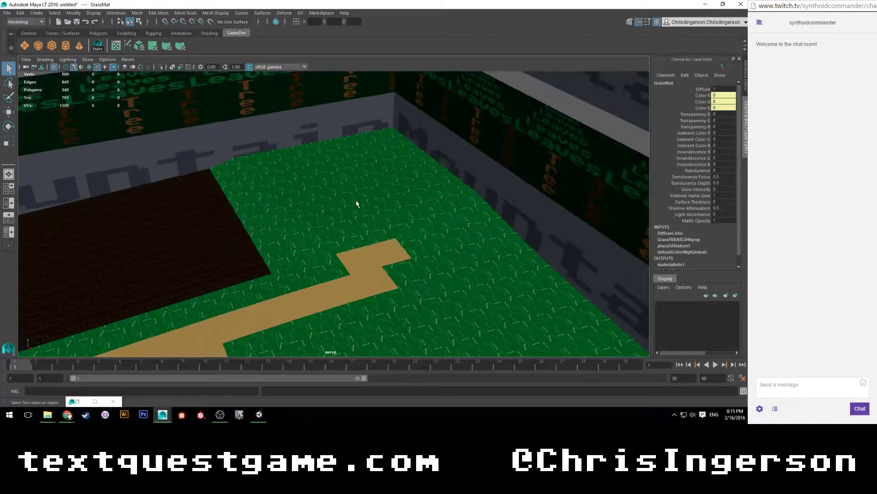
Restore Hypershade and set the image of GrassMat's file texture to Grass_Base_Color.png from the sourceimages folder.
click(80, 403)
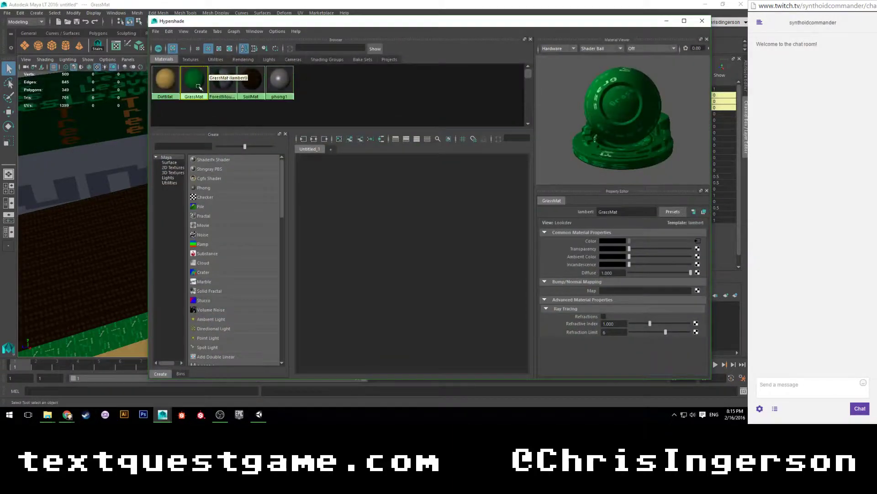
click(697, 241)
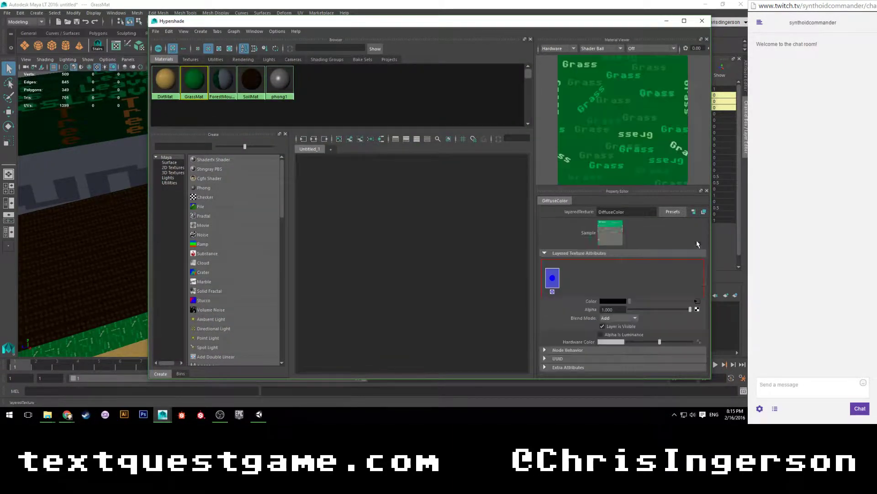
click(697, 301)
click(700, 266)
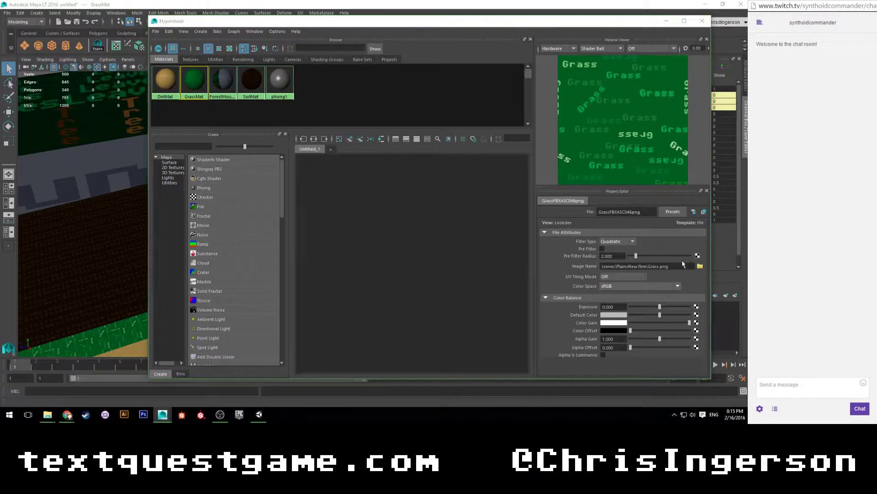
click(395, 94)
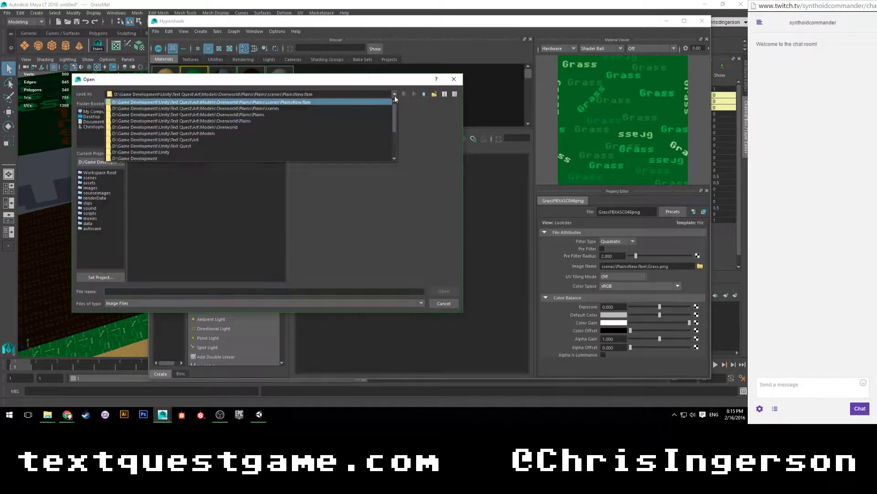
click(249, 115)
double_click(146, 167)
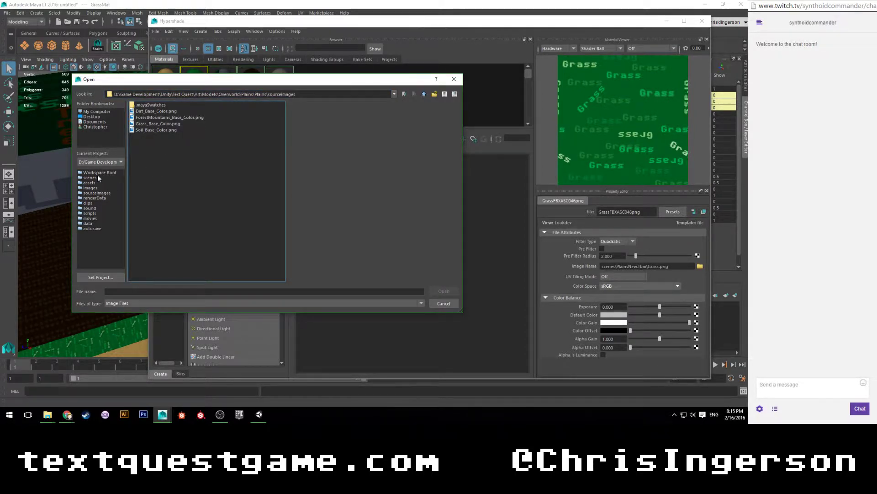
click(154, 124)
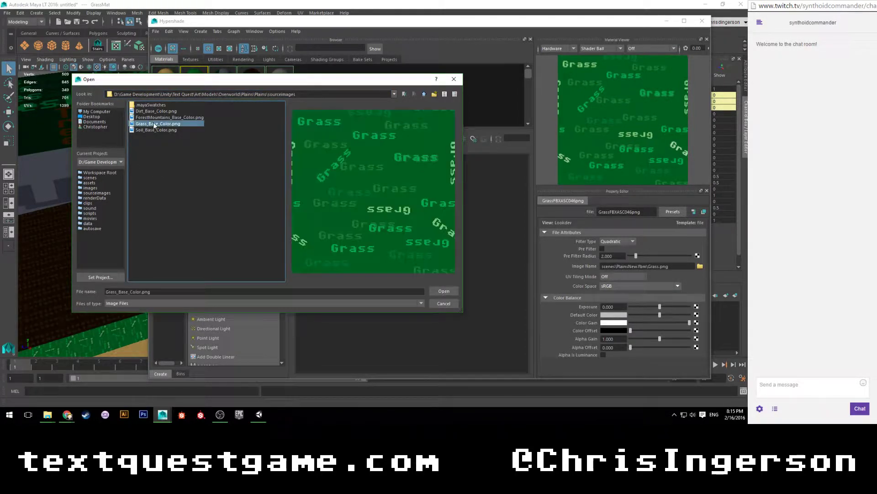
click(439, 291)
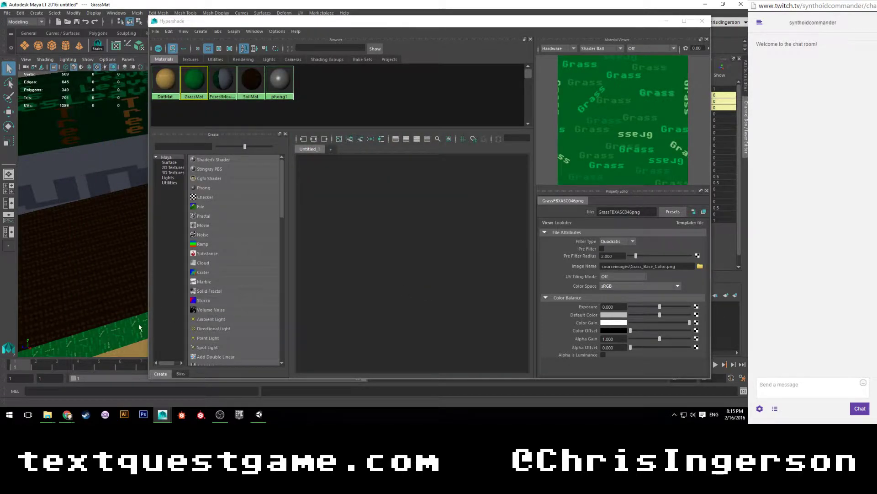
Set the image of DirtMat's file texture to Dirt_Base_Color.png from the sourceimages folder.
click(165, 80)
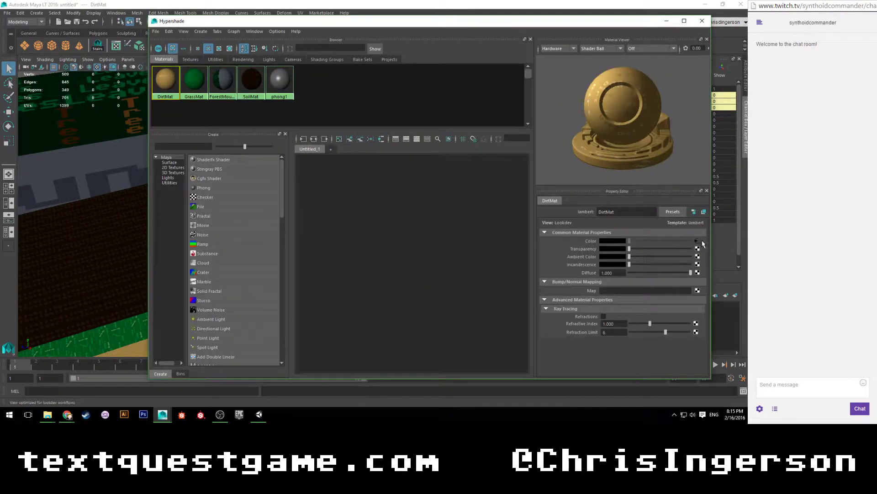
click(697, 301)
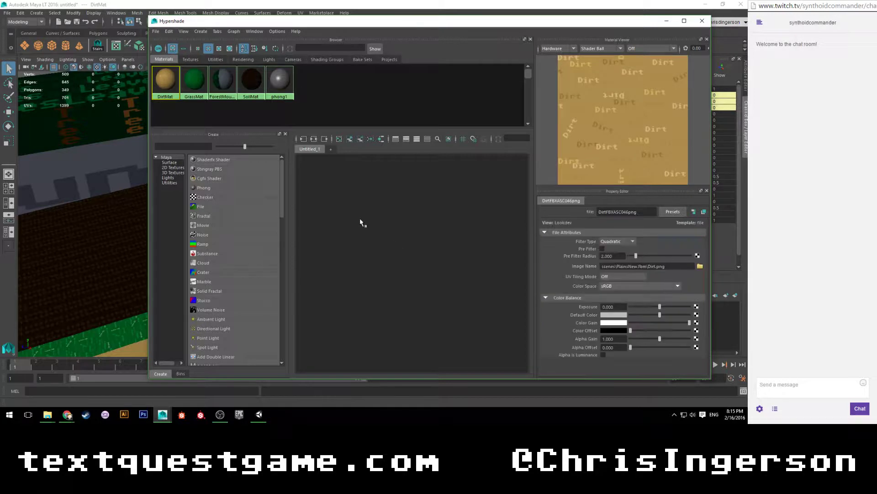
click(700, 267)
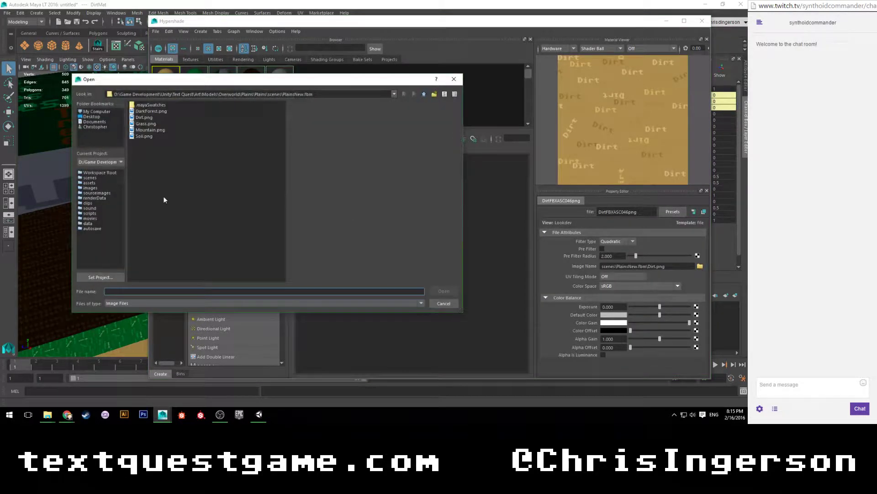
click(89, 193)
click(147, 112)
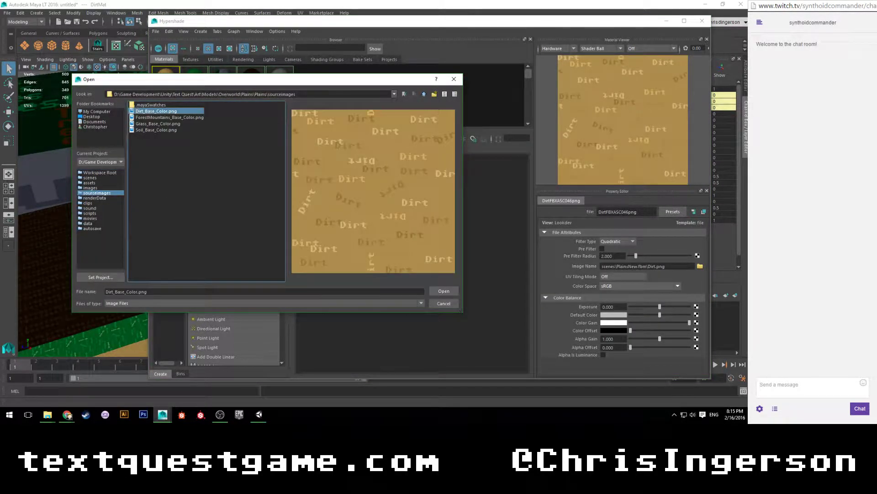
click(441, 292)
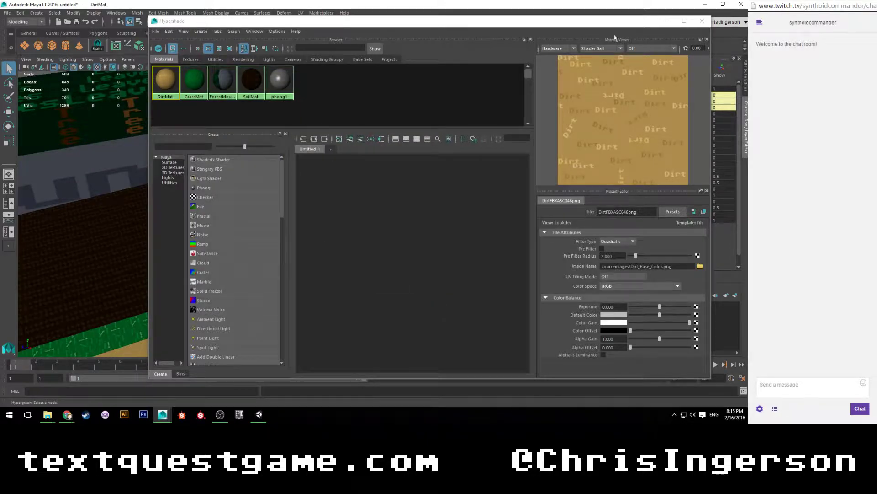
Examine the relinked dirt path, grass and soil textures up close, along with the untextured walls at the level's edge.
scroll(340, 155, down, 2)
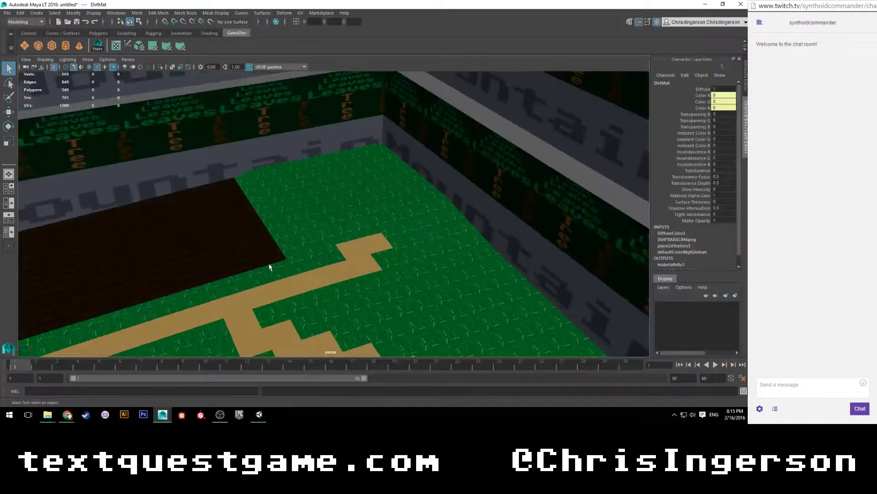
alt+middle_drag(270, 266, 304, 197)
scroll(289, 194, up, 8)
scroll(279, 191, down, 3)
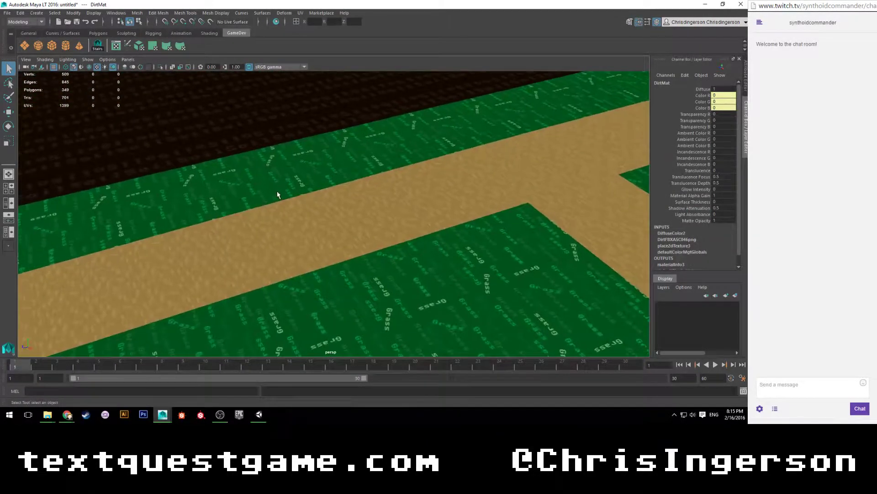
alt+drag(278, 192, 324, 214)
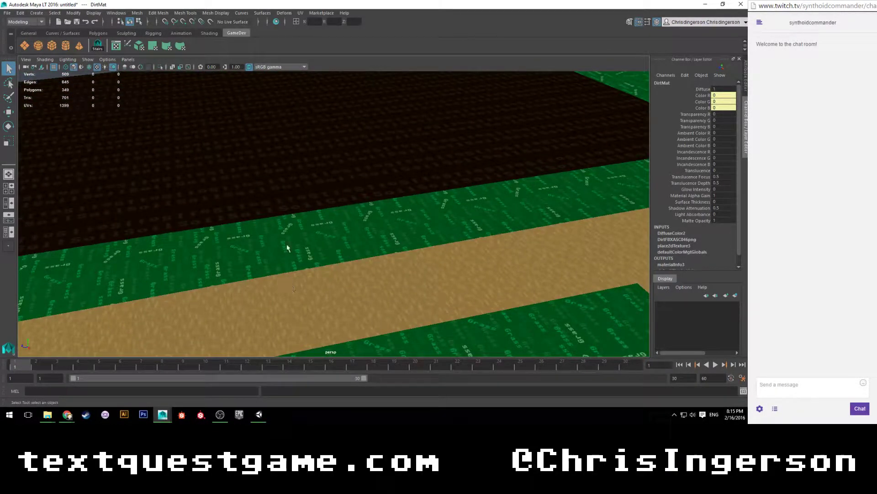
scroll(280, 197, down, 6)
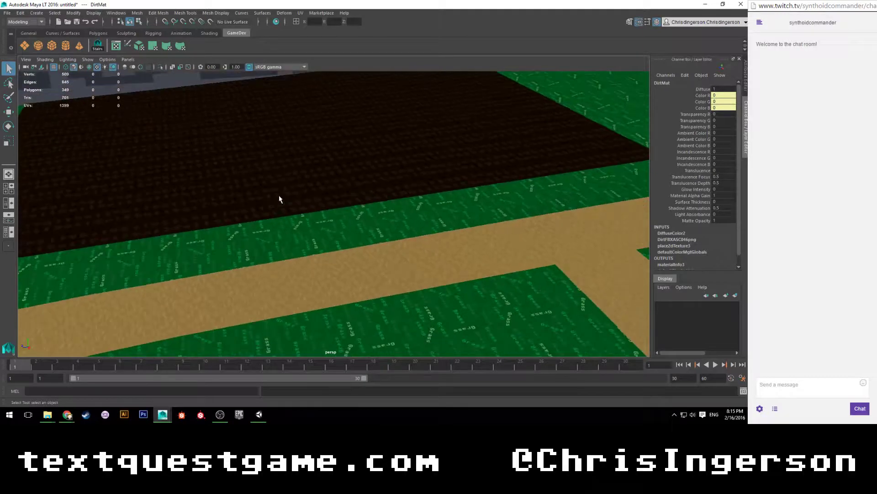
alt+drag(280, 198, 277, 211)
scroll(336, 170, up, 3)
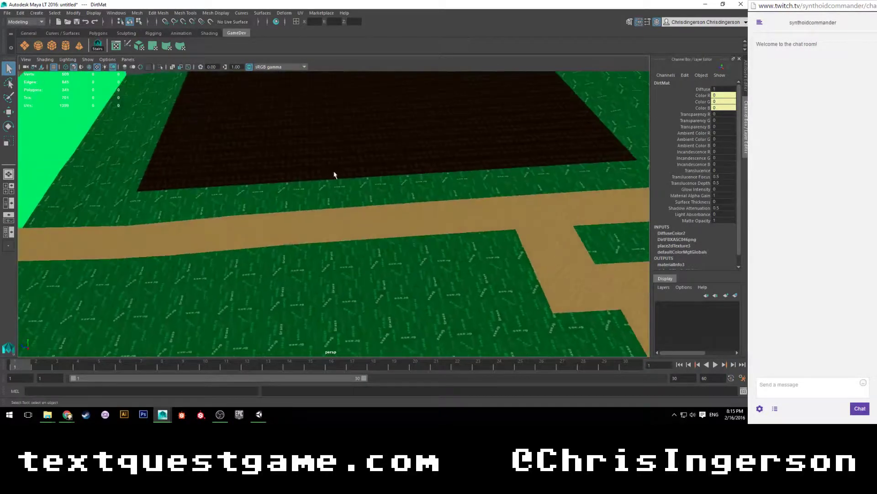
alt+drag(333, 174, 319, 223)
scroll(230, 236, up, 2)
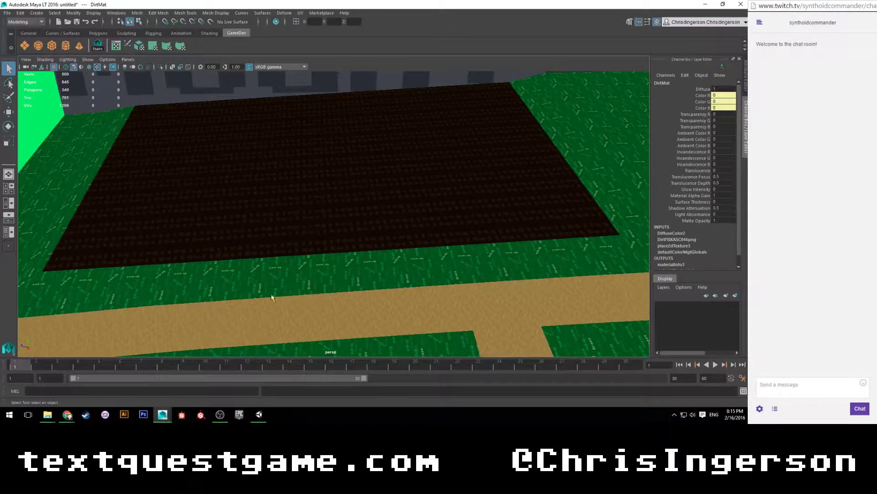
alt+drag(271, 298, 276, 220)
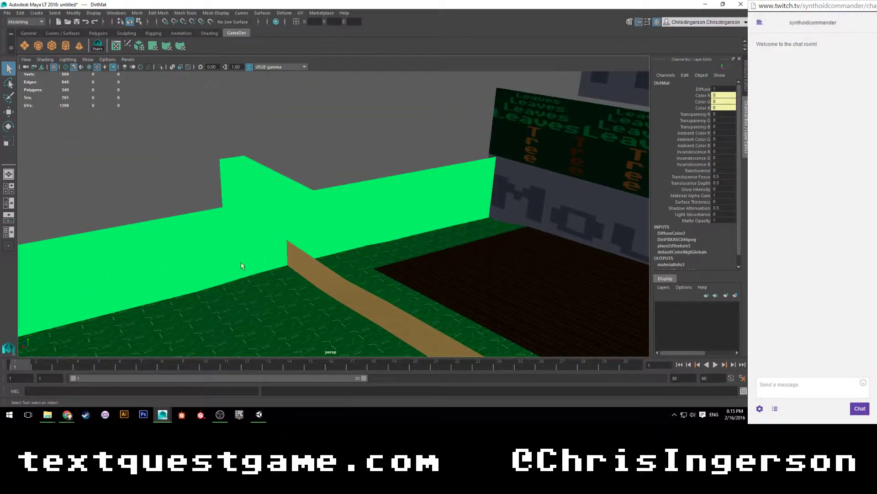
Check which existing materials can be assigned to the green Dark_Forest wall.
click(228, 219)
right_click(226, 214)
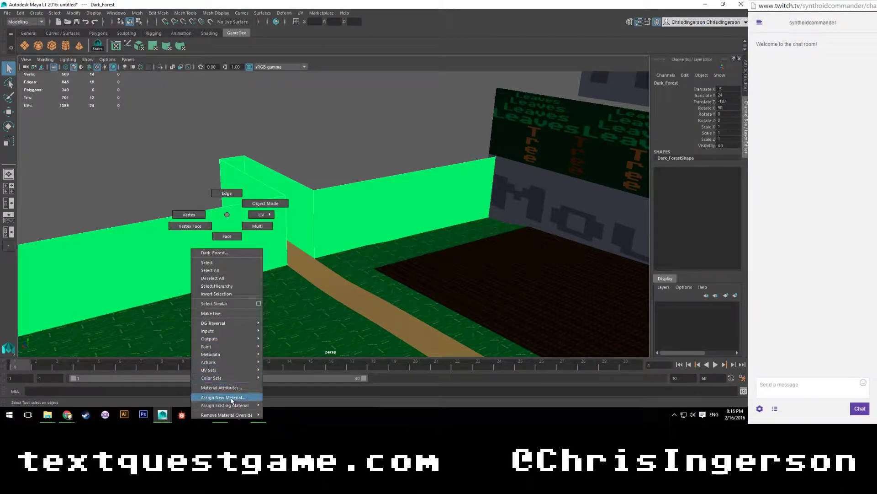
mouse_move(232, 405)
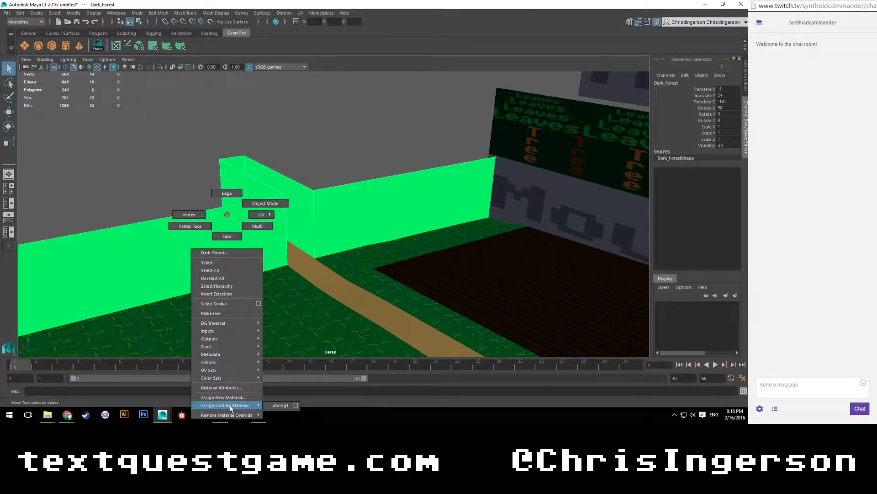
right_drag(225, 405, 227, 214)
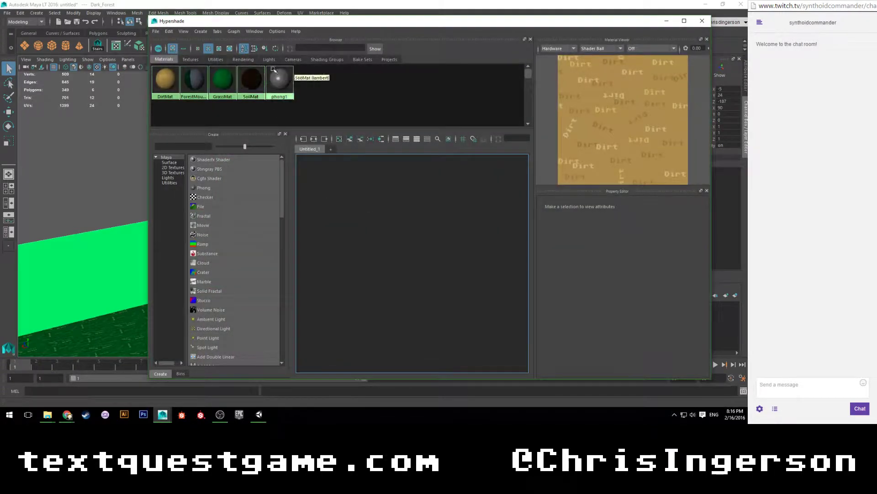
Examine SoilMat, GrassMat and ForestMountainMat in Hypershade and compare them with the attributes of the untextured wall.
click(251, 80)
click(227, 86)
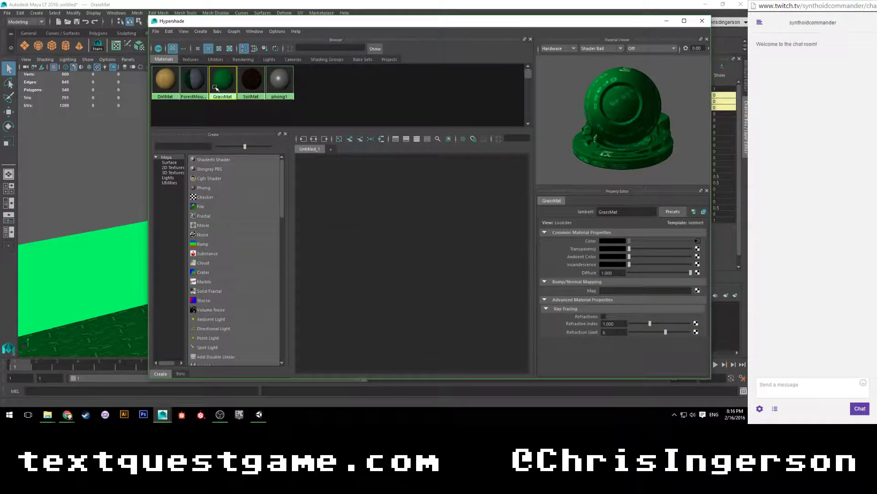
click(196, 80)
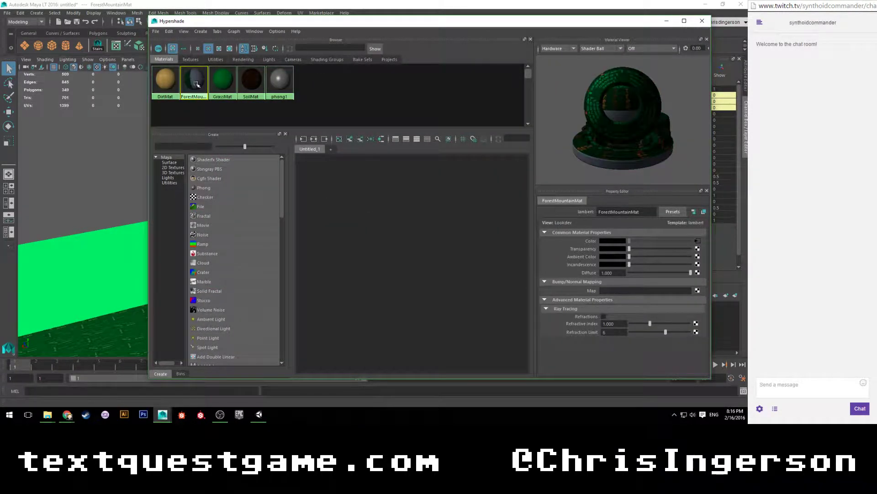
click(94, 260)
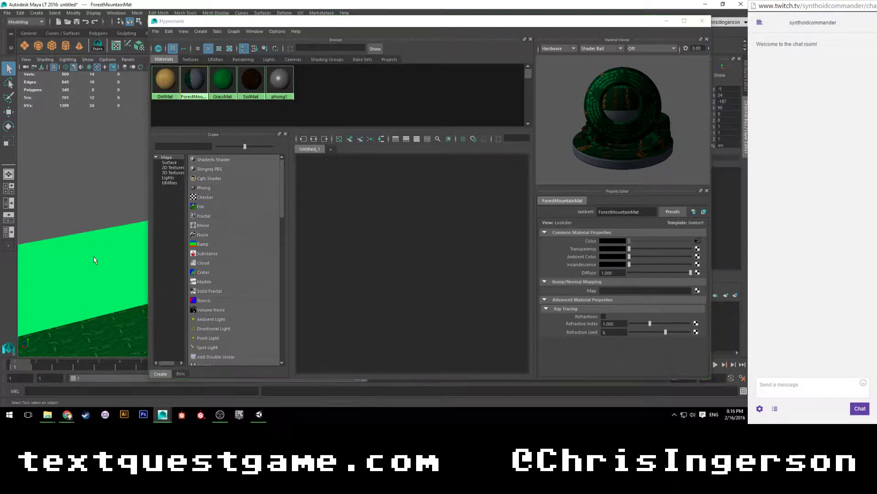
key(ctrl+a)
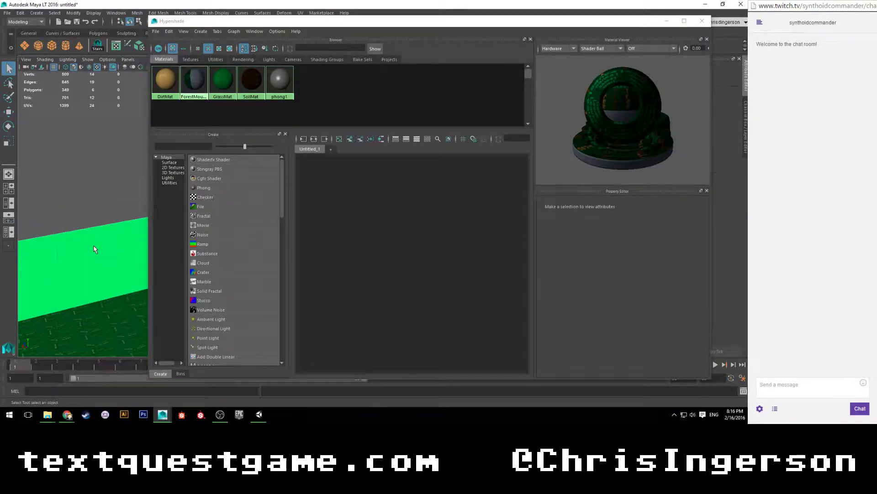
right_drag(100, 237, 108, 215)
click(197, 86)
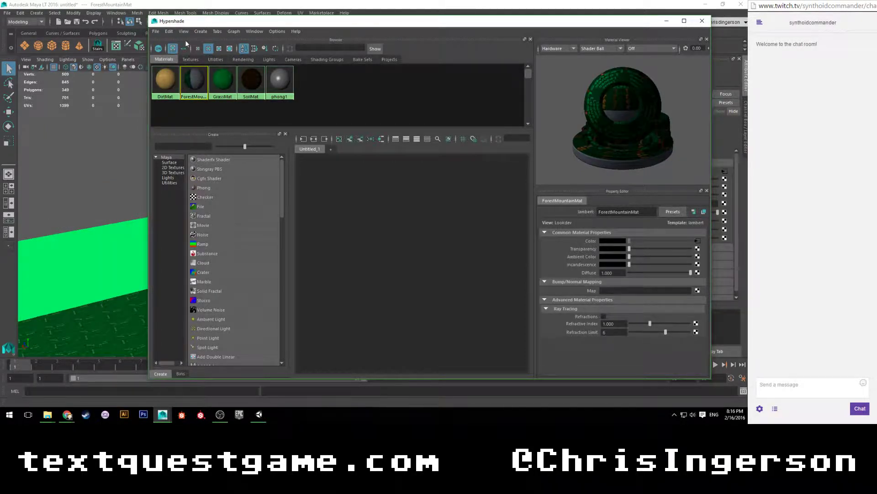
click(170, 31)
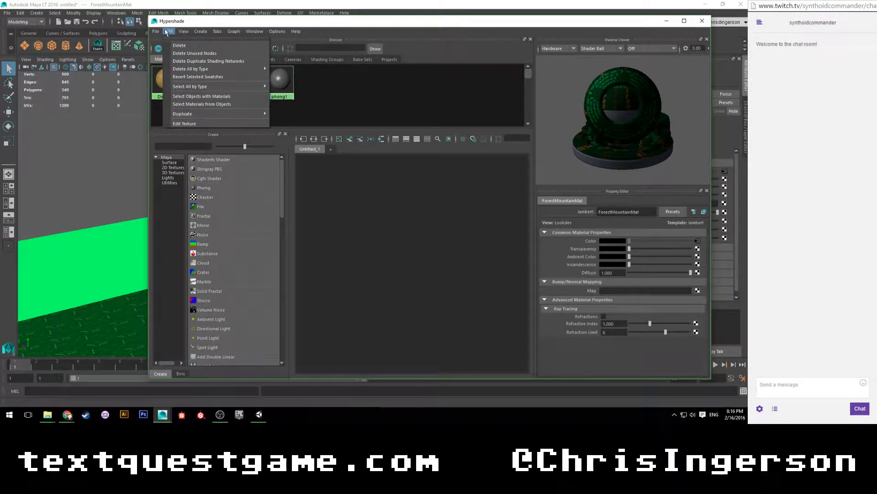
click(328, 83)
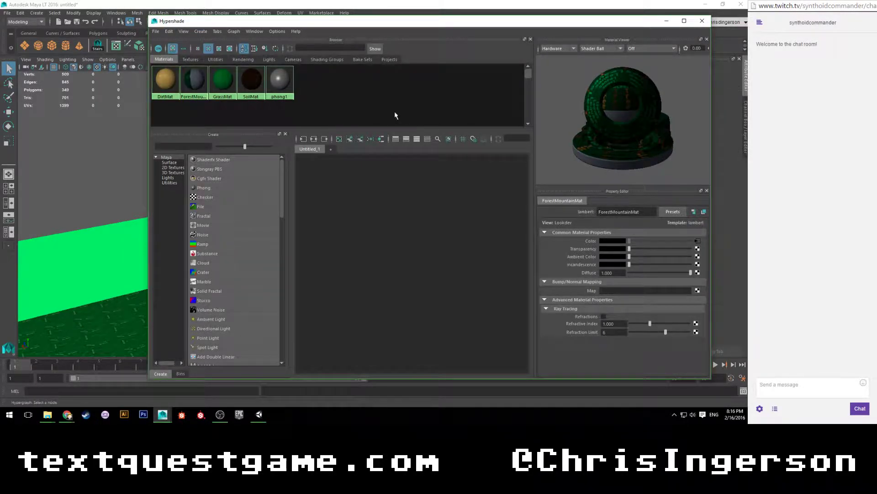
Replace ForestMountainMat with a new Phong material named ForestMoutainMat.
click(201, 31)
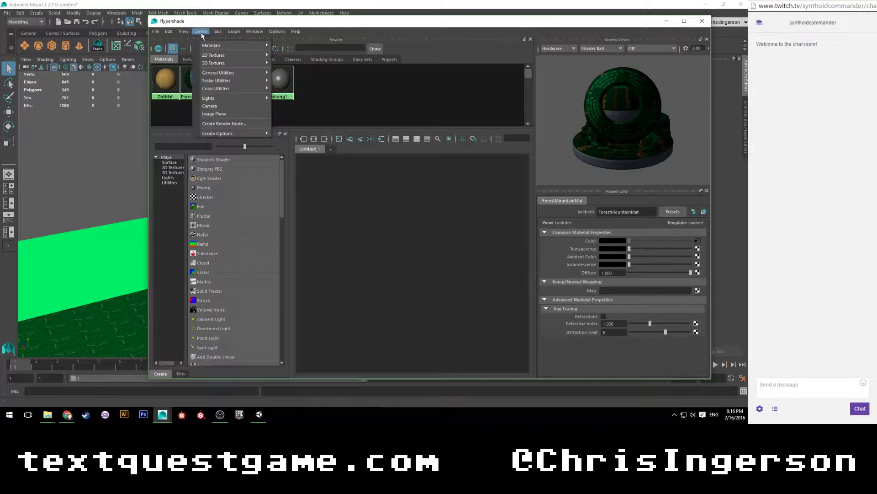
mouse_move(208, 44)
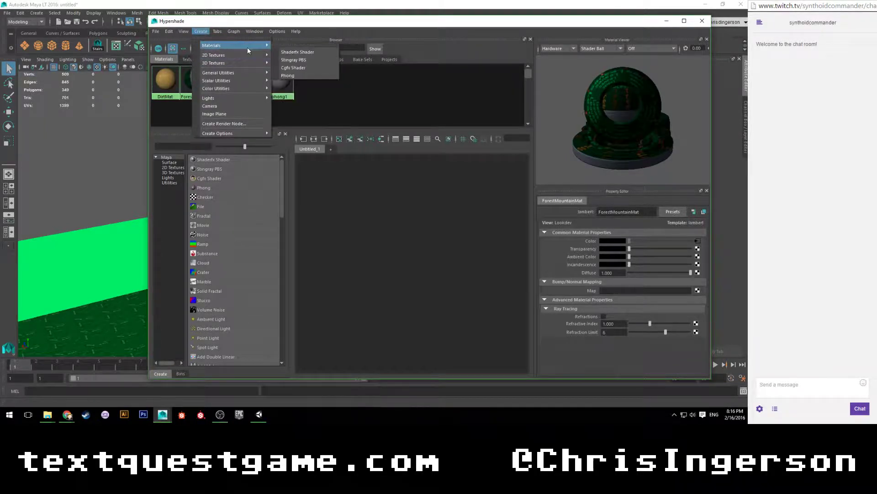
click(294, 75)
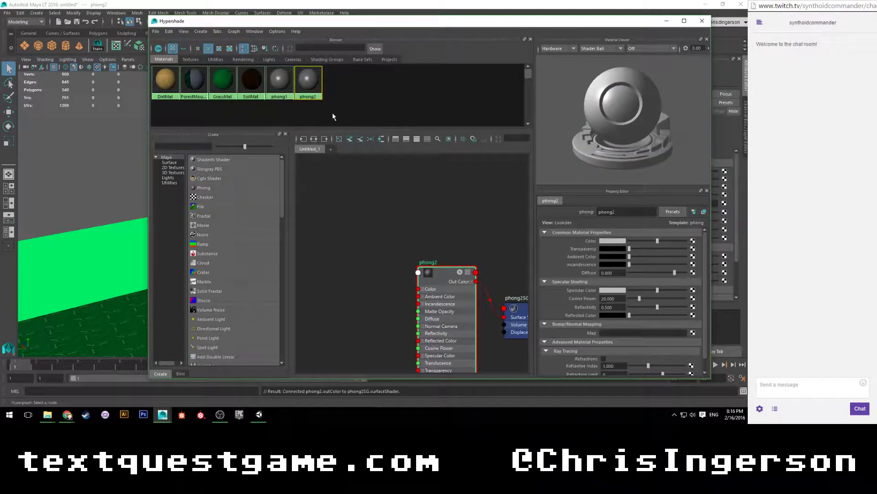
click(194, 83)
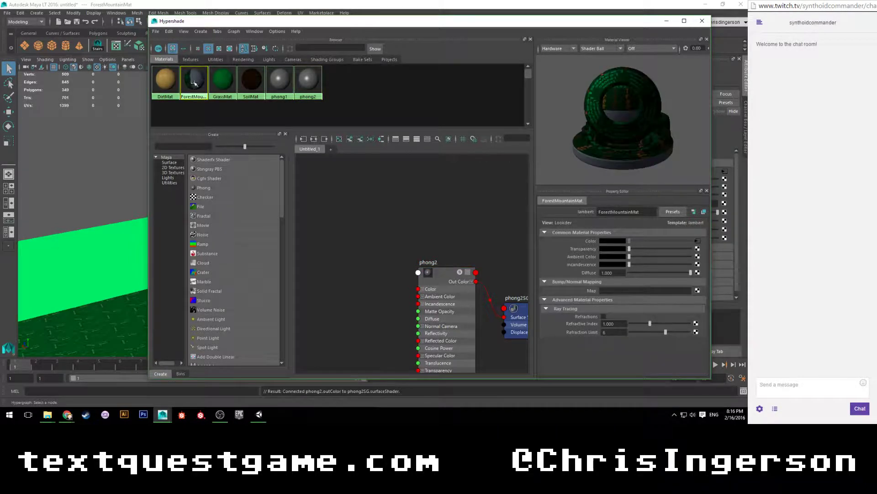
key(Delete)
click(278, 84)
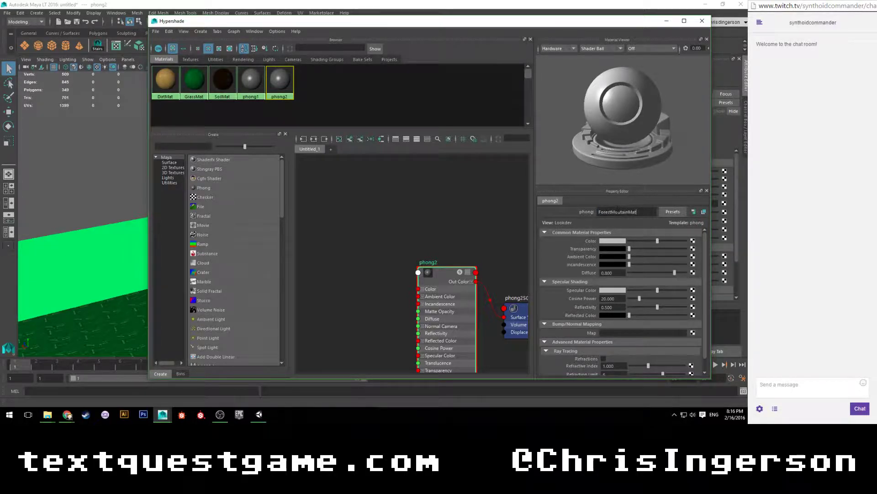
key(Return)
Connect a file texture to the color of ForestMoutainMat, using ForestMountains_Base_Color.png from the sourceimages folder.
click(693, 240)
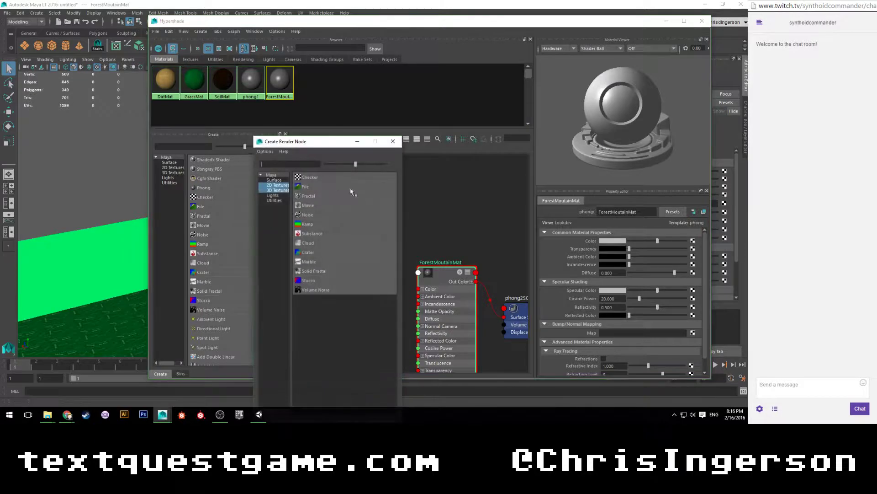
click(314, 186)
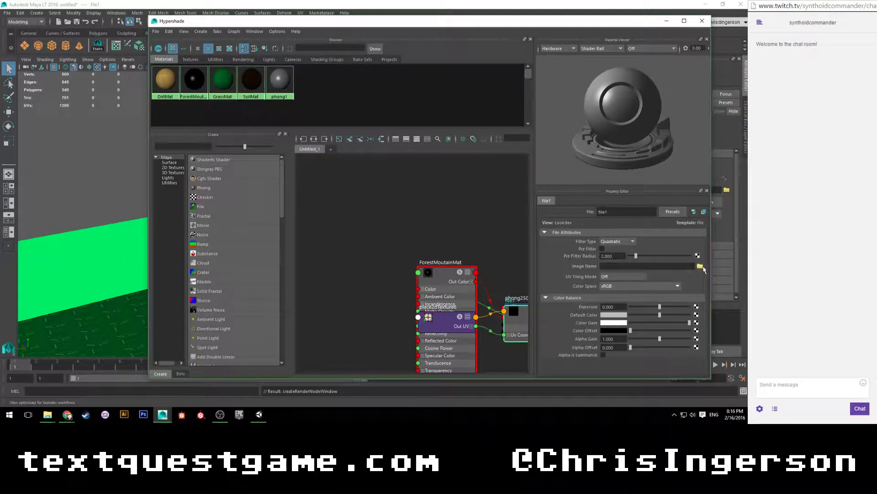
click(700, 266)
click(165, 117)
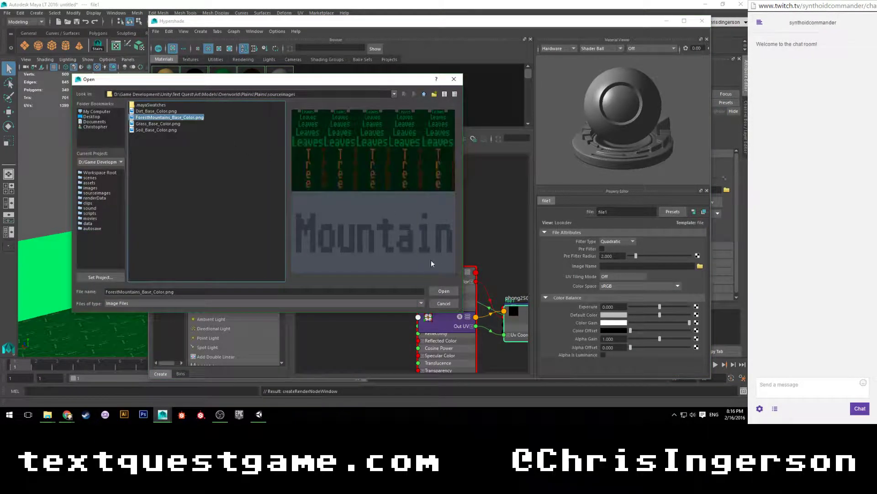
click(443, 291)
Rename the new file texture node ForestMountainTex and close Hypershade.
double_click(616, 212)
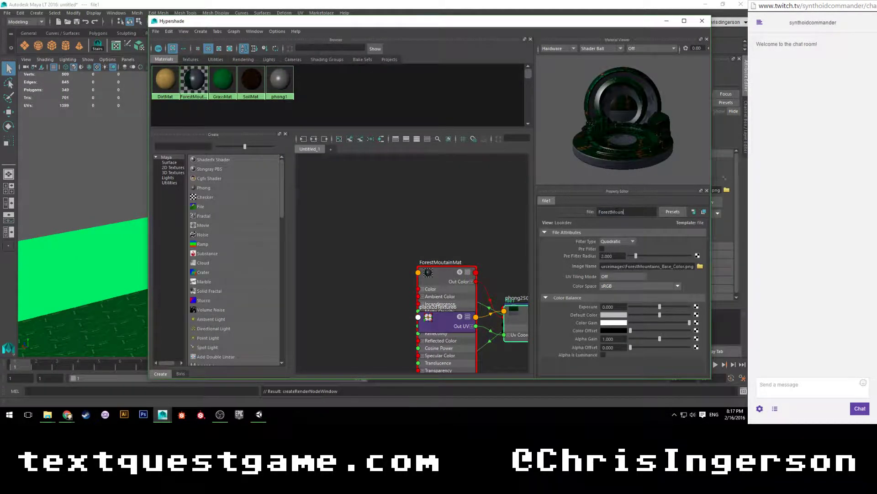
text(ForestMountainTex)
key(Return)
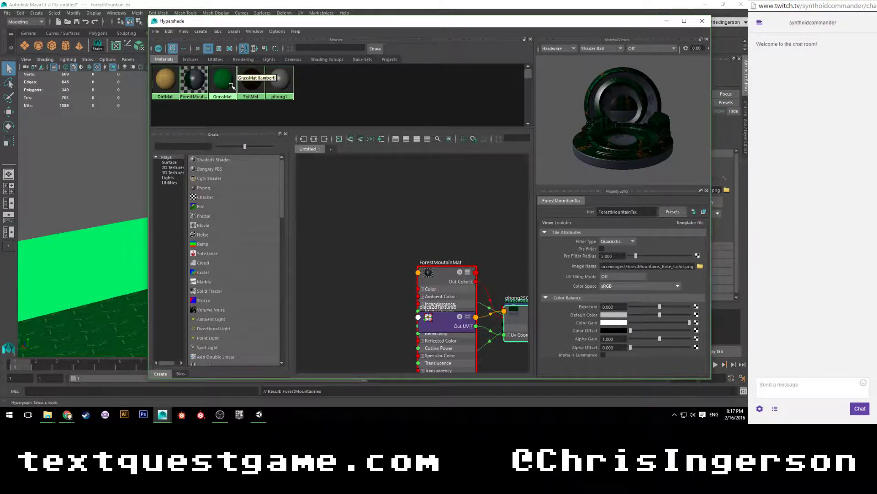
click(702, 21)
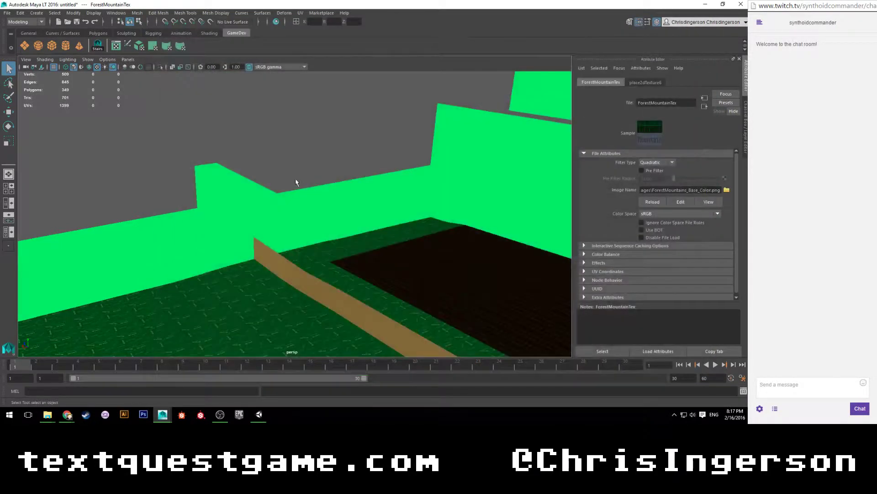
Select the Dark_Forest and Mountain_Base walls together and assign ForestMoutainMat to them.
click(302, 187)
right_click(319, 204)
right_drag(318, 204, 341, 188)
click(337, 156)
click(330, 196)
shift+click(466, 157)
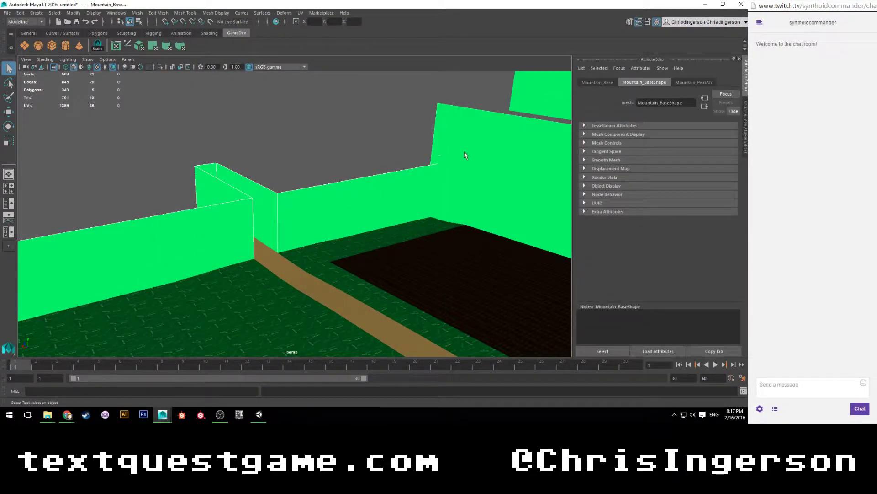
right_drag(466, 155, 515, 343)
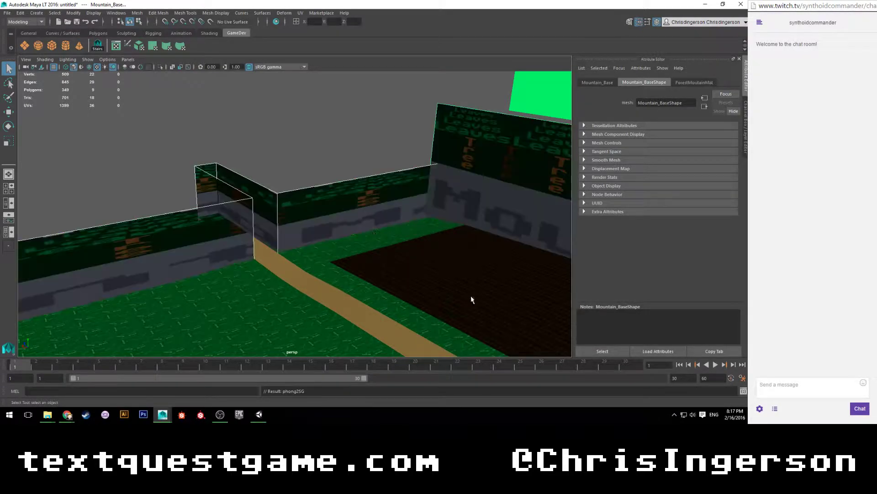
Assign ForestMoutainMat to the two upper mountain tiers and clear the selection.
alt+drag(471, 295, 304, 142)
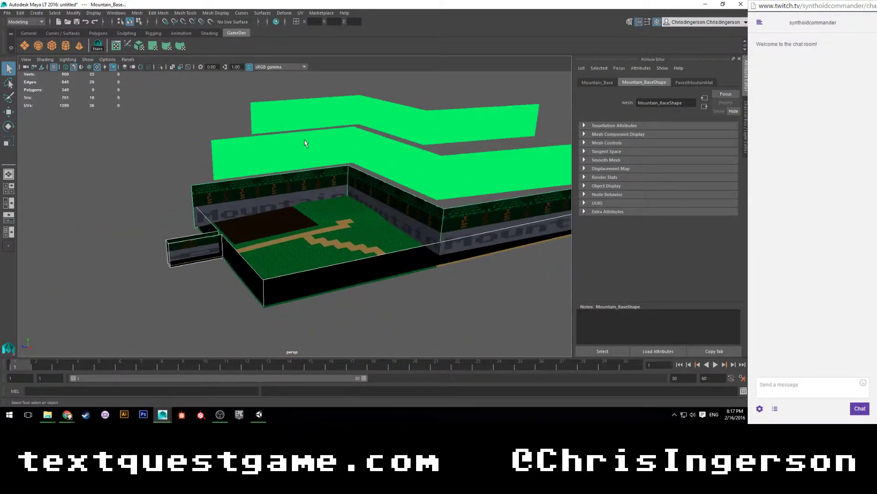
click(309, 113)
right_drag(314, 113, 379, 303)
scroll(236, 180, up, 5)
scroll(254, 180, down, 3)
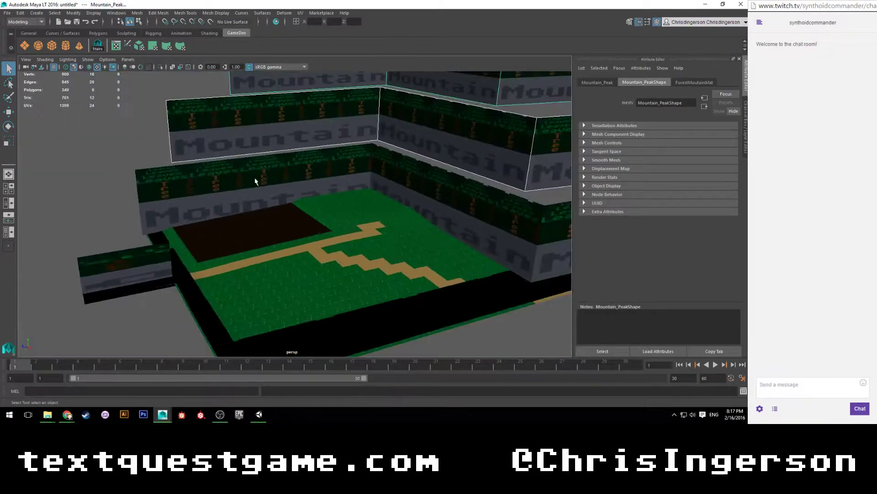
alt+drag(254, 180, 244, 180)
click(152, 177)
Save the scene as Plains in the project's scenes folder.
key(ctrl+s)
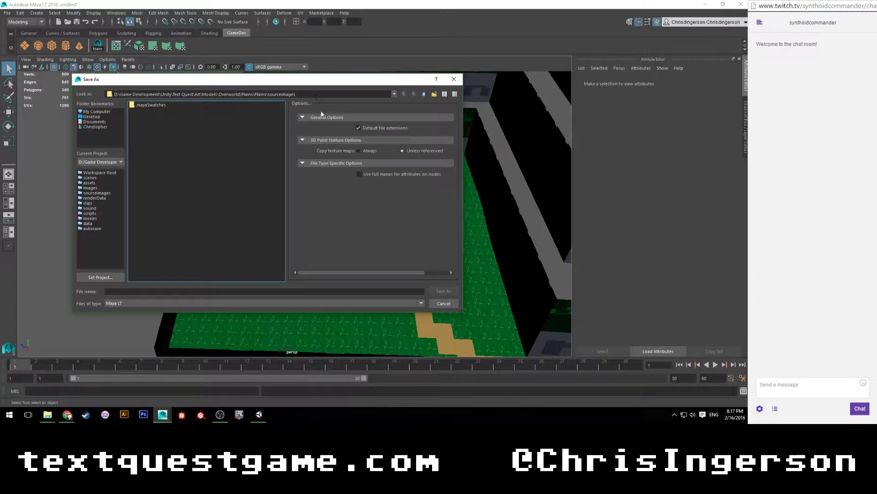
click(392, 95)
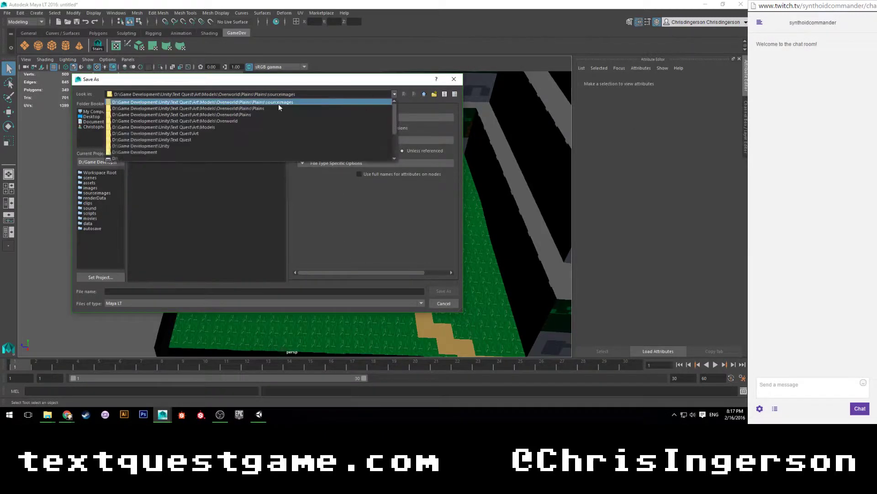
click(153, 155)
double_click(145, 150)
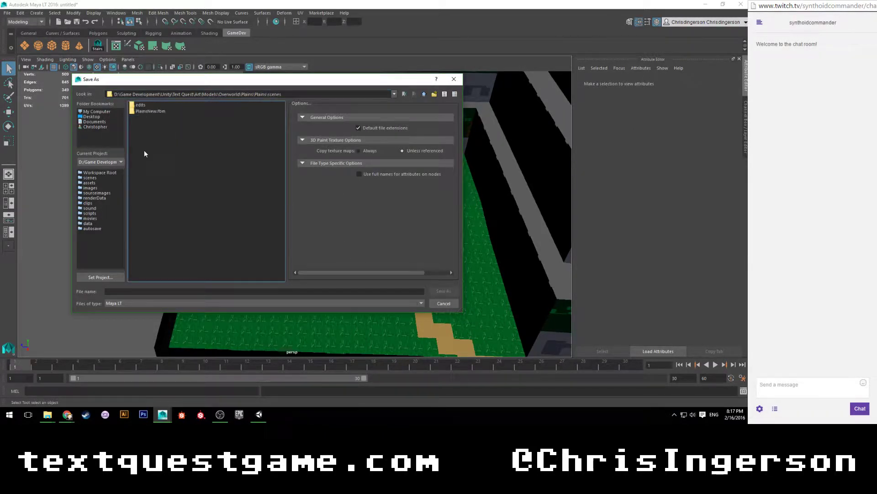
click(152, 292)
text(Pla)
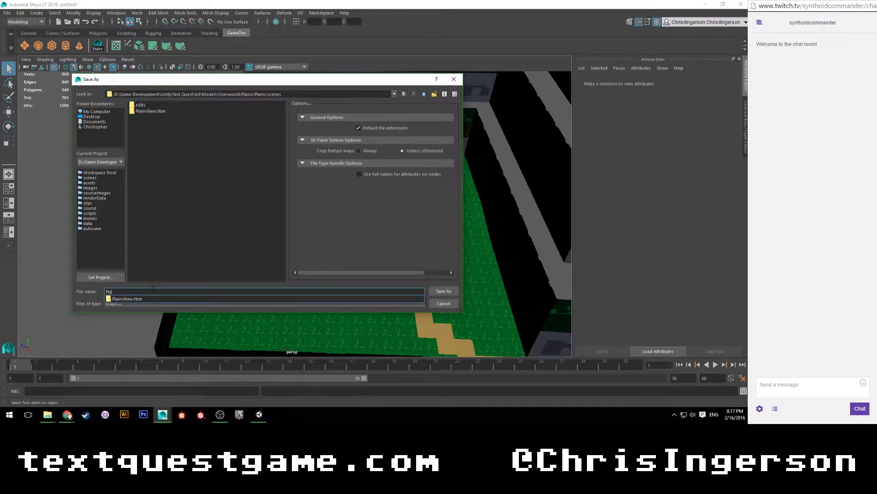
text(ins)
key(Return)
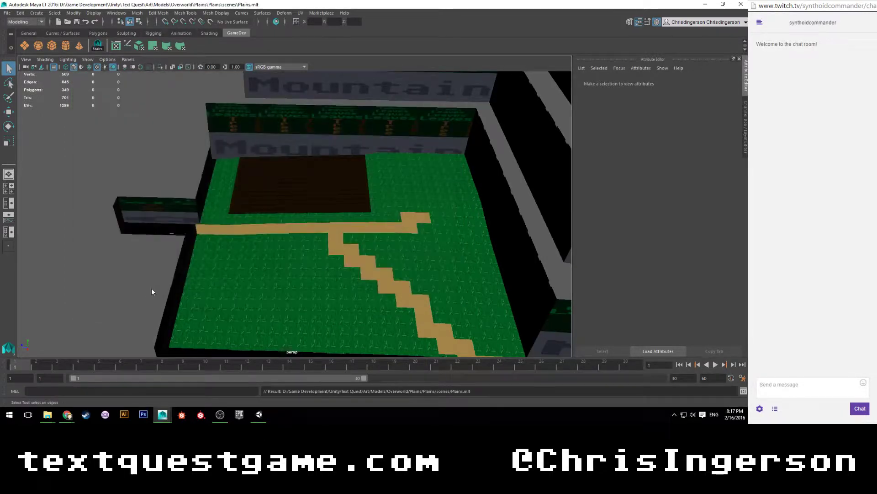
Examine the forest mountain texture on the walls from several sides of the level.
scroll(262, 209, up, 5)
scroll(262, 210, down, 3)
alt+drag(241, 201, 360, 157)
scroll(232, 169, up, 6)
alt+drag(320, 190, 352, 178)
alt+right_drag(352, 178, 254, 200)
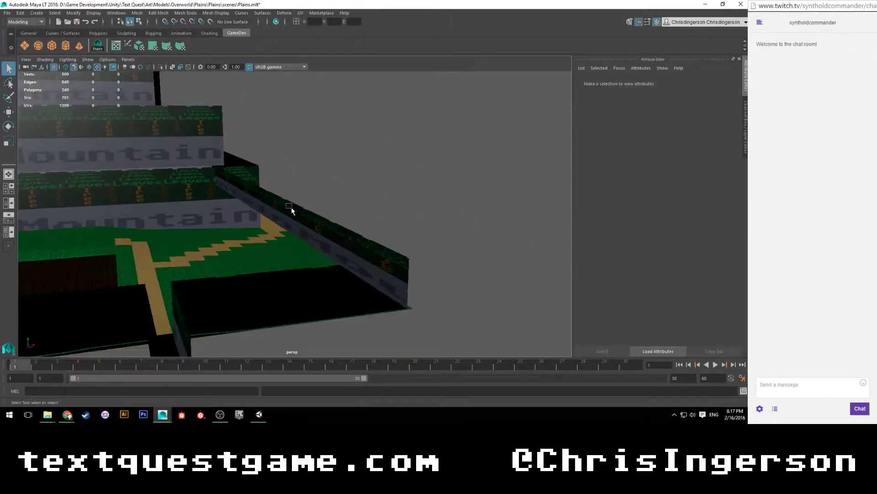
alt+drag(259, 192, 290, 180)
Apply automatic UV projection to the three stacked mountain wall tiers and reselect them as objects.
click(308, 220)
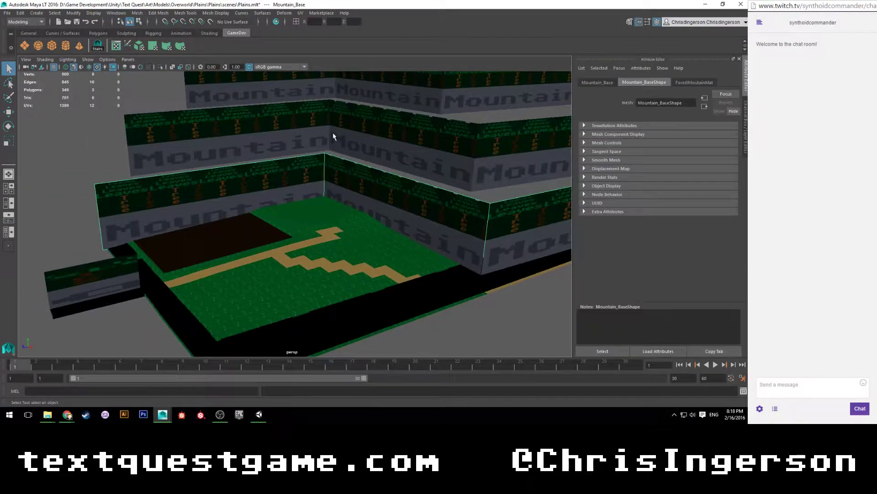
alt+drag(333, 136, 317, 182)
click(340, 115)
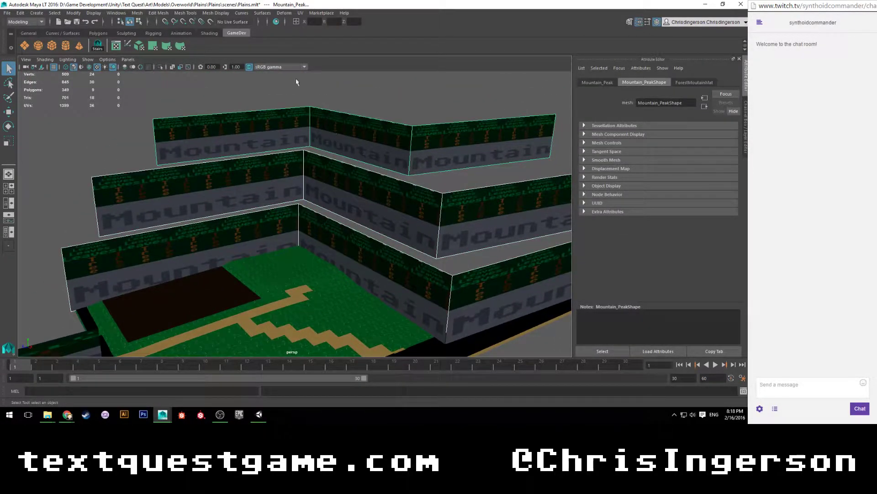
click(139, 46)
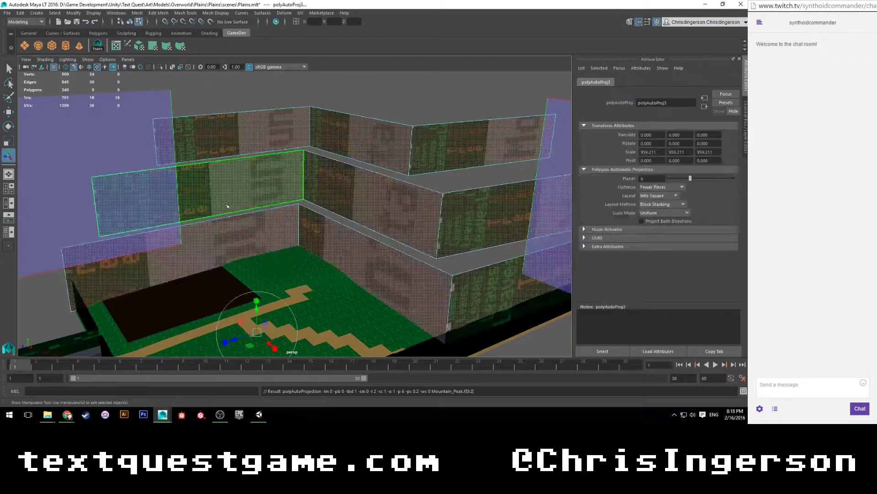
click(331, 127)
right_drag(351, 133, 357, 126)
click(333, 231)
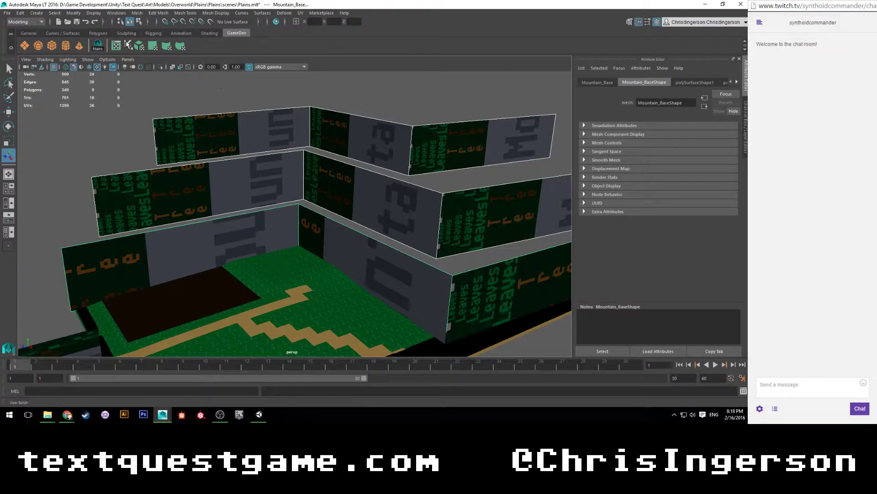
click(117, 46)
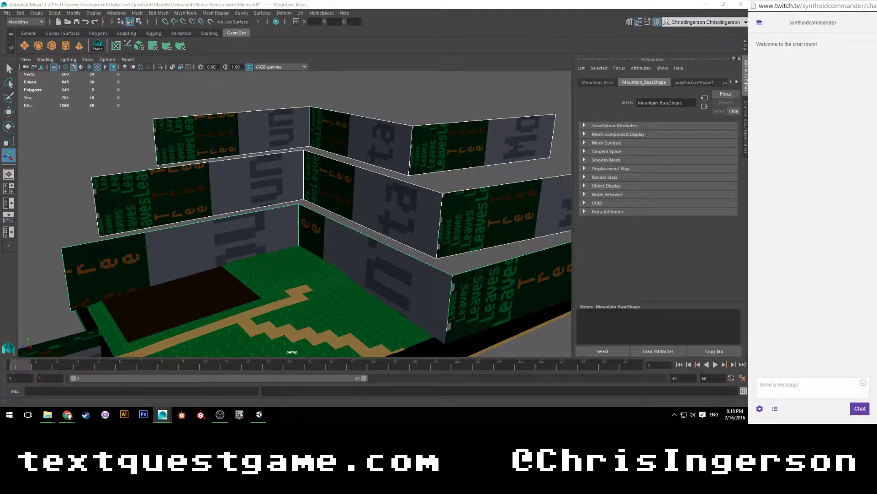
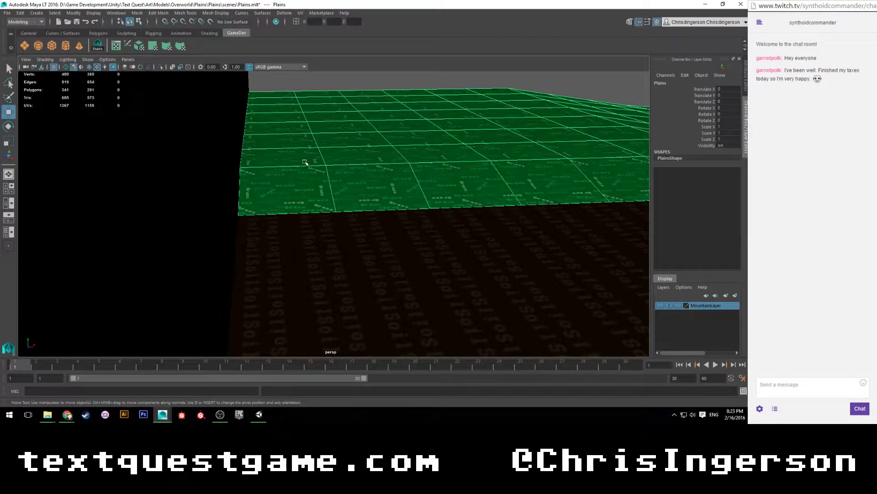
Check the position of the grass terrain's outer border edge beside the soil patch, and return to object selection.
right_drag(305, 162, 303, 150)
click(348, 234)
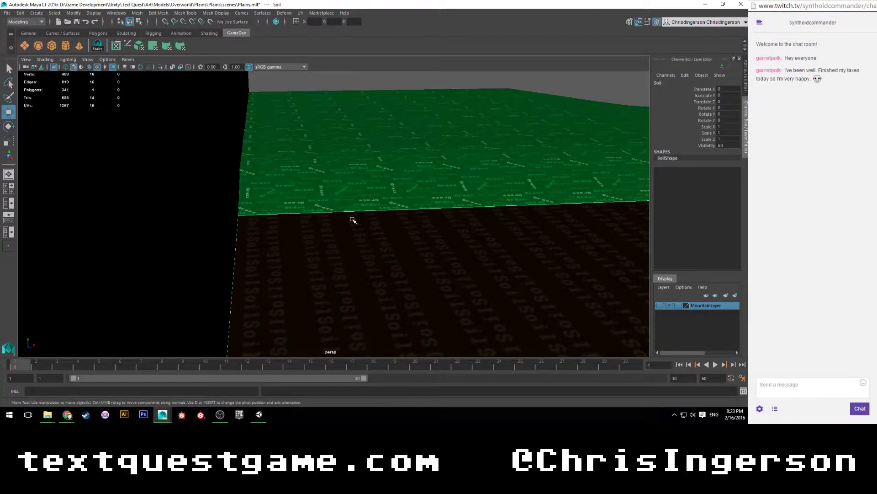
right_drag(352, 216, 347, 205)
click(325, 182)
right_drag(316, 165, 248, 167)
click(244, 158)
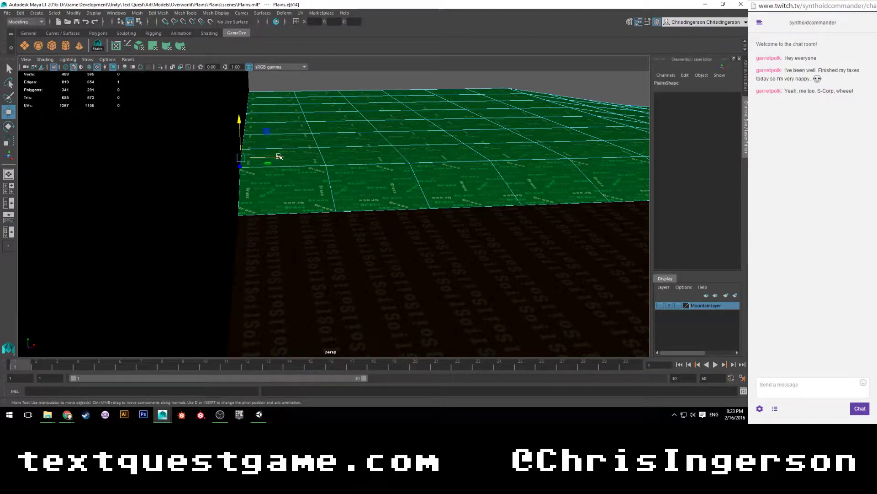
drag(279, 157, 279, 157)
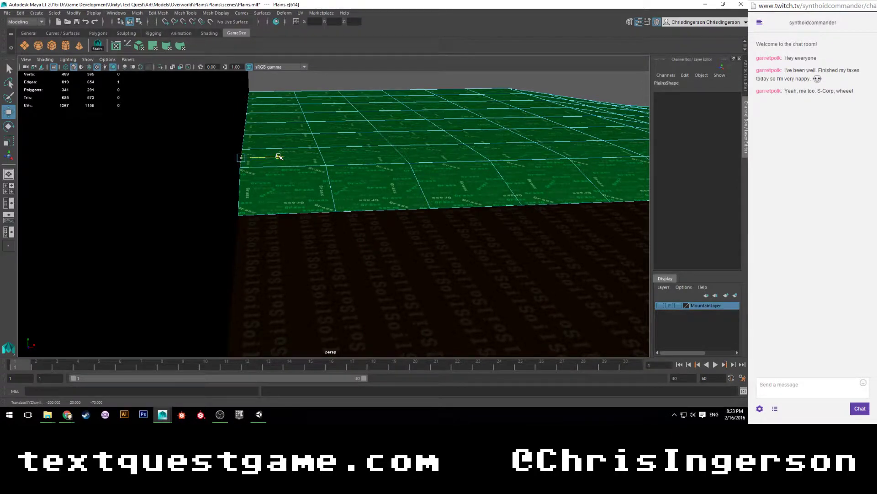
scroll(280, 157, down, 9)
click(291, 184)
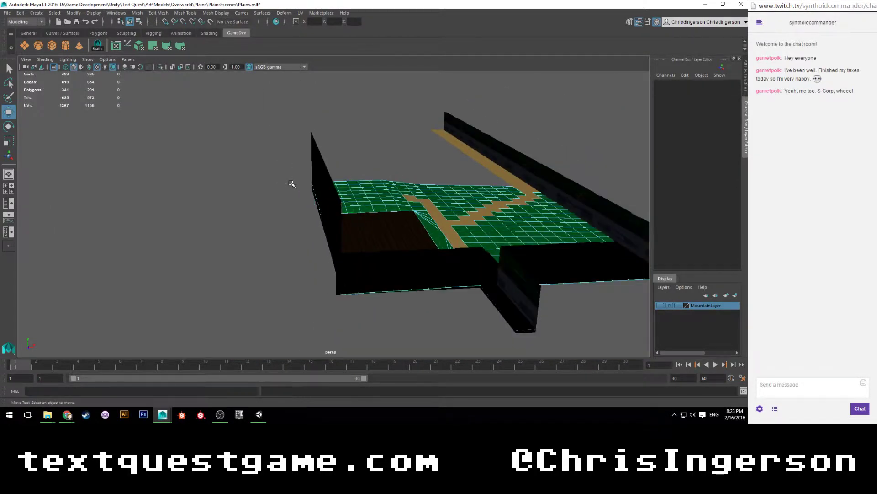
alt+drag(363, 216, 346, 208)
scroll(346, 208, up, 7)
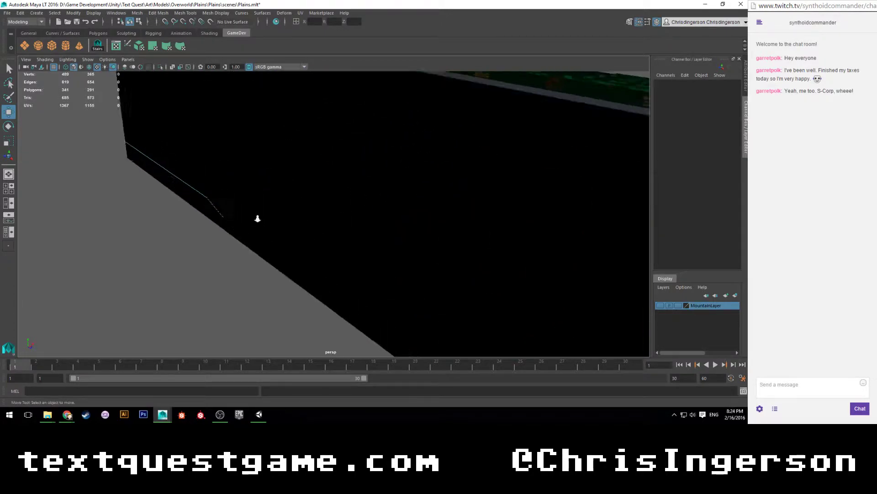
right_drag(155, 228, 177, 227)
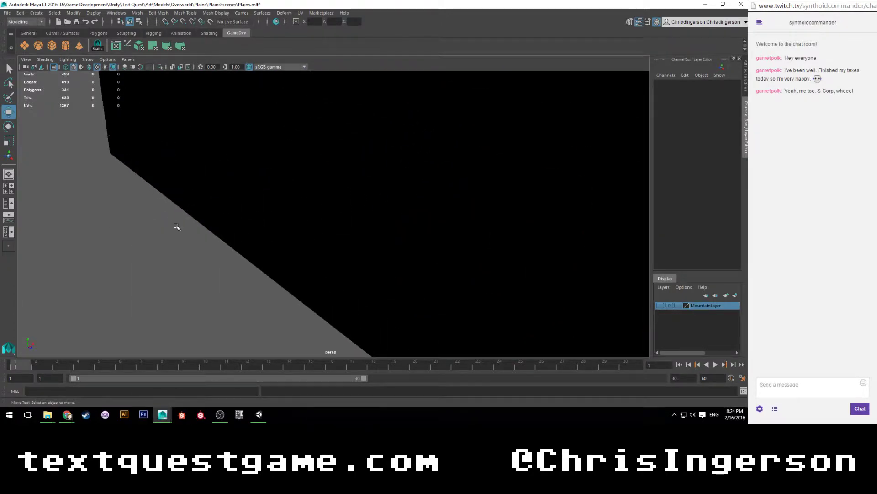
Lower the white wall plane behind the soil patch to Translate Y 50 so it meets the grass border.
alt+drag(230, 256, 53, 190)
scroll(92, 192, down, 6)
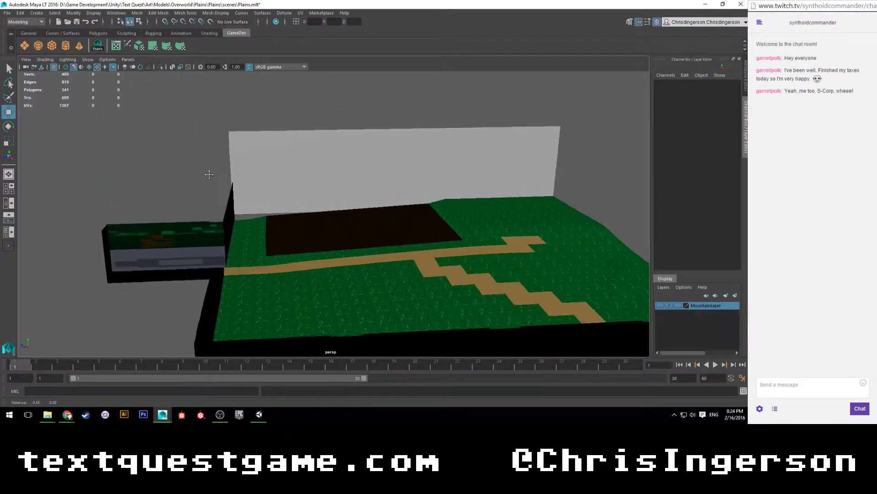
alt+middle_drag(210, 172, 174, 210)
scroll(227, 223, up, 3)
click(378, 194)
scroll(348, 201, down, 4)
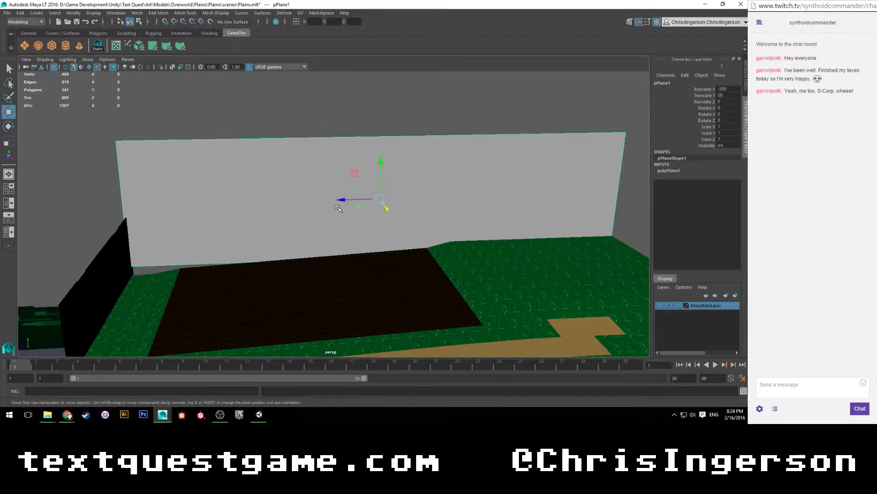
scroll(293, 211, up, 2)
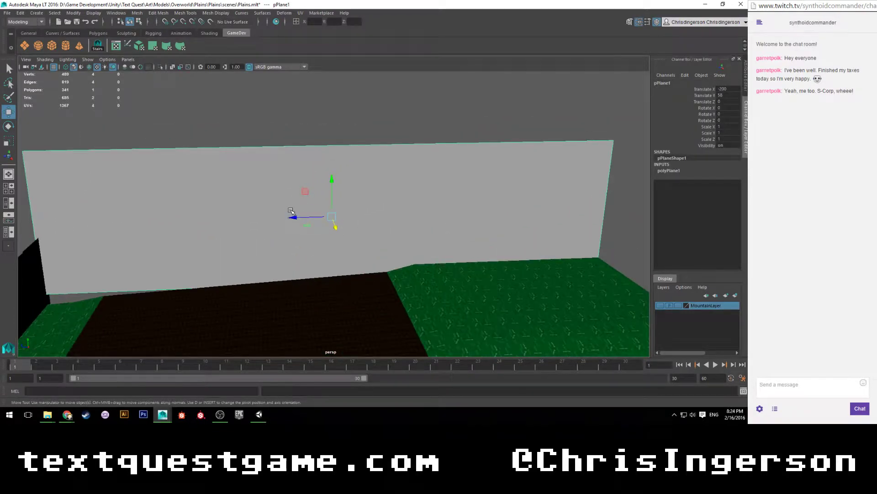
scroll(333, 176, down, 1)
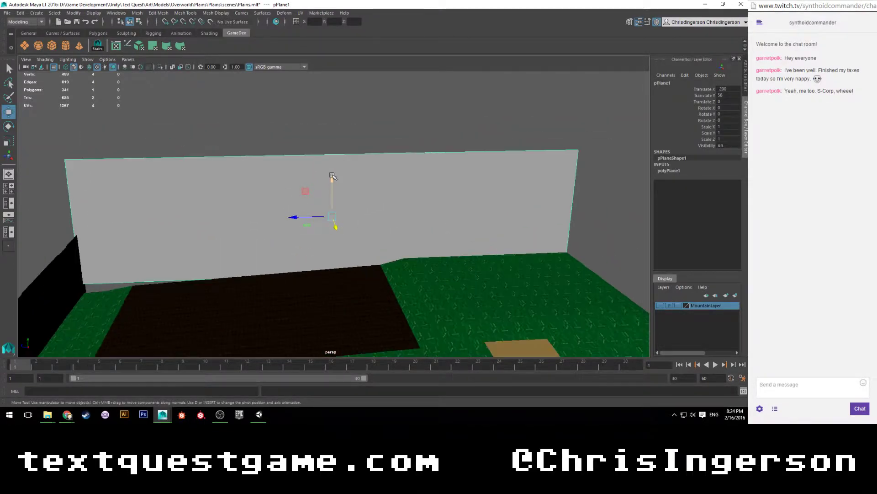
alt+drag(441, 210, 411, 202)
alt+middle_drag(429, 240, 371, 253)
alt+drag(371, 253, 314, 265)
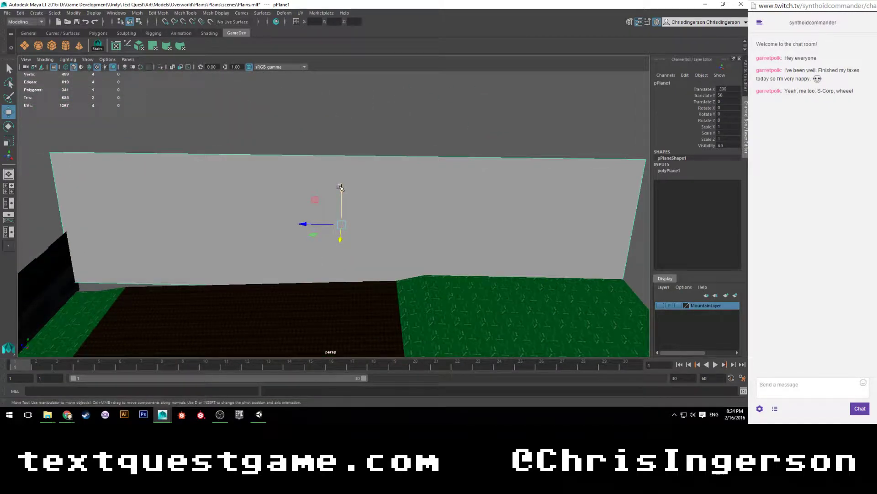
drag(340, 188, 338, 197)
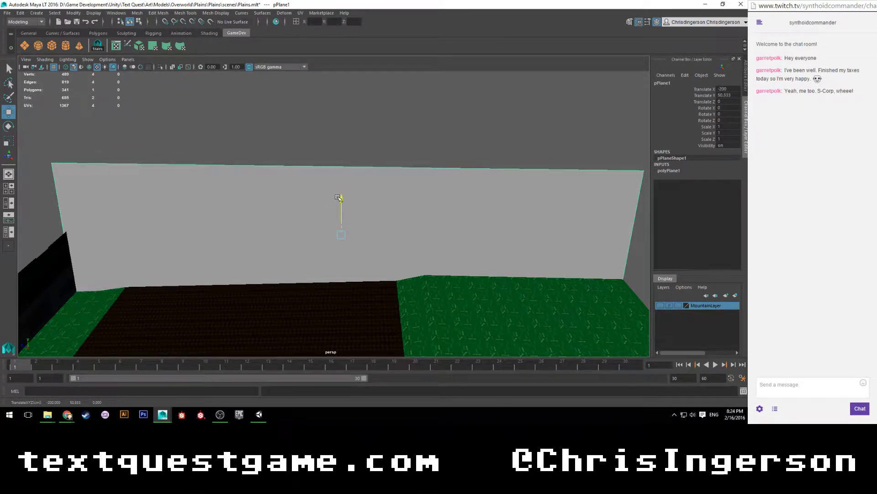
Examine the outer corner where the grass terrain meets the white wall plane.
alt+drag(157, 250, 308, 187)
scroll(324, 181, up, 4)
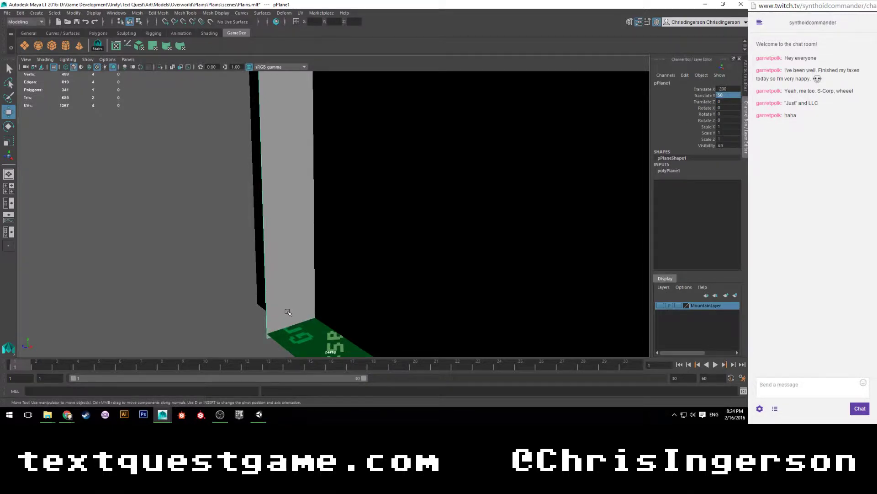
alt+drag(288, 312, 286, 234)
click(286, 234)
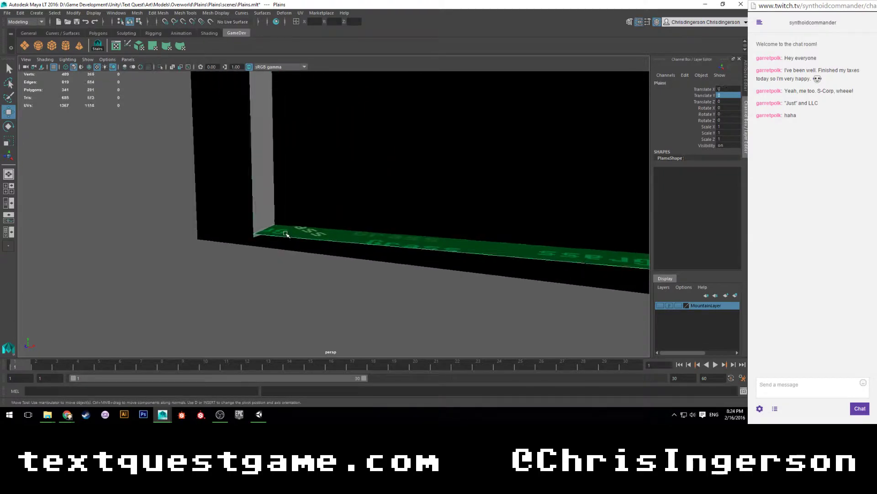
scroll(286, 234, up, 3)
alt+drag(149, 262, 240, 262)
alt+middle_drag(240, 263, 247, 243)
scroll(247, 243, up, 1)
right_drag(193, 243, 193, 205)
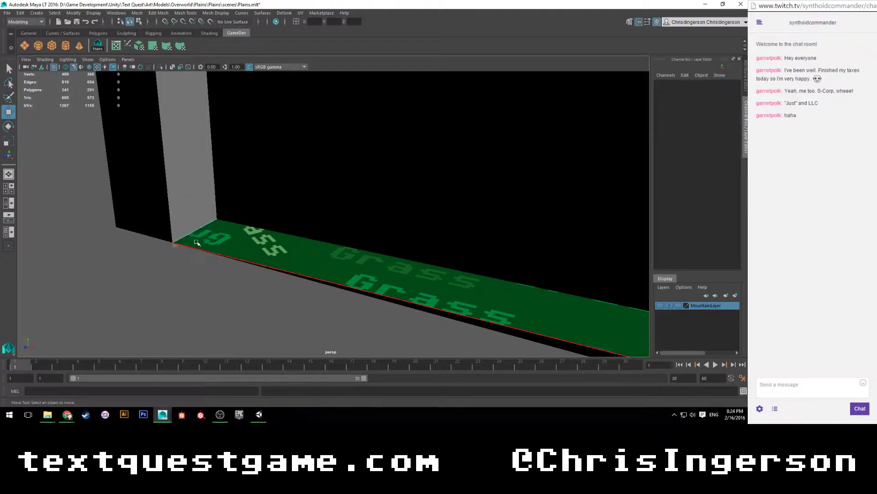
click(192, 246)
Check the coordinates of the white wall plane's bottom corner vertex.
click(175, 241)
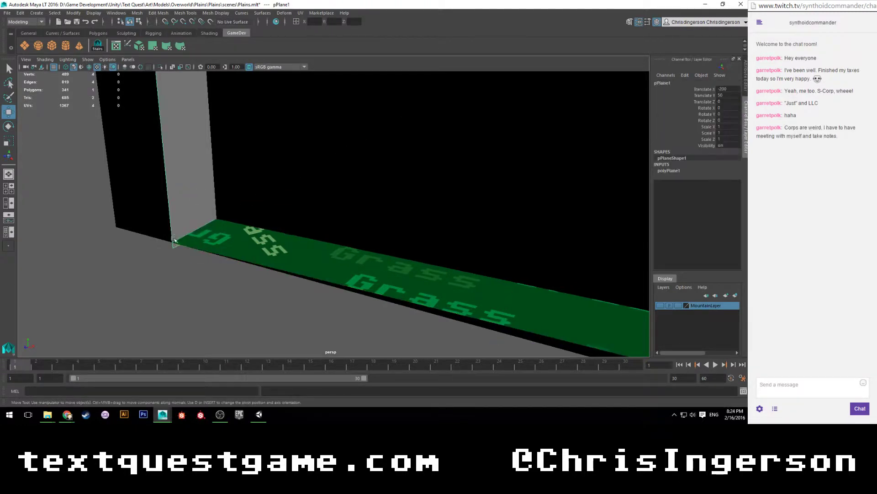
right_drag(175, 249, 174, 197)
click(176, 247)
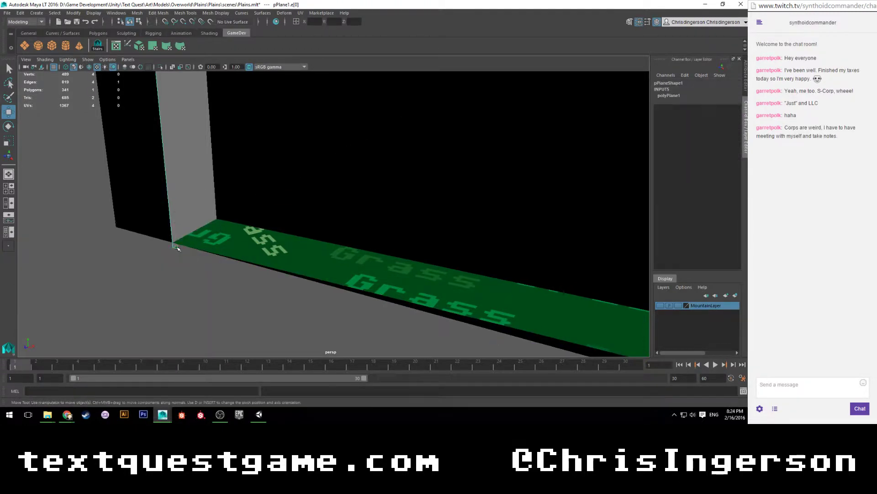
right_drag(174, 249, 152, 217)
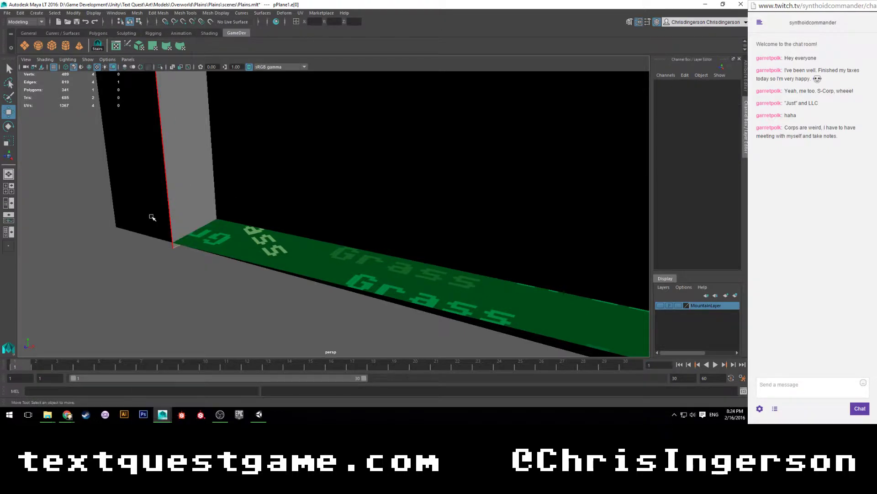
click(173, 244)
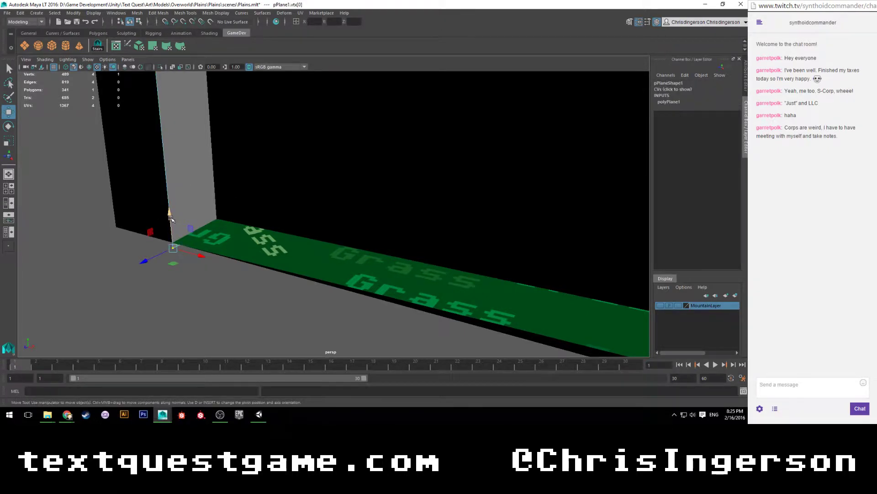
drag(170, 218, 170, 217)
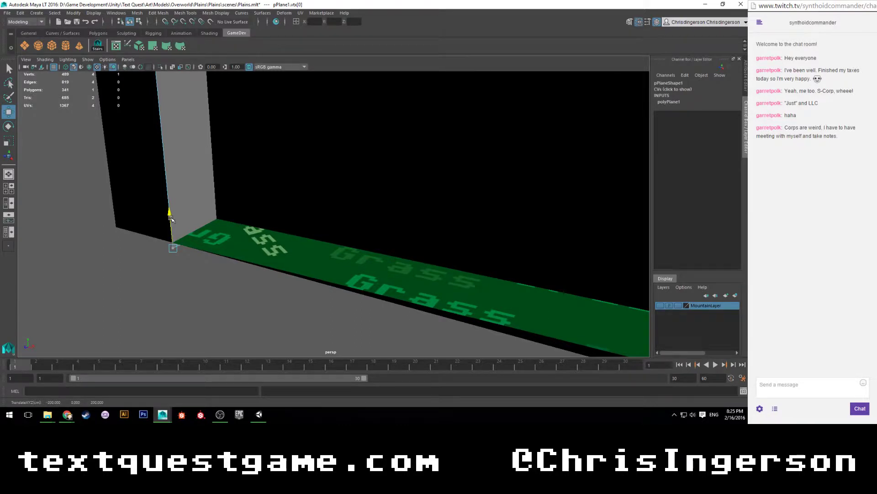
click(254, 256)
right_drag(246, 257, 244, 193)
click(260, 261)
alt+drag(256, 262, 161, 270)
alt+drag(220, 268, 256, 254)
shift+click(351, 203)
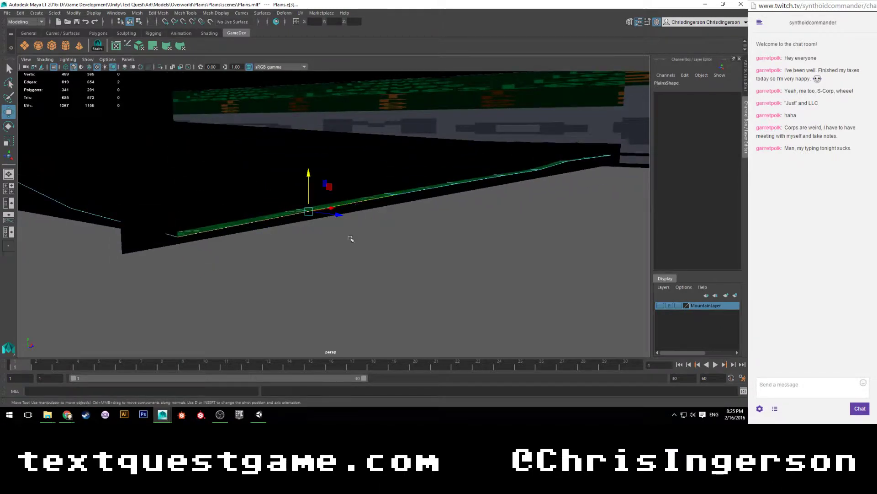
alt+middle_drag(351, 239, 269, 232)
Lower the grass terrain's outer corner vertex to the white wall plane's bottom corner, and clear the selection.
right_drag(179, 215, 155, 212)
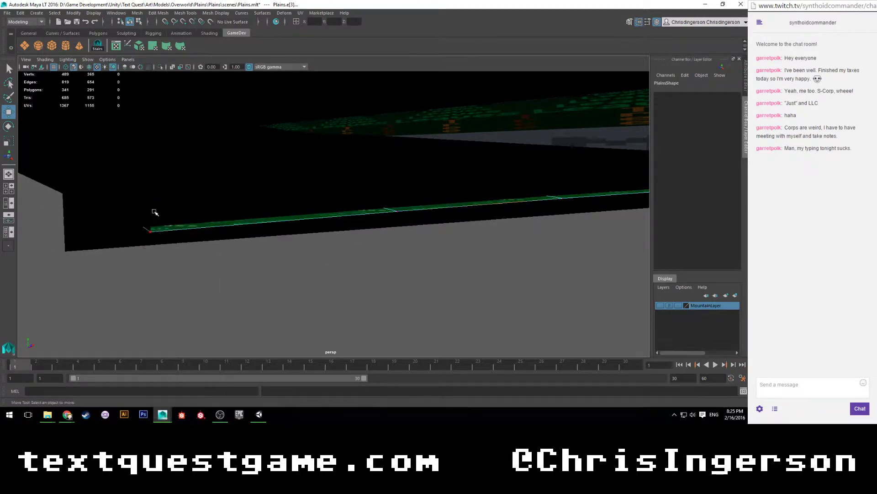
alt+drag(196, 232, 112, 242)
alt+middle_drag(112, 242, 246, 254)
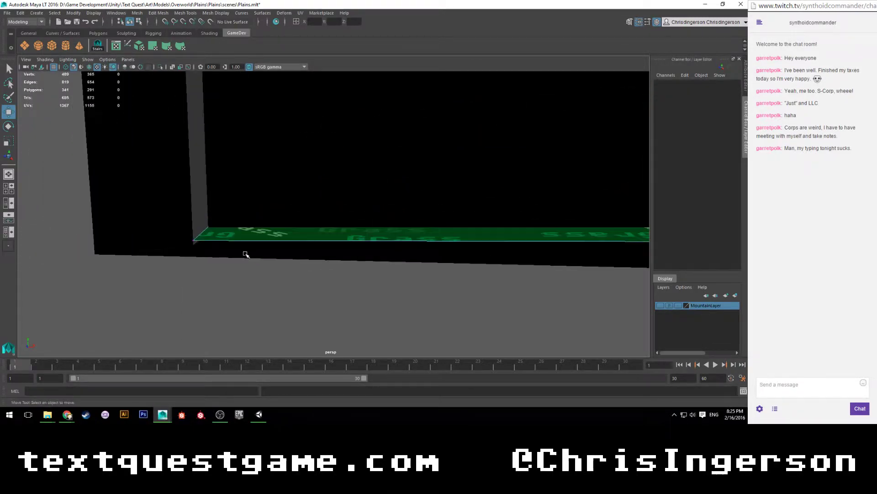
click(189, 237)
alt+drag(189, 240, 193, 248)
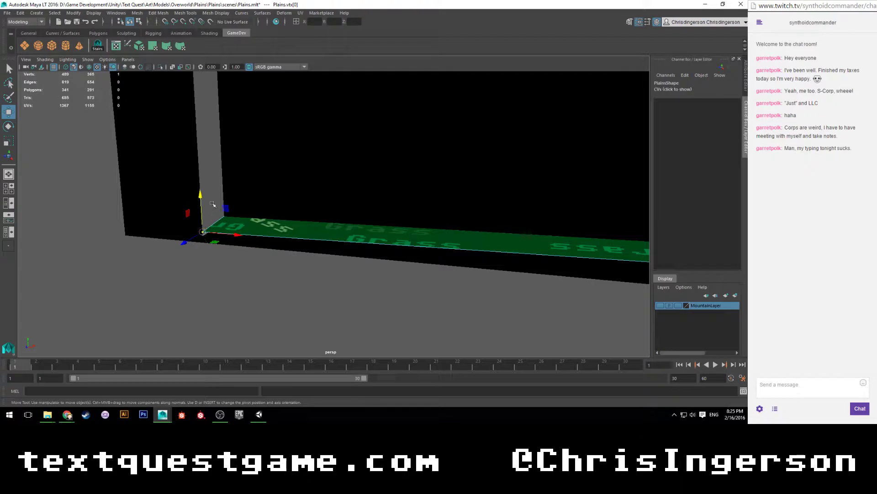
drag(201, 196, 202, 205)
click(205, 276)
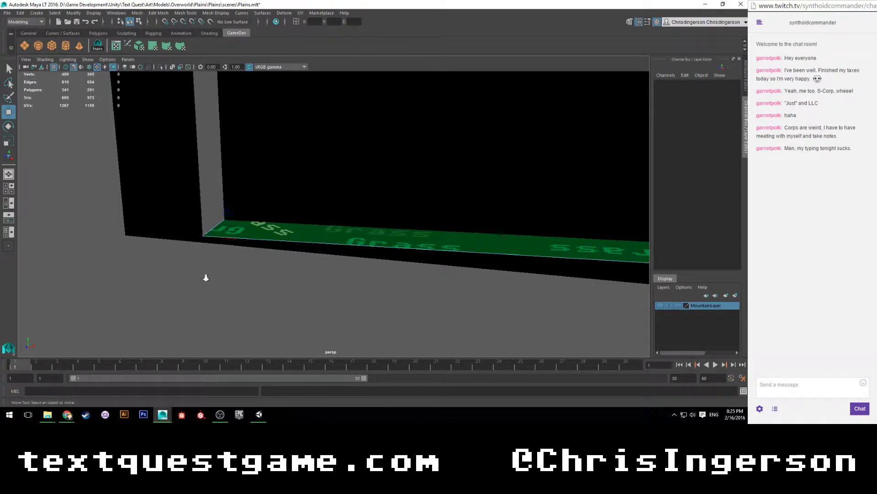
Examine the terrain borders and wall corners from several sides of the level, and return to object selection.
alt+drag(206, 276, 316, 234)
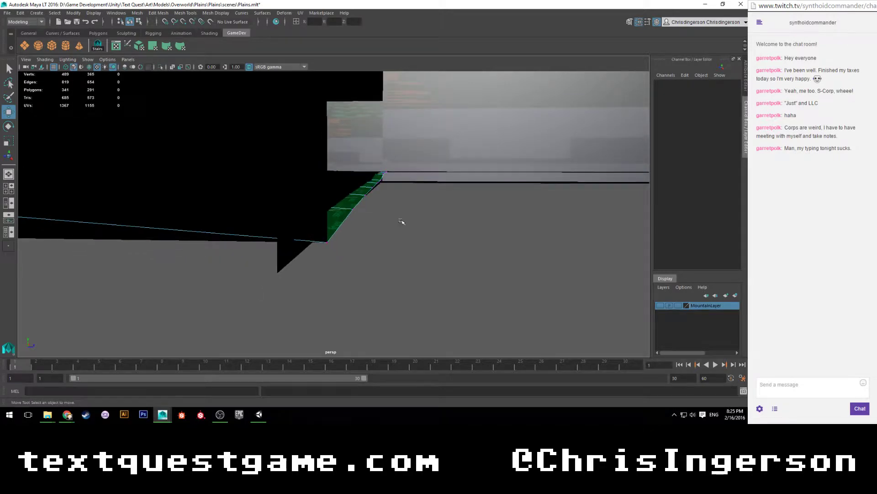
alt+drag(401, 222, 281, 267)
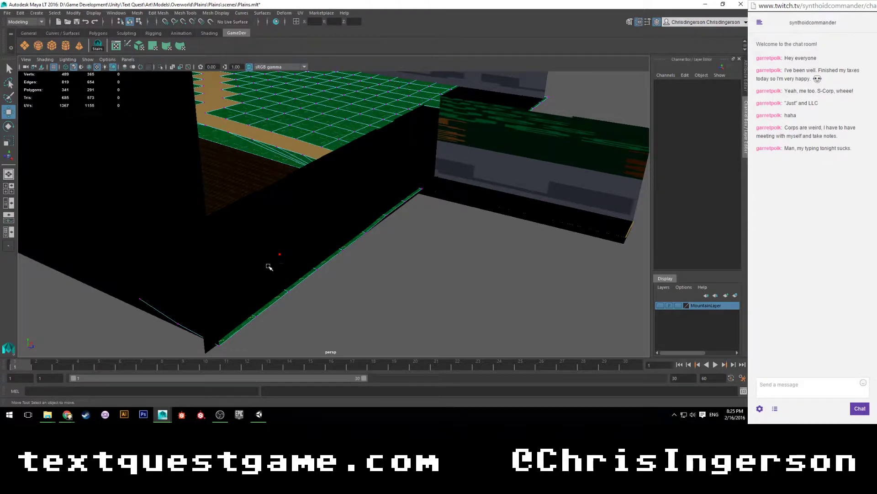
scroll(298, 259, up, 1)
scroll(297, 260, down, 2)
alt+drag(341, 238, 243, 235)
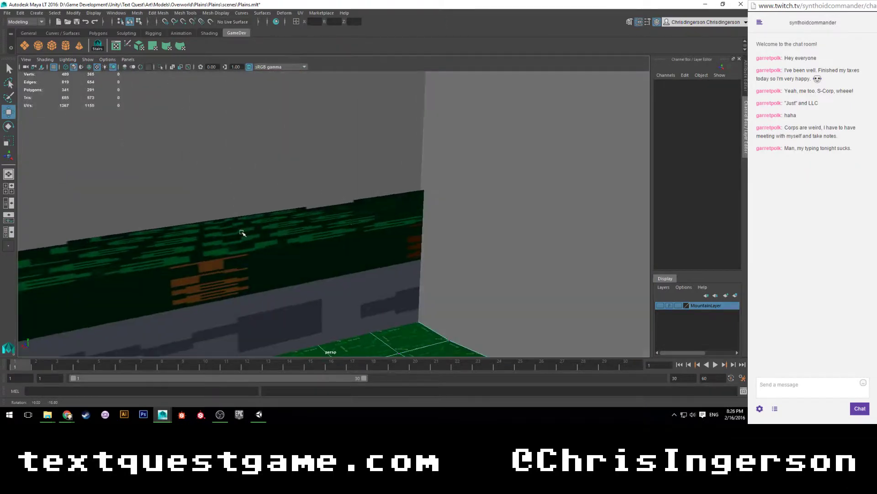
right_click(347, 215)
click(372, 204)
click(352, 221)
alt+drag(353, 221, 268, 235)
alt+drag(208, 245, 464, 211)
alt+middle_drag(464, 212, 392, 240)
alt+drag(392, 240, 337, 218)
alt+middle_drag(489, 182, 341, 249)
scroll(341, 251, up, 6)
scroll(344, 253, down, 5)
alt+drag(431, 284, 337, 231)
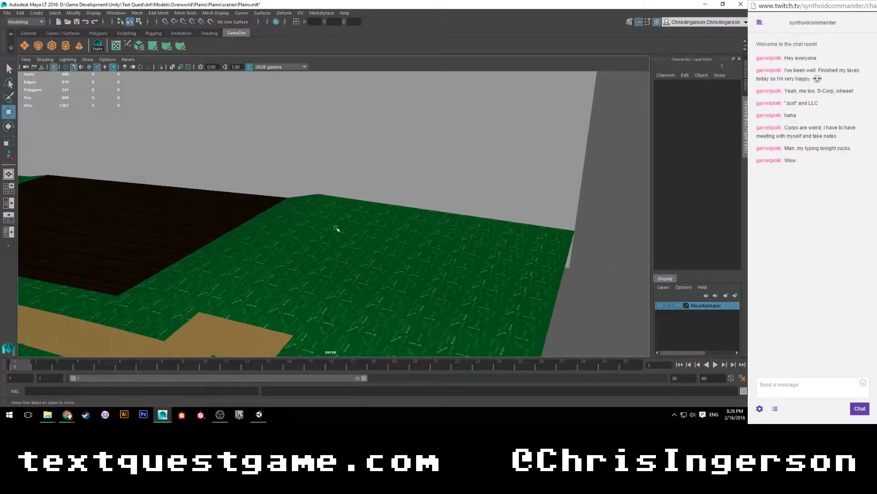
alt+middle_drag(337, 231, 349, 210)
Extrude the white wall plane's vertical edge at the far grass corner by about 110 units along the adjoining terrain side.
click(521, 182)
alt+drag(521, 182, 389, 219)
right_drag(472, 174, 468, 150)
click(489, 148)
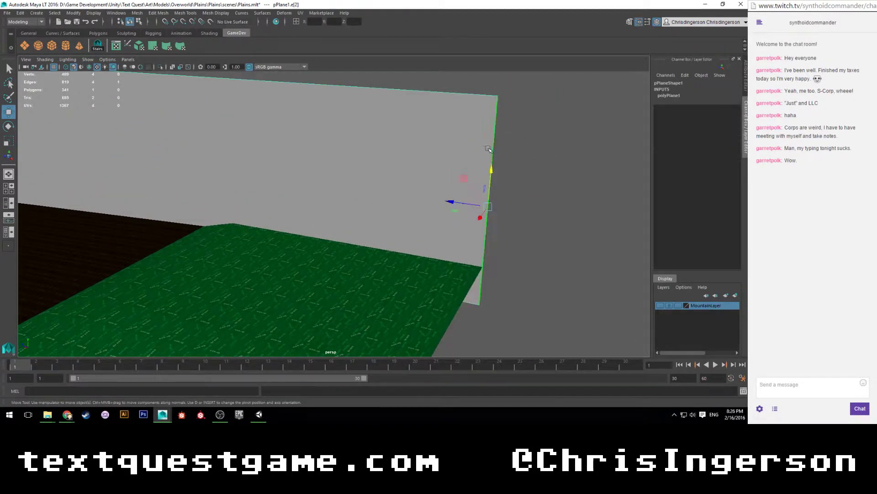
key(f)
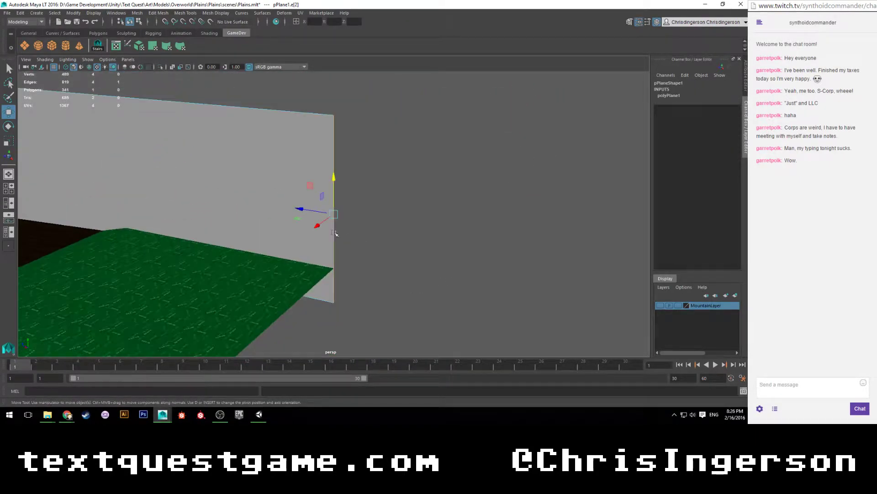
shift+right_click(329, 239)
right_drag(325, 263, 325, 264)
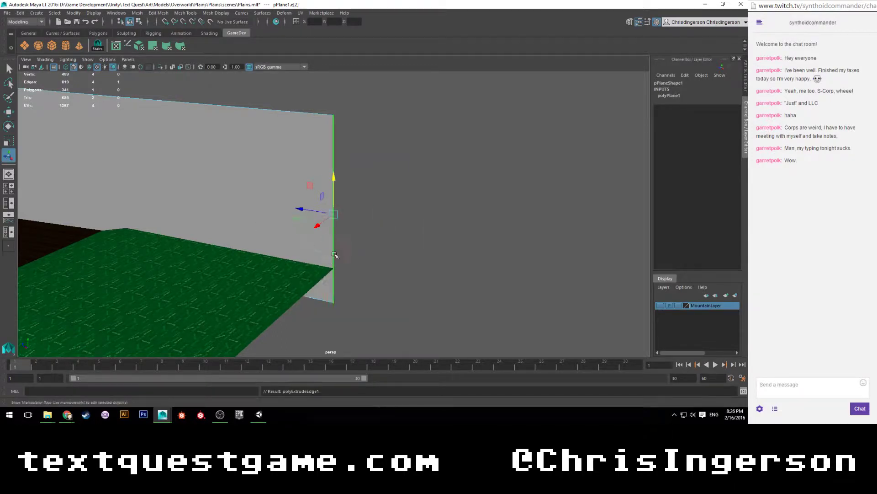
drag(324, 222, 97, 260)
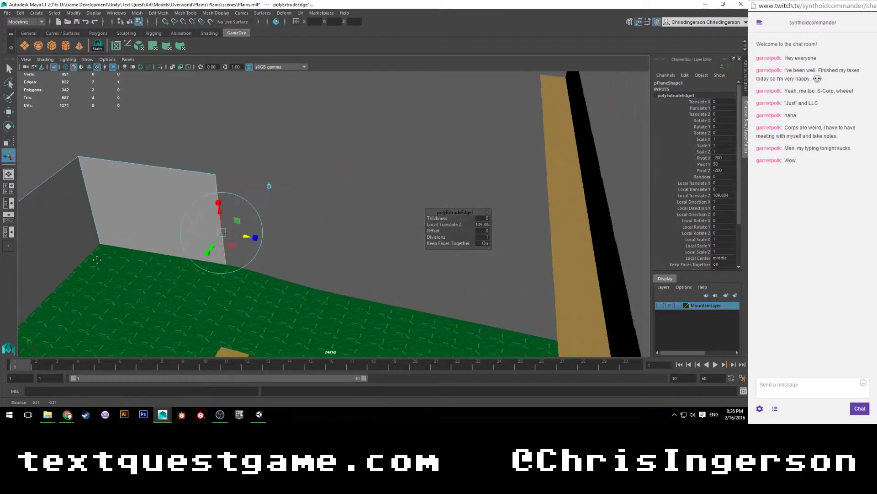
Adjust the wall extrusion's Local Translate Z through 400, 350 and 375, and settle on 360 to match the grass terrain's side.
alt+drag(265, 275, 201, 259)
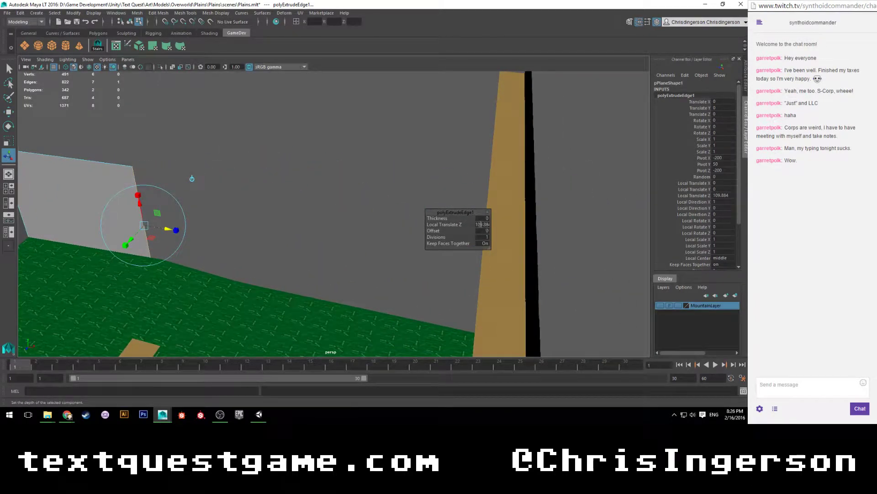
key(Return)
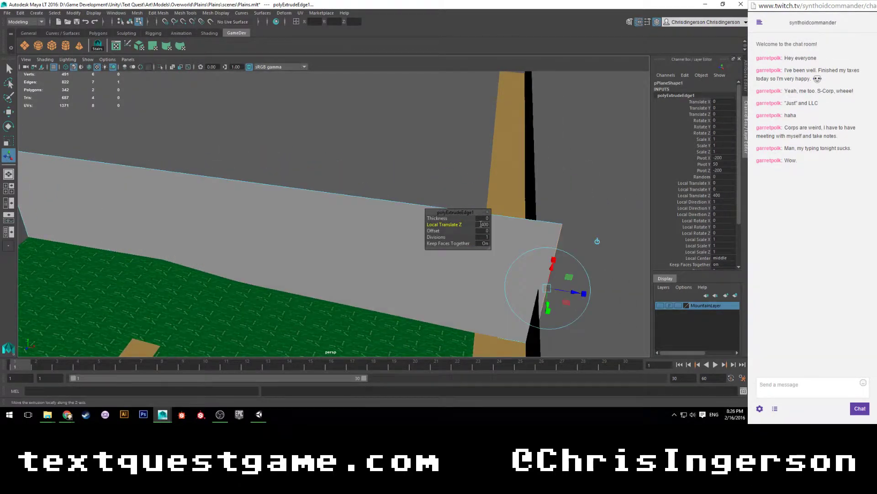
click(482, 224)
text(350)
key(Return)
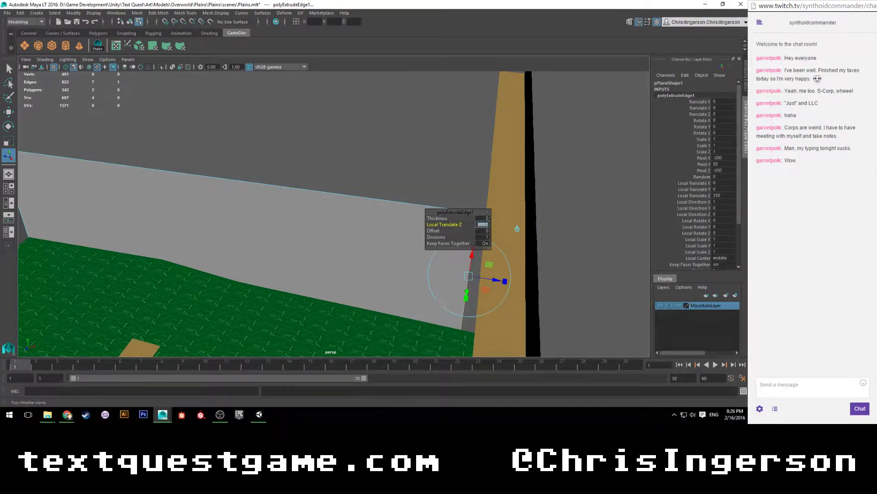
text(375)
key(Return)
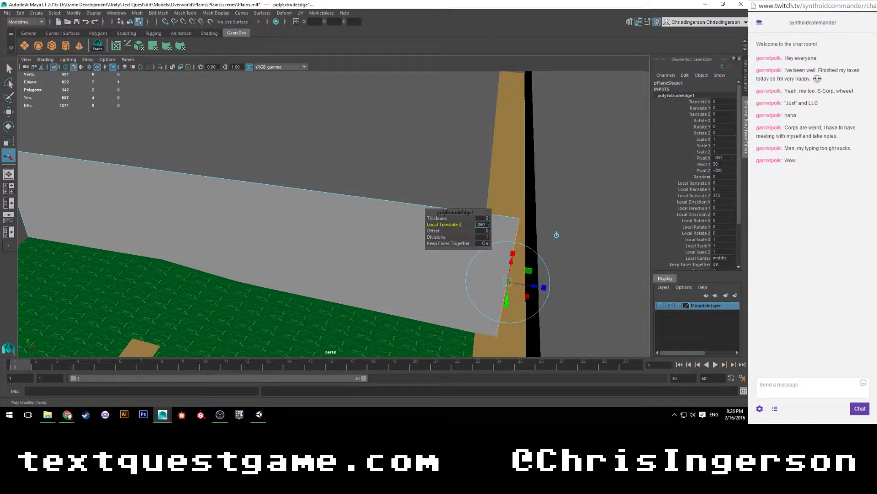
key(Return)
Examine the grass terrain's grid, the dirt paths and the level's borders up close and from several sides.
alt+drag(584, 282, 352, 204)
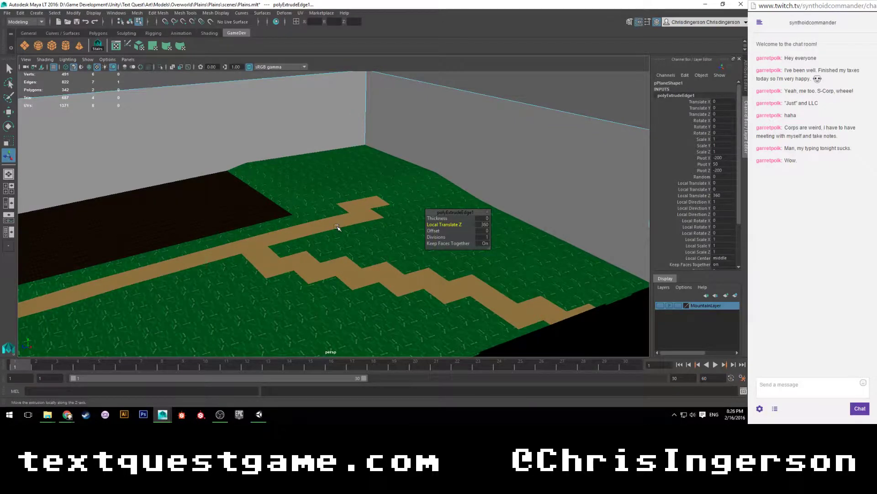
click(364, 247)
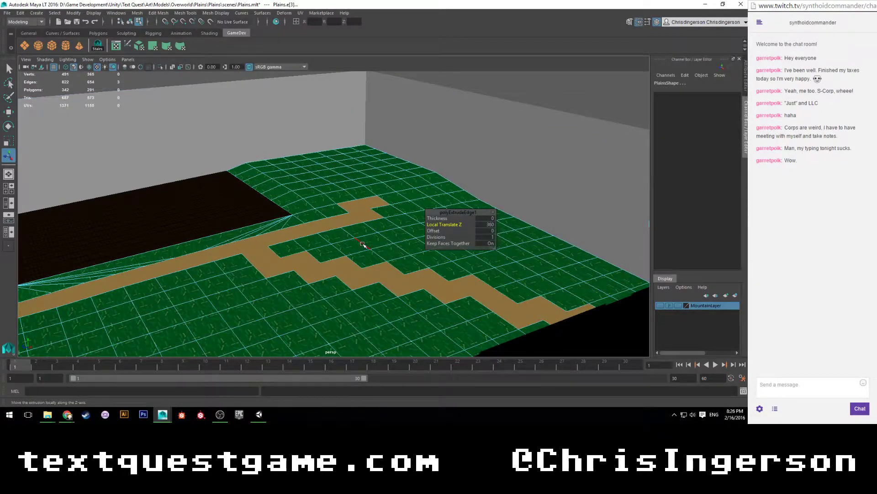
alt+drag(363, 245, 427, 254)
scroll(329, 255, up, 5)
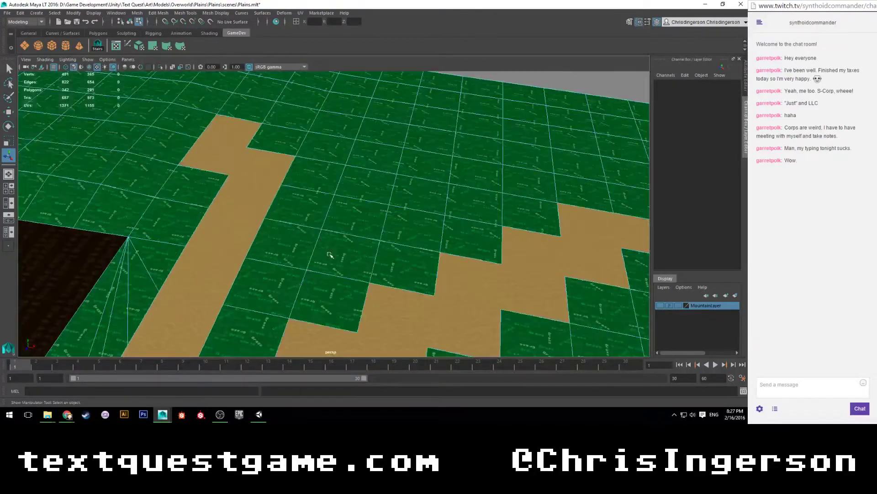
scroll(329, 254, up, 5)
mouse_move(287, 219)
alt+mouse_down()
mouse_move(306, 209)
mouse_move(254, 242)
mouse_move(287, 224)
mouse_move(280, 229)
alt+mouse_up()
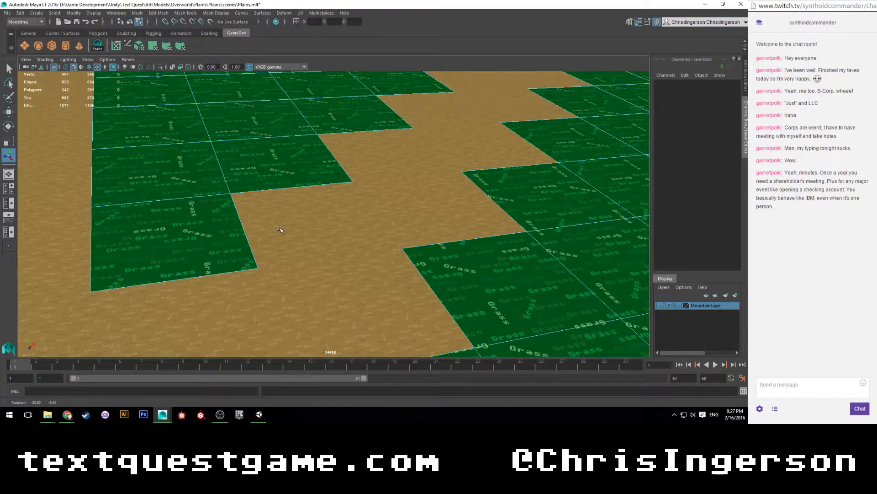
scroll(280, 228, down, 5)
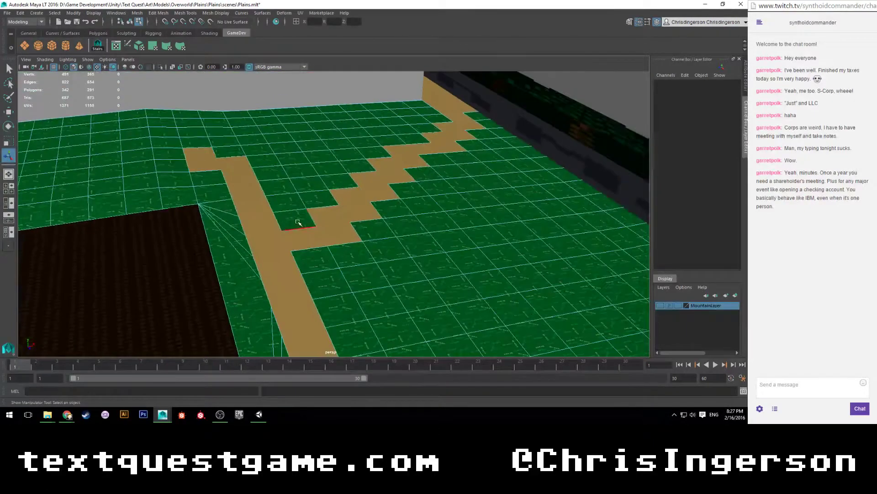
alt+drag(348, 203, 284, 196)
alt+middle_drag(284, 196, 325, 194)
scroll(326, 194, up, 3)
alt+drag(325, 194, 380, 188)
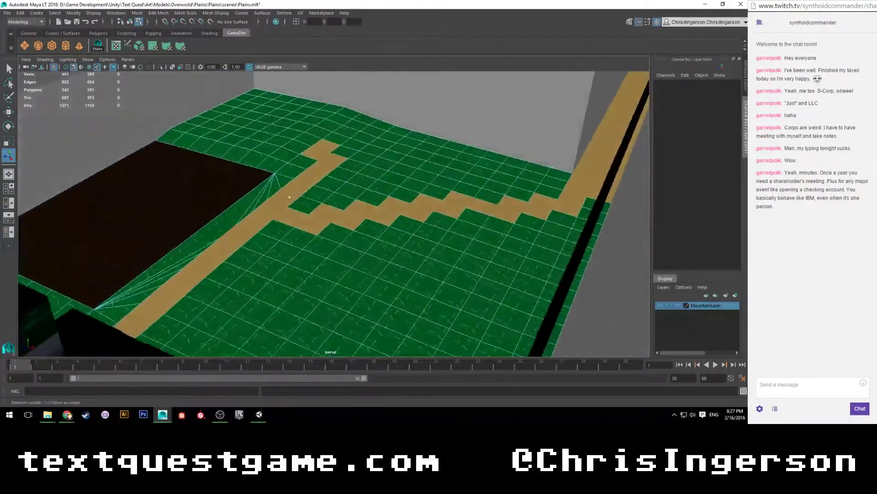
alt+middle_drag(380, 189, 266, 195)
alt+drag(301, 194, 327, 195)
alt+middle_drag(337, 182, 261, 239)
alt+drag(384, 181, 320, 173)
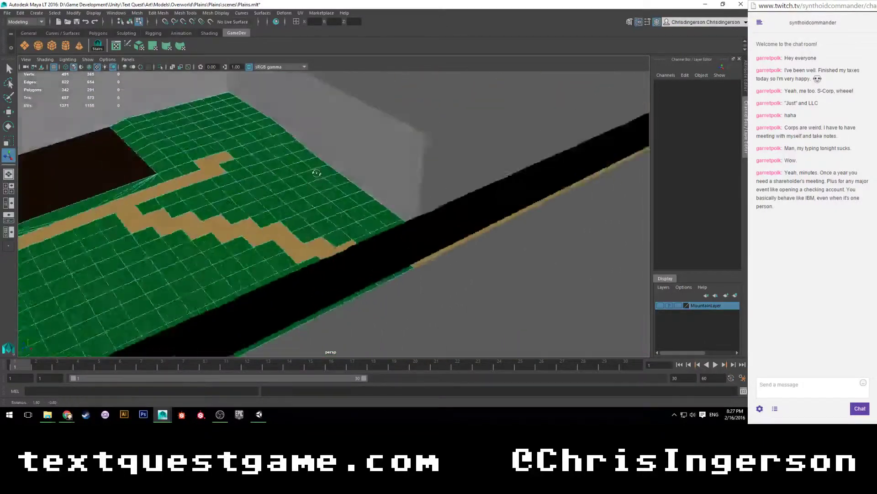
alt+middle_drag(320, 173, 274, 233)
Select the white wall plane's free vertical edge where the grass meets the long dirt strip.
click(246, 244)
scroll(245, 244, up, 1)
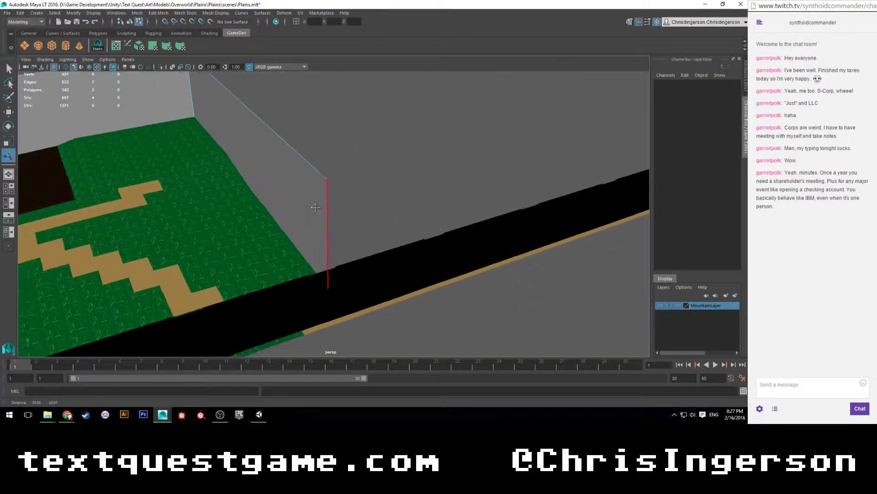
scroll(274, 234, up, 1)
alt+drag(273, 233, 297, 227)
click(299, 225)
Examine how the wall's end edge meets the grass corner and the border of the long dirt strip.
scroll(282, 256, down, 1)
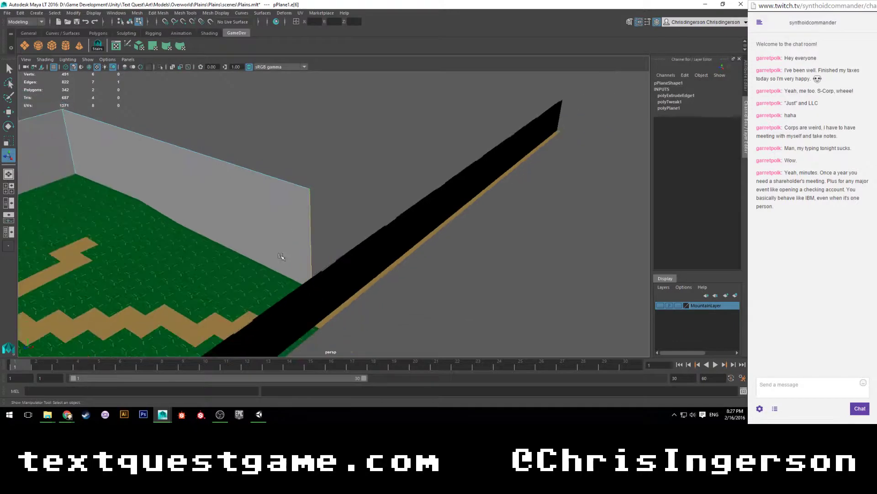
alt+drag(282, 256, 274, 237)
scroll(282, 256, up, 1)
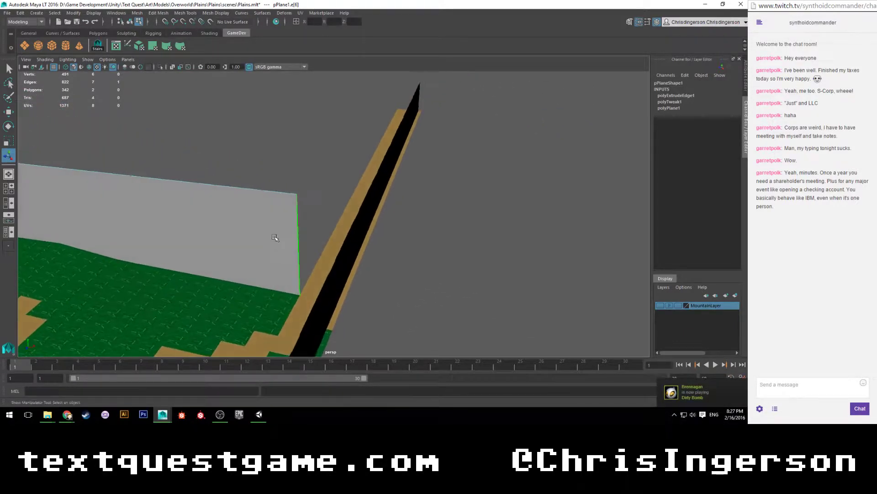
scroll(279, 248, up, 3)
alt+middle_drag(280, 248, 344, 132)
scroll(341, 187, up, 6)
scroll(339, 185, up, 4)
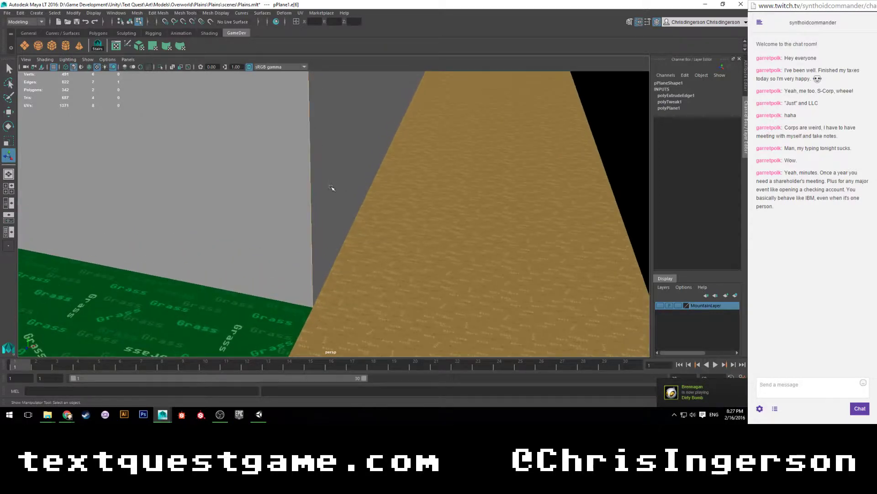
mouse_move(334, 207)
alt+middle_down()
mouse_move(319, 187)
mouse_move(339, 209)
alt+middle_up()
scroll(337, 207, up, 5)
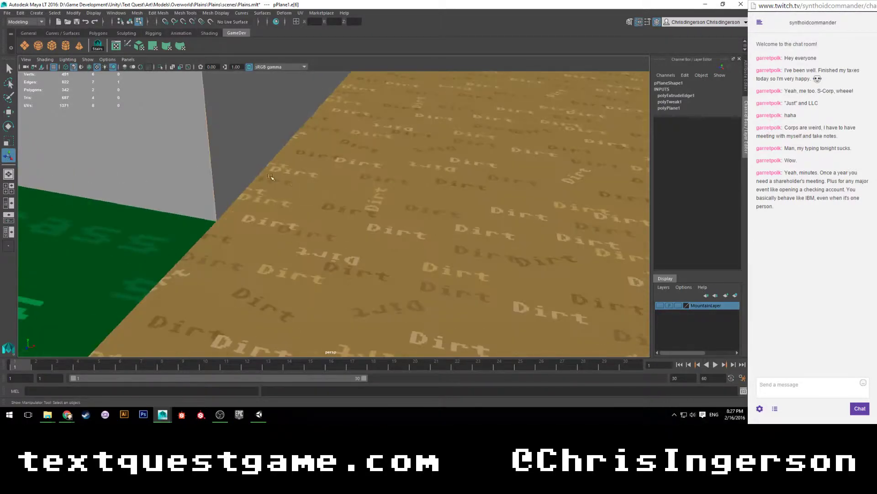
scroll(243, 160, down, 12)
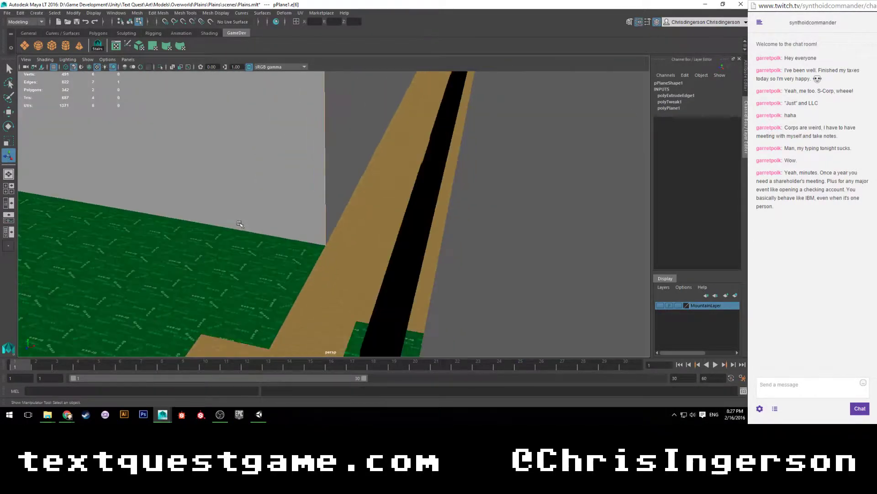
alt+middle_drag(299, 209, 276, 302)
alt+drag(336, 281, 278, 290)
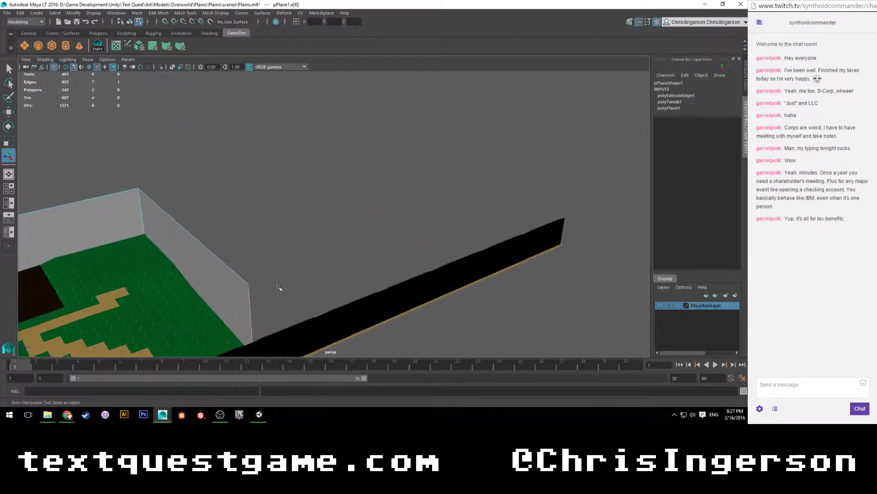
alt+middle_drag(278, 290, 338, 209)
alt+drag(338, 208, 276, 250)
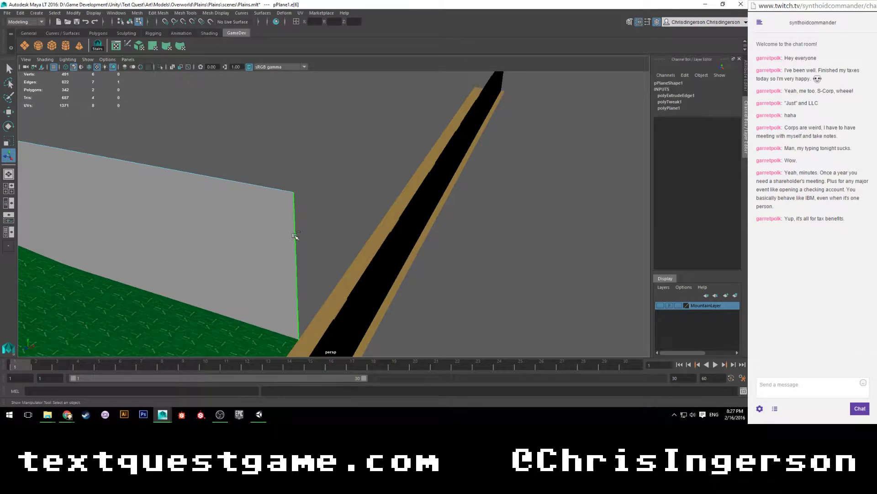
Extrude the wall's end edge along the long dirt strip, trying a Local Translate Z of -300 and setting it to -500.
shift+right_drag(295, 236, 294, 257)
drag(287, 284, 383, 168)
click(484, 224)
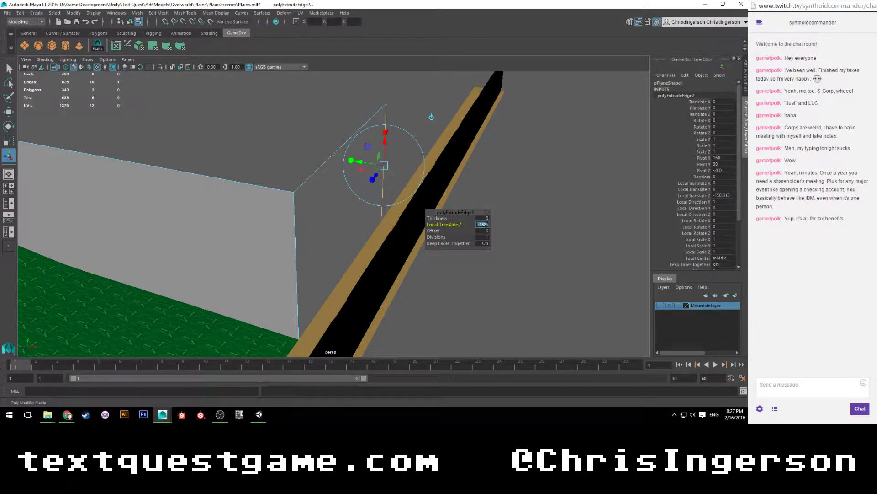
text(-300)
key(Return)
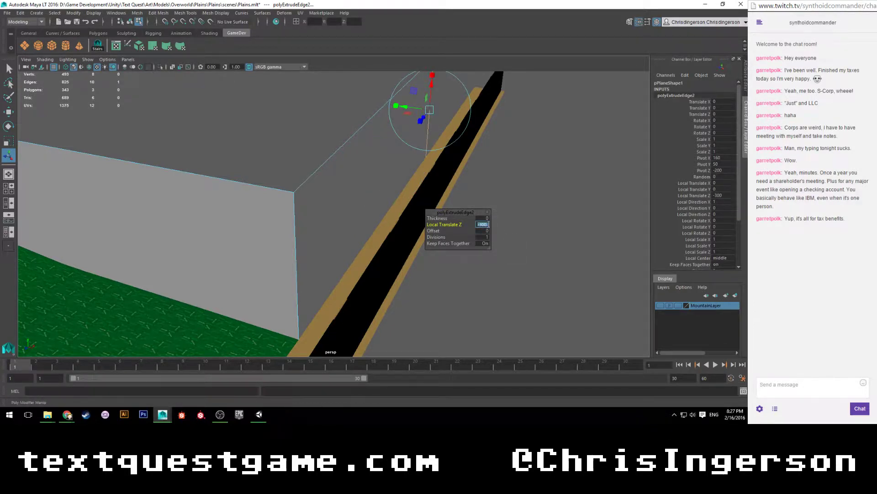
click(489, 225)
text(-500)
key(Return)
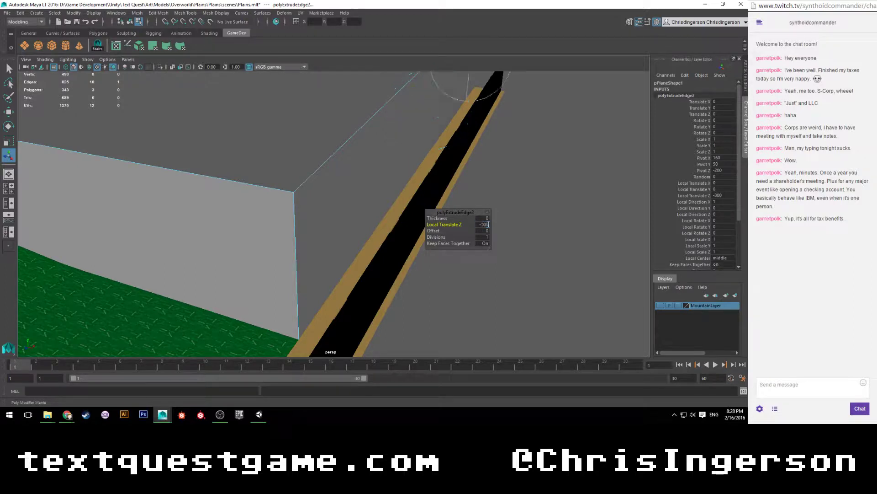
Lengthen the wall extrusion toward the dirt strip's far end with a Local Translate Z of -600.
scroll(485, 193, down, 5)
alt+drag(523, 145, 320, 211)
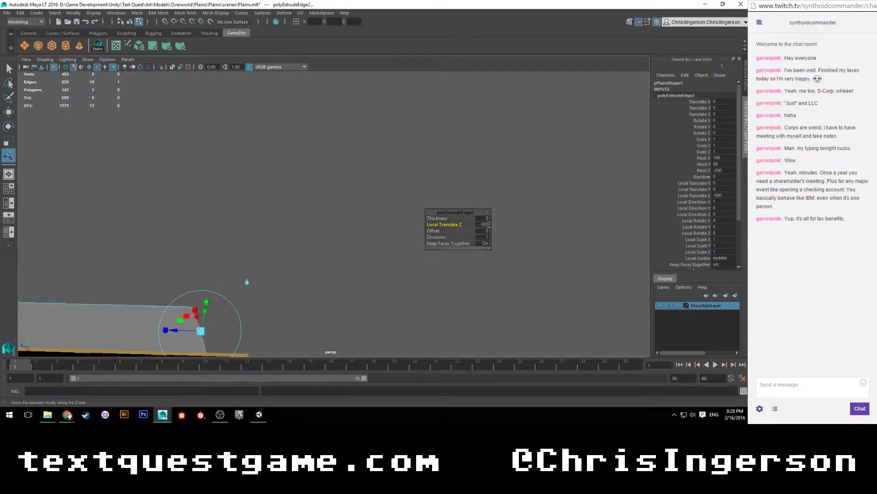
click(488, 225)
text(-600)
key(Return)
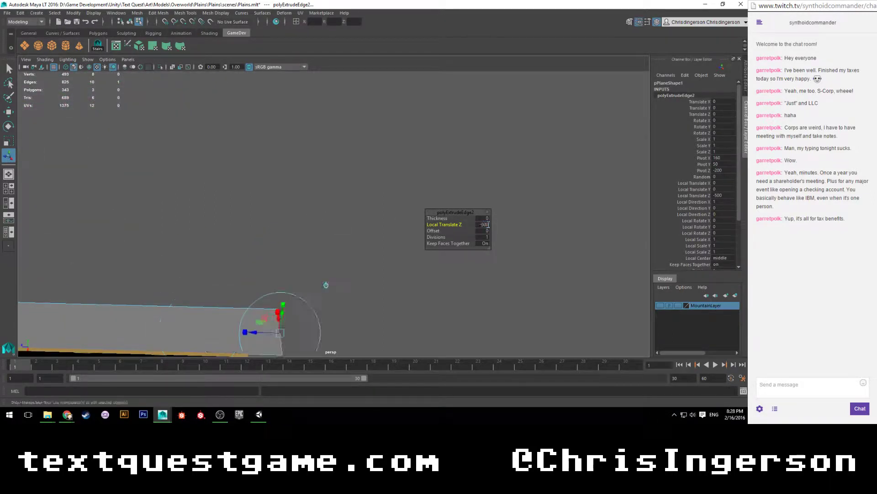
Clear the selection, examine the extruded wall's far end and the terrain border beneath it, and return to object selection.
alt+drag(195, 245, 323, 186)
click(265, 197)
scroll(309, 200, up, 4)
scroll(323, 186, up, 8)
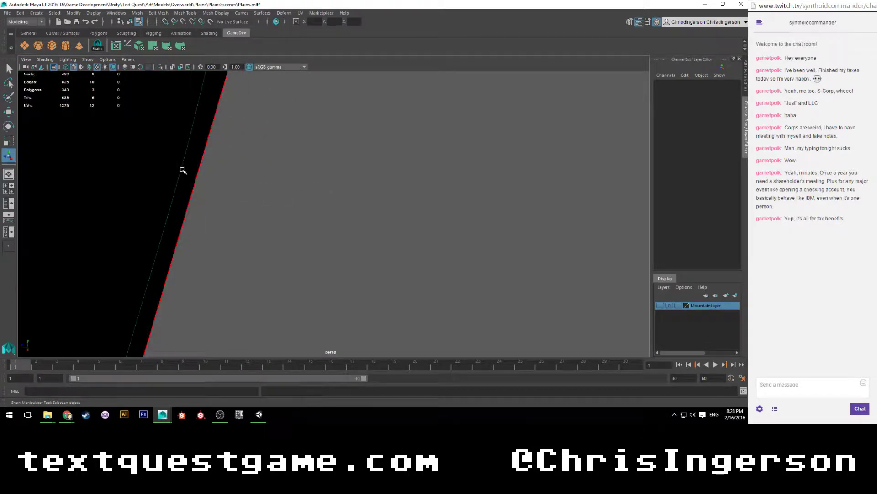
alt+drag(195, 161, 505, 225)
right_drag(353, 172, 353, 151)
click(399, 164)
alt+middle_drag(463, 178, 456, 173)
alt+drag(456, 173, 303, 152)
click(515, 278)
alt+drag(505, 283, 512, 285)
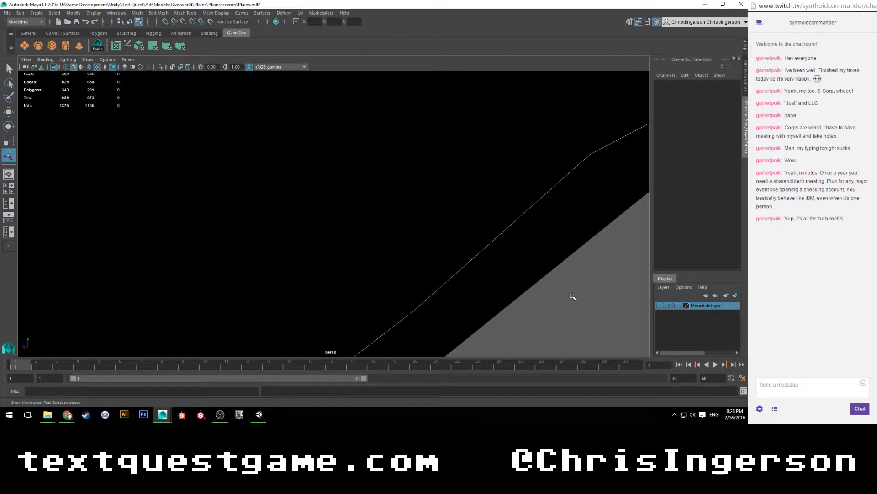
right_drag(574, 297, 604, 203)
alt+drag(547, 254, 414, 242)
alt+middle_drag(414, 242, 426, 271)
alt+drag(426, 271, 486, 183)
scroll(378, 189, down, 10)
scroll(374, 196, up, 3)
scroll(371, 200, down, 8)
Show MountainLayer to compare the old mountain walls with the new white wall, and hide the layer again.
click(660, 306)
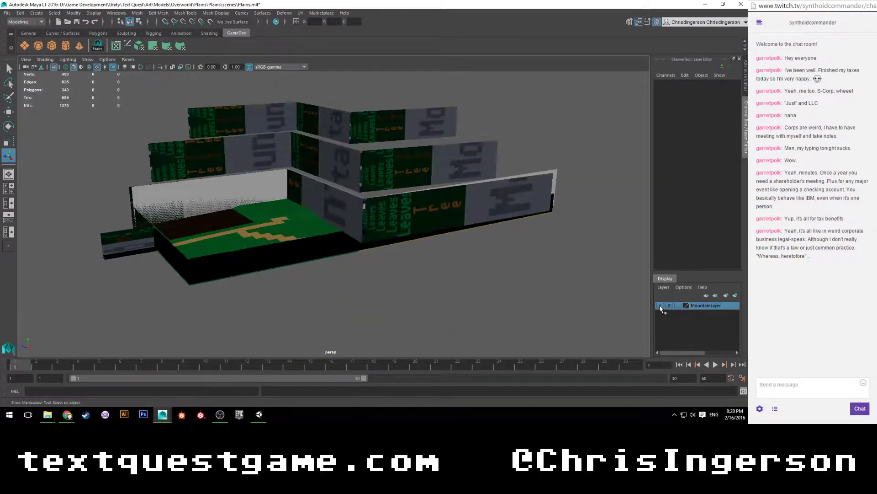
alt+drag(461, 256, 442, 250)
click(661, 306)
scroll(522, 268, down, 1)
alt+drag(510, 222, 489, 229)
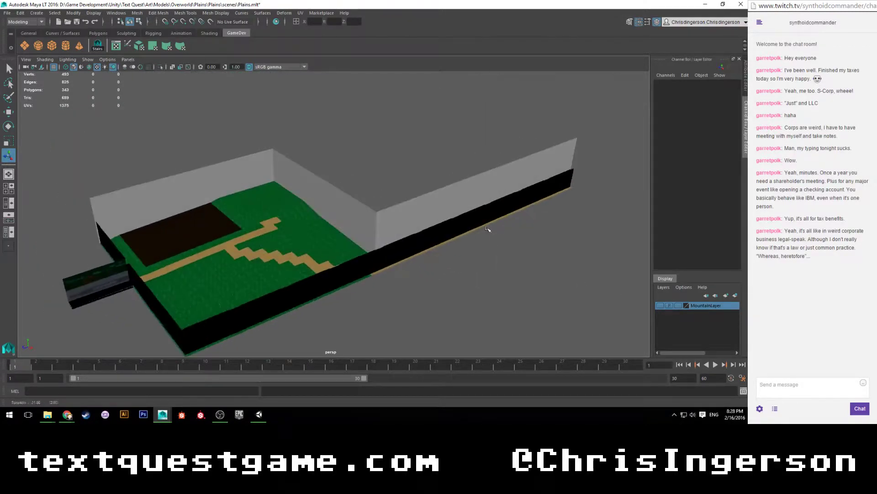
Select the new white wall object and examine its fit around the terrain from several sides.
click(423, 215)
scroll(356, 287, down, 3)
scroll(357, 287, up, 3)
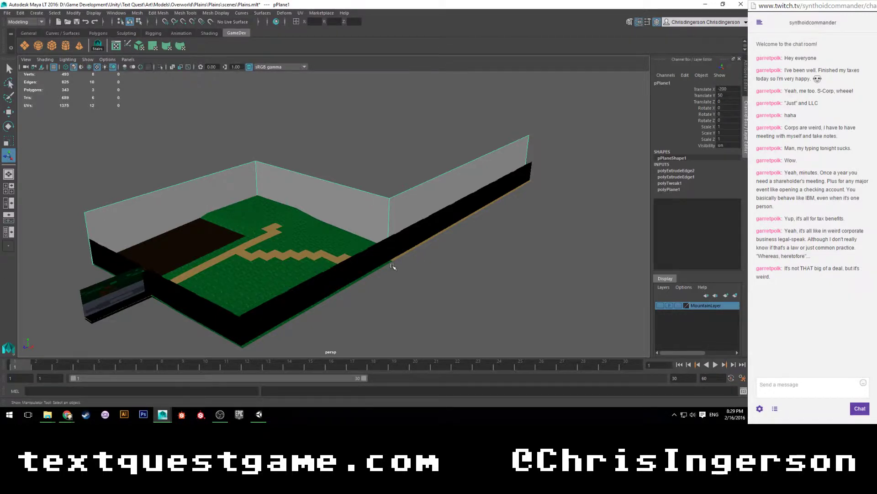
scroll(393, 266, up, 2)
scroll(379, 216, down, 5)
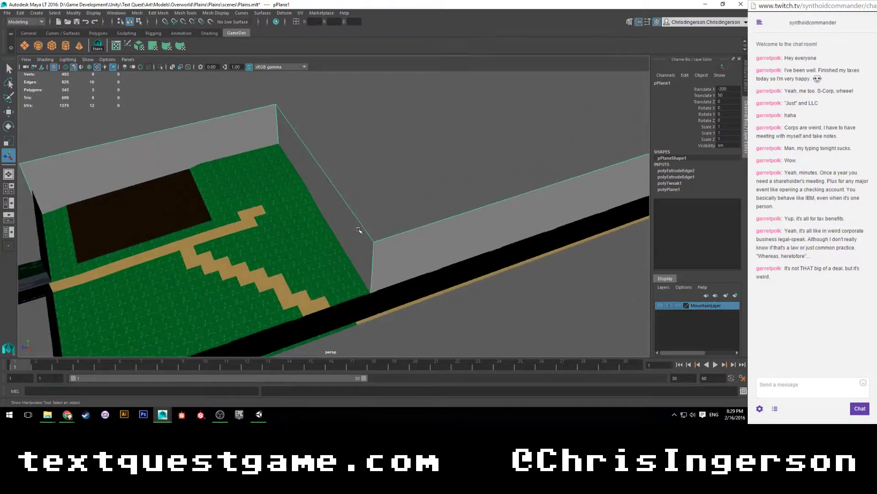
alt+drag(368, 218, 355, 218)
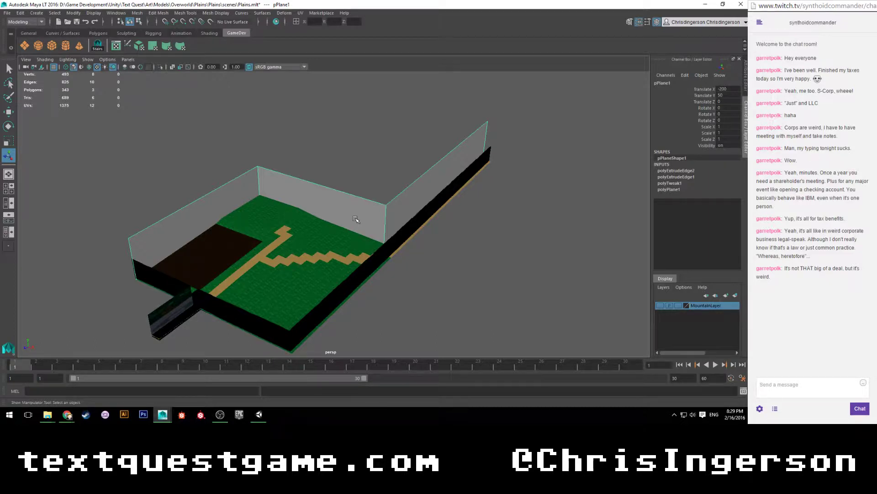
scroll(356, 220, up, 5)
alt+drag(355, 220, 384, 213)
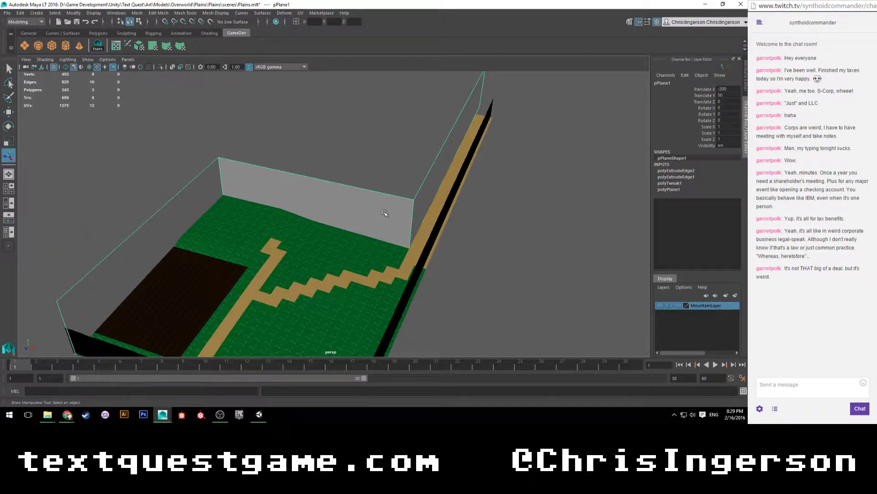
alt+drag(384, 213, 236, 187)
alt+drag(255, 153, 176, 206)
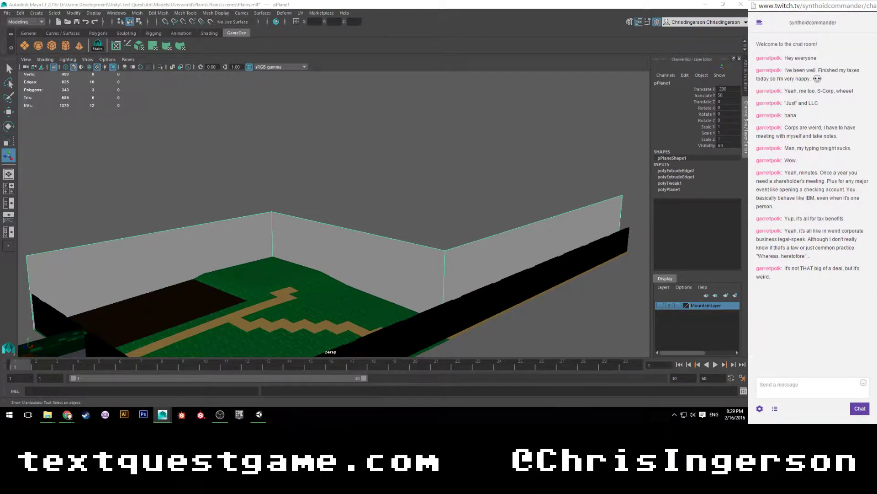
Rename the white wall object MountainBase and save the scene.
key(Return)
key(ctrl+s)
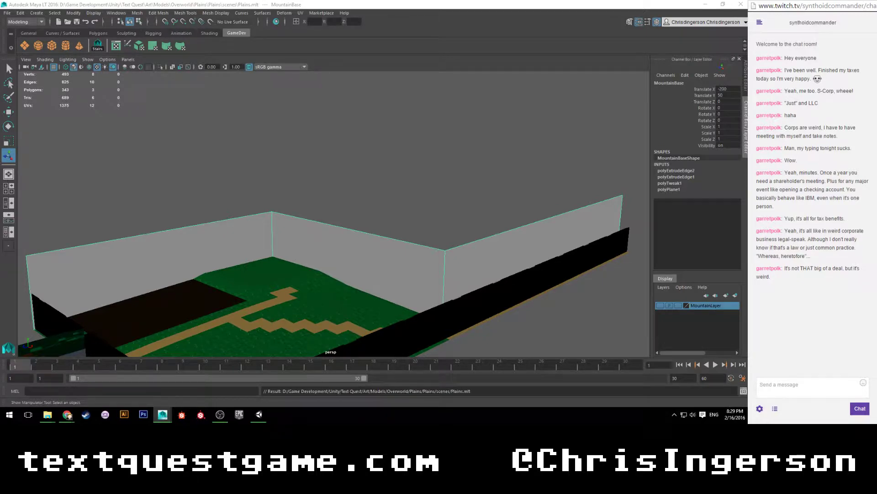
alt+drag(409, 186, 371, 163)
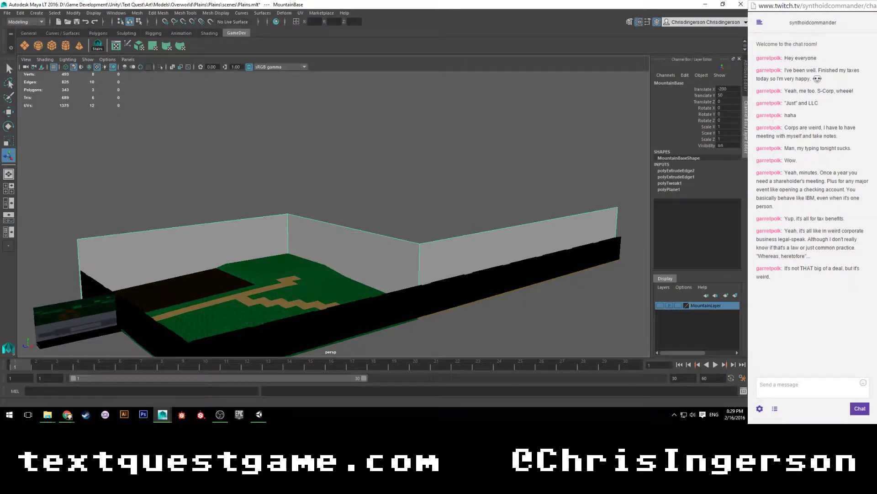
key(ctrl+d)
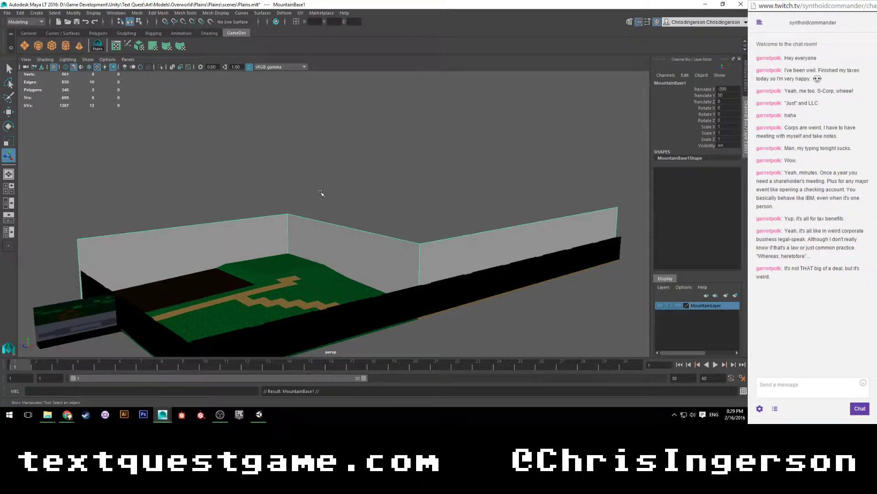
key(w)
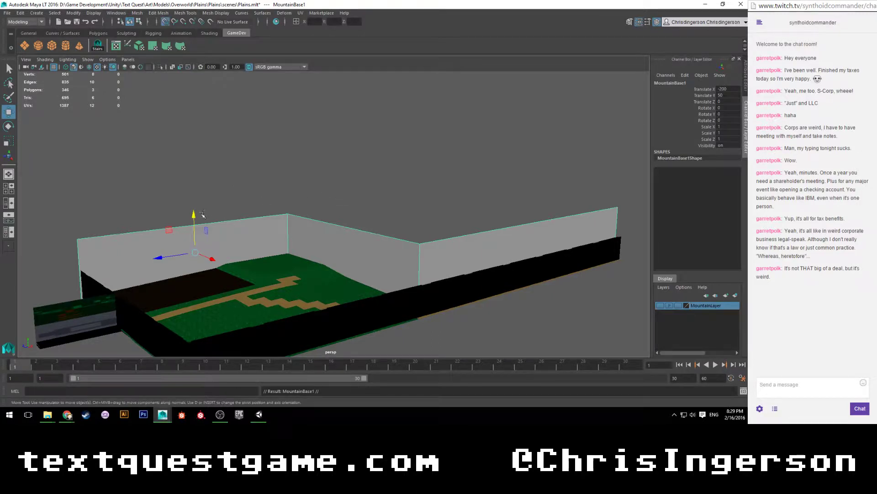
click(195, 215)
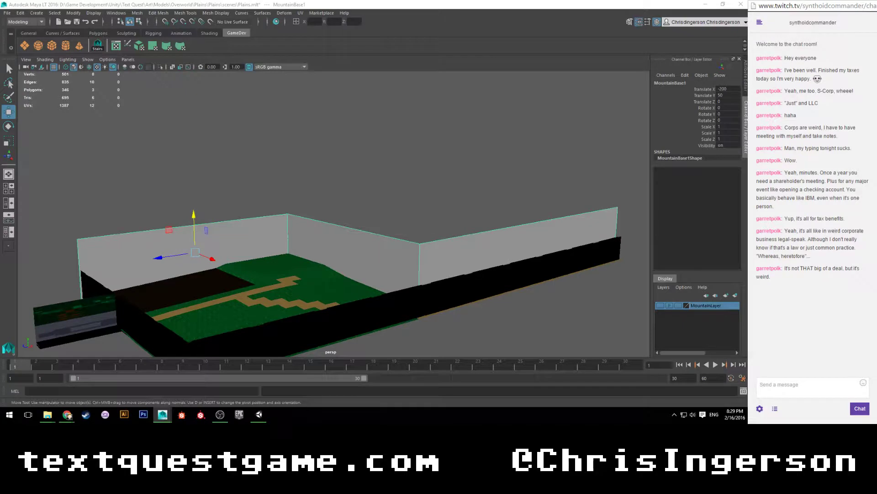
key(ctrl+z)
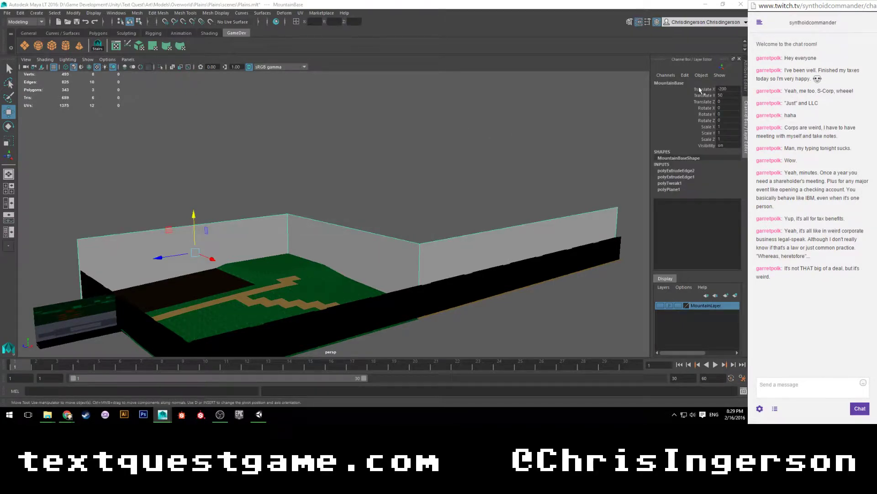
Delete the construction history of the MountainBase wall.
click(685, 76)
click(706, 173)
Snap MountainBase's pivot to the bottom of the wall's far corner, where it meets the terrain, and save the scene.
scroll(283, 206, up, 5)
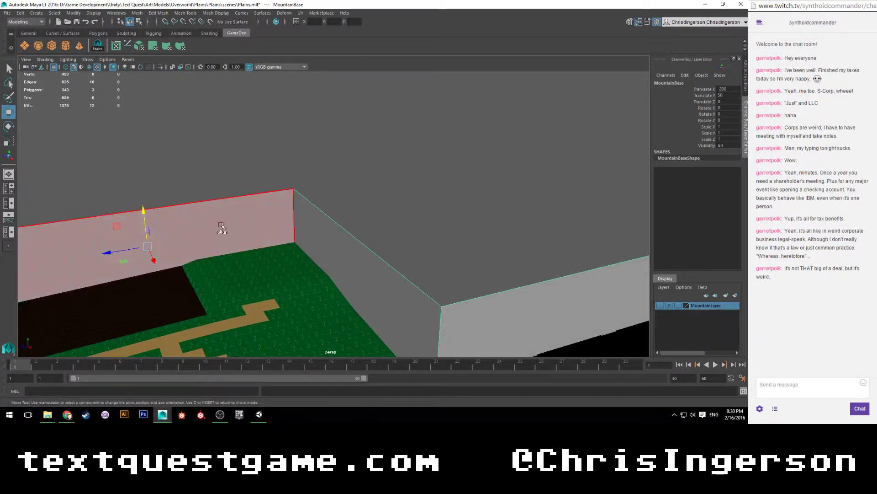
key(d)
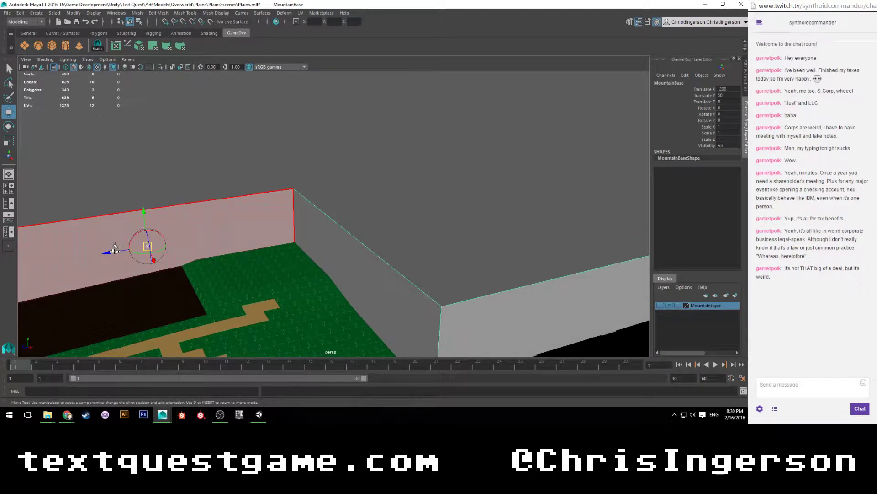
drag(105, 250, 302, 250)
key(v)
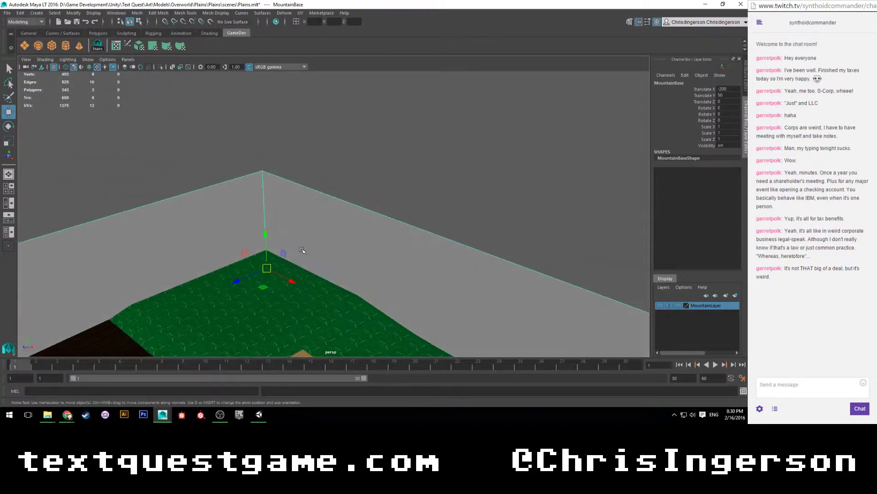
key(ctrl+s)
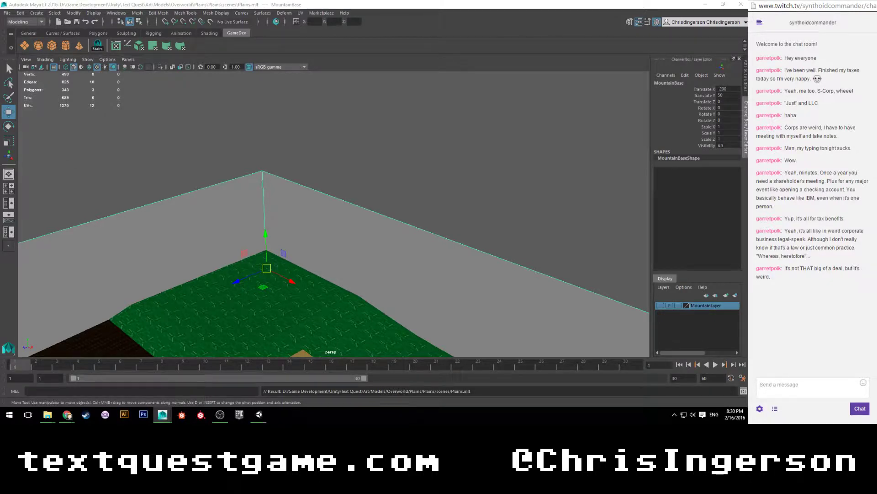
Duplicate MountainBase and raise the copy above the original wall to a Translate Y of about 134.
key(ctrl+d)
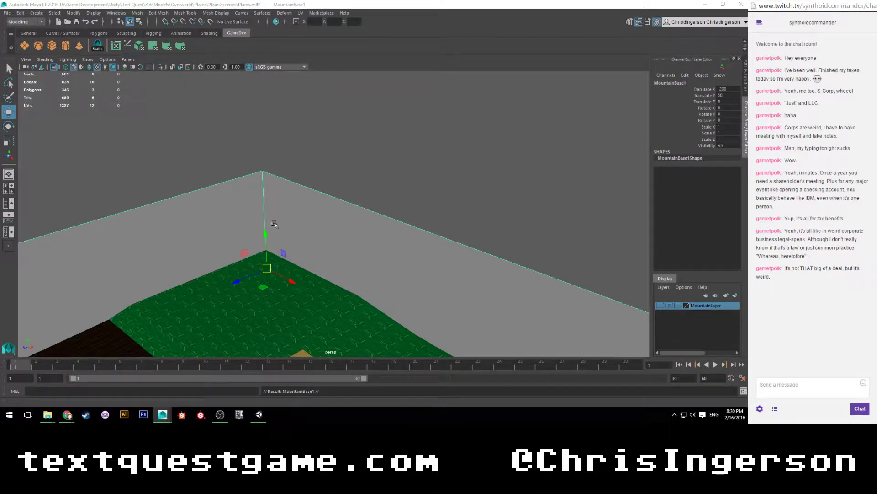
drag(264, 220, 260, 171)
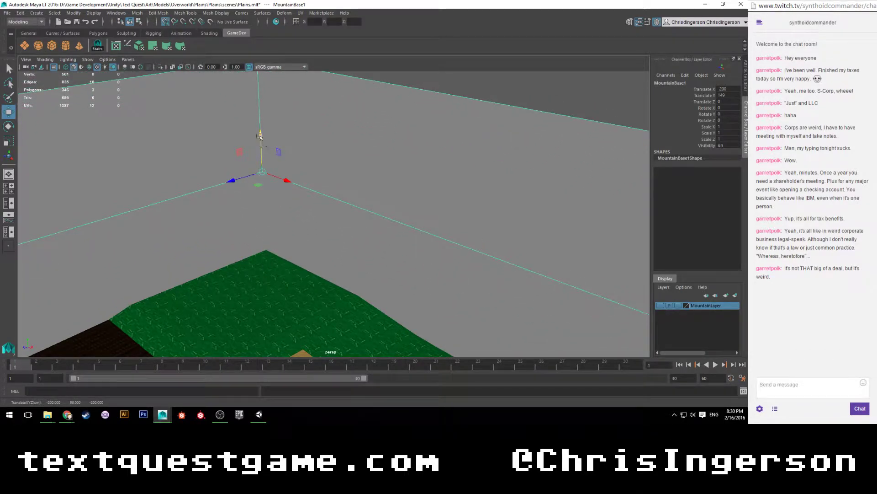
mouse_move(261, 136)
mouse_down()
mouse_move(259, 109)
mouse_move(261, 154)
mouse_up()
key(x)
drag(259, 201, 263, 189)
key(ctrl+z)
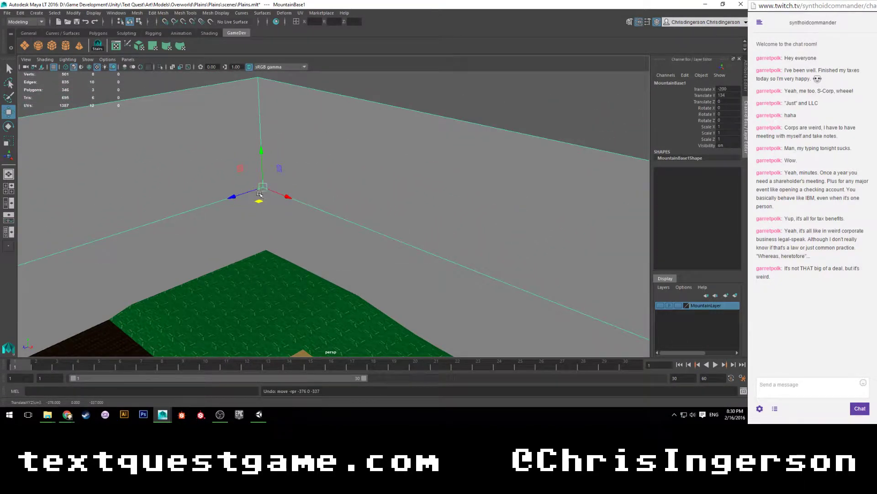
alt+drag(328, 170, 281, 179)
key(x)
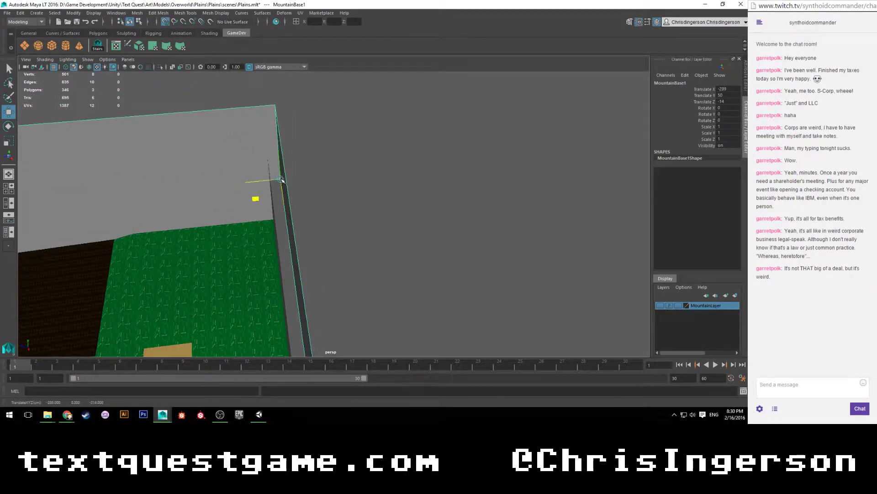
key(ctrl+z)
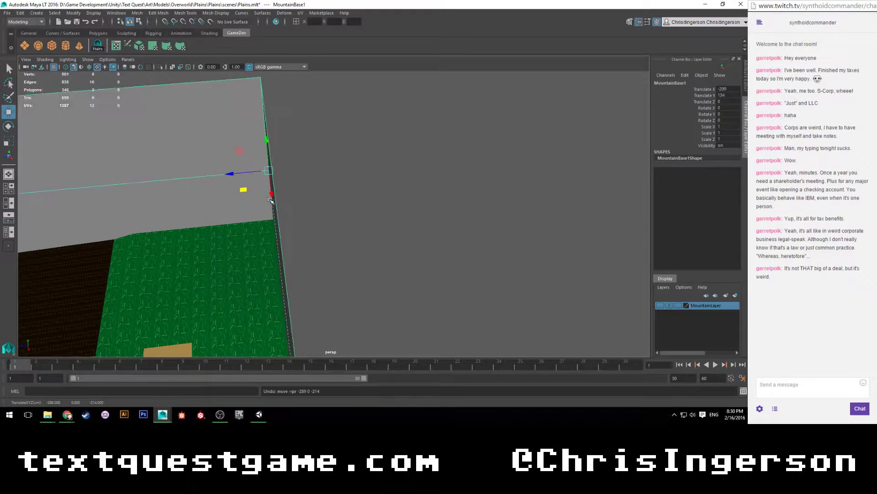
Offset the duplicate wall outward from the terrain to about Translate X -211 and Translate Z -11.
key(x)
drag(231, 174, 209, 219)
key(x)
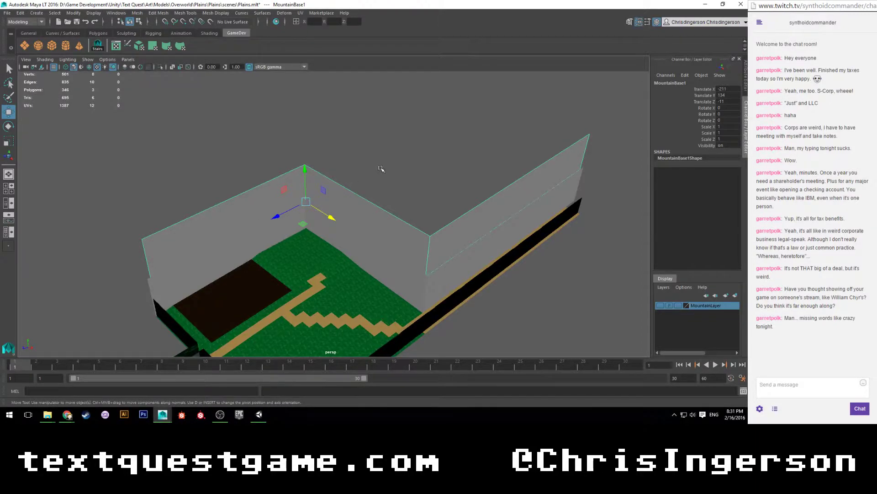
In the top view, set the duplicate wall's Translate X to -220 and Translate Z to -20, and clear the selection.
key(space)
key(f)
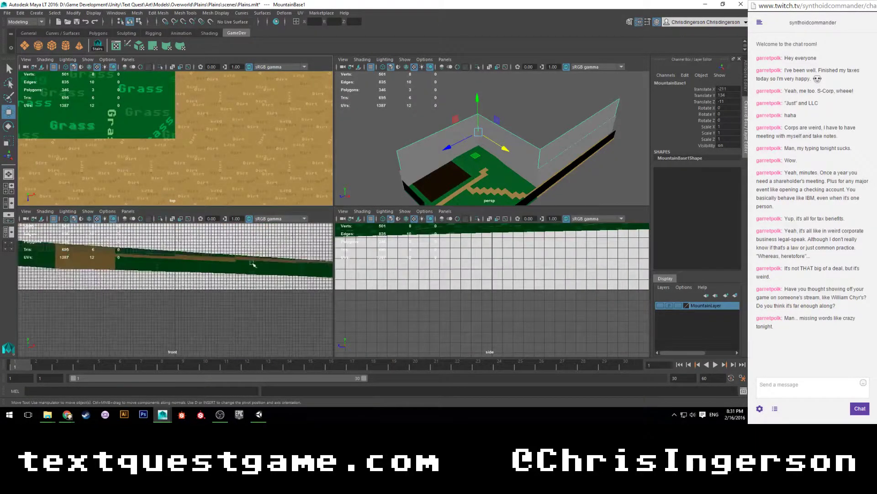
scroll(224, 259, down, 2)
scroll(220, 259, up, 3)
scroll(418, 290, down, 7)
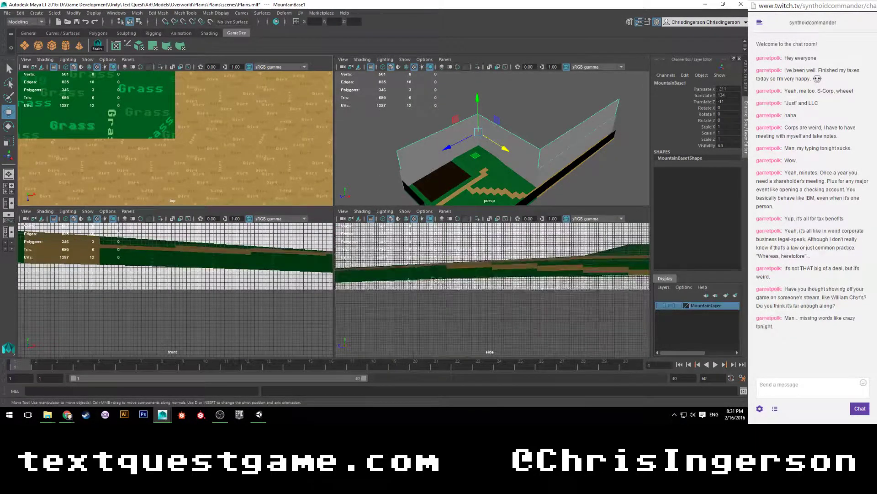
scroll(160, 128, down, 4)
key(space)
scroll(199, 152, up, 5)
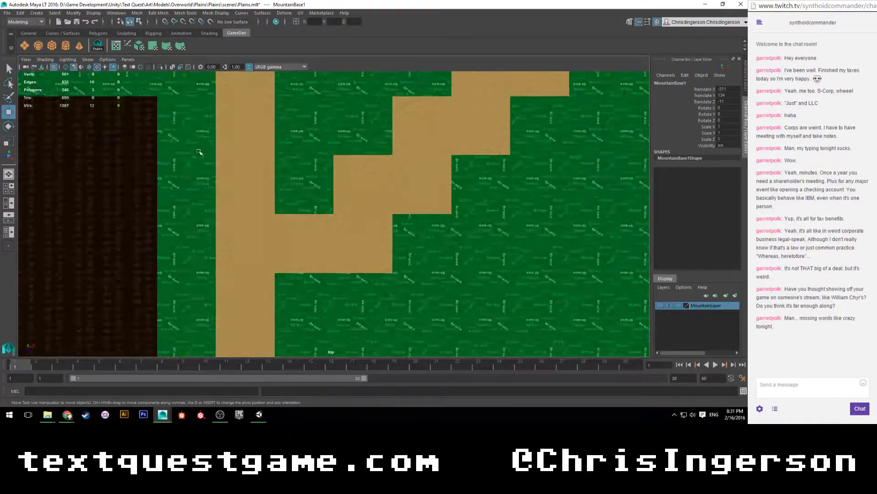
scroll(200, 151, down, 8)
alt+middle_drag(209, 119, 269, 274)
scroll(244, 242, up, 2)
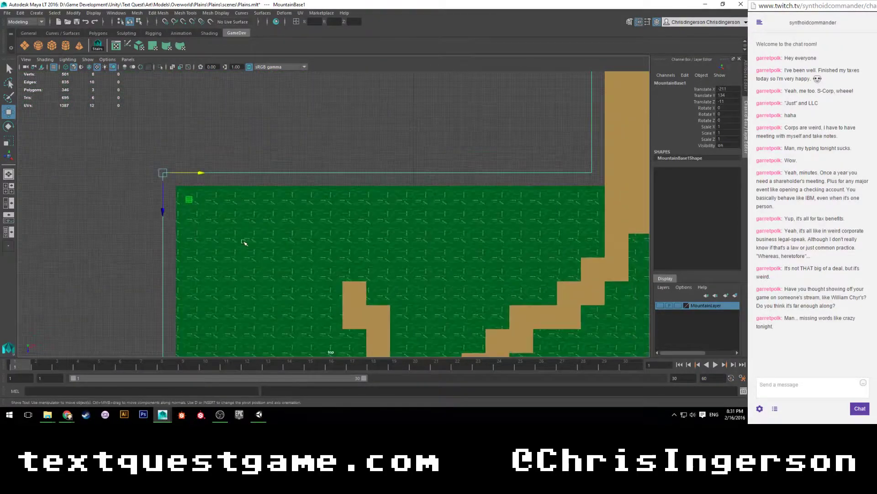
scroll(245, 242, up, 2)
alt+middle_drag(169, 223, 273, 251)
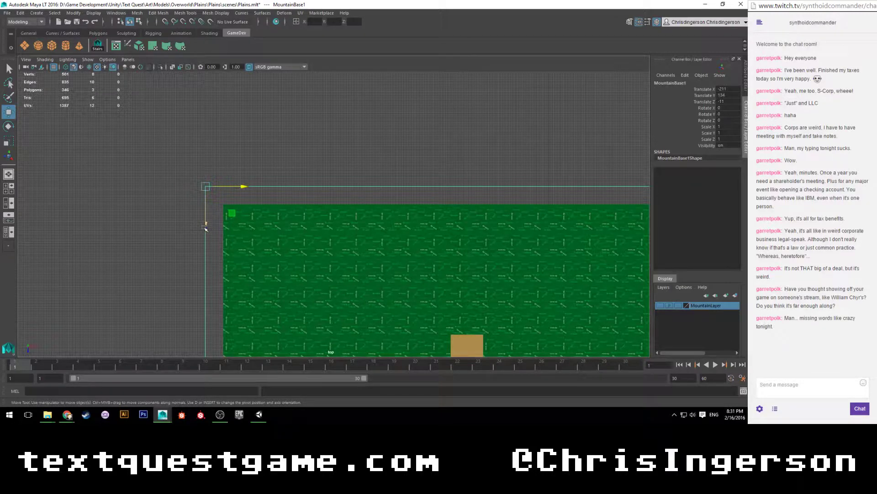
key(x)
click(727, 88)
text(-220)
key(Return)
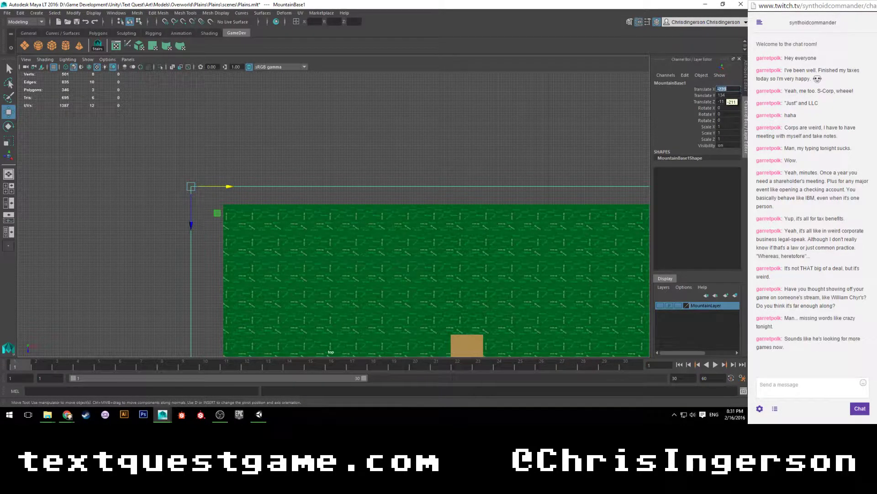
click(722, 102)
key(Return)
click(299, 165)
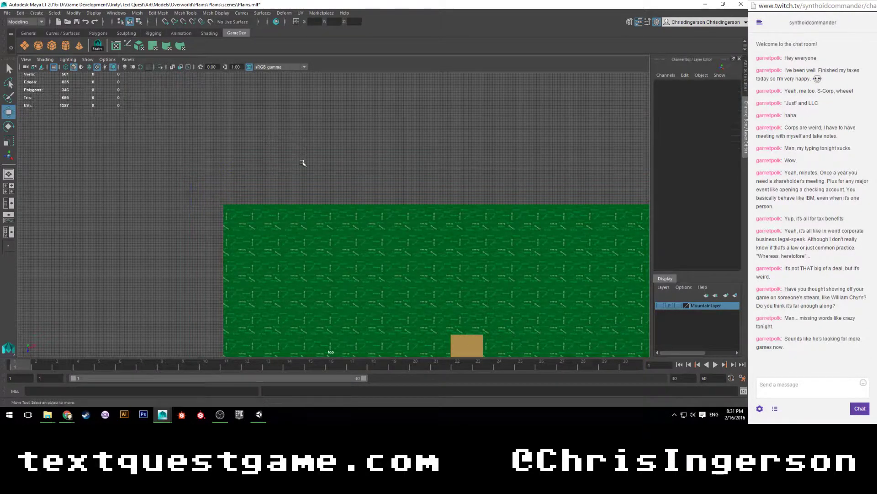
Back in the perspective view, assign the existing forest mountain material to the lower MountainBase wall.
key(space)
key(space)
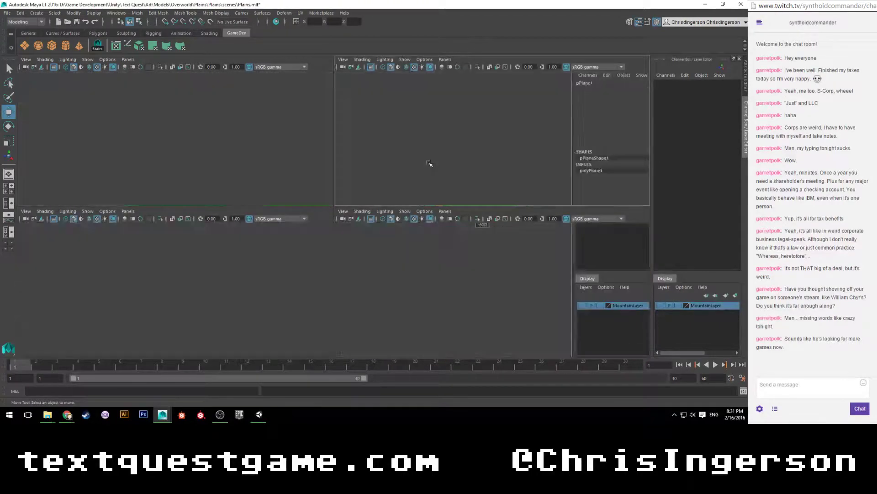
alt+drag(411, 194, 267, 213)
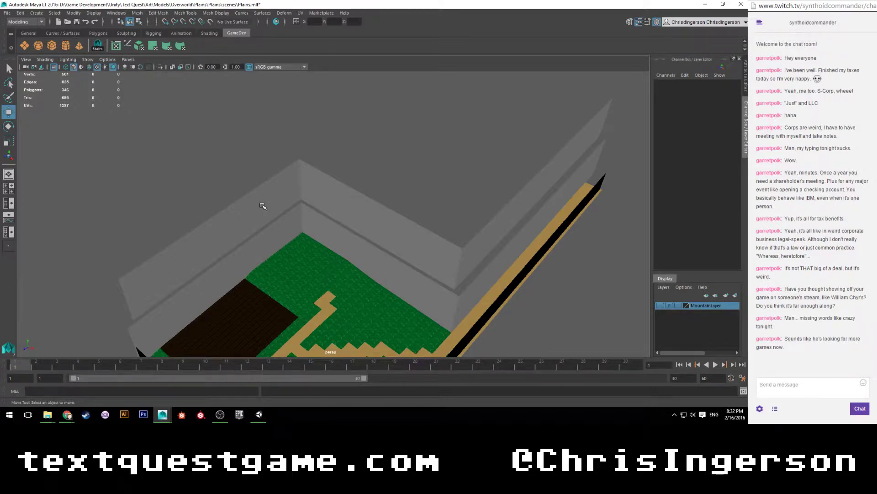
alt+drag(263, 206, 308, 183)
click(270, 209)
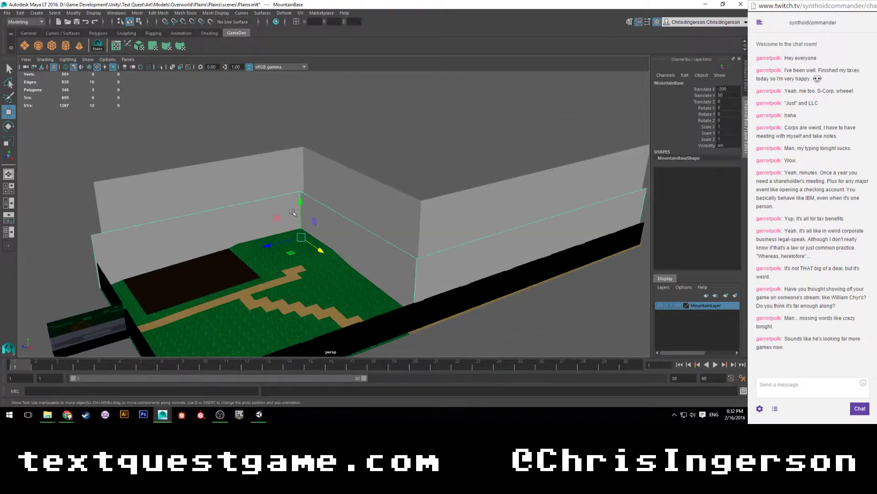
right_click(230, 216)
mouse_move(229, 405)
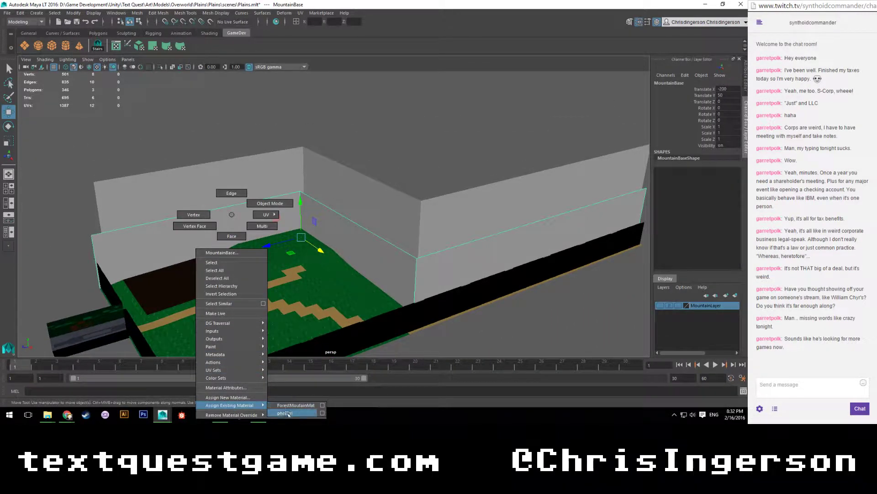
click(288, 408)
Assign the existing forest mountain material to the upper duplicate wall and leave nothing selected.
click(240, 184)
right_click(246, 169)
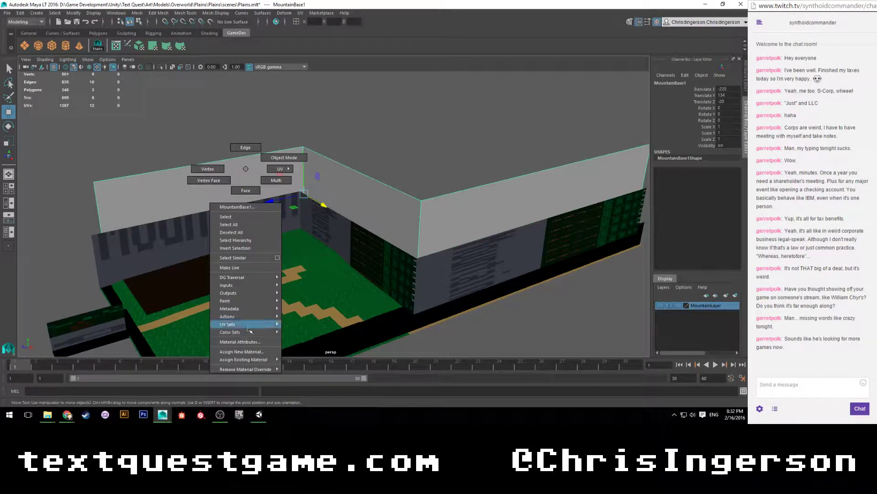
mouse_move(258, 359)
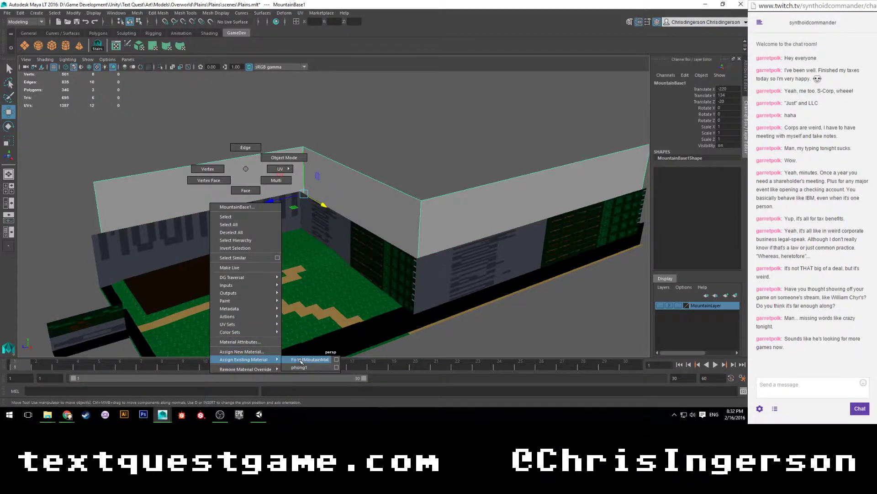
click(301, 362)
alt+drag(300, 239, 341, 241)
scroll(274, 250, up, 5)
click(382, 159)
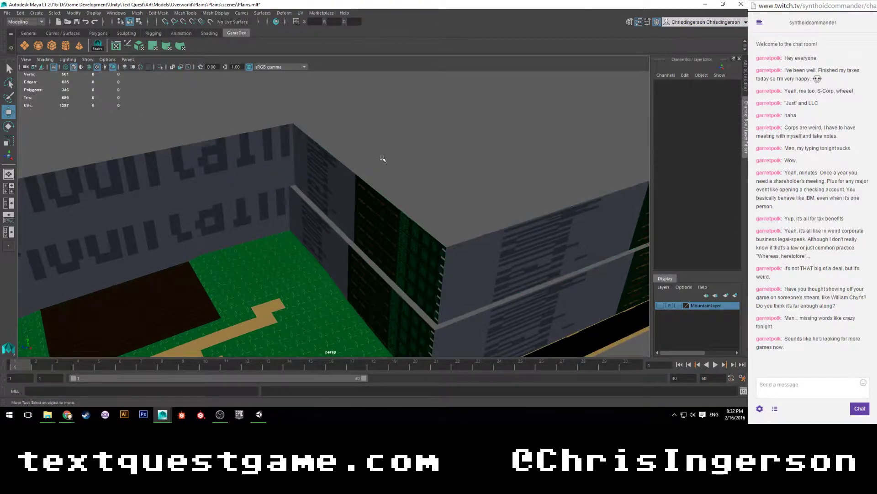
click(305, 164)
scroll(350, 167, up, 3)
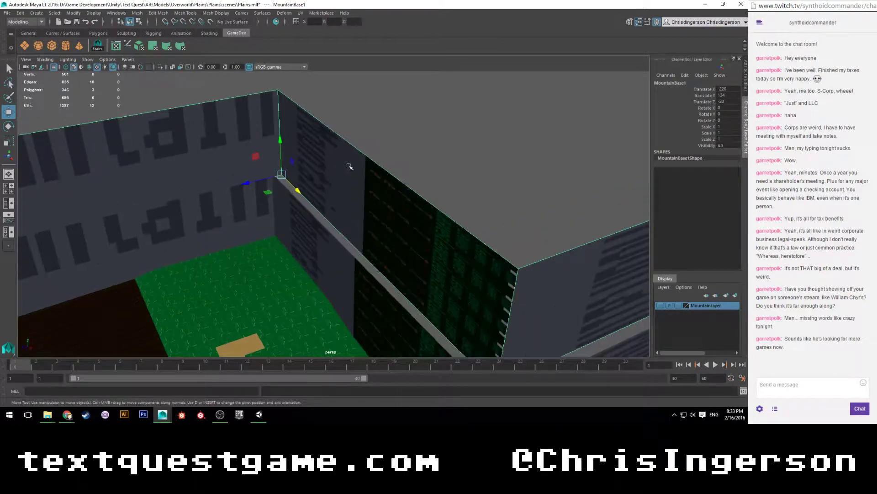
click(348, 128)
alt+drag(242, 167, 284, 171)
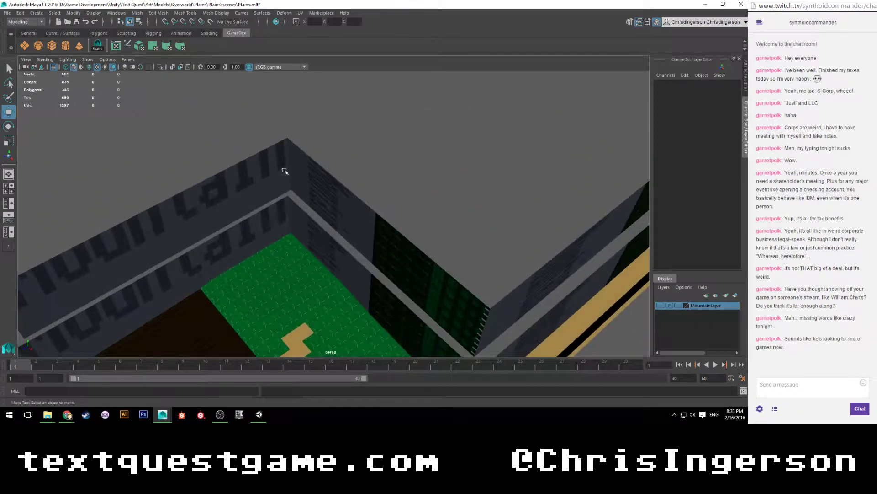
Toggle MountainLayer's visibility to compare the old mountain walls with the new textured tiers, leaving the layer shown.
click(660, 306)
alt+drag(503, 297, 457, 293)
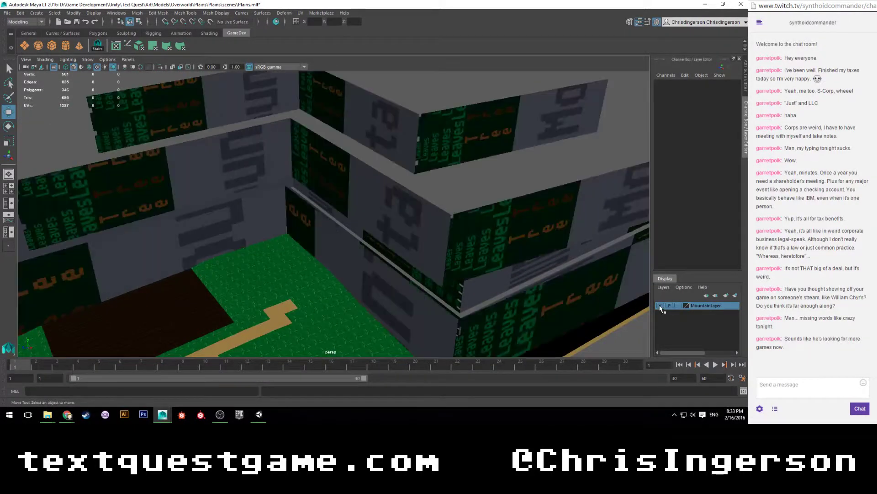
click(660, 305)
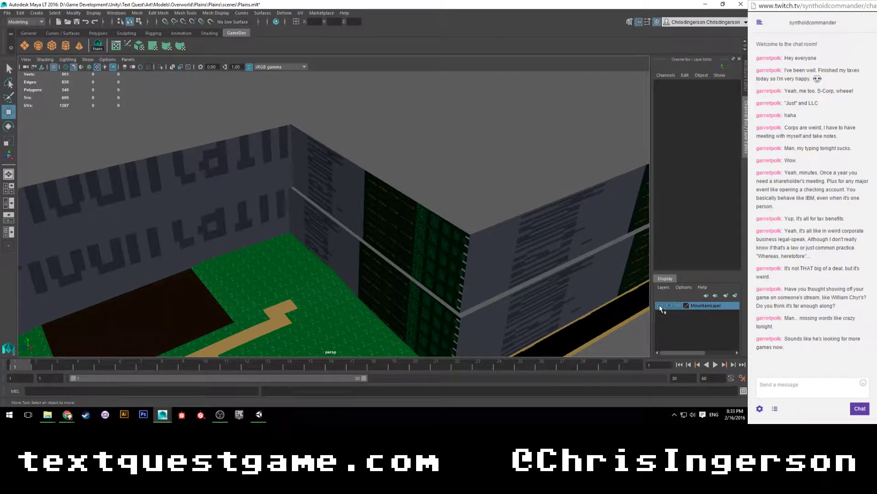
click(660, 305)
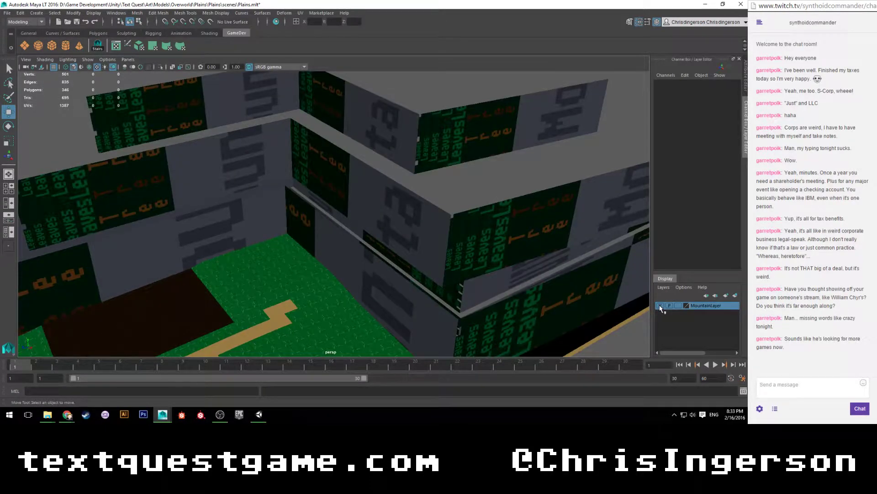
click(660, 305)
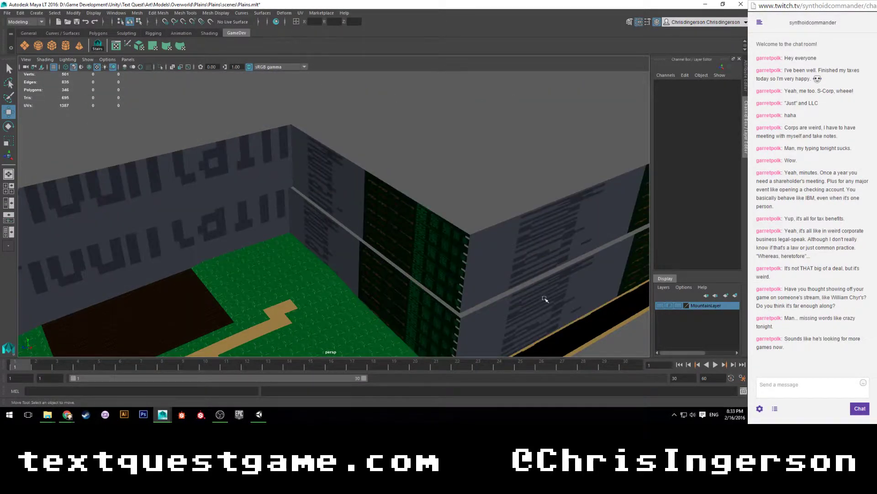
alt+drag(545, 299, 509, 290)
click(660, 305)
scroll(270, 229, up, 3)
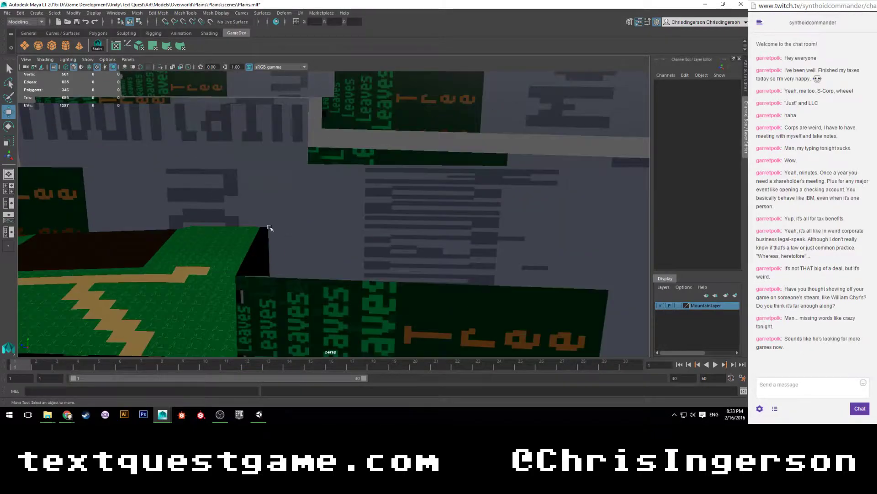
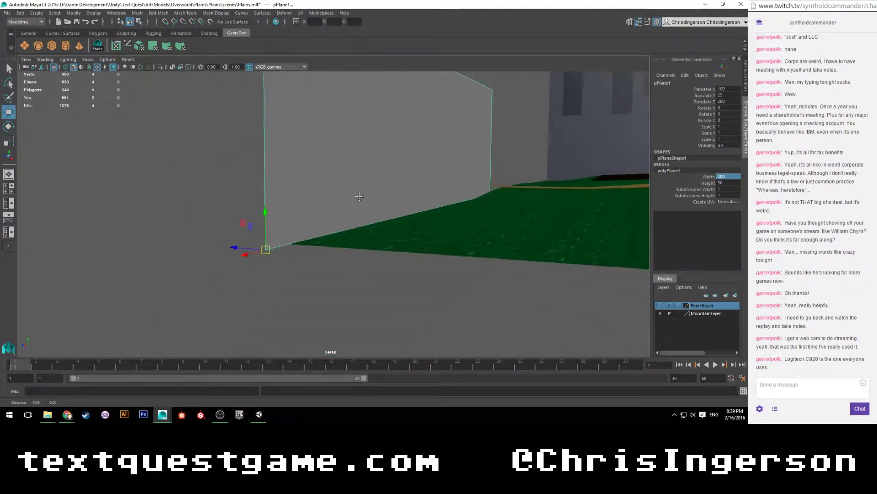
Snap the new wall plane along X to the corner of the grass ground, at Translate X 100.
alt+drag(434, 203, 361, 237)
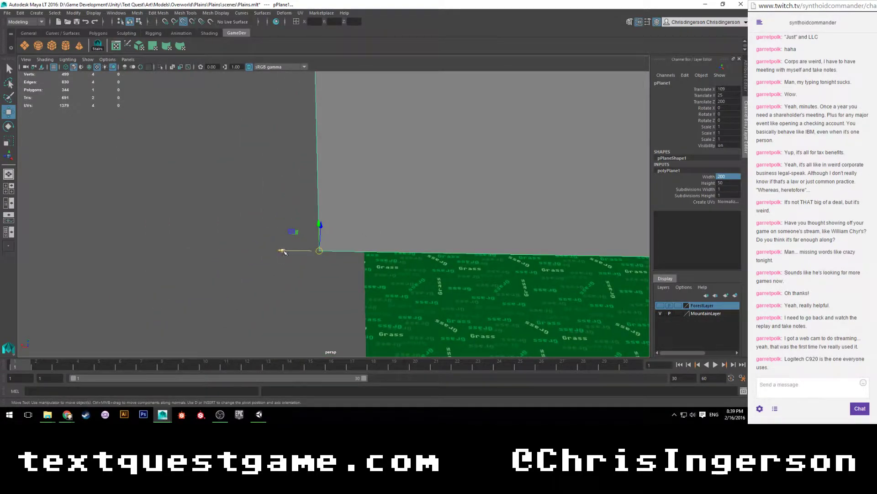
drag(283, 251, 276, 233)
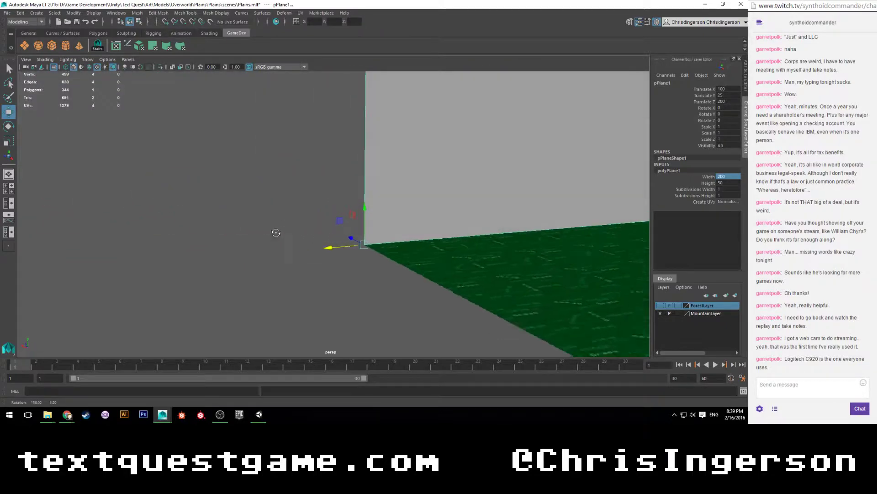
scroll(412, 231, down, 4)
alt+middle_drag(416, 228, 234, 240)
alt+drag(233, 240, 337, 262)
mouse_move(434, 269)
alt+middle_down()
mouse_move(314, 219)
mouse_move(445, 256)
alt+middle_up()
alt+middle_drag(212, 229, 390, 294)
Check the coordinates of the Plains ground's corner vertex at the wall's end, and reselect the wall plane as an object.
click(235, 239)
scroll(235, 240, up, 3)
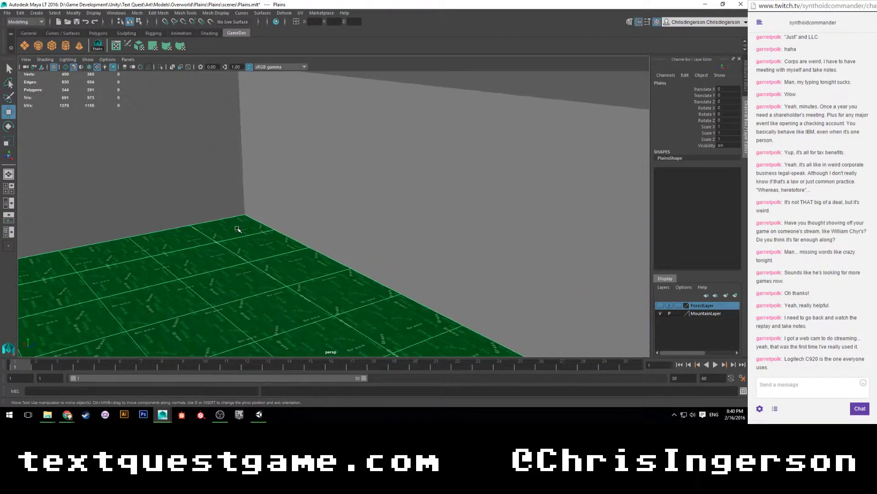
right_drag(237, 215, 209, 213)
click(245, 215)
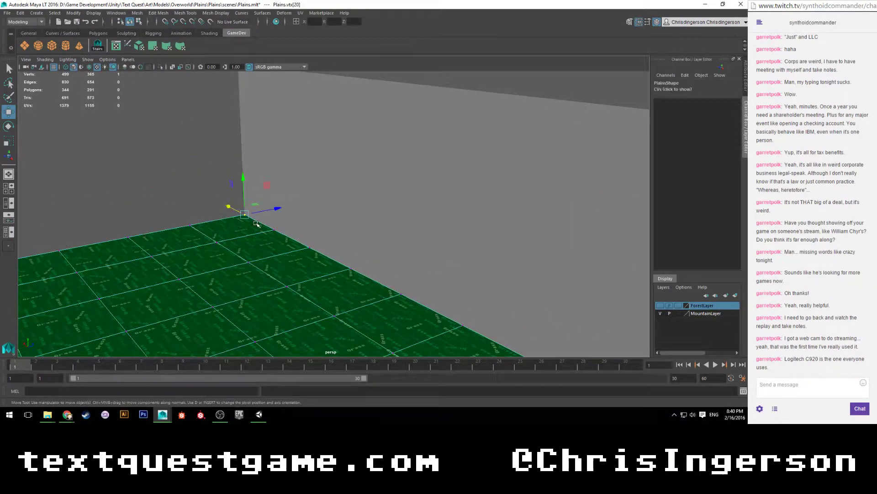
drag(244, 177, 244, 177)
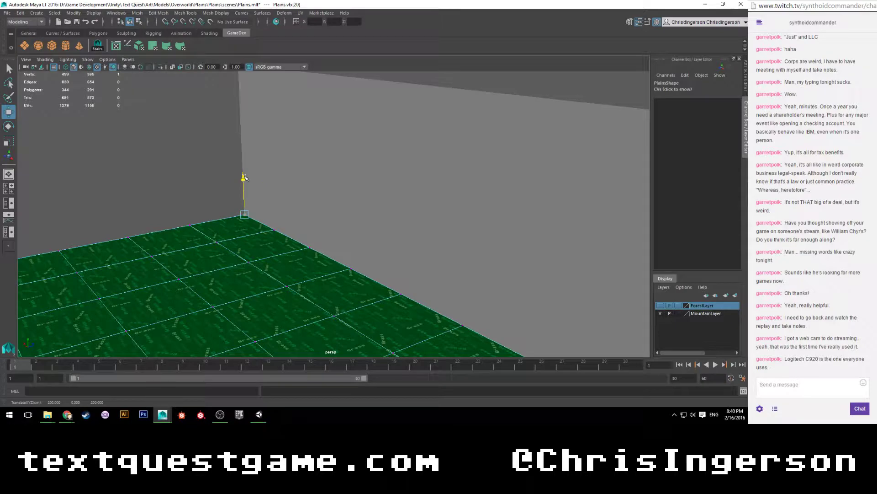
click(385, 182)
right_drag(384, 182, 397, 170)
click(387, 169)
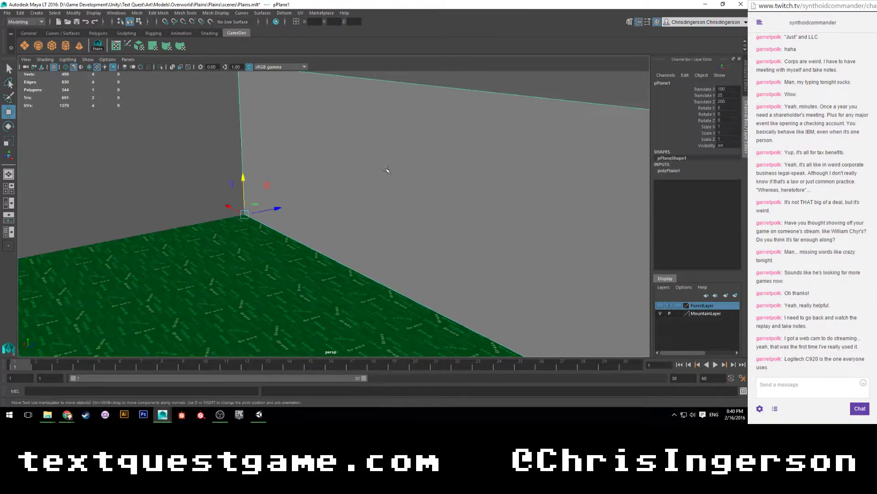
Snap the wall plane's vertical end edge nearest the sand path along X to the path's near side, at X -20.
scroll(237, 218, down, 2)
scroll(246, 216, down, 2)
alt+drag(447, 208, 231, 206)
scroll(274, 205, down, 2)
alt+drag(505, 198, 241, 204)
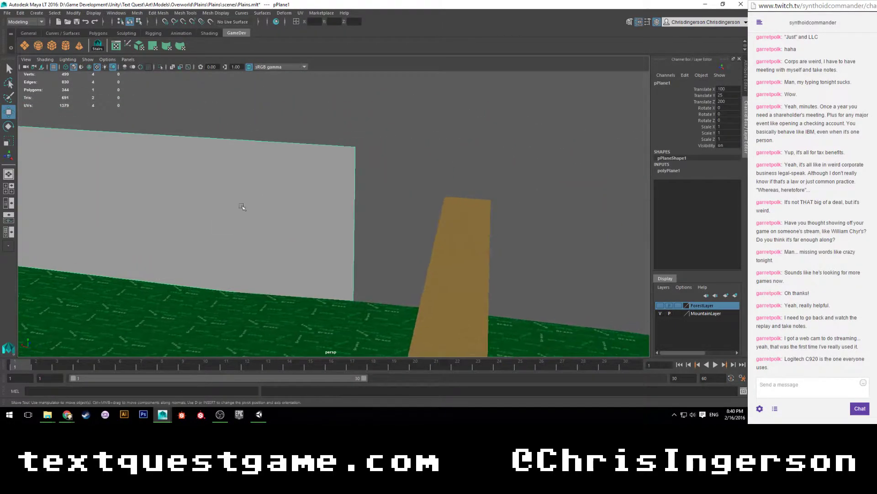
scroll(260, 208, down, 2)
alt+drag(315, 214, 260, 207)
scroll(172, 194, up, 2)
right_drag(266, 202, 268, 190)
click(275, 261)
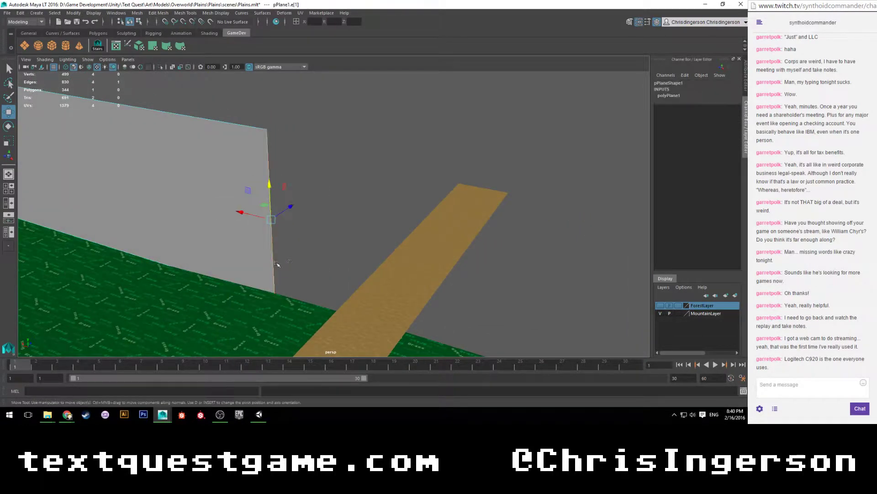
scroll(276, 263, up, 2)
drag(224, 214, 346, 278)
Extrude the wall's end edge outward along the sand path to its far corner, with a Local Translate Z of about -103.6.
shift+right_drag(342, 264, 334, 287)
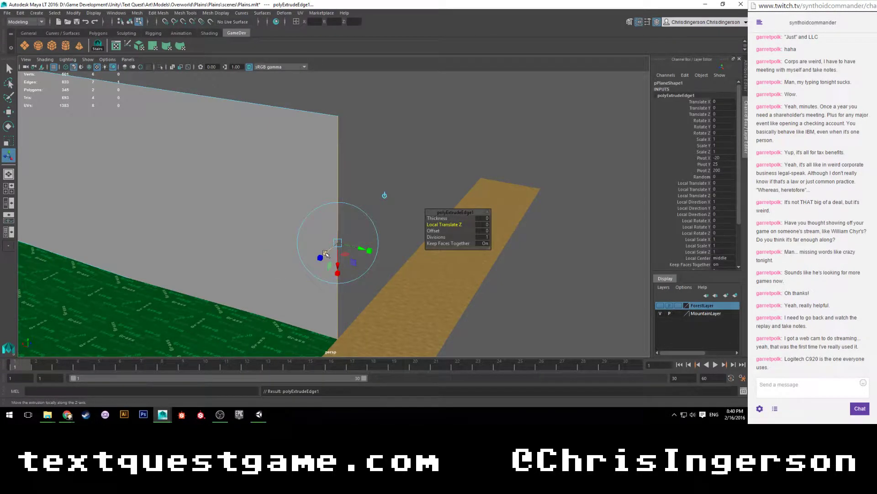
drag(327, 254, 473, 196)
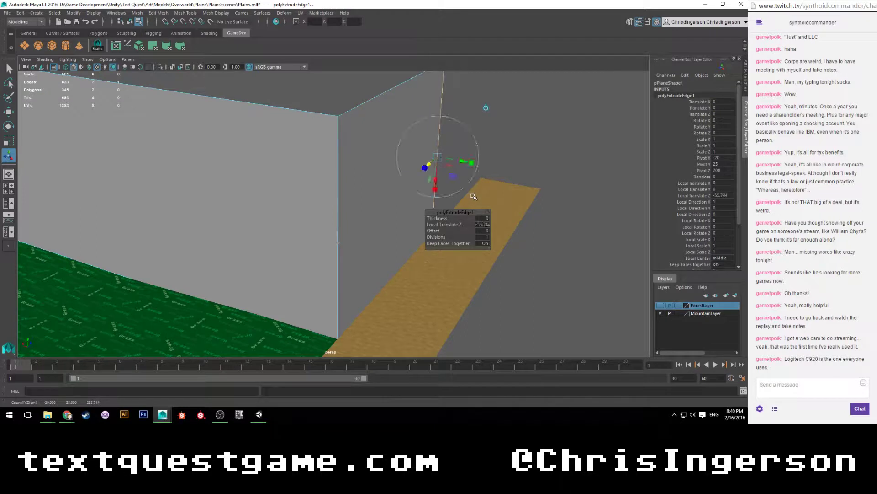
drag(430, 164, 488, 183)
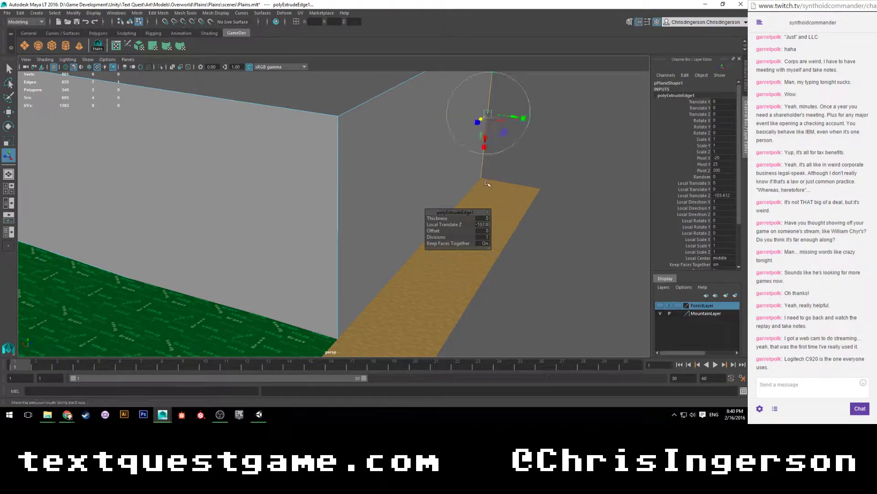
Extrude the wall's new end edge across the far end of the sand path, with a Local Translate Z of 20.
alt+middle_drag(439, 176, 109, 305)
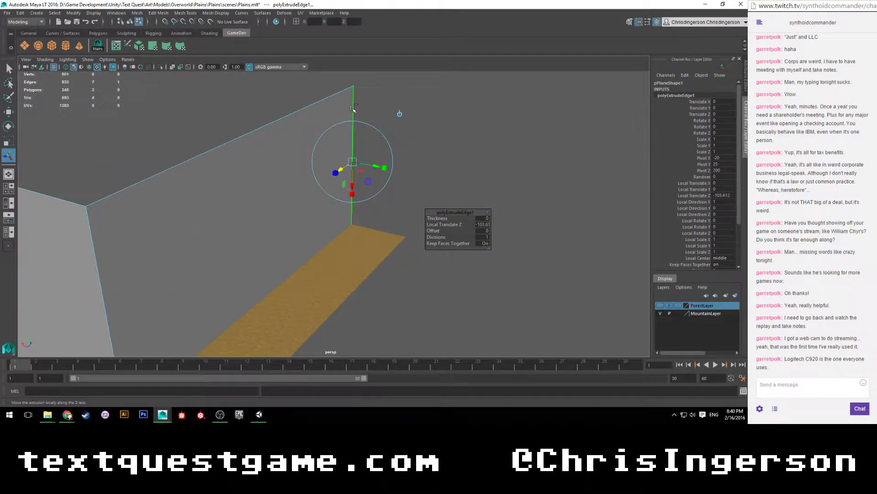
alt+drag(380, 252, 319, 256)
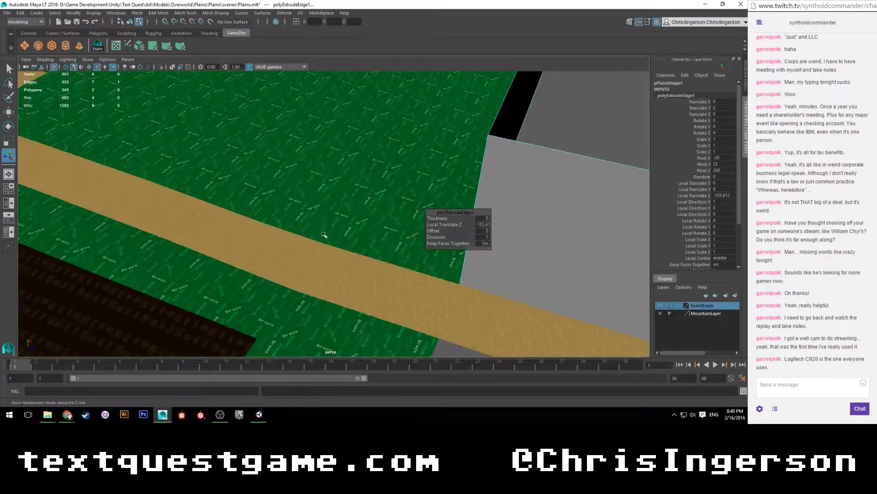
scroll(338, 260, down, 5)
alt+middle_drag(351, 261, 168, 197)
alt+drag(168, 197, 232, 229)
shift+right_click(237, 213)
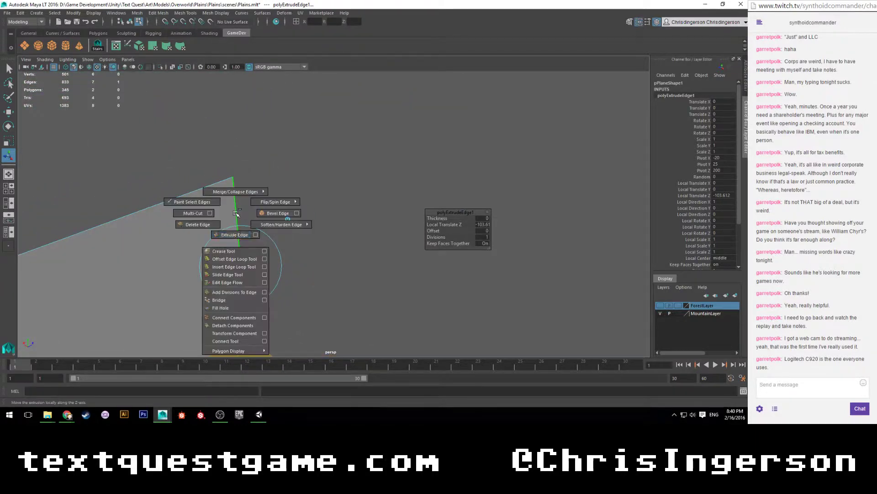
click(233, 234)
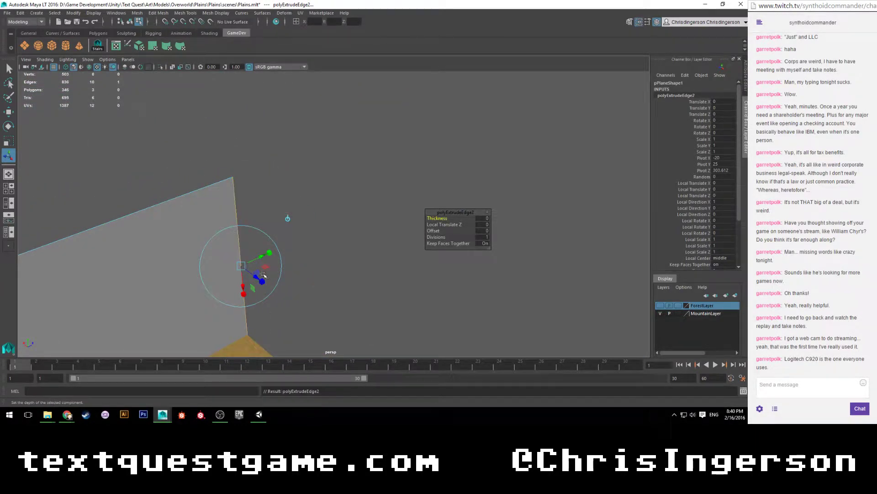
alt+drag(261, 298, 318, 320)
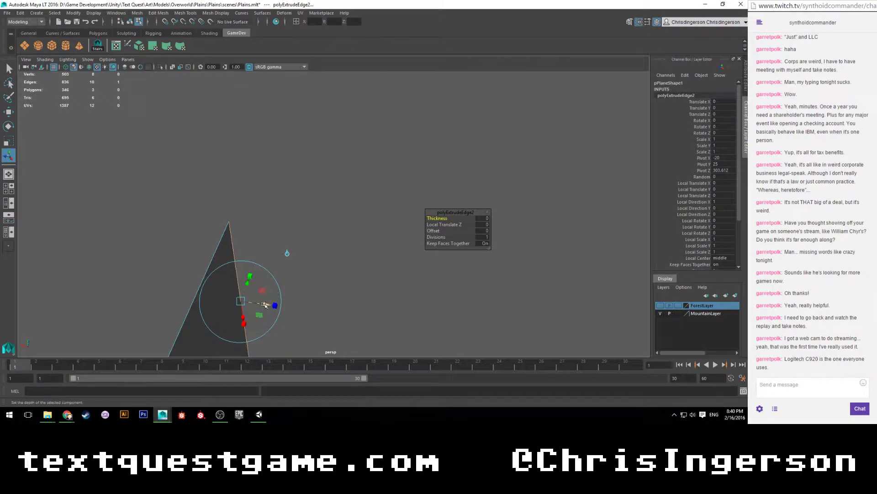
drag(266, 303, 313, 311)
alt+middle_drag(316, 312, 276, 232)
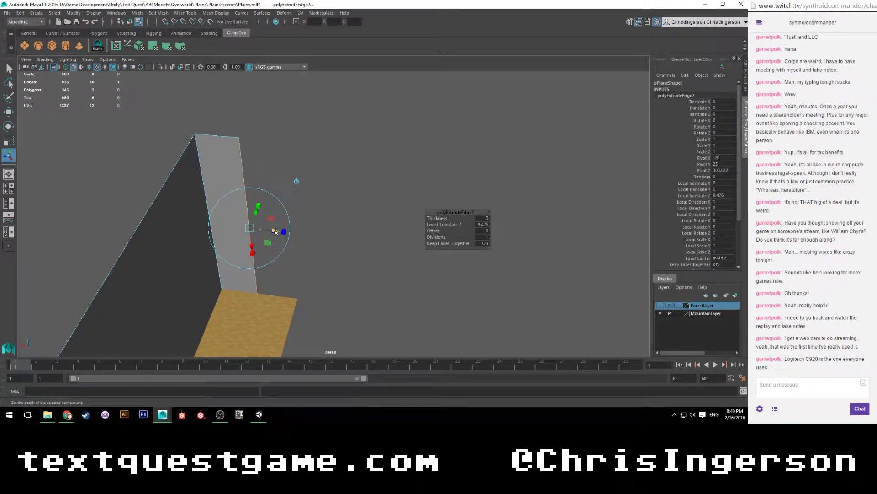
drag(274, 231, 338, 242)
Extrude the end edge back along the other side of the sand path to line up with the grass ground's border.
shift+right_click(295, 177)
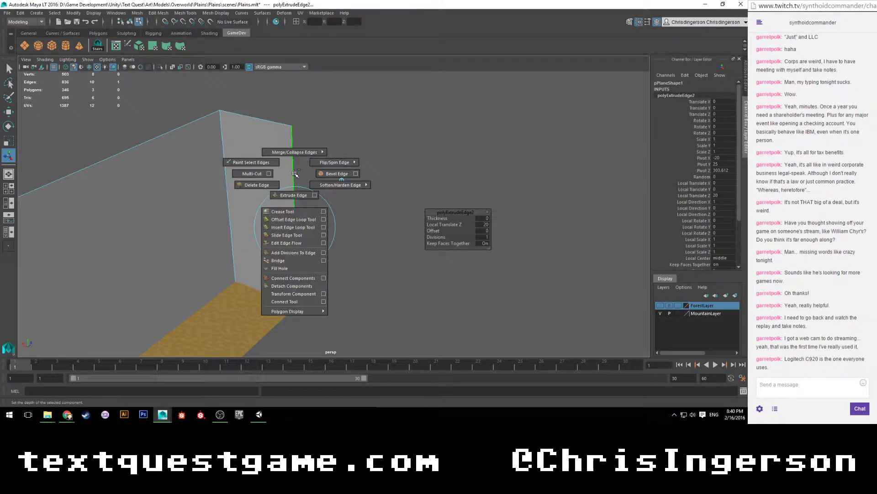
click(293, 198)
drag(279, 238, 199, 239)
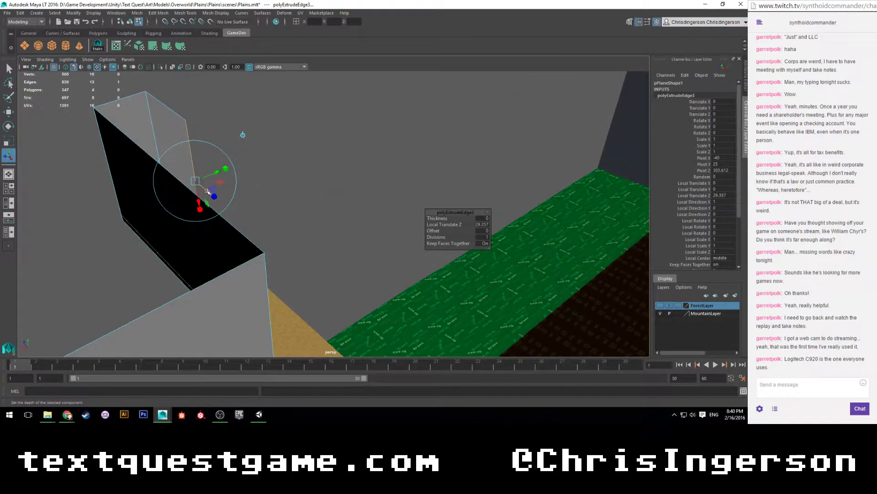
drag(207, 191, 367, 319)
Extrude the end edge along the grass border to the corner at the mountain wall, with a Local Translate Z of -160.
shift+right_drag(289, 176, 291, 200)
drag(273, 227, 293, 226)
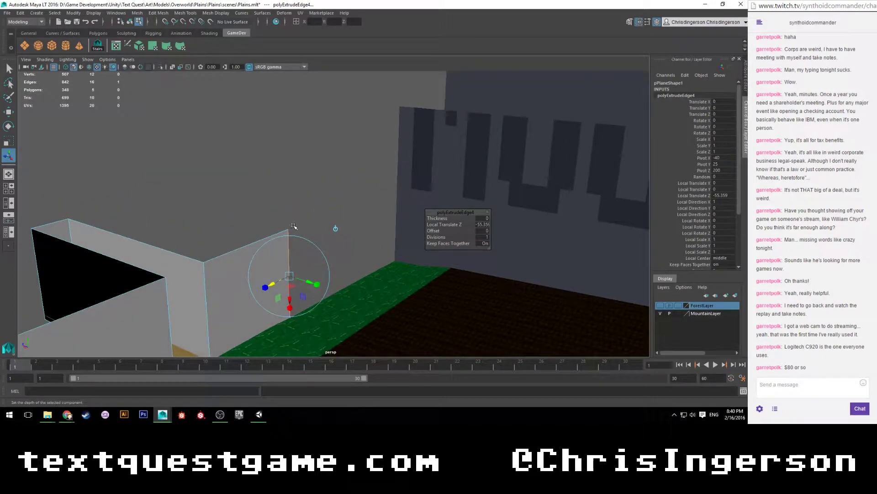
drag(275, 282, 204, 238)
Examine the corner where the extruded wall meets the grass and mountain wall from several angles, and clear the edge selection.
scroll(376, 271, up, 2)
scroll(205, 233, up, 2)
scroll(327, 225, up, 5)
alt+middle_drag(204, 213, 276, 235)
scroll(274, 233, up, 2)
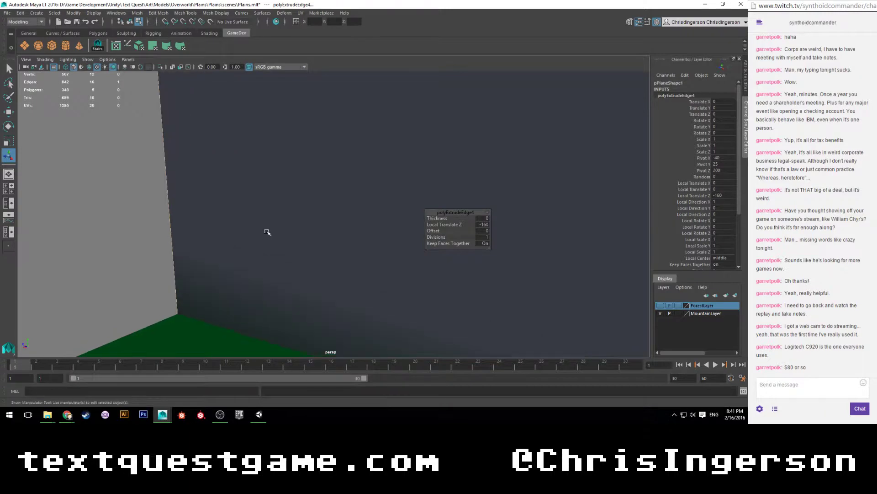
alt+drag(268, 231, 220, 235)
scroll(220, 235, down, 5)
scroll(313, 212, down, 5)
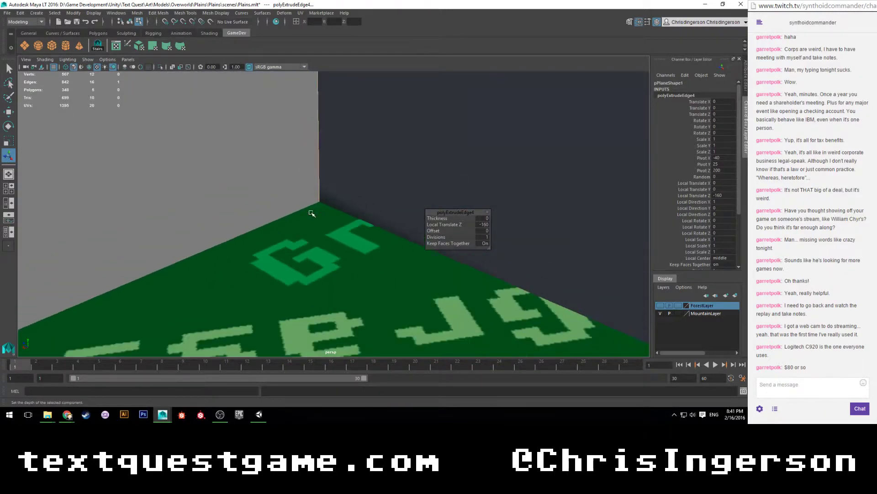
alt+drag(159, 223, 258, 222)
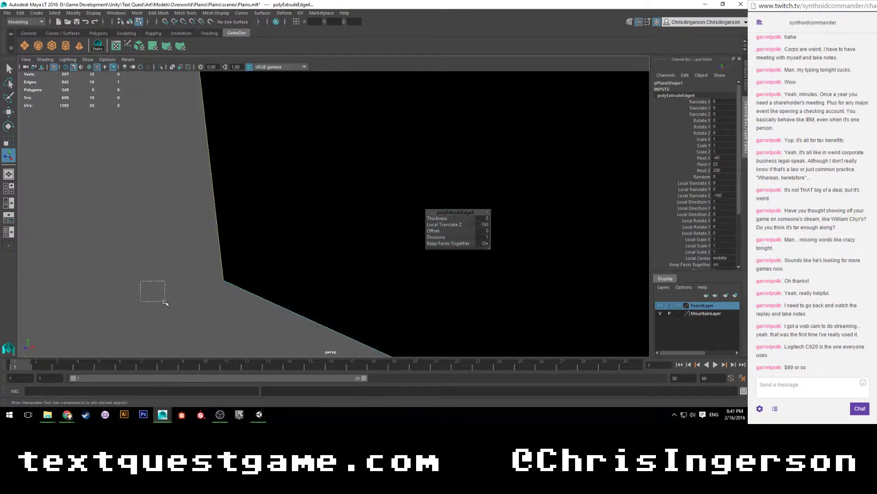
drag(165, 303, 166, 303)
alt+drag(235, 293, 288, 173)
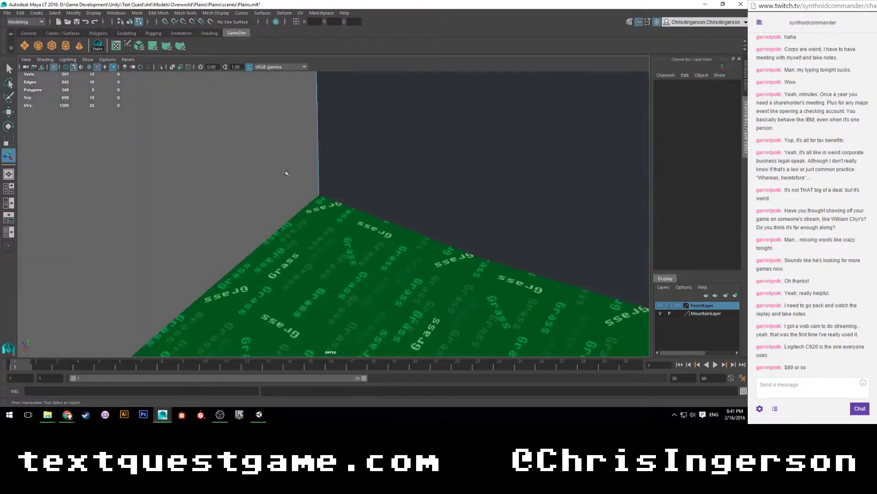
alt+middle_drag(288, 173, 292, 295)
alt+drag(292, 294, 293, 242)
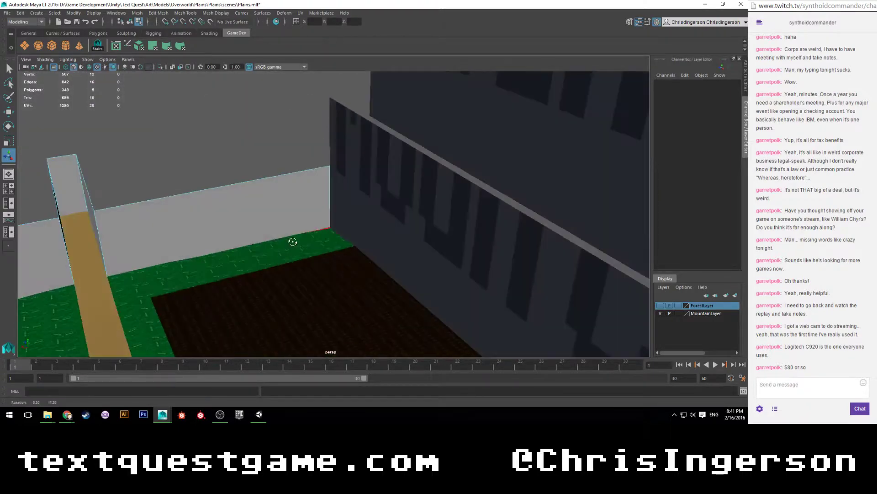
Extrude the vertical end edge of the low boundary wall about 955.6 units along the open side of the grass.
alt+drag(238, 241, 280, 182)
click(293, 206)
shift+right_click(279, 183)
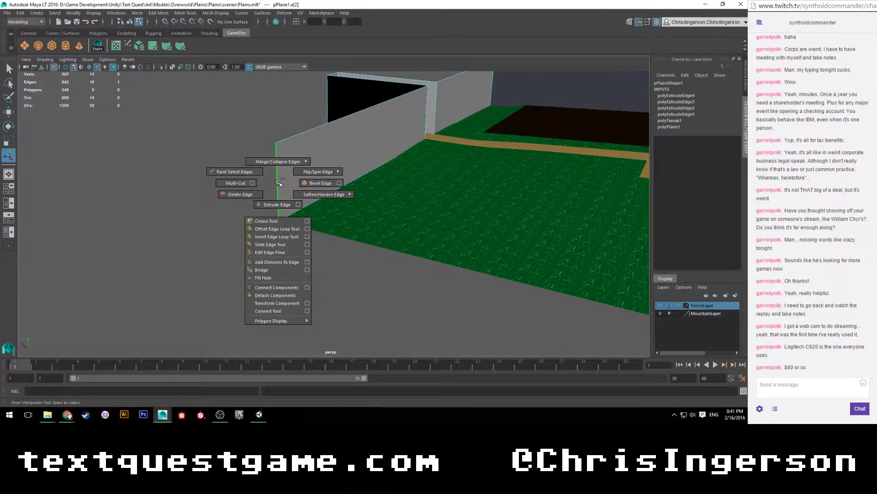
shift+right_drag(279, 183, 283, 212)
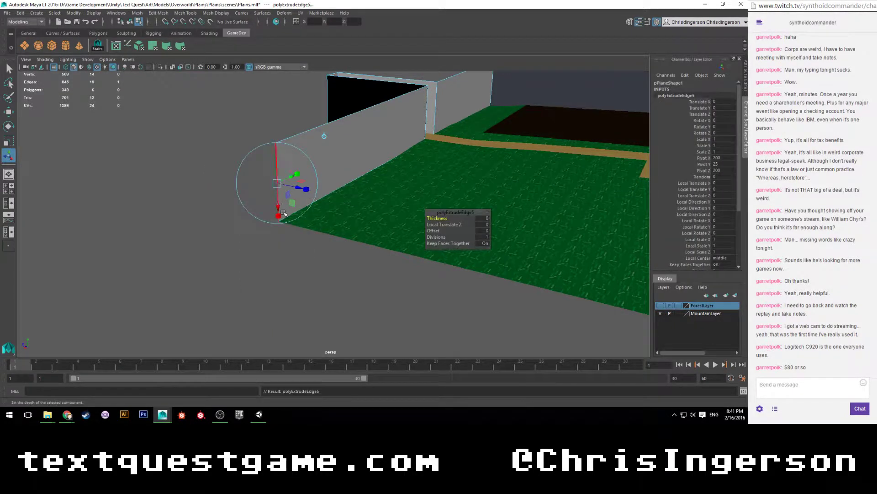
drag(297, 189, 519, 156)
alt+middle_drag(464, 176, 313, 254)
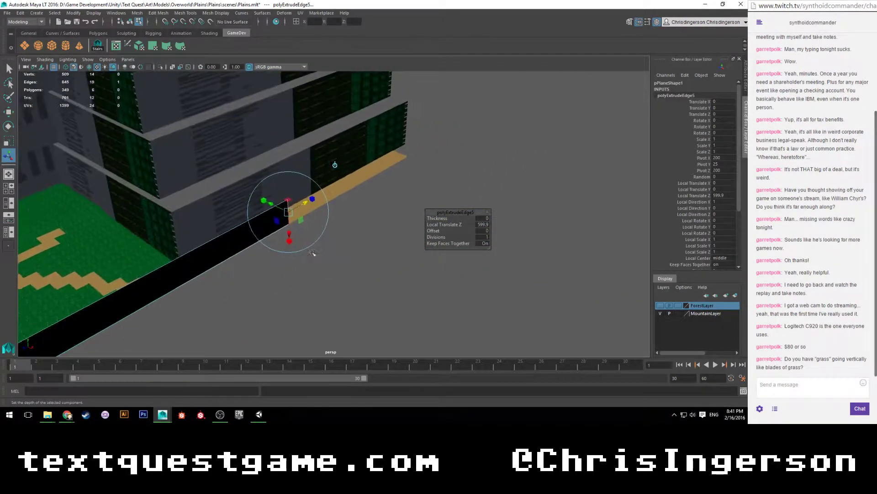
scroll(314, 254, up, 3)
drag(281, 202, 328, 272)
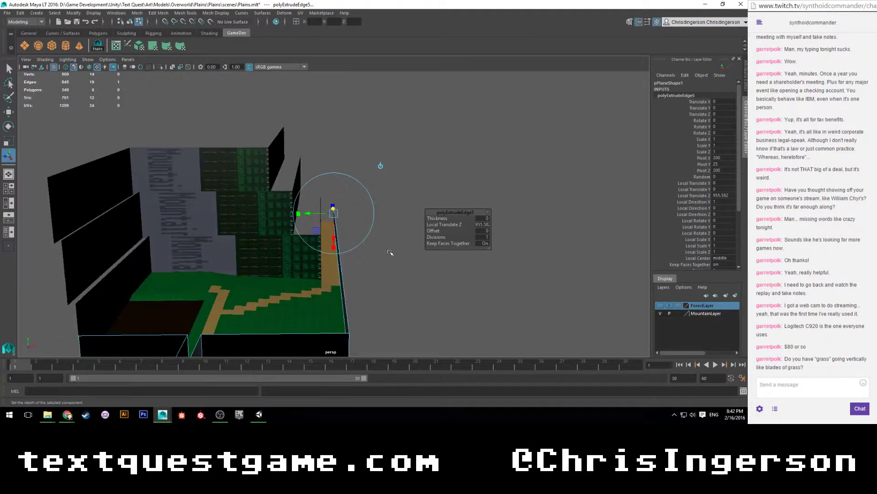
click(390, 248)
Check the new wall's far corner against the forest by turning ForestLayer's visibility on and off again.
scroll(320, 274, up, 10)
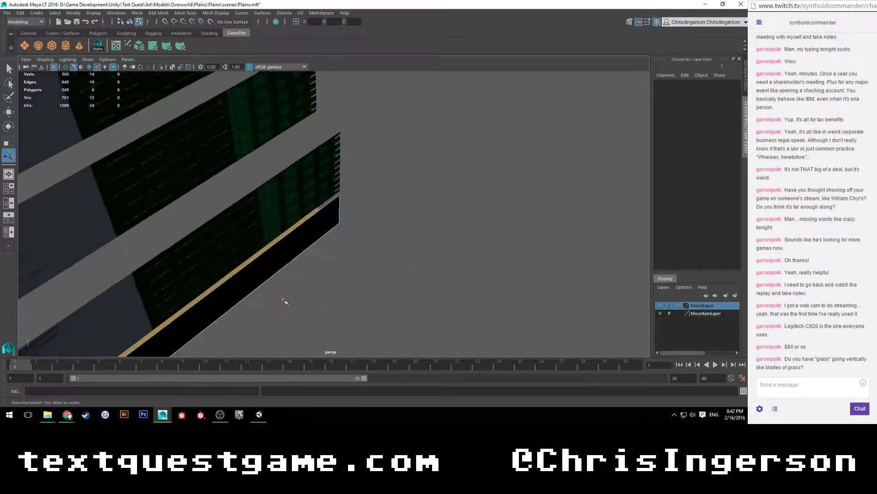
alt+drag(285, 301, 347, 219)
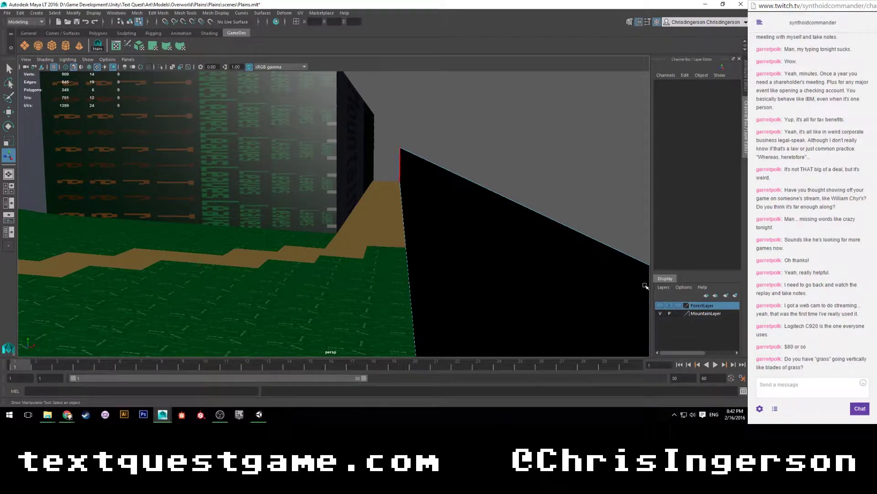
click(659, 305)
alt+right_drag(568, 284, 409, 201)
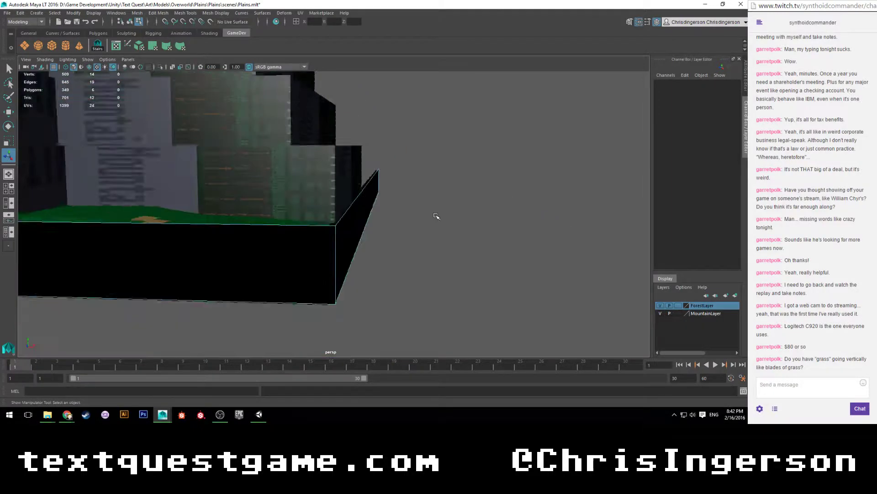
scroll(407, 198, up, 5)
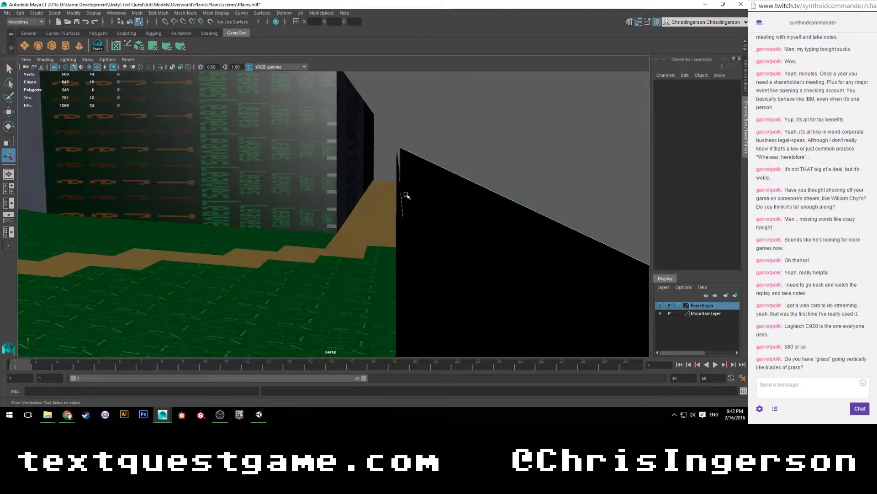
click(661, 306)
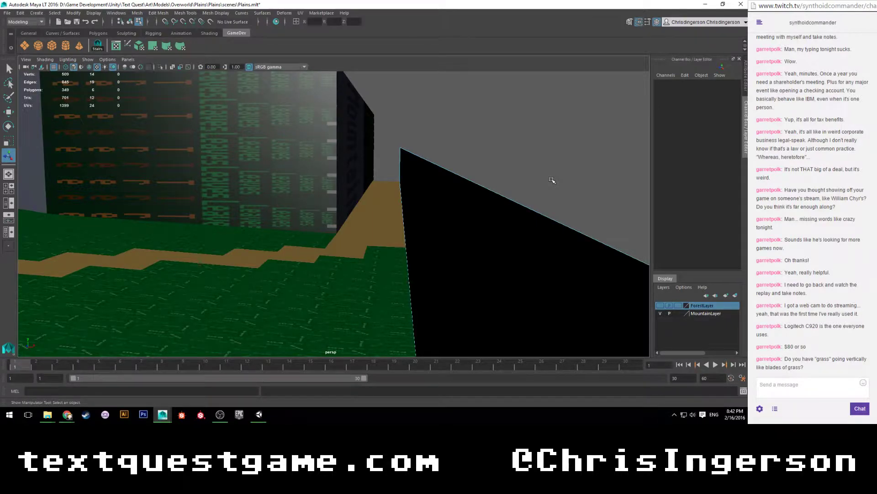
Open the Hypershade and review the material types available for creation.
alt+middle_drag(285, 232, 322, 134)
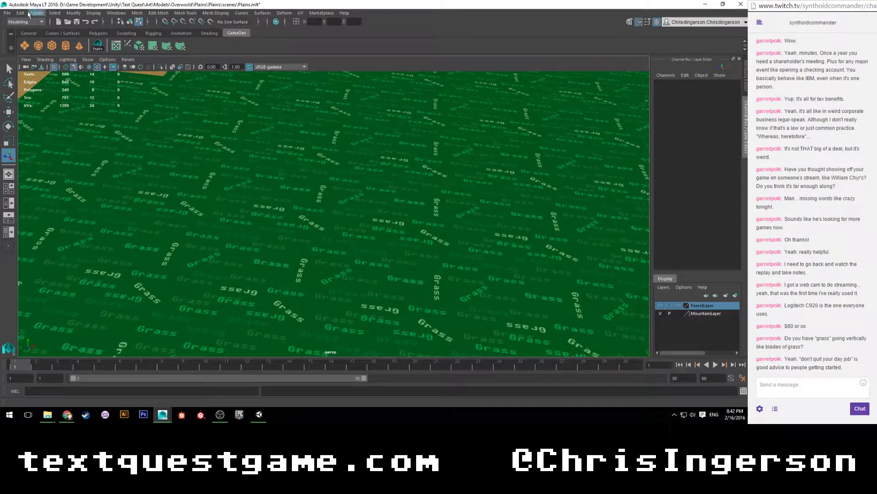
click(275, 22)
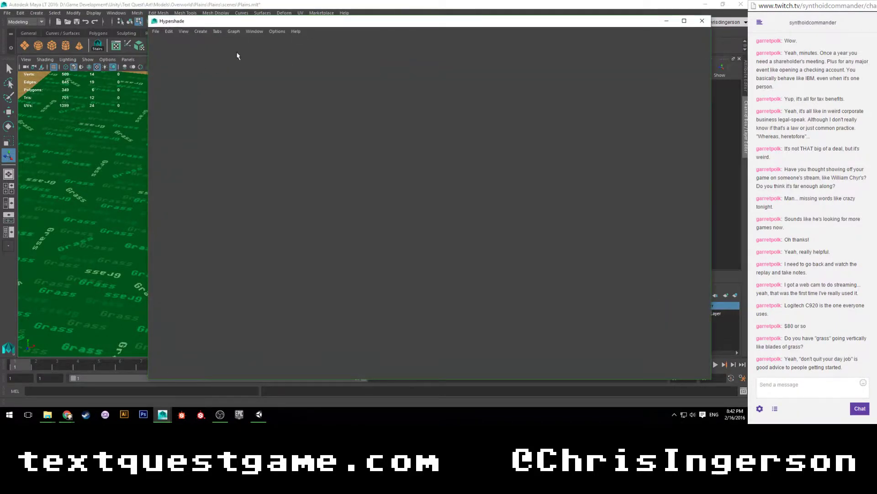
click(202, 32)
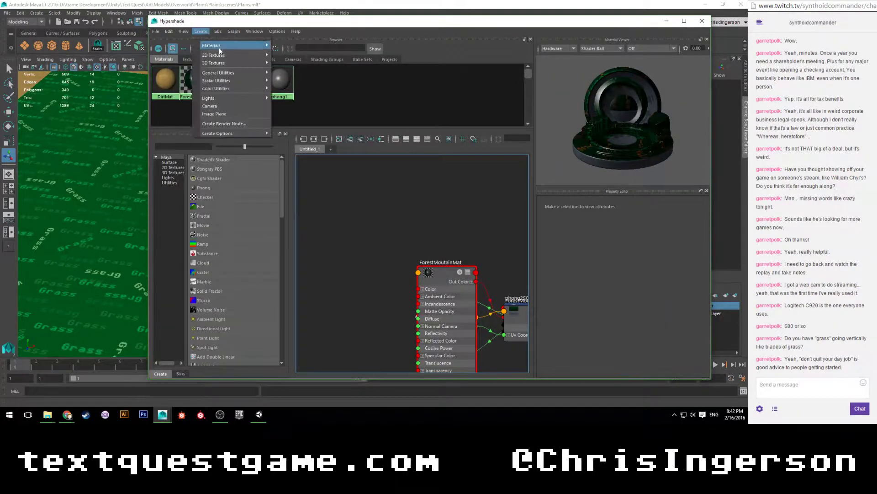
mouse_move(221, 45)
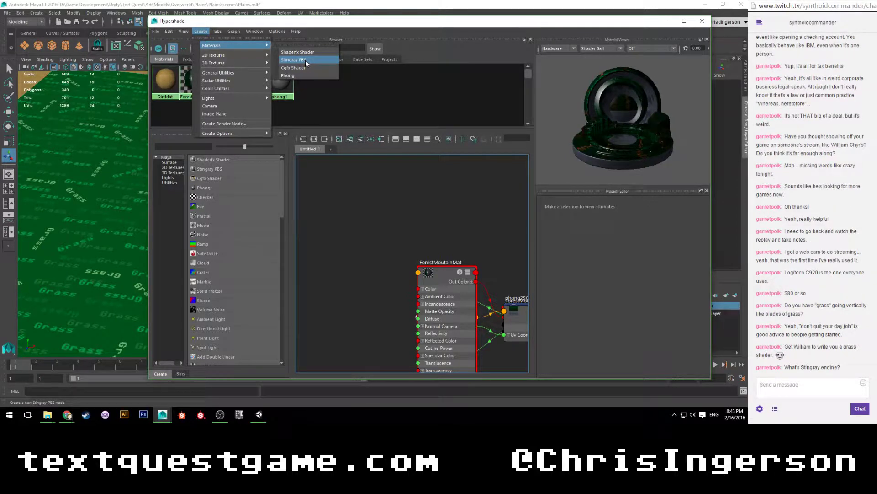
click(370, 87)
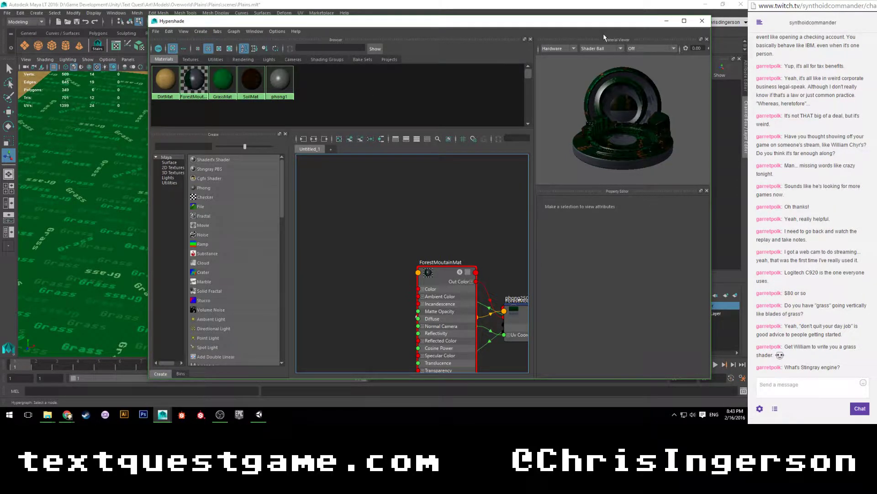
Close the Hypershade and save the scene.
click(695, 23)
scroll(418, 212, down, 5)
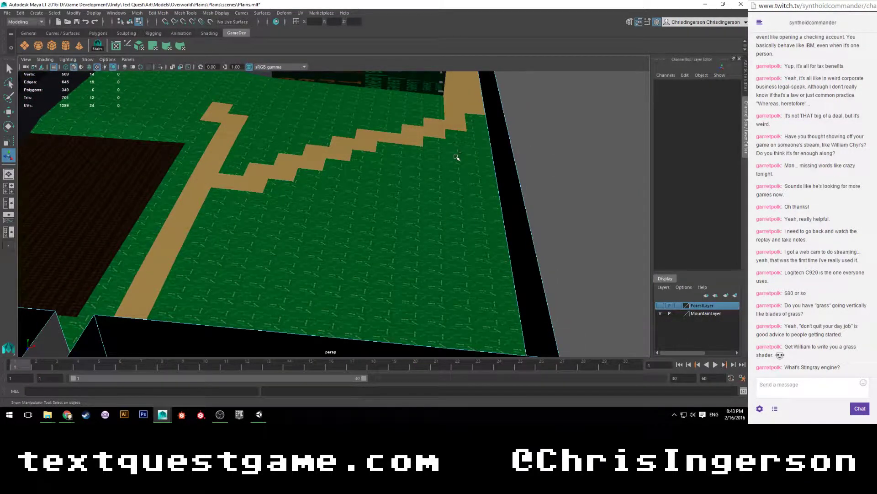
key(ctrl+s)
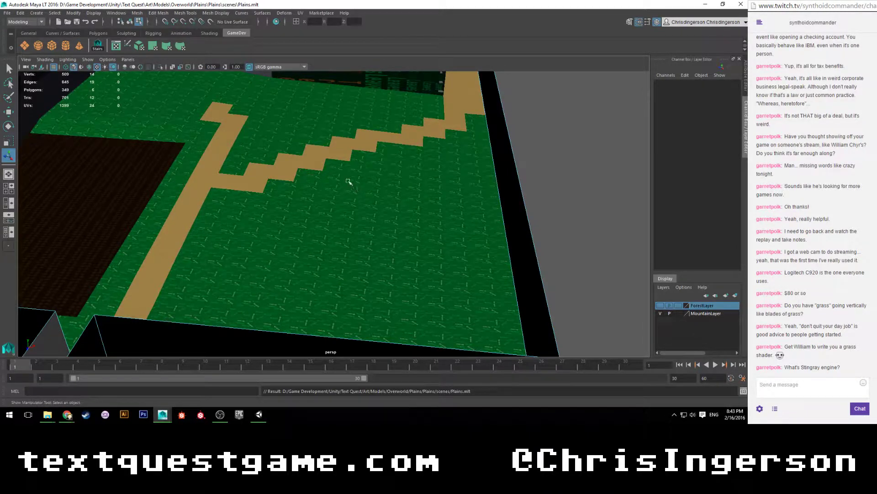
Examine the grass ground, dirt paths, soil patch and surrounding walls from several angles.
alt+drag(341, 179, 258, 135)
alt+middle_drag(258, 135, 357, 213)
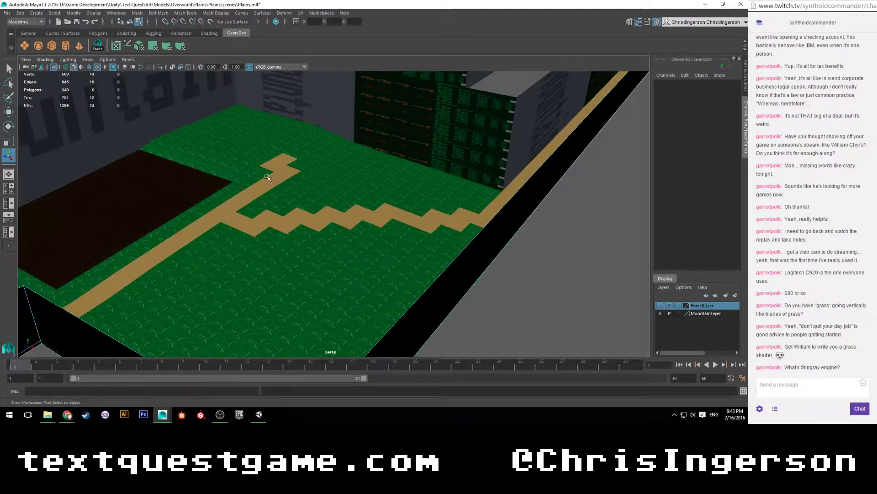
scroll(272, 179, up, 5)
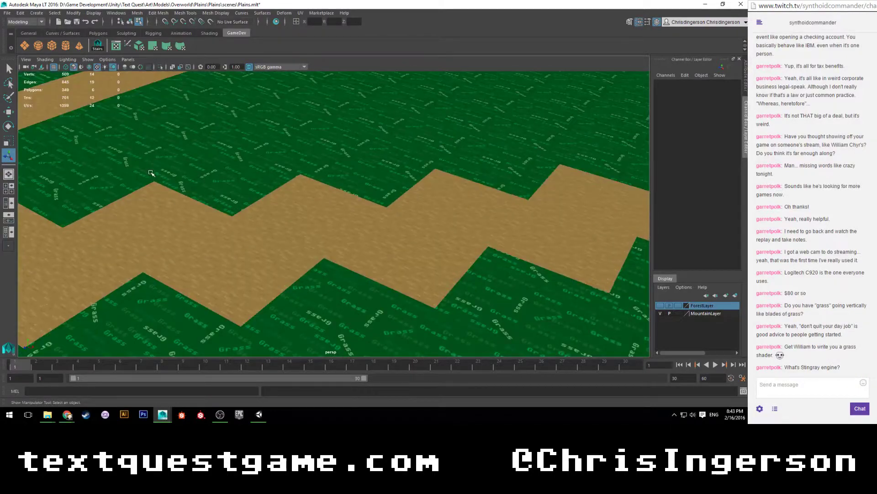
scroll(151, 176, down, 4)
scroll(405, 191, down, 3)
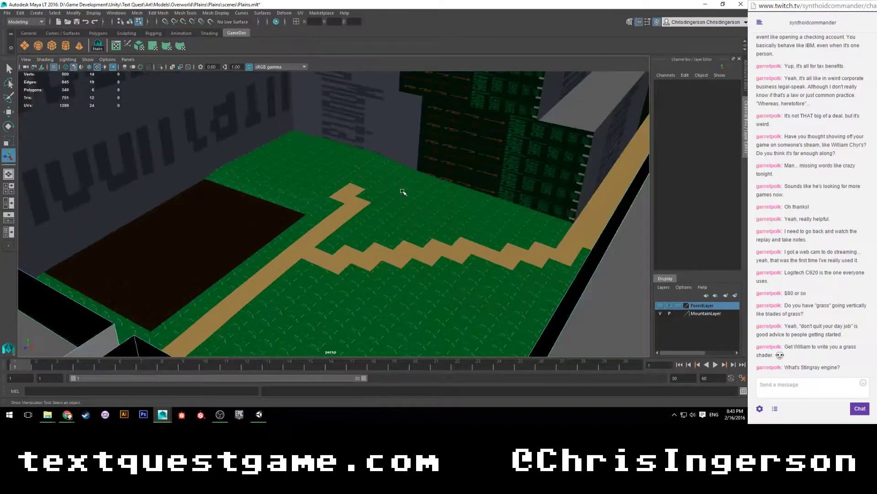
alt+middle_drag(414, 214, 345, 224)
alt+drag(345, 224, 412, 236)
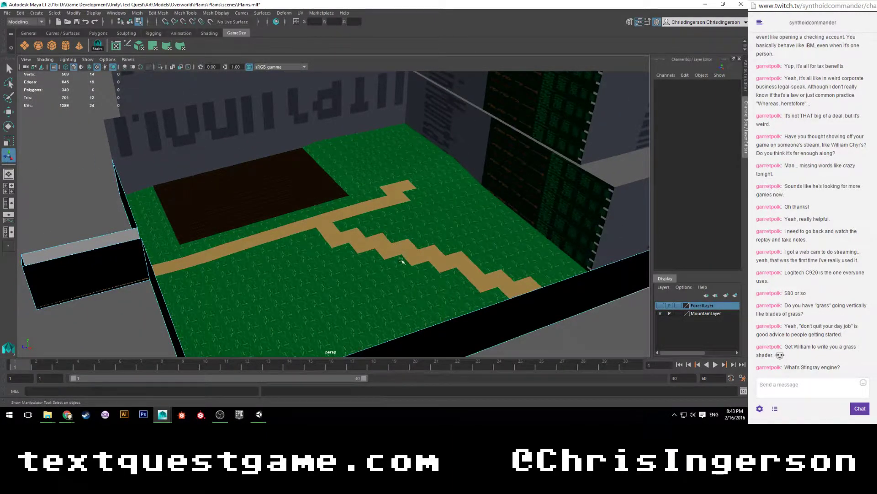
alt+drag(403, 260, 343, 248)
scroll(333, 260, up, 6)
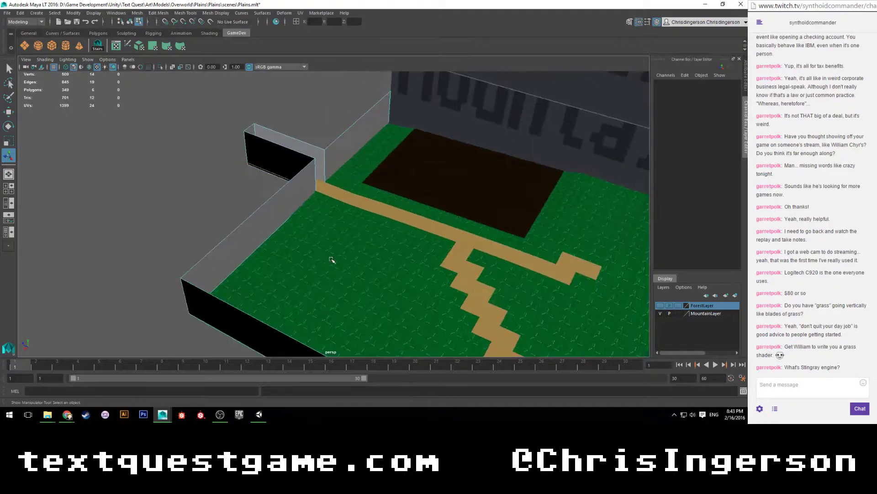
scroll(327, 249, down, 4)
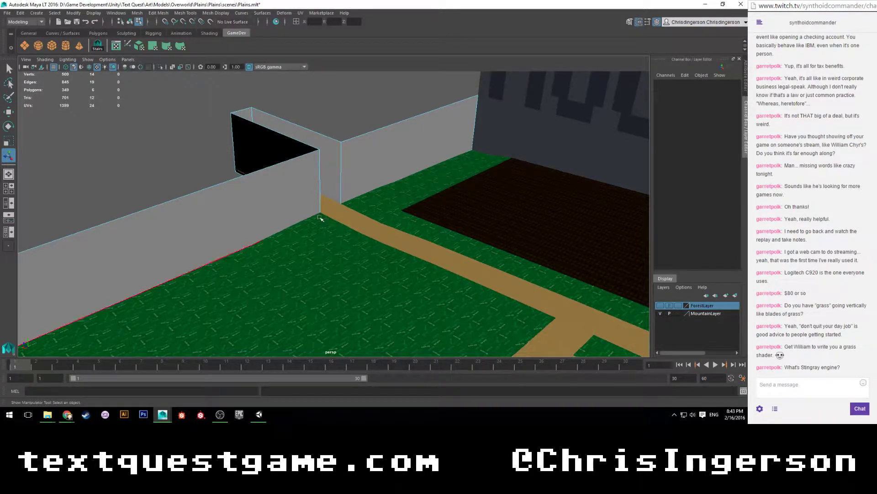
Select the whole low boundary wall in object mode, assign the existing ForestMoutainMat material to it, and clear the selection.
alt+drag(320, 218, 295, 196)
right_drag(294, 196, 306, 189)
click(291, 193)
scroll(291, 193, up, 4)
scroll(291, 193, up, 2)
right_drag(290, 157, 338, 349)
scroll(286, 257, down, 4)
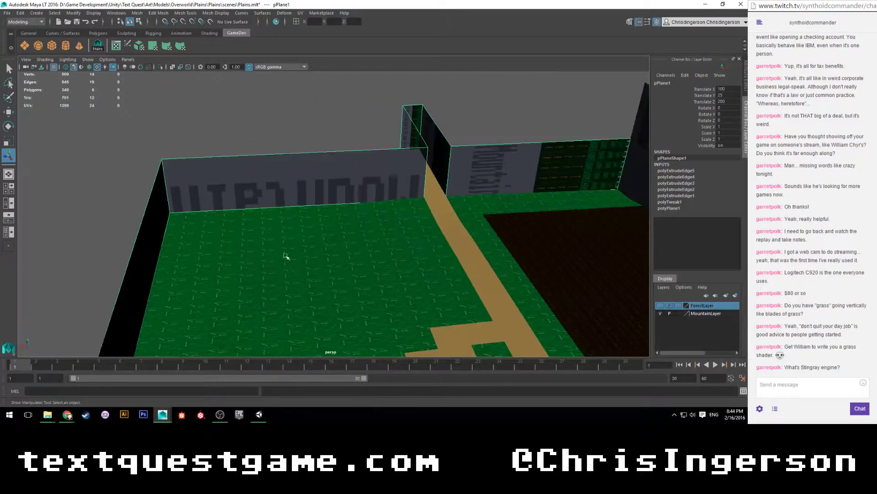
click(257, 128)
Examine how the mountain and forest texture is laid out on the boundary wall's faces from several angles.
alt+drag(269, 146, 446, 251)
scroll(441, 242, up, 5)
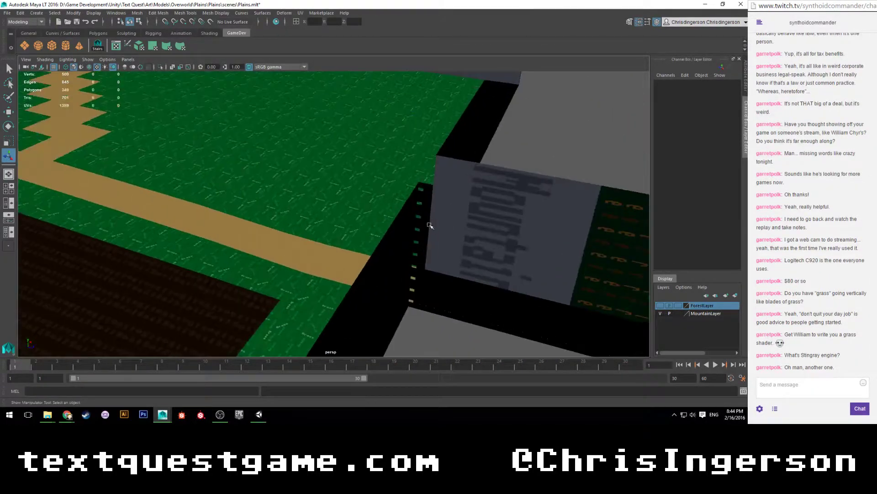
alt+middle_drag(431, 225, 250, 261)
scroll(300, 249, up, 1)
scroll(300, 248, down, 4)
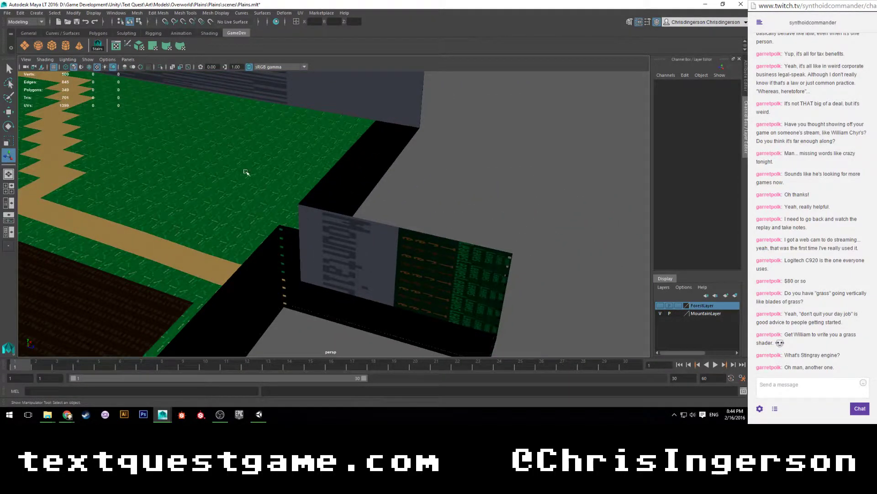
alt+drag(245, 172, 283, 240)
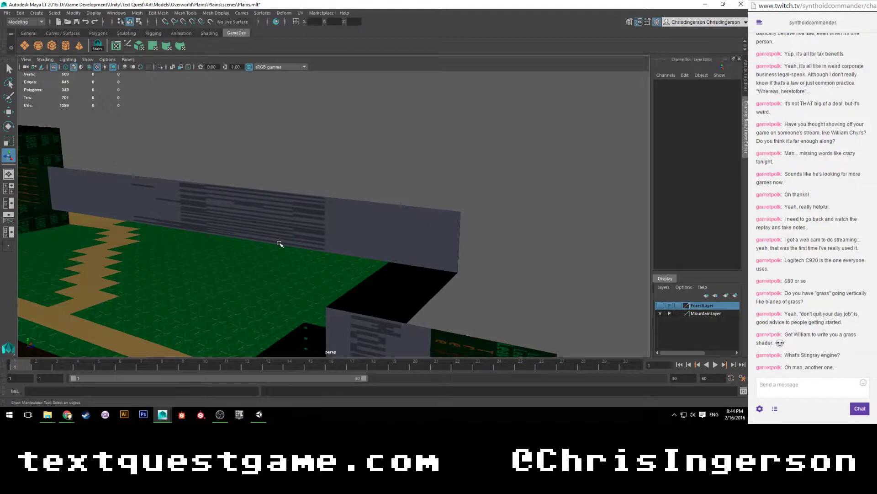
scroll(280, 244, up, 3)
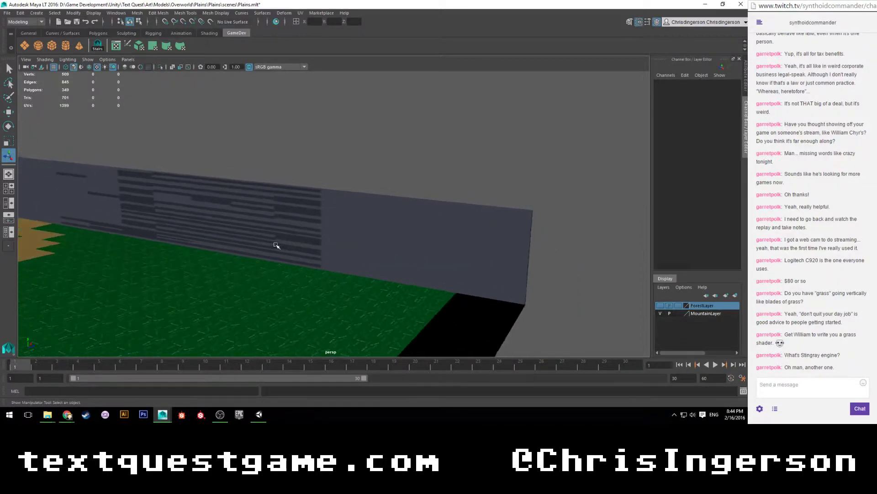
alt+drag(277, 245, 229, 205)
scroll(322, 197, down, 5)
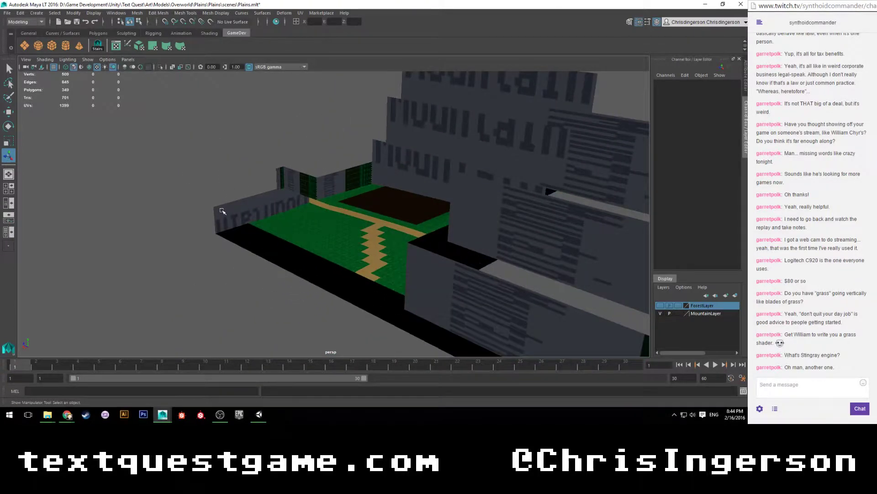
Apply automatic UV mapping to the low boundary wall and save the scene.
click(222, 219)
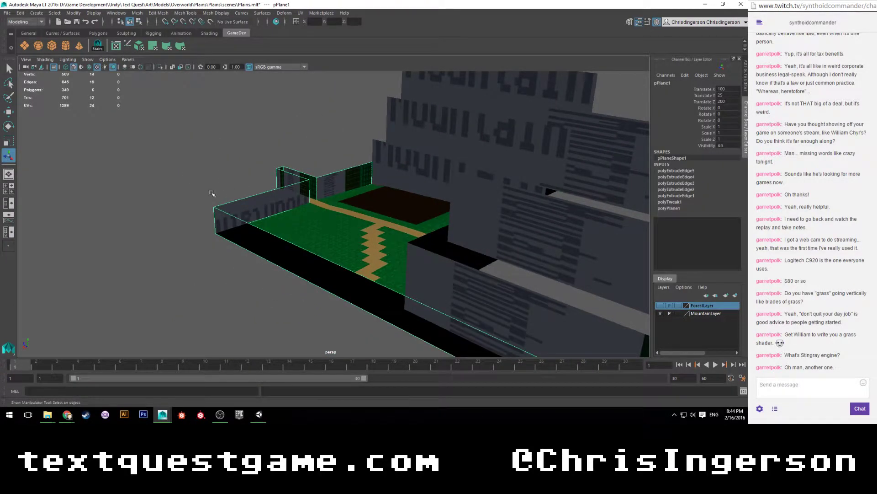
mouse_move(219, 192)
alt+mouse_down()
mouse_move(235, 194)
mouse_move(224, 189)
alt+mouse_up()
scroll(224, 190, down, 3)
scroll(251, 237, up, 5)
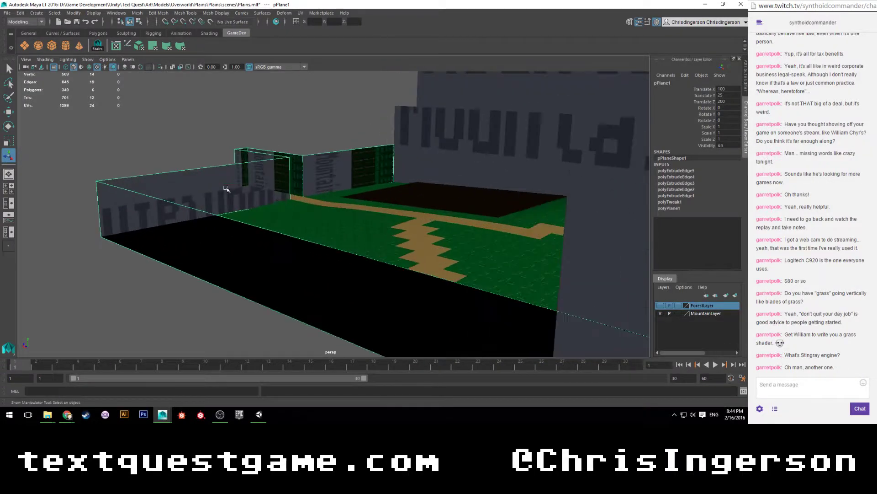
scroll(250, 243, up, 6)
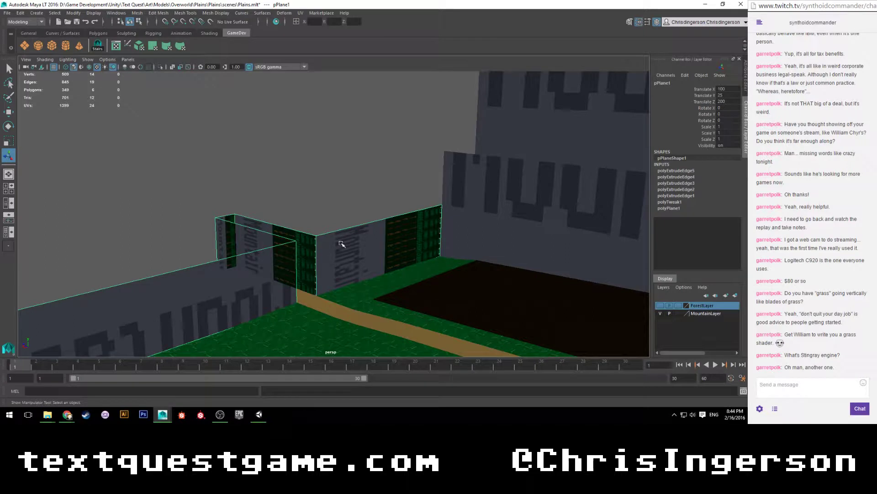
alt+drag(341, 244, 324, 236)
click(121, 46)
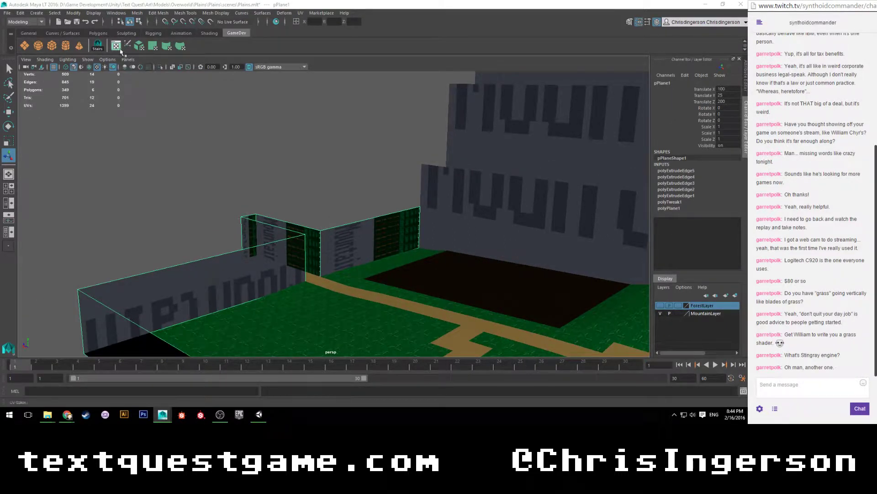
click(139, 46)
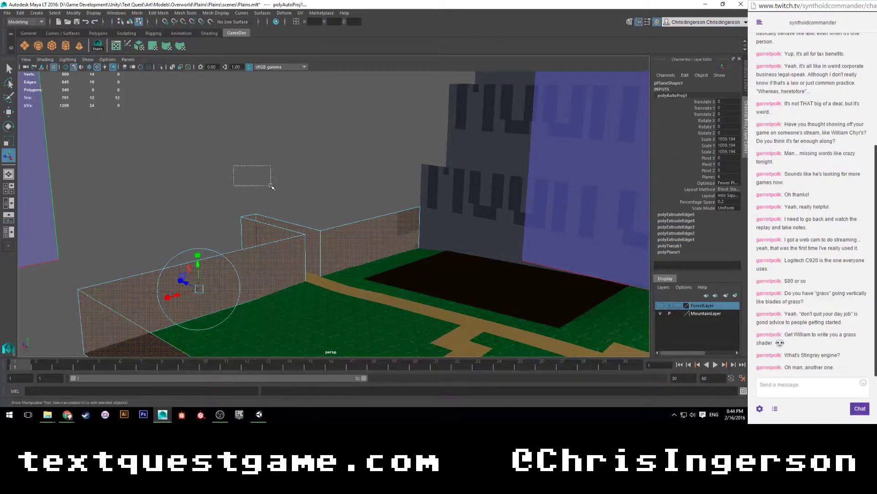
alt+drag(245, 172, 235, 202)
key(ctrl+s)
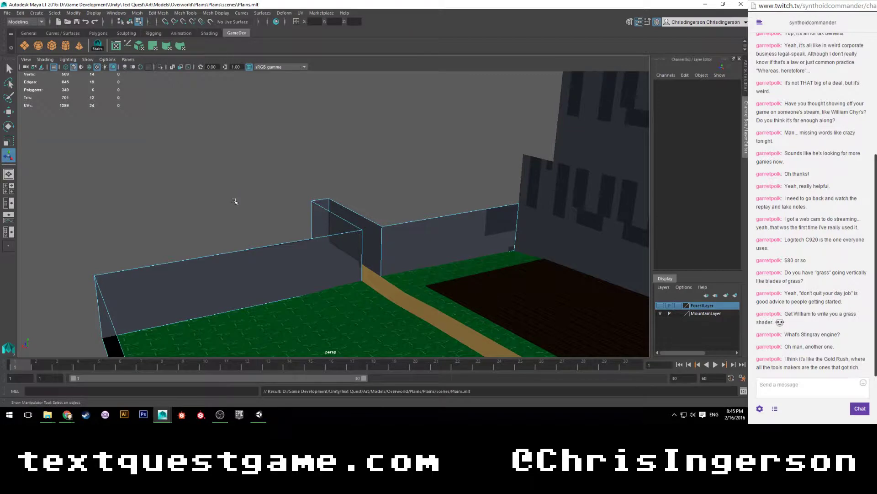
scroll(235, 201, up, 5)
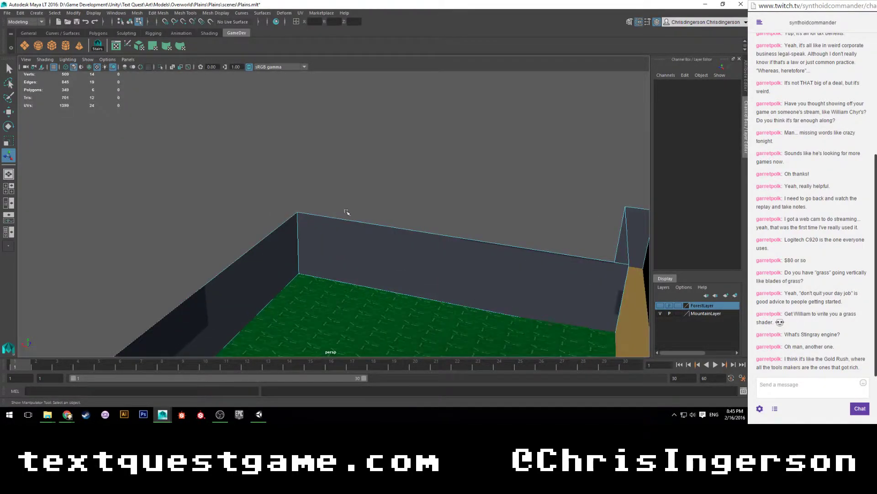
Select all of the low boundary wall's faces in the UV Editor.
alt+middle_drag(347, 214, 193, 177)
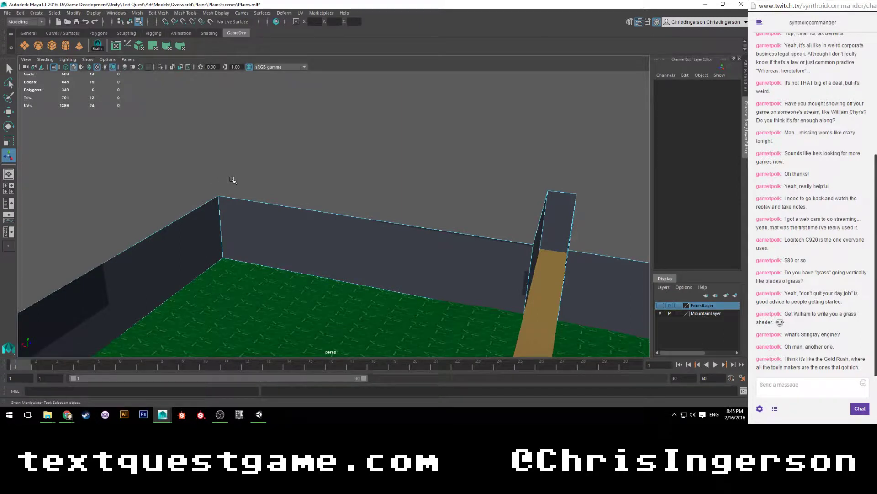
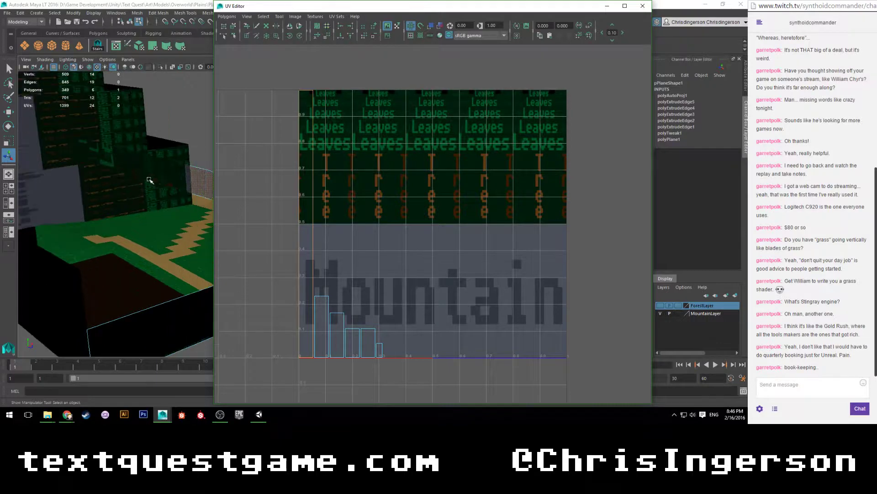
drag(139, 143, 155, 156)
scroll(155, 157, down, 3)
alt+middle_drag(158, 159, 138, 159)
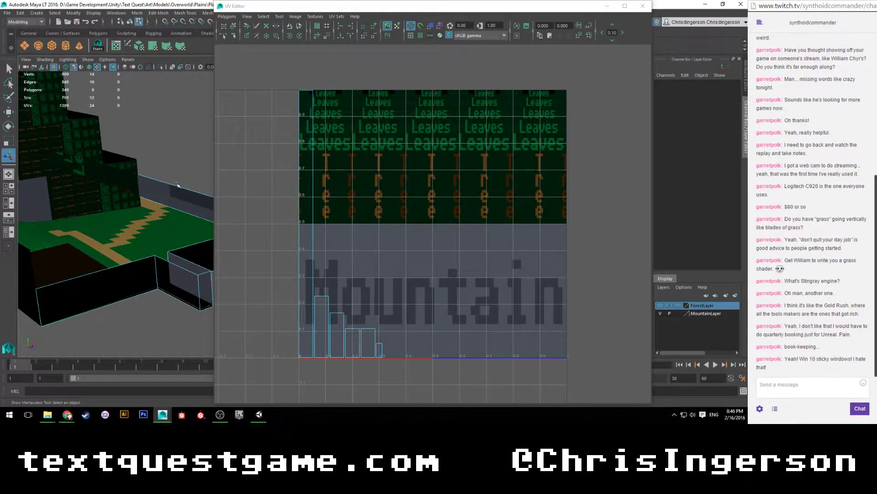
right_drag(310, 203, 311, 226)
drag(274, 227, 429, 343)
drag(404, 241, 447, 275)
drag(378, 226, 447, 276)
drag(374, 245, 447, 276)
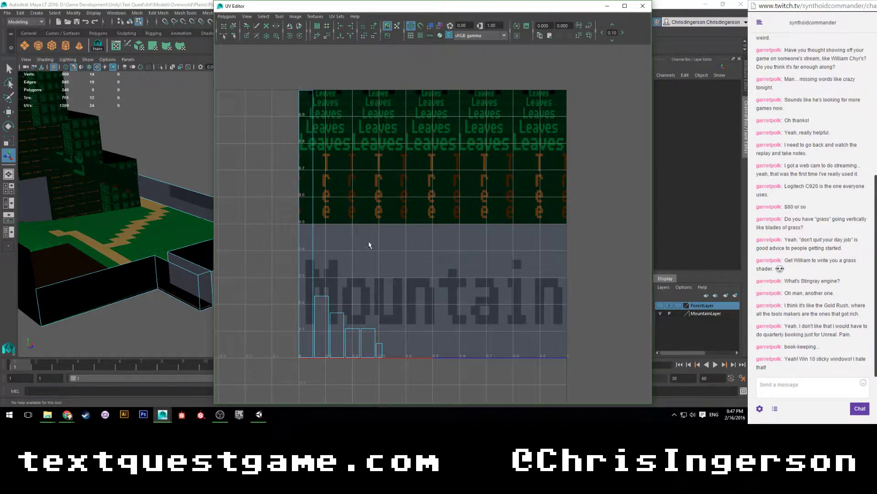
drag(286, 143, 456, 386)
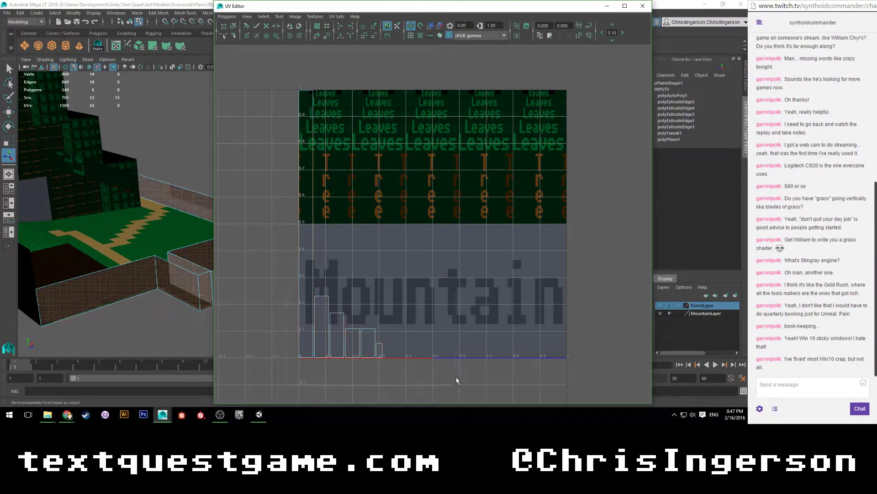
Copy the wall's UVs into a new UV set named LightMap and apply an automatic UV layout, clearing the selection.
click(227, 16)
mouse_move(256, 56)
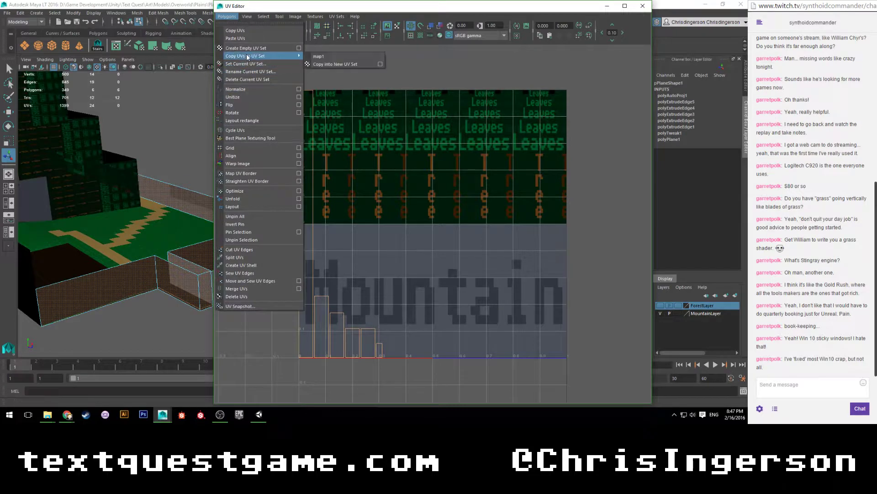
click(332, 64)
click(337, 16)
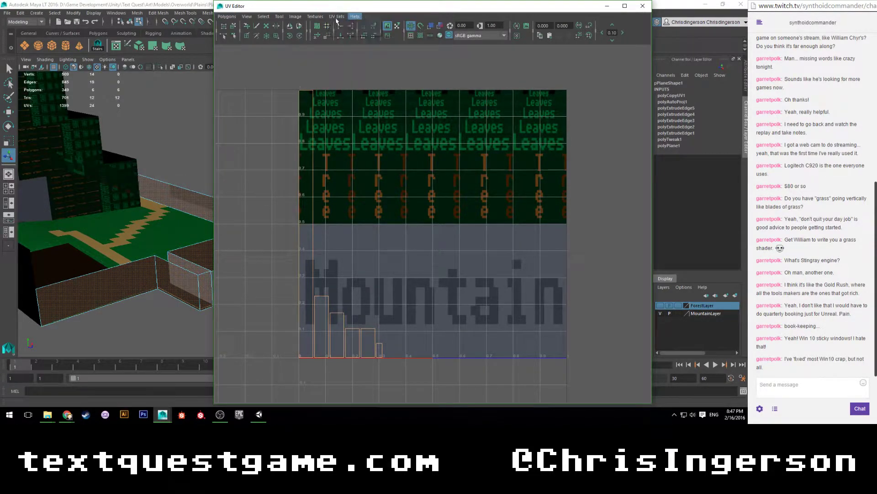
click(226, 16)
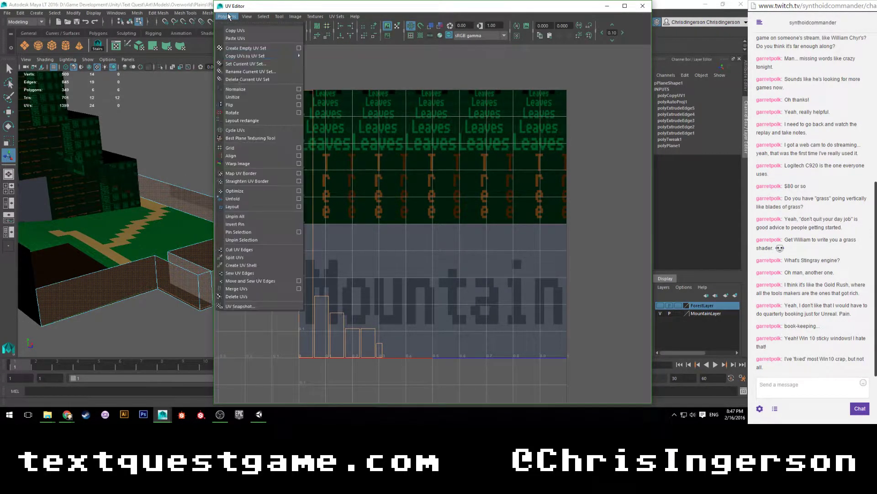
click(243, 207)
click(273, 280)
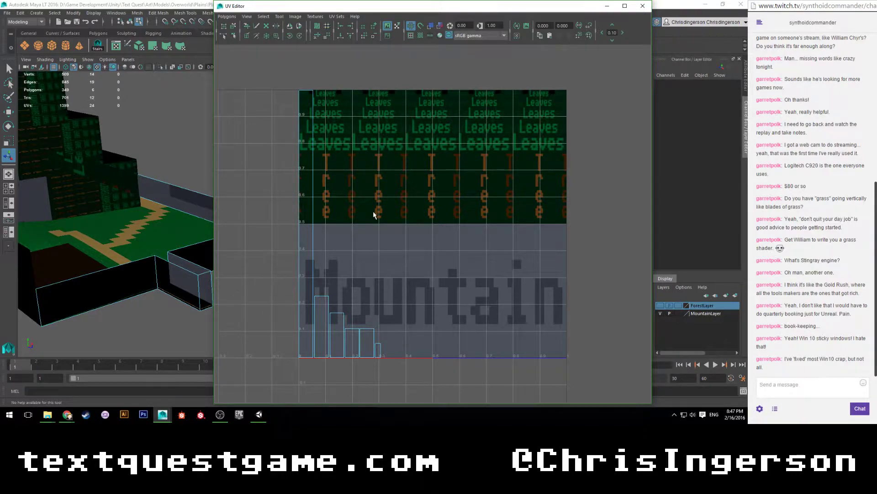
drag(350, 188, 399, 249)
Make map1 the active UV set of the boundary wall.
click(321, 19)
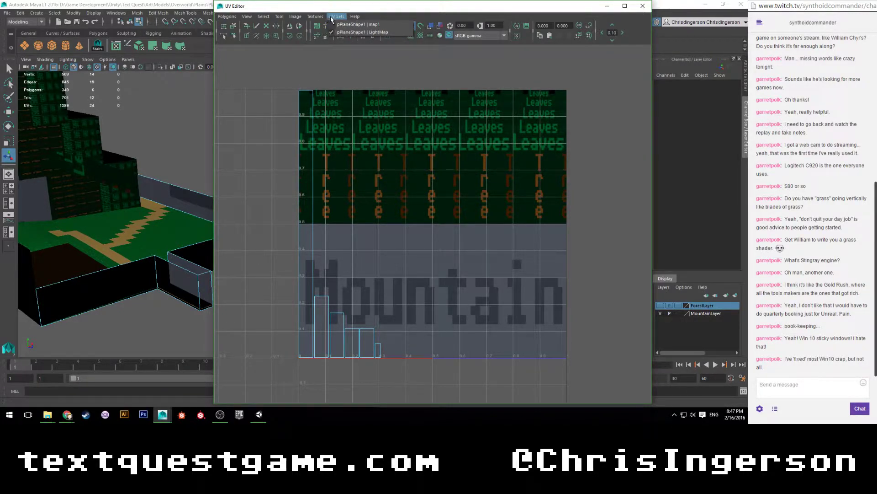
click(344, 25)
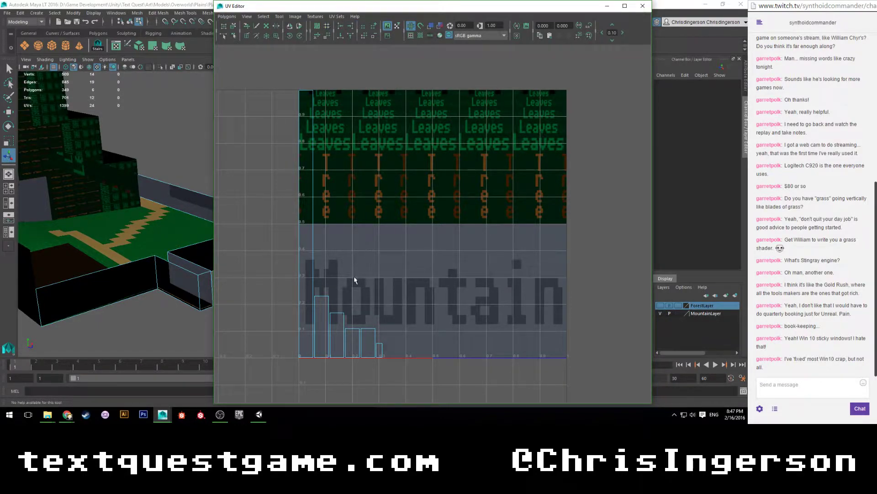
drag(340, 276, 381, 313)
drag(372, 309, 340, 270)
click(337, 16)
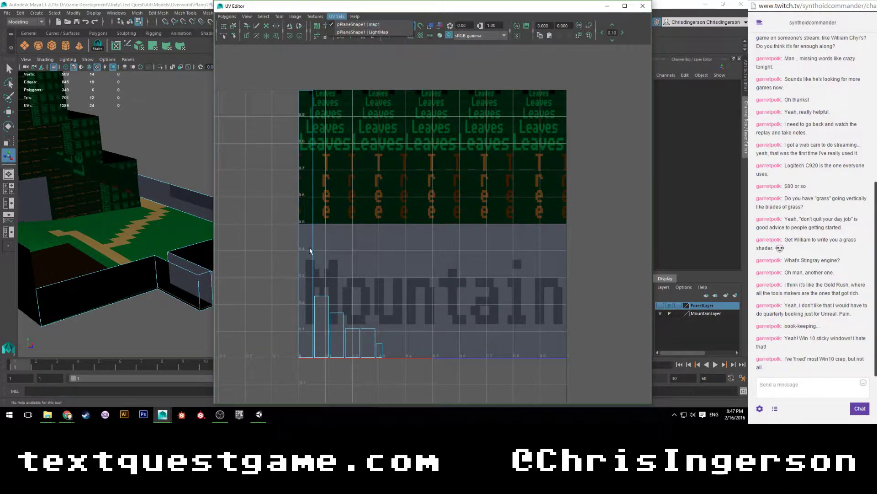
click(267, 224)
Rotate the full-height UV shell and the two next tallest shells of the wall to lie horizontally.
drag(267, 224, 405, 357)
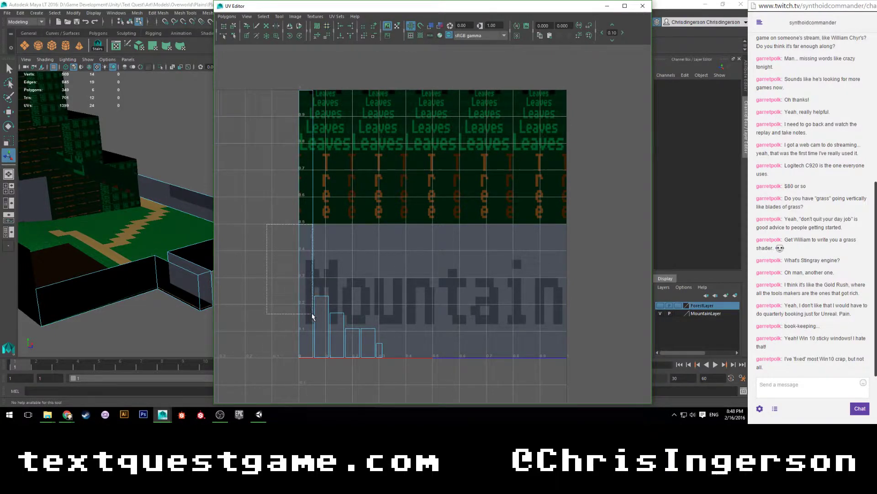
key(f)
alt+middle_drag(159, 181, 124, 201)
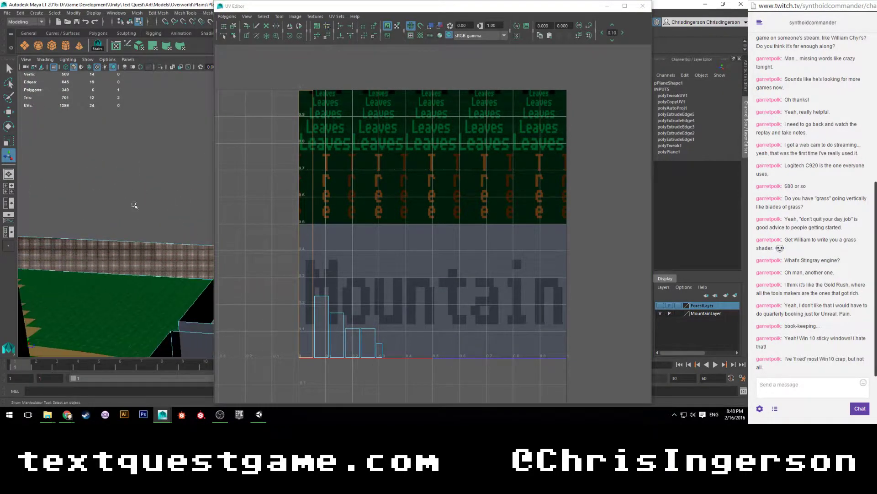
alt+drag(204, 197, 208, 239)
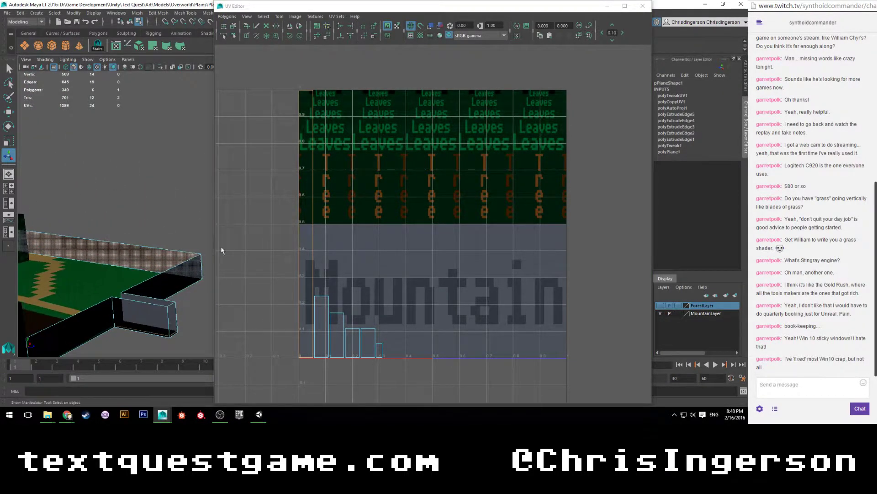
drag(263, 258, 303, 267)
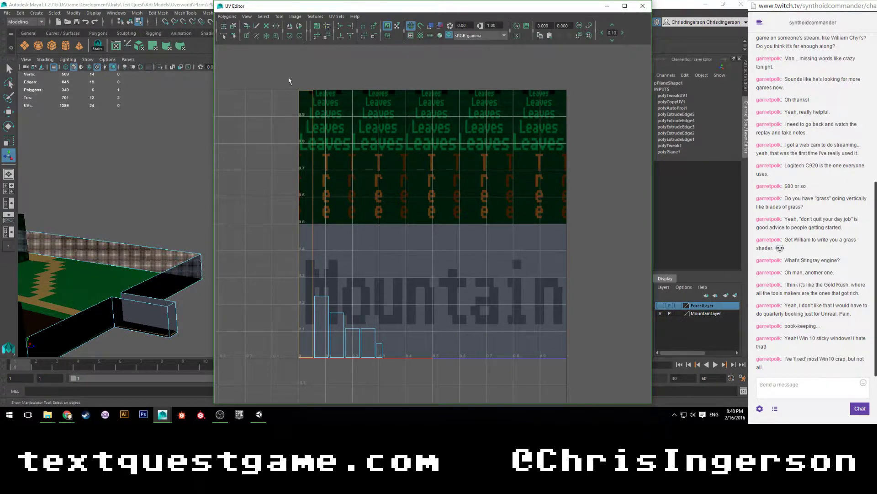
click(292, 36)
right_drag(321, 319, 295, 325)
drag(300, 310, 336, 340)
drag(300, 311, 333, 339)
click(289, 36)
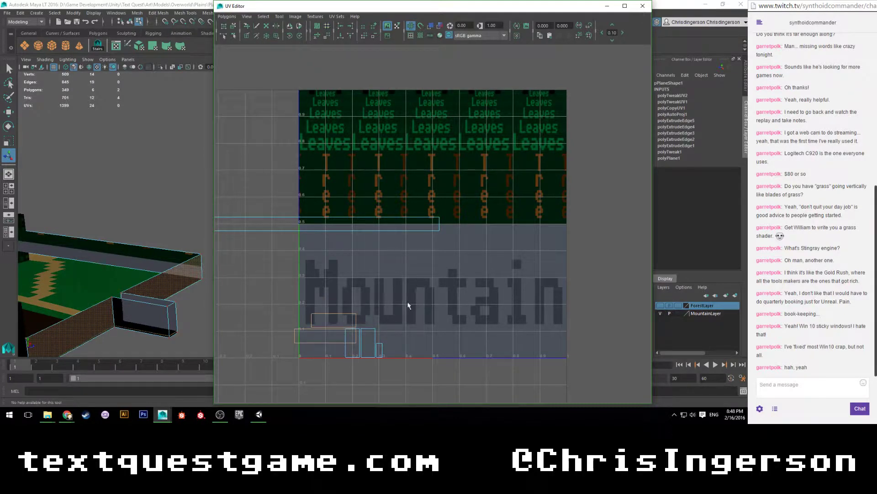
Move the two rotated shells left out of the way, and turn the next upright shell horizontal, shifting it left.
key(w)
drag(397, 328, 359, 328)
right_drag(354, 331, 354, 350)
click(355, 346)
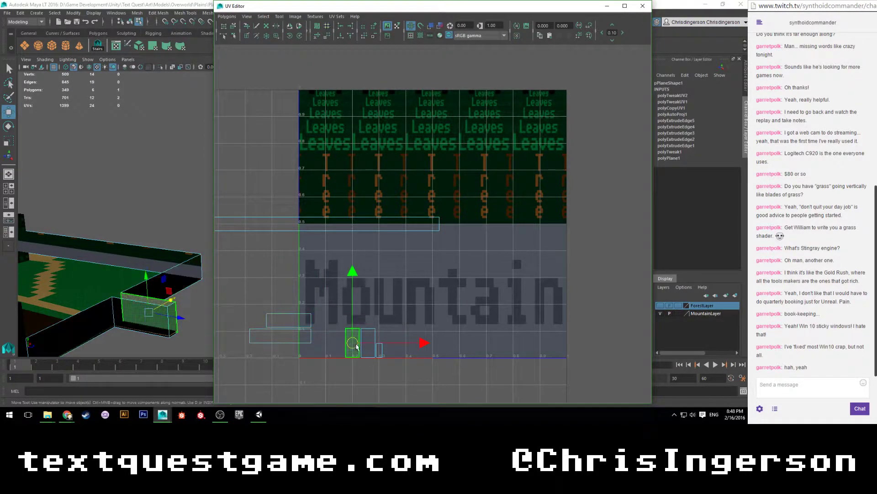
click(291, 37)
drag(393, 341, 369, 338)
Rotate the last large upright shell to horizontal beside its neighbour and raise the small end shell level with them.
right_drag(368, 332, 368, 352)
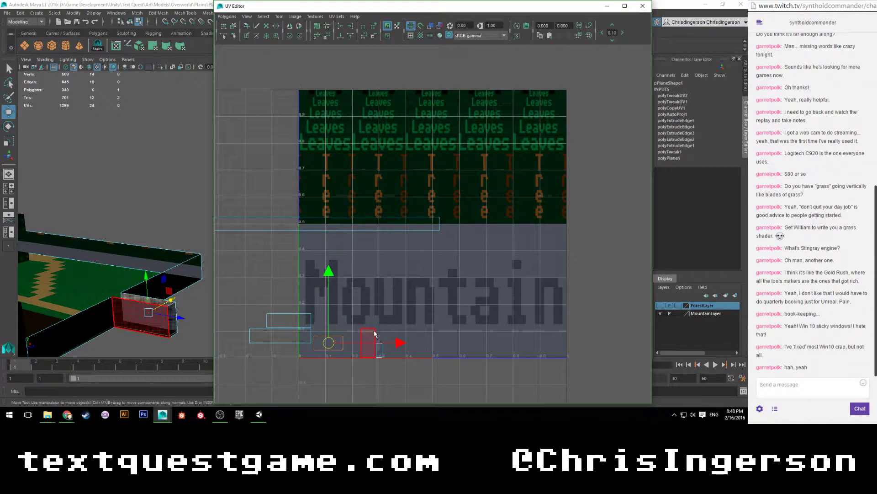
click(365, 338)
click(290, 37)
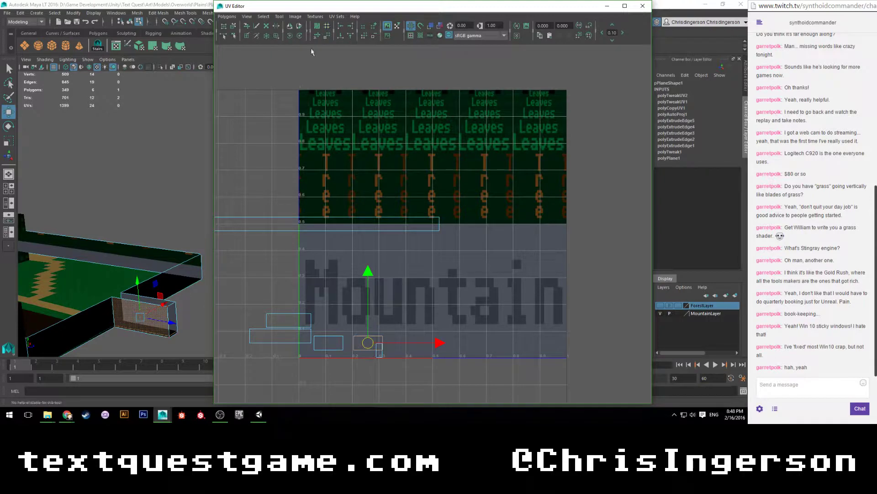
drag(440, 343, 431, 343)
right_drag(381, 351, 382, 354)
click(380, 353)
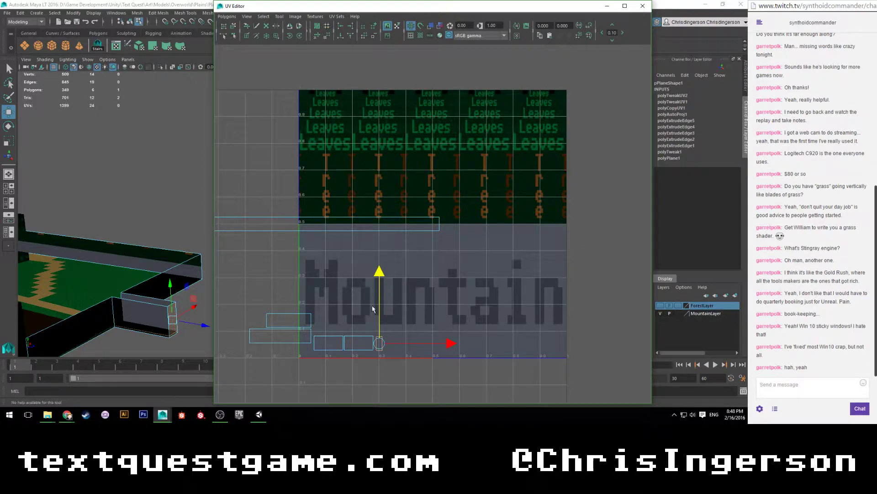
click(352, 298)
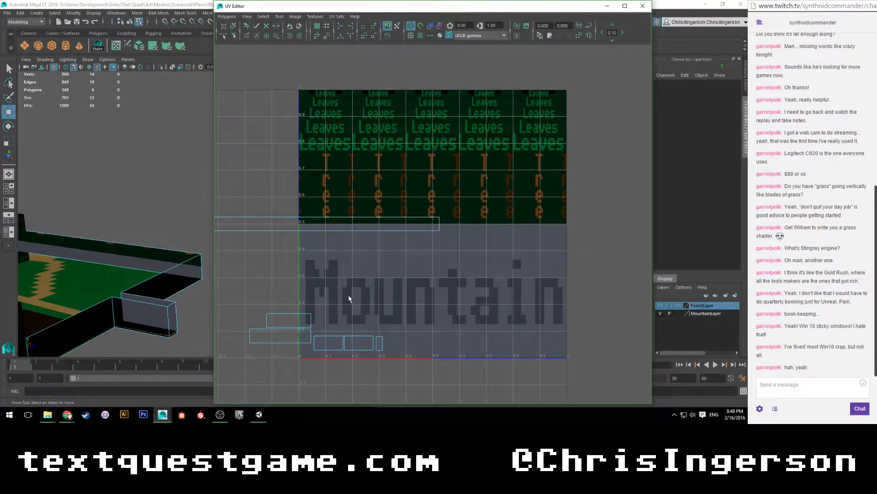
Spread the wall's short UV shells out horizontally, placing one past the small end shell and another at the row's far right.
scroll(349, 296, up, 2)
alt+middle_drag(348, 305, 470, 228)
click(384, 264)
drag(446, 266, 559, 266)
click(462, 294)
drag(534, 294, 594, 294)
middle_drag(451, 295, 392, 289)
click(392, 288)
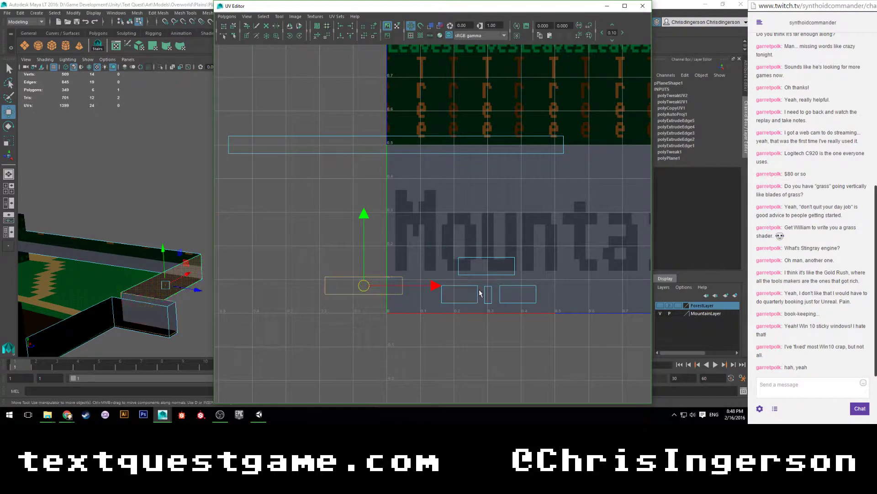
drag(435, 288, 466, 288)
click(487, 269)
drag(557, 268, 645, 267)
Lower the two raised short shells into the row and bring the longest shell down to the row's left end.
alt+middle_drag(554, 277, 476, 279)
drag(495, 200, 493, 228)
click(317, 288)
drag(320, 222, 320, 231)
scroll(362, 247, down, 4)
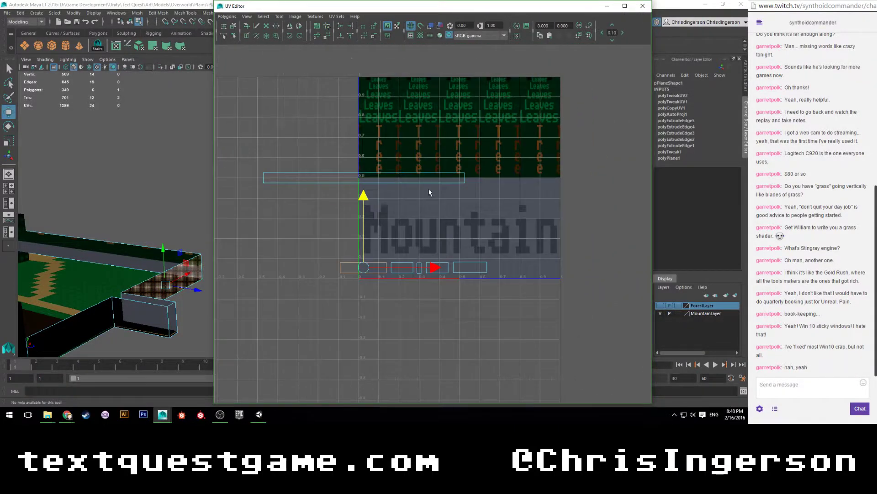
click(434, 179)
drag(435, 178, 304, 176)
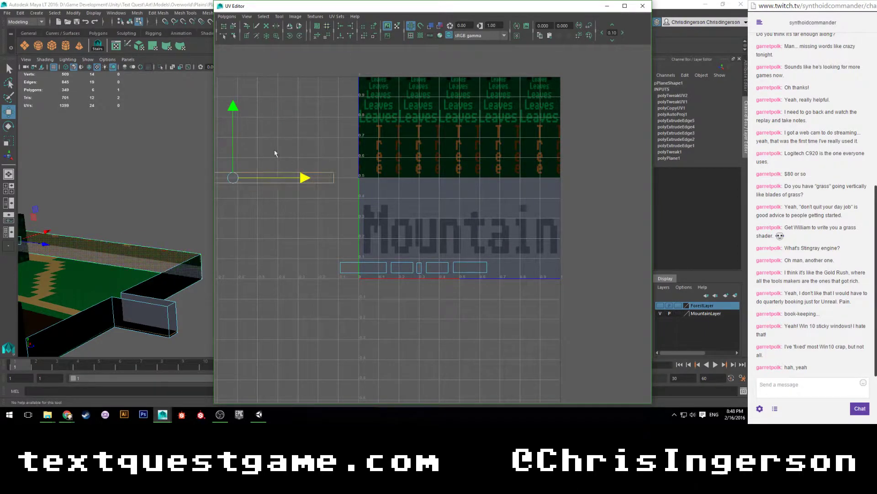
drag(236, 111, 237, 193)
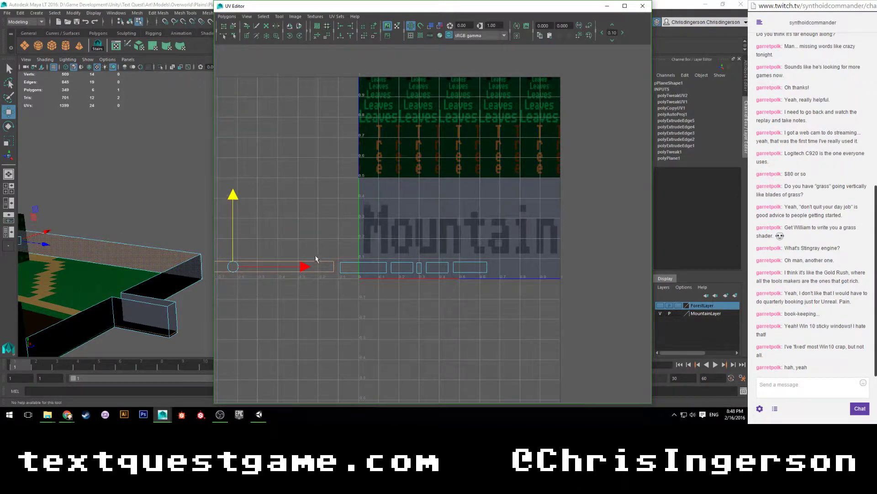
Select the whole row of shells and move it onto the plain strip above the Mountain lettering.
scroll(297, 267, up, 4)
scroll(413, 255, down, 3)
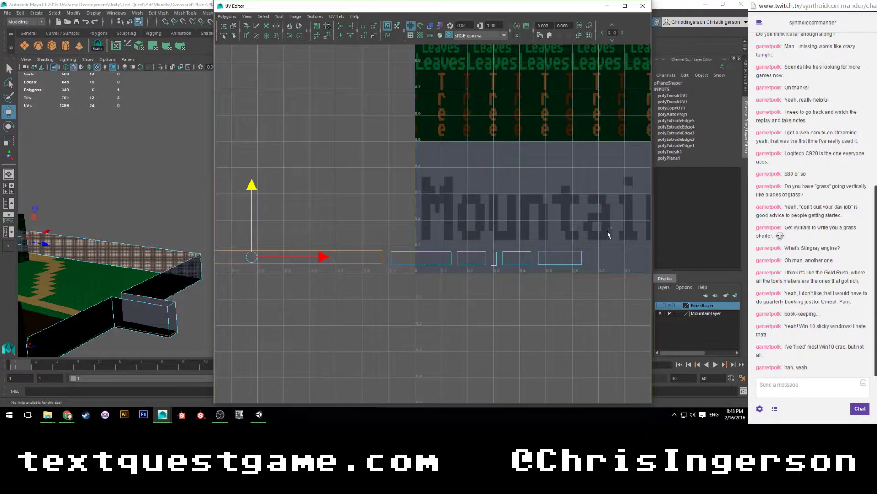
drag(613, 228, 324, 286)
scroll(463, 218, down, 4)
drag(449, 247, 559, 246)
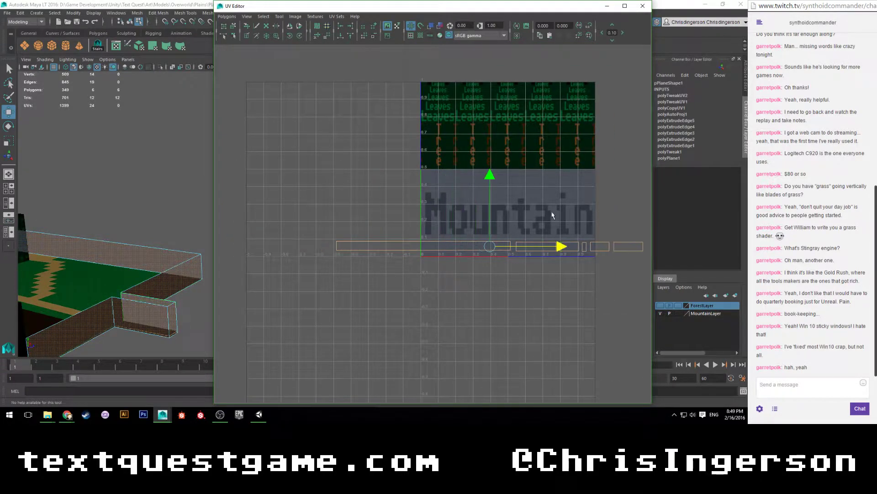
alt+middle_drag(559, 247, 424, 307)
drag(346, 238, 346, 203)
scroll(352, 279, up, 5)
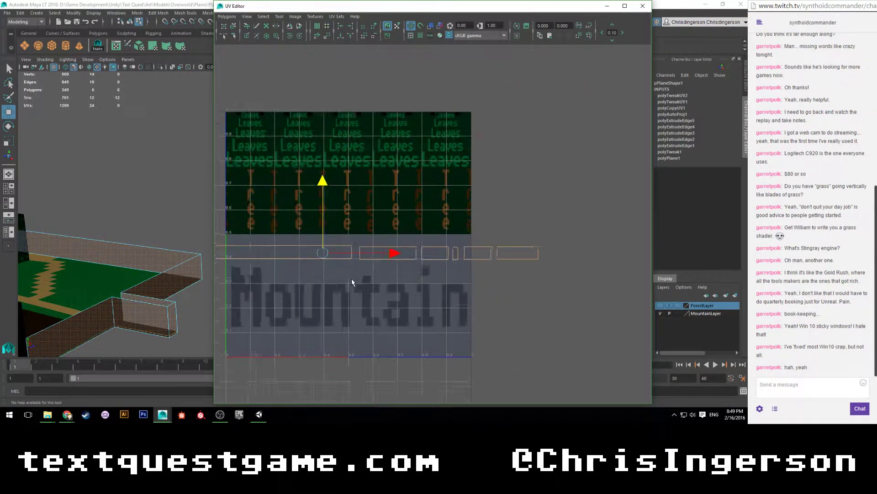
Turn on shaded UV display and inspect the row of wall shells with nothing selected.
click(430, 25)
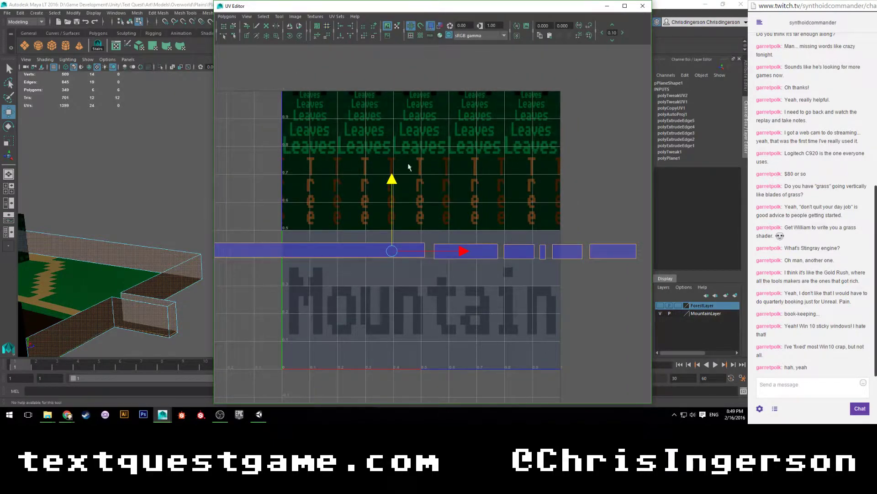
scroll(386, 295, down, 3)
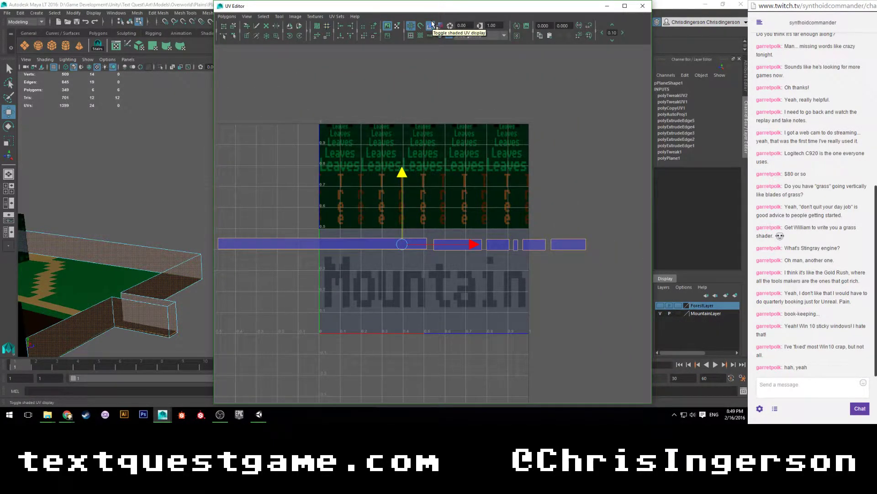
click(354, 275)
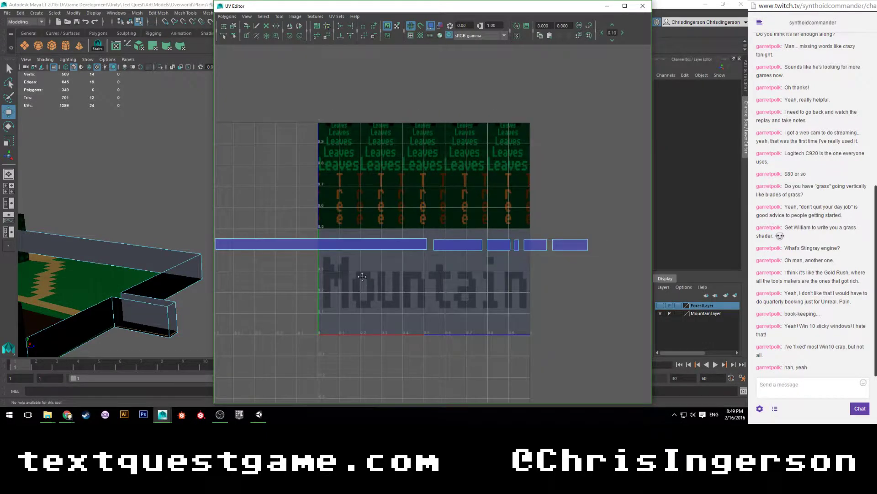
alt+middle_drag(362, 276, 376, 269)
scroll(377, 269, up, 1)
scroll(350, 247, down, 1)
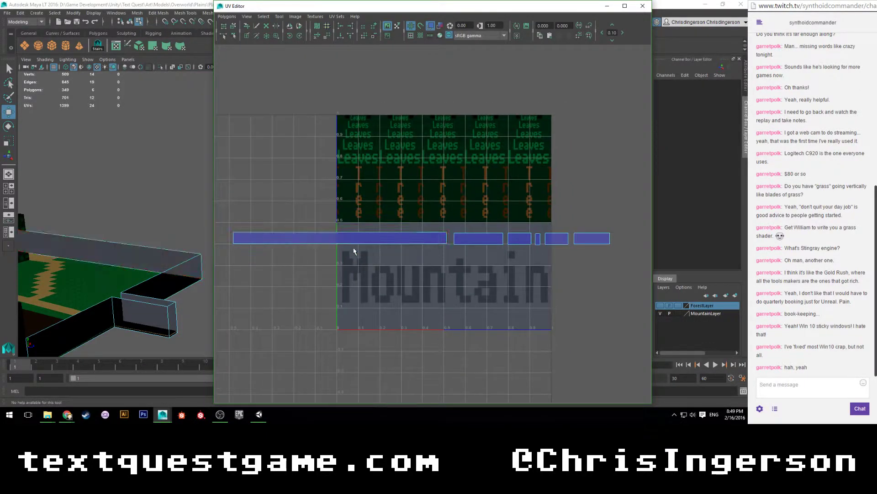
Align the bottom UVs of all the wall shells to one horizontal line, and align their top UVs likewise.
right_click(387, 238)
drag(263, 252, 619, 258)
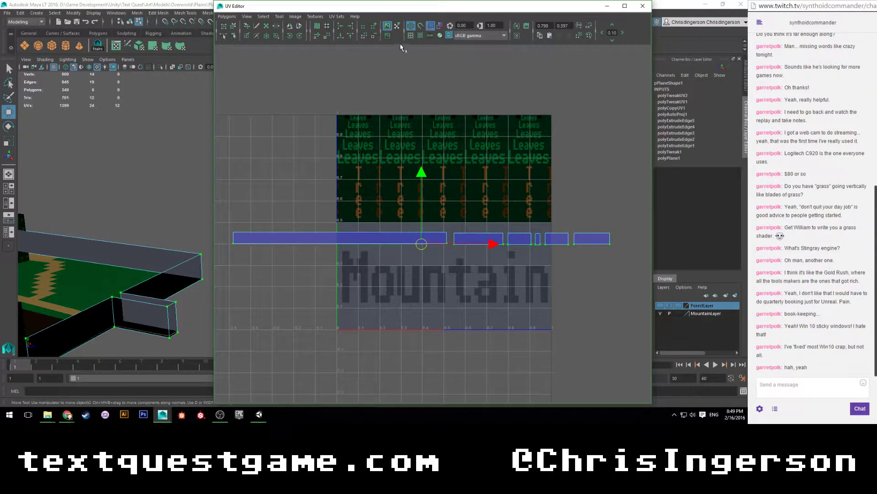
click(342, 37)
drag(245, 228, 620, 239)
click(340, 39)
right_drag(332, 209, 330, 235)
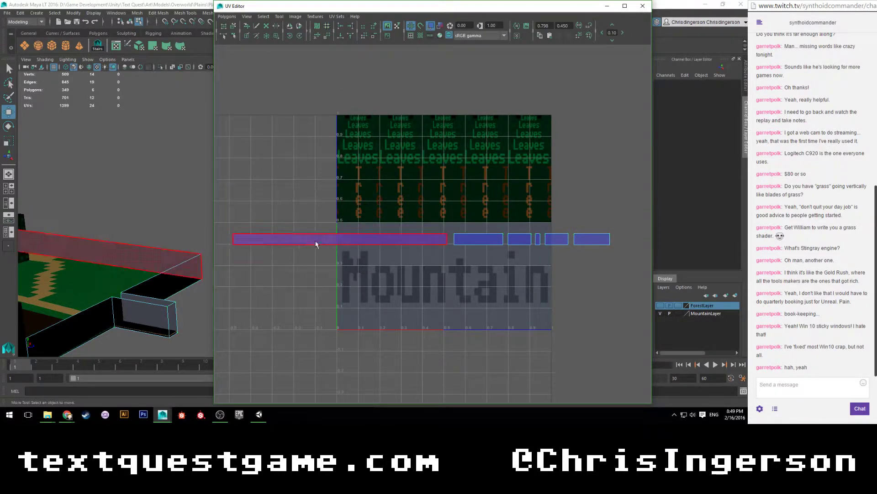
Select the second wall shell in the row, the one right after the longest shell.
scroll(302, 228, down, 1)
alt+middle_drag(392, 204, 297, 196)
scroll(386, 229, up, 6)
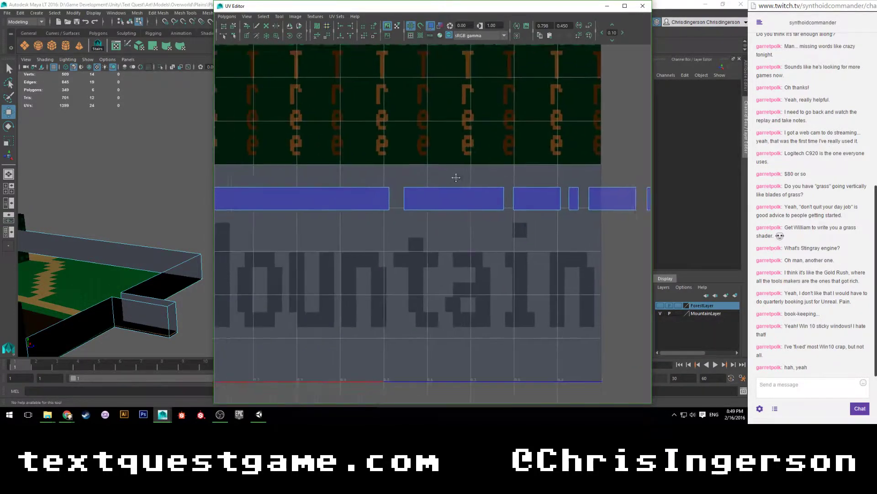
click(400, 222)
click(405, 226)
scroll(405, 225, down, 2)
scroll(388, 247, up, 2)
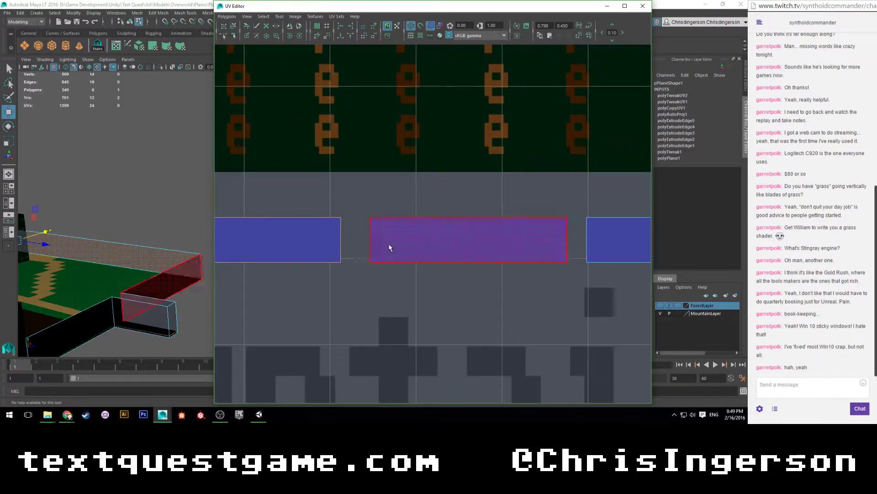
click(388, 247)
scroll(453, 276, up, 1)
key(d)
drag(473, 192, 473, 154)
key(Delete)
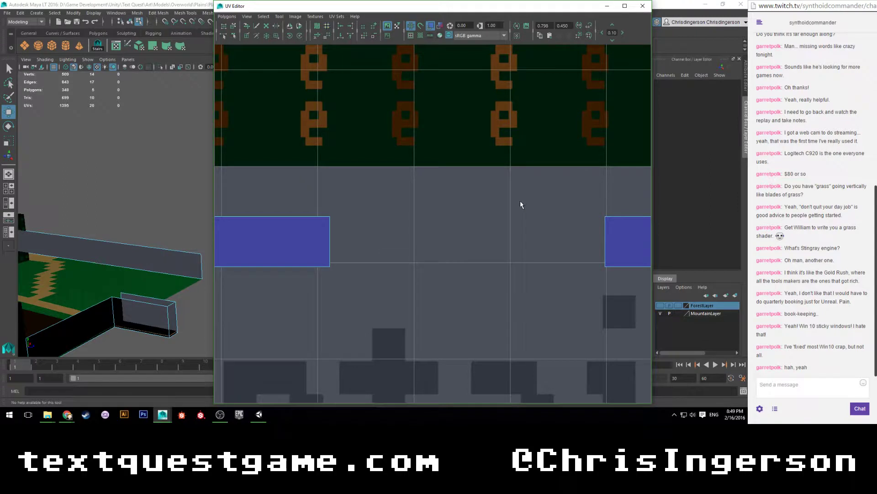
key(ctrl+z)
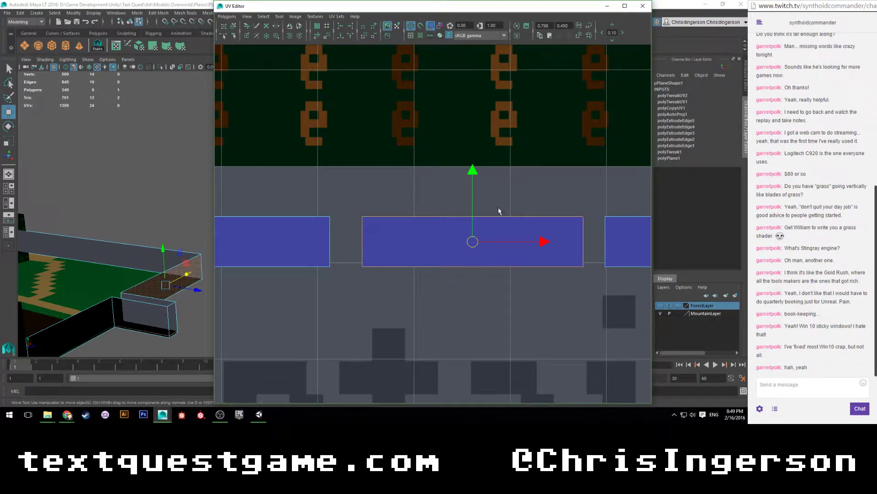
Raise the second shell's pivot above its top edge and slide the shell left up to the longest shell.
drag(474, 180, 475, 159)
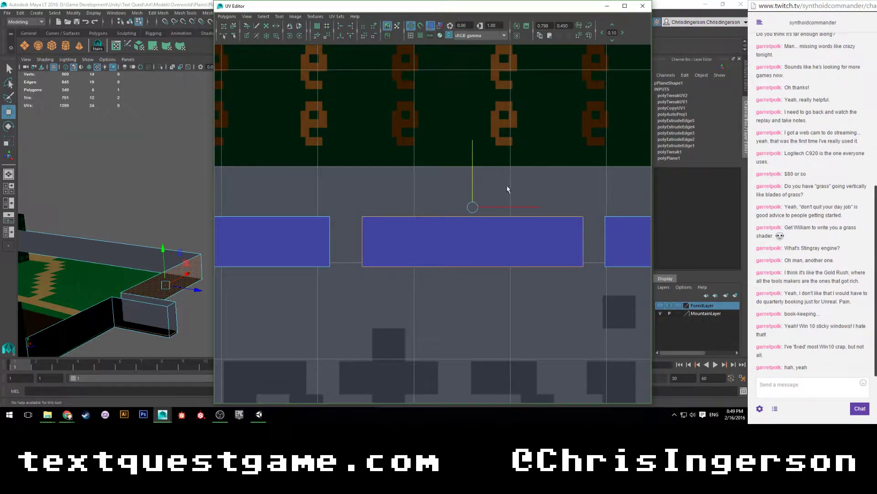
drag(542, 207, 508, 207)
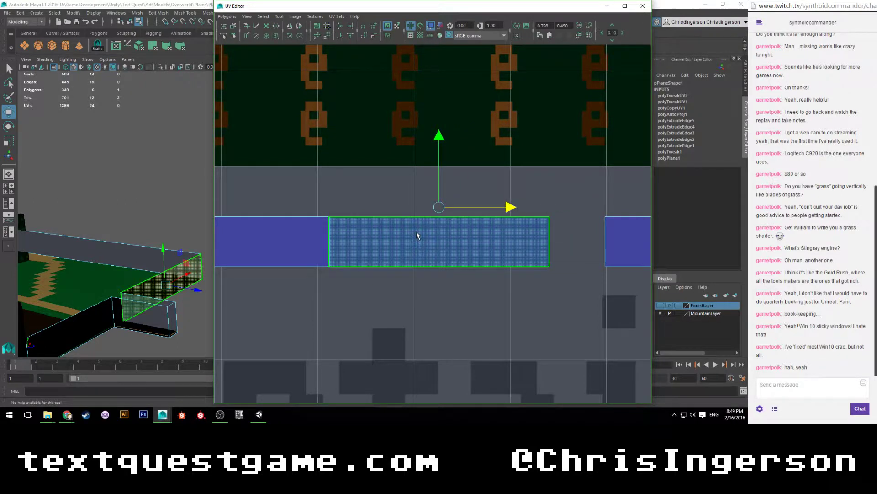
scroll(417, 235, up, 6)
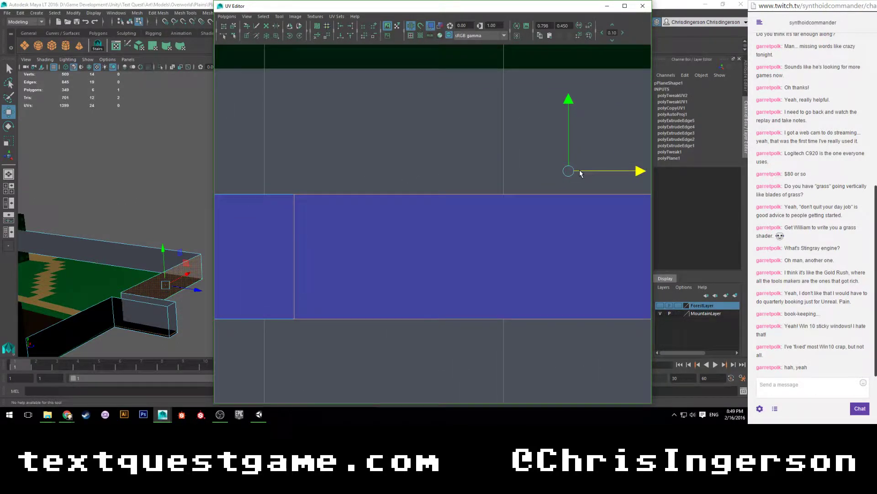
scroll(468, 179, down, 2)
scroll(468, 179, down, 2)
scroll(434, 182, up, 1)
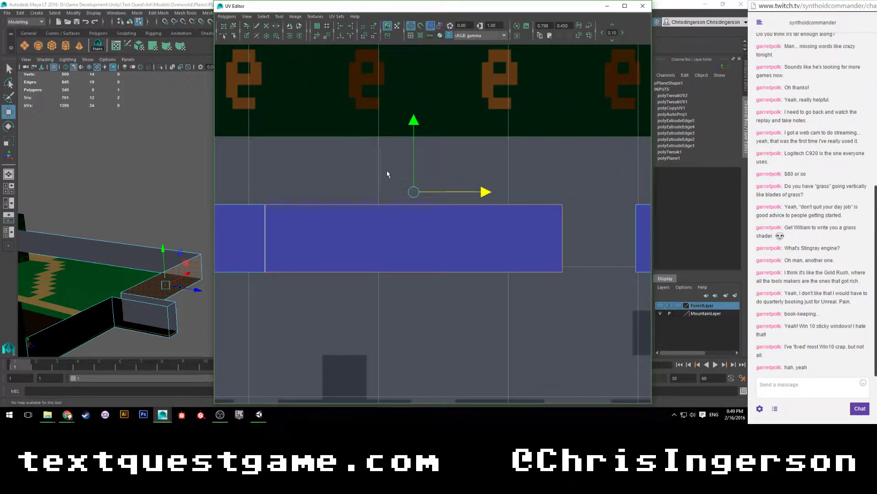
Move the second shell's pivot to its left end and fine-tune the shell flush against the longest shell.
drag(472, 194, 316, 194)
scroll(315, 194, up, 3)
scroll(266, 156, up, 3)
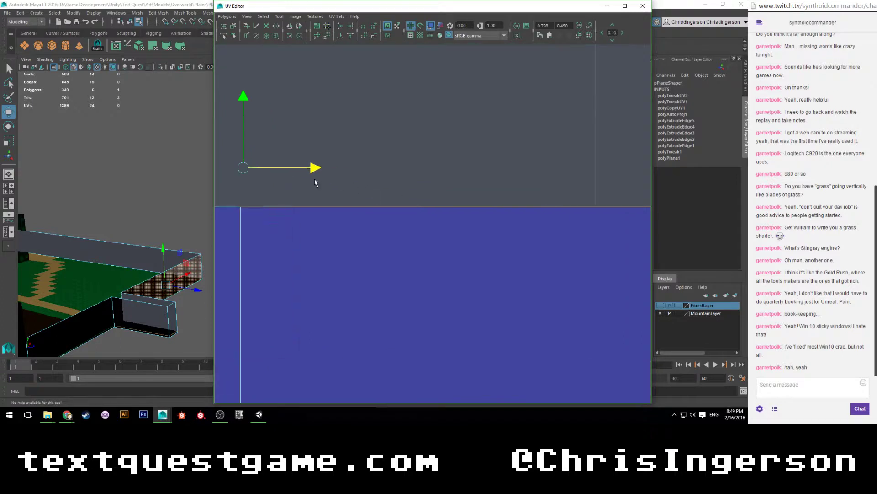
scroll(401, 107, up, 1)
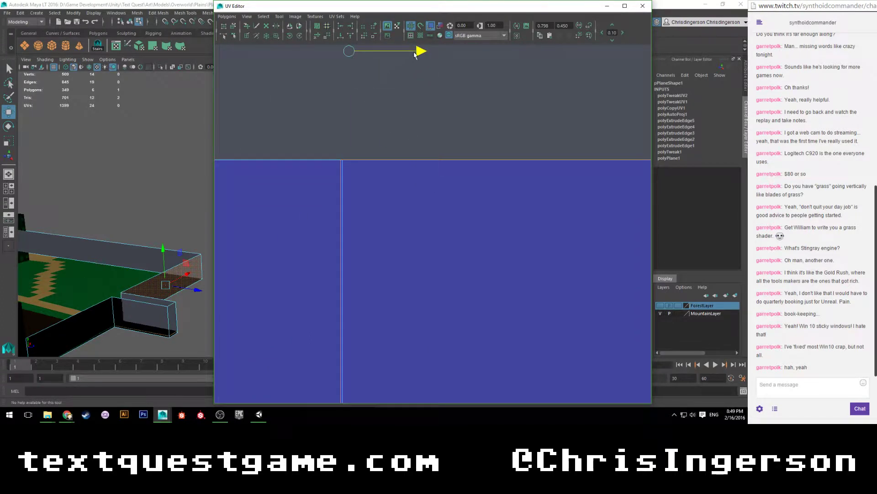
scroll(516, 177, down, 5)
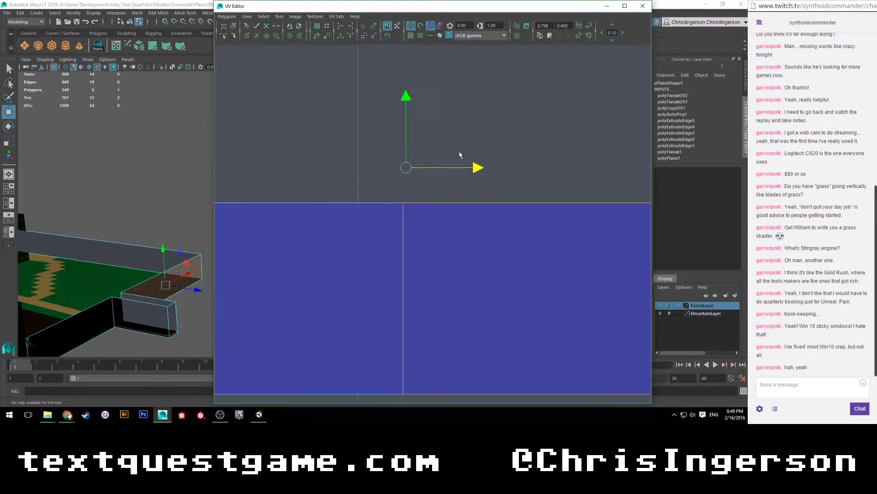
mouse_move(514, 174)
alt+middle_down()
mouse_move(451, 163)
mouse_move(516, 176)
alt+middle_up()
scroll(466, 166, up, 2)
click(465, 166)
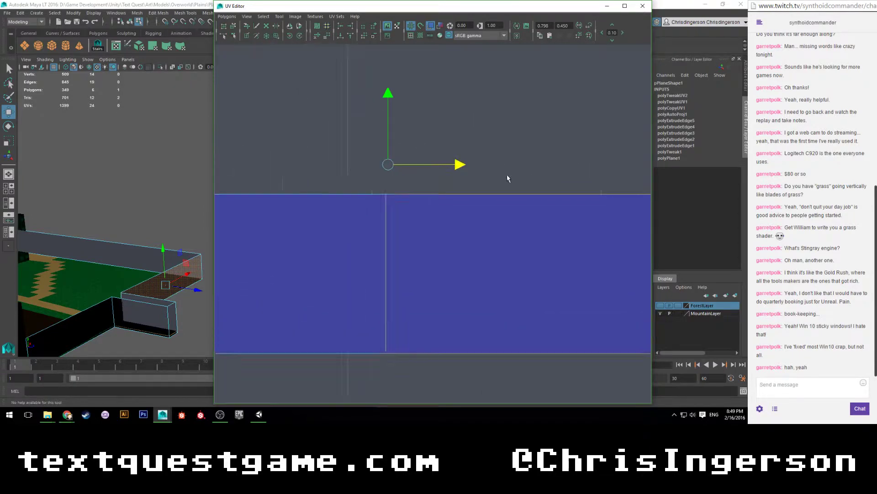
Select the third wall shell and slide it left toward the second shell, leaving a small gap.
scroll(465, 167, up, 1)
mouse_move(465, 166)
alt+middle_down()
mouse_move(409, 116)
mouse_move(391, 165)
mouse_move(385, 133)
alt+middle_up()
scroll(390, 165, down, 3)
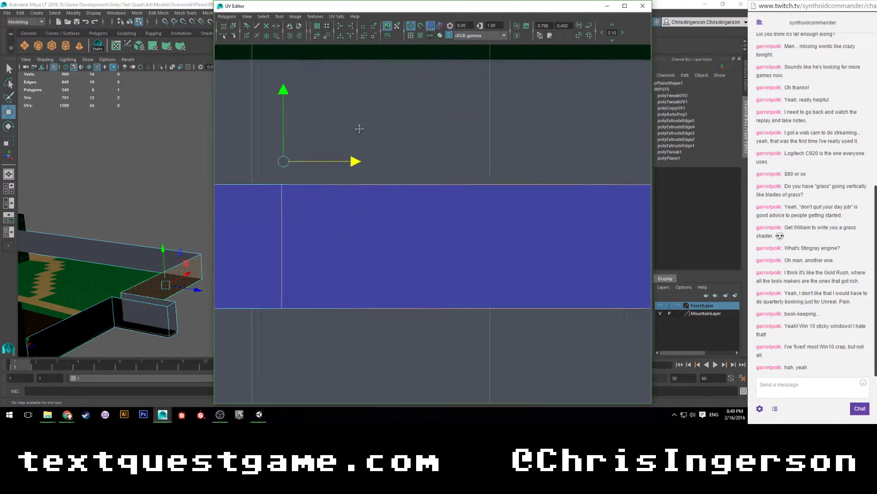
scroll(484, 142, down, 1)
scroll(484, 142, down, 4)
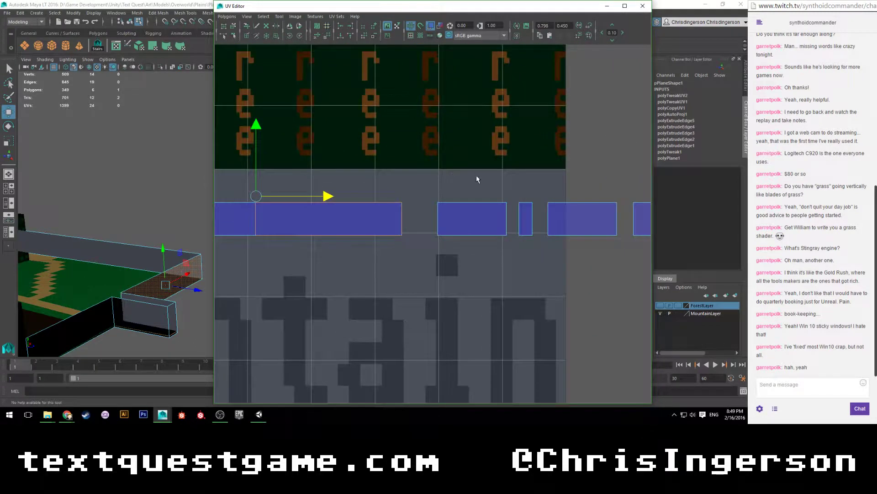
alt+middle_drag(476, 174, 357, 161)
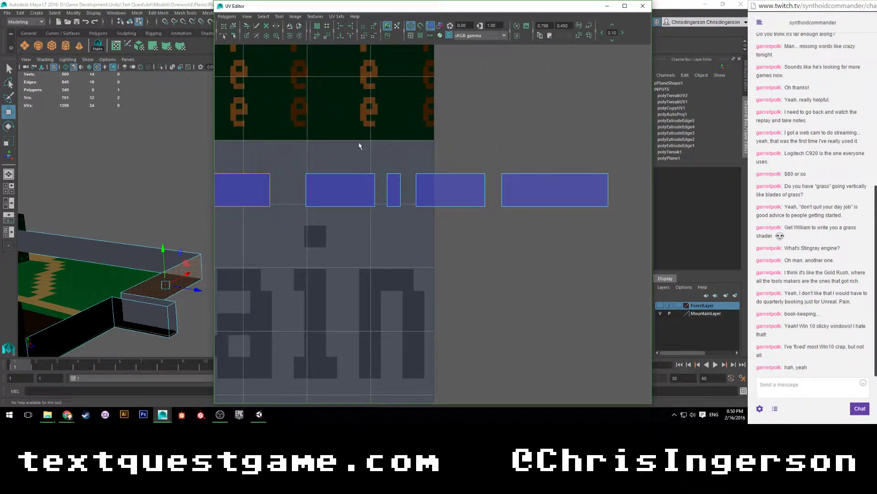
click(352, 188)
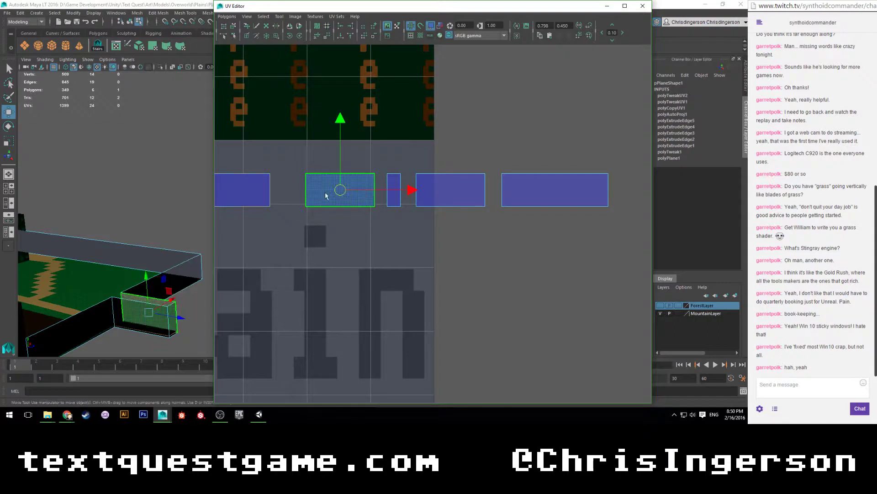
scroll(379, 207, up, 2)
drag(358, 171, 319, 168)
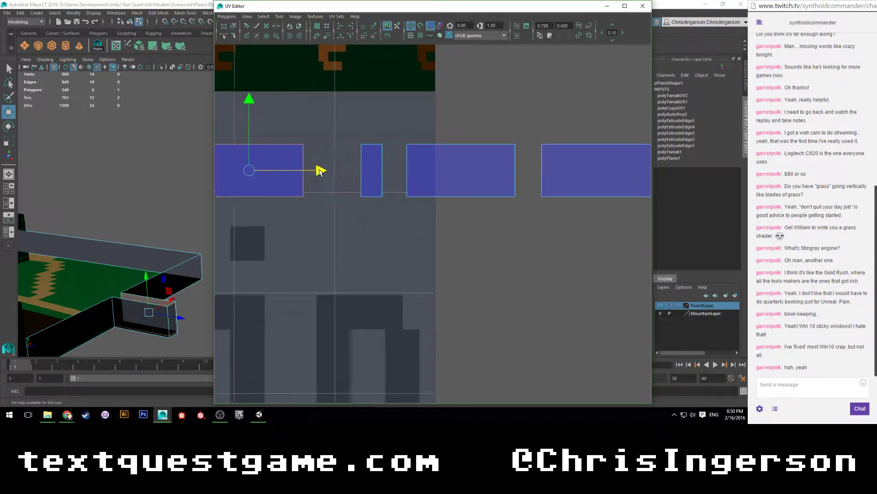
scroll(384, 242, up, 3)
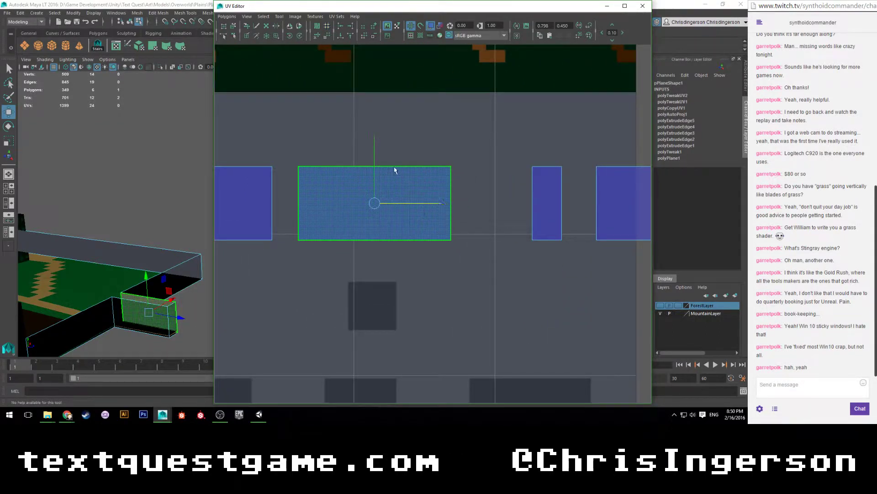
Relocate the third shell's pivot to just above its top-left corner.
click(376, 159)
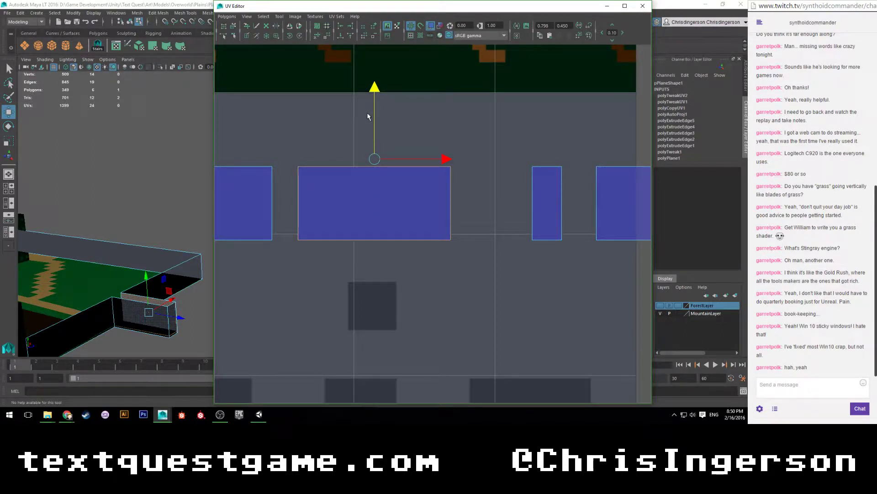
drag(439, 159, 367, 160)
scroll(355, 156, up, 3)
alt+middle_drag(328, 125, 496, 169)
scroll(428, 157, up, 4)
Slide the third shell left until its edge sits flush against the second shell's right end.
drag(470, 121, 397, 119)
scroll(293, 114, up, 2)
alt+middle_drag(293, 114, 355, 149)
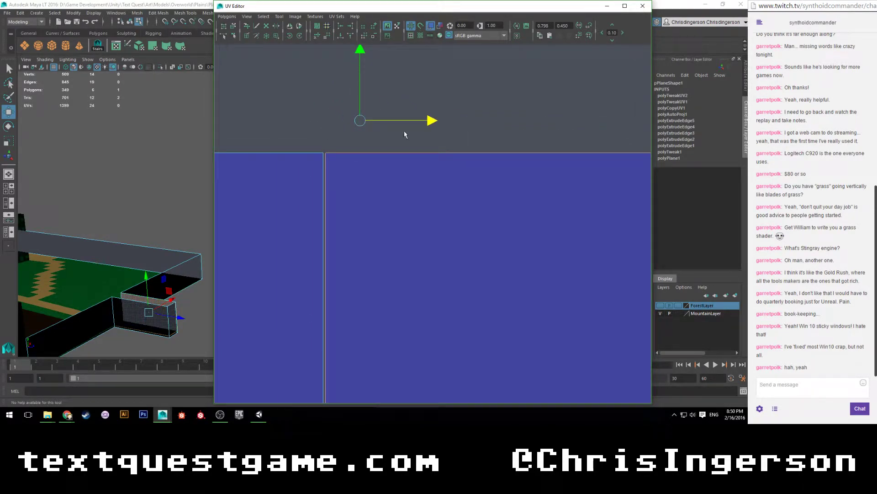
drag(431, 121, 429, 121)
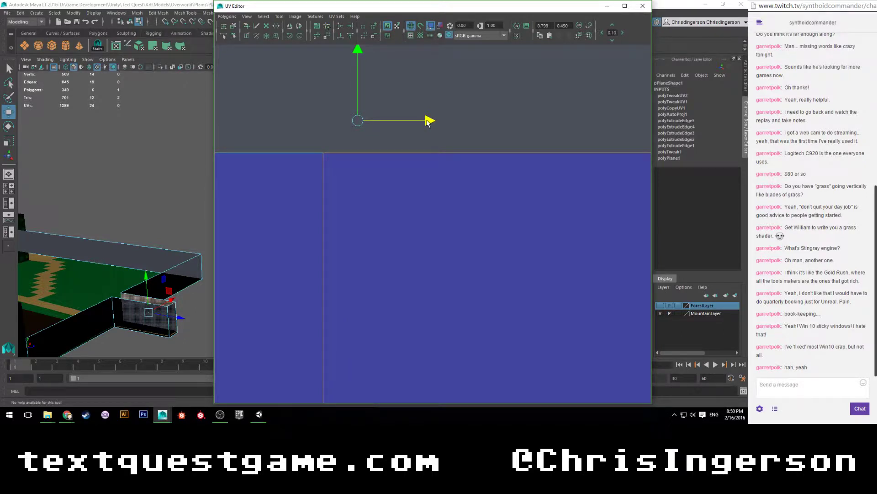
scroll(315, 127, up, 3)
alt+middle_drag(306, 103, 338, 154)
scroll(338, 154, up, 3)
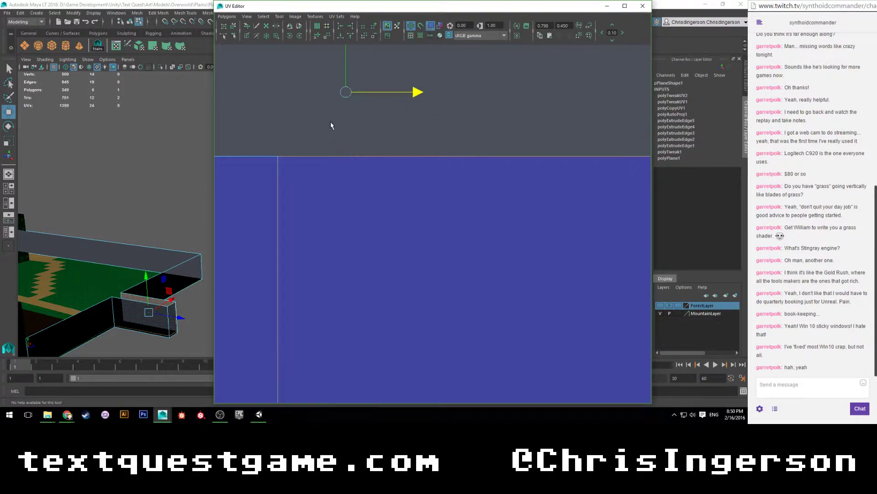
Raise the narrow fourth shell's pivot above its top edge and slide the shell left close to the third shell.
scroll(343, 129, down, 7)
alt+middle_drag(480, 172, 252, 117)
click(418, 186)
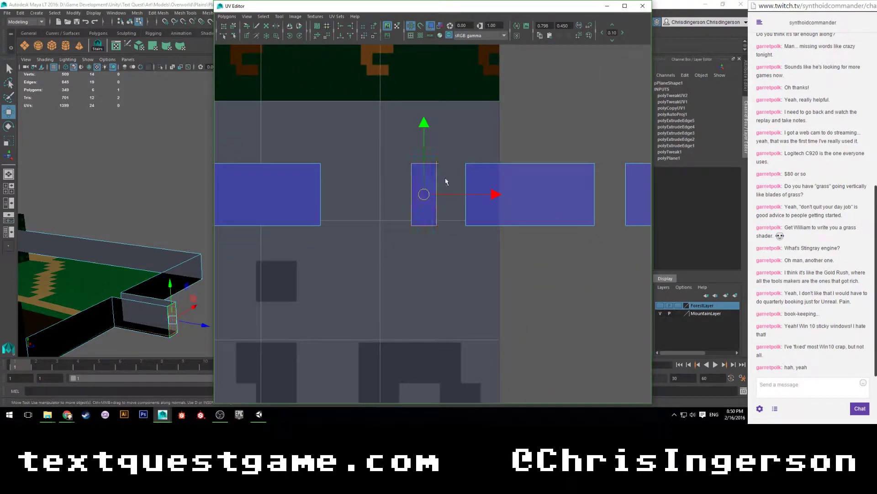
drag(425, 156, 419, 121)
drag(492, 156, 406, 157)
Nudge the narrow shell horizontally until it sits flush against the third shell's right end.
scroll(366, 158, up, 5)
alt+middle_drag(336, 151, 422, 232)
scroll(411, 227, up, 4)
alt+middle_drag(379, 208, 489, 165)
scroll(487, 162, up, 3)
drag(470, 120, 445, 121)
scroll(444, 126, up, 4)
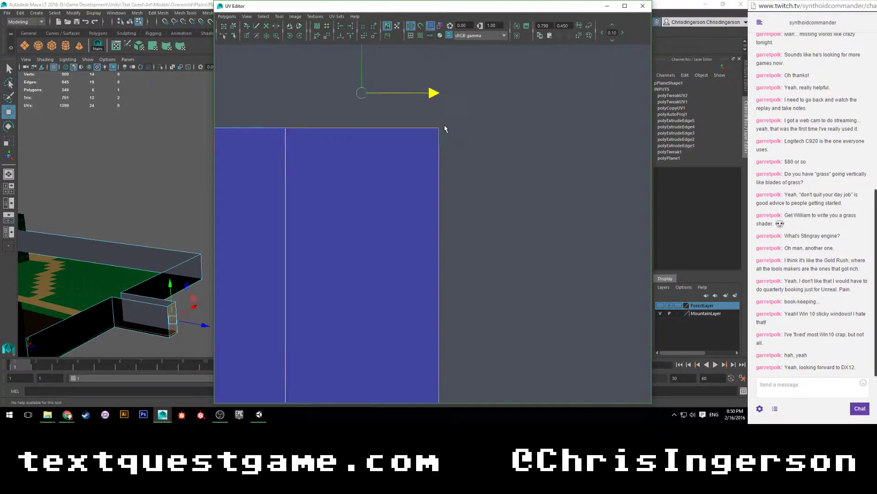
alt+middle_drag(449, 95, 513, 175)
scroll(512, 174, up, 2)
drag(474, 122, 475, 122)
scroll(496, 149, down, 5)
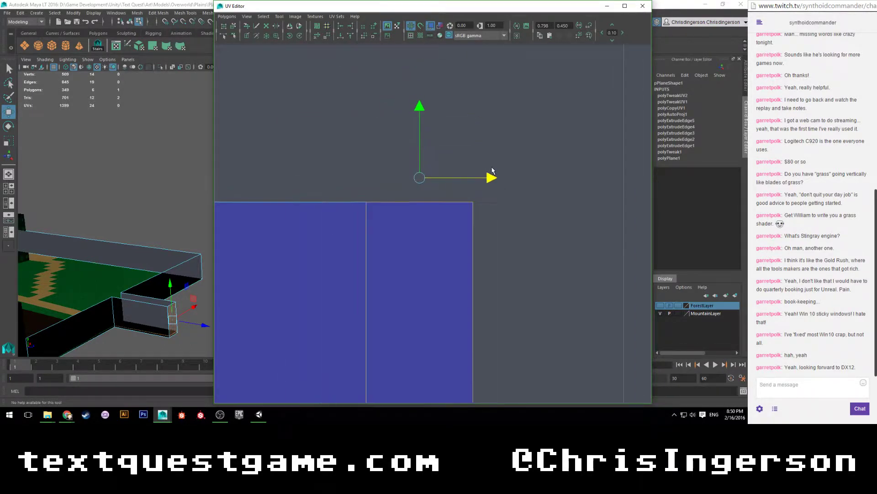
Slide the fifth shell and the last shell one after the other left toward the joined row.
alt+middle_drag(522, 220, 411, 172)
scroll(411, 172, down, 4)
alt+middle_drag(474, 186, 290, 151)
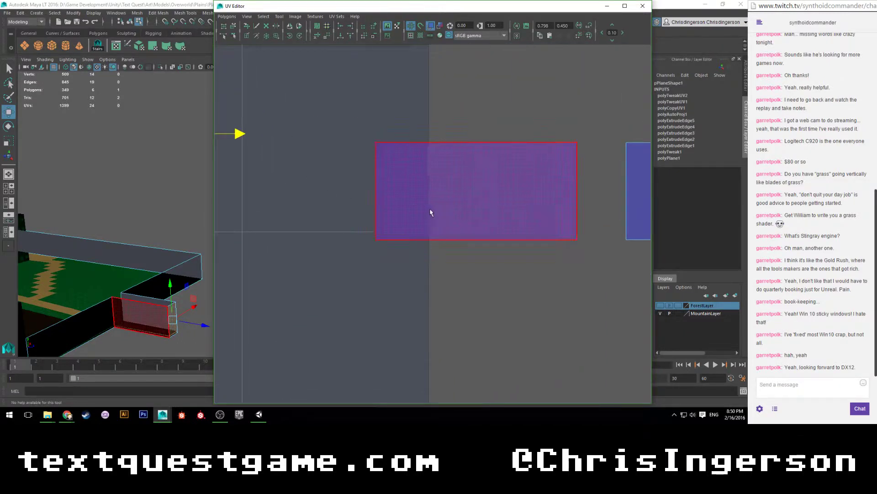
scroll(428, 208, down, 4)
click(454, 202)
scroll(468, 243, down, 3)
drag(516, 213, 459, 213)
click(519, 211)
drag(617, 213, 551, 213)
Select the fifth shell and relocate its pivot to just above its top-left corner.
click(392, 205)
scroll(378, 192, up, 1)
scroll(377, 195, up, 4)
alt+middle_drag(400, 155, 487, 193)
drag(449, 205, 446, 143)
drag(518, 201, 407, 201)
Move the fifth shell left until it sits flush against the narrow shell's right edge.
scroll(377, 187, up, 3)
alt+middle_drag(333, 151, 401, 156)
scroll(369, 151, up, 3)
drag(418, 146, 372, 146)
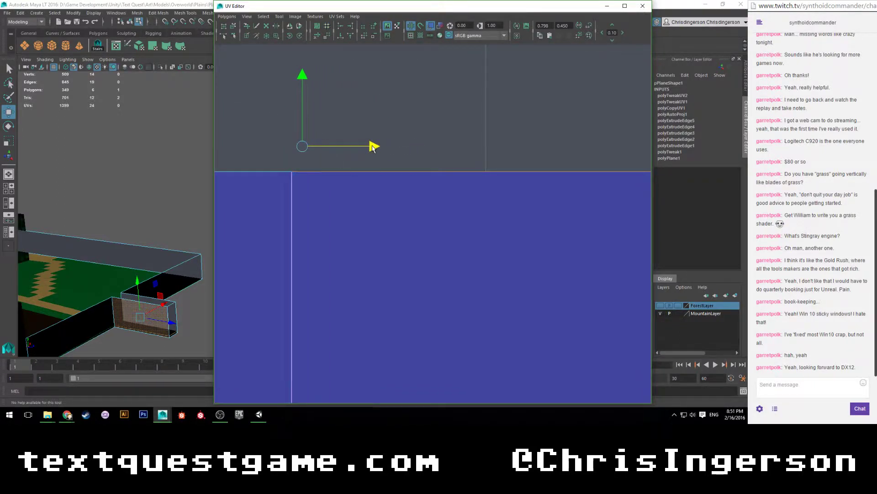
scroll(343, 151, up, 3)
alt+middle_drag(320, 121, 499, 161)
scroll(476, 161, up, 2)
scroll(475, 159, up, 2)
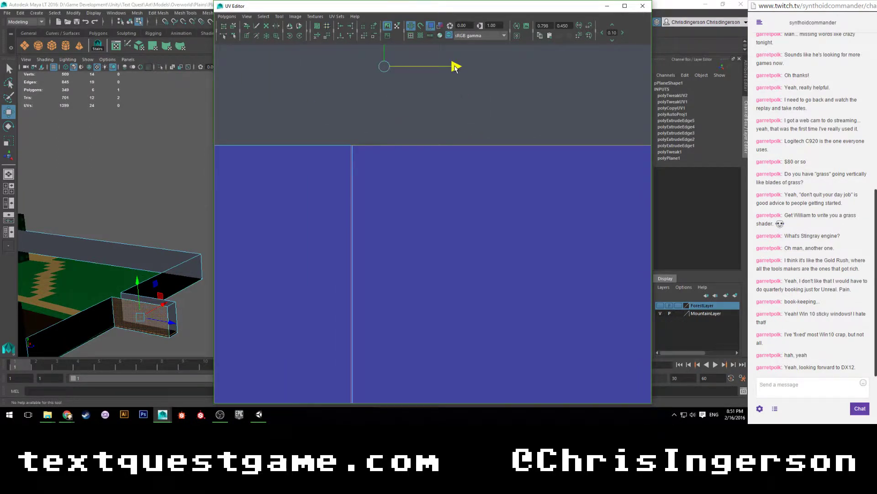
scroll(457, 69, down, 5)
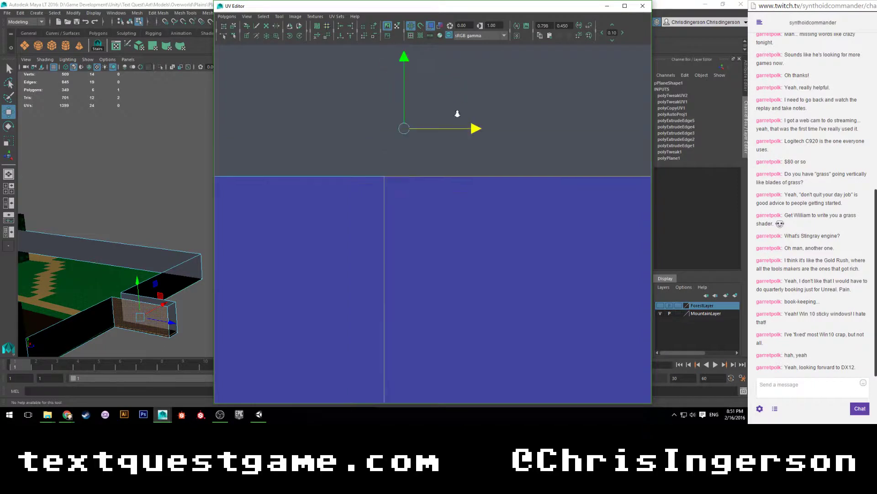
scroll(484, 175, down, 1)
Select the last shell in the row and relocate its pivot to just above its top-left corner.
alt+middle_drag(518, 187, 328, 152)
drag(420, 144, 496, 230)
scroll(534, 263, down, 2)
alt+middle_drag(526, 263, 447, 270)
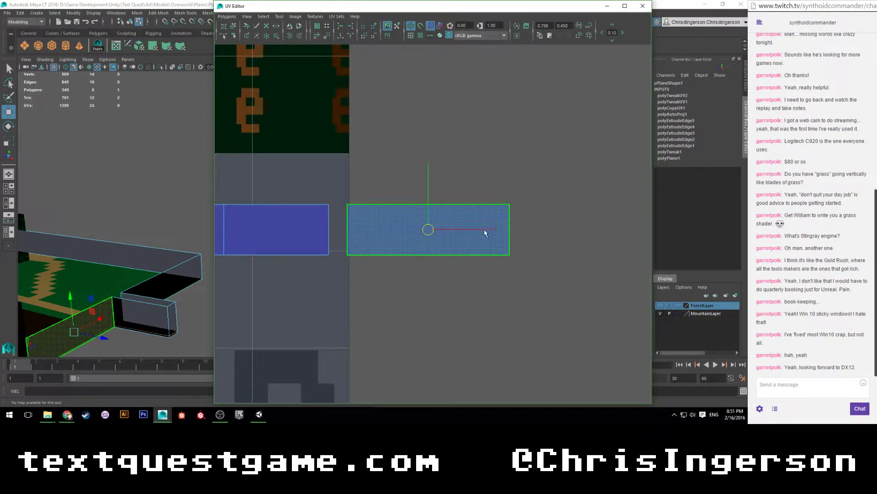
drag(438, 229, 392, 228)
drag(338, 203, 337, 182)
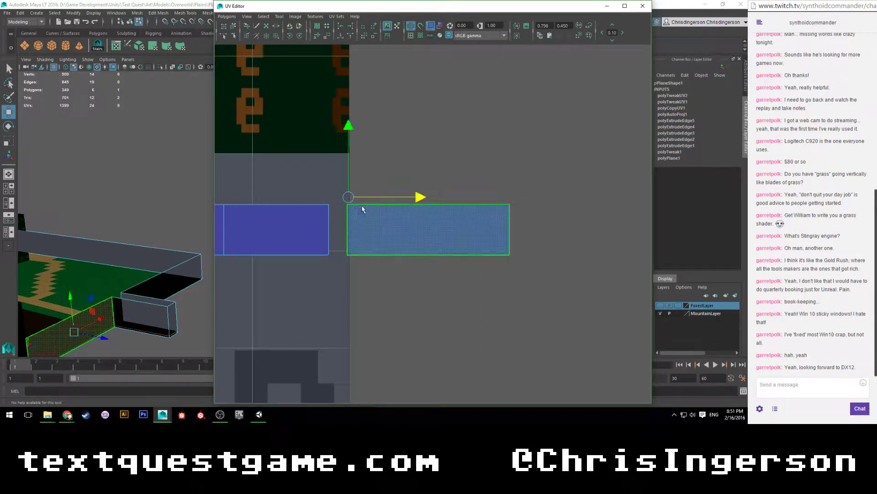
Slide the last shell left up close to the fifth shell's right end.
key(f)
alt+middle_drag(303, 179, 498, 210)
scroll(492, 201, up, 4)
alt+middle_drag(409, 181, 516, 192)
drag(542, 165, 462, 167)
scroll(458, 166, up, 6)
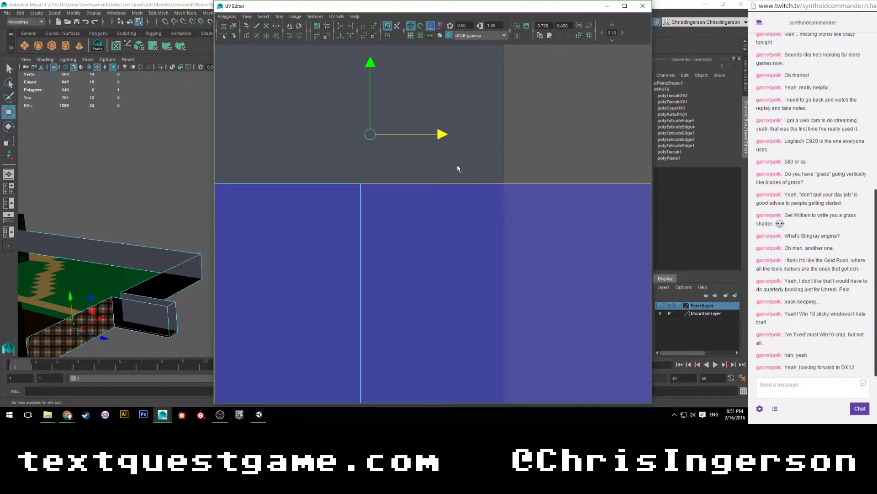
Nudge the last shell flush against the fifth shell and clear the selection.
alt+middle_drag(367, 111, 438, 186)
scroll(438, 184, up, 1)
drag(436, 100, 436, 100)
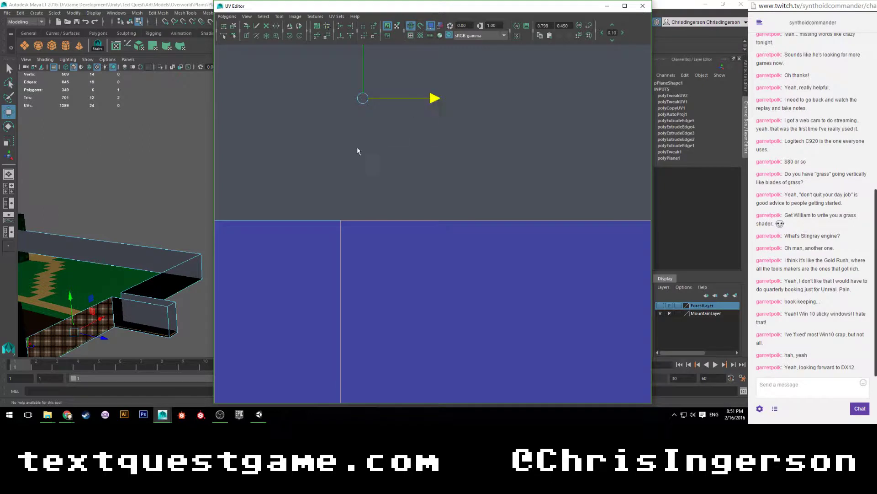
click(361, 164)
scroll(361, 164, down, 8)
scroll(361, 169, down, 6)
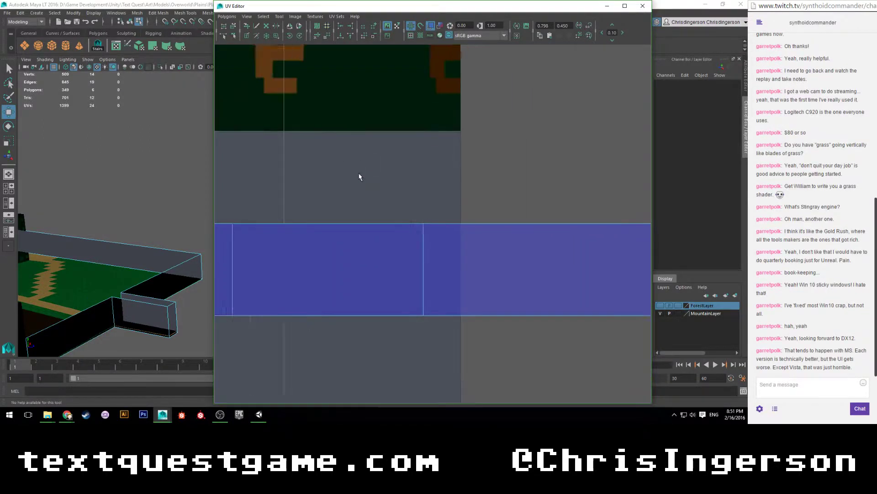
scroll(441, 194, down, 4)
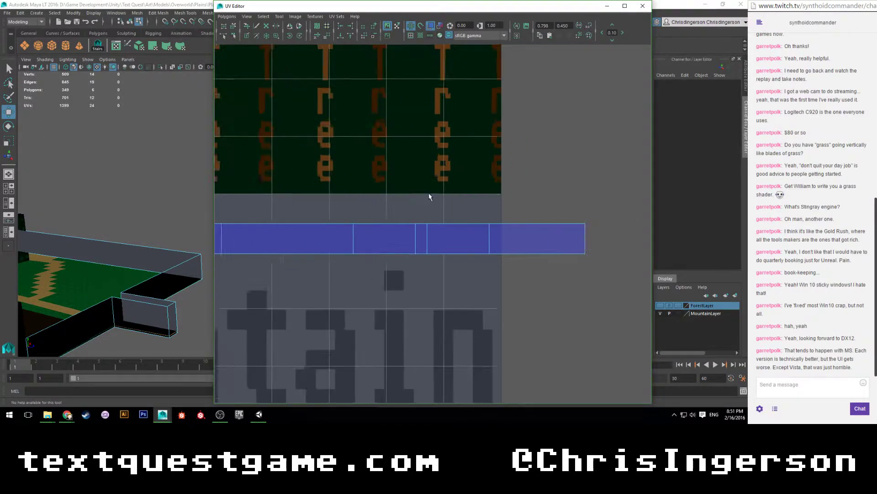
Select all the joined wall UV shells and move the strip up onto the Leaves and Tree half of the texture.
alt+middle_drag(380, 267, 448, 251)
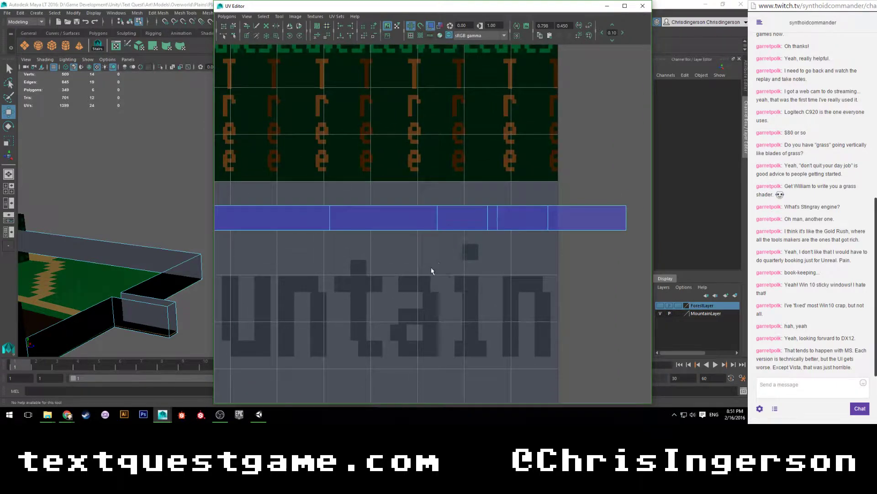
scroll(411, 260, down, 5)
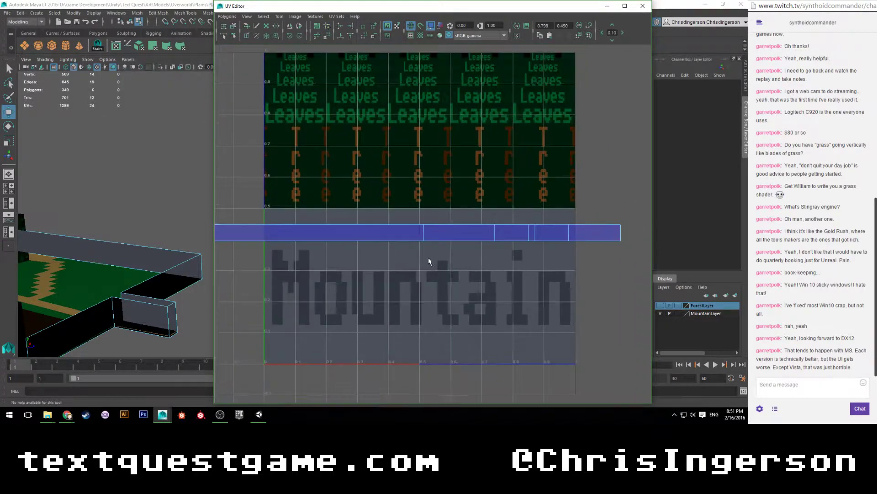
scroll(419, 250, down, 3)
alt+middle_drag(418, 250, 456, 259)
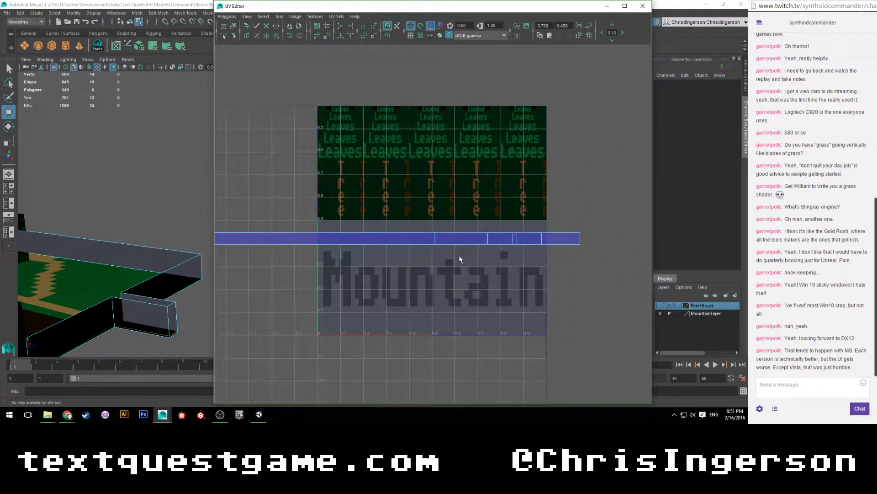
scroll(401, 264, down, 2)
drag(244, 245, 432, 224)
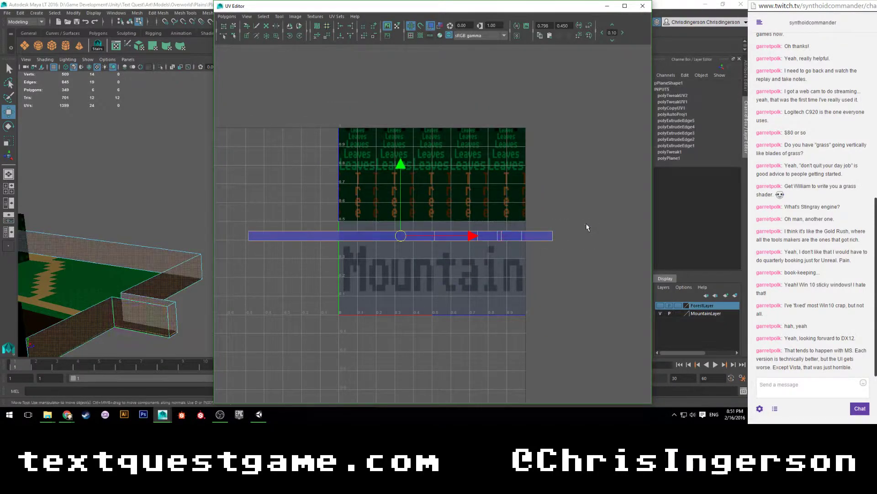
scroll(432, 224, up, 3)
drag(384, 172, 378, 87)
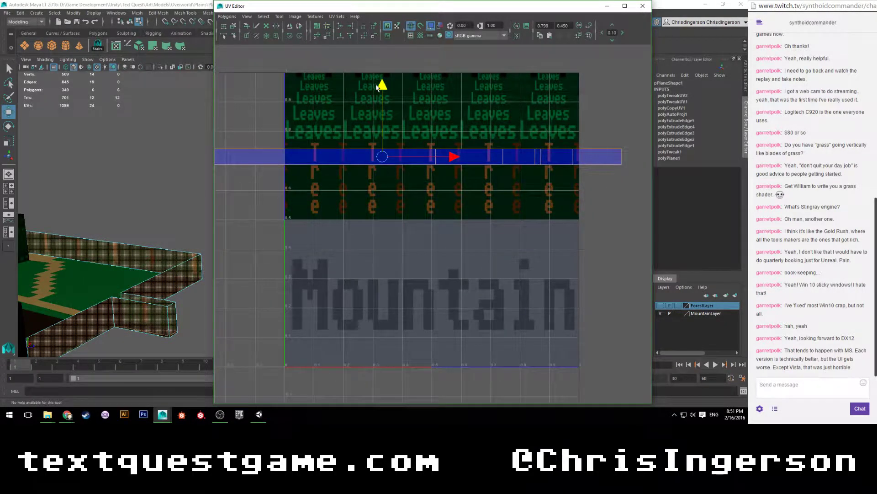
scroll(406, 185, down, 5)
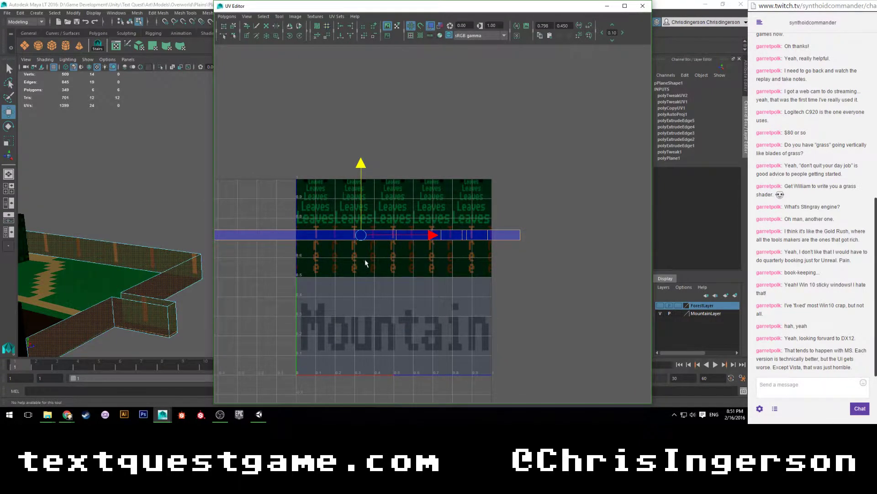
key(r)
drag(364, 235, 407, 202)
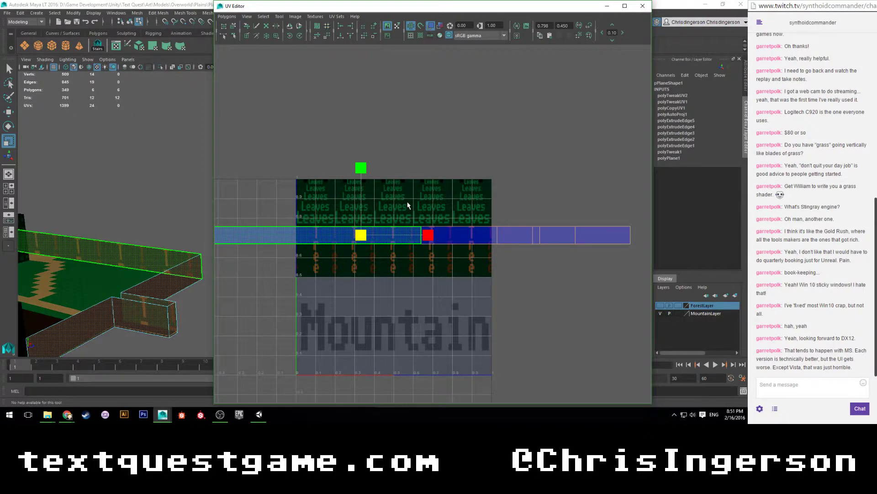
key(ctrl+z)
Turn on Discrete scale in the Scale tool settings, with a step size of 1.00.
double_click(9, 141)
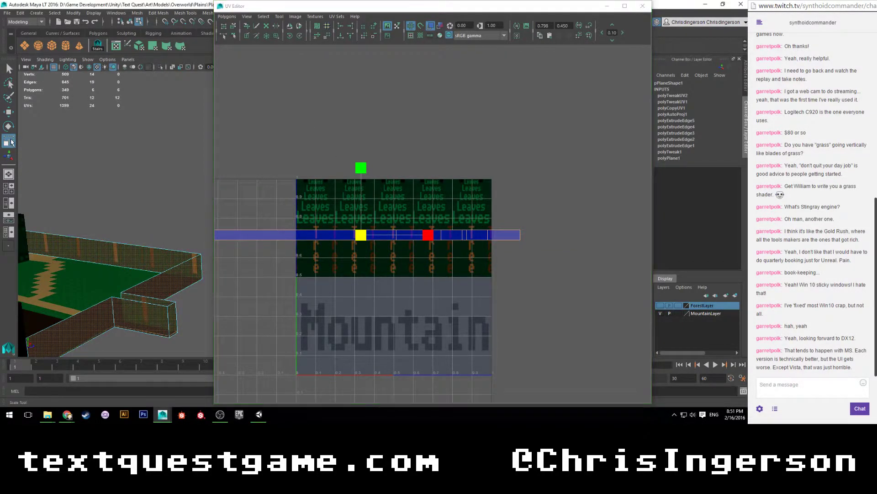
click(76, 87)
scroll(433, 221, down, 4)
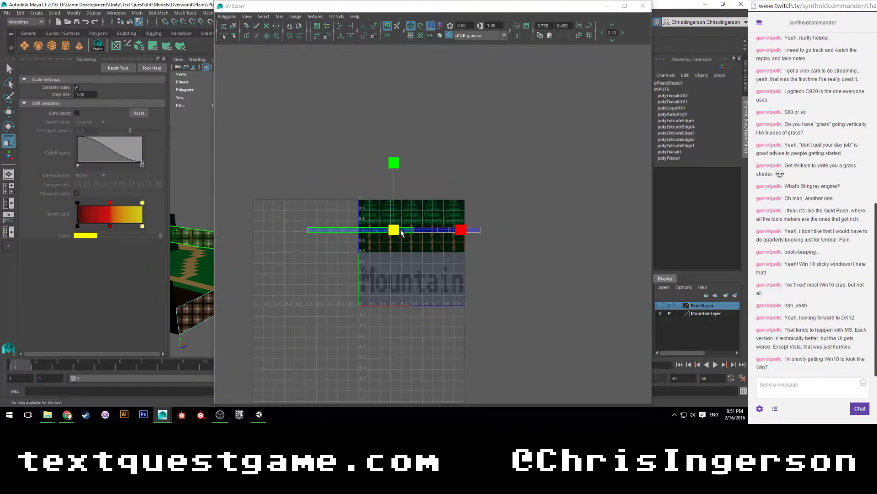
drag(399, 229, 743, 143)
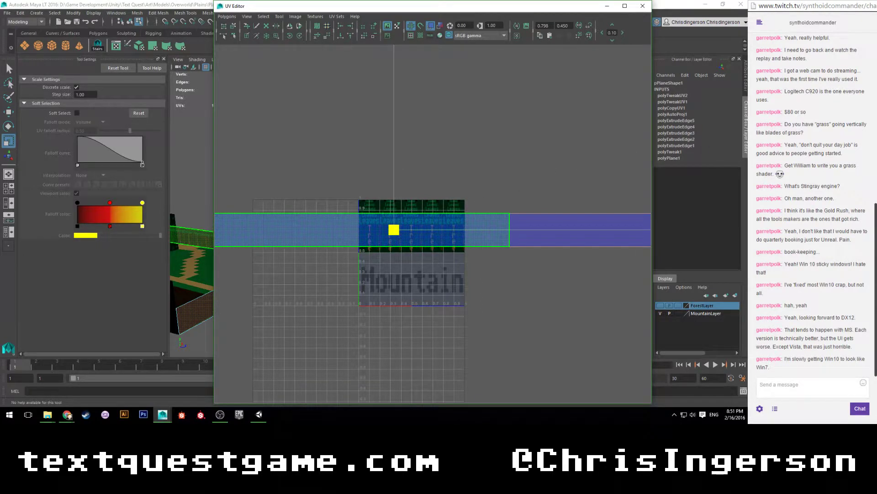
drag(747, 89, 496, 181)
key(ctrl+z)
Make more room for the scaling motion and enlarge the UV strip uniformly to about the height of the Leaves and Tree half.
scroll(452, 205, down, 2)
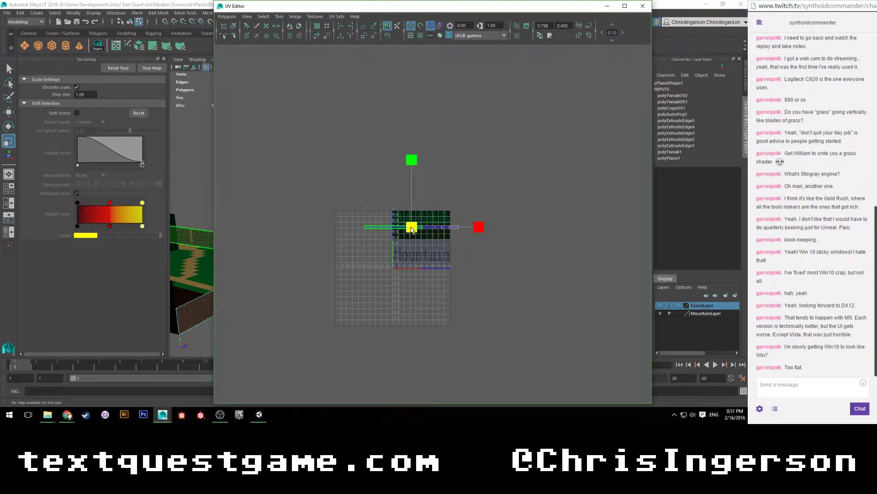
drag(406, 7, 202, 6)
drag(237, 219, 715, 147)
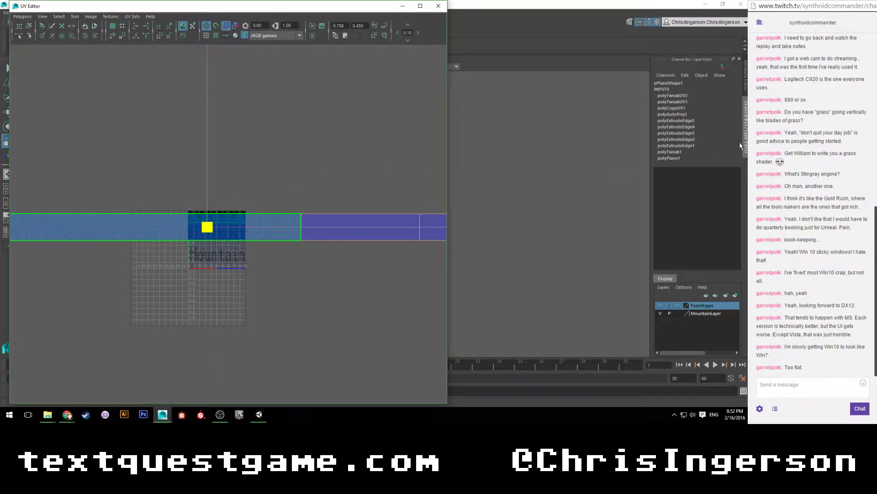
Move the enlarged strip vertically so it is roughly centred on the Leaves and Tree half of the texture.
scroll(219, 303, up, 5)
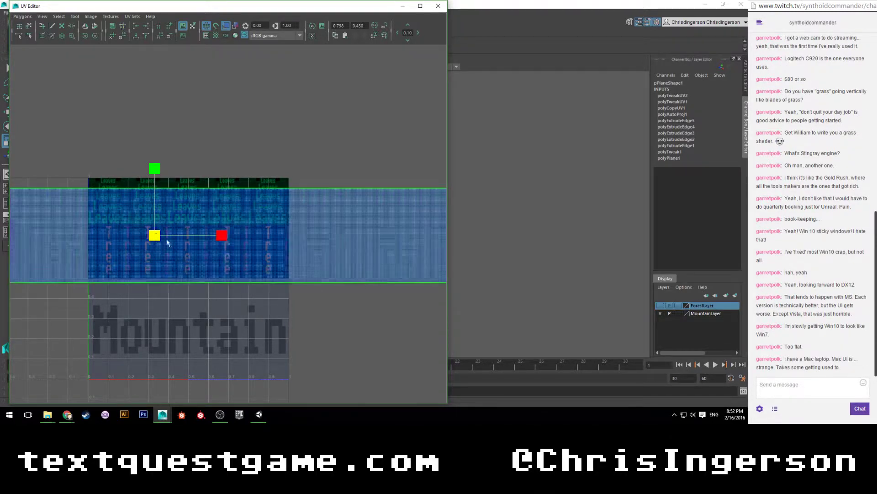
scroll(160, 239, up, 3)
scroll(169, 228, up, 3)
scroll(175, 221, down, 2)
key(w)
drag(96, 175, 94, 162)
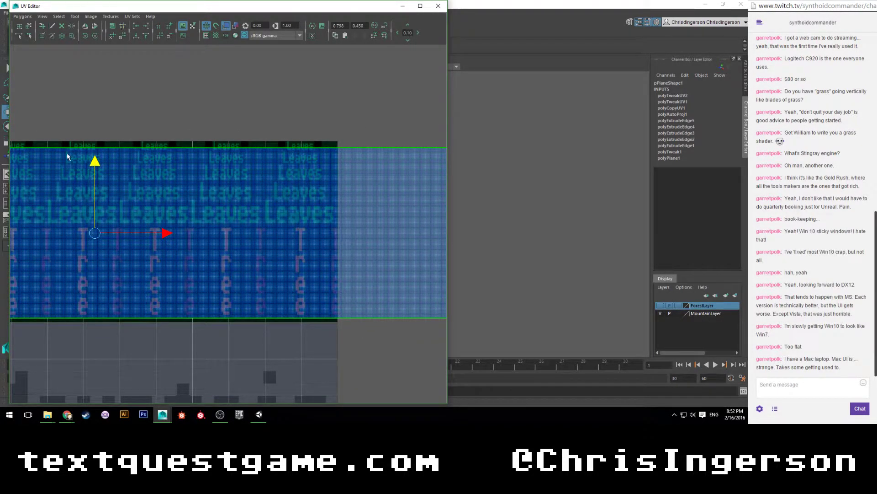
Turn off Discrete scale in the Scale tool settings.
scroll(65, 159, down, 2)
alt+middle_drag(72, 117, 84, 121)
drag(54, 8, 64, 9)
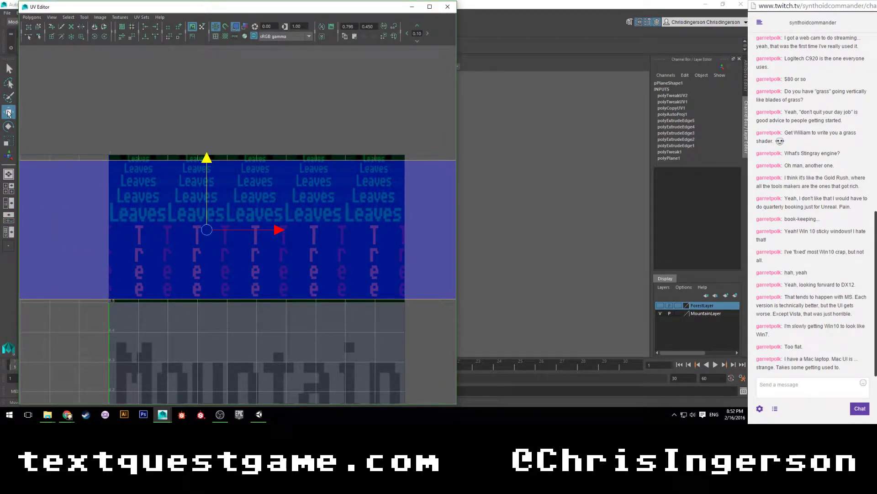
click(11, 142)
drag(71, 9, 52, 8)
click(76, 87)
click(159, 10)
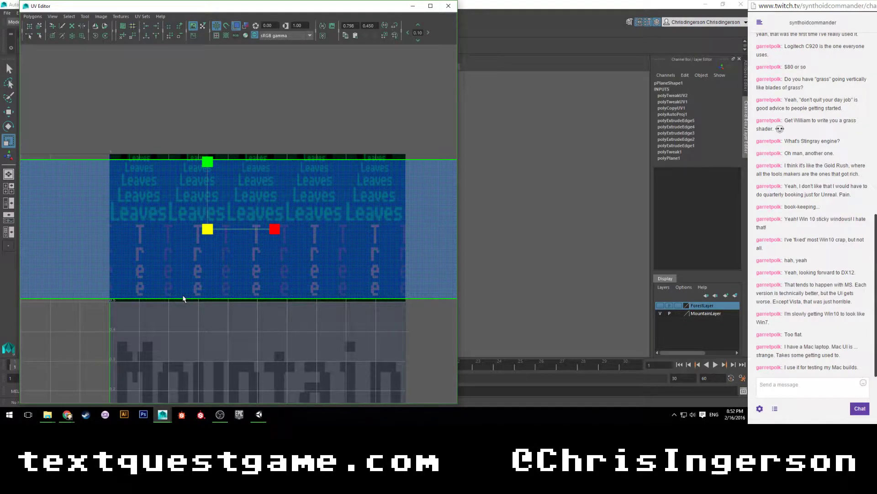
Nudge the strip up so its upper edge lines up with the top of the Leaves texture.
scroll(186, 290, up, 6)
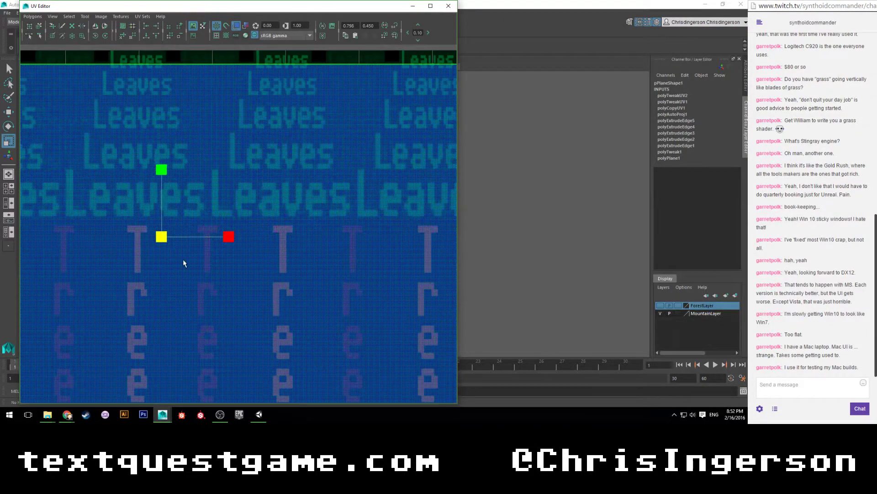
scroll(161, 270, down, 2)
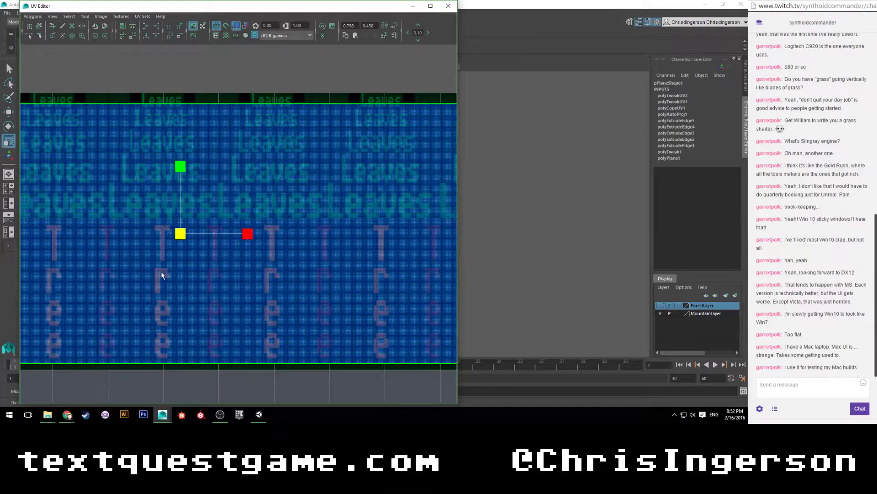
alt+middle_drag(161, 270, 212, 287)
scroll(228, 281, up, 1)
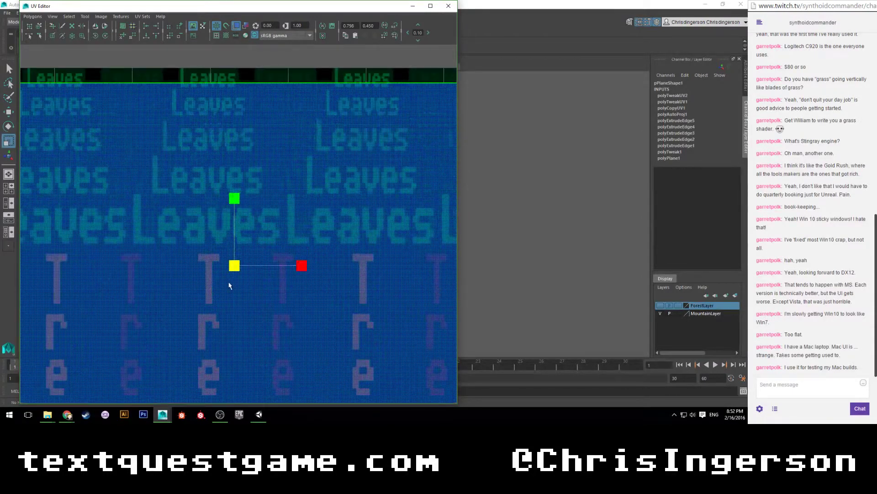
scroll(229, 283, down, 2)
scroll(238, 252, up, 1)
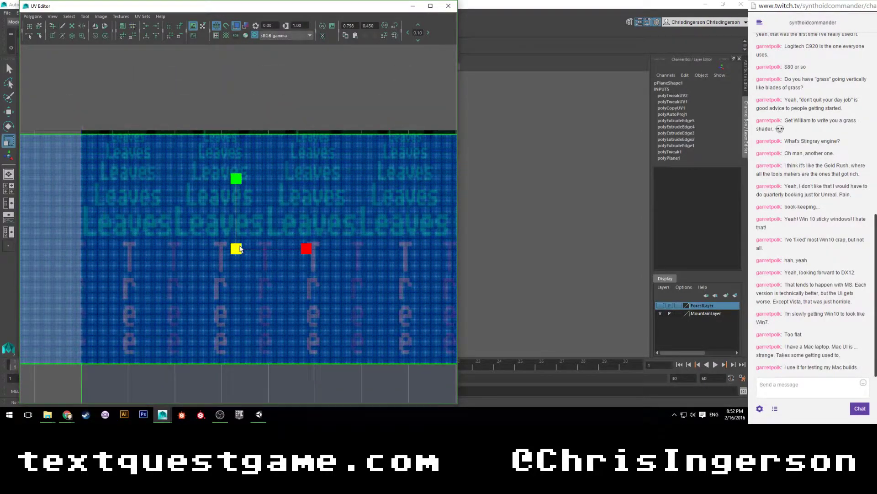
key(w)
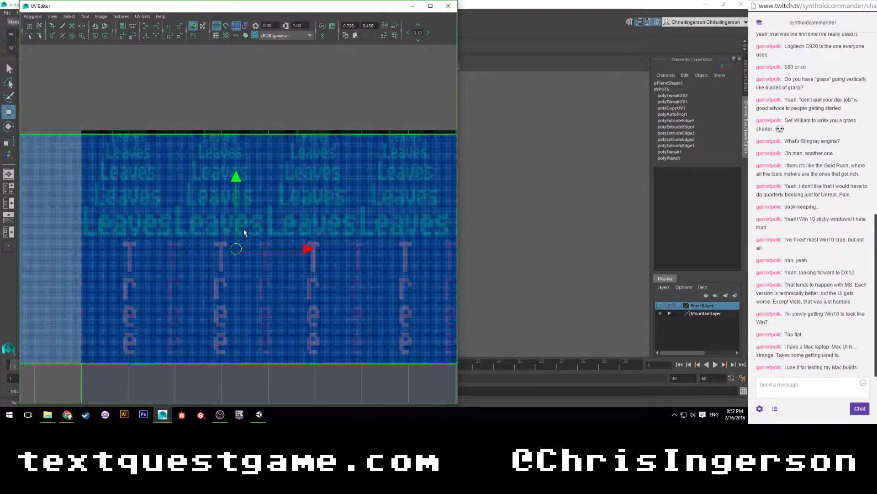
drag(239, 182, 236, 178)
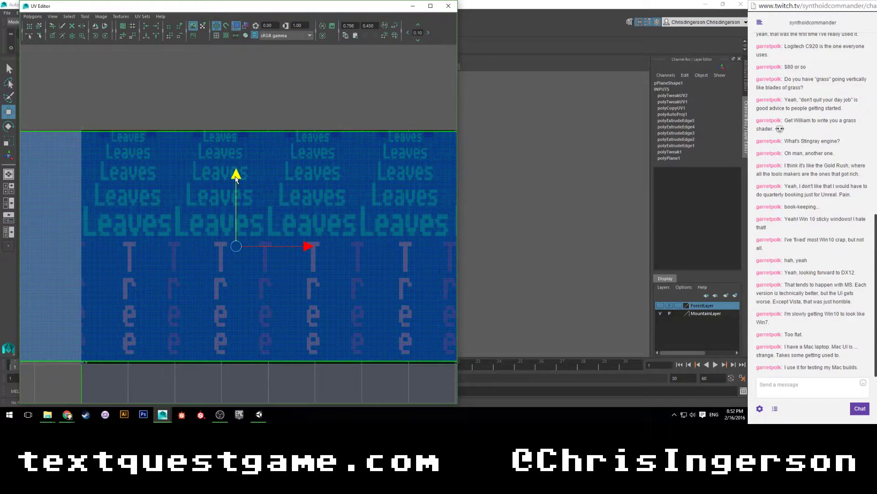
Examine how the strip's edges and full length line up with the Leaves and Tree half of the texture.
scroll(281, 249, down, 5)
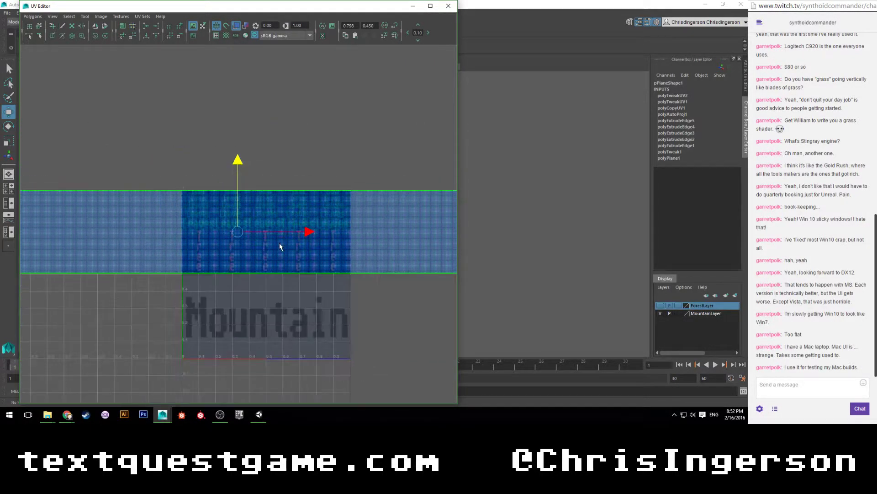
scroll(275, 261, up, 4)
scroll(255, 264, down, 3)
scroll(254, 262, up, 3)
scroll(254, 273, up, 3)
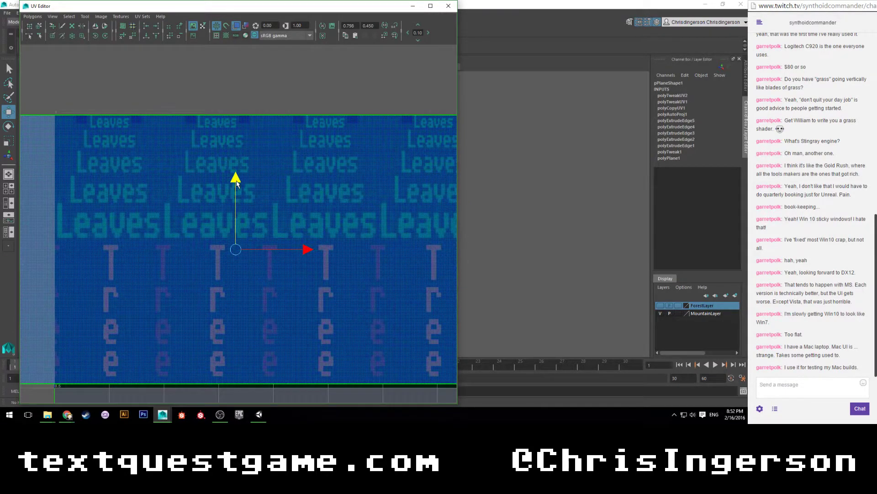
scroll(236, 183, down, 2)
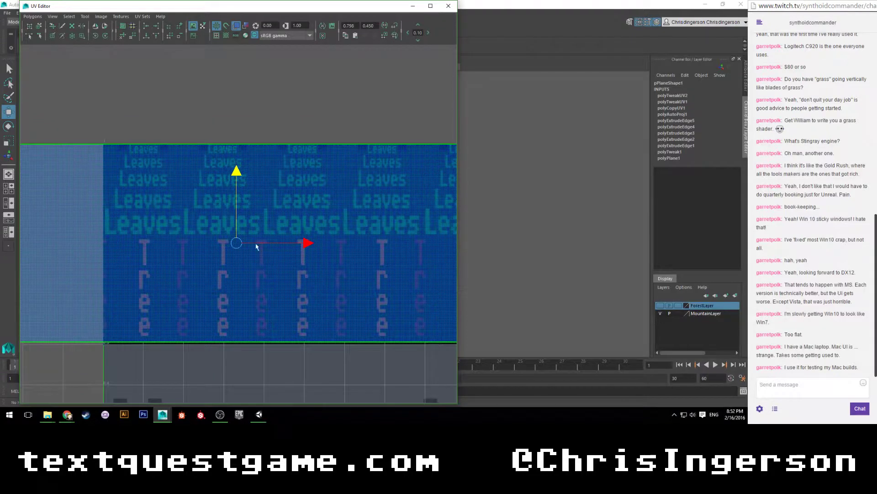
scroll(245, 279, down, 3)
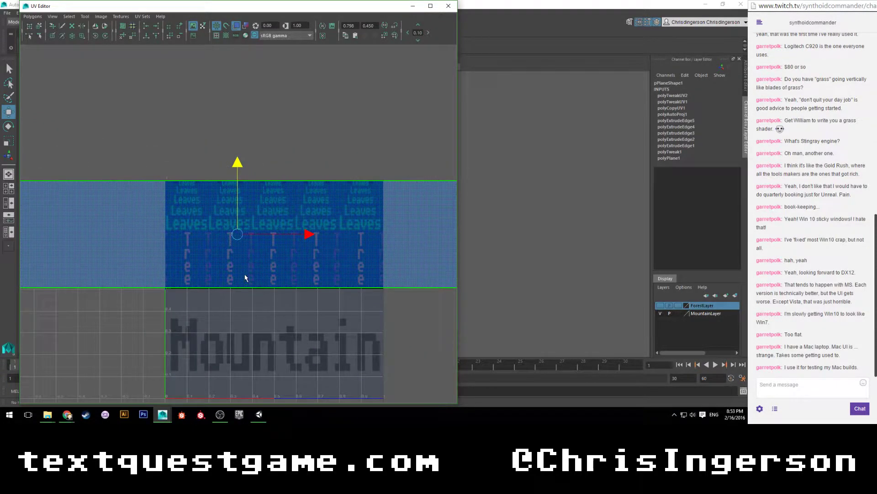
scroll(246, 277, down, 5)
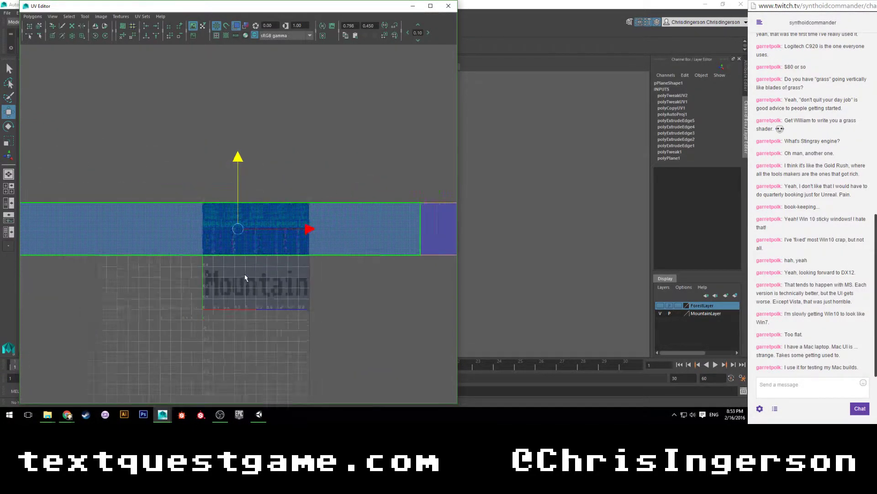
scroll(219, 284, up, 5)
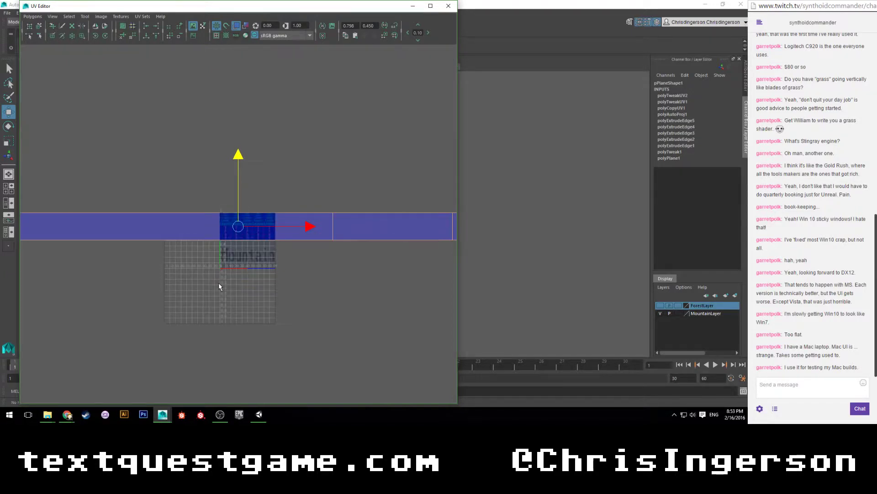
alt+middle_drag(257, 264, 137, 278)
scroll(138, 276, down, 2)
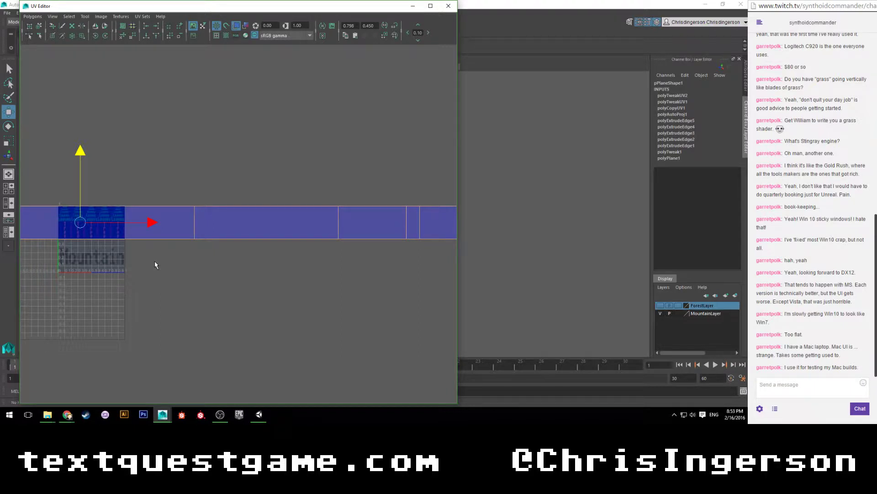
scroll(151, 261, down, 1)
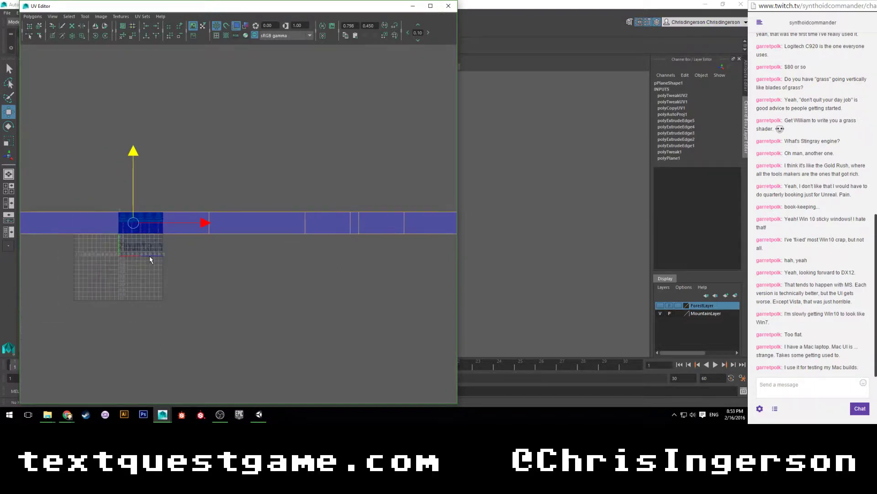
scroll(174, 259, down, 1)
Clear the UV selection and minimize the UV Editor to reveal the 3D view.
click(188, 269)
key(q)
key(w)
scroll(203, 255, down, 2)
scroll(224, 290, up, 1)
click(412, 6)
Inspect the direction and continuity of the Leaves and Tree texture on the walls from inside the level.
alt+drag(274, 228, 262, 257)
scroll(344, 245, up, 5)
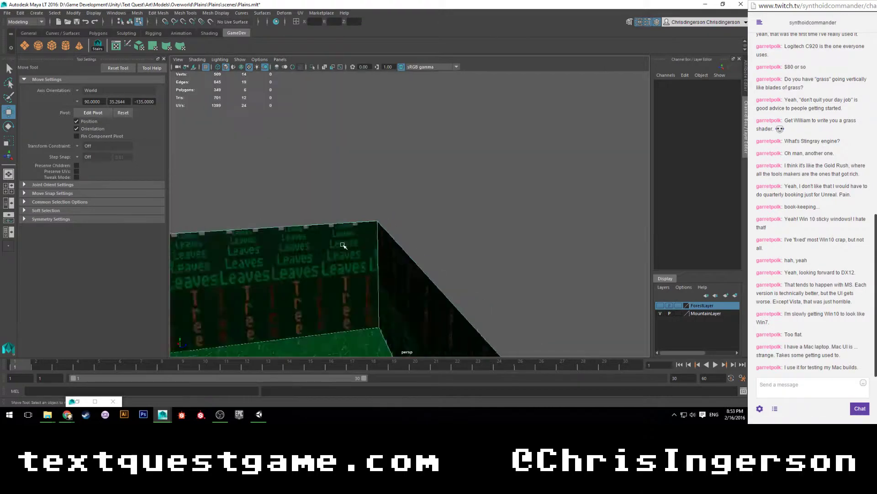
alt+drag(345, 245, 327, 251)
alt+middle_drag(327, 251, 330, 244)
scroll(347, 243, down, 3)
scroll(330, 245, up, 5)
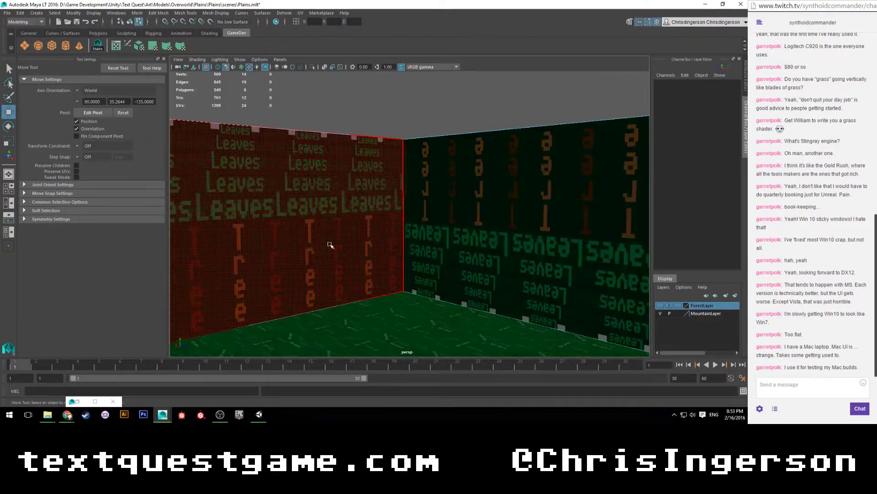
scroll(388, 241, down, 5)
alt+drag(362, 237, 454, 227)
alt+middle_drag(454, 227, 316, 210)
Select the long wall face beside the path opening, check the adjoining walls and restore the UV Editor.
click(317, 211)
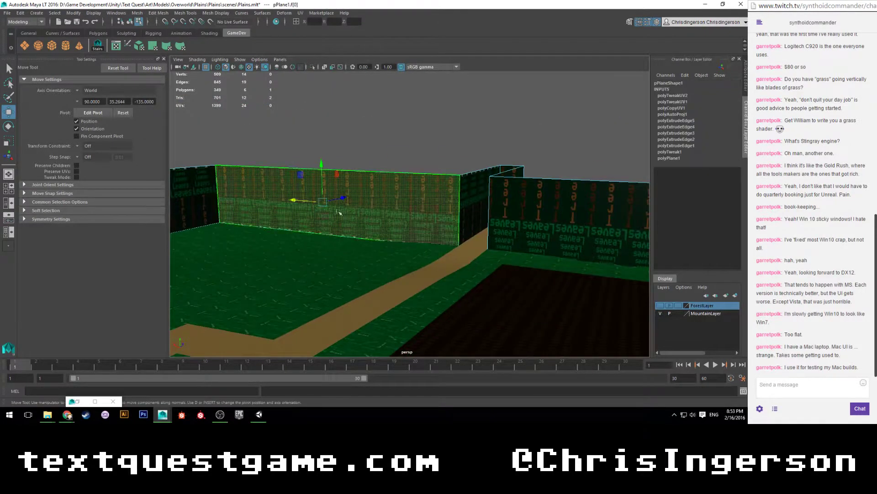
alt+drag(446, 224, 552, 211)
alt+middle_drag(553, 212, 324, 213)
scroll(335, 224, up, 3)
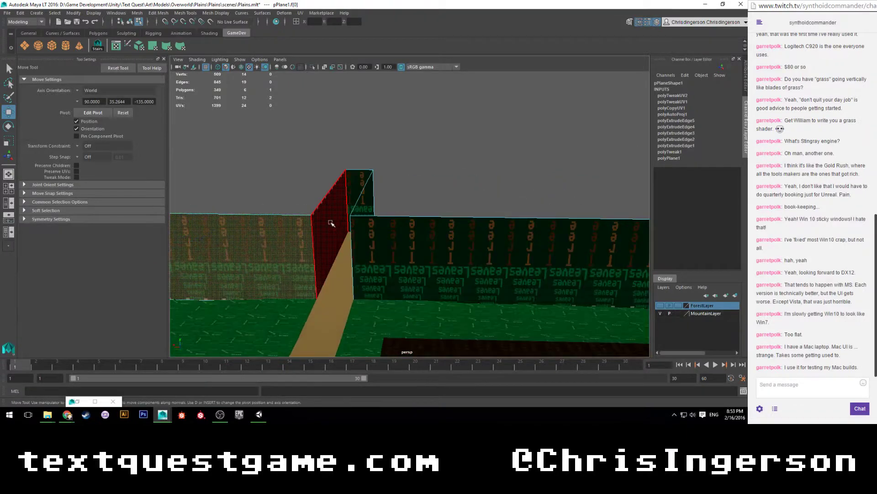
alt+drag(335, 224, 349, 213)
alt+middle_drag(416, 184, 341, 220)
alt+drag(403, 209, 351, 210)
alt+middle_drag(327, 206, 355, 210)
click(86, 400)
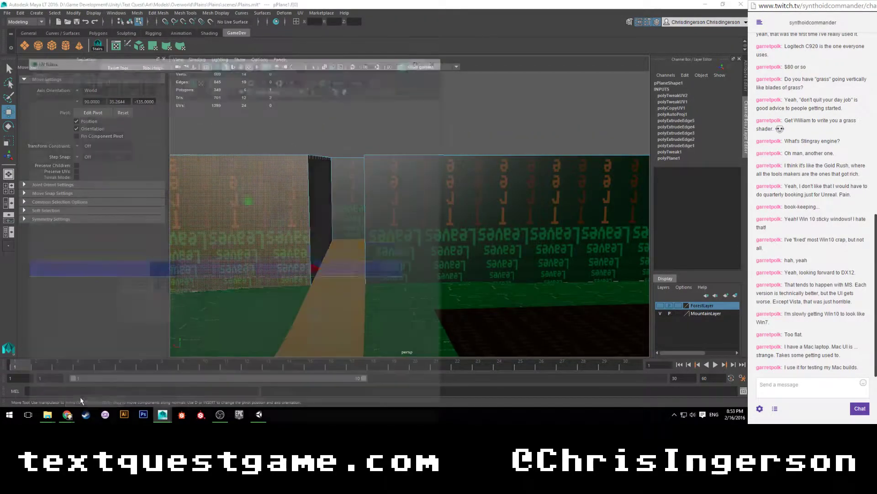
Rotate the UVs of the selected long wall face by 180 degrees so its Leaves and Tree lettering stands upright.
scroll(242, 235, up, 2)
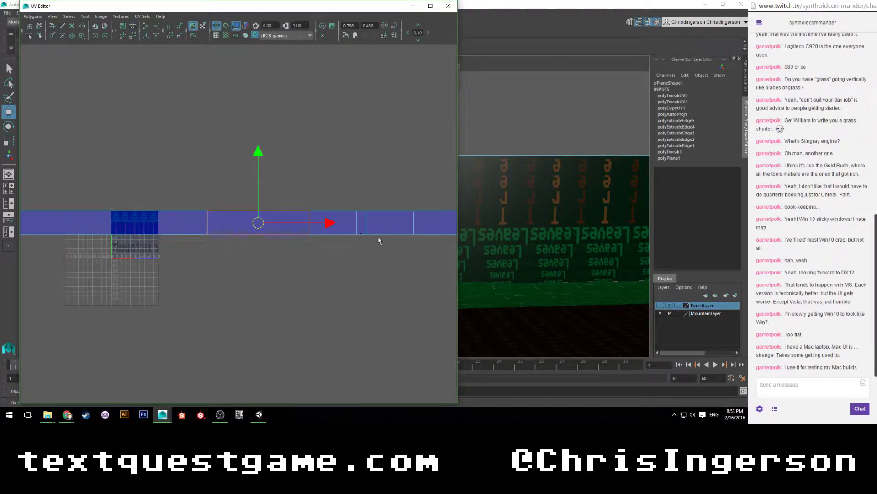
click(97, 38)
click(96, 38)
click(97, 37)
click(97, 38)
Select the long wall face on the other side of the path opening and rotate its UVs by 180 degrees.
click(392, 225)
right_drag(392, 225, 392, 243)
click(435, 226)
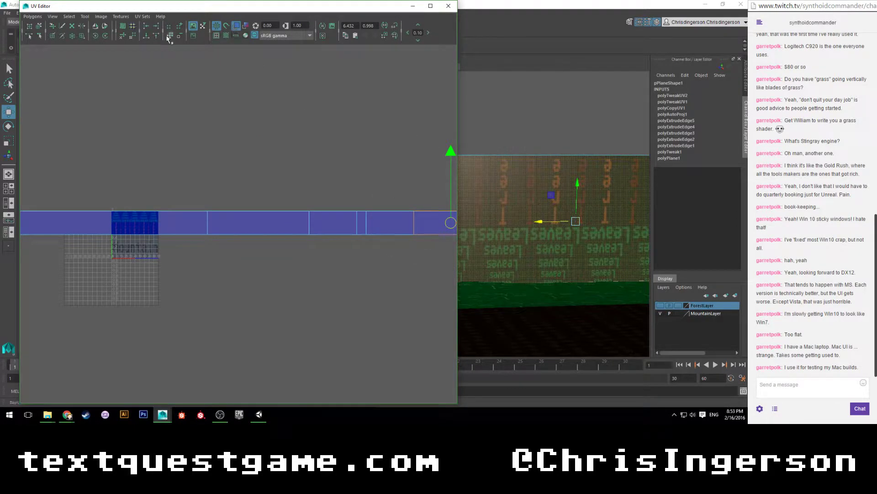
click(106, 36)
click(106, 36)
click(107, 36)
click(107, 37)
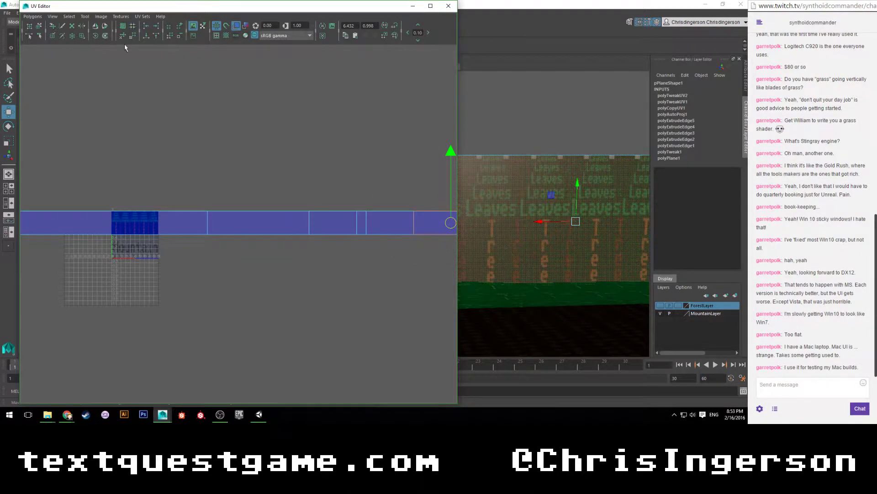
Turn the UVs of the narrow wall face at the end of the path upright and clear the selection.
scroll(521, 157, down, 5)
alt+drag(520, 157, 581, 185)
scroll(560, 165, up, 5)
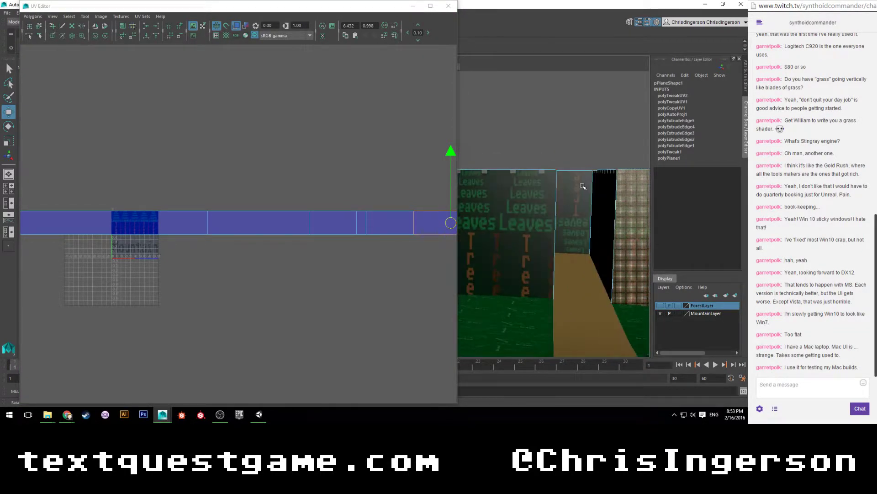
right_drag(372, 230, 368, 246)
click(361, 222)
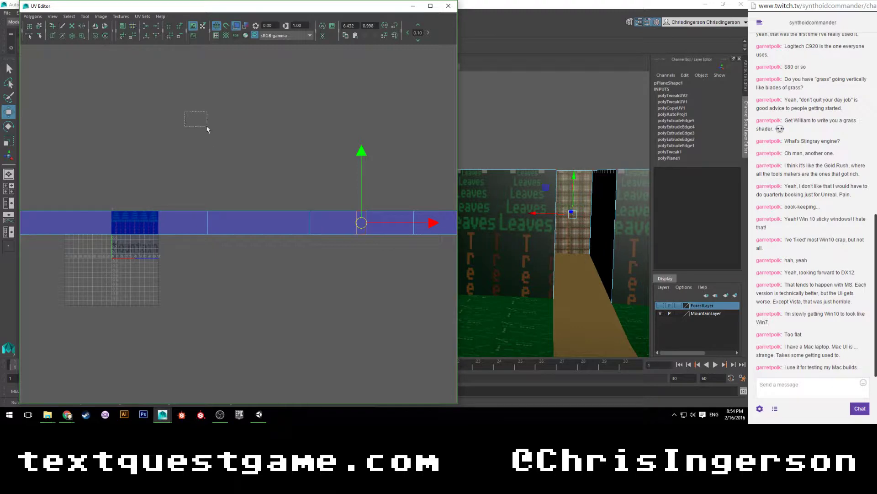
click(255, 156)
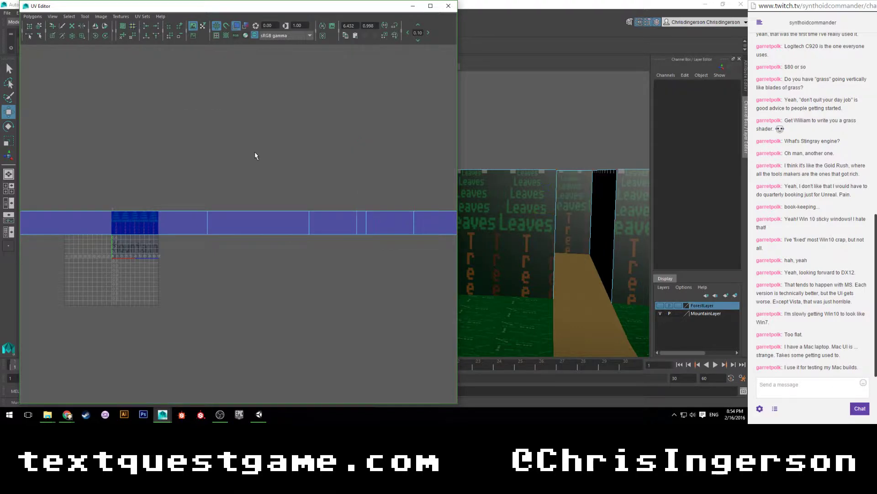
Minimize the UV Editor and inspect the Leaves and Tree texture on the boundary walls from inside the level.
click(412, 5)
alt+drag(404, 215, 407, 243)
alt+middle_drag(407, 242, 381, 238)
alt+drag(381, 238, 534, 247)
alt+middle_drag(535, 247, 306, 238)
alt+drag(369, 240, 408, 255)
alt+middle_drag(407, 254, 354, 191)
right_drag(369, 197, 385, 185)
alt+drag(385, 185, 511, 226)
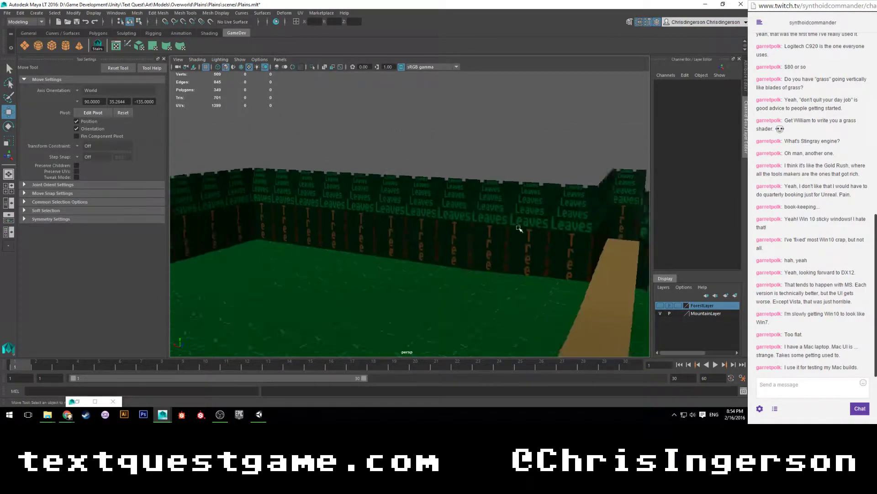
alt+drag(392, 207, 421, 228)
alt+right_drag(421, 228, 293, 228)
alt+drag(293, 228, 410, 247)
alt+middle_drag(403, 225, 347, 225)
alt+right_drag(347, 225, 377, 226)
alt+drag(377, 225, 398, 216)
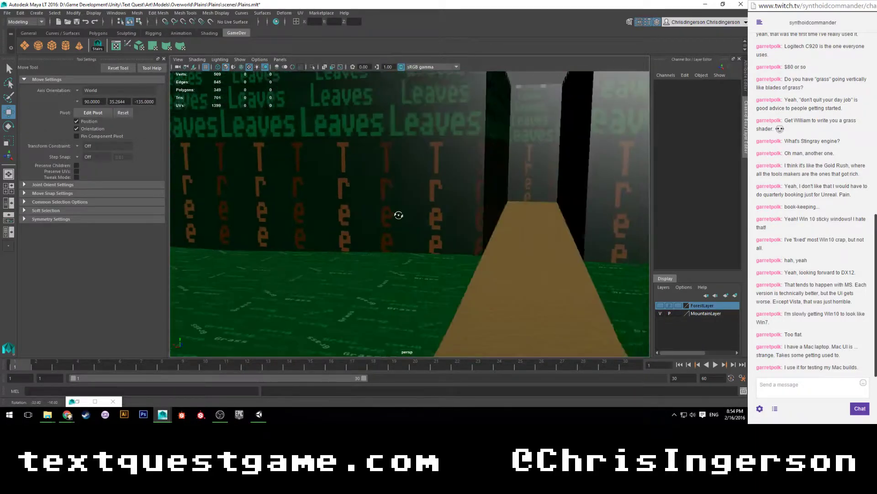
Examine the walls around the path passage and the whole level with its stacked mountain walls from outside.
scroll(399, 218, up, 5)
alt+middle_drag(396, 201, 383, 240)
scroll(383, 240, down, 4)
alt+drag(361, 217, 459, 218)
scroll(371, 222, down, 5)
scroll(407, 232, down, 5)
alt+middle_drag(459, 217, 350, 217)
scroll(350, 218, down, 4)
alt+drag(361, 215, 403, 204)
alt+middle_drag(404, 203, 335, 259)
scroll(394, 230, down, 5)
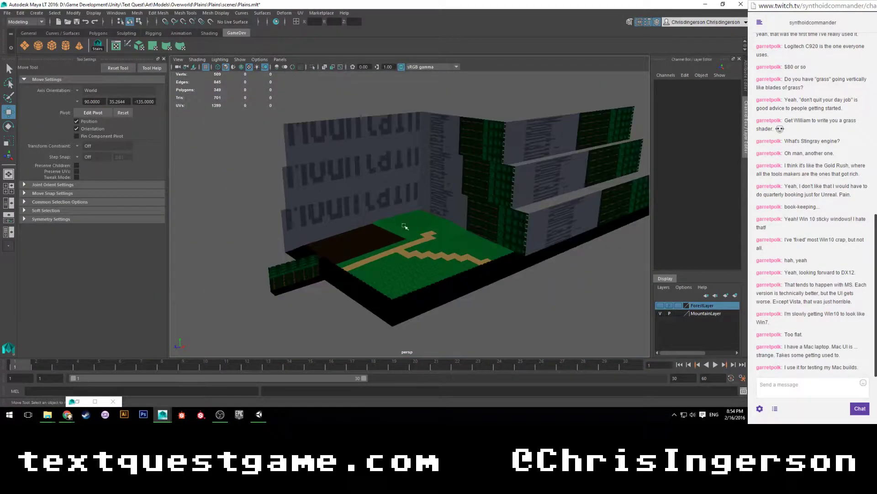
Select the lowest mountain wall, save the scene and restore the UV Editor.
alt+middle_drag(394, 231, 343, 243)
click(344, 246)
click(359, 229)
key(ctrl+s)
click(74, 402)
click(78, 402)
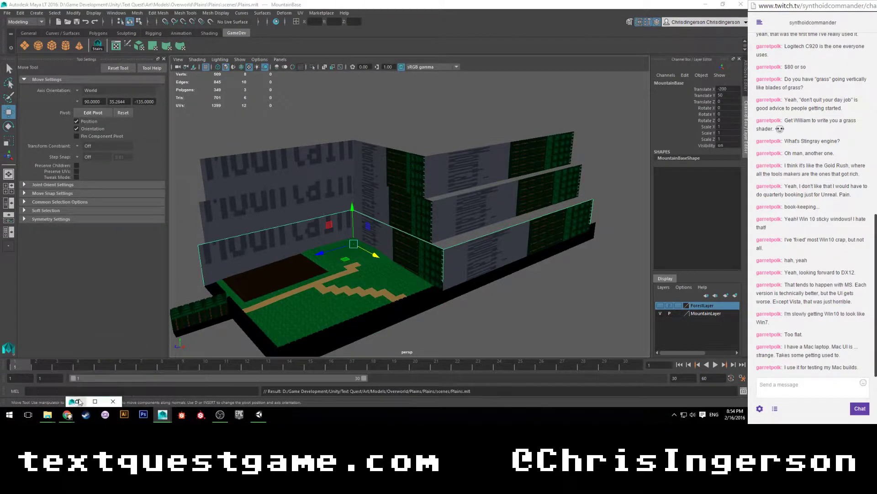
Move the UV Editor aside and close the Tool Settings to uncover the mountain wall in the 3D view.
scroll(158, 211, up, 4)
alt+middle_drag(140, 225, 388, 179)
scroll(315, 196, up, 5)
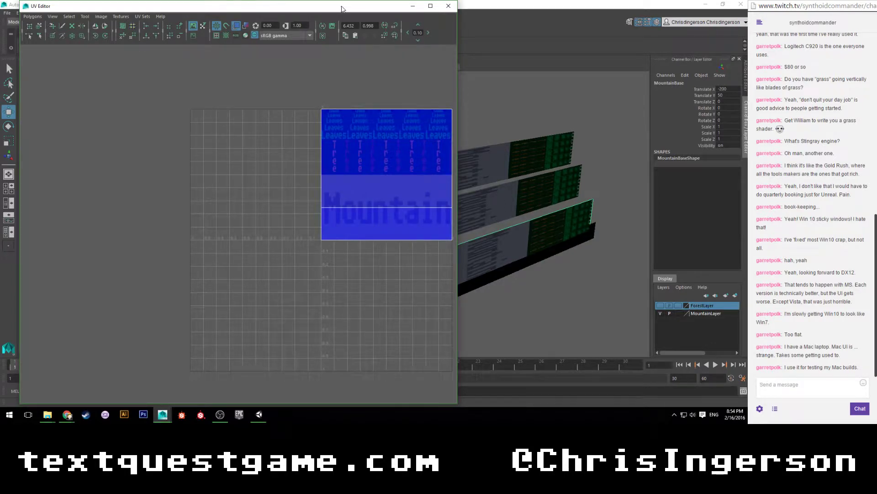
drag(341, 9, 538, 9)
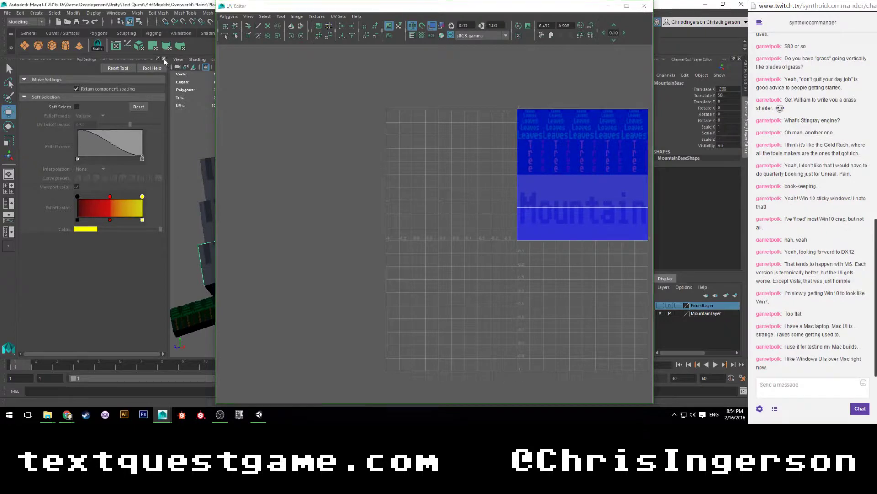
click(164, 59)
alt+drag(150, 183, 142, 158)
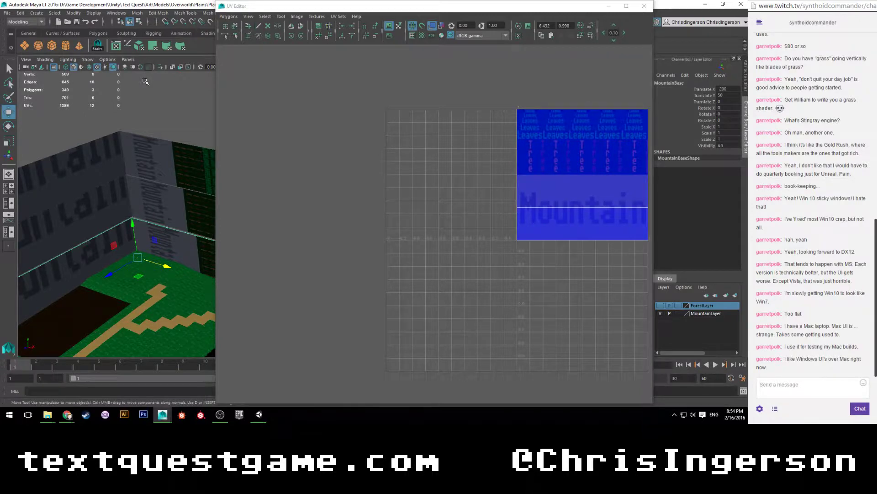
Apply automatic UV mapping to the lowest mountain wall and examine its shells against the texture.
click(140, 45)
scroll(475, 181, up, 6)
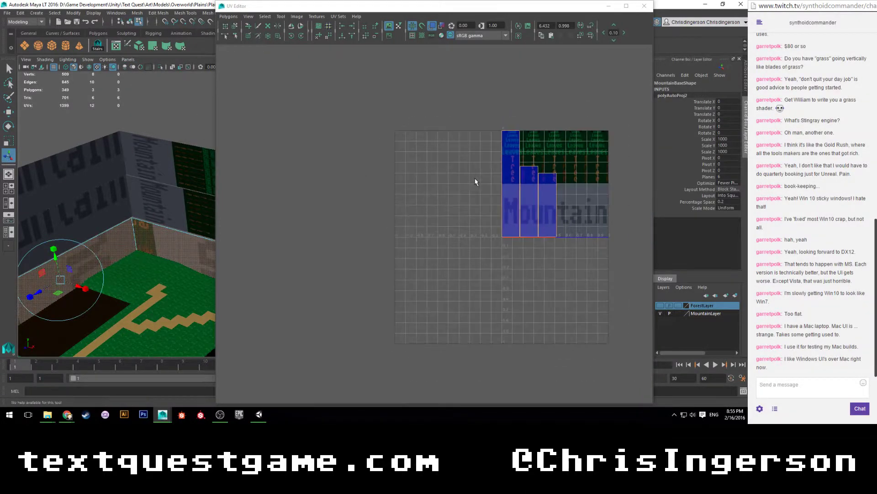
scroll(502, 164, down, 6)
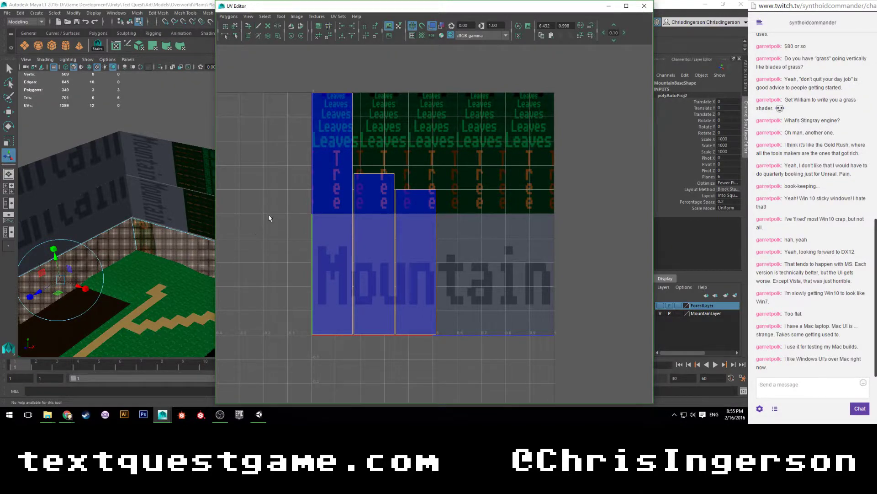
click(627, 6)
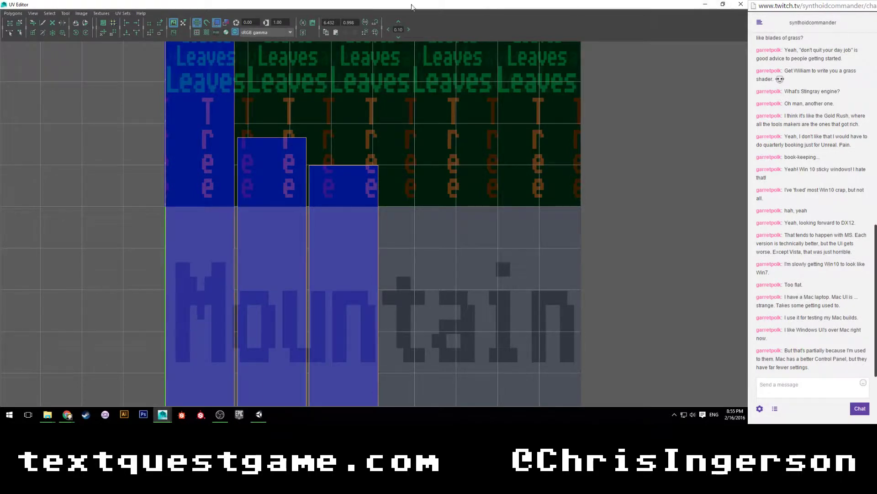
click(723, 4)
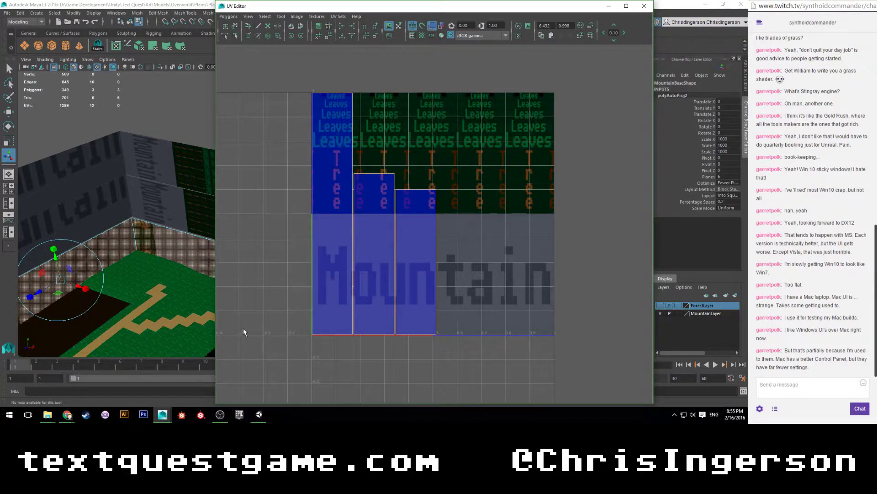
click(325, 293)
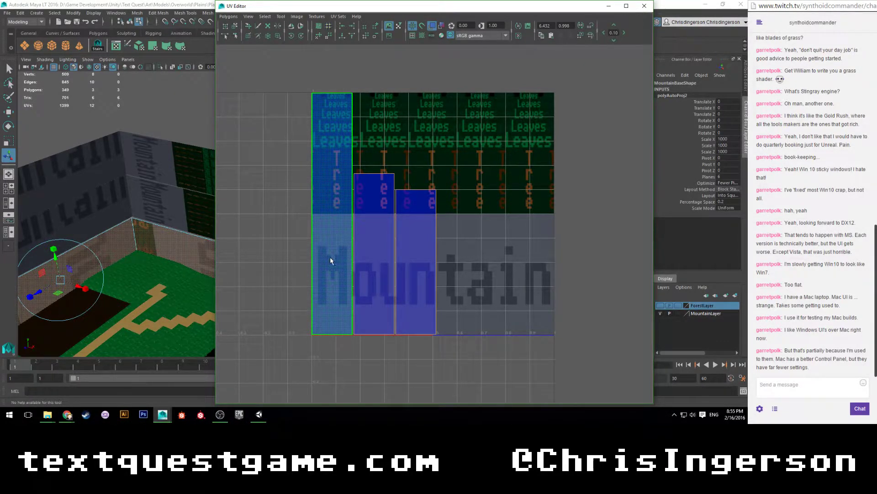
scroll(389, 175, down, 2)
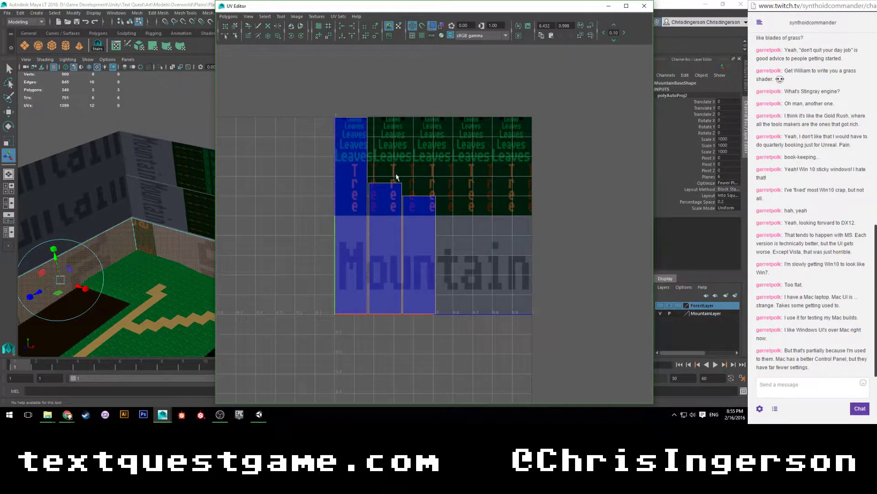
alt+middle_drag(449, 156, 415, 161)
scroll(418, 187, up, 1)
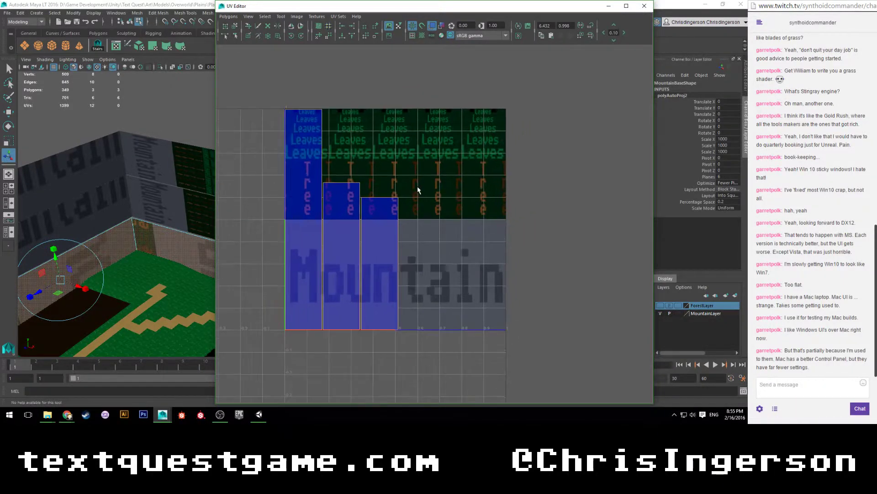
Copy the UVs of all three mountain wall faces into a new UV set and choose the set for editing.
drag(404, 154, 465, 194)
right_drag(314, 151, 315, 173)
drag(256, 189, 399, 321)
click(336, 16)
click(229, 17)
mouse_move(256, 55)
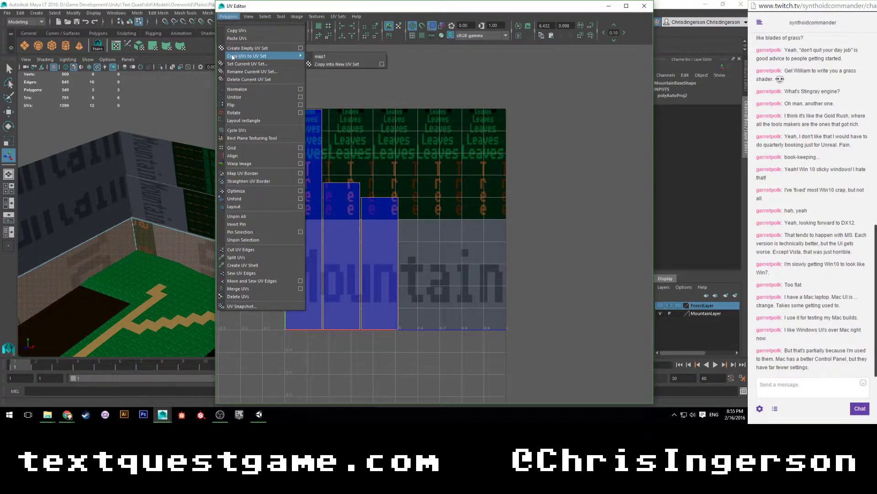
click(320, 65)
click(228, 16)
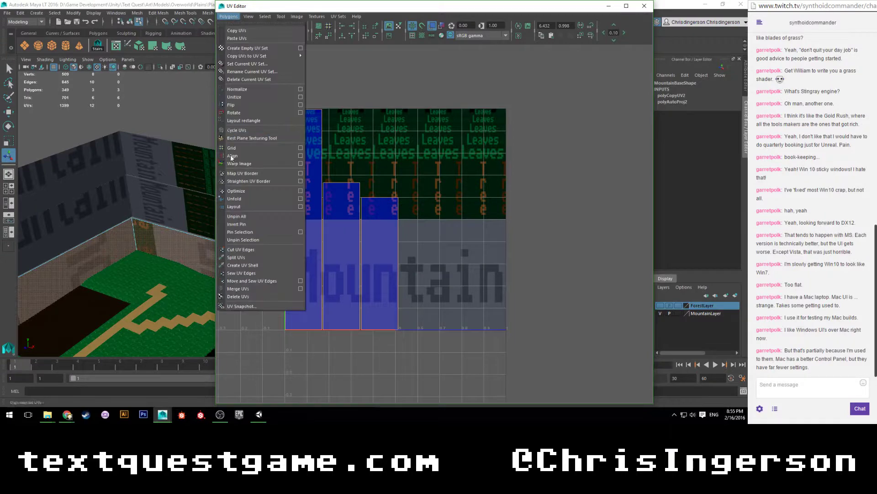
click(236, 207)
click(238, 187)
click(339, 17)
click(345, 26)
Select all three mountain wall faces and rotate their UV shells so they lie horizontally with the texture upright.
right_click(327, 151)
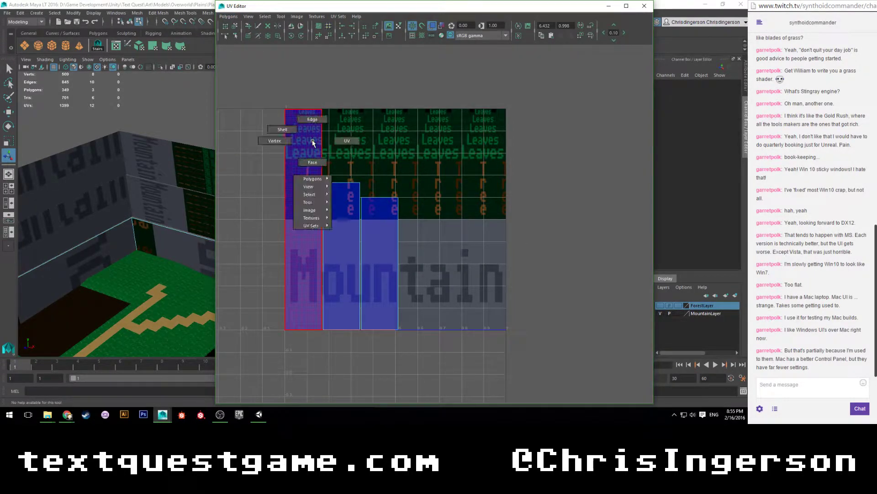
click(314, 161)
drag(270, 166, 287, 182)
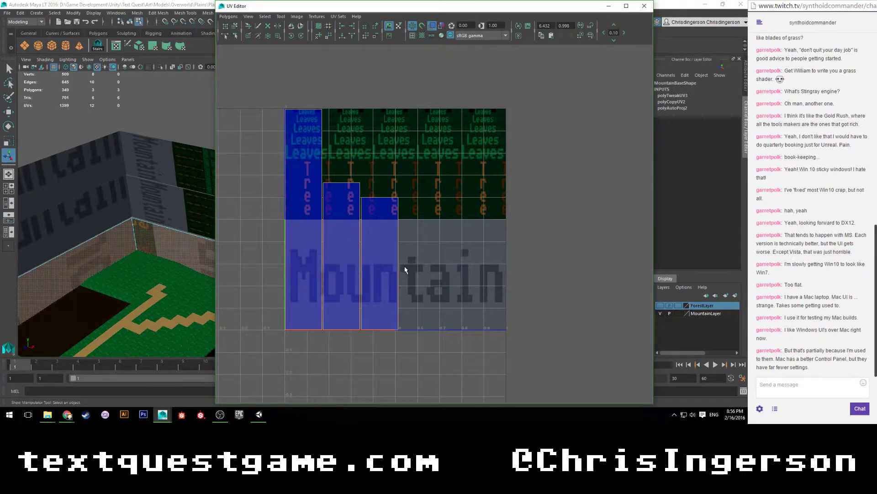
click(301, 35)
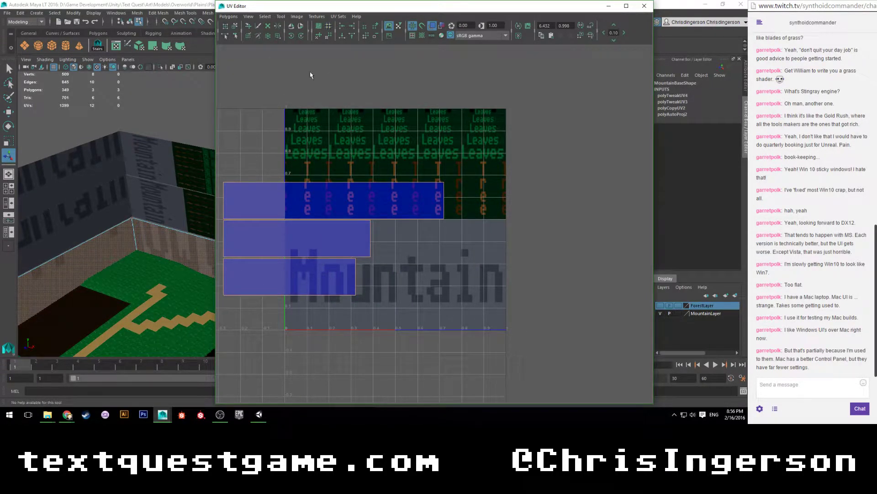
click(301, 36)
click(302, 35)
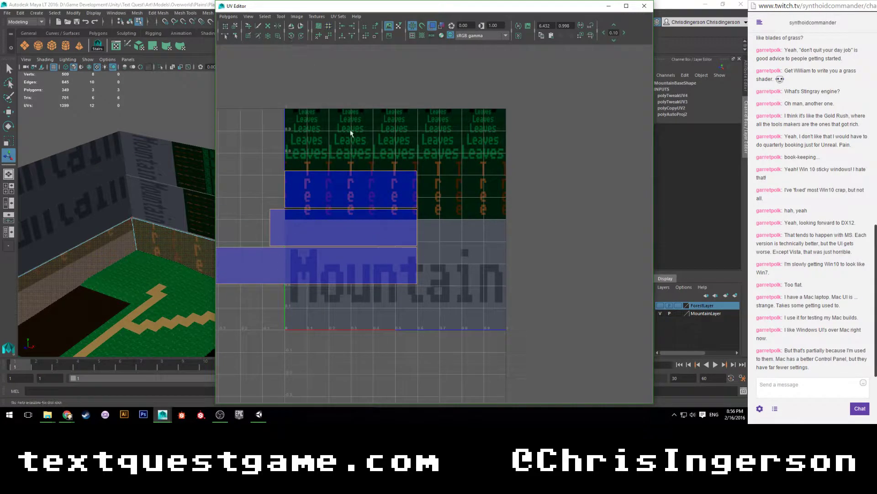
Check which UV shell belongs to which face of the lowest mountain wall.
scroll(380, 195, down, 1)
alt+drag(172, 213, 159, 192)
right_drag(321, 215, 319, 240)
click(311, 253)
click(322, 230)
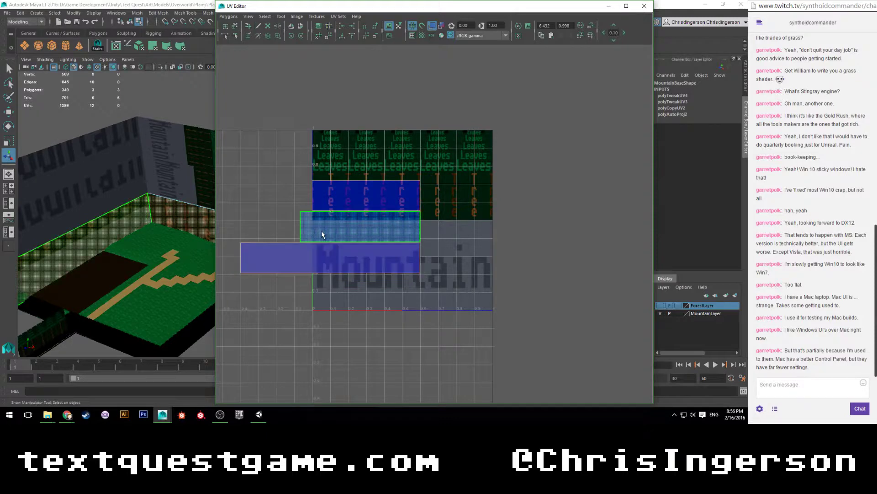
click(329, 197)
click(334, 225)
click(283, 210)
Move the middle UV shell to the left end of the upper shell and the lower shell to its right end.
click(357, 227)
click(463, 202)
key(w)
drag(431, 227, 327, 223)
click(336, 251)
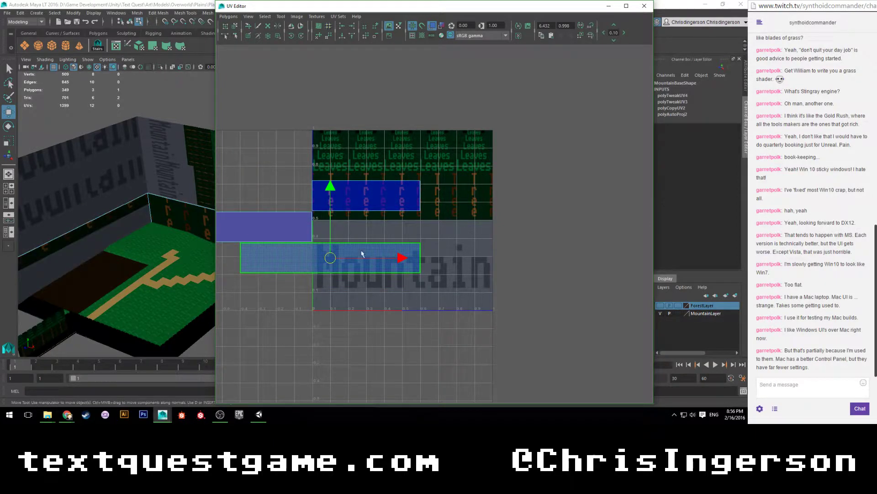
drag(406, 261, 590, 258)
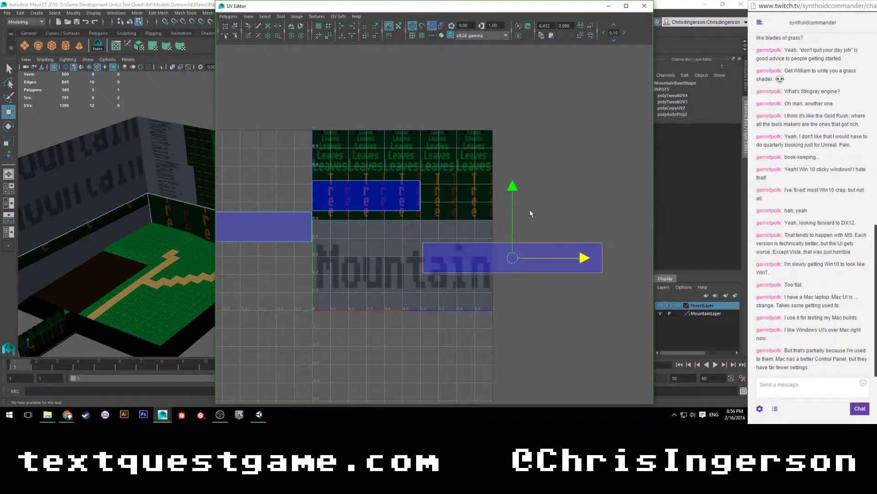
Lower the upper shell and raise the lower shell into the same row as the middle shell.
click(393, 198)
drag(366, 137, 366, 168)
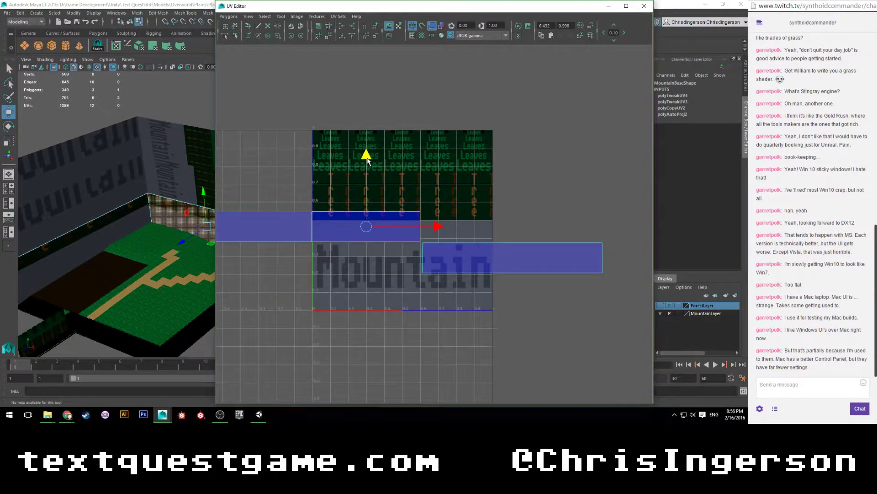
click(476, 267)
drag(513, 196, 513, 167)
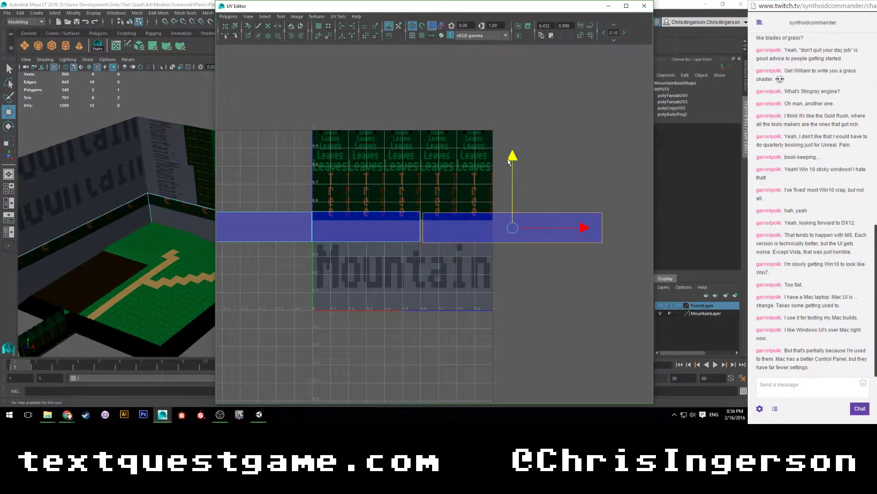
Align the UVs along the row's lower edge and those along its upper edge to make both edges straight.
scroll(463, 182, down, 1)
scroll(418, 157, up, 2)
right_drag(369, 191, 334, 201)
drag(232, 199, 619, 226)
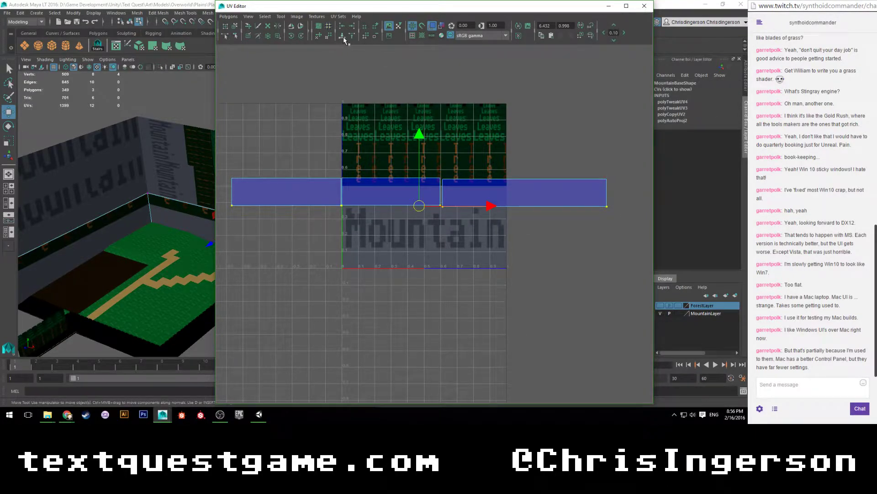
click(346, 162)
right_drag(299, 200, 243, 202)
drag(227, 199, 638, 223)
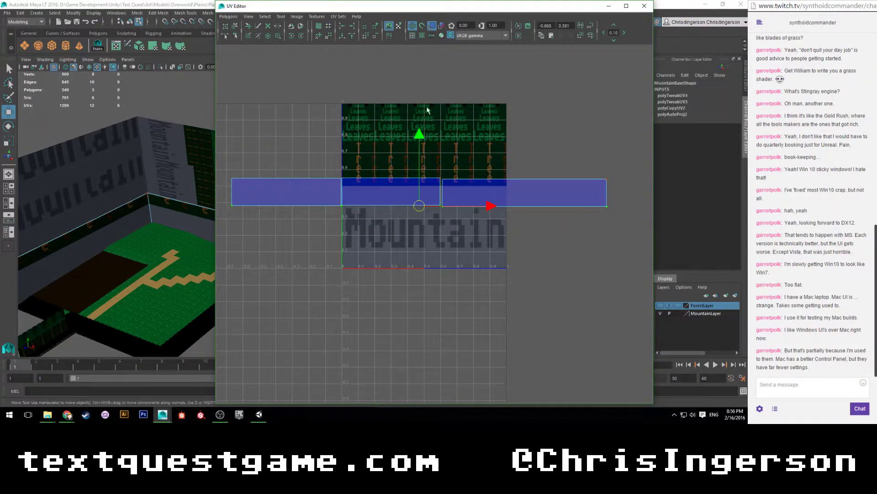
drag(234, 172, 583, 181)
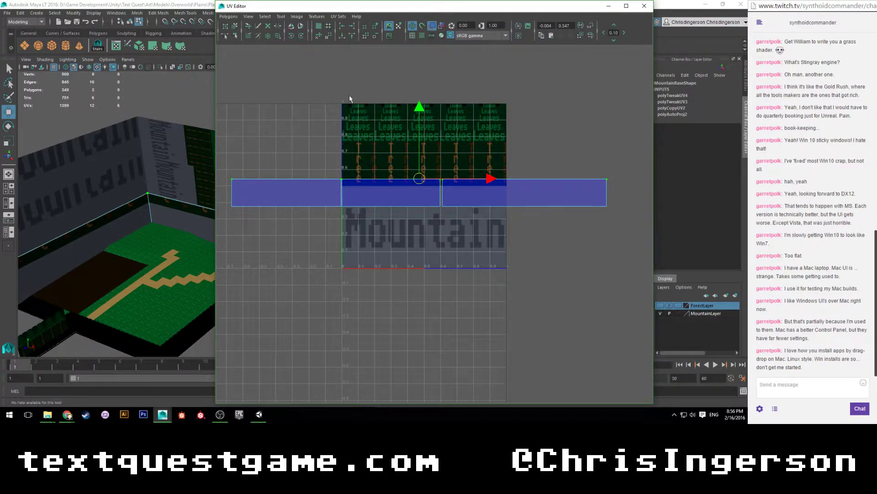
Select the middle UV shell and relocate its pivot above the shell's left edge.
scroll(355, 141, up, 3)
scroll(368, 177, up, 1)
right_drag(356, 208, 358, 219)
click(445, 202)
click(411, 194)
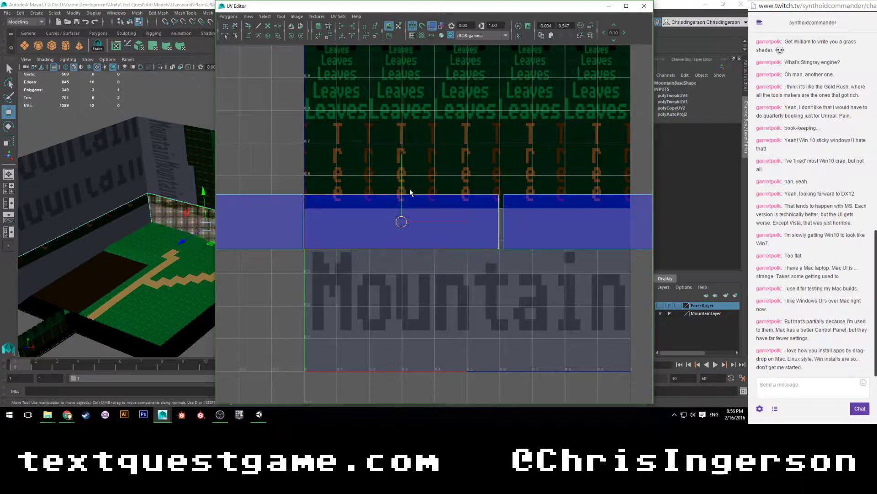
drag(401, 188, 400, 152)
drag(459, 187, 363, 186)
click(315, 208)
Shift the middle UV shell left to close the gap to the left shell.
scroll(310, 206, up, 2)
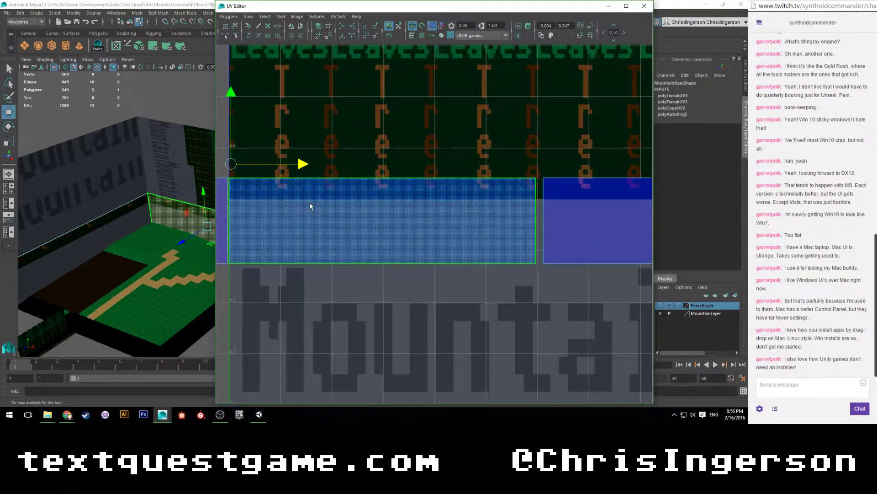
scroll(402, 233, up, 3)
scroll(390, 204, up, 3)
scroll(384, 162, up, 2)
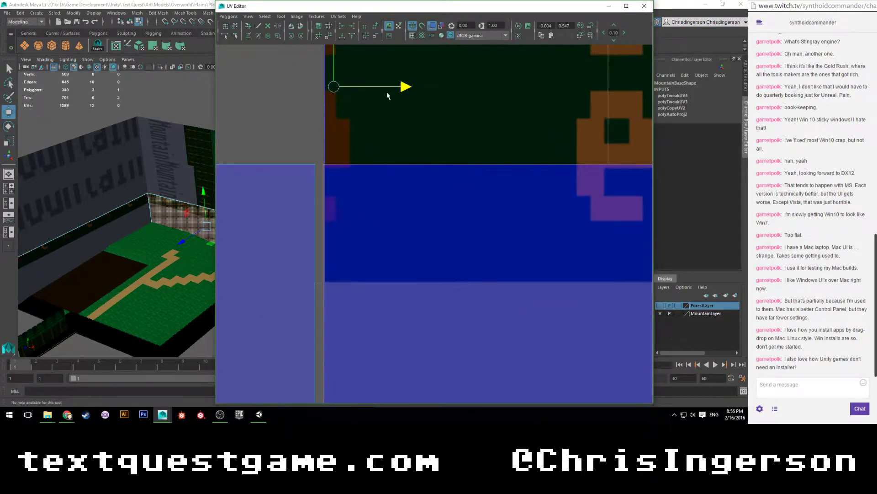
drag(402, 87, 395, 87)
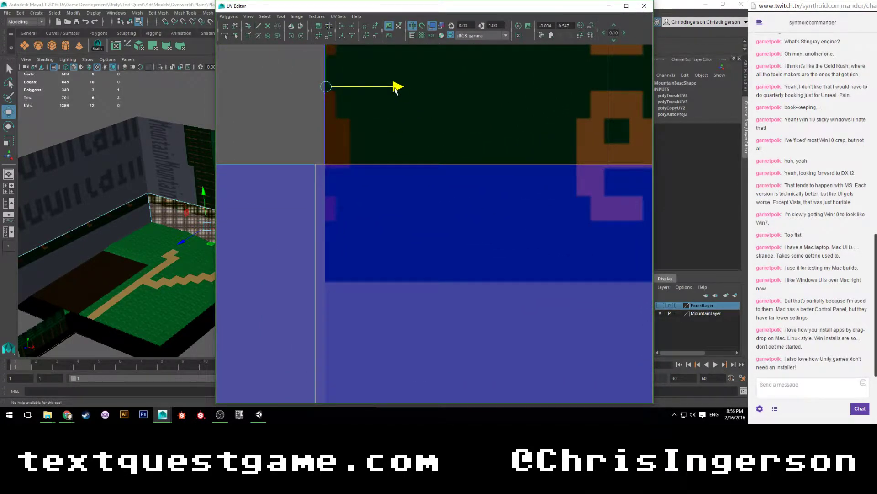
scroll(368, 115, up, 2)
alt+middle_drag(306, 97, 374, 161)
scroll(360, 147, up, 1)
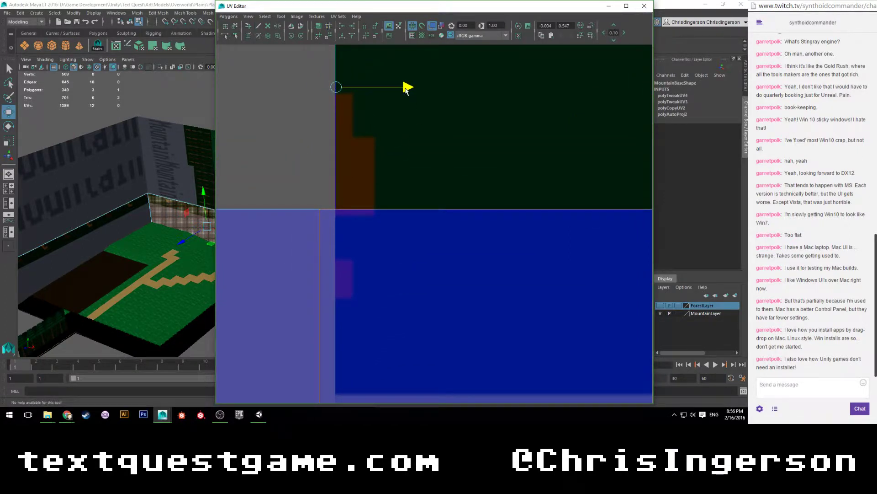
scroll(377, 122, up, 4)
alt+middle_drag(331, 121, 381, 160)
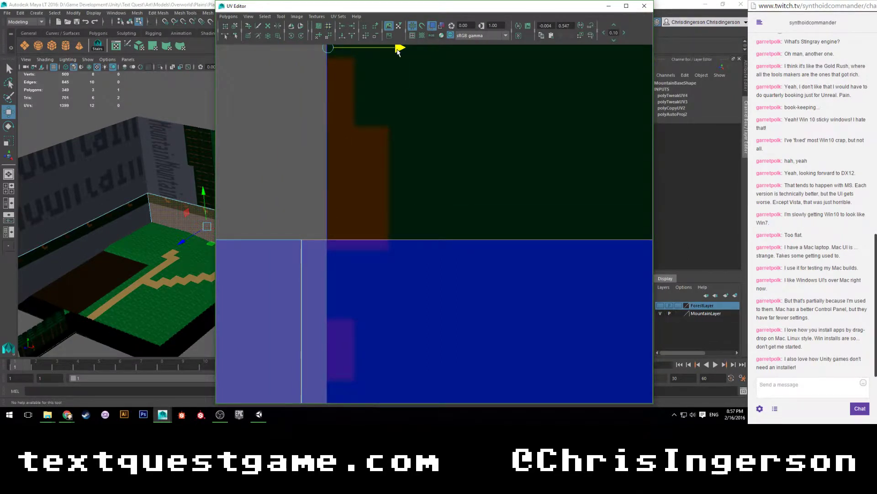
Select the right UV shell of the row.
scroll(380, 178, down, 10)
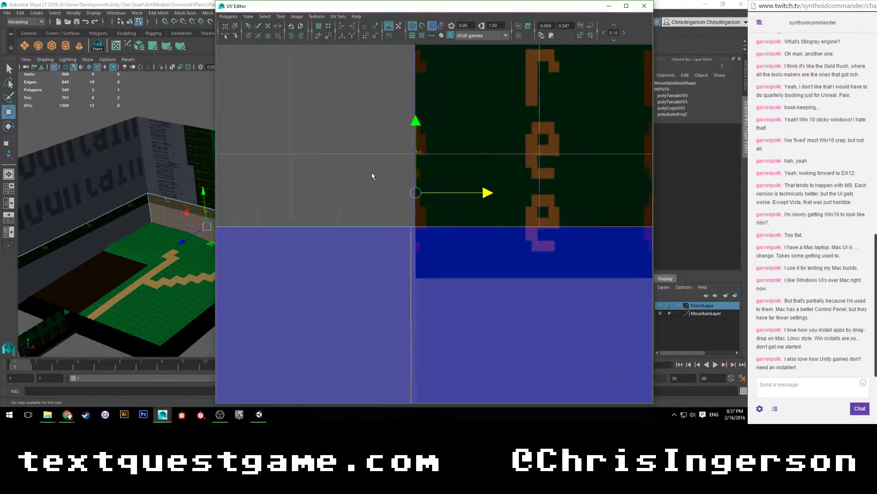
alt+middle_drag(525, 175, 331, 159)
scroll(330, 157, down, 3)
alt+middle_drag(449, 163, 304, 157)
scroll(361, 164, down, 1)
alt+middle_drag(440, 178, 392, 177)
click(343, 227)
scroll(314, 167, up, 2)
scroll(447, 165, down, 3)
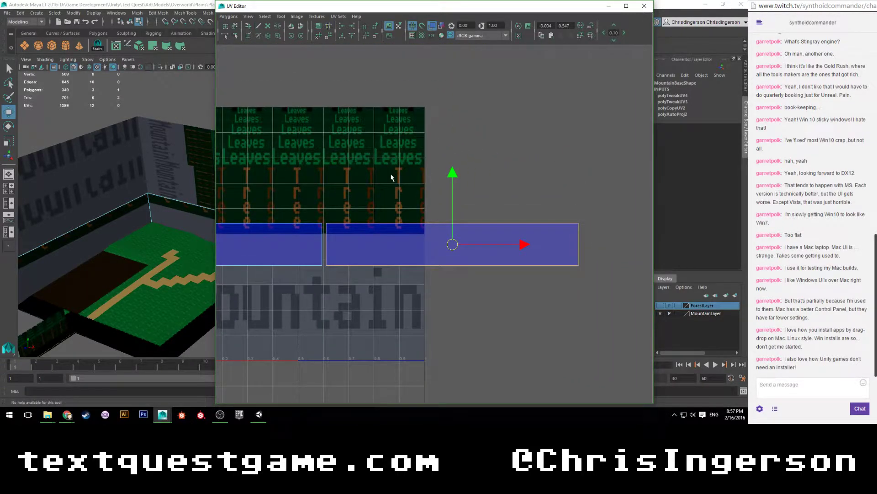
middle_drag(523, 246, 396, 244)
drag(396, 245, 393, 244)
drag(331, 203, 327, 178)
click(327, 175)
click(338, 241)
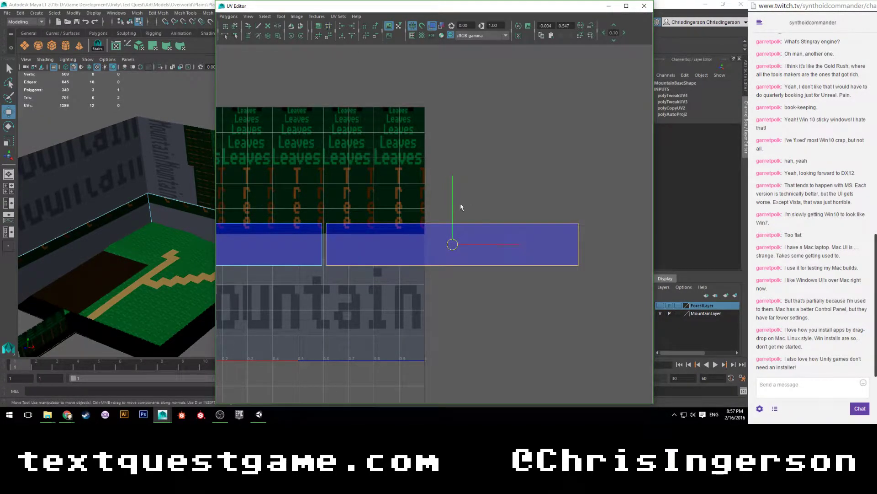
drag(453, 203, 451, 177)
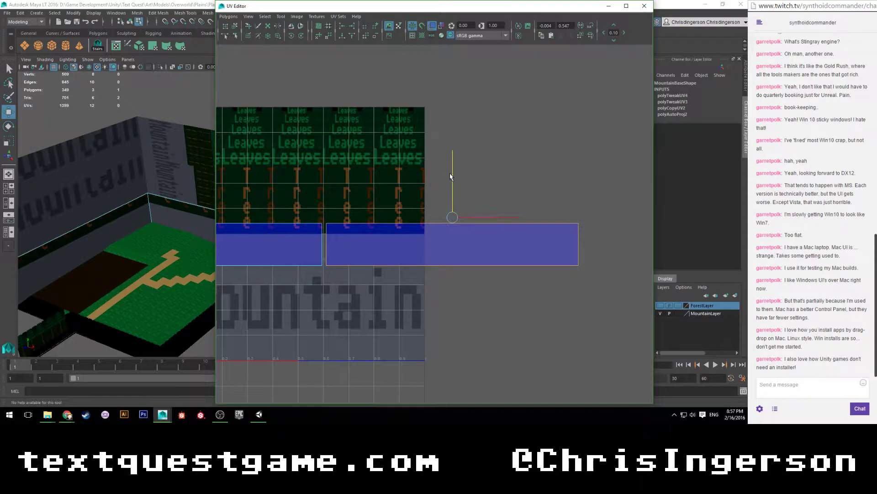
click(513, 218)
Relocate the right UV shell's pivot above its left edge, near the seam with the middle shell.
click(457, 242)
drag(454, 206, 449, 178)
drag(476, 216, 352, 219)
Shift the right UV shell left until it meets the middle shell, and check the seam up close.
scroll(352, 225, up, 8)
scroll(321, 223, up, 5)
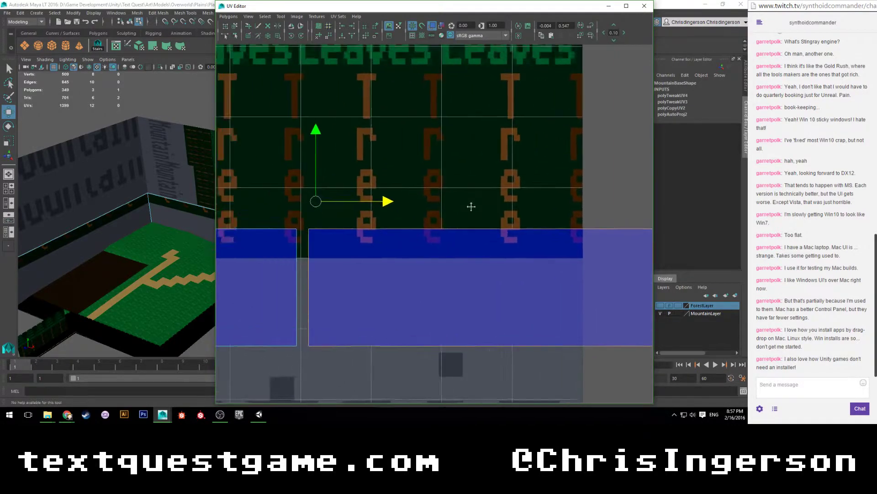
alt+middle_drag(432, 224, 506, 212)
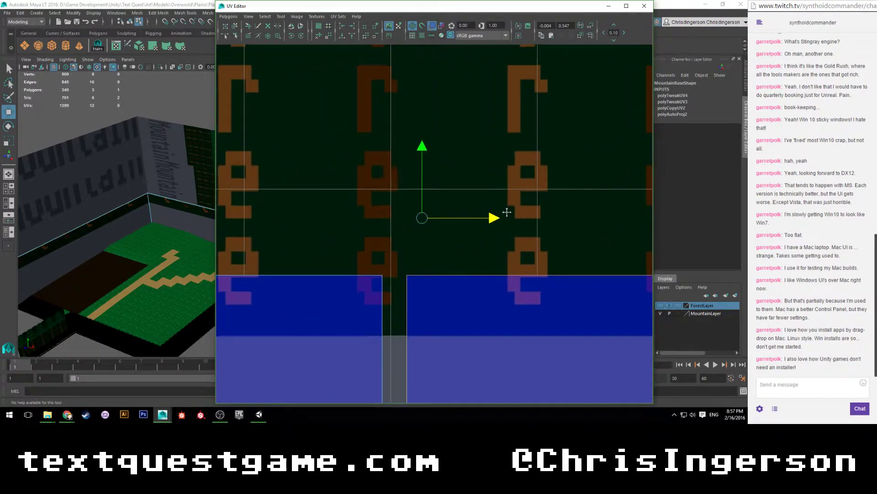
scroll(489, 224, up, 2)
alt+middle_drag(421, 247, 454, 218)
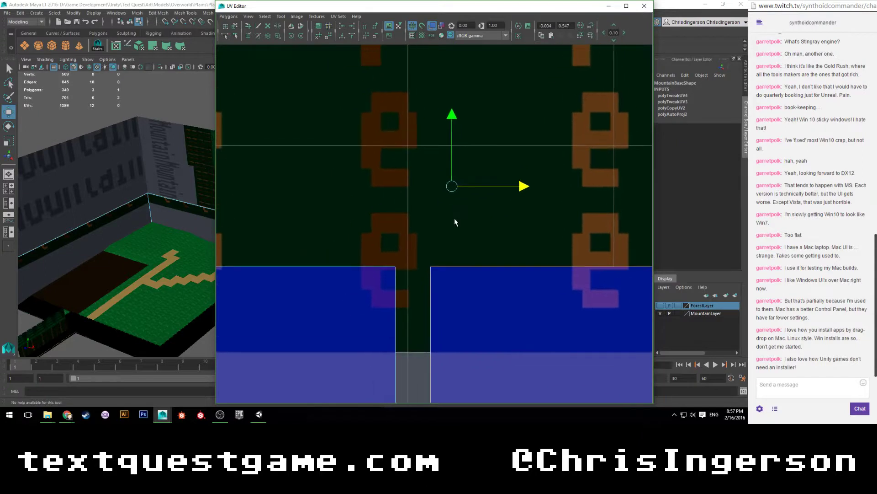
scroll(454, 218, up, 1)
alt+middle_drag(523, 179, 480, 177)
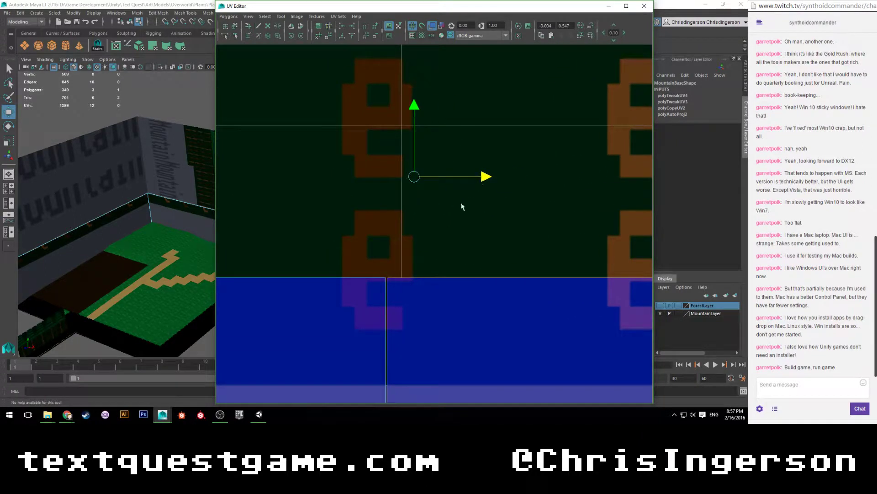
scroll(449, 215, up, 3)
drag(460, 120, 457, 119)
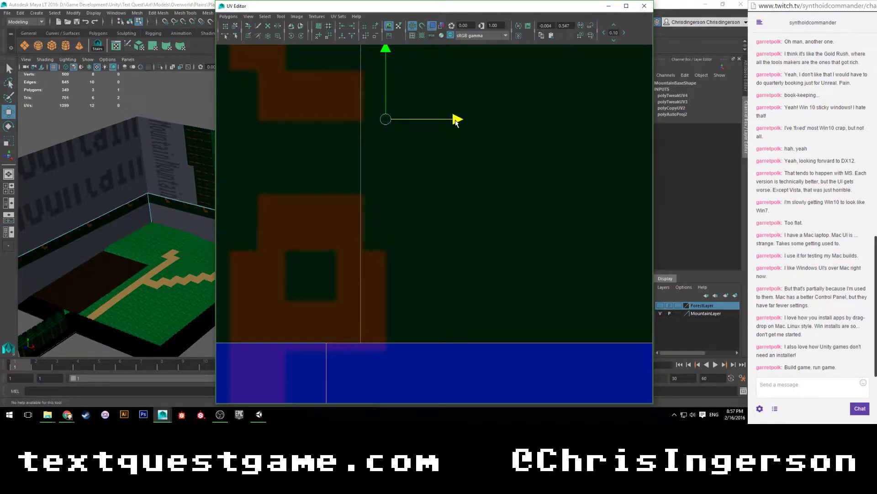
scroll(414, 187, down, 5)
scroll(409, 212, up, 7)
alt+middle_drag(333, 258, 429, 170)
scroll(429, 170, up, 5)
scroll(428, 170, down, 14)
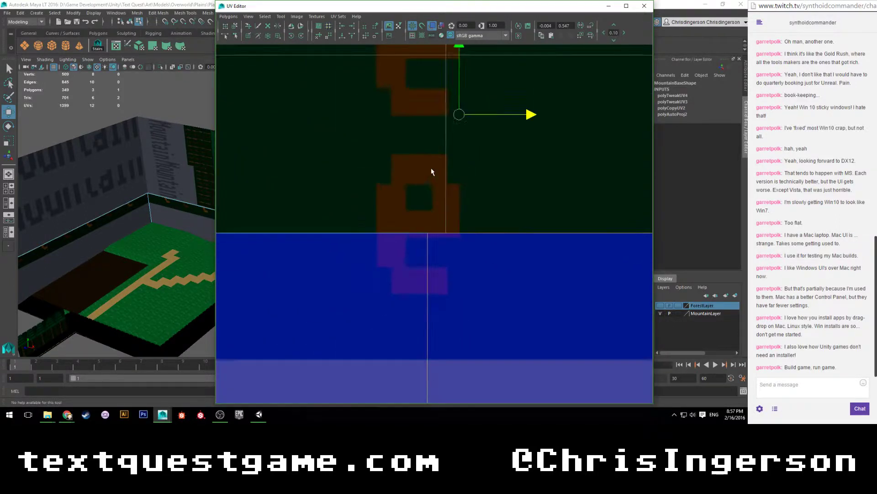
Select all three UV shells and lower the strip from the forest texture's edge onto the Mountain lettering.
scroll(427, 172, down, 10)
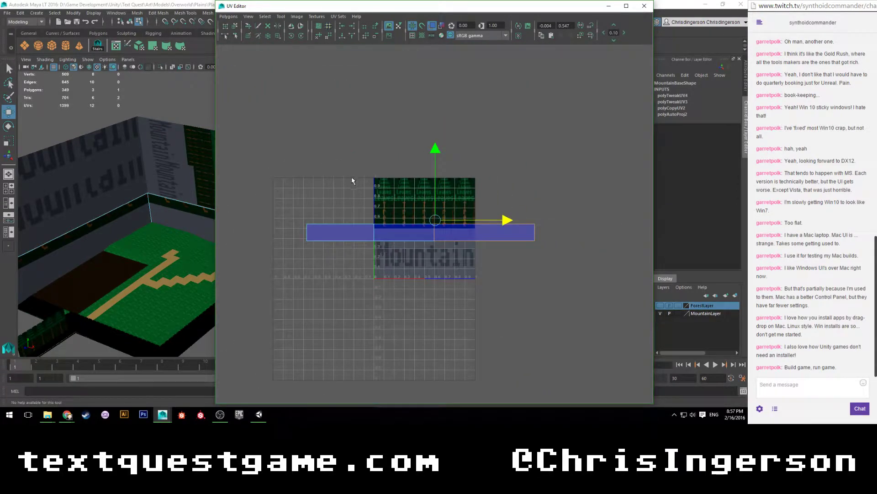
drag(410, 197, 410, 196)
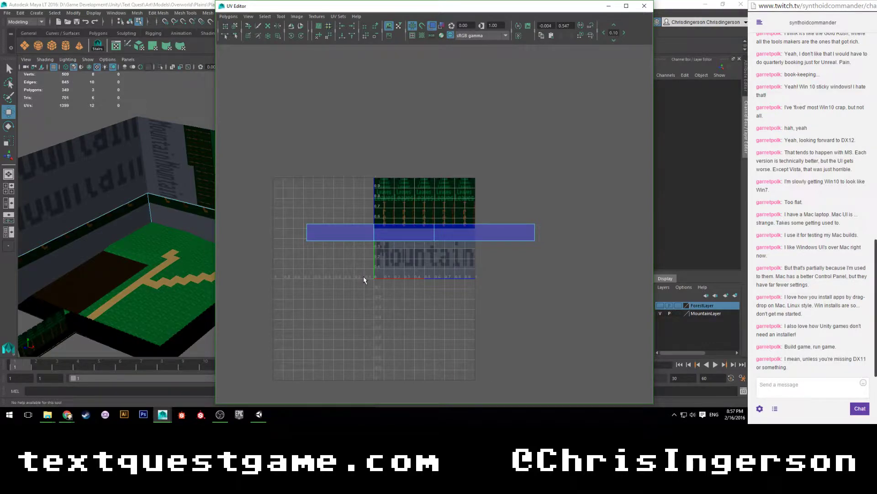
scroll(356, 277, up, 3)
scroll(356, 278, down, 2)
mouse_move(388, 284)
alt+middle_down()
mouse_move(343, 268)
mouse_move(402, 291)
alt+middle_up()
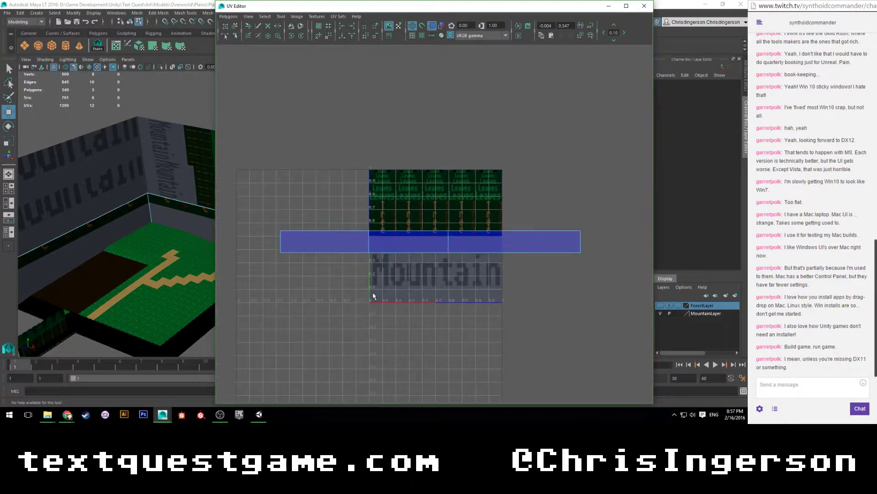
click(495, 238)
drag(433, 171, 433, 201)
scroll(392, 252, up, 2)
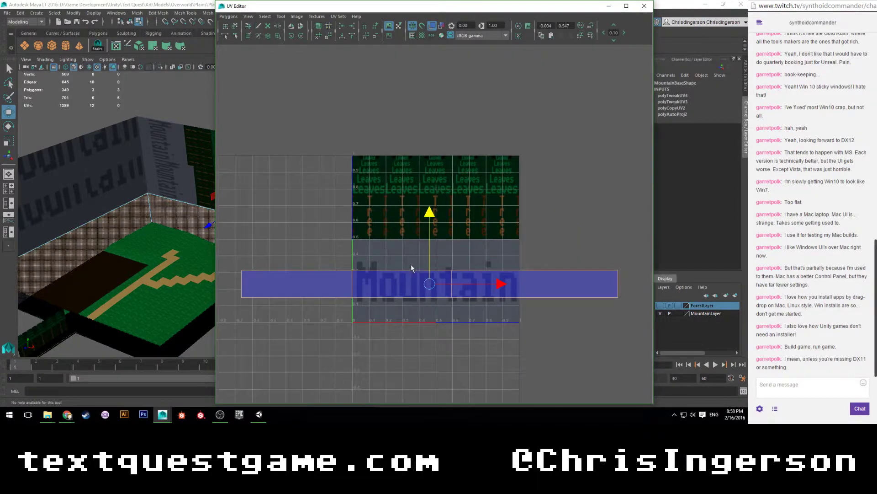
Shift the UV strip right along the Mountain lettering and keep its shells selected.
drag(501, 285, 523, 283)
drag(454, 215, 454, 214)
drag(526, 284, 524, 280)
click(463, 325)
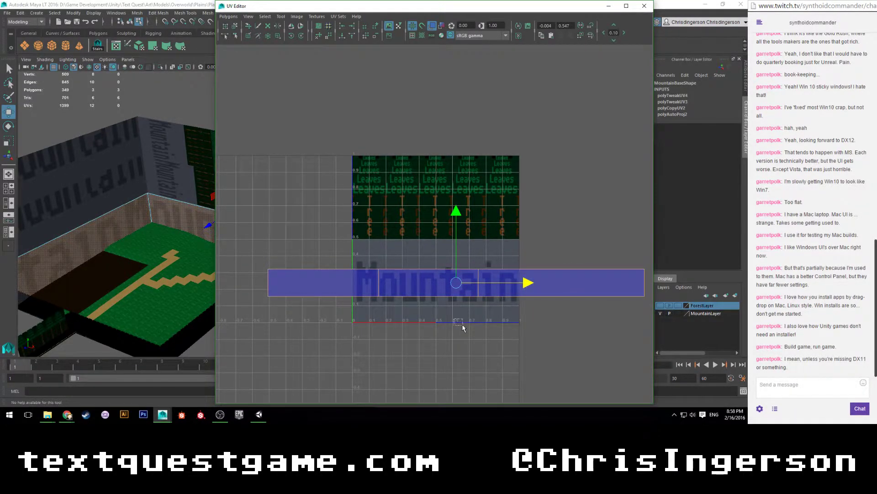
drag(351, 254, 530, 292)
Scale the UV strip up uniformly and shift it right so the middle shell covers the word Mountain.
scroll(434, 327, up, 3)
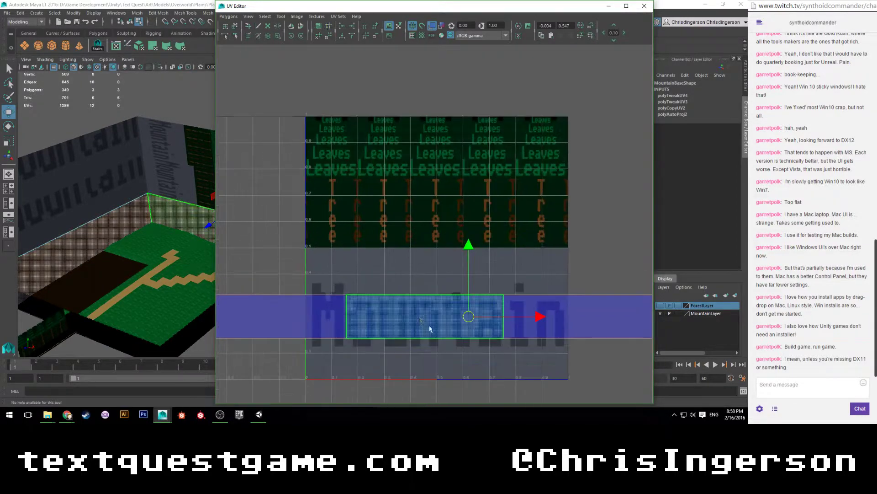
scroll(377, 282, up, 1)
alt+middle_drag(378, 276, 422, 201)
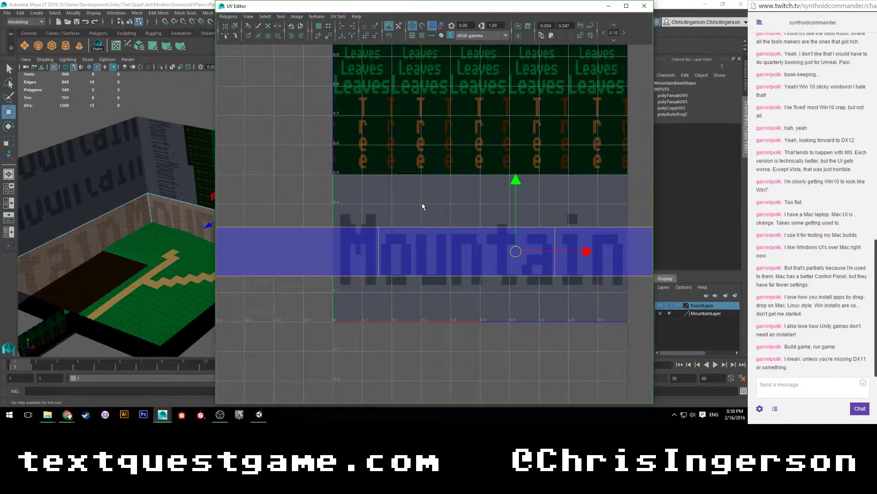
scroll(421, 203, down, 2)
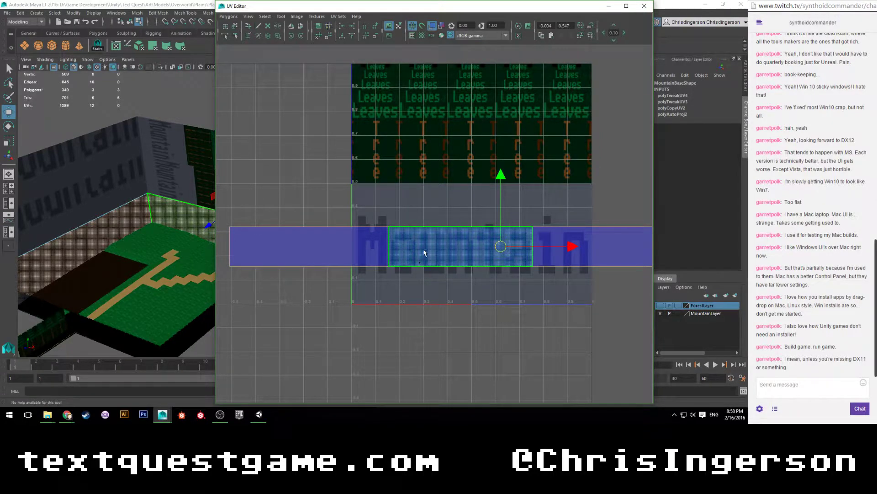
key(r)
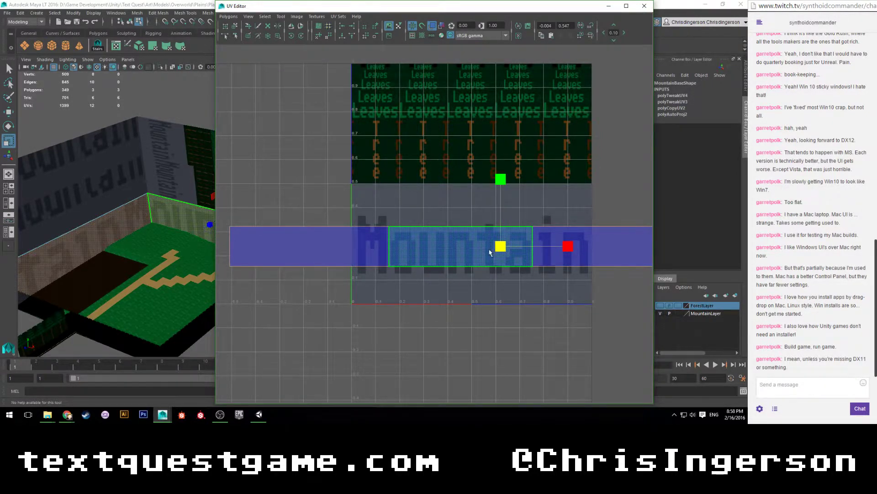
scroll(499, 247, down, 2)
alt+middle_drag(468, 298, 378, 299)
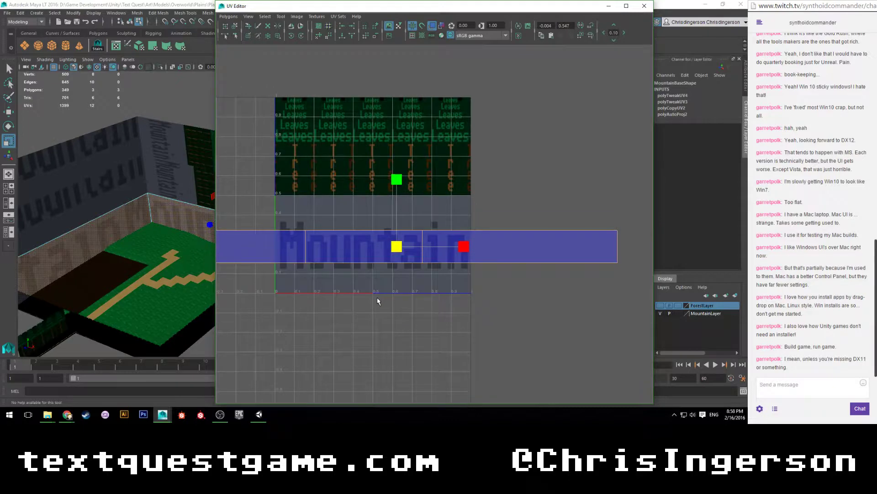
scroll(383, 276, up, 1)
scroll(383, 275, down, 2)
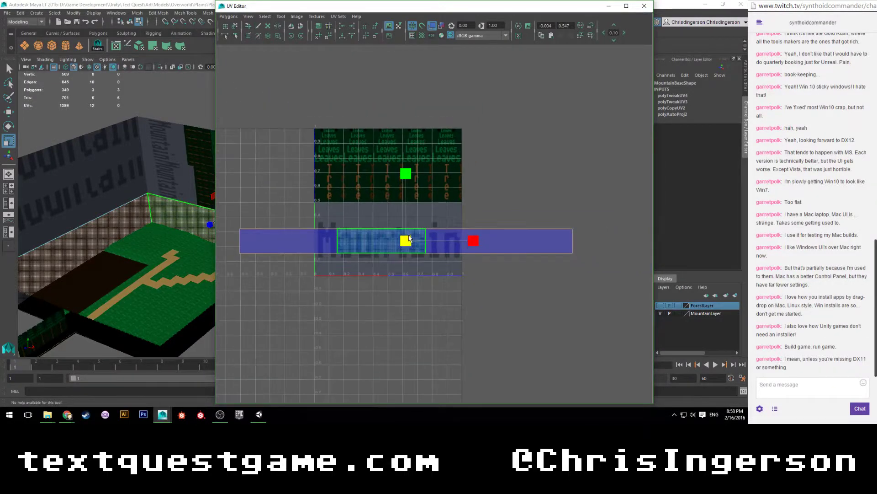
drag(405, 242, 455, 200)
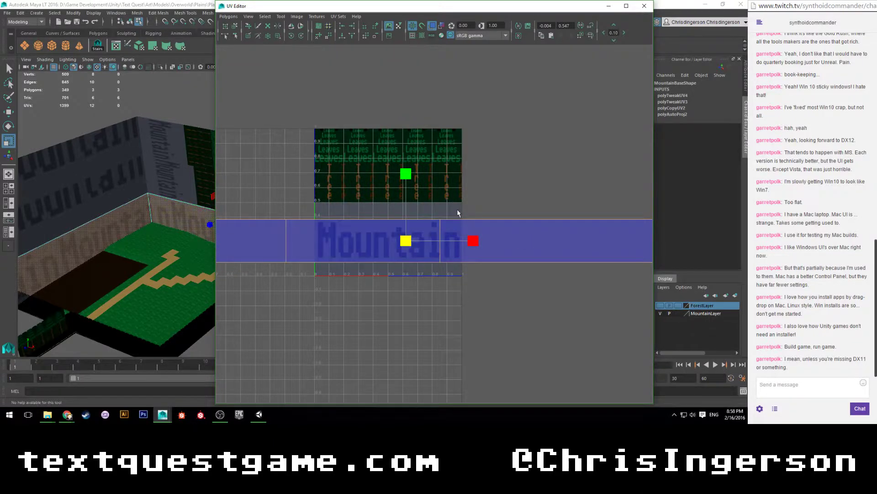
key(w)
drag(480, 242, 507, 242)
Select the left UV shell and move it right onto the middle shell over the word Mountain.
click(290, 245)
drag(297, 241, 459, 243)
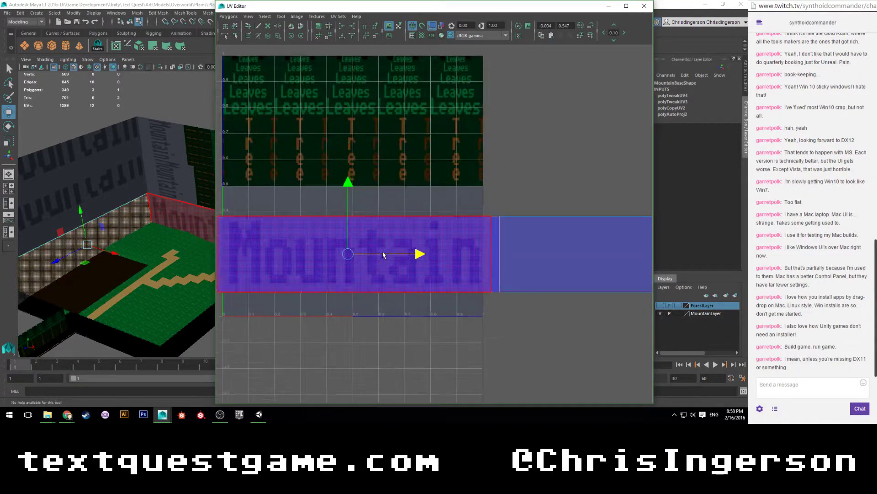
scroll(334, 249, up, 5)
scroll(129, 265, up, 3)
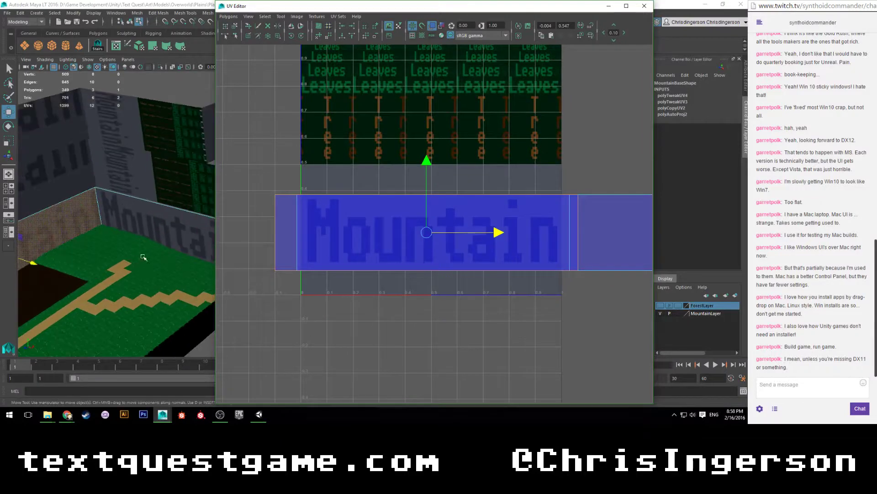
Check the left wall in the 3D view and scale its UV shell horizontally to the middle shell's width.
alt+drag(137, 256, 114, 249)
alt+middle_drag(114, 249, 216, 249)
scroll(170, 250, up, 4)
alt+drag(170, 250, 168, 242)
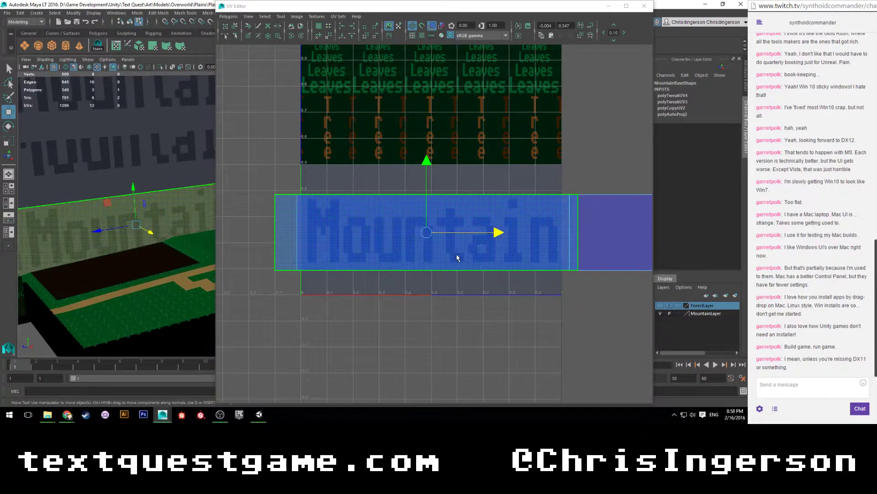
key(r)
mouse_move(496, 232)
mouse_down()
mouse_move(487, 233)
mouse_move(503, 234)
mouse_up()
key(w)
key(r)
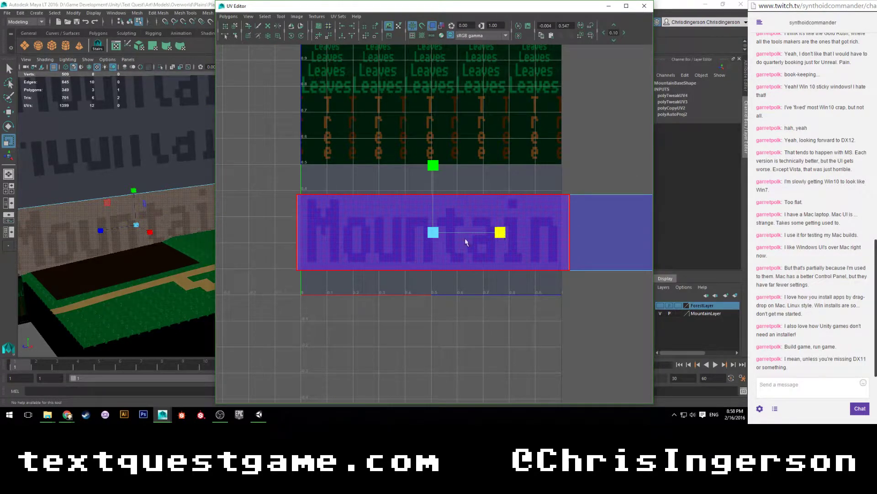
Select the right UV shell and move it left to centre it over the stacked shells on the word Mountain.
click(603, 231)
scroll(558, 251, down, 6)
key(w)
scroll(554, 256, down, 1)
scroll(552, 264, down, 4)
alt+middle_drag(544, 276, 475, 273)
scroll(476, 273, up, 4)
drag(576, 233, 395, 233)
scroll(354, 279, up, 2)
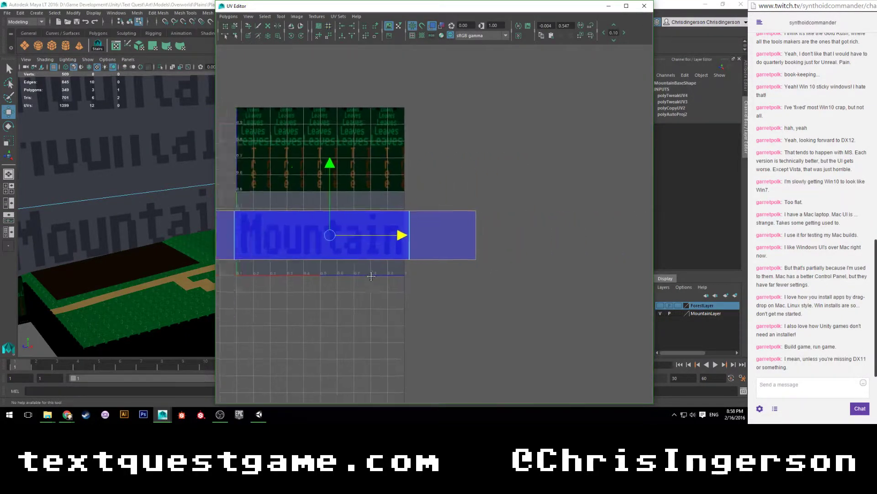
alt+middle_drag(354, 279, 452, 266)
scroll(448, 270, up, 3)
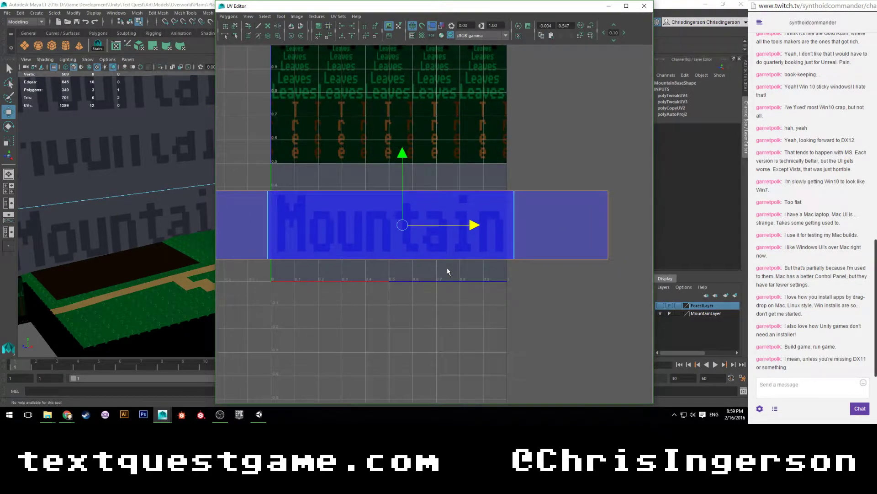
scroll(393, 289, down, 1)
alt+middle_drag(379, 291, 428, 296)
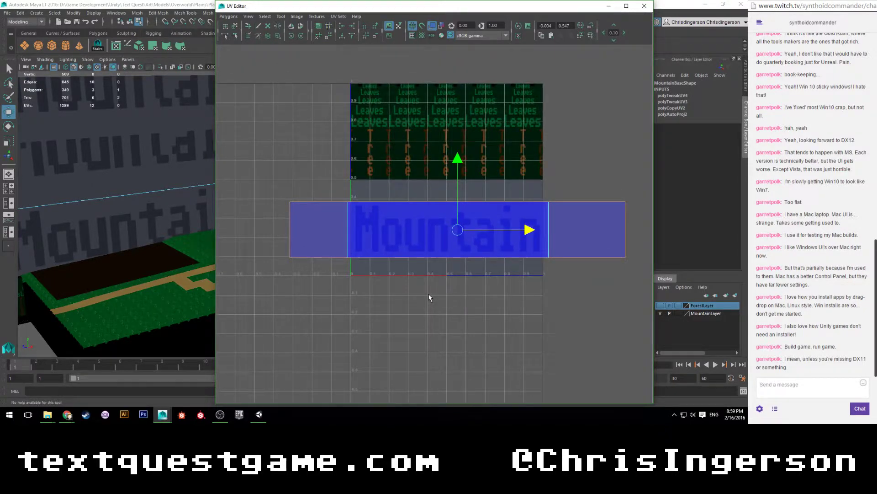
Scale the right wall's UV shell horizontally to match the width of the stacked shells over the word Mountain.
key(r)
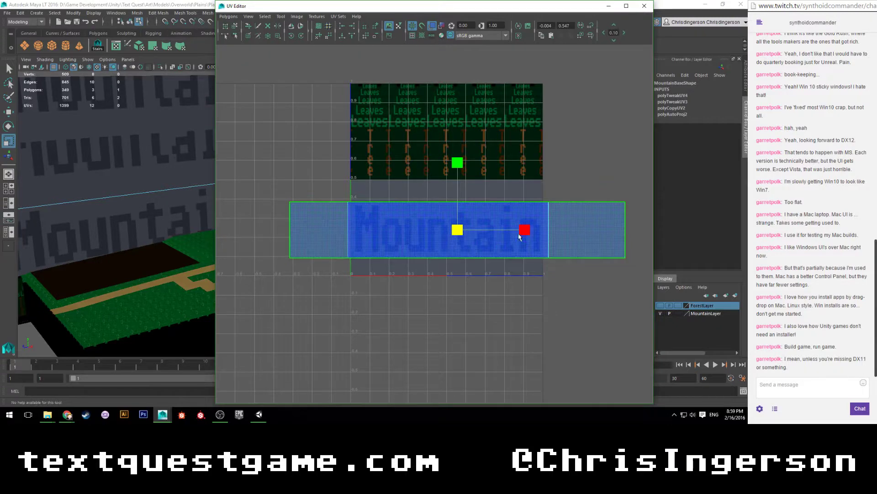
mouse_move(525, 230)
mouse_down()
mouse_move(497, 231)
mouse_move(523, 233)
mouse_up()
key(w)
scroll(552, 244, up, 2)
key(r)
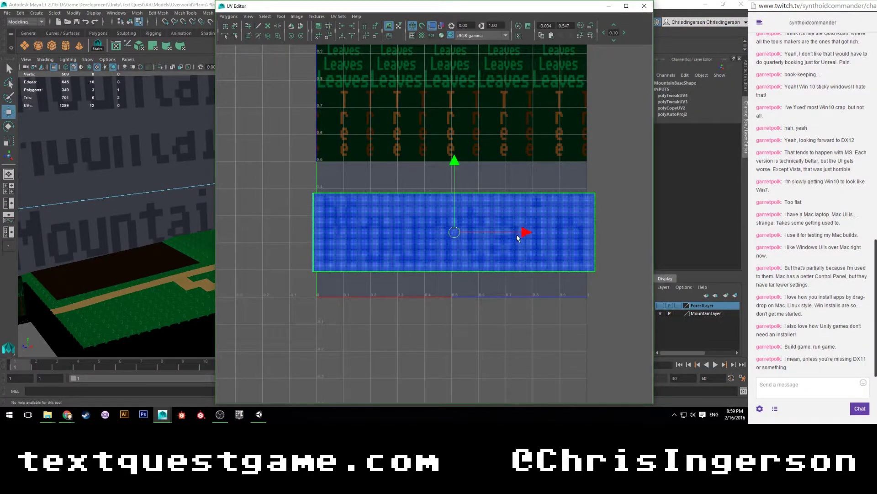
key(w)
Select all three faces of the lowest mountain wall and turn off the shaded UV display.
alt+drag(114, 206, 56, 184)
alt+drag(165, 233, 302, 246)
click(182, 252)
click(280, 197)
key(F8)
click(433, 27)
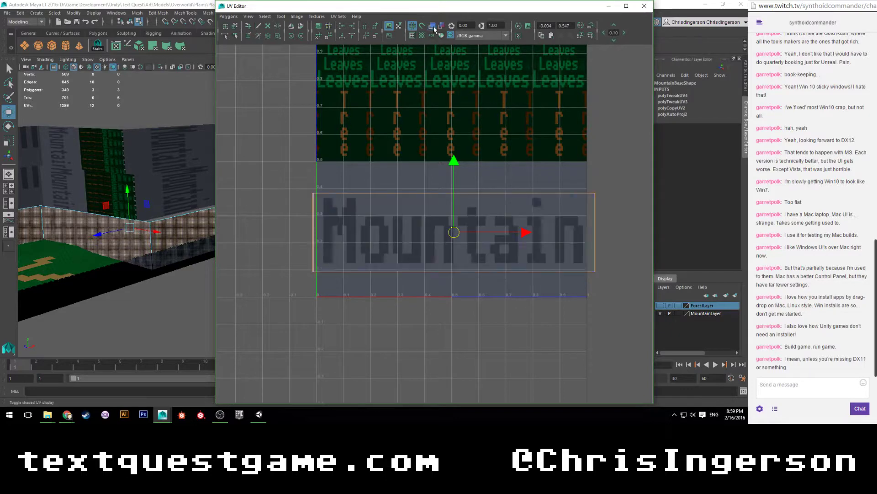
Scale the stacked UV shells down slightly to line up with the texture's edge, shift them up over the lettering, and deselect the faces.
scroll(384, 198, up, 3)
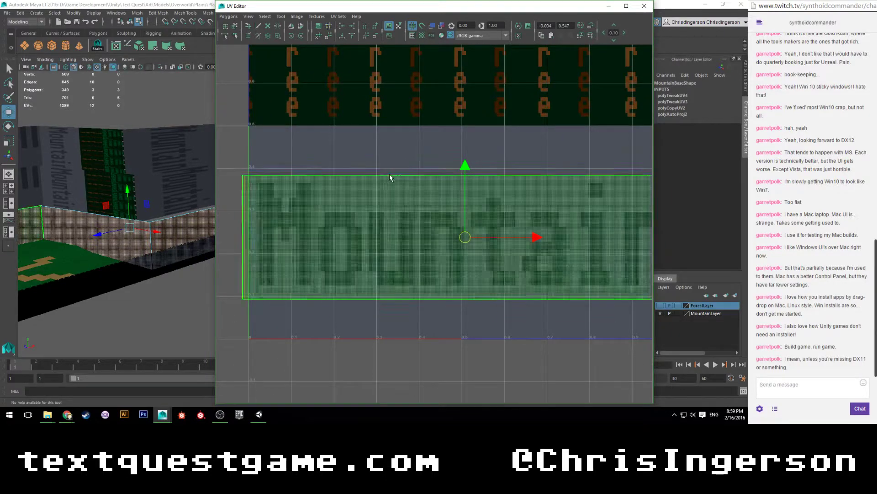
alt+middle_drag(384, 159, 373, 178)
key(r)
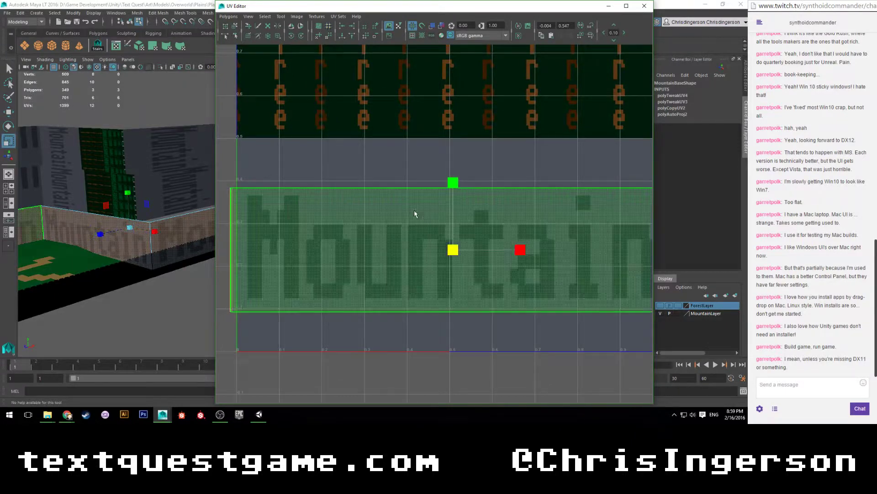
drag(455, 251, 454, 252)
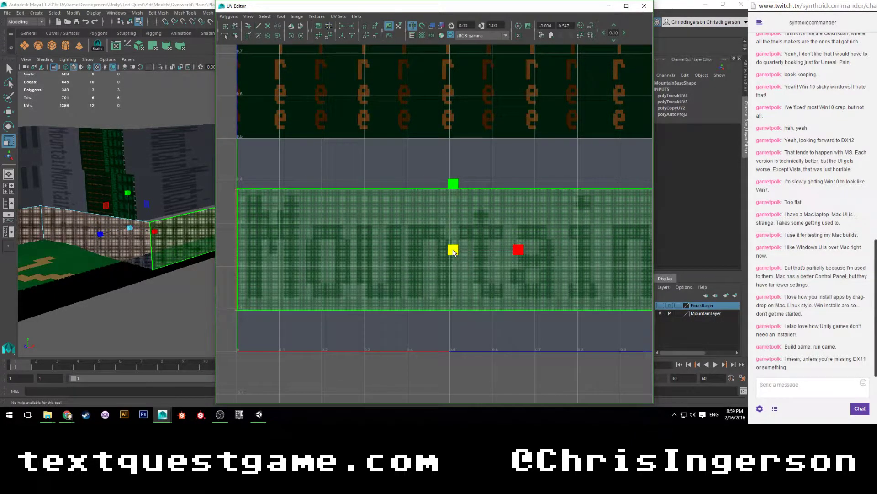
key(w)
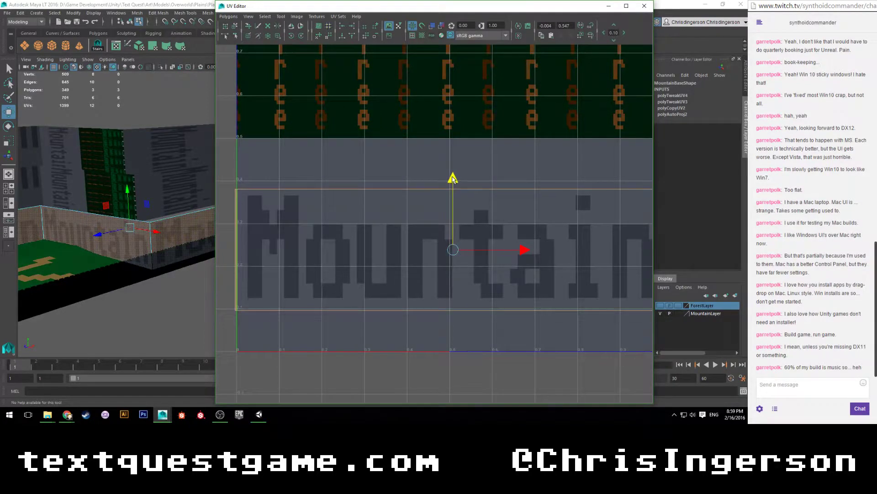
drag(451, 178, 450, 177)
alt+drag(151, 201, 218, 199)
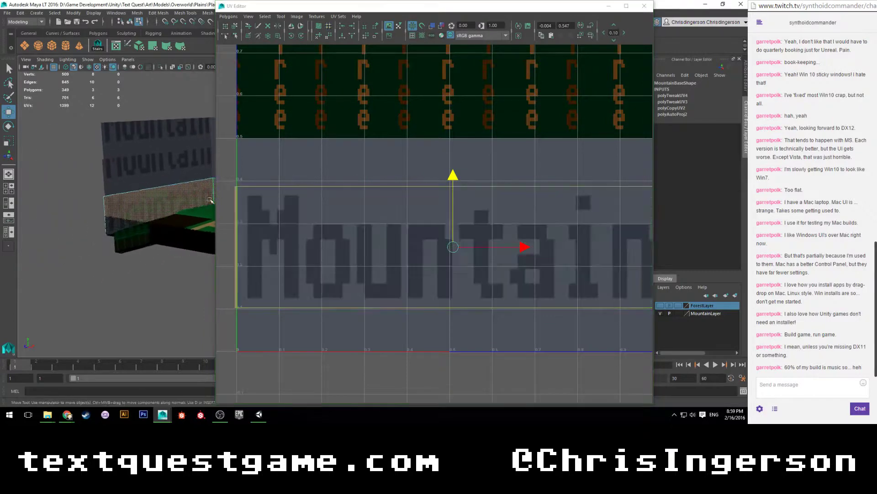
click(276, 322)
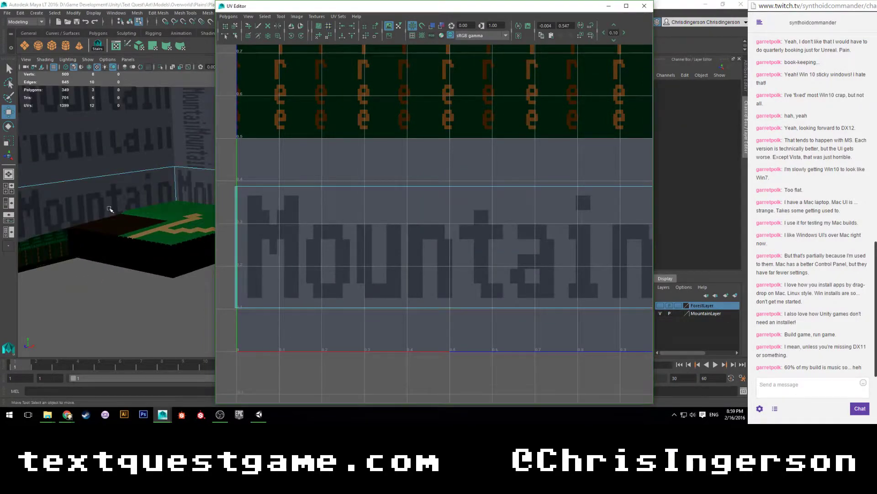
Inspect the lowest wall's layout in its other UV set and return to the set over the Mountain lettering.
alt+drag(149, 196, 71, 160)
scroll(364, 163, down, 5)
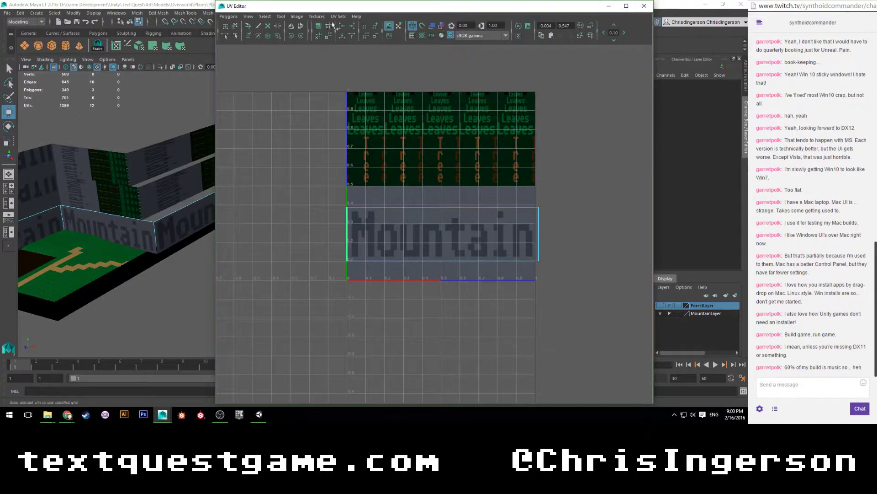
click(348, 35)
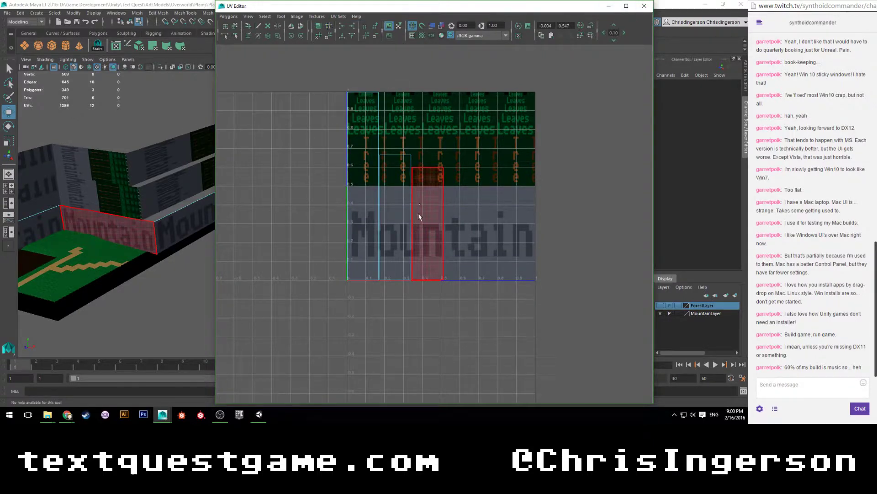
click(340, 15)
click(343, 24)
drag(290, 104, 312, 123)
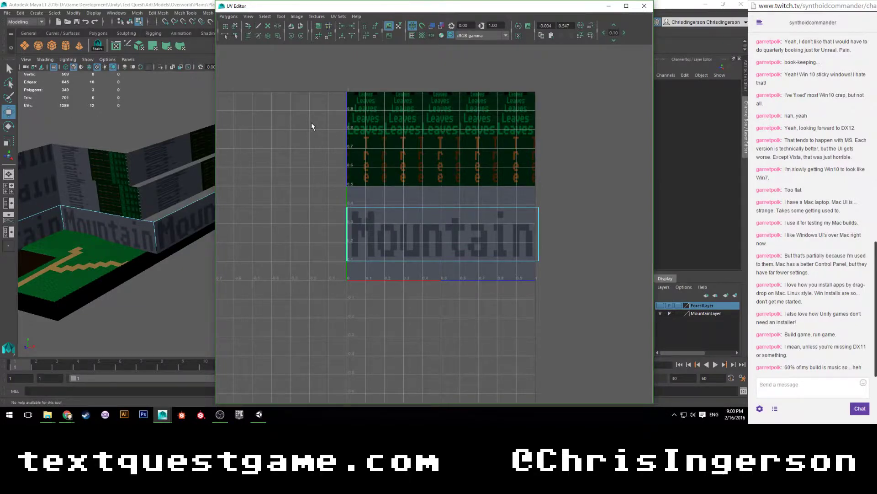
Minimise the UV Editor and examine how the Mountain lettering fits each face of the lowest wall.
click(609, 5)
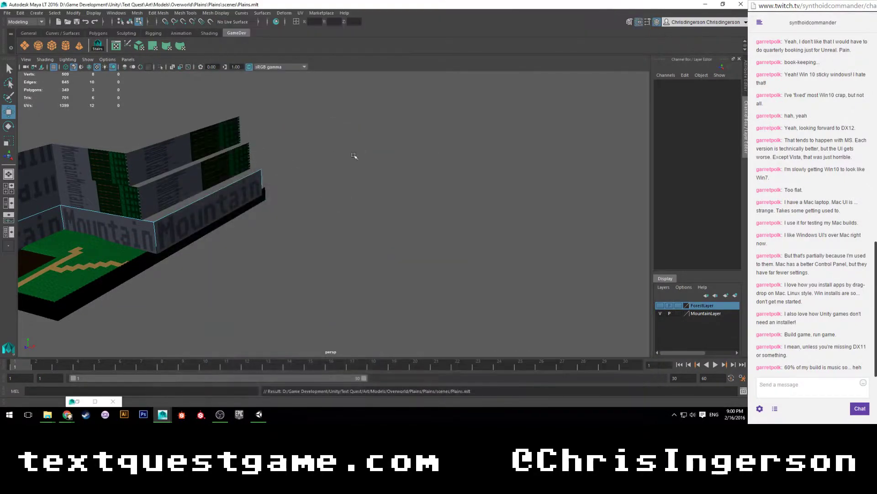
scroll(204, 183, up, 4)
alt+drag(186, 185, 206, 183)
alt+middle_drag(206, 183, 437, 216)
scroll(299, 163, up, 5)
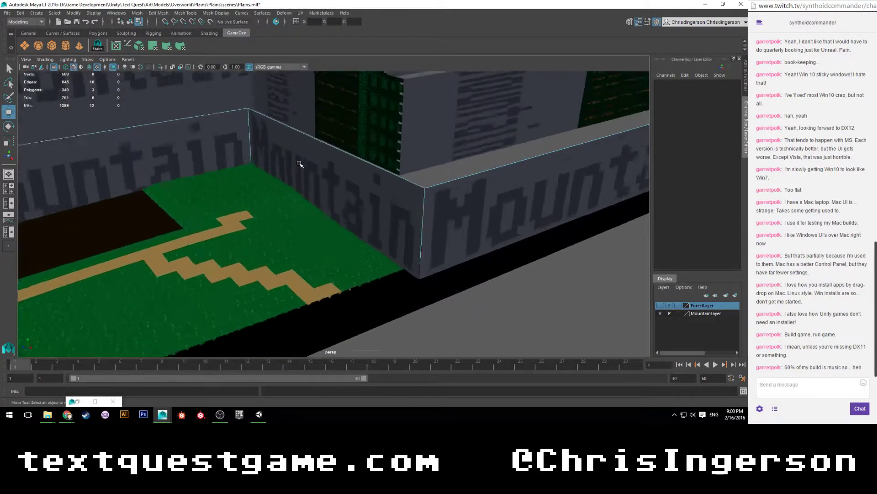
alt+drag(299, 163, 239, 193)
alt+middle_drag(239, 194, 366, 243)
scroll(290, 210, down, 4)
alt+drag(290, 209, 257, 200)
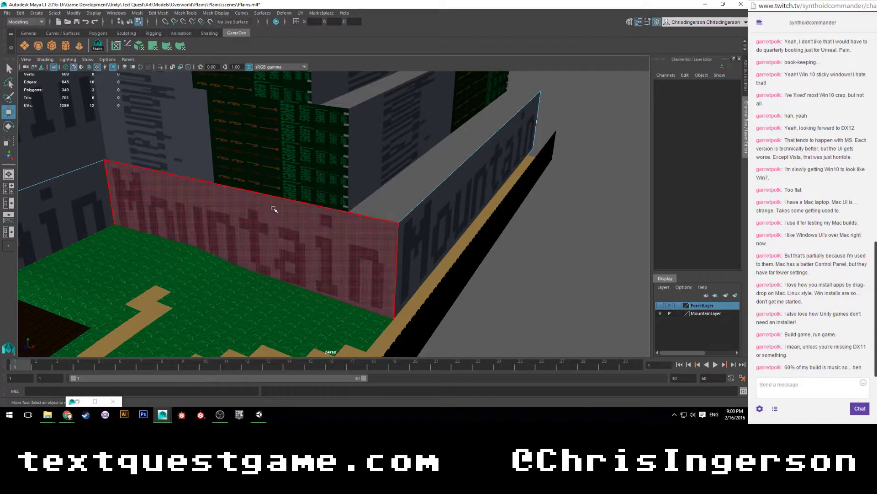
Make the second wall tier active and compare its texture mapping with the lowest wall's Mountain lettering.
alt+drag(272, 206, 221, 327)
alt+middle_drag(221, 326, 370, 250)
scroll(362, 257, up, 4)
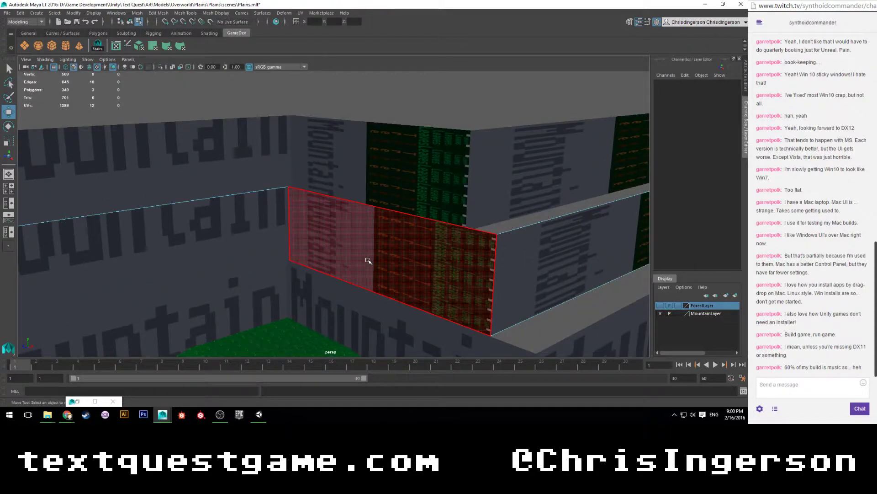
scroll(370, 261, down, 4)
alt+drag(364, 251, 337, 225)
alt+drag(273, 211, 272, 212)
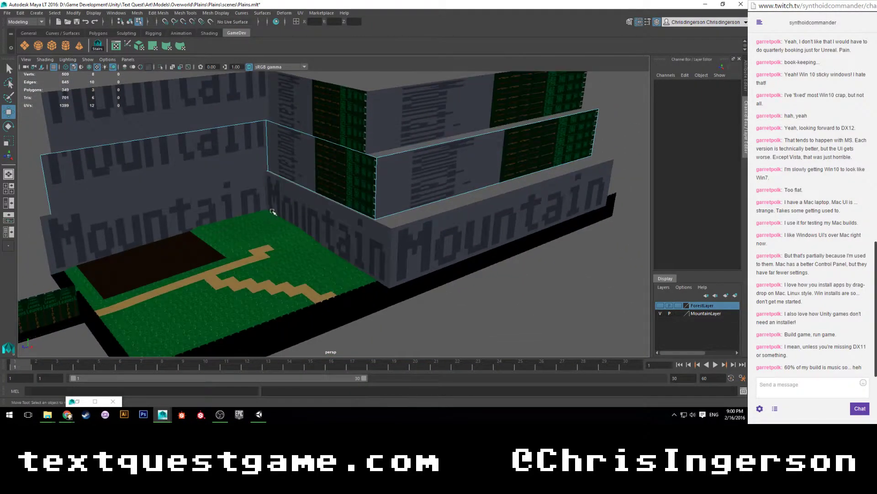
scroll(273, 210, up, 2)
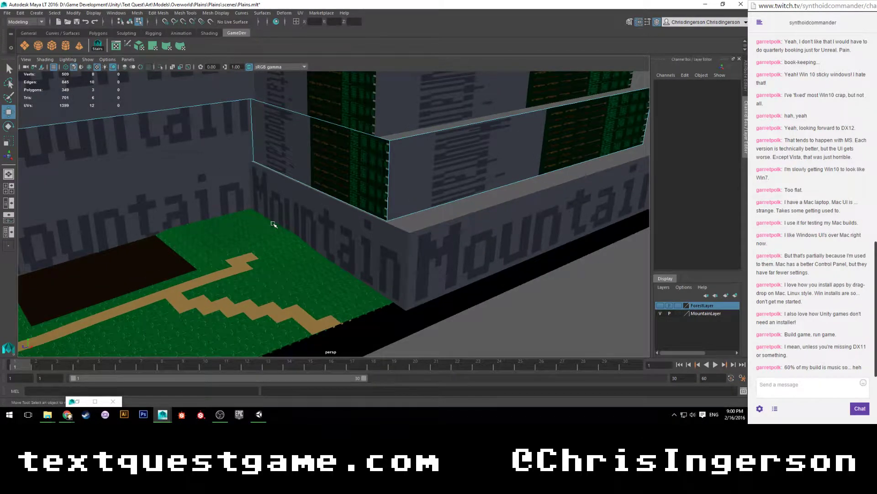
scroll(273, 223, up, 1)
scroll(246, 217, down, 3)
alt+drag(249, 216, 268, 210)
scroll(269, 211, up, 3)
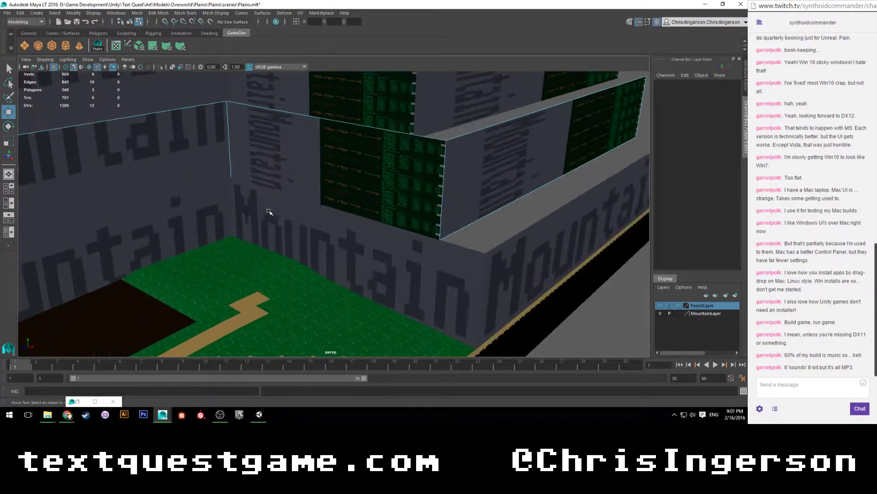
alt+middle_drag(269, 212, 350, 182)
scroll(350, 182, down, 2)
scroll(348, 186, down, 4)
scroll(342, 189, up, 3)
scroll(328, 190, down, 3)
scroll(322, 191, up, 3)
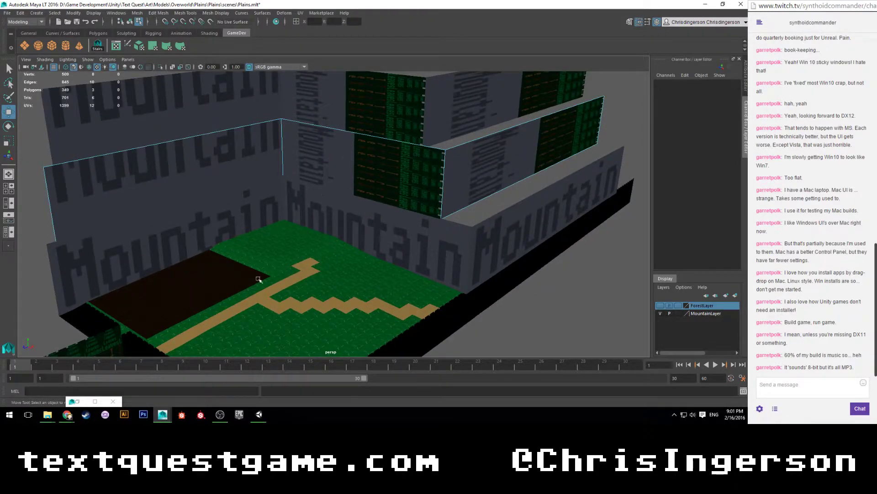
alt+drag(300, 272, 321, 247)
scroll(319, 240, up, 3)
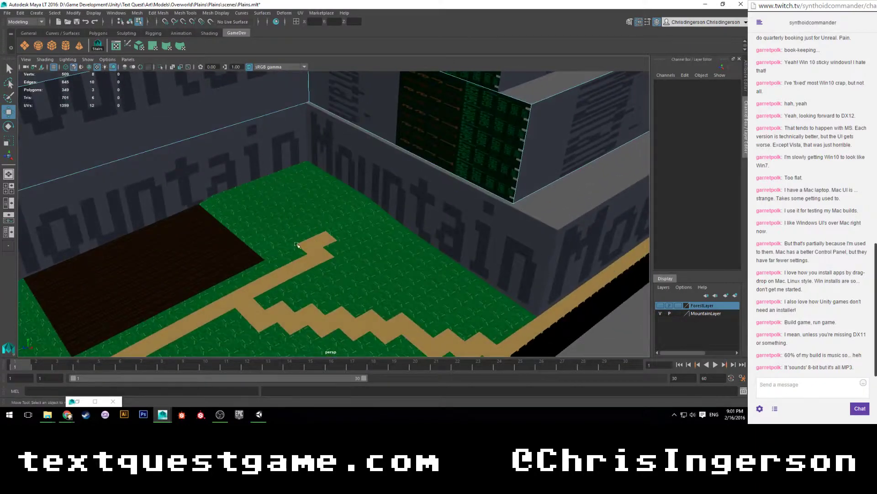
Examine the grass, path and soil up close where they meet the lowest mountain wall.
scroll(280, 202, up, 4)
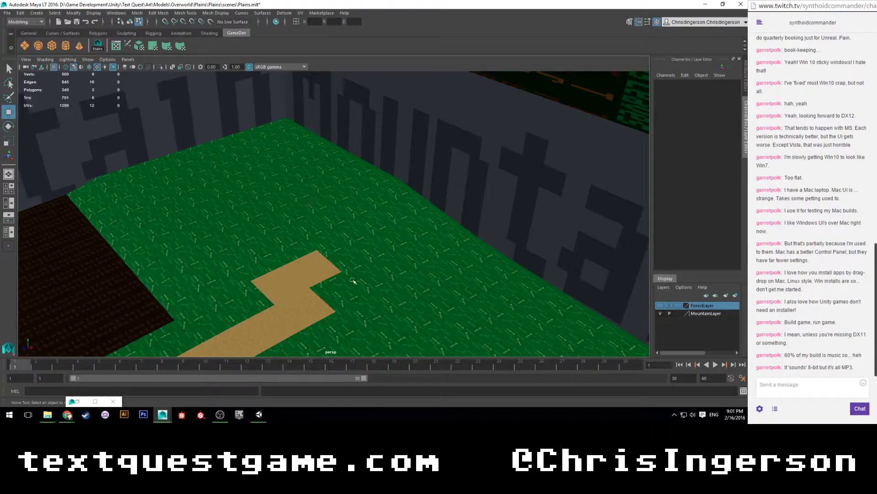
scroll(393, 265, down, 8)
alt+drag(307, 275, 349, 233)
scroll(319, 251, up, 5)
scroll(333, 237, down, 4)
alt+middle_drag(349, 232, 349, 203)
scroll(349, 204, up, 3)
alt+drag(349, 204, 403, 168)
alt+middle_drag(403, 169, 297, 220)
alt+drag(297, 220, 336, 201)
alt+middle_drag(208, 202, 299, 231)
alt+drag(299, 227, 327, 244)
scroll(241, 253, up, 3)
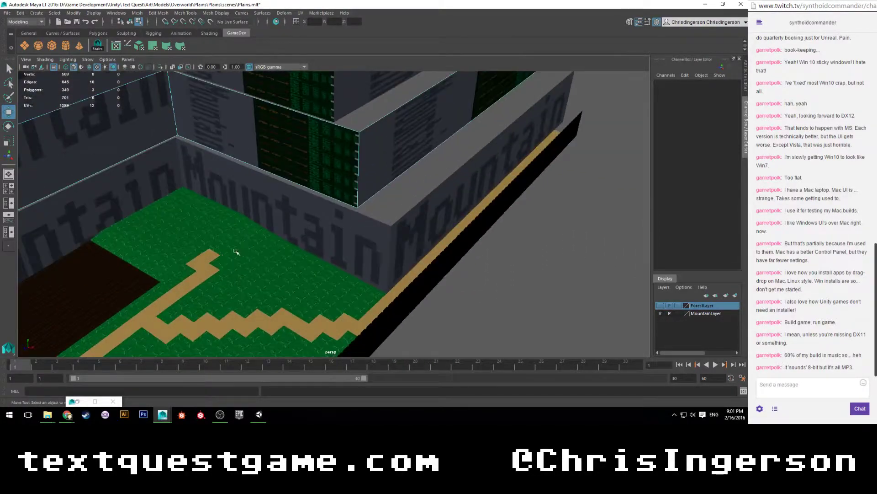
Examine the Mountain lettering around the wall's inner and outer corners from several angles.
alt+drag(241, 253, 257, 251)
alt+middle_drag(257, 250, 443, 232)
alt+drag(443, 232, 428, 225)
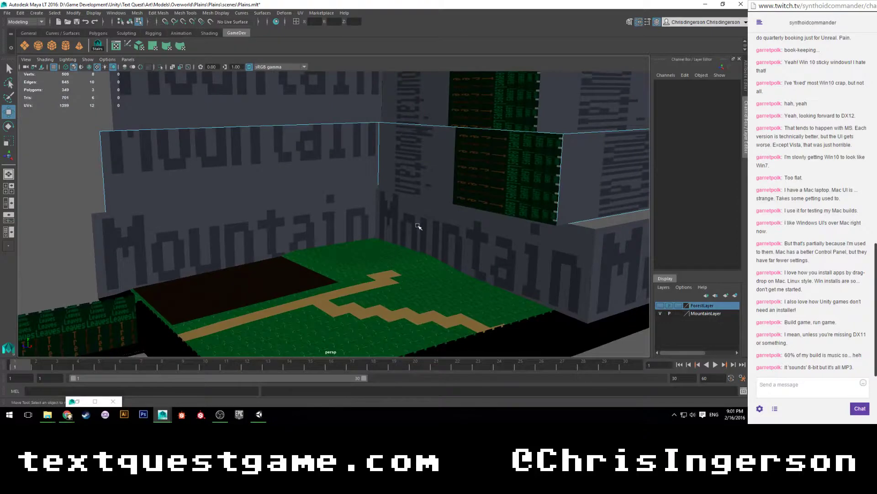
alt+middle_drag(478, 250, 344, 215)
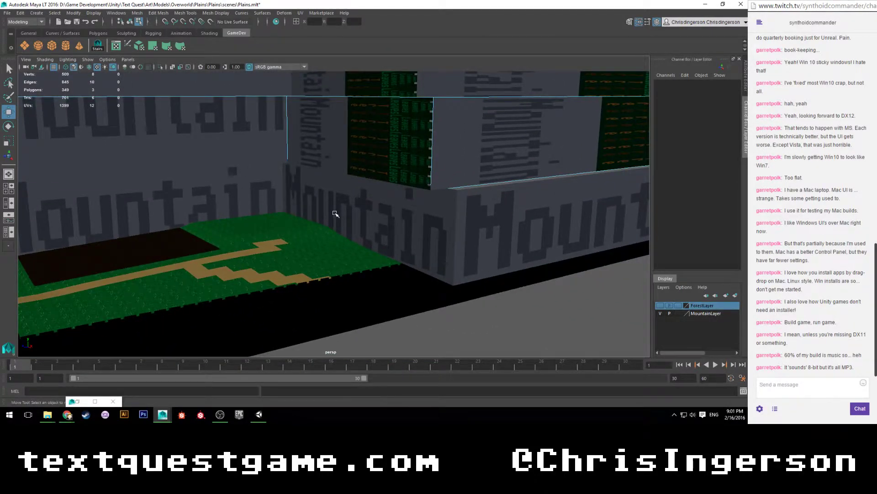
alt+drag(335, 213, 333, 209)
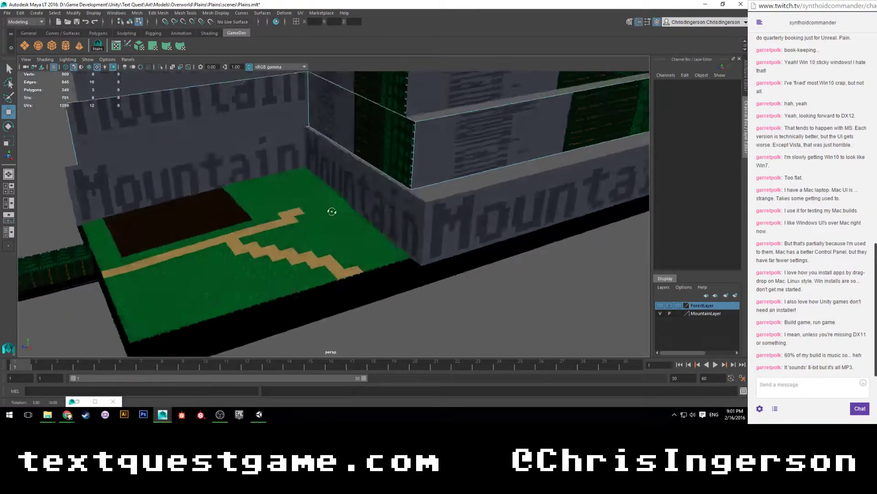
alt+middle_drag(318, 212, 299, 230)
alt+drag(300, 231, 286, 226)
alt+middle_drag(271, 229, 372, 238)
alt+drag(372, 237, 253, 225)
alt+middle_drag(252, 226, 312, 223)
alt+drag(312, 223, 287, 216)
scroll(288, 217, down, 3)
alt+middle_drag(338, 246, 309, 181)
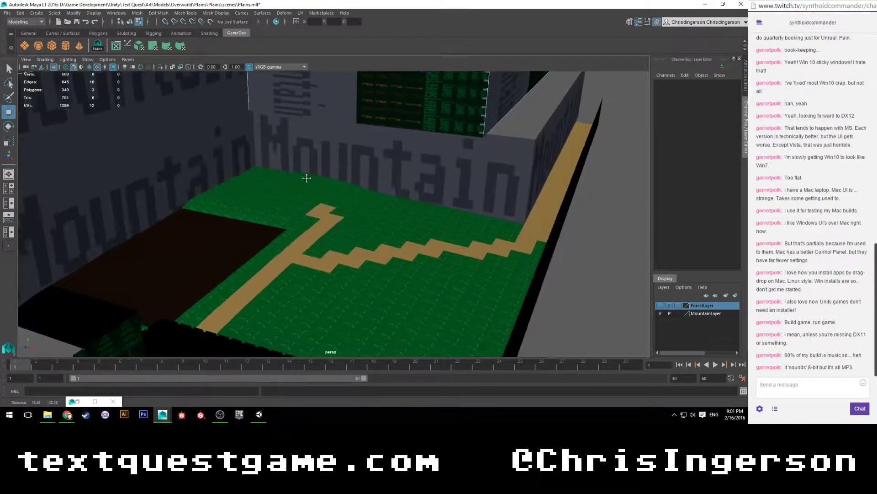
scroll(344, 217, down, 3)
alt+drag(339, 206, 319, 212)
scroll(320, 211, up, 10)
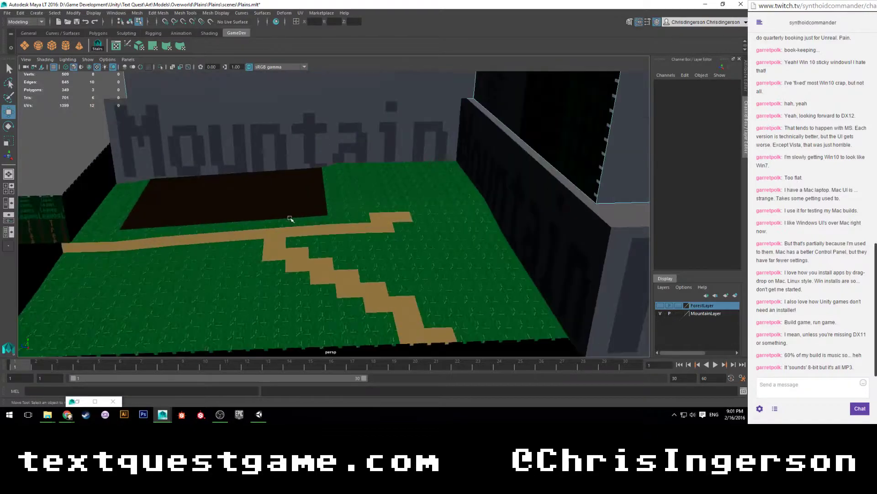
Bring the soil patch into the UV Editor, select its face in the smaller UV layout, and delete that current UV set.
scroll(289, 210, up, 6)
alt+drag(221, 226, 308, 224)
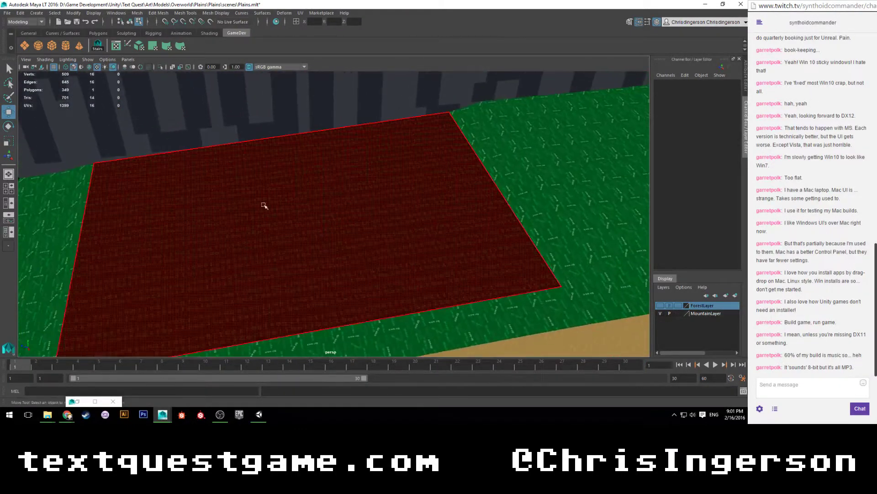
click(77, 401)
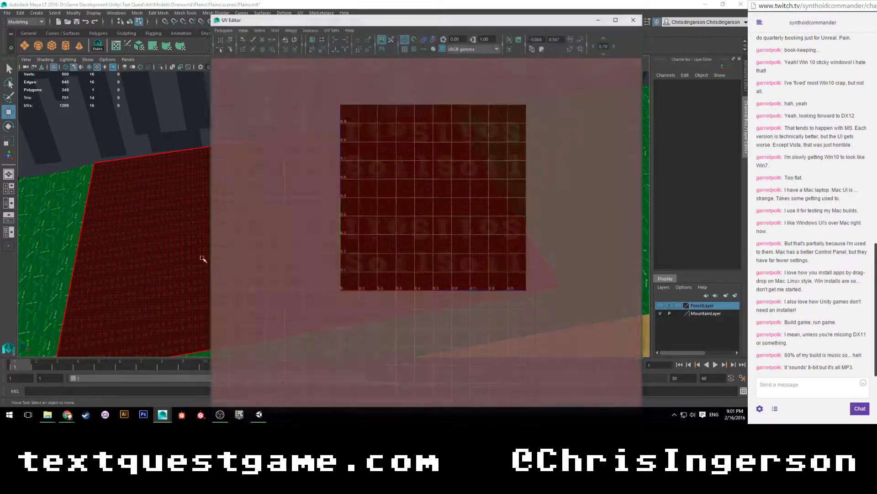
scroll(257, 199, down, 10)
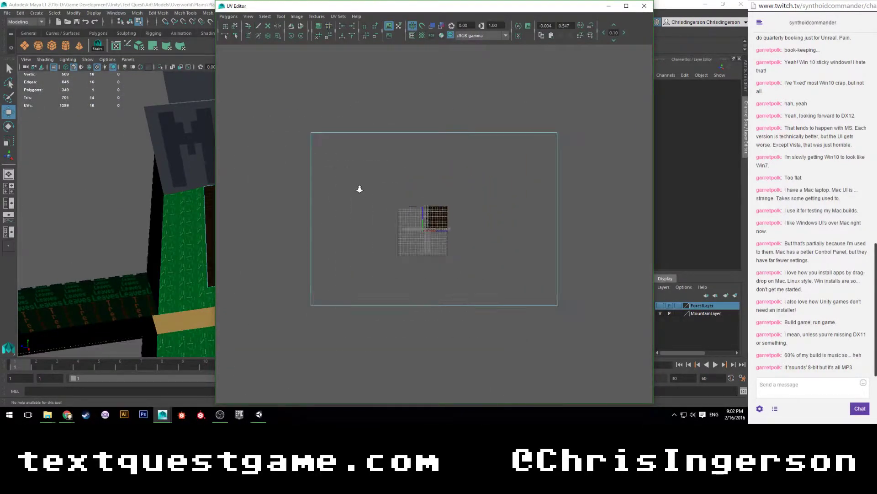
scroll(424, 205, up, 4)
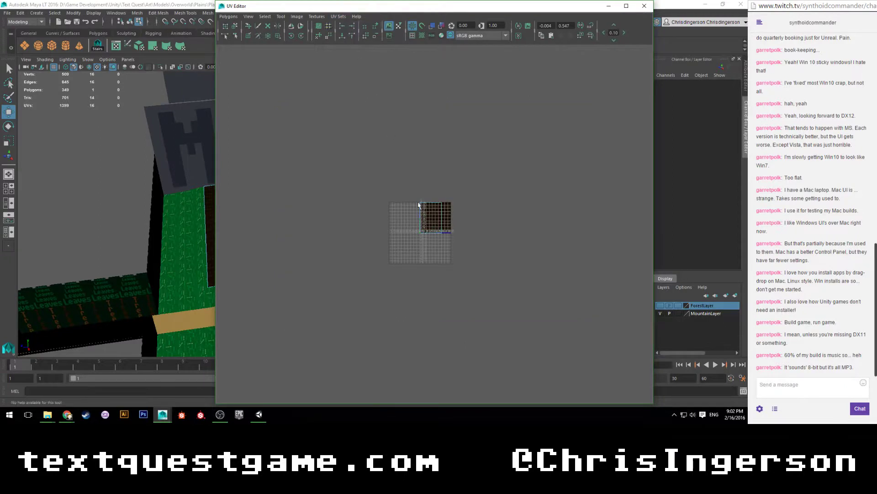
scroll(424, 205, up, 3)
right_drag(418, 196, 418, 219)
click(417, 230)
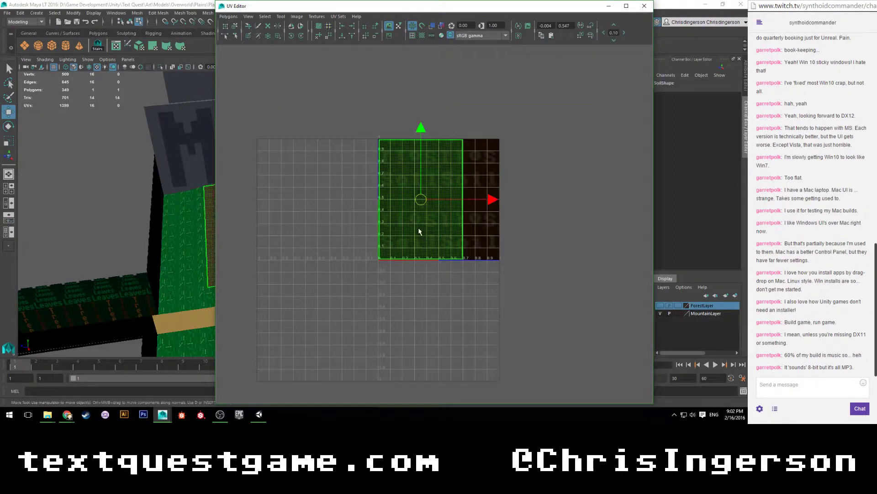
click(228, 16)
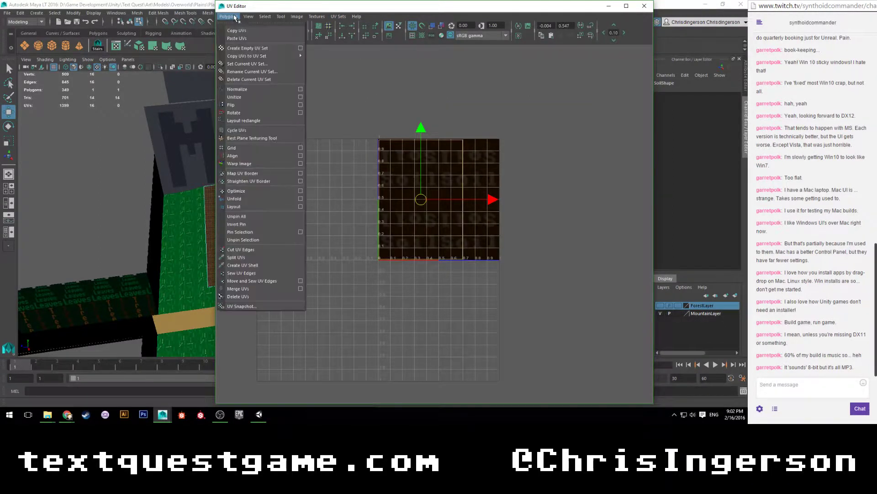
click(246, 78)
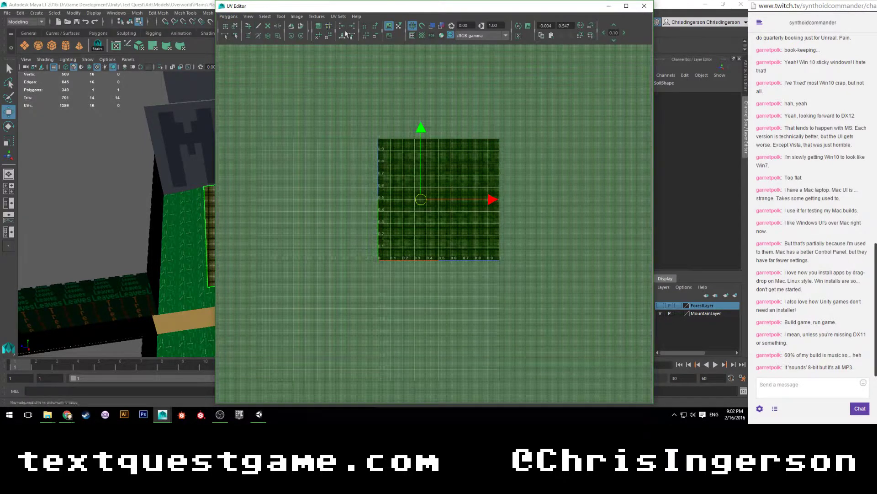
Select the soil patch's whole large UV layout and copy it to another UV set.
scroll(335, 129, down, 8)
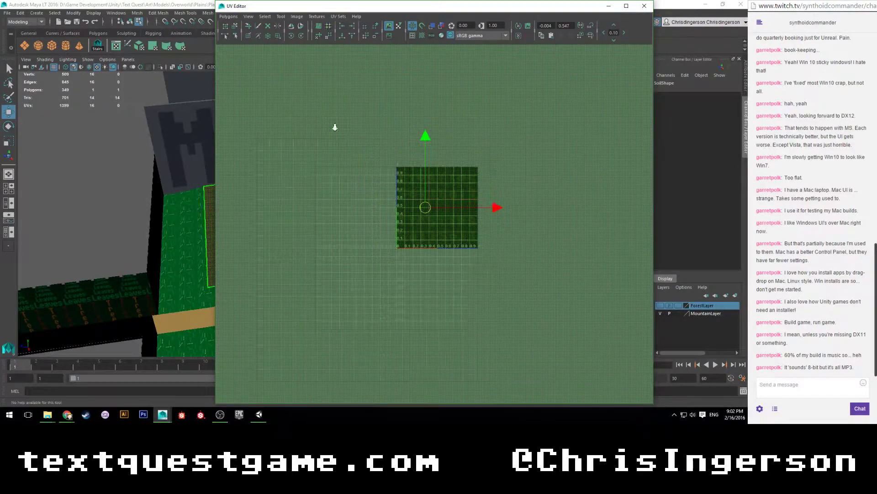
drag(290, 100, 489, 247)
click(228, 16)
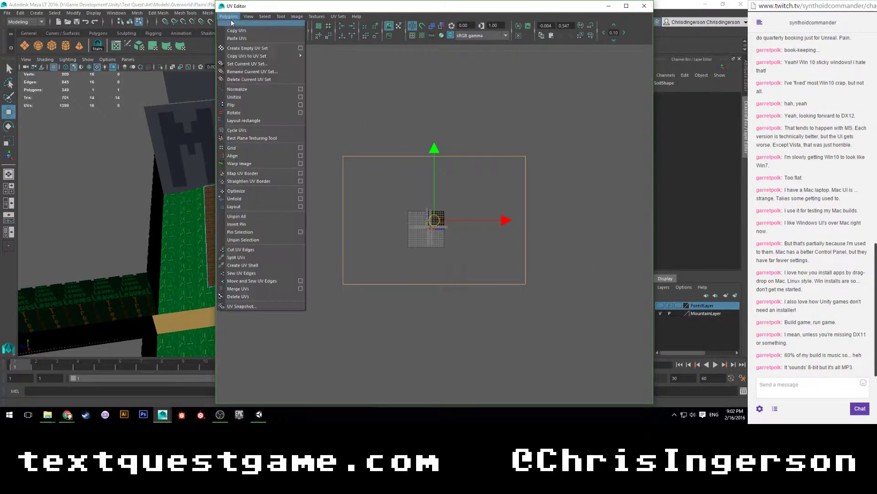
mouse_move(274, 58)
click(334, 64)
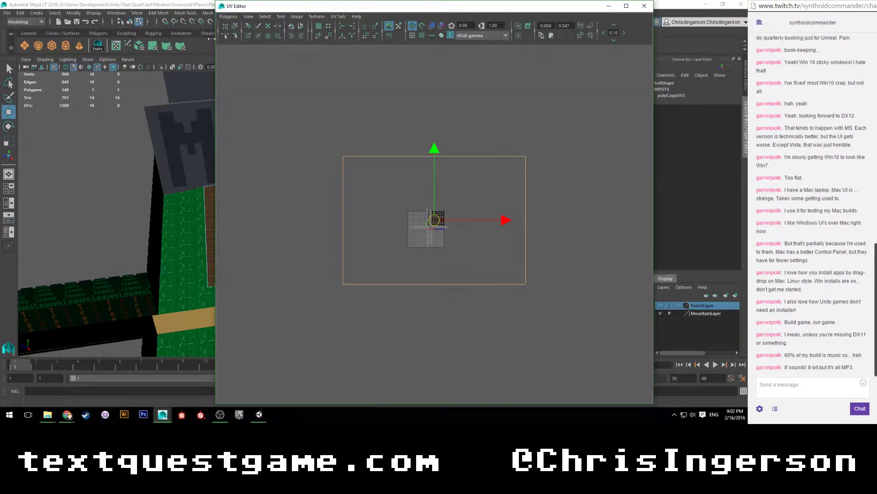
Try an automatic UV projection and a new UV layout on the soil patch.
click(139, 45)
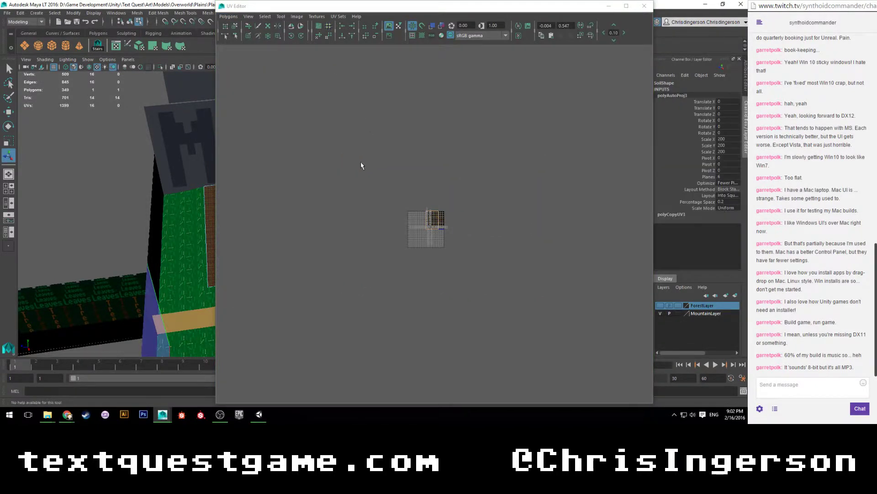
scroll(392, 182, up, 5)
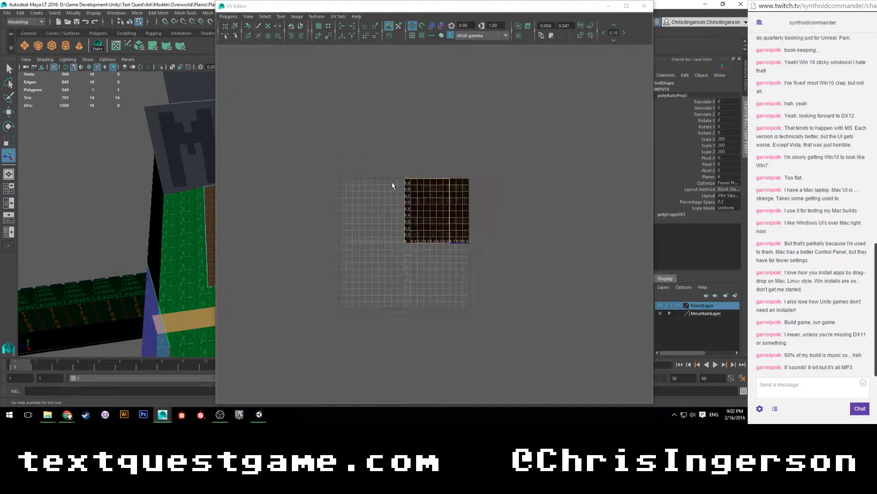
click(228, 16)
click(243, 206)
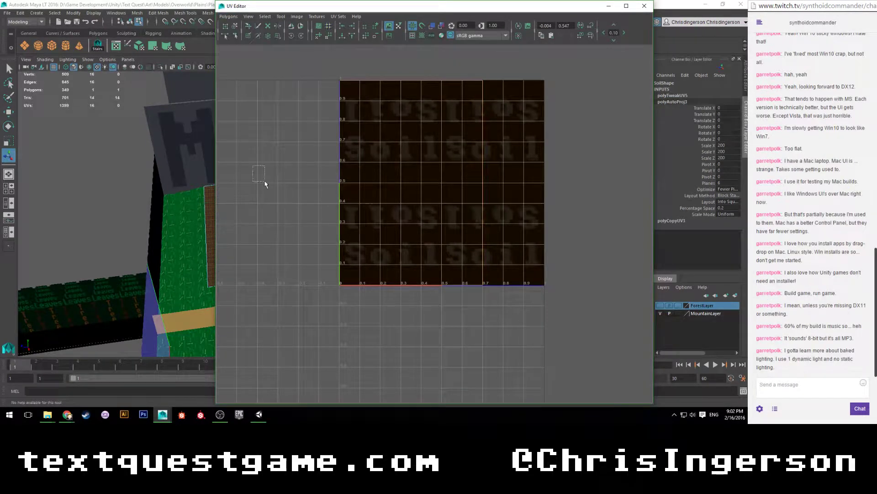
scroll(357, 138, down, 5)
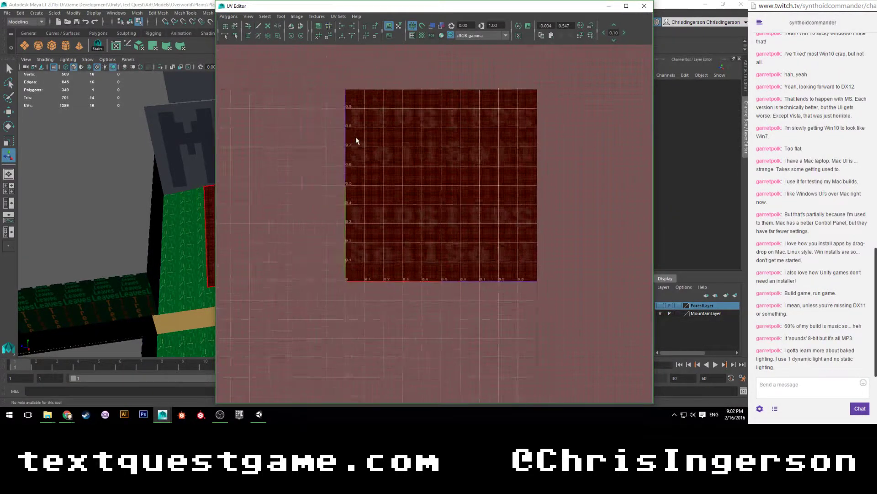
scroll(357, 138, down, 3)
Uncover more of the viewport beside the UV Editor and examine the soil patch's edge against the grass up close.
click(438, 169)
drag(464, 10, 548, 9)
key(f)
scroll(199, 216, up, 3)
alt+middle_drag(199, 216, 315, 177)
scroll(109, 208, up, 2)
alt+middle_drag(96, 208, 274, 158)
scroll(198, 180, up, 4)
alt+middle_drag(126, 179, 185, 193)
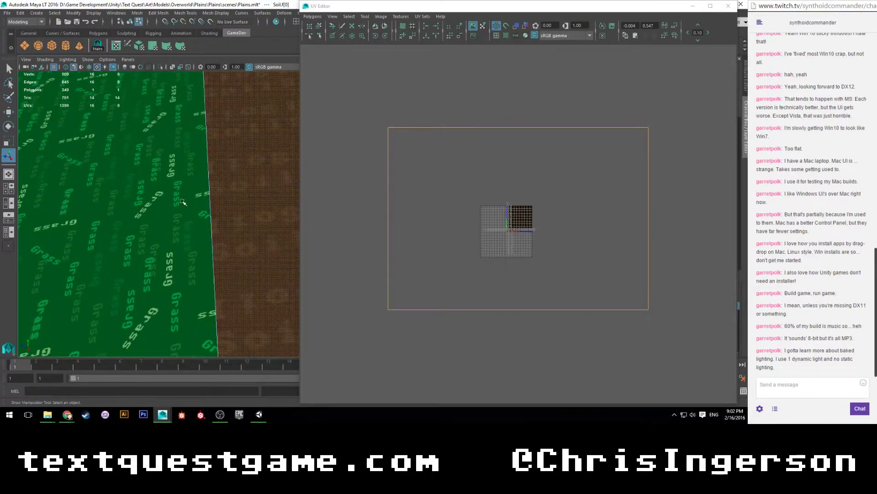
scroll(185, 193, up, 1)
scroll(393, 214, up, 5)
Shift the soil patch's UVs horizontally to align the Soil lettering with the grass edge.
key(w)
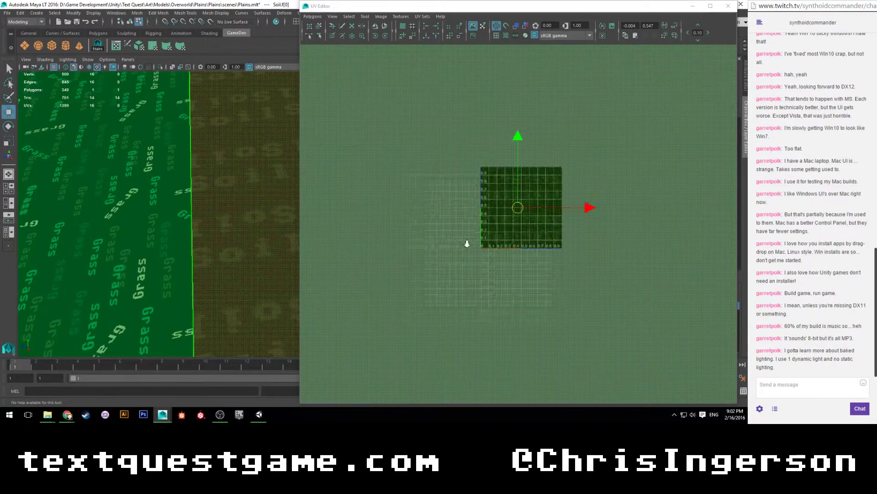
scroll(466, 247, up, 10)
alt+middle_drag(539, 177, 547, 238)
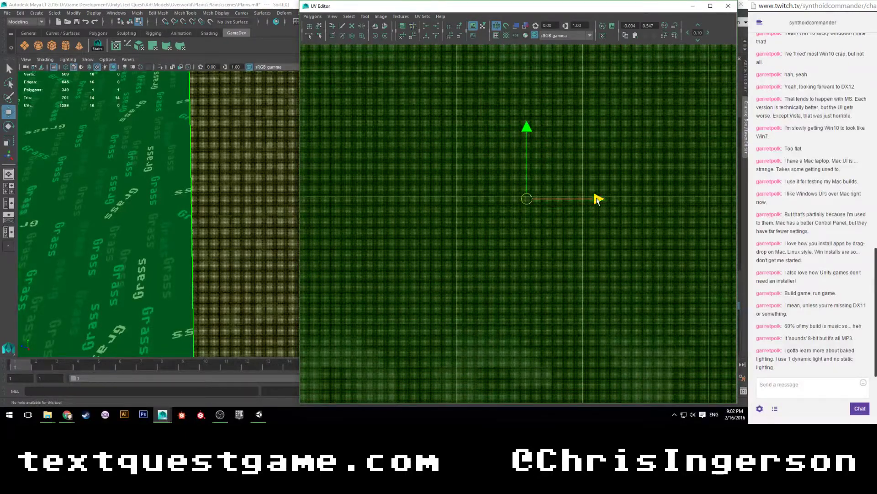
drag(597, 200, 663, 202)
scroll(560, 245, down, 3)
Check the Soil lettering at the patch's opposite edge and nudge its UVs slightly back horizontally.
alt+drag(274, 219, 182, 176)
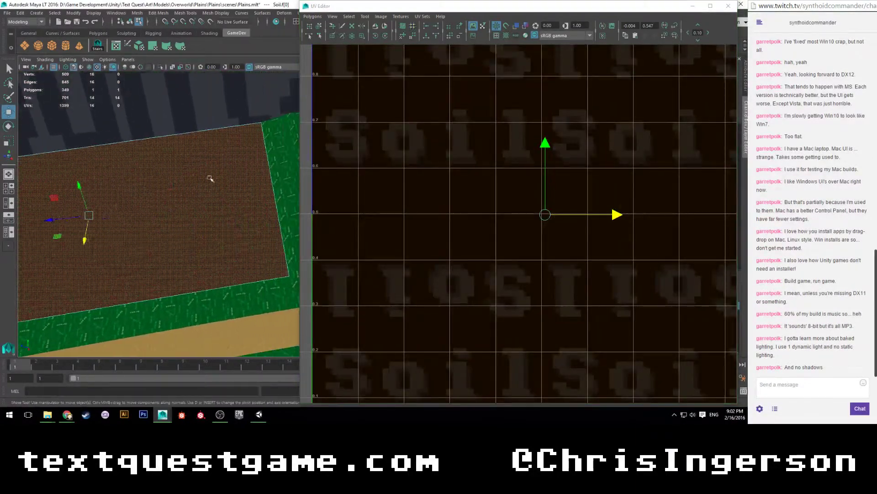
alt+right_drag(204, 198, 253, 210)
alt+drag(254, 210, 256, 196)
alt+middle_drag(256, 196, 265, 187)
alt+right_drag(265, 187, 260, 179)
alt+drag(213, 221, 237, 213)
alt+right_drag(247, 215, 274, 219)
drag(619, 213, 614, 214)
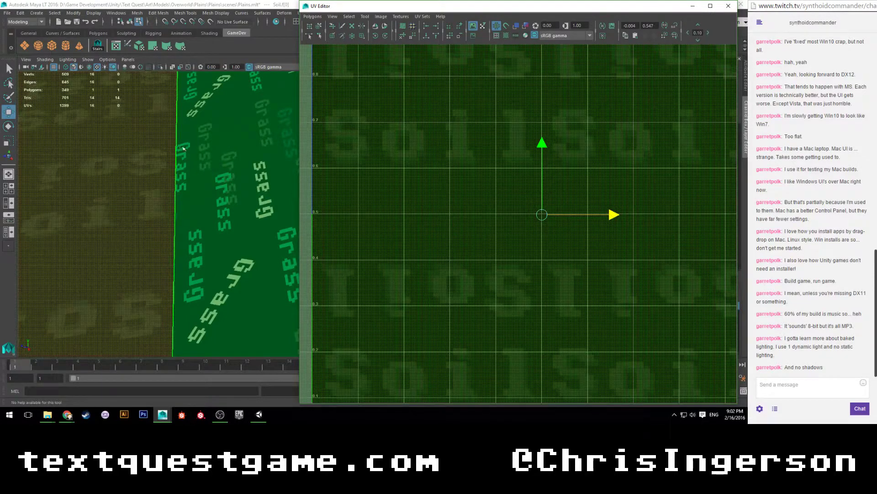
Deselect the soil UVs, minimize the UV Editor and return the soil patch to object selection.
scroll(516, 255, down, 8)
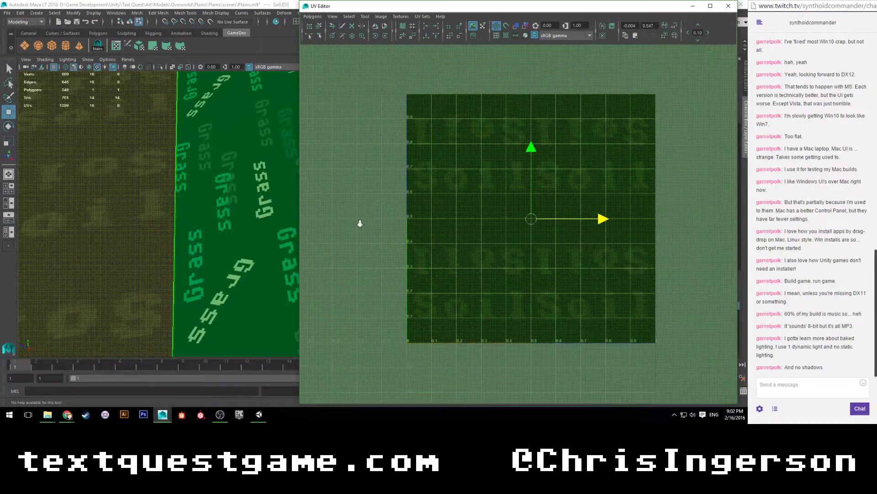
click(414, 107)
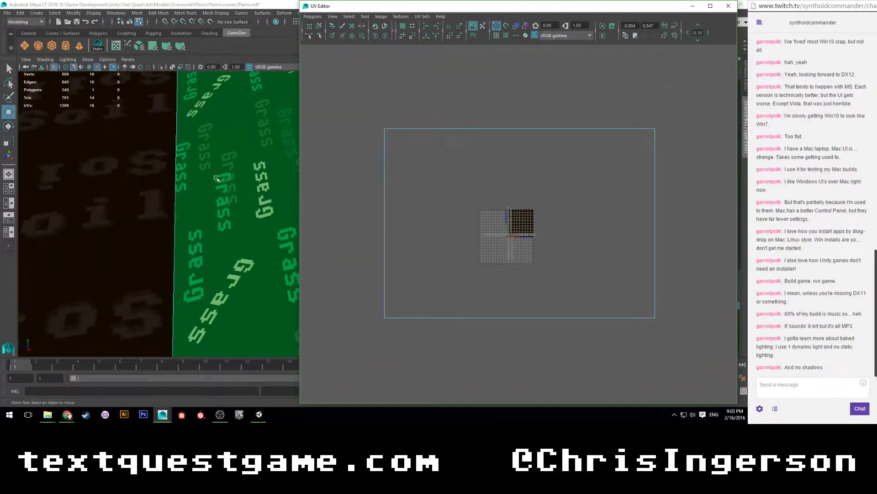
scroll(216, 179, down, 5)
scroll(293, 140, down, 3)
click(693, 6)
key(f)
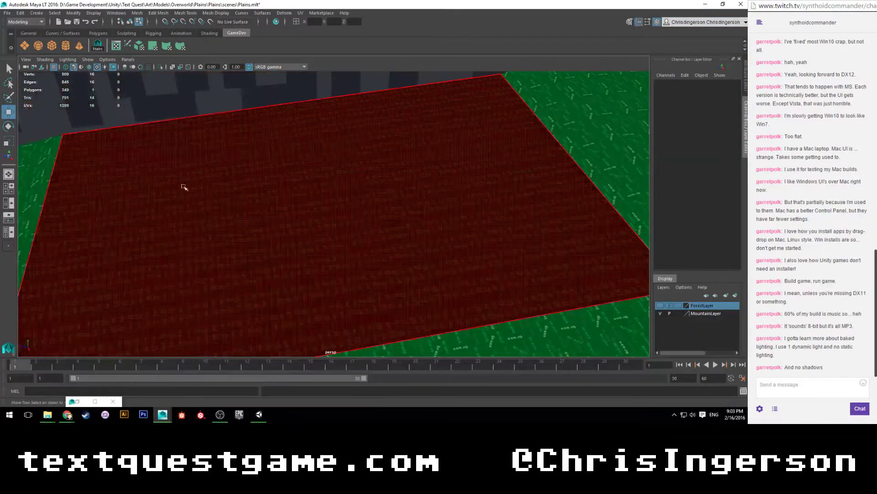
click(31, 151)
right_drag(31, 152, 345, 136)
Look over the soil patch's lettering up close and from farther away, and save the Plains scene.
alt+middle_drag(345, 136, 337, 192)
scroll(210, 246, up, 2)
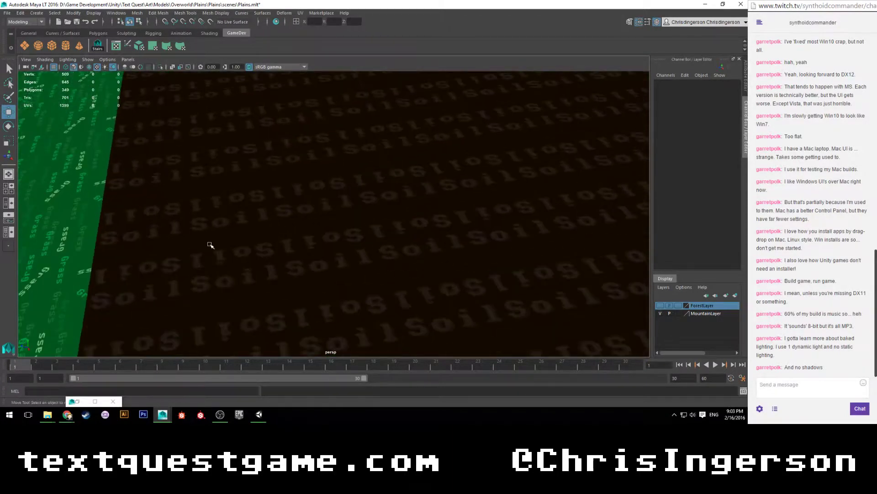
scroll(405, 217, down, 5)
alt+drag(405, 218, 270, 217)
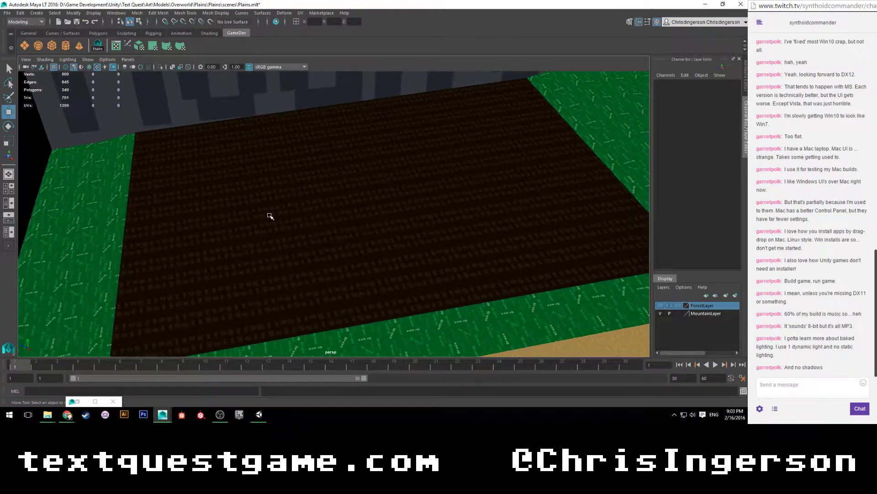
key(ctrl+s)
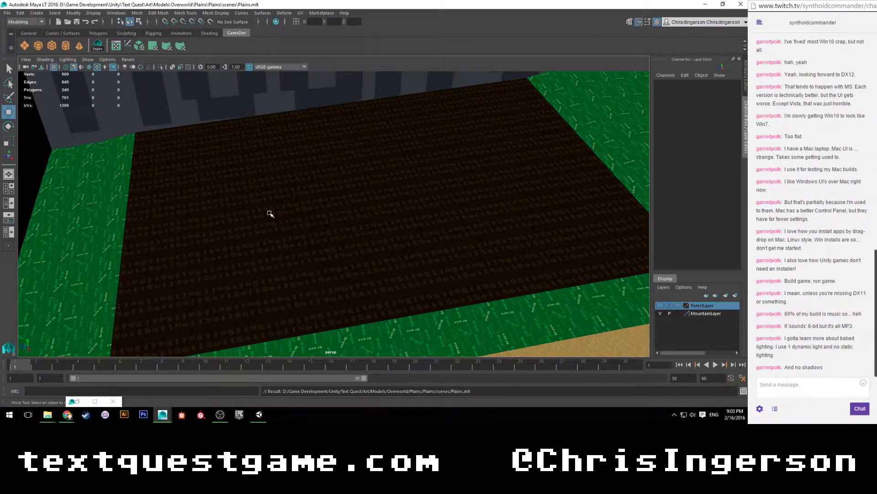
Examine the soil, paths, grass and all Mountain wall tiers across the plains level.
scroll(270, 214, down, 3)
alt+drag(256, 211, 284, 204)
alt+middle_drag(284, 204, 303, 177)
scroll(303, 177, down, 5)
alt+drag(303, 177, 338, 195)
scroll(338, 195, up, 3)
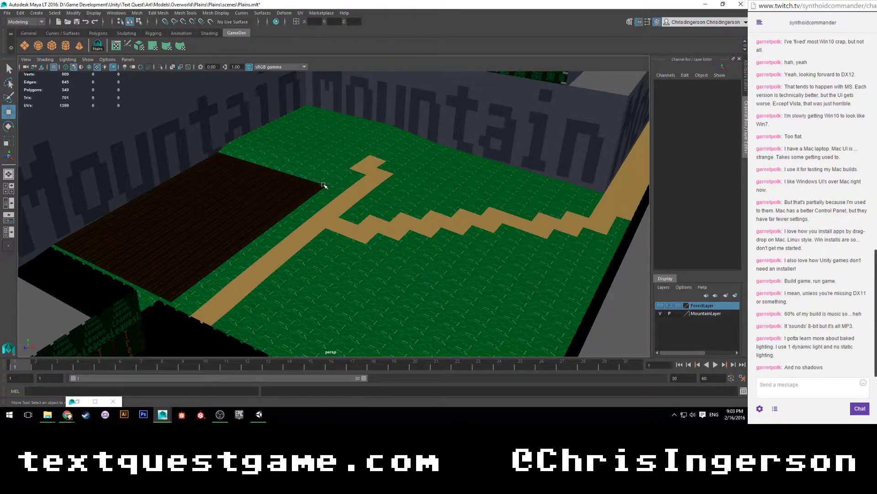
alt+middle_drag(398, 110, 245, 198)
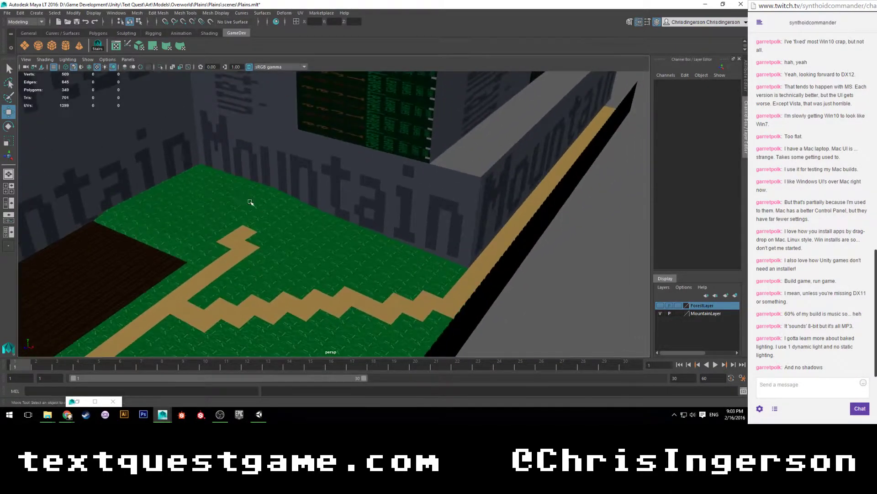
scroll(265, 204, down, 5)
alt+drag(333, 202, 283, 215)
scroll(262, 209, up, 6)
scroll(284, 194, down, 6)
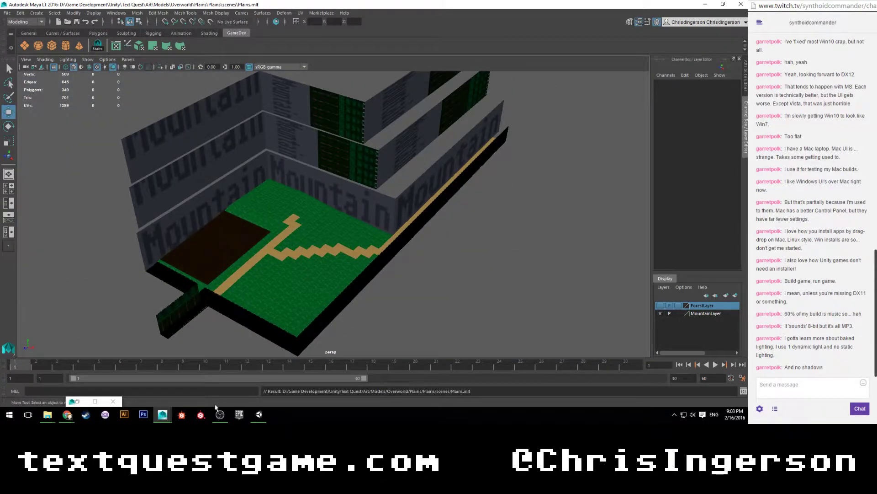
Switch to Unity and examine the existing Plains scene from the wooden sign out to the whole level.
click(261, 421)
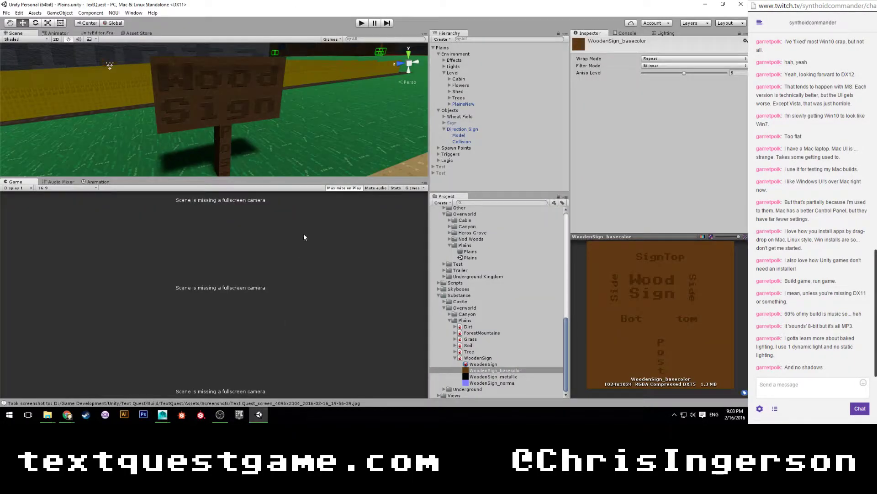
scroll(294, 117, down, 6)
alt+drag(239, 115, 299, 118)
scroll(196, 118, down, 14)
middle_drag(299, 118, 185, 102)
scroll(185, 109, up, 8)
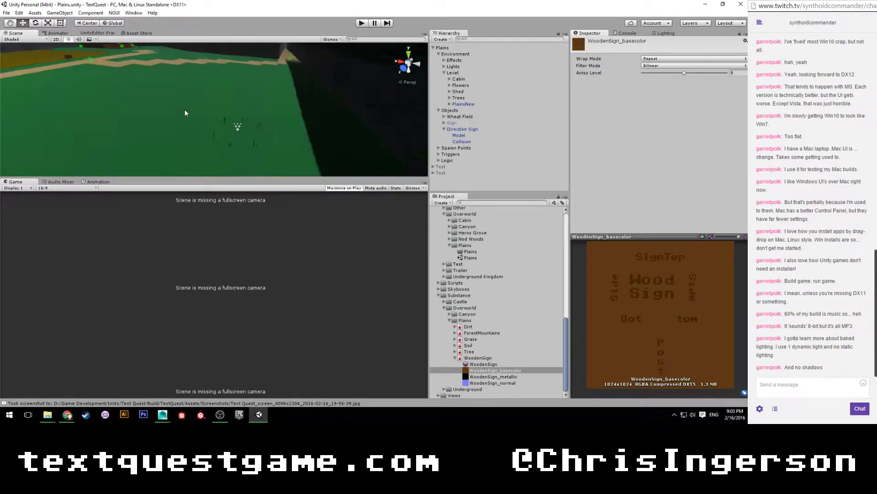
scroll(193, 106, down, 6)
scroll(193, 105, down, 5)
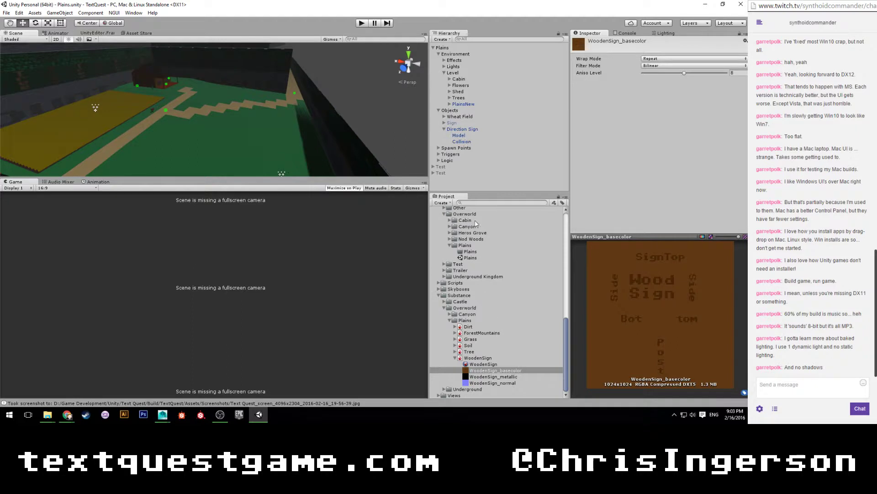
Open the Canyon scene from the Overworld scenes and turn the scene view toward the canyon walls and waterfall.
scroll(482, 301, up, 4)
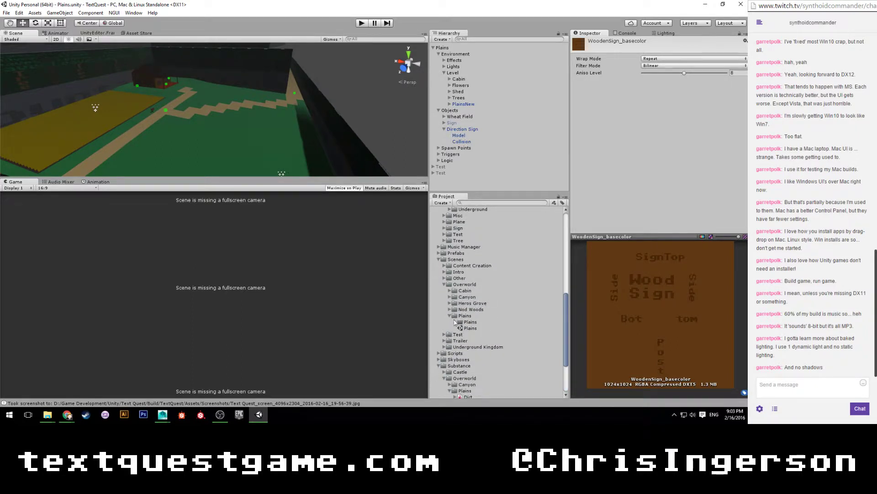
click(449, 297)
click(459, 310)
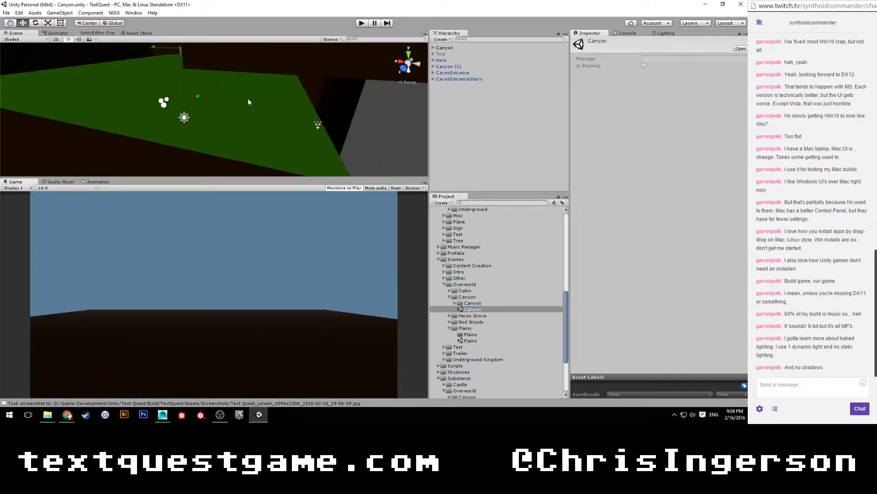
alt+drag(243, 103, 267, 80)
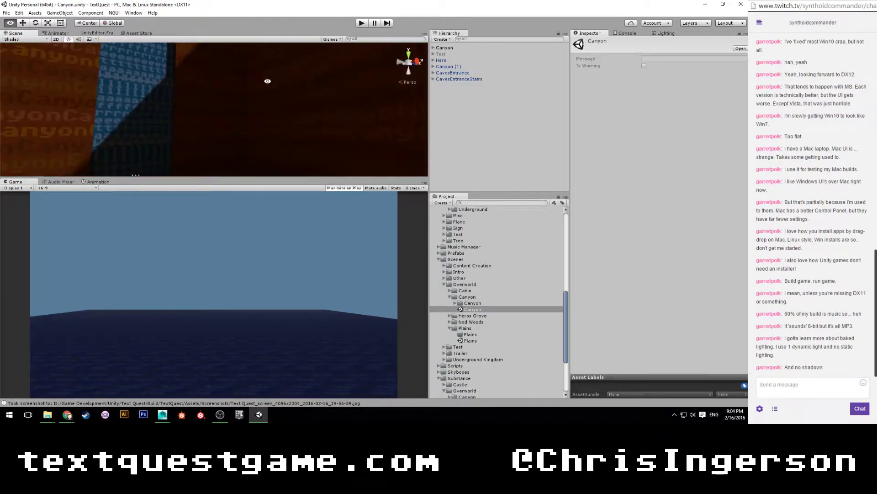
Run the Canyon scene in play mode and walk up to the plank structure by the canyon wall.
click(362, 22)
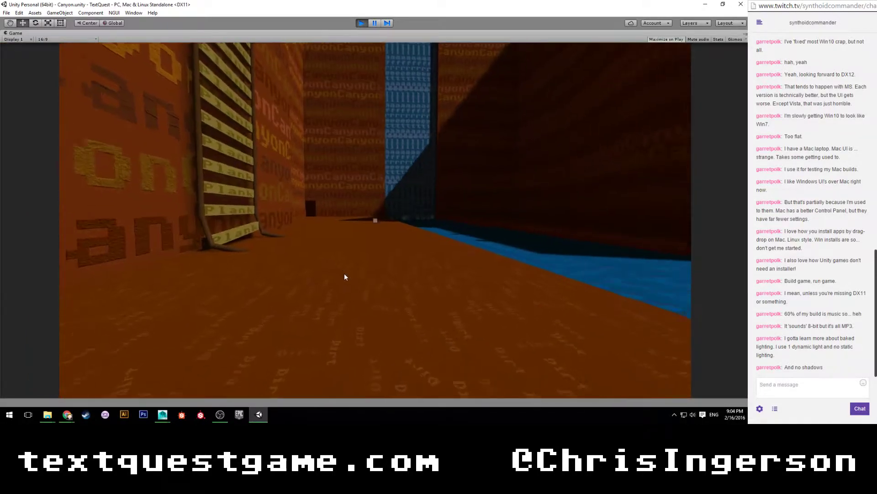
key(w)
key(Return)
key(Return)
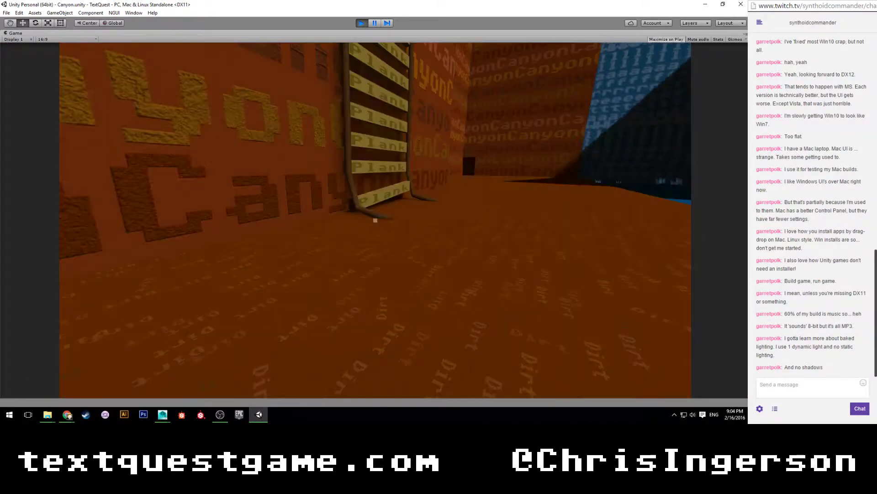
key(w)
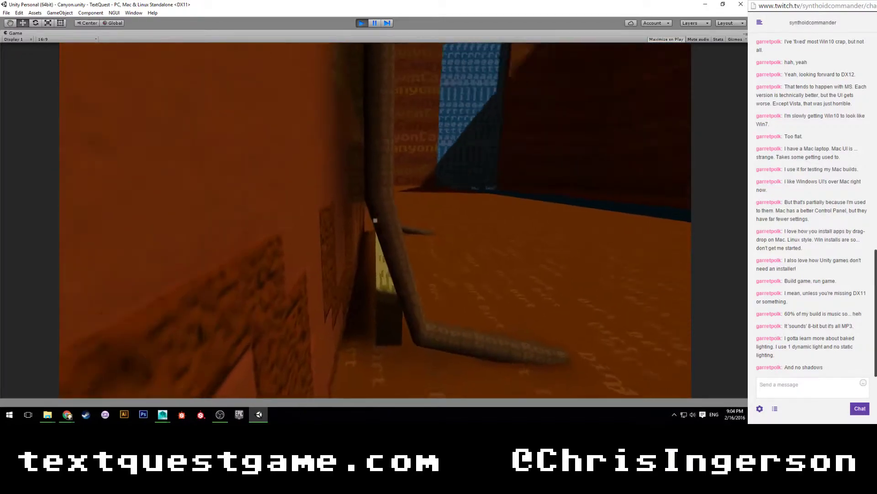
Walk along the canyon wall in play mode and examine how its Canyon lettering wraps around the corners.
key(s)
key(w)
key(s)
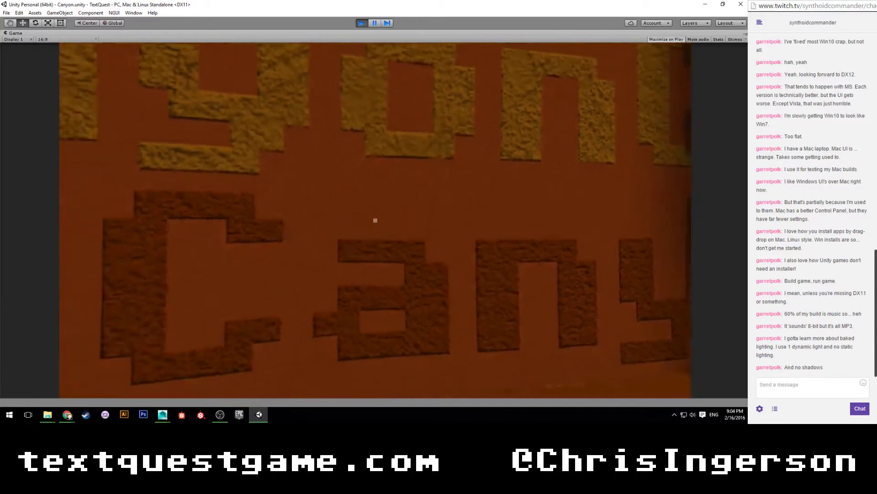
key(w)
key(s)
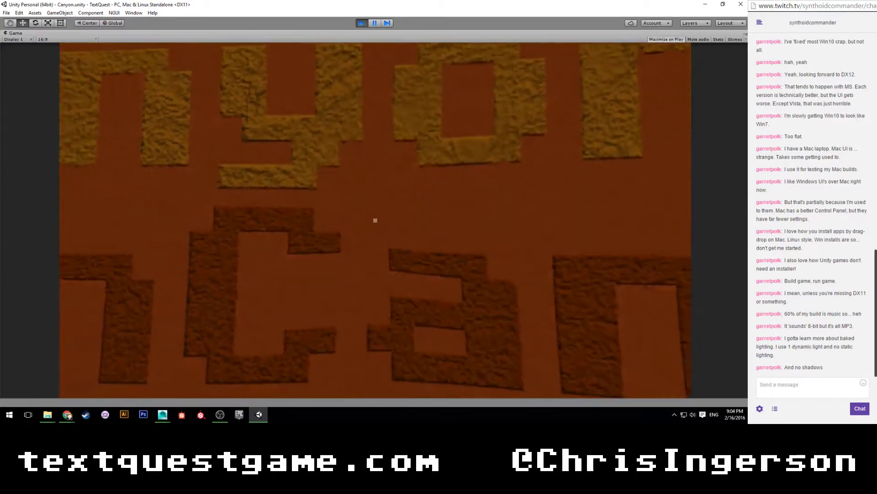
key(w)
key(s)
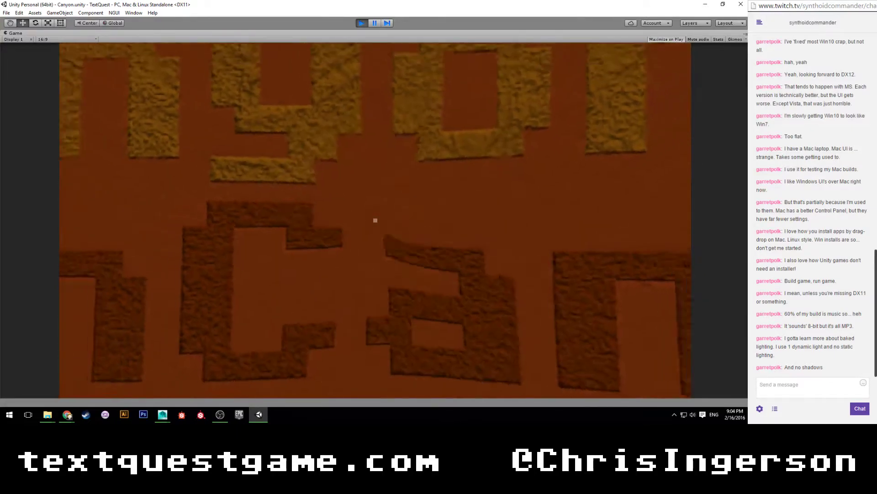
key(w)
key(s)
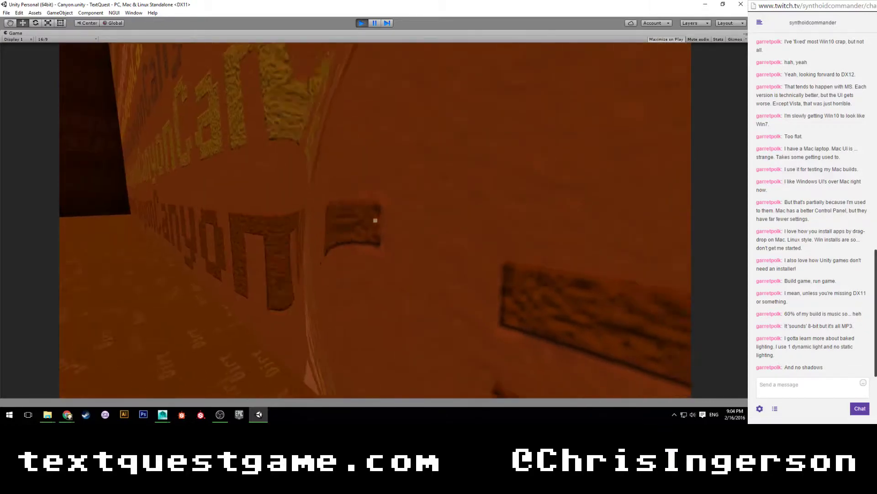
key(w)
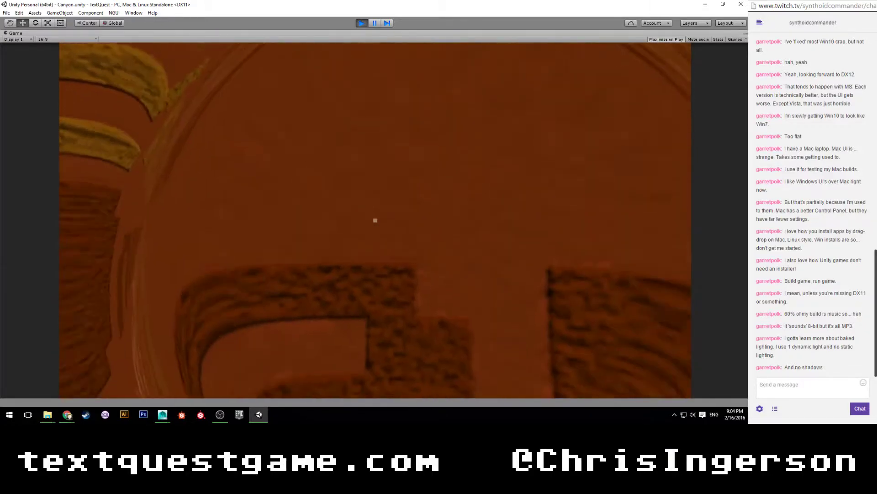
Walk in play mode past the plank structure and the cave entrance out to the river in the canyon.
key(s)
key(w)
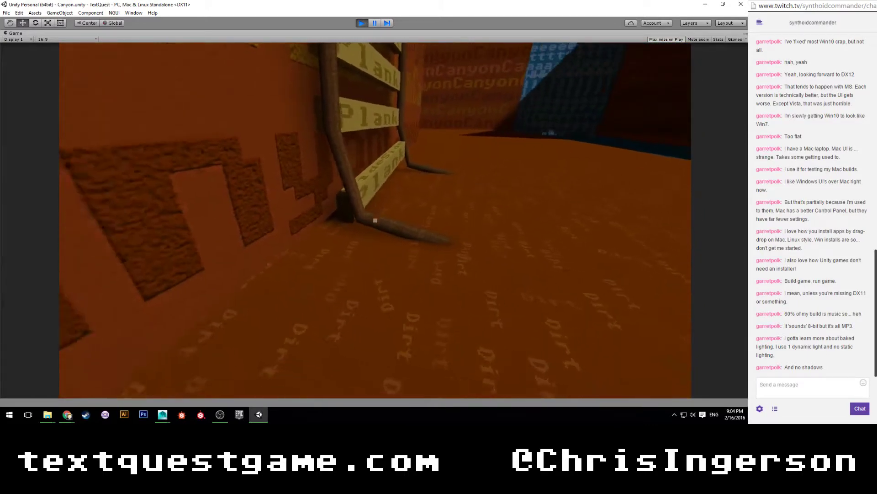
key(w)
key(w)
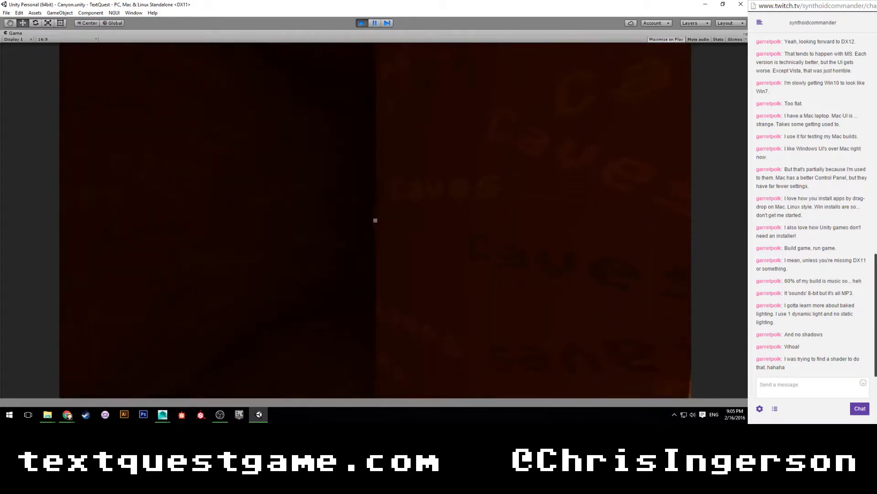
key(w)
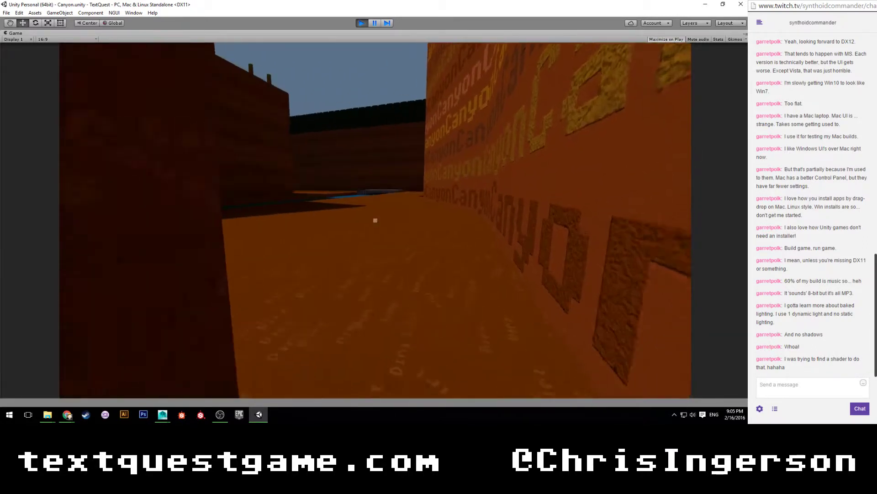
key(w)
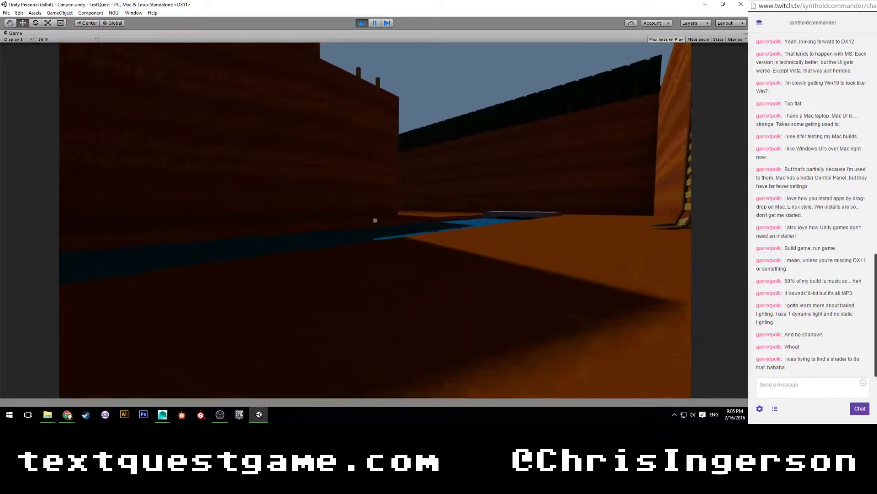
key(w)
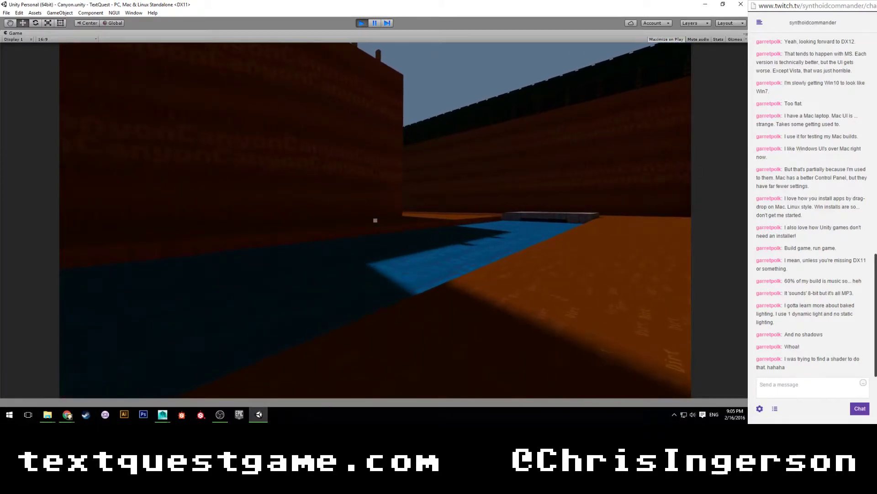
key(w)
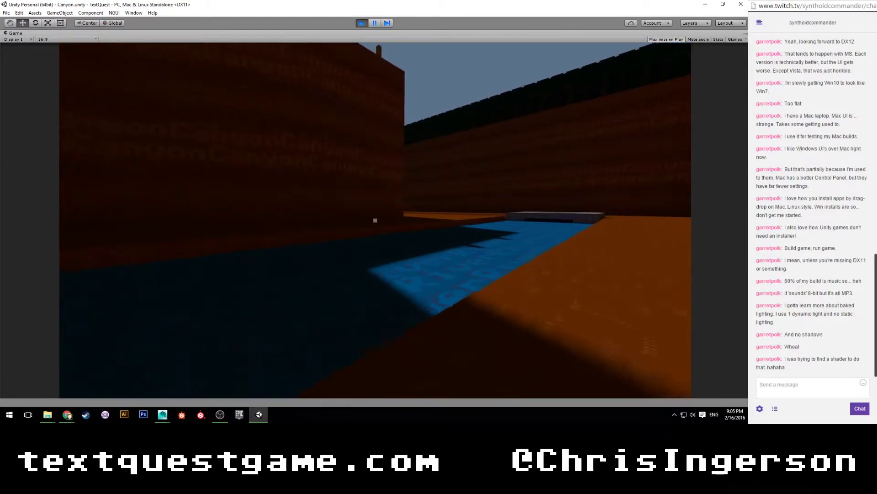
Walk up to the shaded canyon walls in play mode and examine their lettering at close range.
key(w)
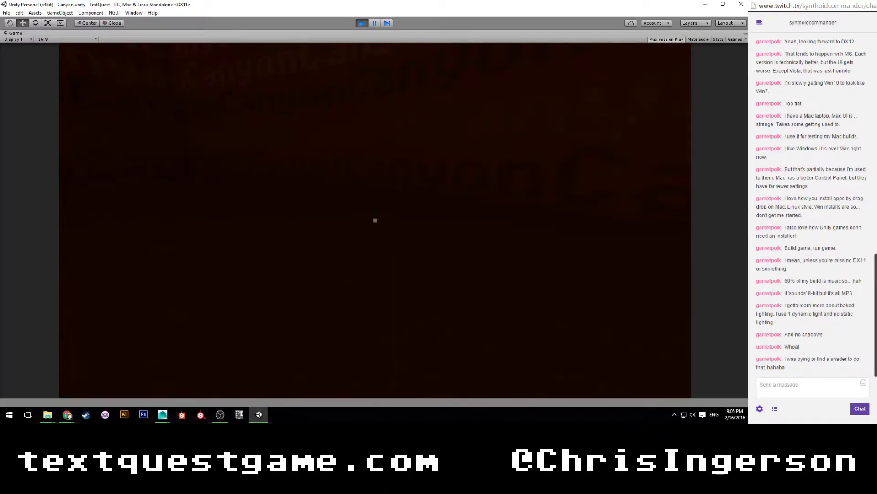
key(w)
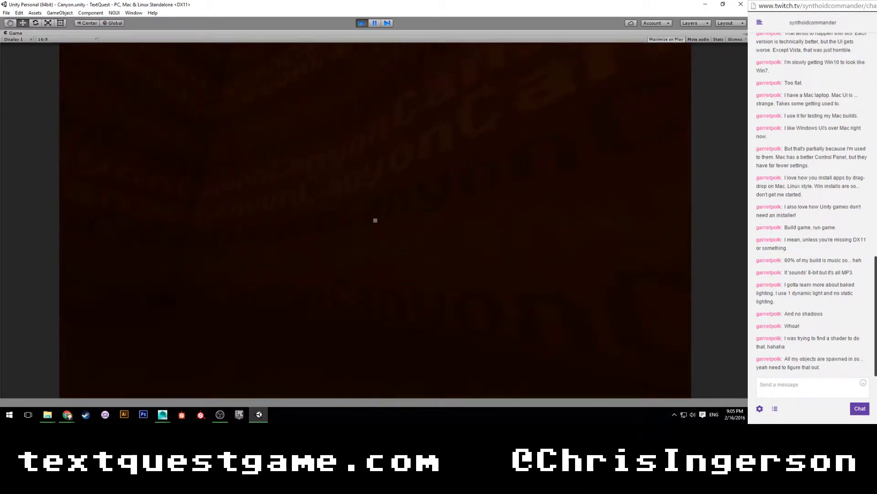
key(w)
key(w)
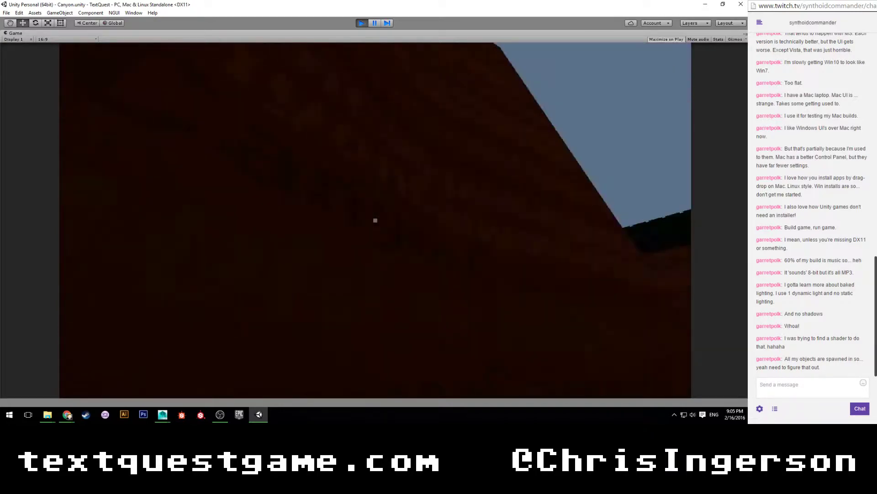
key(w)
key(w)
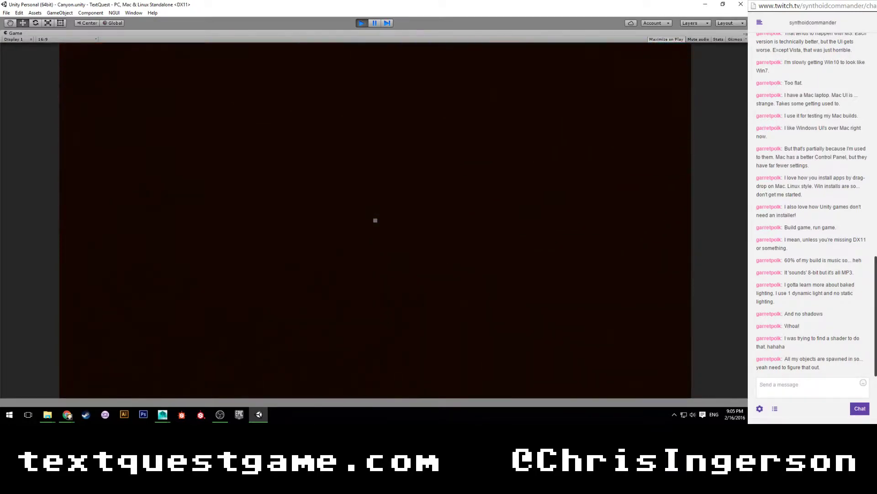
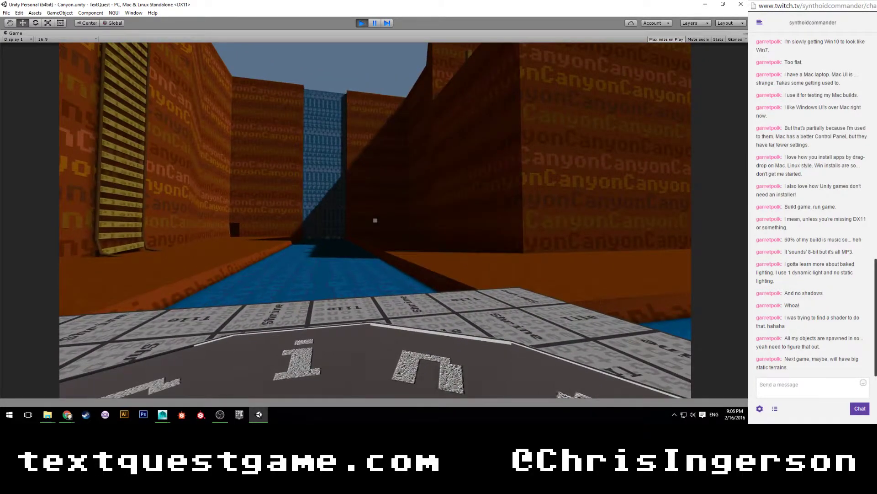
Stop play mode and reopen the Plains scene from the Overworld scenes.
key(ctrl+p)
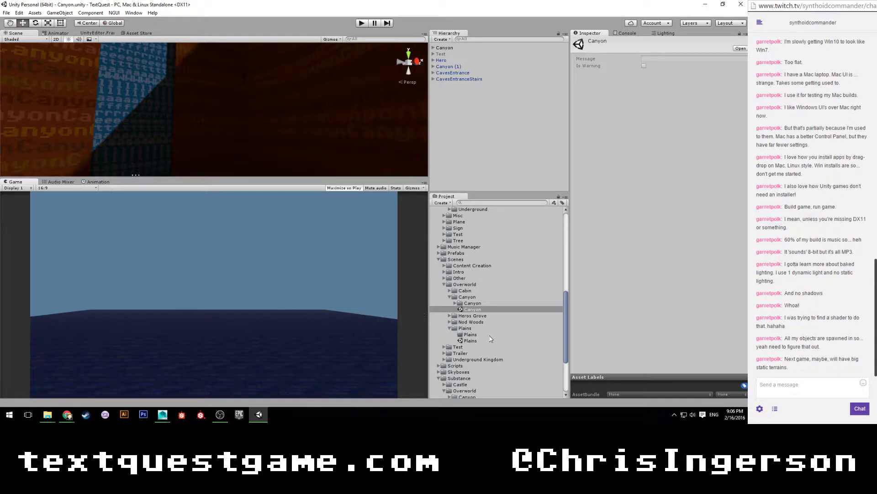
double_click(476, 341)
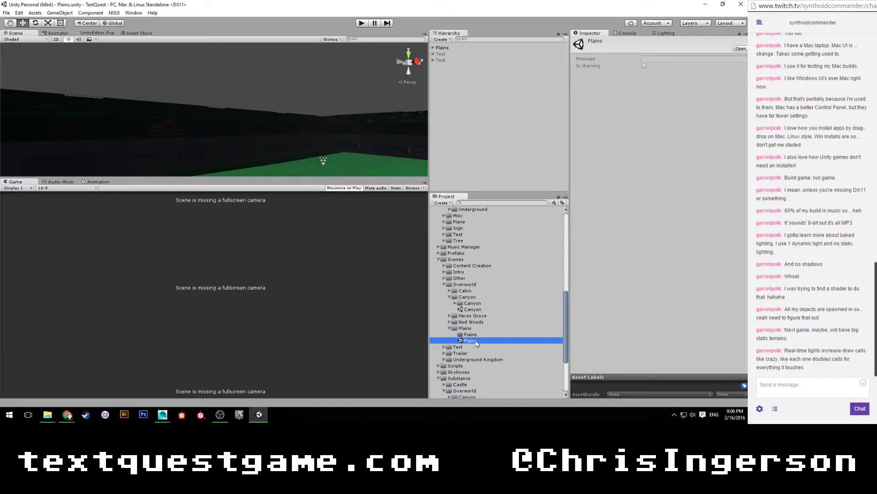
click(271, 300)
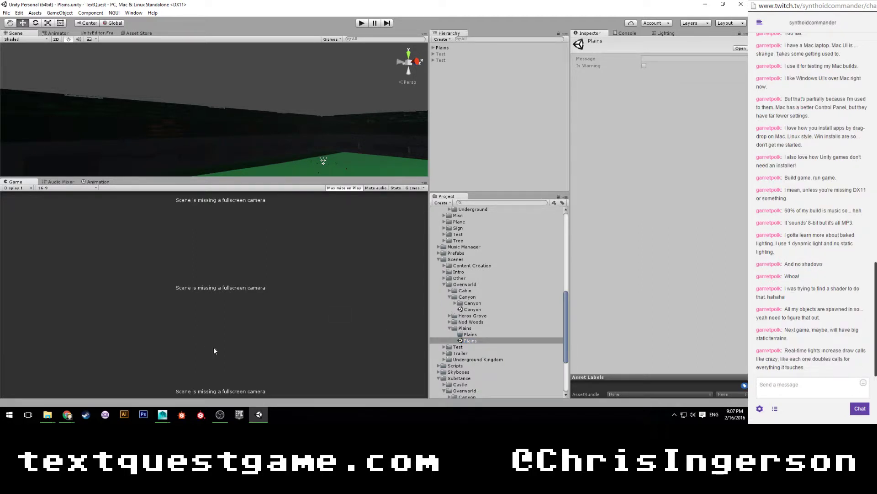
Switch to Maya LT and apply an automatic UV projection to the MountainCenter wall.
mouse_move(162, 414)
click(199, 375)
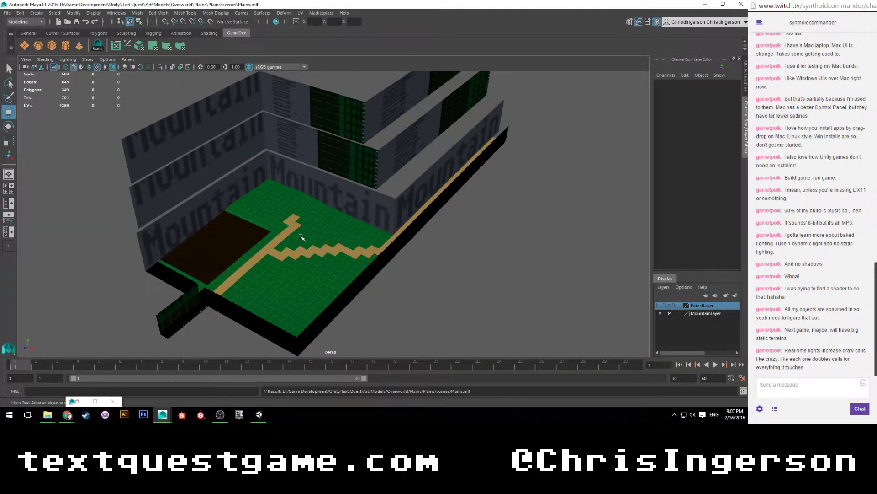
scroll(303, 237, up, 5)
scroll(310, 237, down, 4)
alt+drag(334, 241, 294, 290)
scroll(335, 221, up, 5)
scroll(294, 283, down, 2)
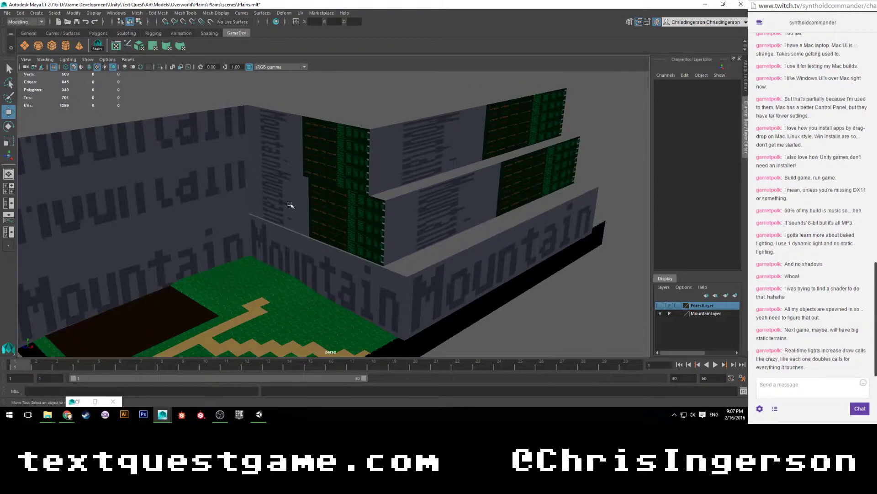
click(274, 235)
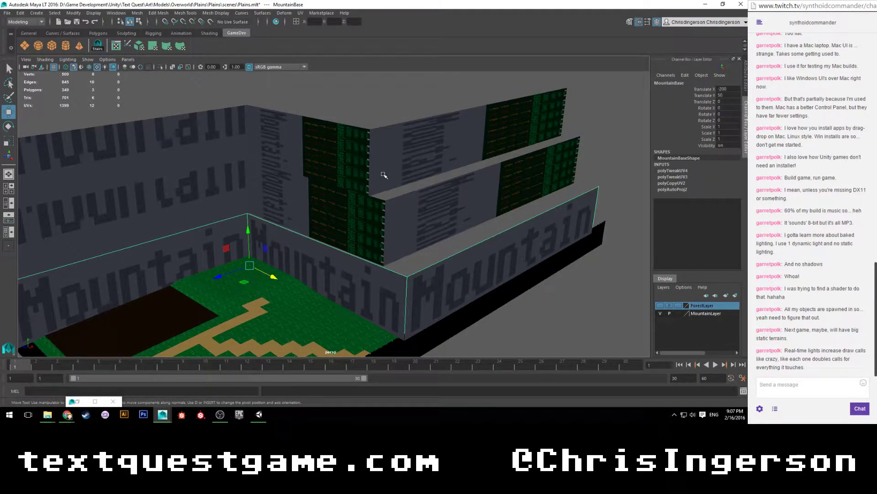
alt+drag(306, 201, 351, 208)
click(395, 214)
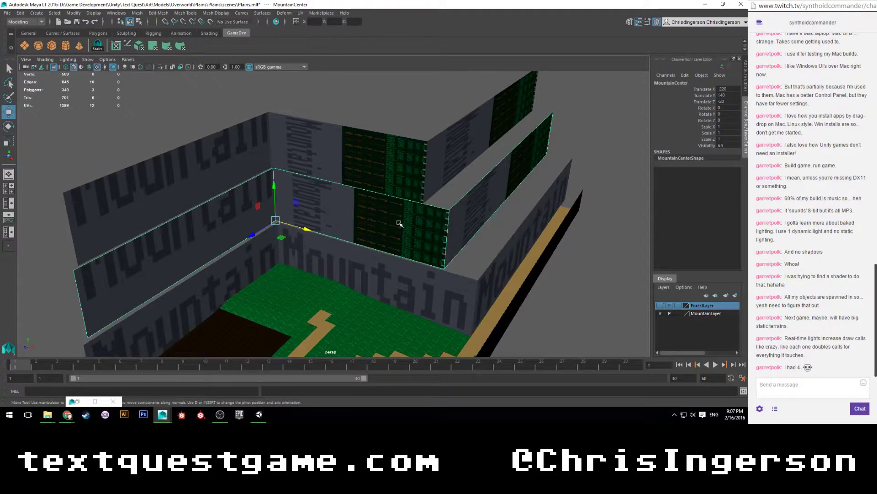
click(139, 46)
Select the MountainPeak wall as an object and apply an automatic UV projection to it.
click(312, 151)
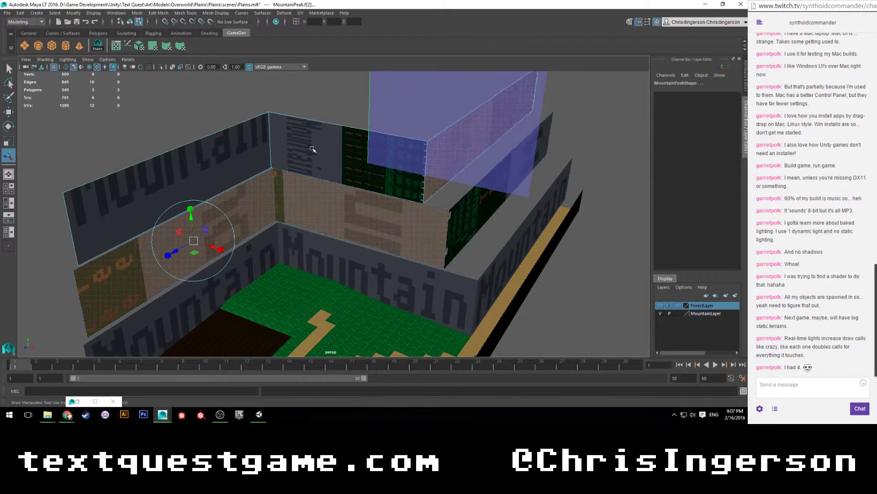
key(F8)
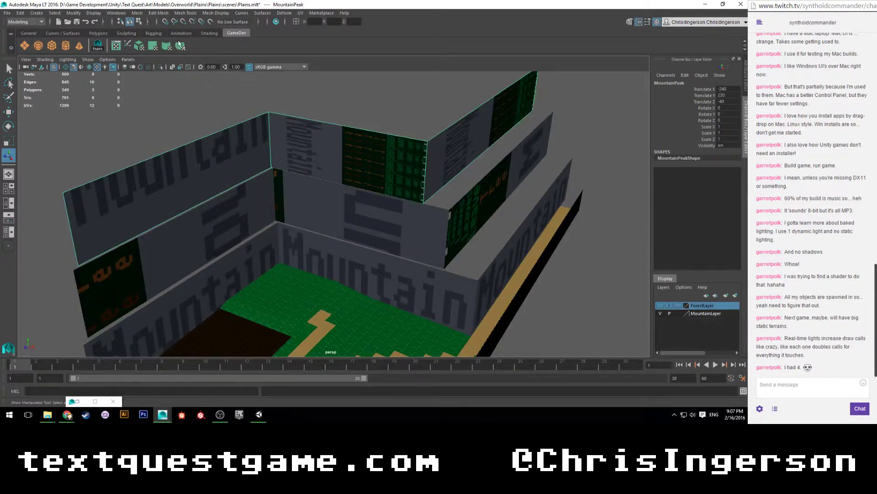
click(141, 46)
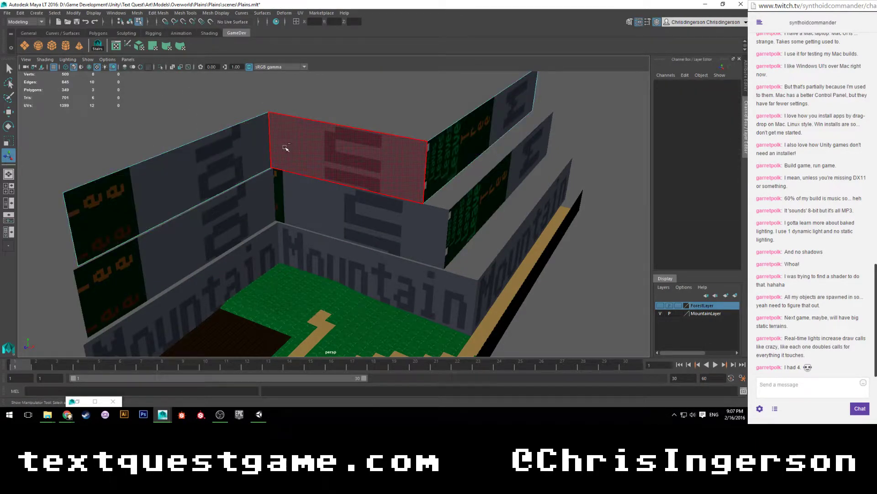
Restore the UV Editor and bring up the UVs of both MountainPeak and MountainCenter.
click(77, 401)
right_drag(186, 168, 224, 158)
shift+click(210, 215)
scroll(506, 259, up, 9)
scroll(501, 252, up, 5)
right_drag(463, 176, 460, 200)
drag(394, 188, 559, 278)
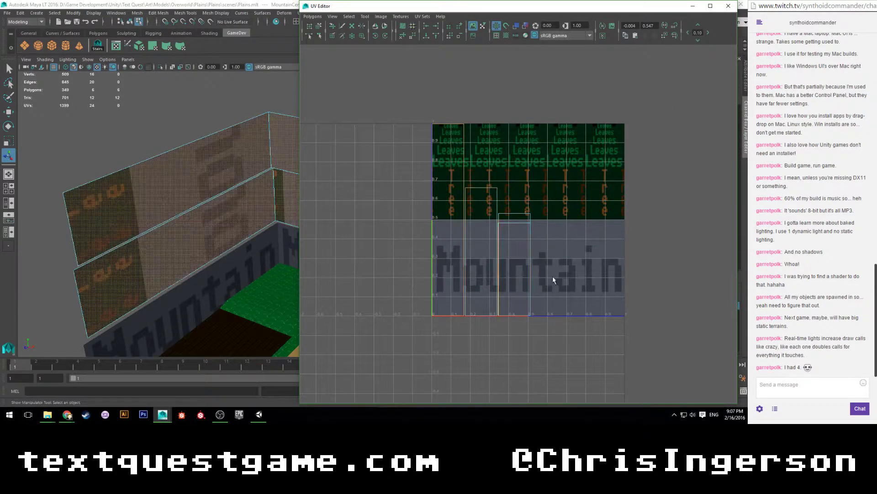
click(422, 16)
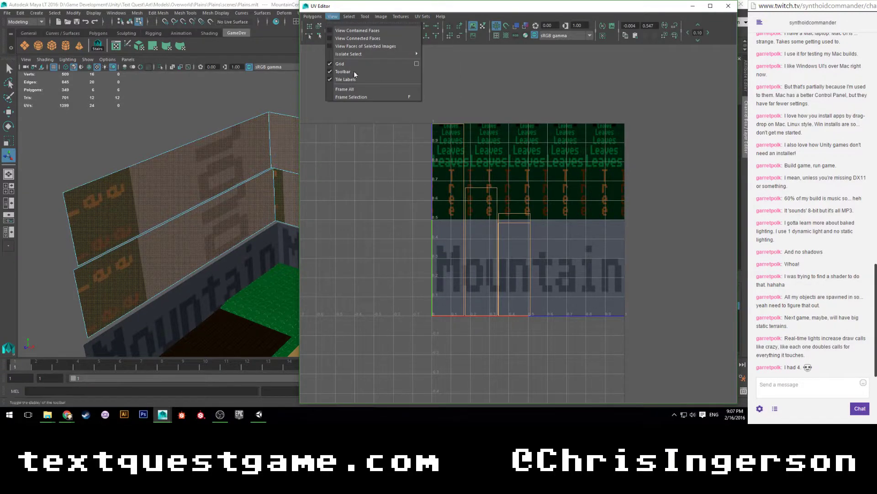
click(360, 193)
Select MountainPeak alone and lay out all of its UV shells in the UV Editor.
right_drag(210, 135, 245, 121)
click(219, 151)
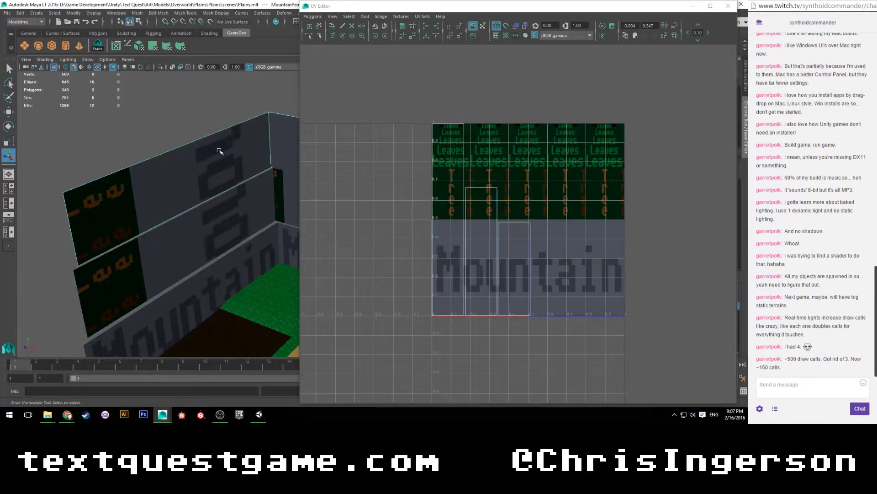
right_drag(466, 224, 421, 221)
drag(421, 221, 580, 303)
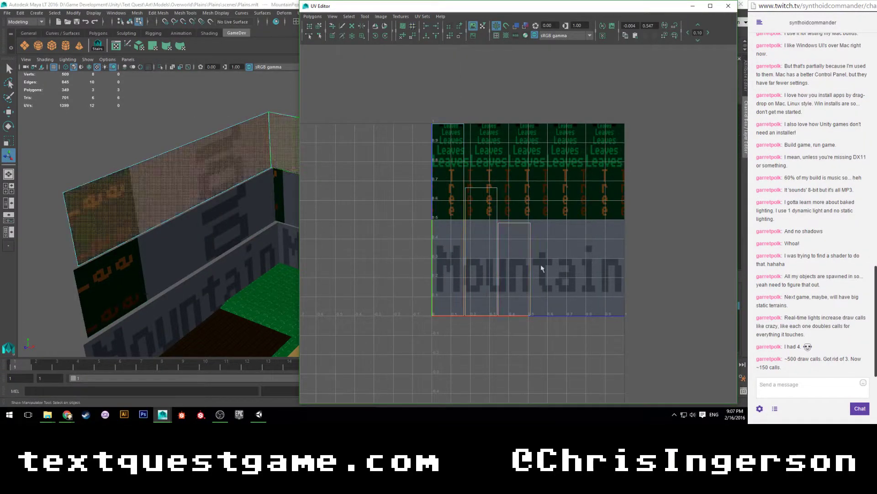
click(308, 18)
mouse_move(329, 55)
click(402, 64)
click(315, 17)
click(361, 209)
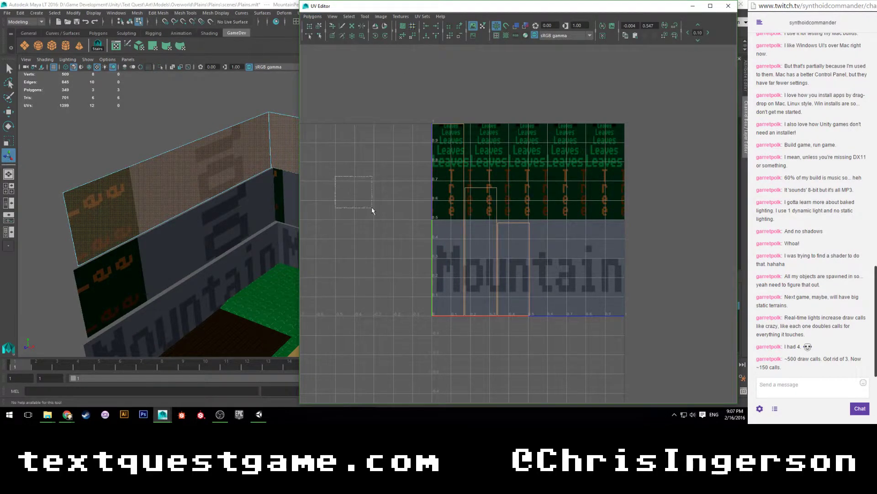
Rotate all of MountainPeak's UV shells until they lie horizontally and the wall lettering stands upright.
click(526, 302)
click(386, 36)
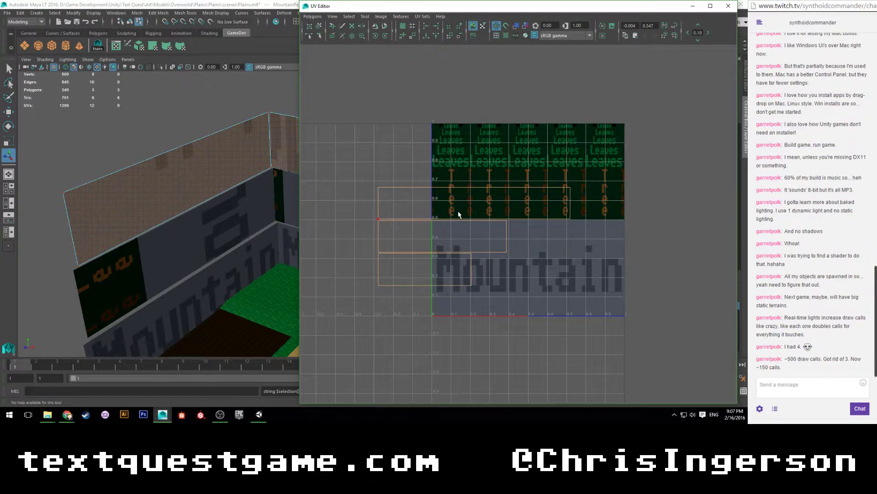
key(w)
drag(475, 164, 474, 192)
click(386, 36)
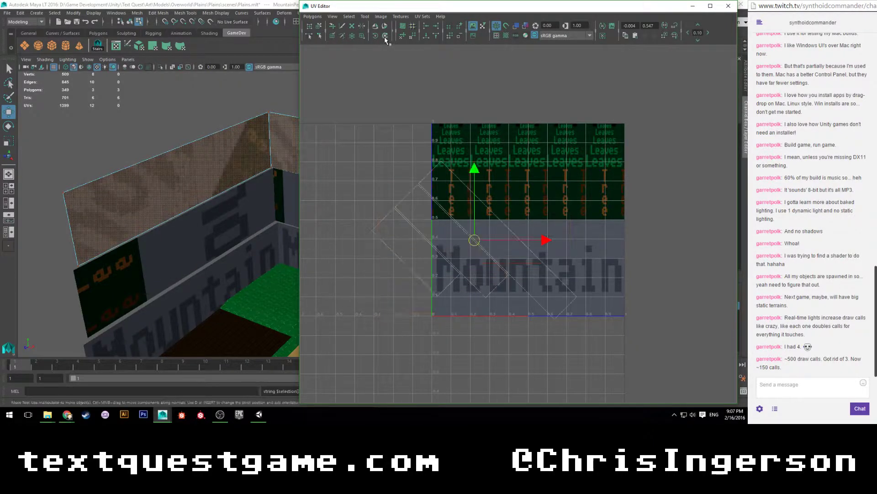
click(386, 36)
click(385, 36)
click(385, 36)
Move MountainPeak's medium-length UV shell beside the shortest one, in a row along the border between trees and mountain.
alt+right_drag(364, 206, 379, 214)
alt+middle_drag(378, 214, 381, 191)
right_drag(411, 215, 412, 238)
click(415, 218)
drag(558, 223, 424, 223)
drag(347, 158, 347, 113)
Move MountainPeak's longest UV shell to the other end of the row, level with the two shorter shells.
click(434, 289)
drag(512, 270, 733, 270)
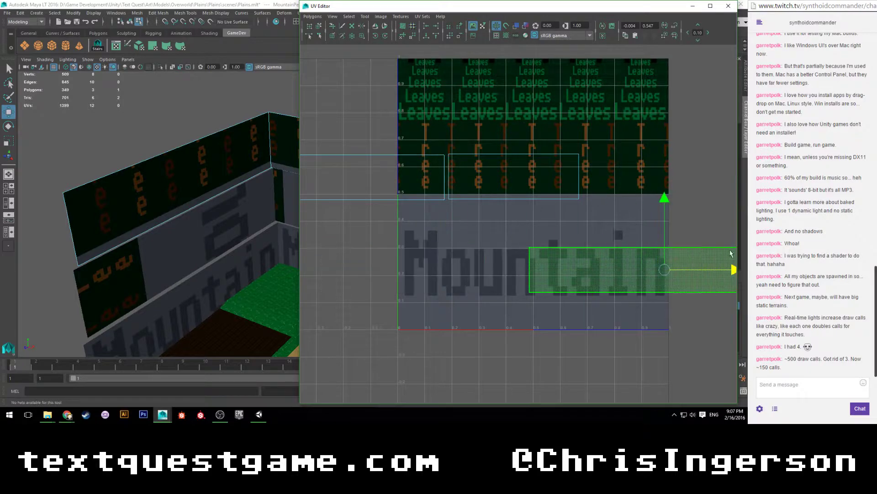
scroll(592, 209, down, 2)
alt+middle_drag(591, 209, 430, 245)
drag(551, 297, 601, 297)
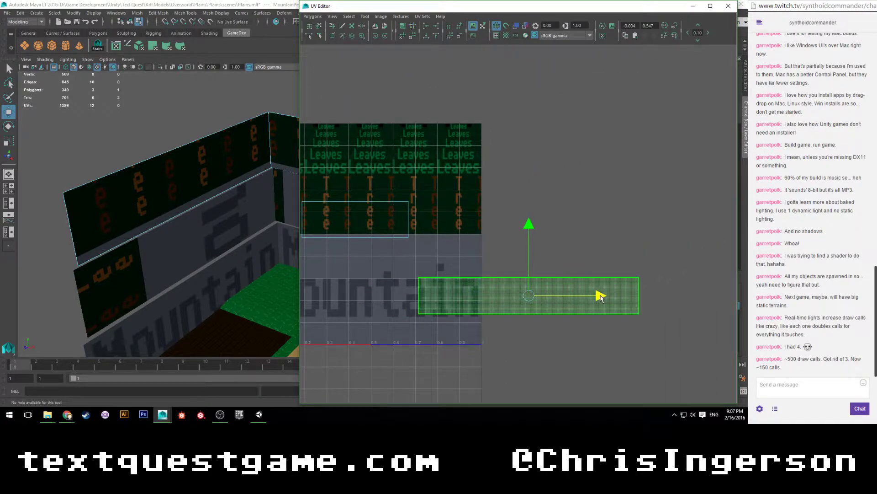
drag(528, 228, 510, 152)
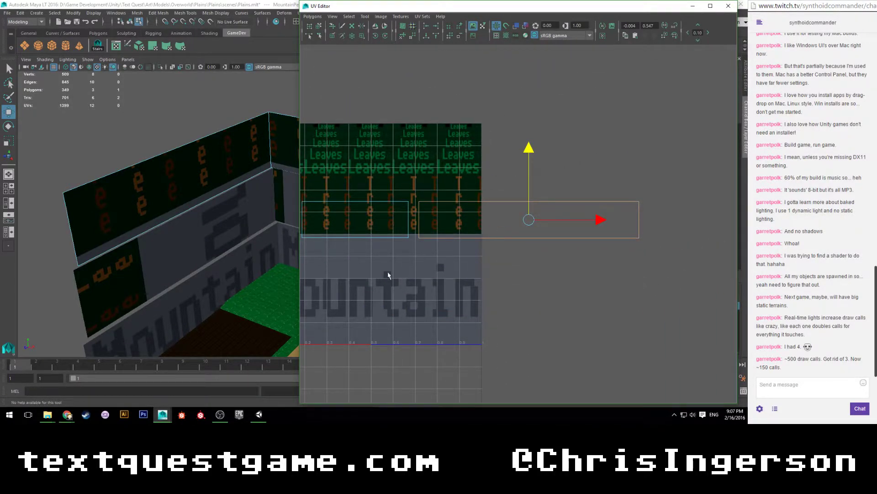
Align the bottom UVs of the three MountainPeak shells with each other, and likewise their top UVs.
scroll(388, 275, down, 1)
alt+middle_drag(392, 270, 509, 256)
scroll(484, 263, down, 1)
right_drag(462, 204, 498, 205)
drag(319, 216, 727, 268)
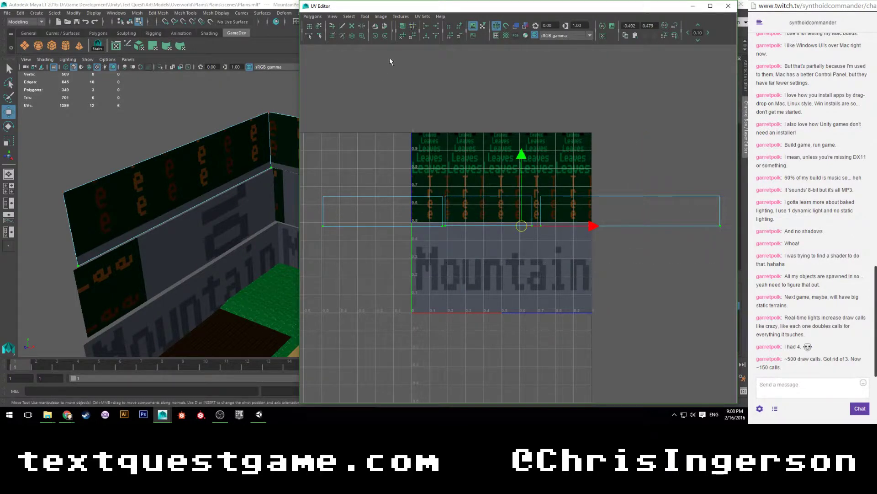
click(426, 36)
drag(309, 178, 732, 209)
click(426, 36)
click(416, 176)
scroll(411, 178, up, 2)
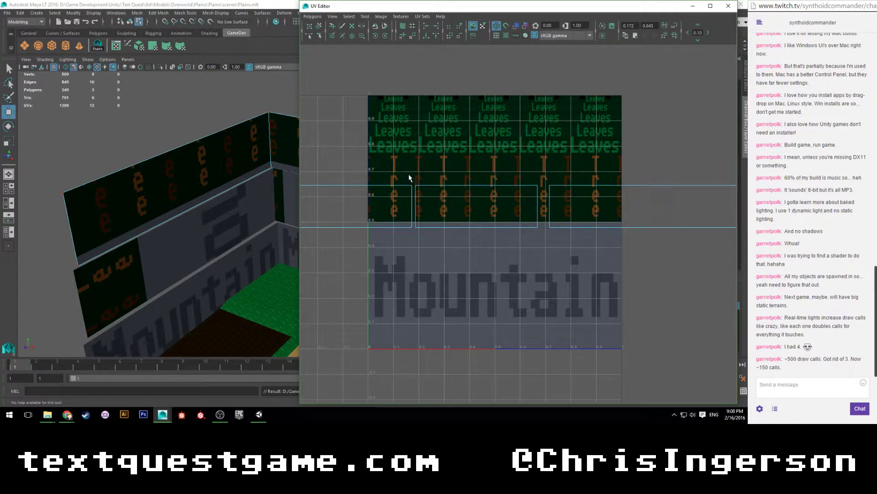
scroll(421, 169, down, 3)
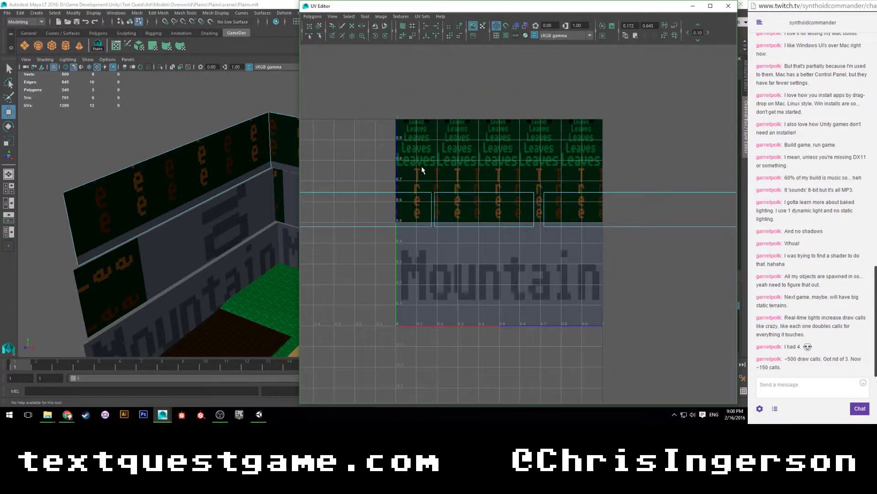
alt+middle_drag(436, 168, 411, 164)
scroll(413, 173, up, 2)
scroll(421, 175, down, 2)
alt+middle_drag(494, 178, 466, 179)
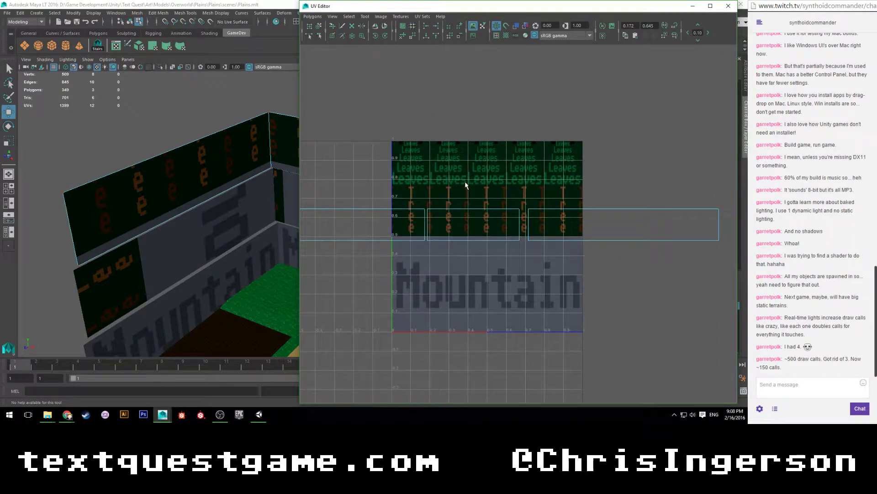
Select MountainPeak's shortest UV shell and place its pivot on the edge facing the longest shell.
scroll(399, 203, up, 3)
right_drag(367, 214, 410, 228)
scroll(392, 215, down, 1)
click(410, 227)
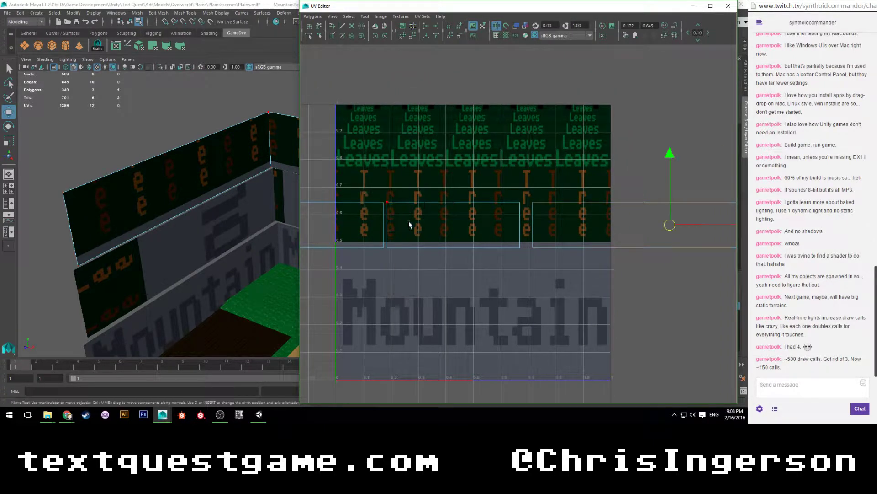
scroll(411, 247, up, 2)
alt+middle_drag(405, 269, 498, 300)
scroll(448, 297, up, 2)
key(d)
click(568, 197)
click(638, 197)
drag(630, 198, 479, 198)
scroll(407, 215, up, 3)
scroll(407, 215, up, 5)
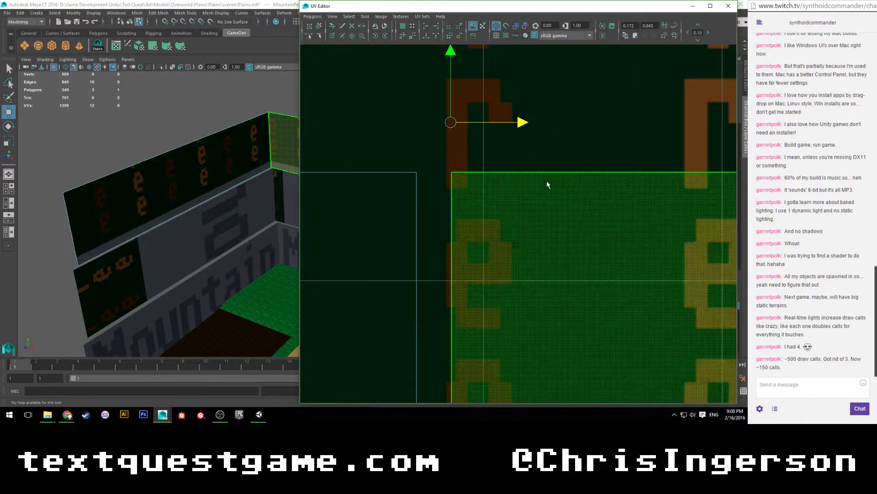
Slide the shortest MountainPeak UV shell horizontally until its edge meets the longest shell, and save the scene.
scroll(547, 184, down, 8)
alt+middle_drag(528, 177, 432, 144)
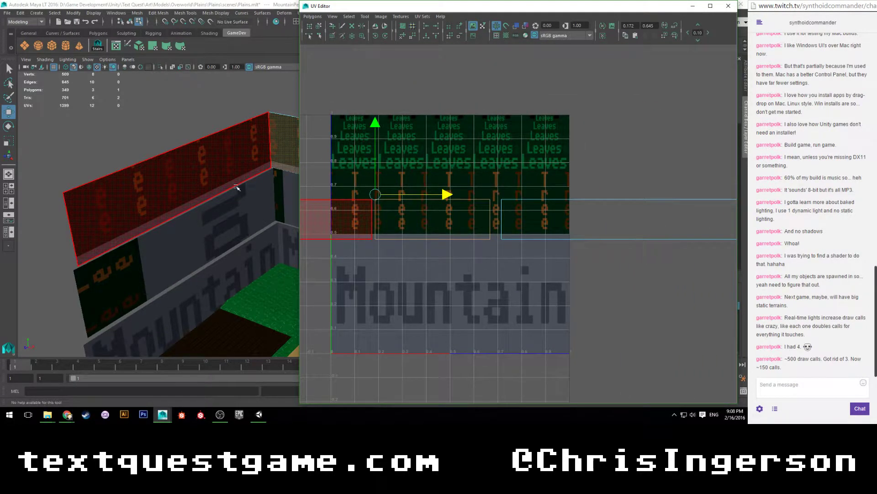
scroll(403, 176, up, 2)
scroll(526, 160, down, 2)
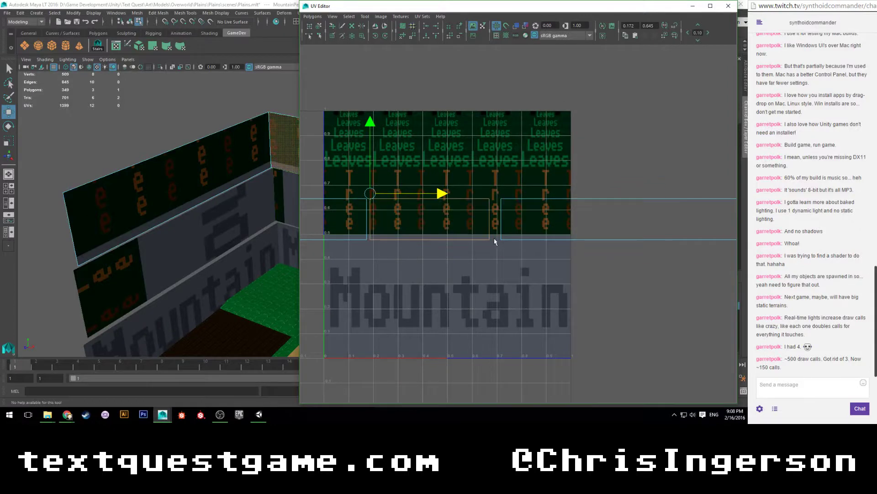
scroll(464, 217, up, 7)
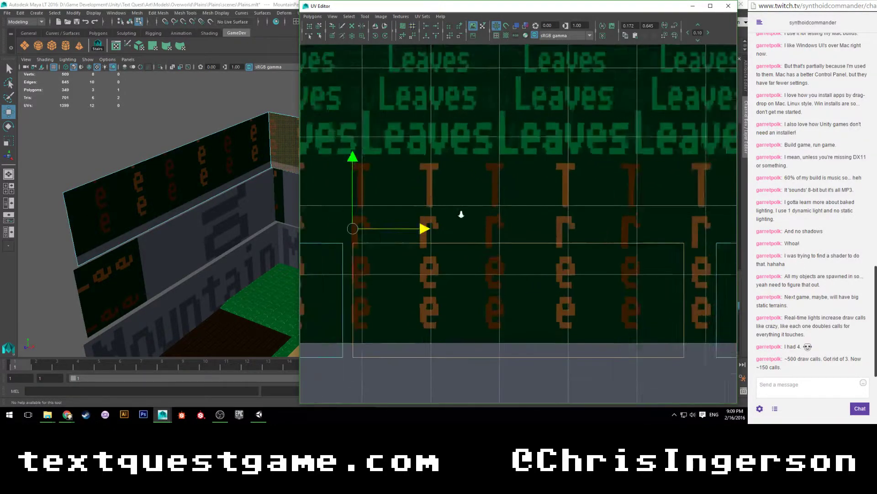
scroll(510, 200, up, 4)
drag(530, 240, 513, 241)
scroll(484, 256, up, 5)
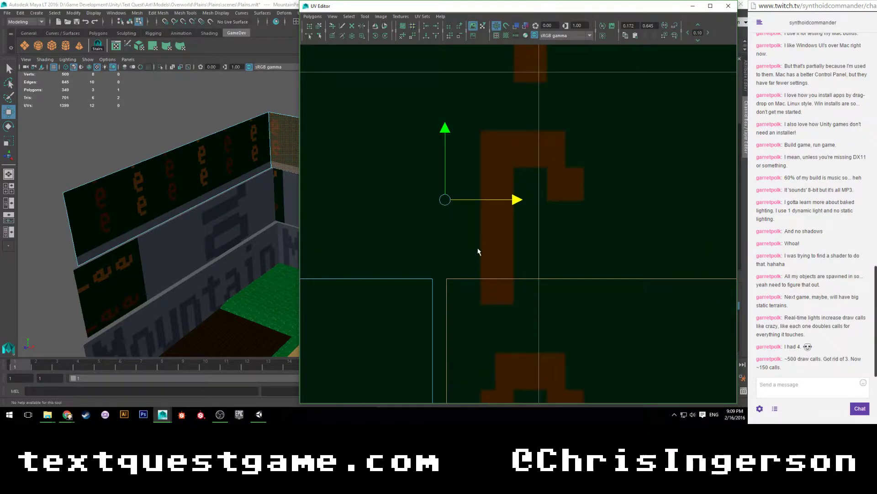
drag(514, 201, 501, 200)
scroll(488, 213, up, 2)
scroll(431, 209, up, 1)
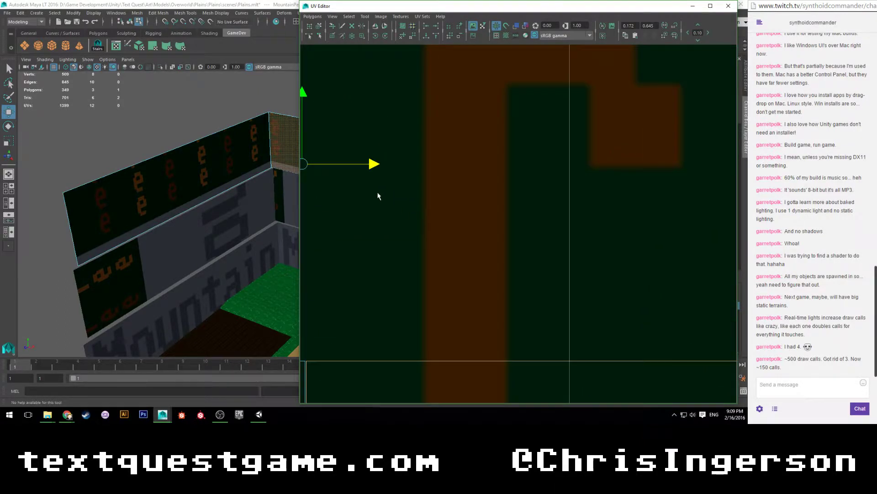
scroll(412, 186, up, 1)
drag(443, 176, 441, 176)
click(407, 249)
key(ctrl+s)
Switch to Unity and play-test the Plains scene with the game statistics shown.
click(264, 414)
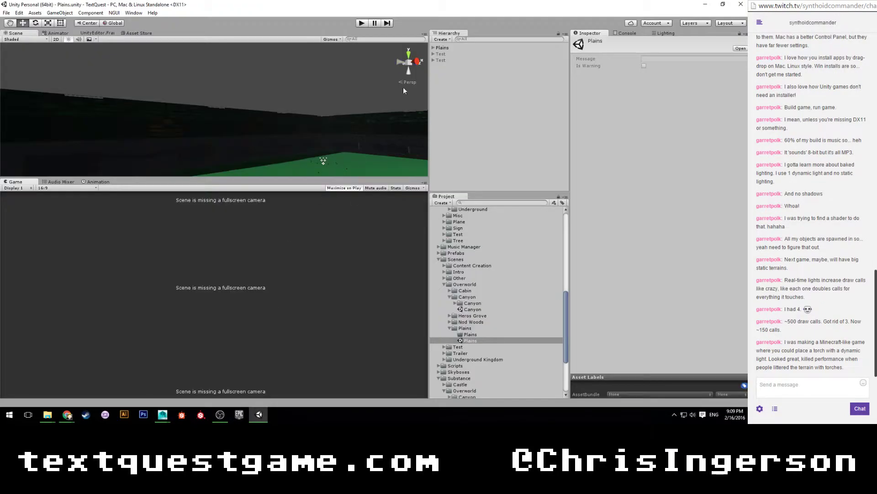
click(396, 188)
click(361, 23)
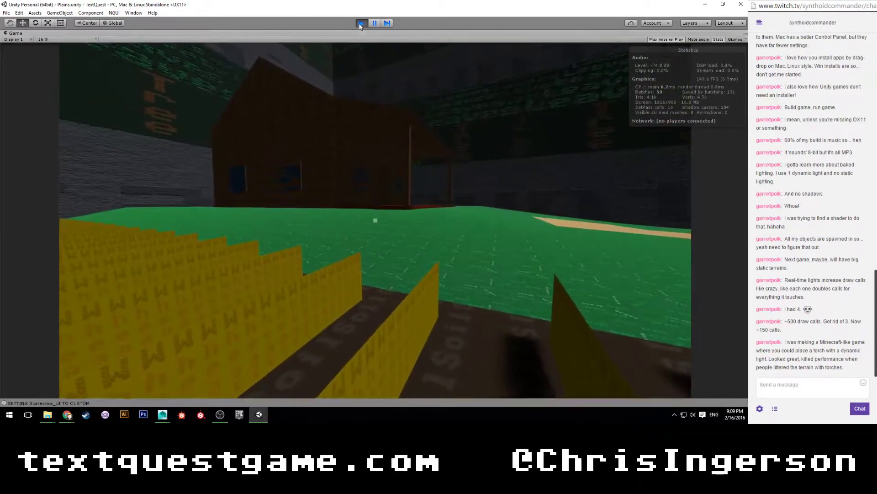
key(Escape)
key(ctrl+p)
Inspect the settings of Wheat Row 1, its Model and its wheat planes in Section 1 of the wheat field.
right_drag(236, 130, 170, 138)
click(165, 137)
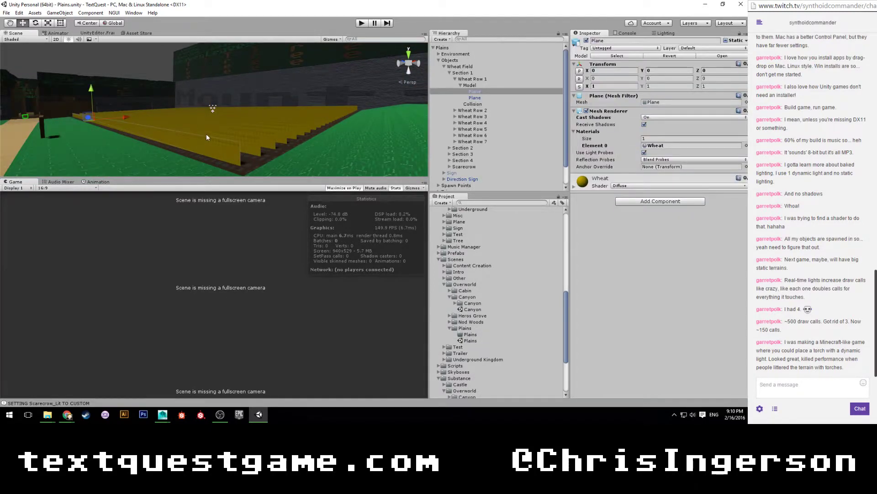
click(477, 93)
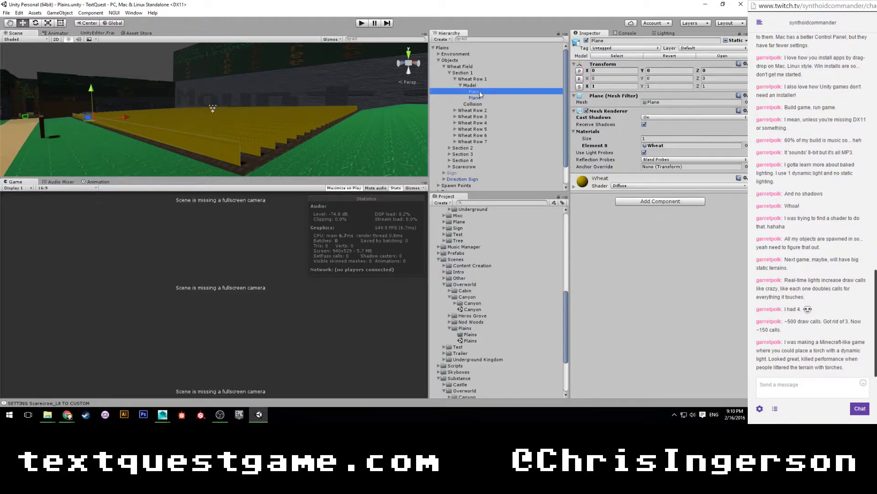
click(479, 86)
click(480, 92)
click(477, 80)
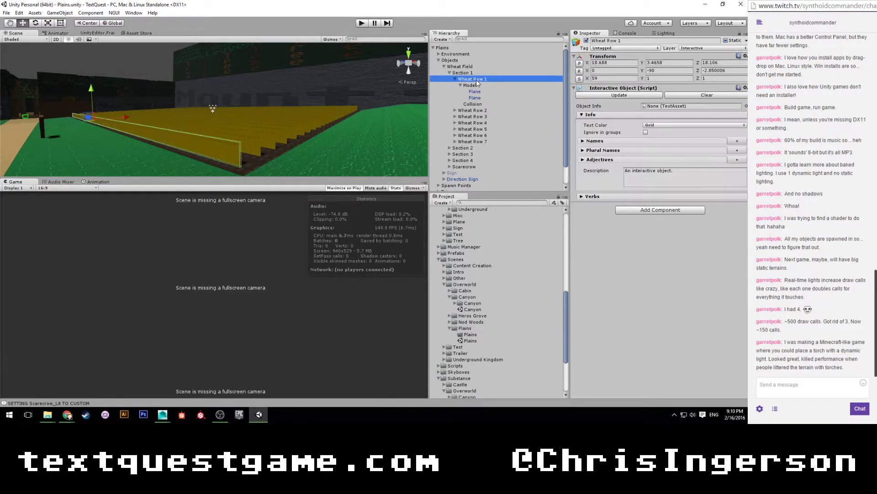
click(471, 86)
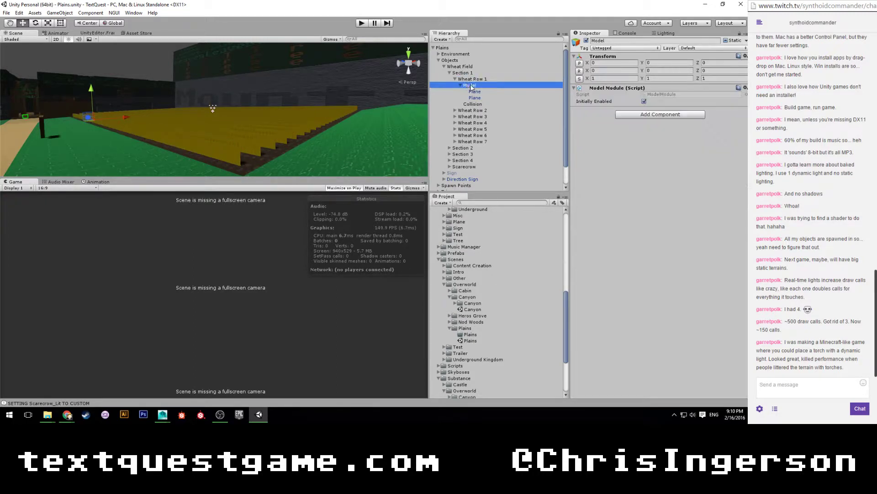
click(461, 85)
click(465, 79)
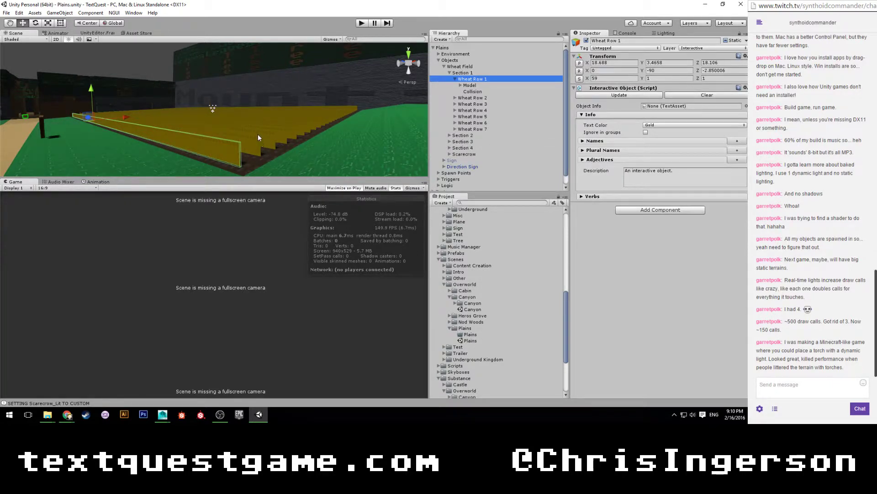
Examine the wheat rows and their layout from several angles around the field.
scroll(258, 134, up, 3)
scroll(254, 127, down, 3)
middle_drag(255, 124, 152, 135)
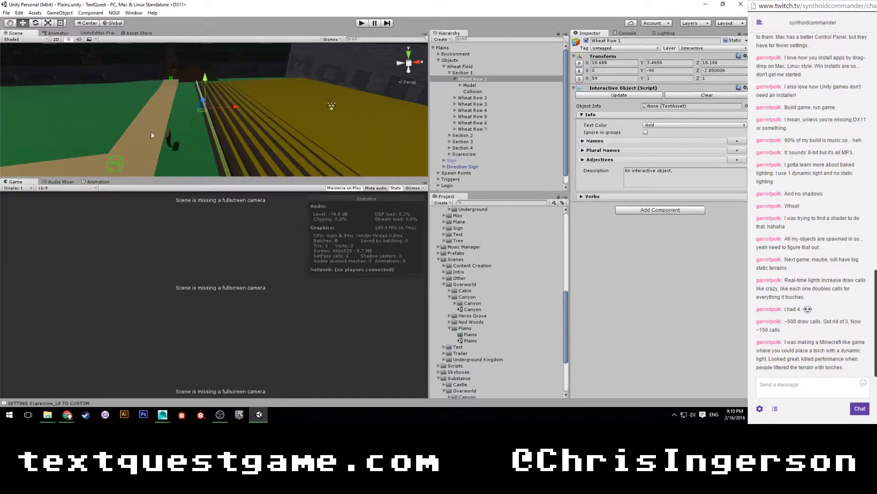
alt+drag(151, 132, 169, 102)
middle_drag(283, 101, 216, 94)
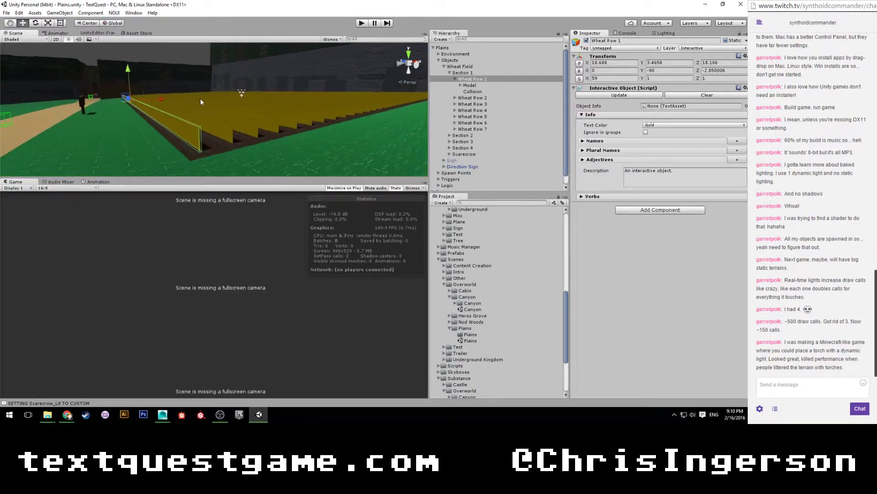
scroll(201, 98, up, 3)
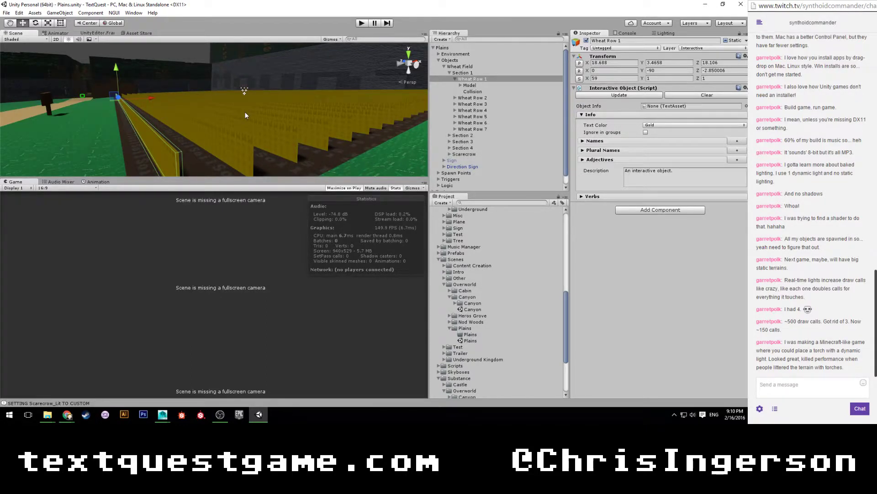
alt+drag(243, 112, 246, 138)
scroll(158, 126, down, 2)
alt+drag(157, 122, 214, 132)
Collapse Wheat Row 1, Section 1 and Wheat Field in the scene hierarchy, and clear the selection.
click(456, 80)
click(449, 73)
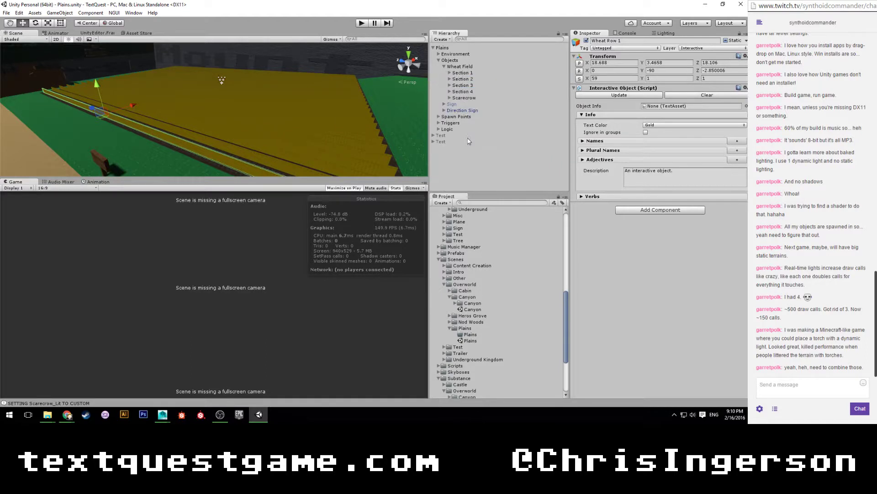
click(463, 163)
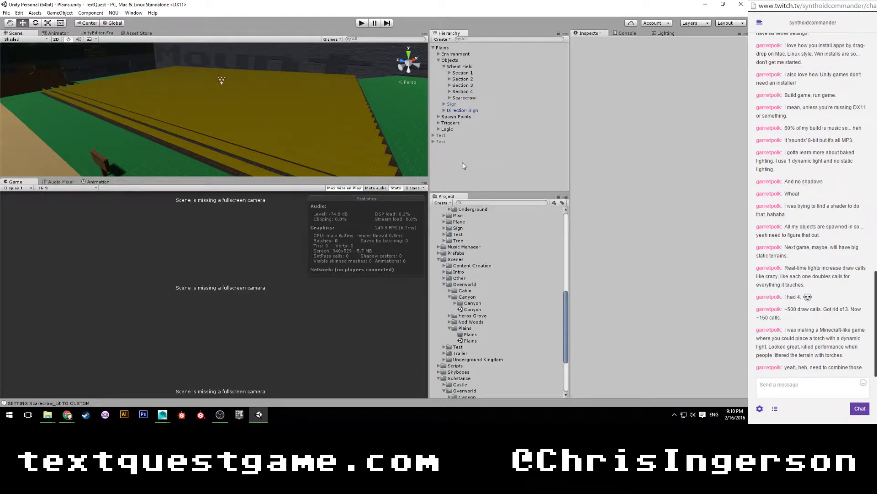
click(444, 67)
scroll(305, 108, down, 3)
alt+drag(305, 109, 219, 68)
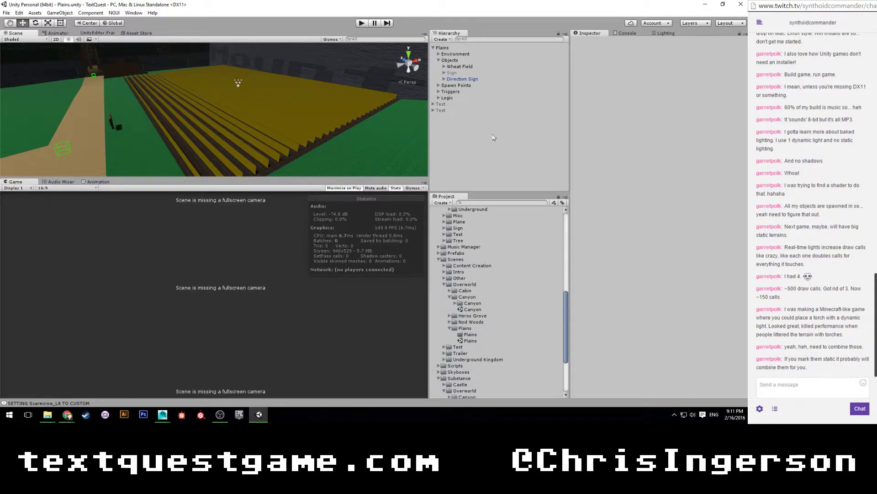
Switch to Maya and move the pivot of MountainPeak's medium-length UV shell to its edge facing the shortest shell.
click(163, 414)
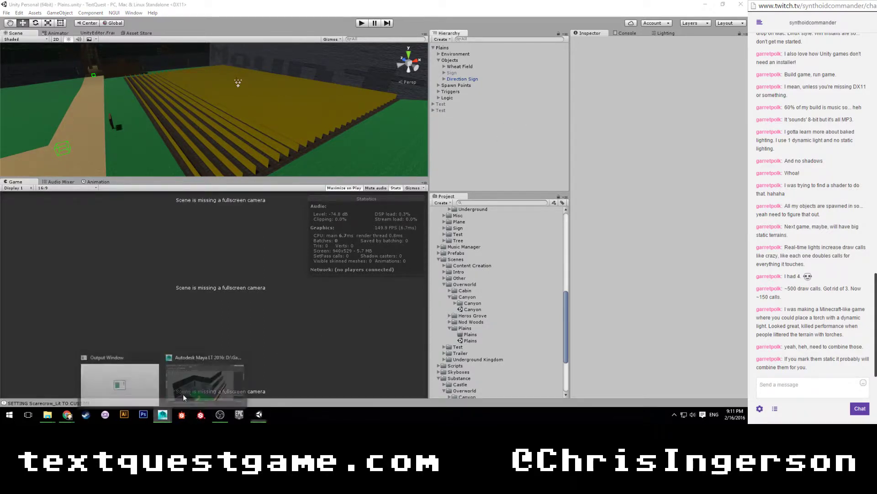
click(179, 403)
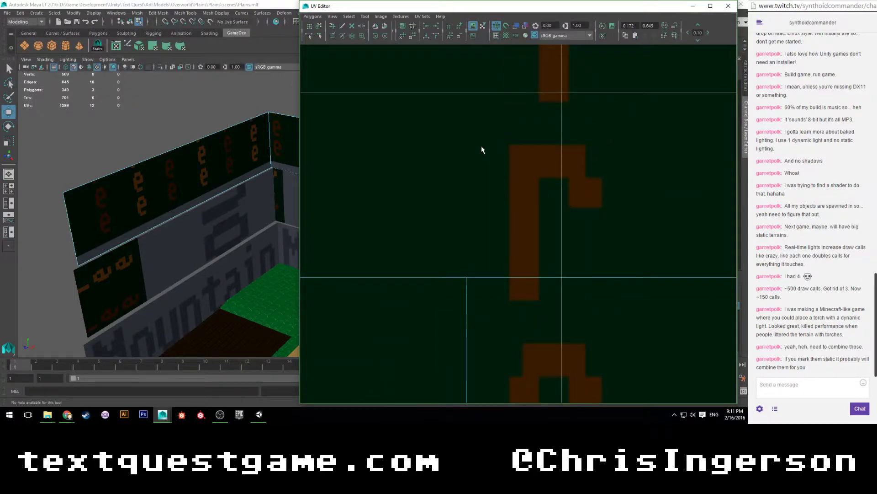
scroll(482, 150, down, 10)
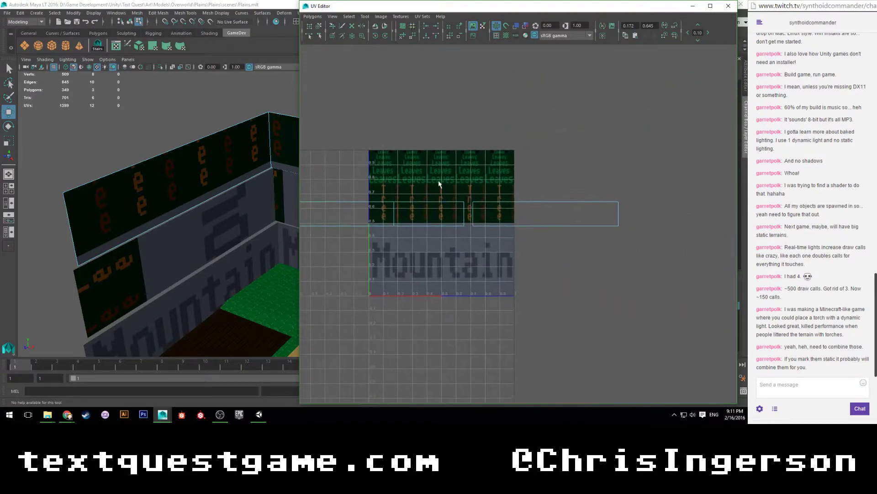
scroll(439, 174, up, 5)
click(515, 207)
key(d)
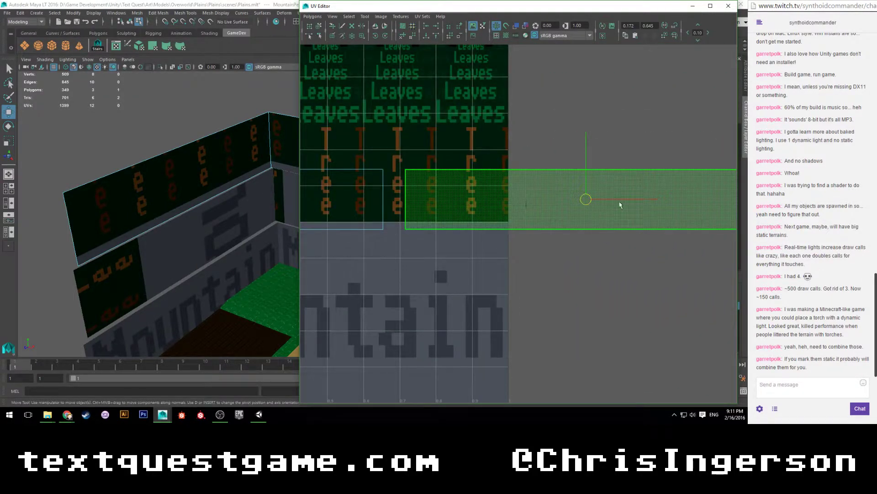
drag(634, 200, 409, 127)
drag(470, 158, 439, 157)
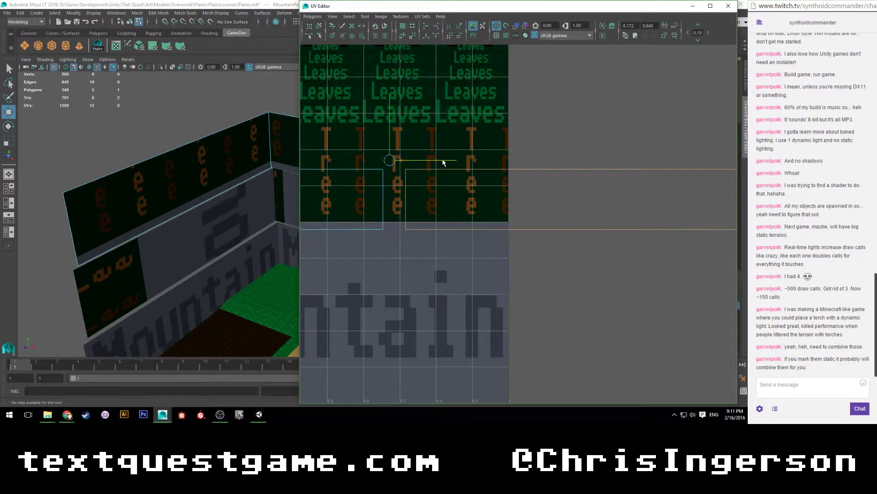
Move the right wall UV shell on the tree texture leftward until only a narrow gap separates it from the neighbouring shell.
scroll(389, 192, up, 4)
alt+middle_drag(380, 157, 523, 257)
scroll(464, 235, up, 3)
alt+middle_drag(427, 200, 493, 251)
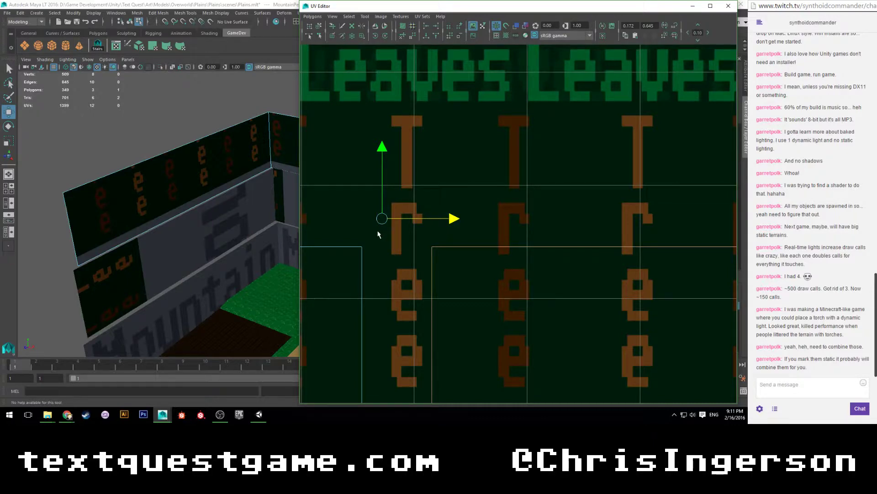
scroll(382, 255, up, 4)
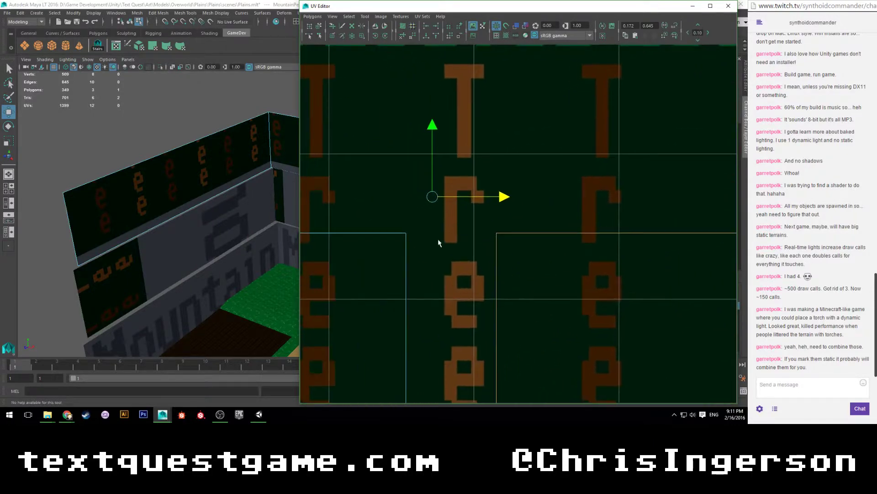
drag(434, 179, 325, 177)
alt+middle_drag(347, 207, 480, 215)
scroll(479, 214, up, 2)
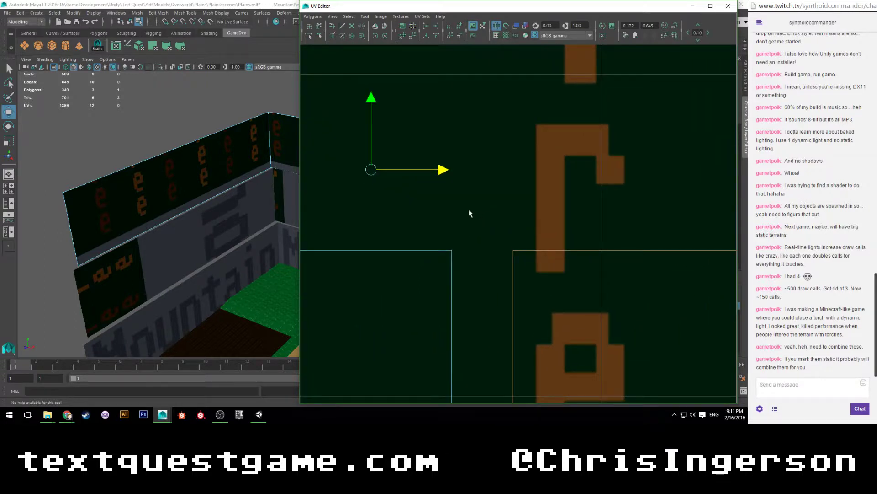
drag(432, 181, 533, 154)
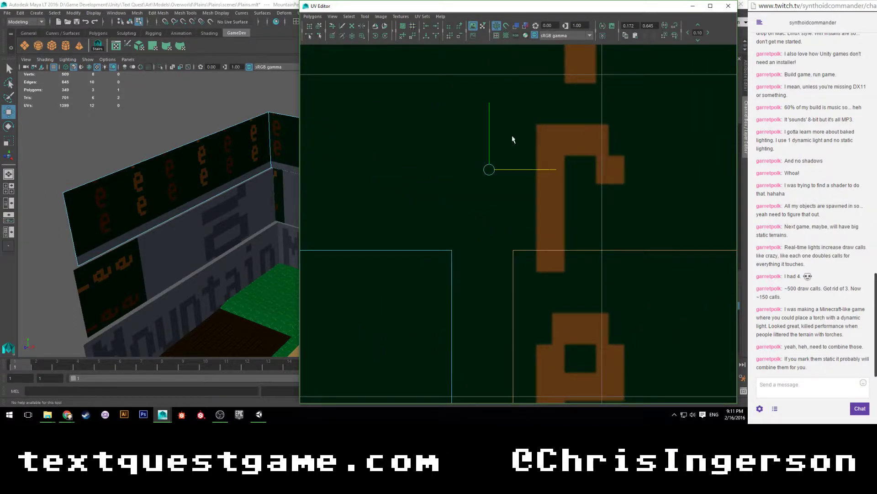
drag(490, 124, 491, 170)
drag(557, 219, 499, 218)
scroll(471, 233, up, 2)
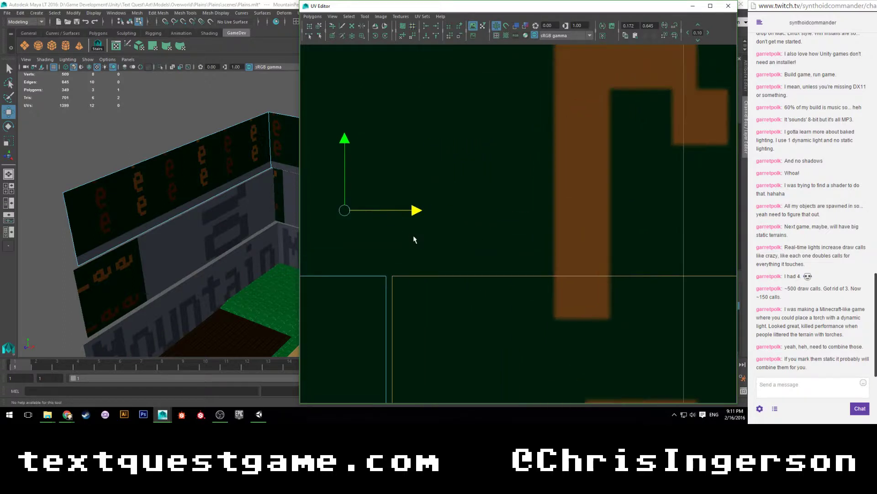
Close the remaining gap between the two adjoining wall UV shells with a small horizontal move.
alt+middle_drag(399, 249, 462, 246)
scroll(454, 214, up, 1)
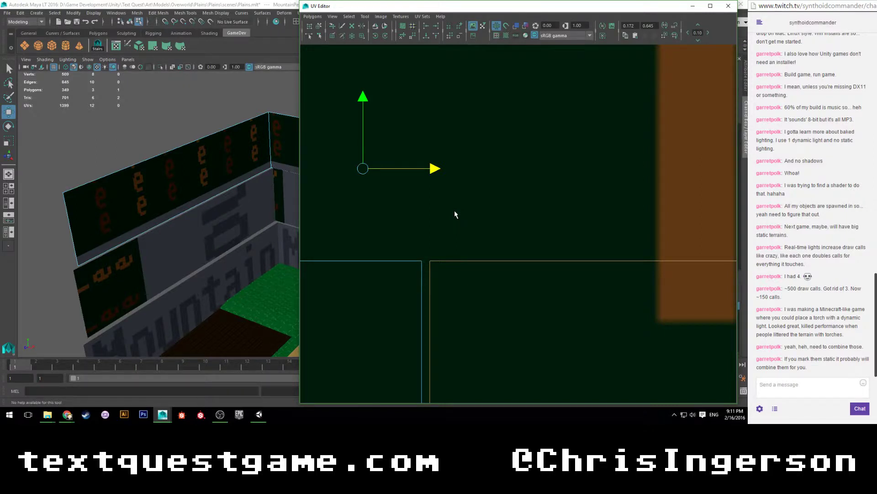
alt+middle_drag(455, 215, 499, 231)
scroll(469, 218, up, 1)
drag(443, 160, 429, 161)
alt+right_drag(436, 184, 434, 217)
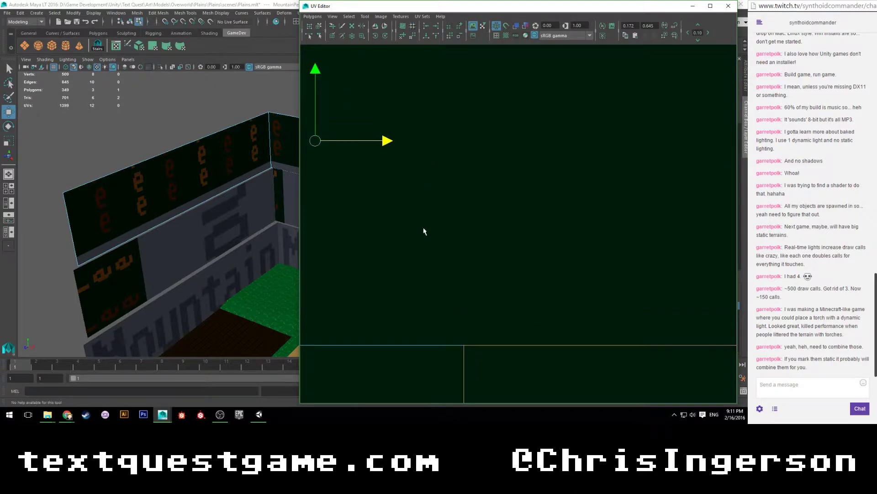
Reposition the shell's pivot near its upper corner and nudge the shell left to line up exactly with its neighbour's edge.
key(d)
drag(374, 145, 510, 143)
drag(453, 97, 449, 270)
scroll(479, 283, up, 3)
alt+middle_drag(465, 305, 544, 185)
scroll(532, 233, up, 4)
scroll(533, 237, up, 5)
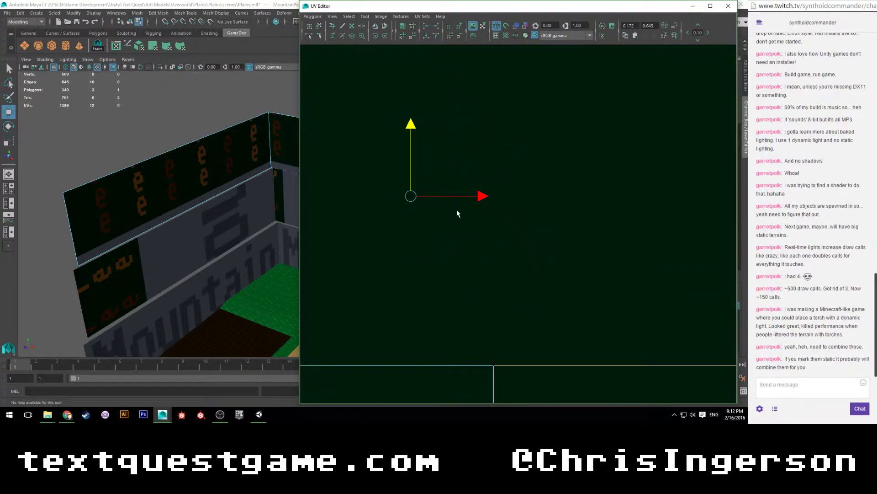
click(482, 197)
drag(482, 196, 481, 196)
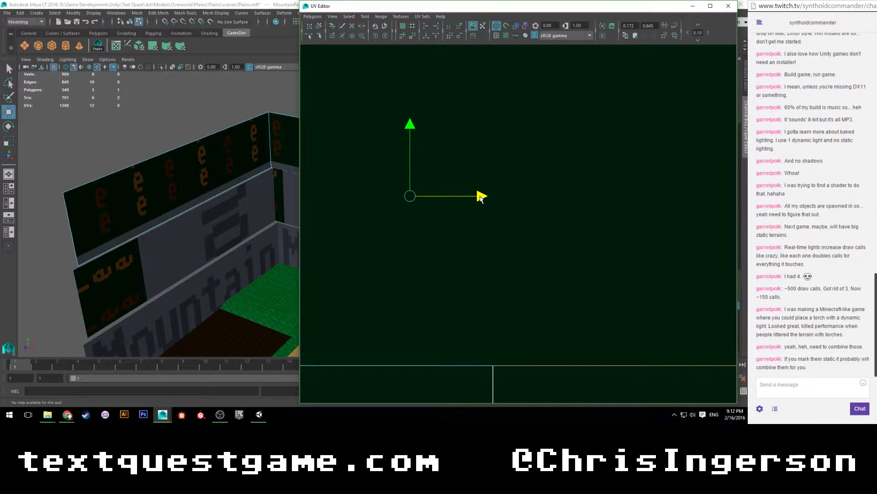
scroll(466, 221, down, 5)
scroll(466, 220, down, 8)
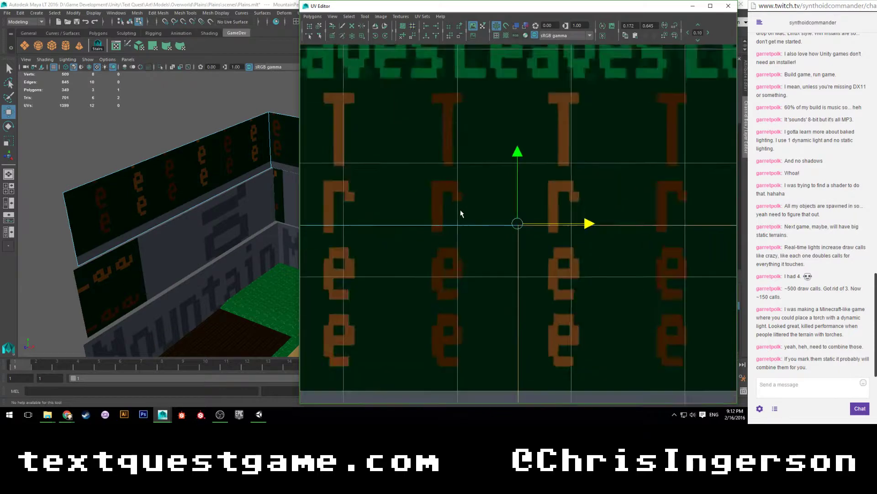
Examine the tree-textured upper wall faces from several angles and compare them with their UV shells.
click(456, 205)
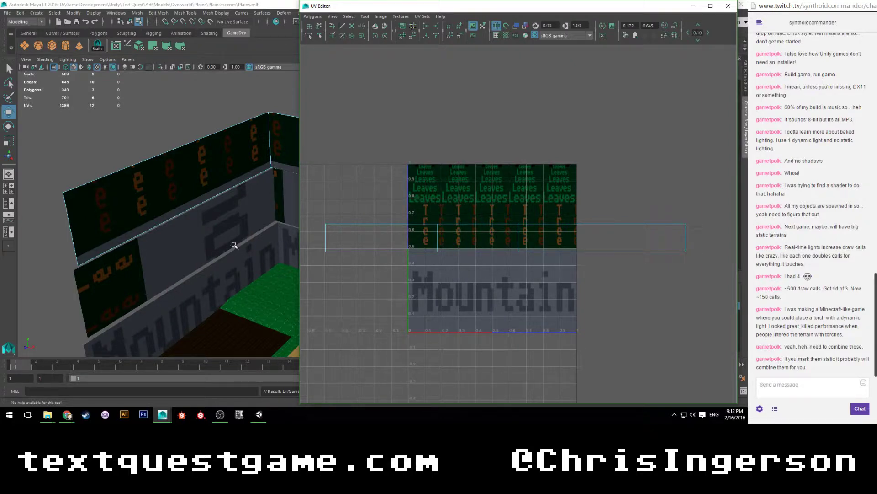
alt+drag(212, 264, 194, 190)
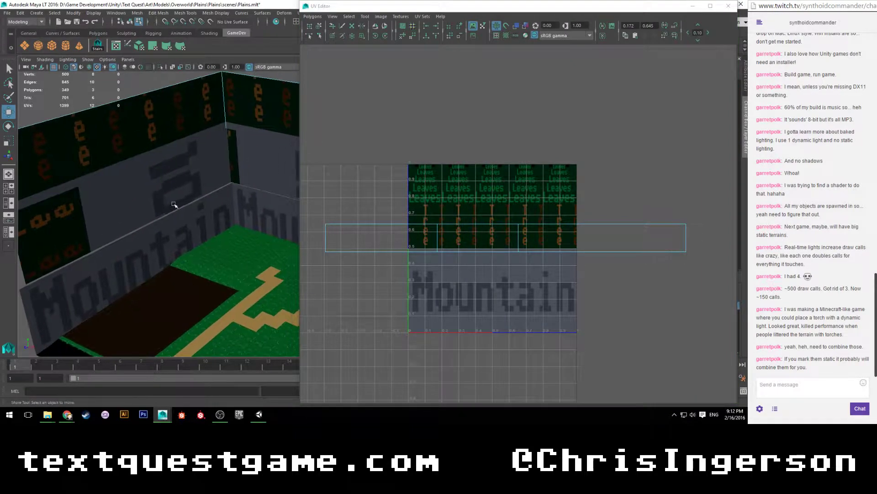
click(208, 161)
alt+drag(236, 221, 205, 220)
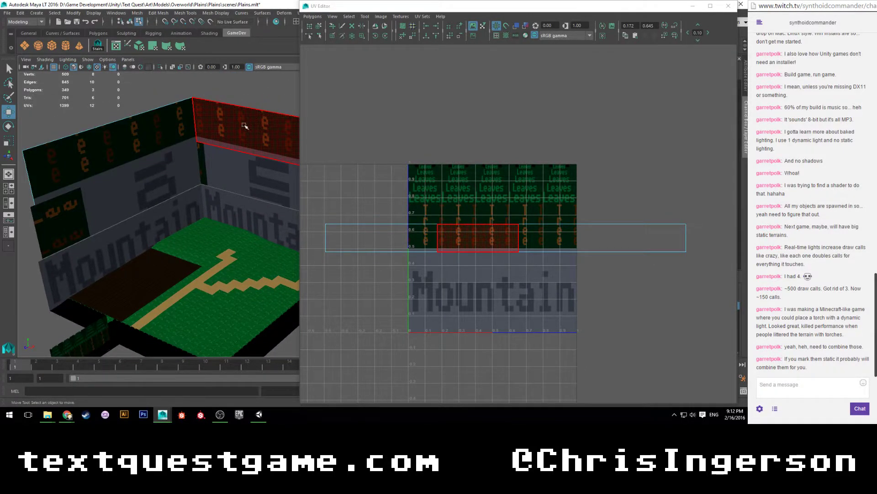
alt+drag(158, 162, 256, 187)
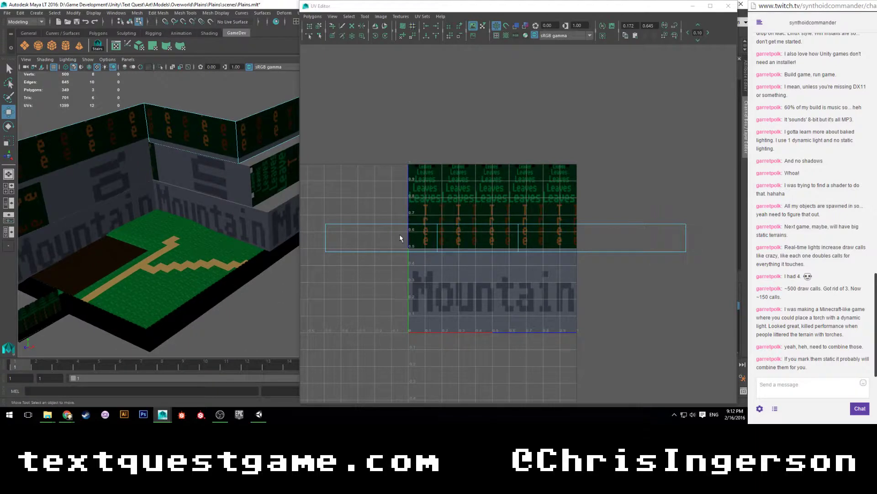
scroll(402, 235, up, 3)
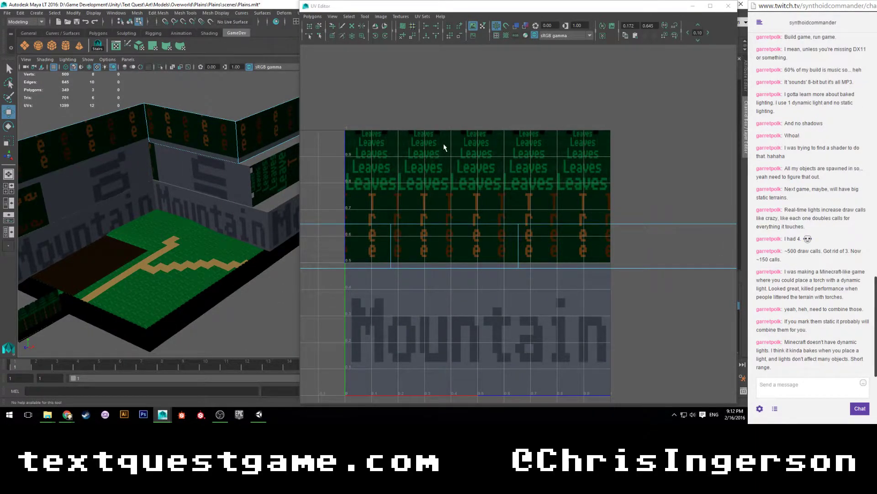
click(519, 264)
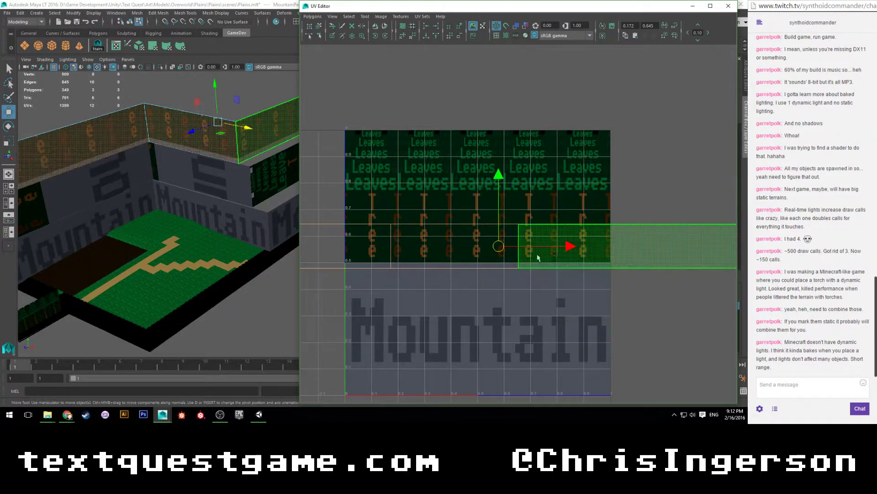
Switch to Unity, view the static flag options of the selected wheat Plane, and return to Maya.
click(259, 414)
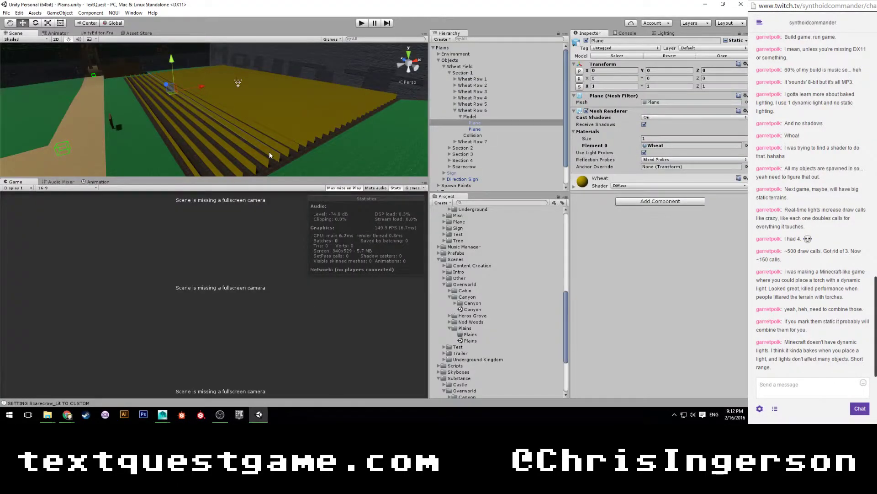
click(745, 41)
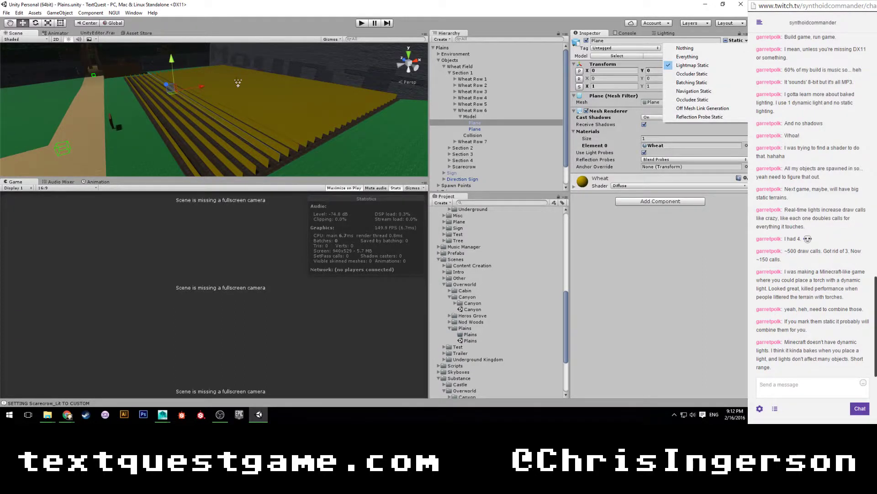
click(656, 264)
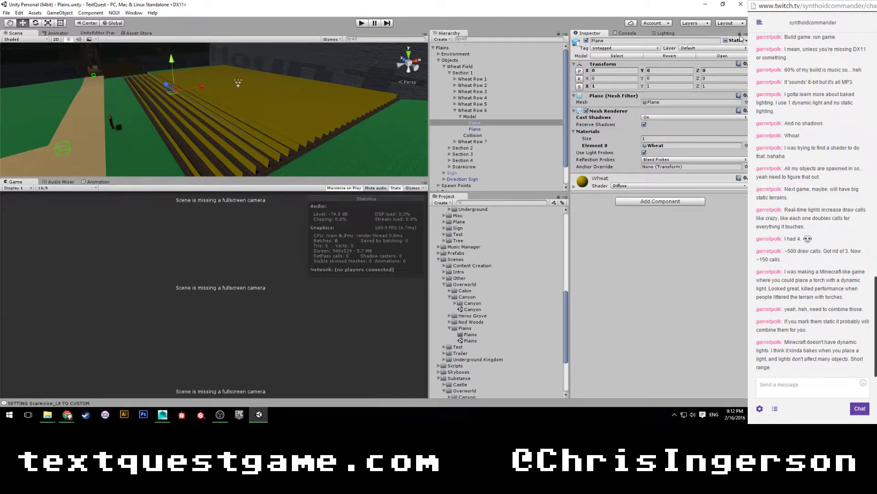
scroll(276, 104, down, 1)
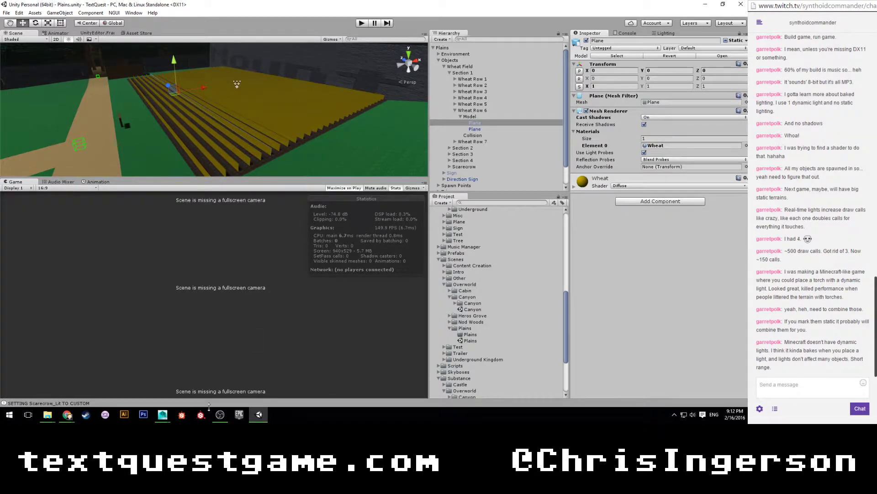
mouse_move(163, 414)
click(206, 380)
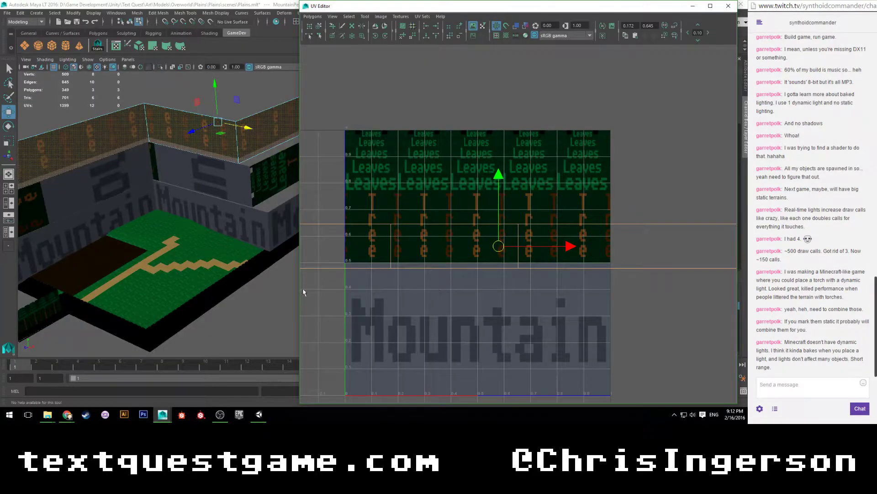
Select all three upper wall UV shells and move them down from the tree texture onto the Mountain lettering.
click(349, 313)
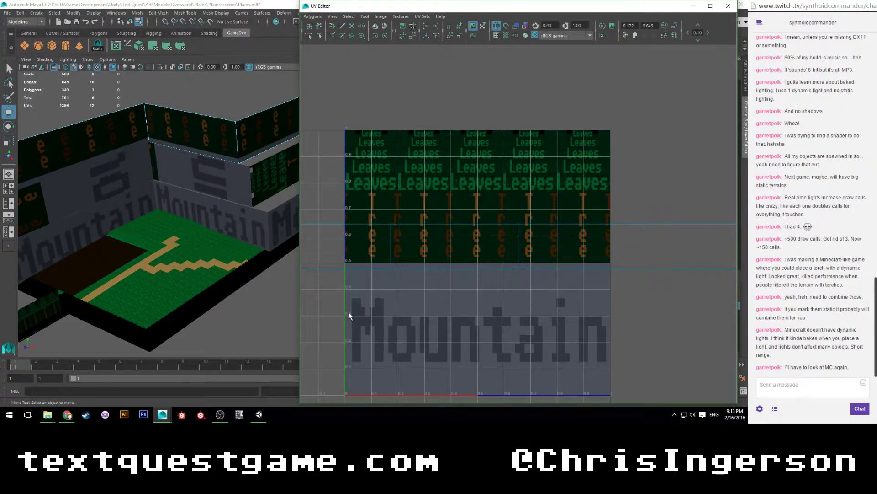
alt+right_drag(486, 304, 476, 322)
drag(386, 200, 589, 246)
alt+right_drag(589, 246, 473, 277)
alt+middle_drag(514, 285, 458, 319)
alt+right_drag(458, 319, 462, 321)
drag(487, 202, 487, 270)
alt+right_drag(487, 270, 436, 314)
alt+middle_drag(436, 314, 447, 203)
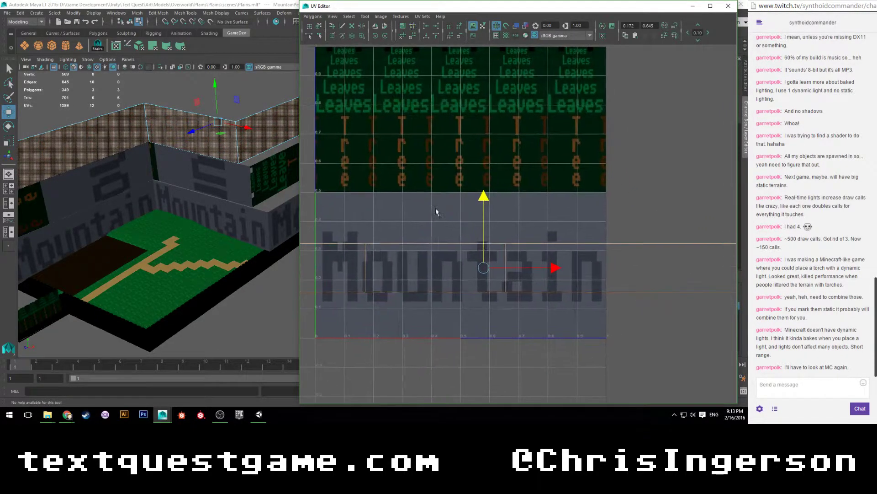
Scale up the wall UV shells uniformly and shift them right so the middle shell is centred over the Mountain lettering.
key(r)
scroll(489, 274, down, 2)
middle_drag(509, 252, 546, 239)
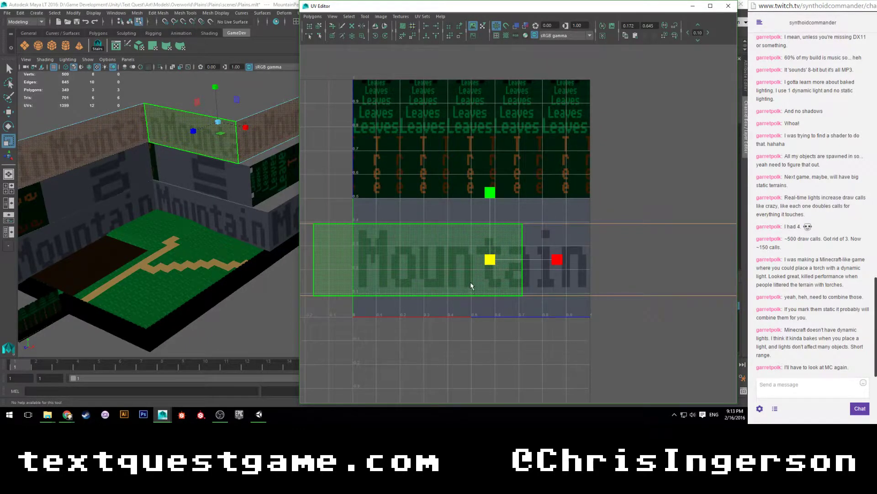
alt+middle_drag(471, 286, 449, 262)
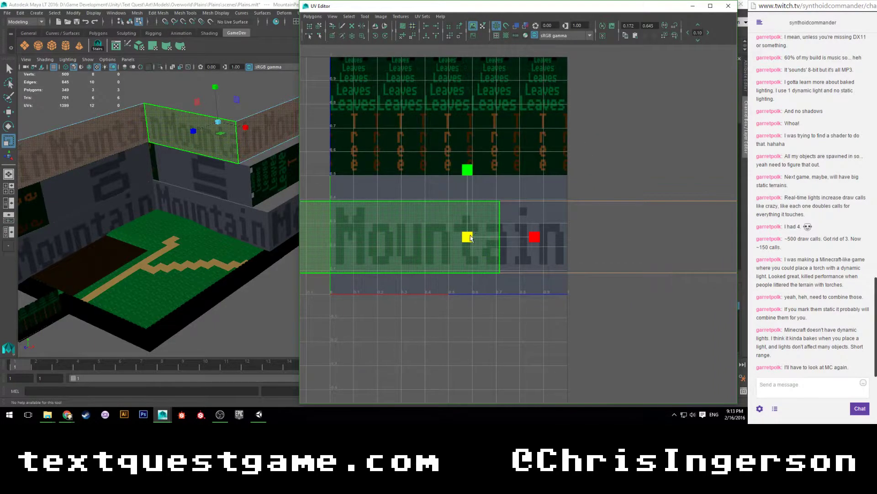
click(533, 240)
key(w)
drag(555, 238, 593, 241)
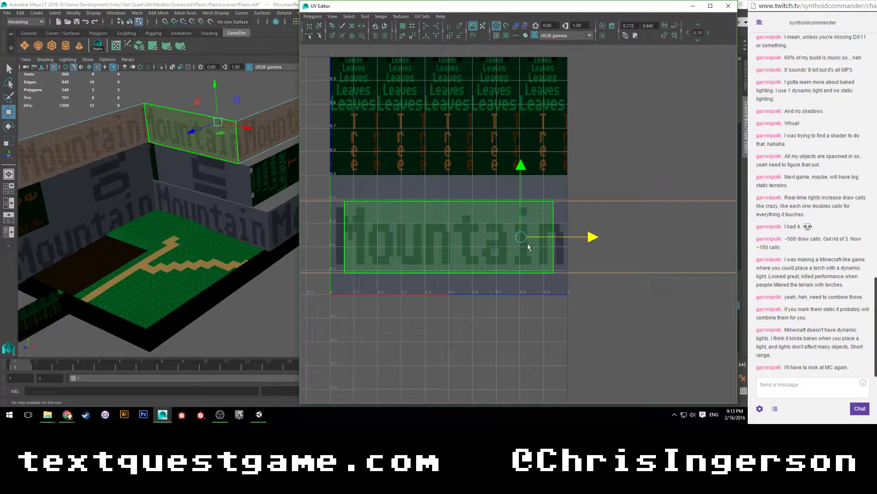
Stretch the middle wall UV shell horizontally to span the full width of the Mountain texture.
click(415, 255)
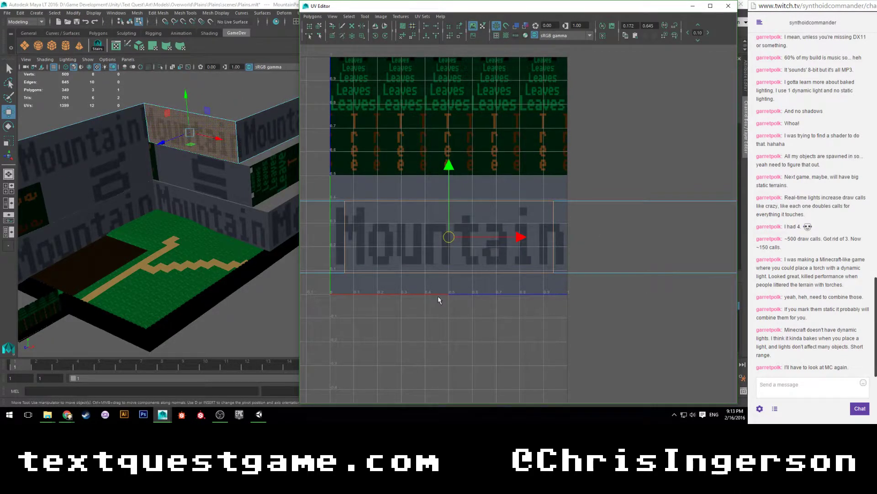
key(r)
drag(516, 236, 523, 237)
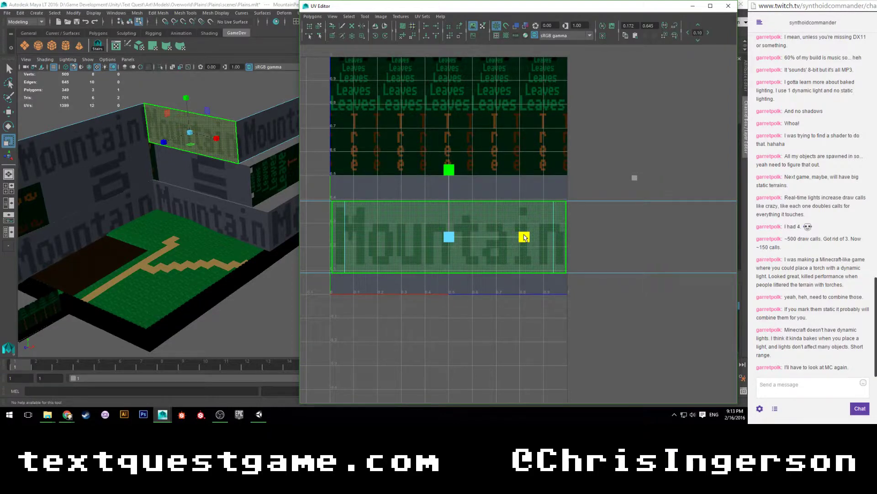
key(w)
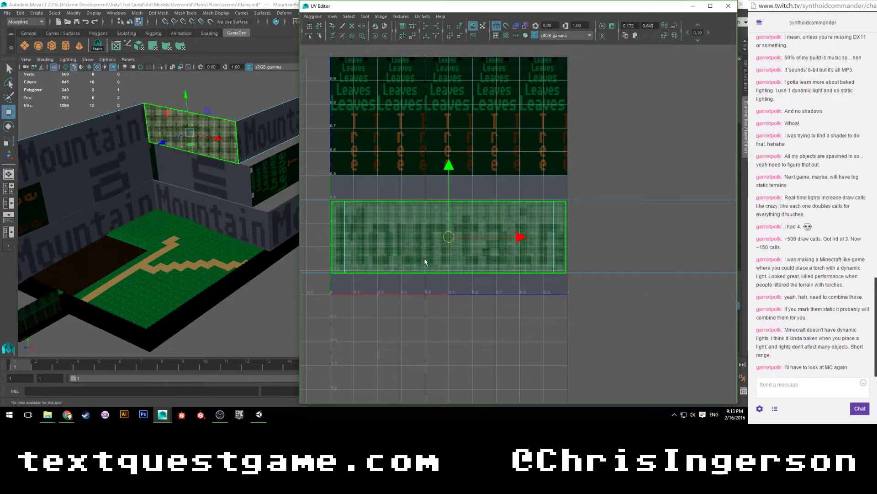
Move the two outer wall UV shells horizontally so they overlap the middle shell on the Mountain texture.
scroll(385, 281, down, 3)
click(359, 264)
click(360, 259)
scroll(382, 267, down, 2)
scroll(388, 288, down, 2)
scroll(396, 277, up, 2)
drag(394, 230, 488, 232)
scroll(602, 268, down, 3)
scroll(429, 276, up, 2)
alt+middle_drag(428, 282, 501, 290)
Select the right-end UVs of all three wall shells and align them to the leftmost U position among them.
right_drag(578, 243, 615, 243)
drag(648, 191, 528, 299)
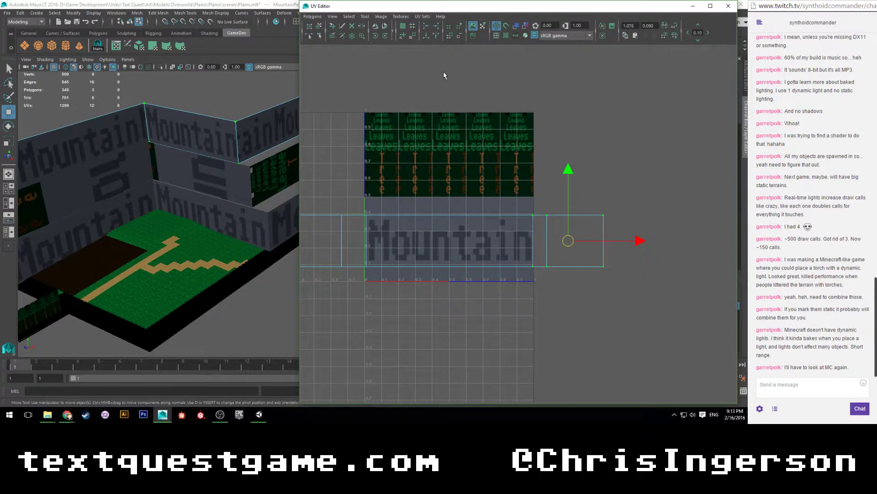
click(427, 27)
Align the left-end UVs of all three wall shells to the rightmost U position among them, and clear the selection.
scroll(426, 237, down, 2)
drag(326, 200, 399, 272)
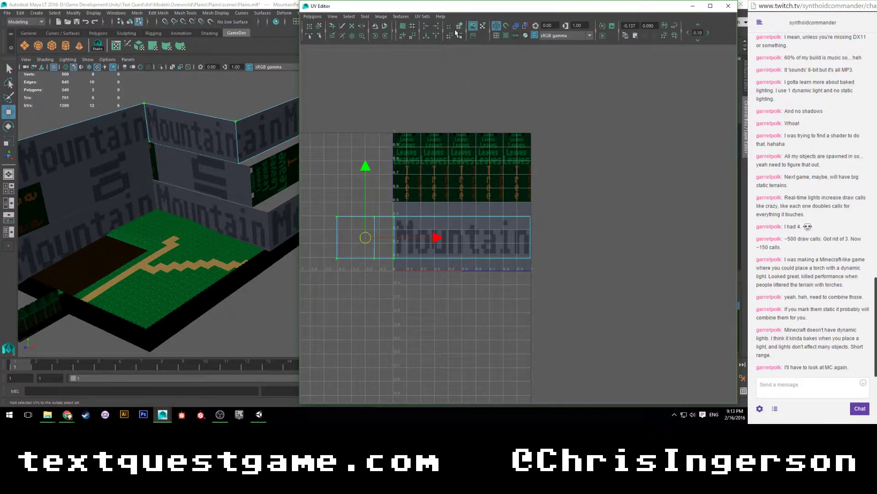
click(438, 27)
scroll(383, 258, up, 1)
right_drag(439, 251, 441, 274)
scroll(428, 274, up, 5)
click(416, 343)
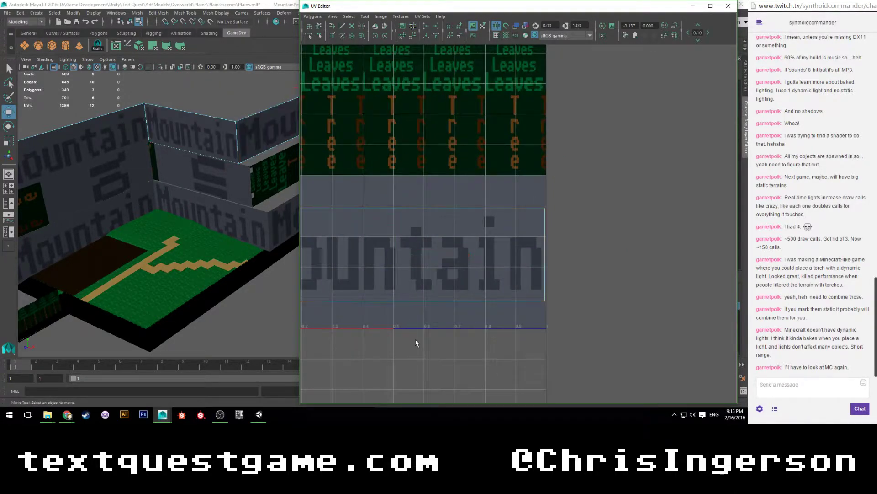
Inspect how the Mountain lettering fits across the upper wall faces and their corners in the 3D view.
alt+drag(173, 188, 219, 233)
scroll(216, 247, up, 4)
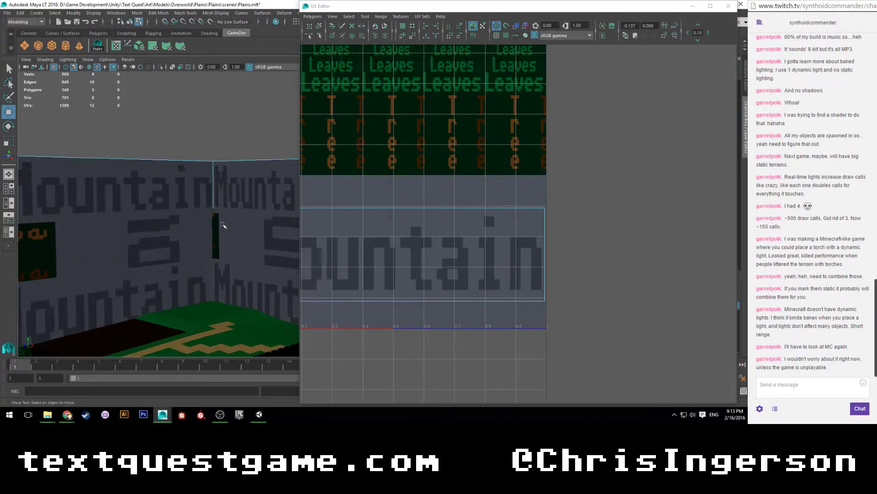
alt+drag(178, 258, 155, 249)
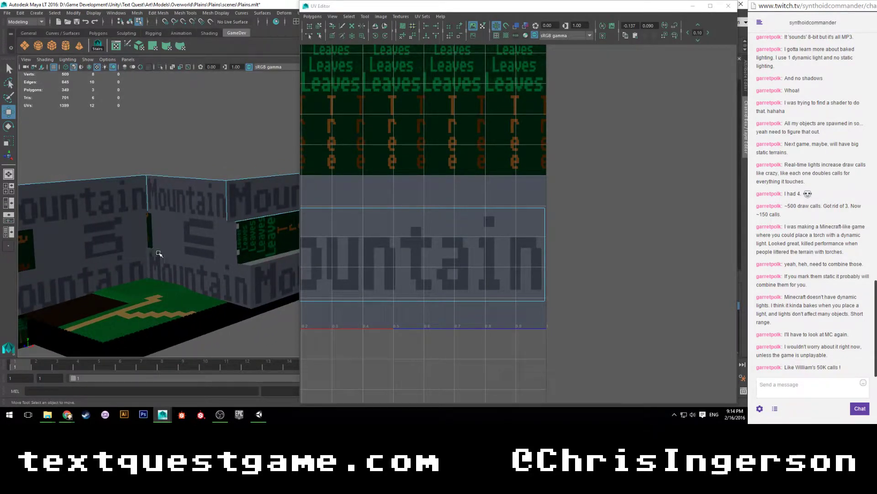
scroll(159, 253, up, 2)
alt+middle_drag(159, 254, 216, 250)
click(368, 320)
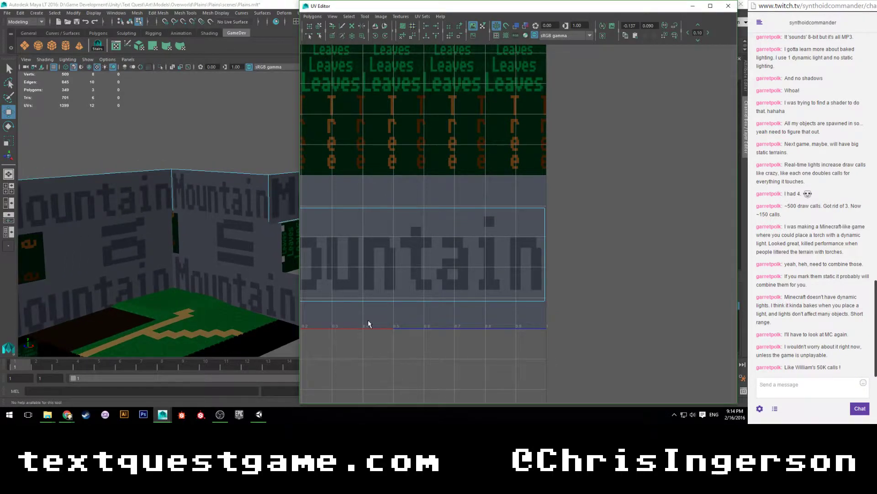
Check the upper wall's shells in the LightMap UV set, return to its Mountain texture UVs, and save the scene.
key(ctrl+s)
key(f)
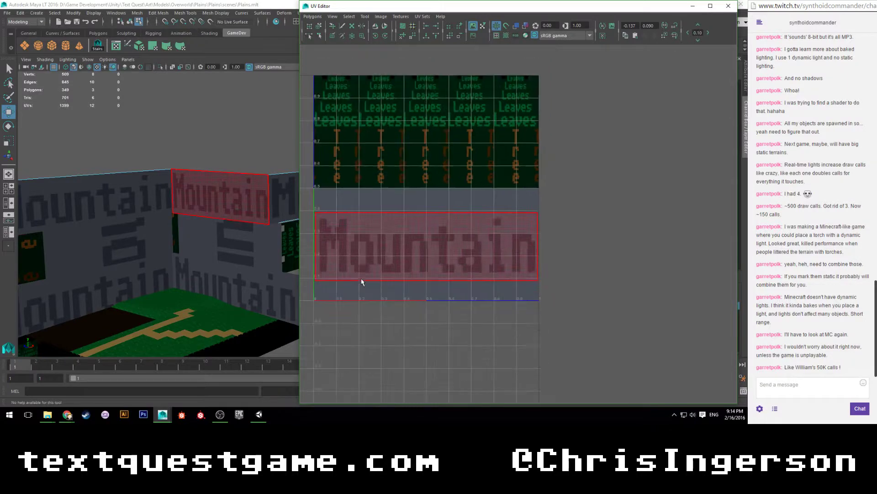
scroll(379, 303, up, 2)
alt+middle_drag(378, 309, 445, 286)
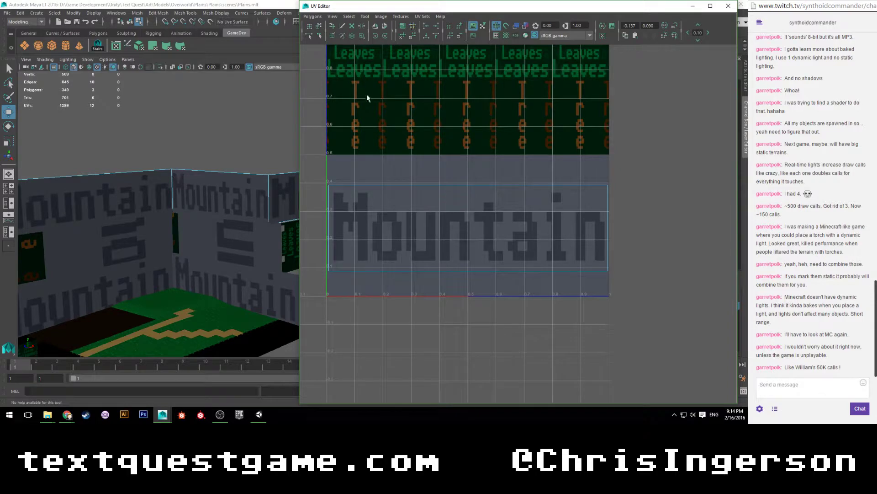
click(429, 30)
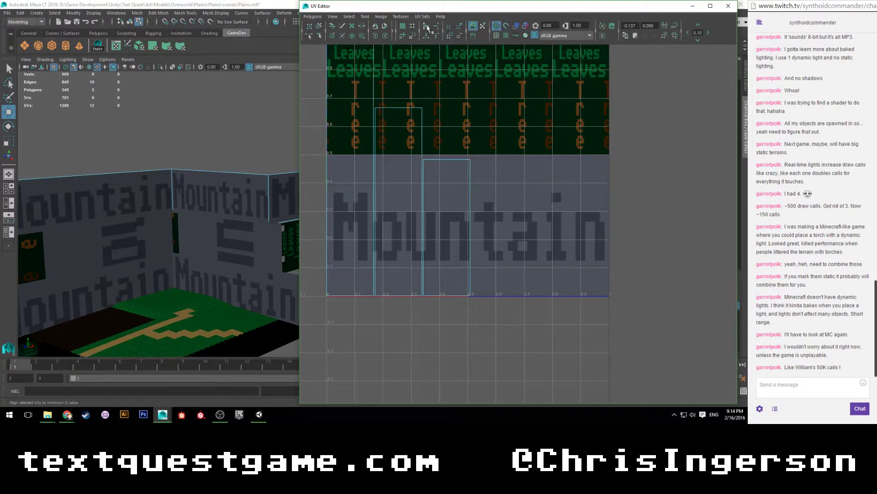
key(ctrl+z)
key(ctrl+s)
Select all UV shells of the wall tier below, copy them into a new LightMap UV set, and lay them out.
click(192, 239)
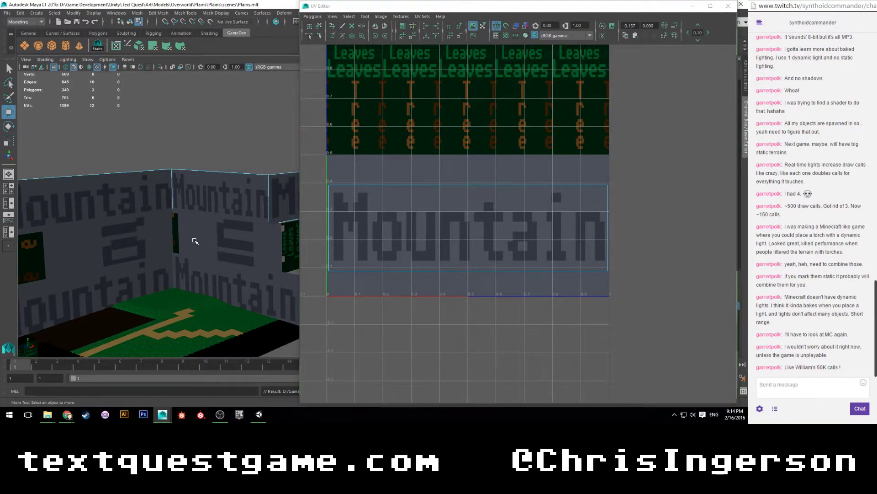
click(197, 236)
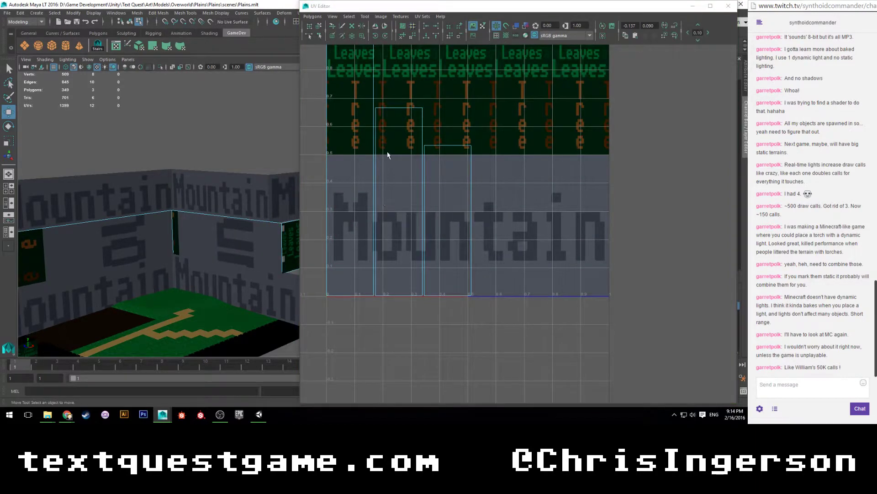
scroll(385, 159, down, 2)
click(421, 222)
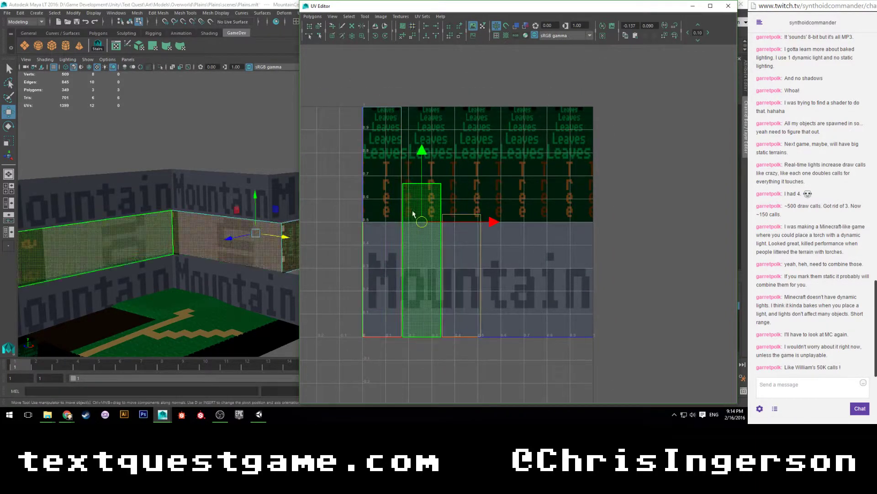
click(313, 17)
mouse_move(314, 57)
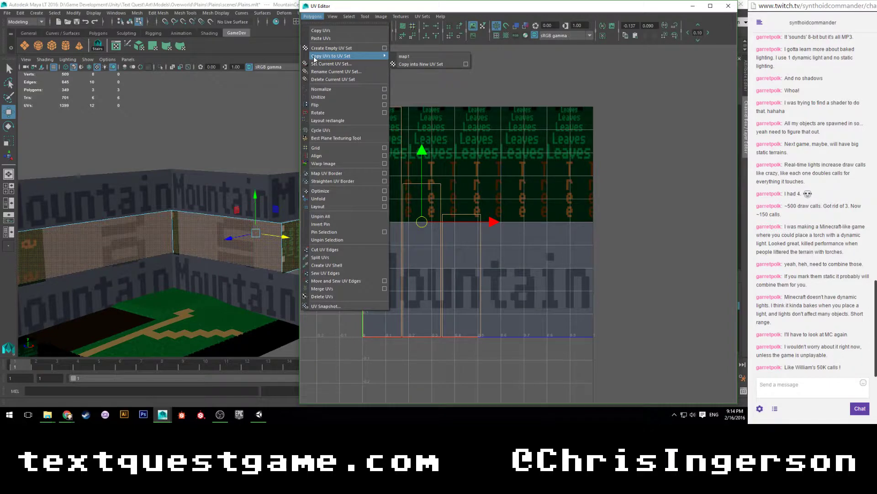
click(423, 63)
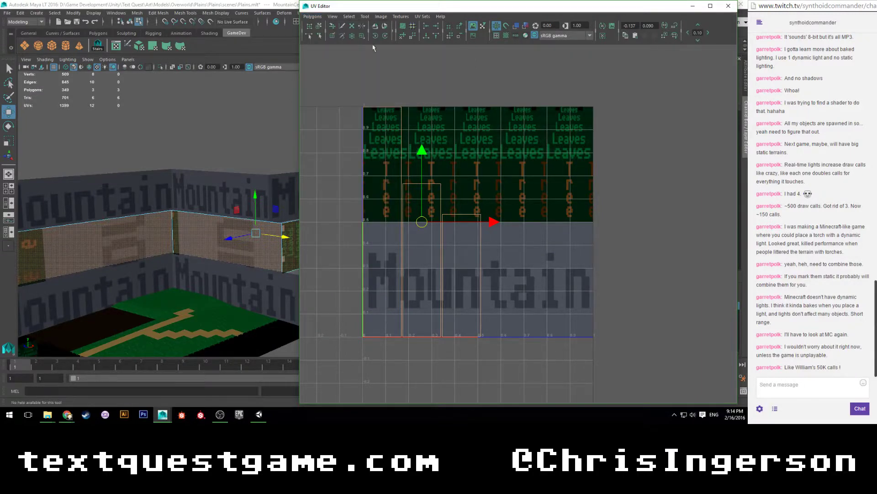
click(313, 16)
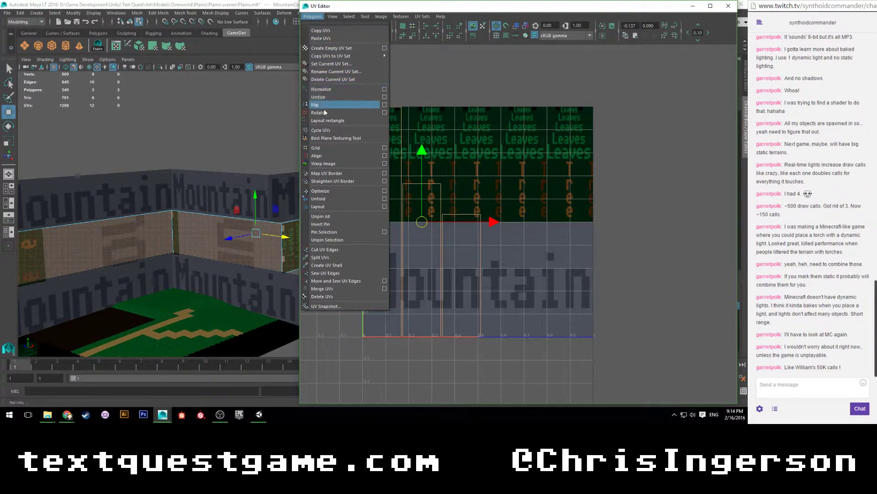
click(319, 208)
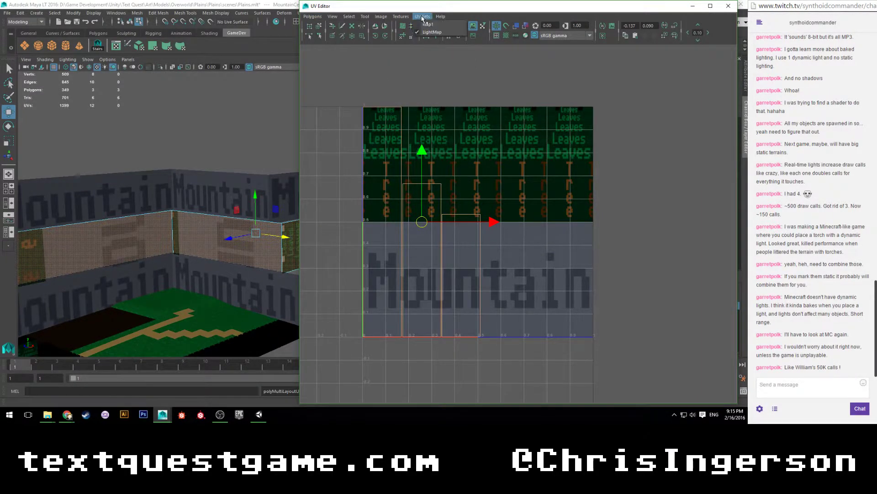
Rotate the tier's three texture shells to horizontal and move the upper two sideways so they sit above the lowest shell.
scroll(401, 164, up, 1)
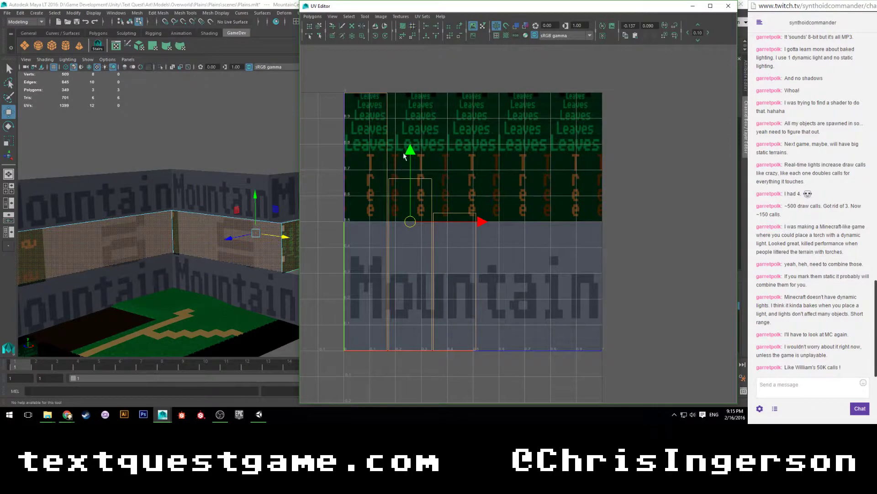
click(384, 37)
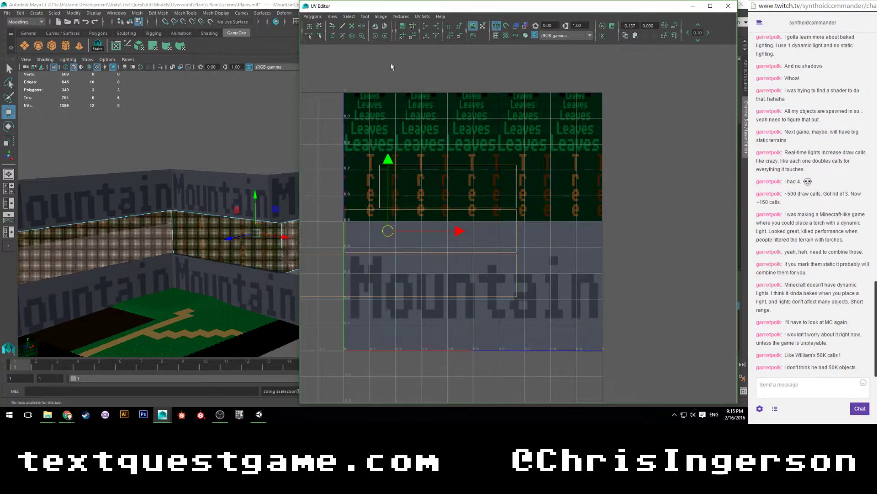
right_drag(457, 224, 457, 246)
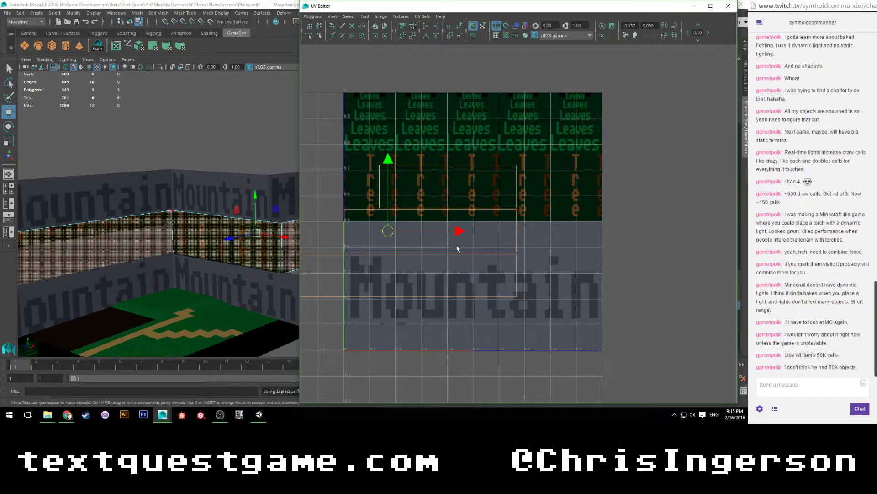
scroll(471, 234, down, 2)
click(500, 238)
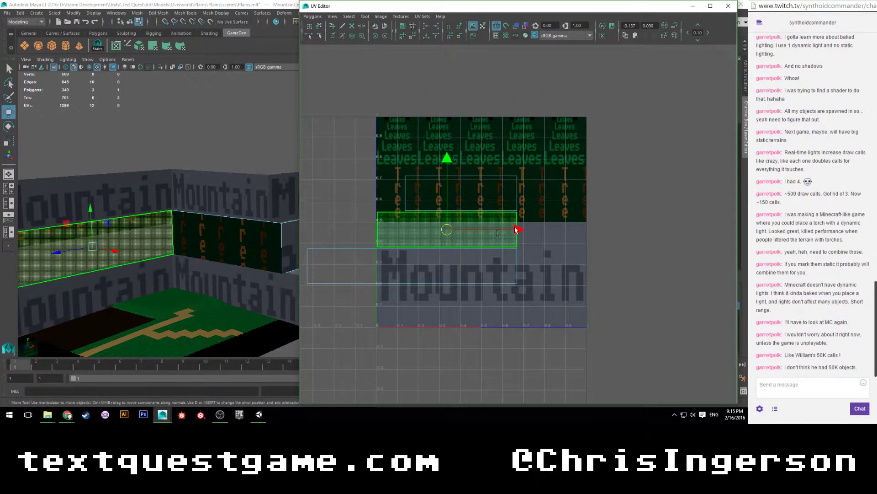
drag(519, 229, 483, 229)
click(512, 194)
drag(530, 194, 477, 193)
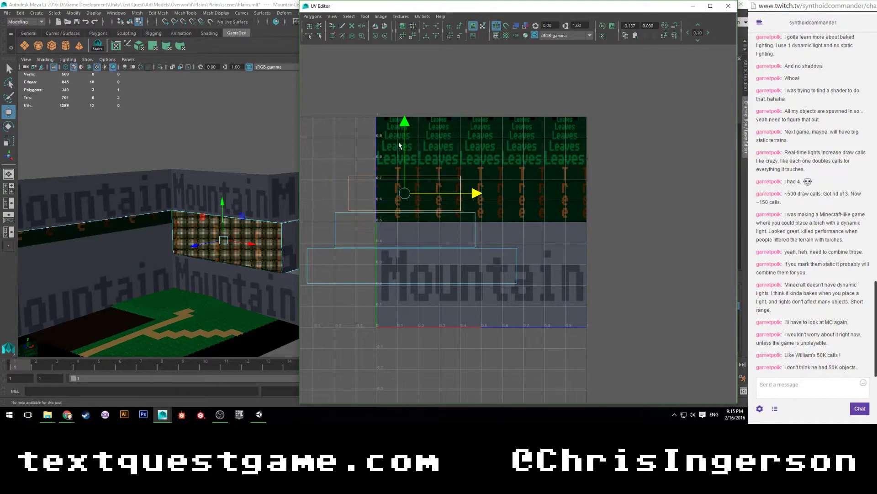
Move the upper two shells vertically down so all three overlap on the Mountain part of the texture.
drag(334, 158, 396, 238)
drag(405, 139, 403, 176)
drag(363, 218, 366, 221)
drag(403, 169, 403, 205)
scroll(370, 246, down, 3)
alt+middle_drag(370, 243, 375, 205)
scroll(375, 204, up, 5)
right_drag(376, 209, 405, 213)
Align the bottom-edge UVs of the three shells to their minimum V, and do the same for the top-edge UVs.
drag(322, 208, 548, 252)
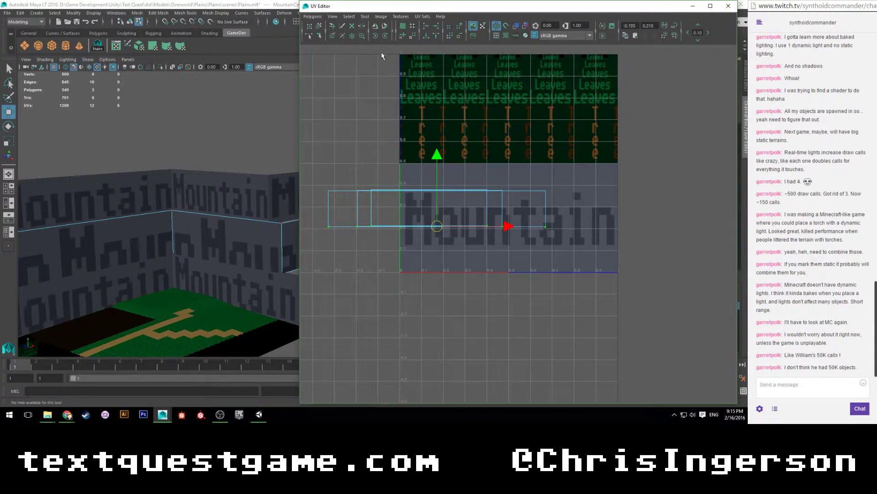
click(427, 35)
drag(374, 192, 555, 194)
click(426, 35)
Align the left-end UVs of the three shells to their maximum U and the right-end UVs to their minimum U.
drag(320, 195, 391, 245)
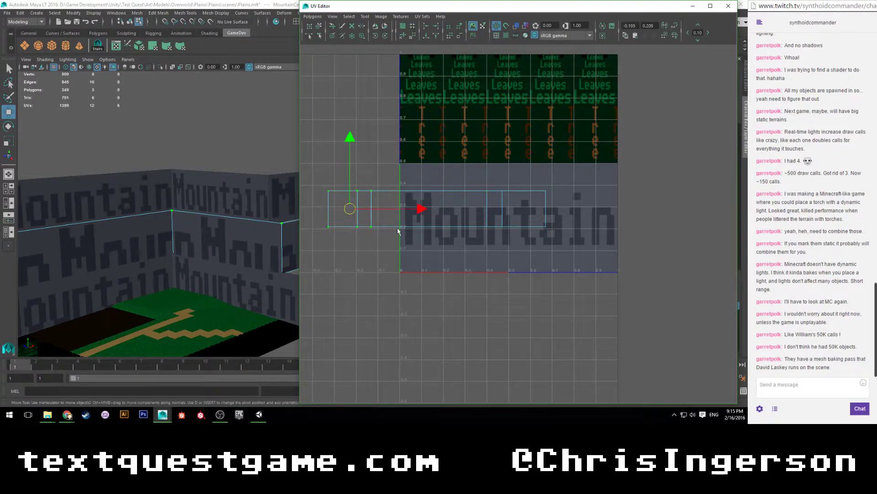
click(437, 26)
drag(577, 164, 461, 244)
click(426, 26)
Move the stacked shells onto the middle of the Mountain lettering and scale them up uniformly to frame the word.
scroll(520, 219, up, 2)
right_drag(398, 201, 393, 224)
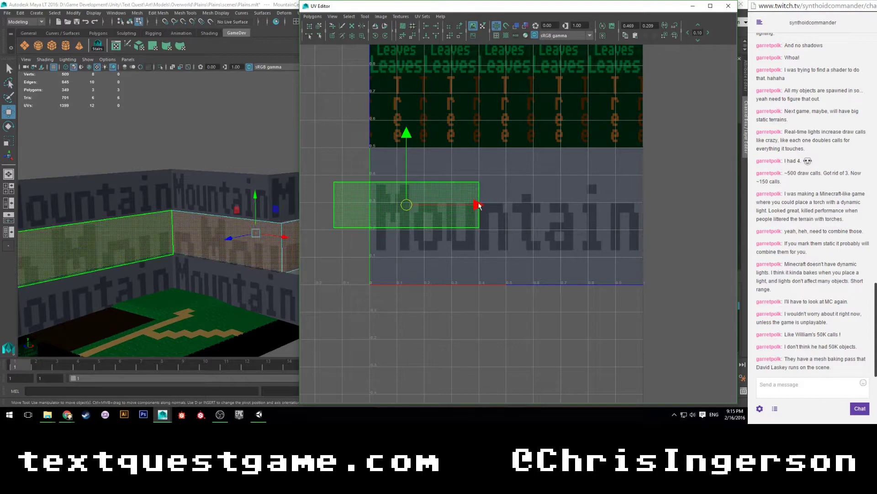
drag(559, 201, 574, 194)
drag(508, 133, 509, 149)
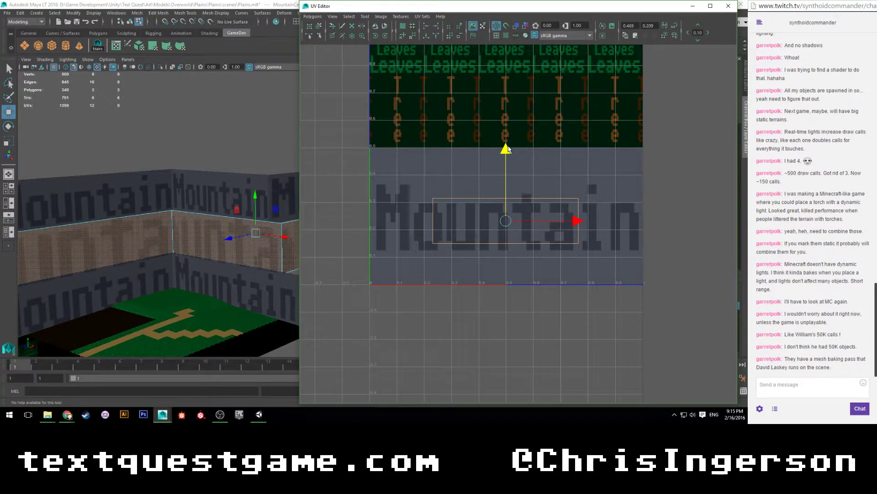
key(r)
drag(505, 221, 550, 180)
key(w)
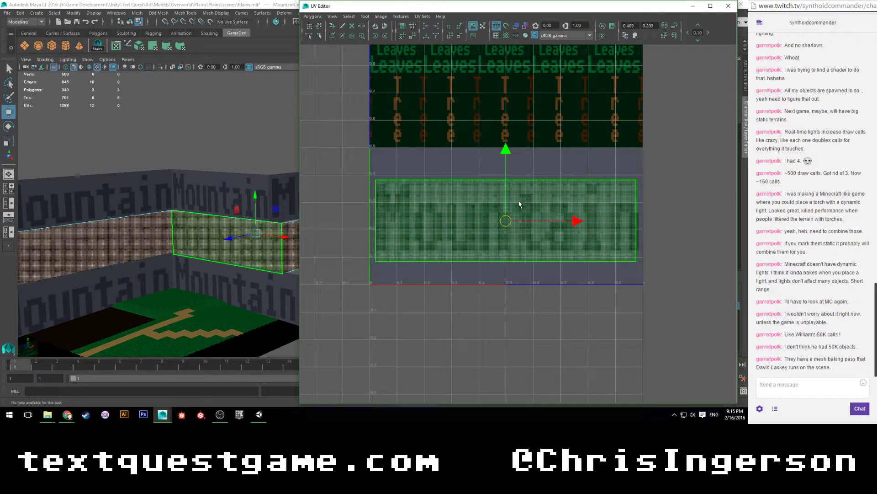
drag(510, 152, 508, 149)
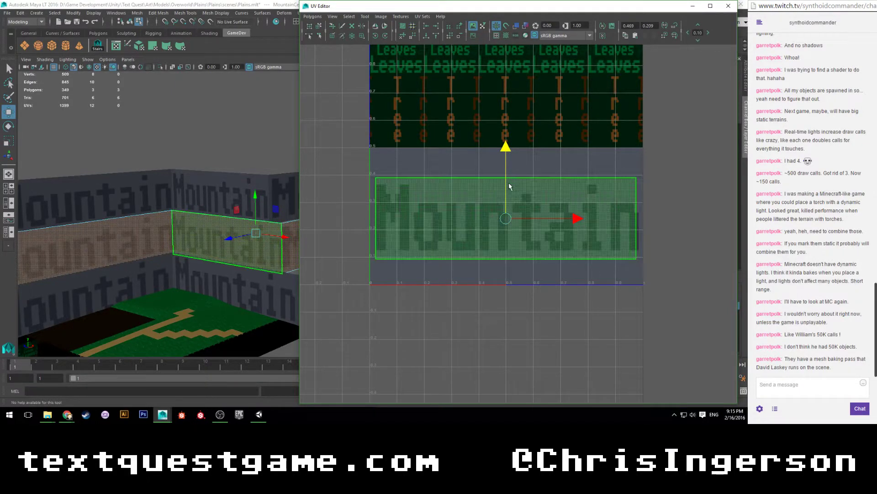
Stretch the stacked shells horizontally and nudge them sideways to span the texture's full width, then clear the selection.
key(r)
drag(571, 218, 575, 219)
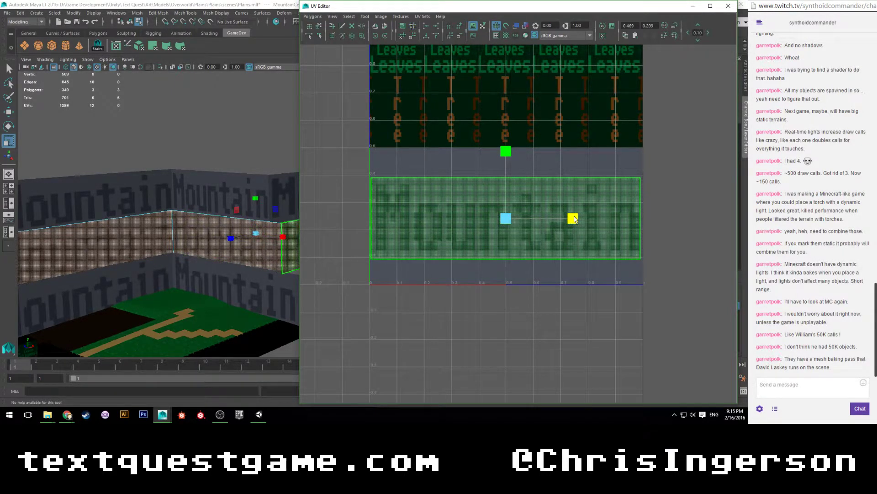
key(w)
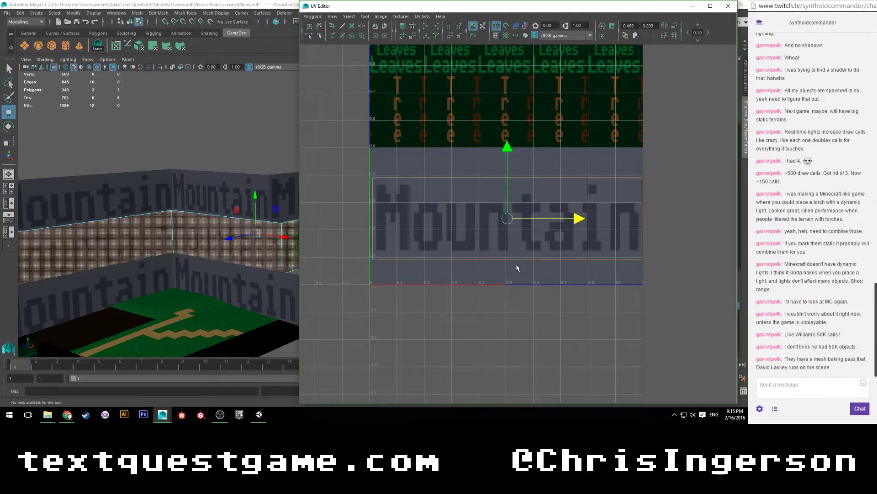
click(480, 274)
Inspect the Mountain lettering on the stepped walls from several angles and save the scene.
alt+drag(261, 136, 251, 164)
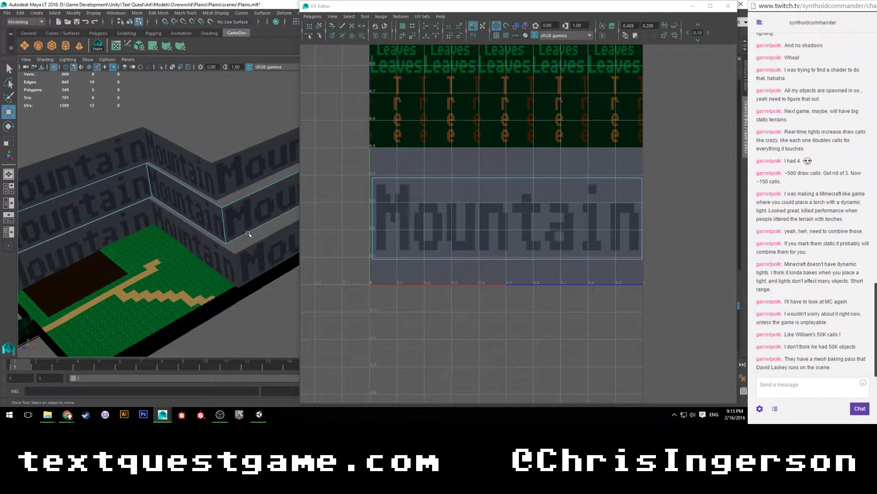
alt+drag(248, 236, 196, 226)
click(352, 229)
key(ctrl+s)
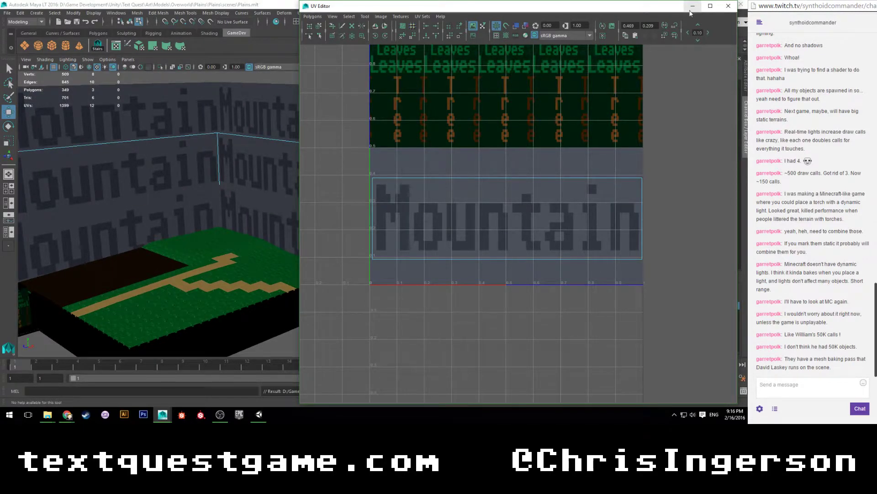
Minimize the UV Editor, rename the black border mesh around the ground as Forest, and deselect it.
click(693, 6)
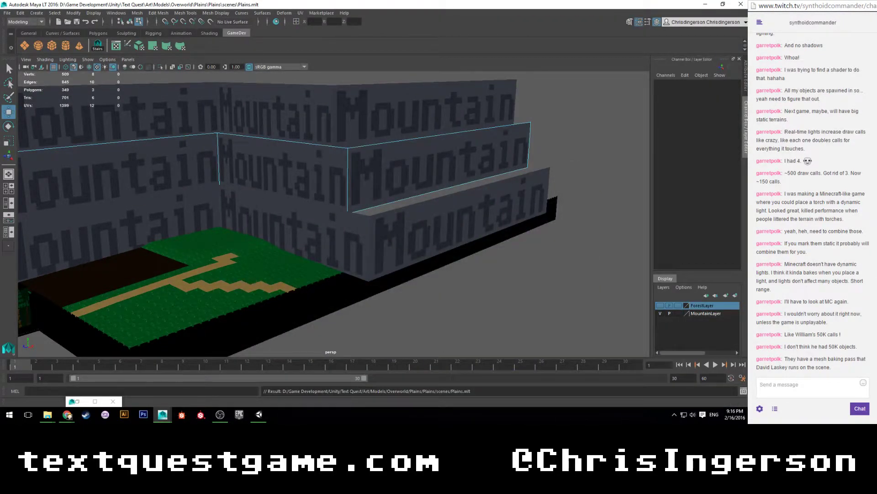
click(434, 255)
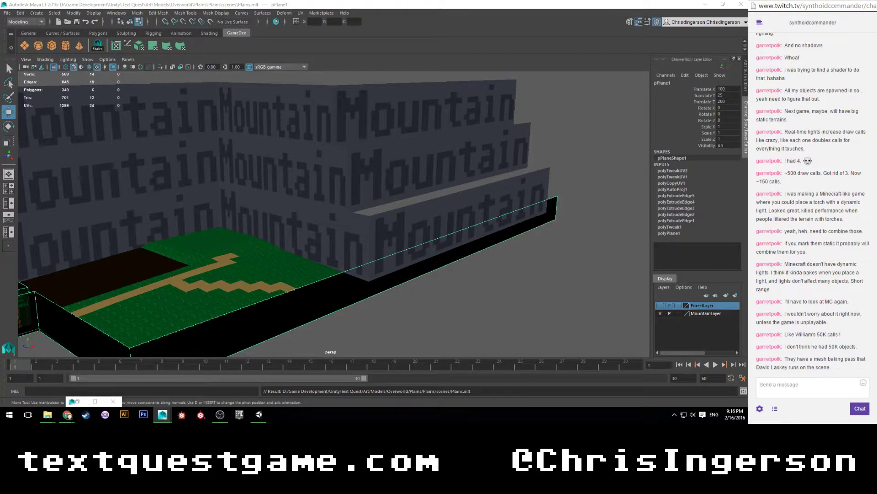
text(Forest)
key(Return)
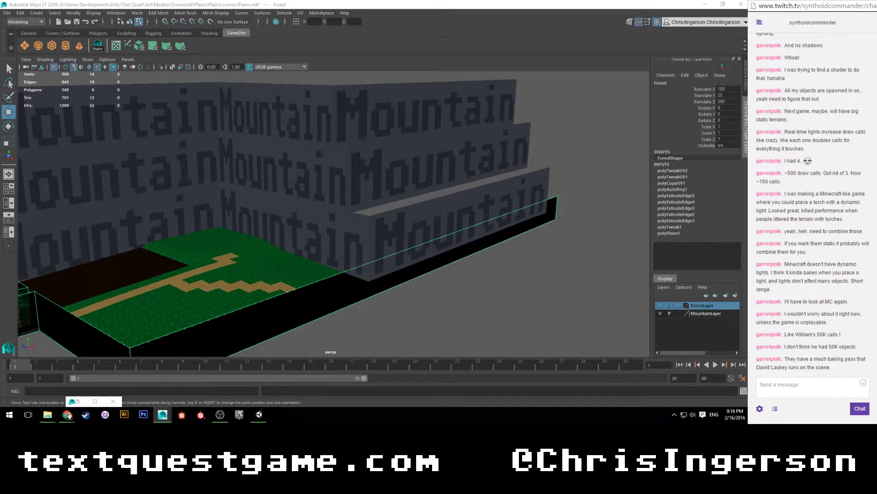
click(274, 256)
click(594, 319)
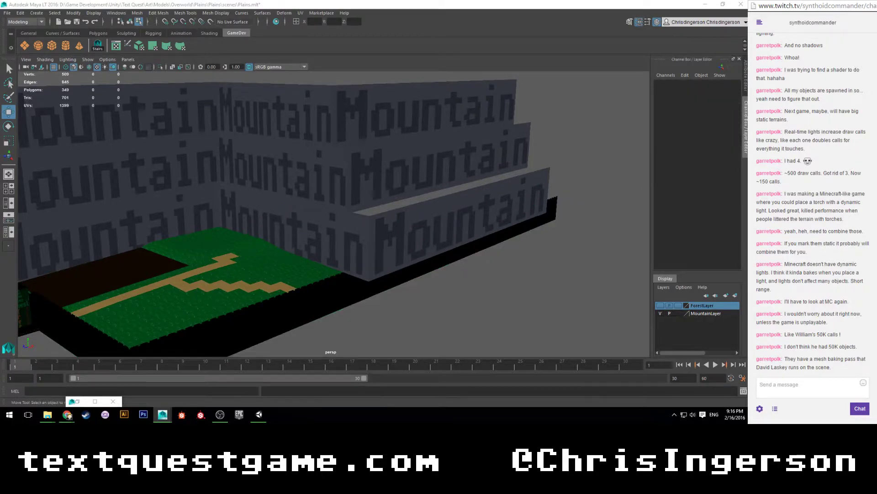
Frame the Forest mesh in the 3D view to check its extent, and clear the selection.
click(457, 244)
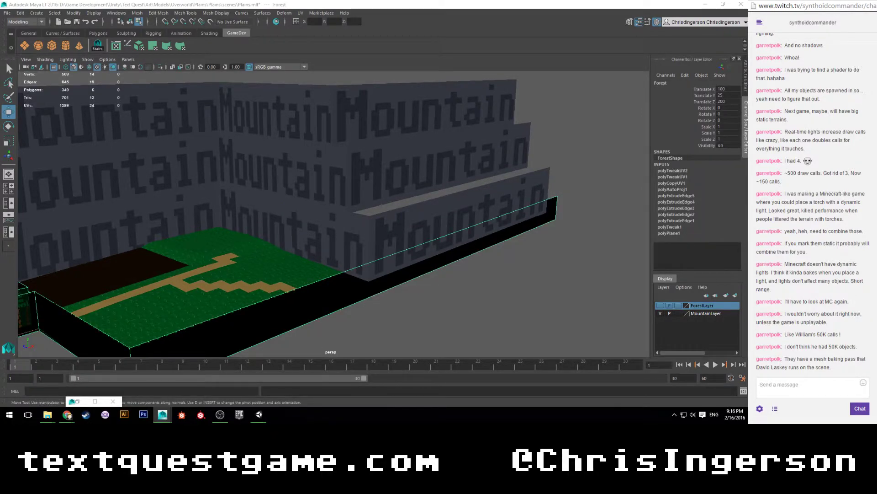
key(f)
scroll(241, 218, up, 5)
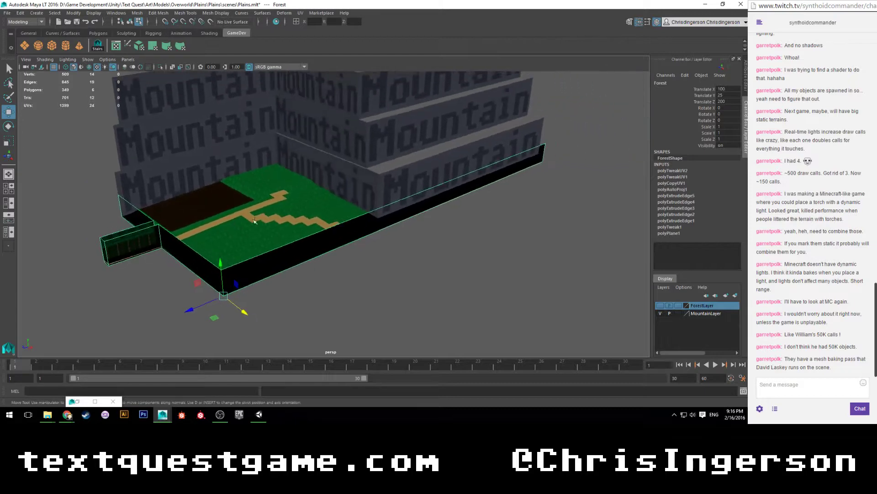
click(377, 292)
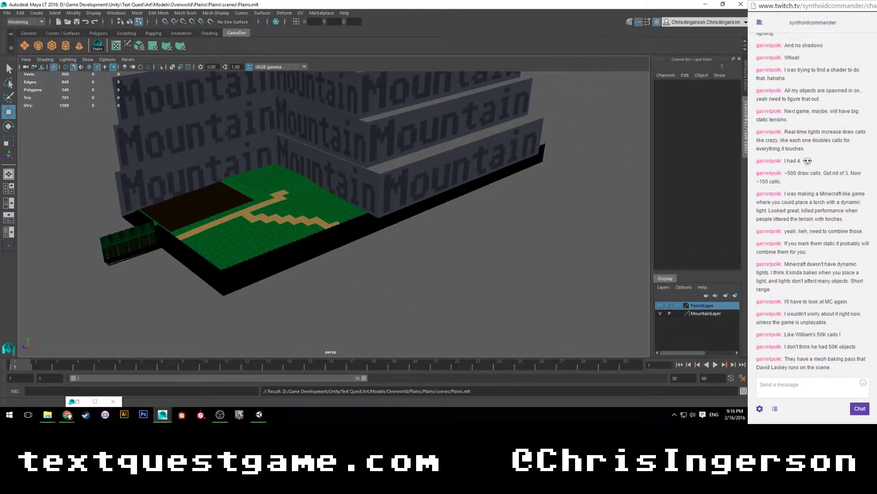
Select the level geometry and export the selection as an FBX file named Plains in the project's scenes folder.
click(254, 221)
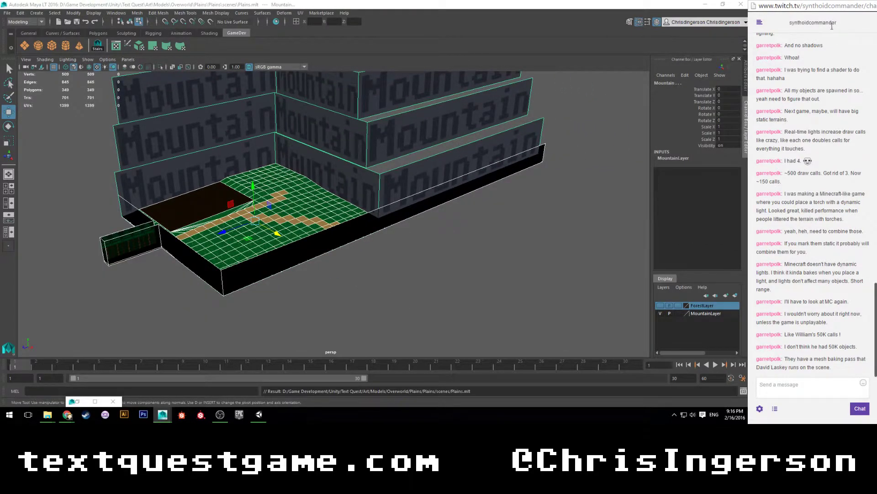
click(7, 13)
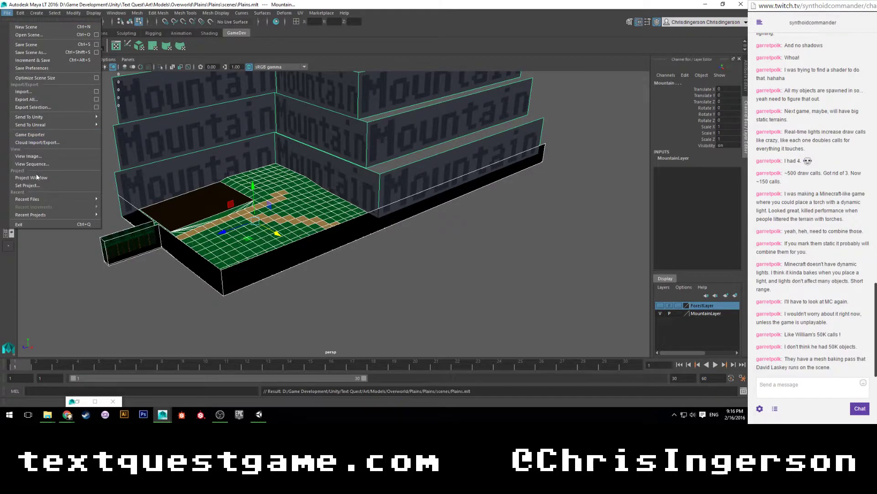
click(40, 109)
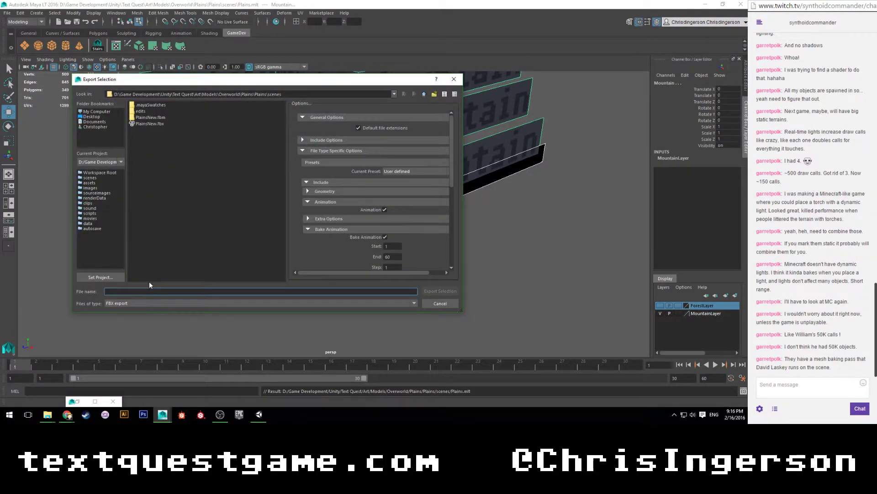
text(Plains)
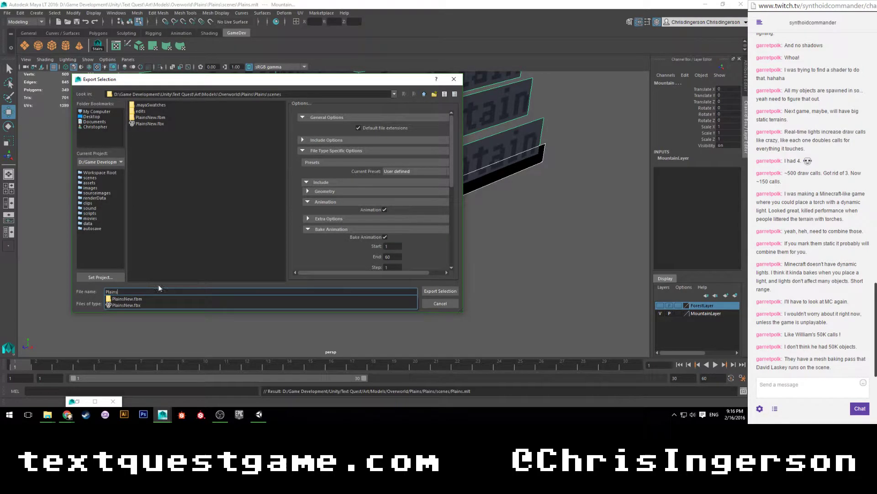
click(432, 291)
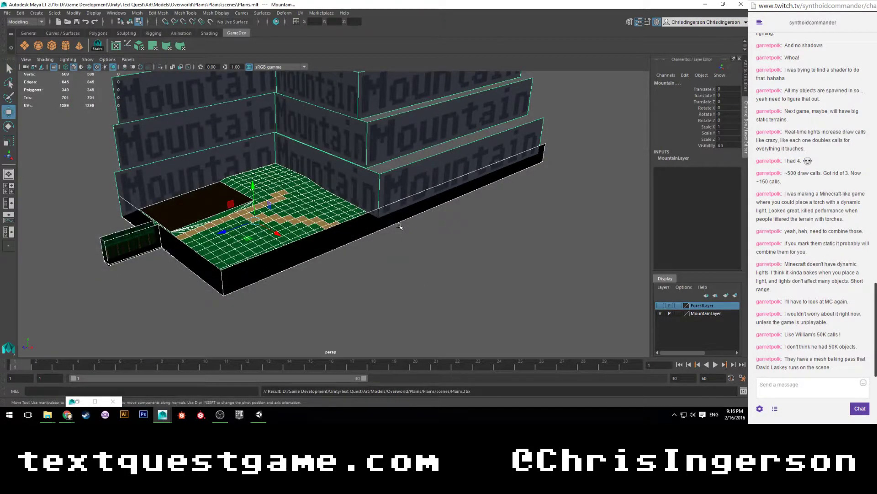
Switch to File Explorer, bring up the sourceimages and Plains New windows, and browse the latter to the empty Models/Levels/Overworld/Plains folder.
mouse_move(47, 414)
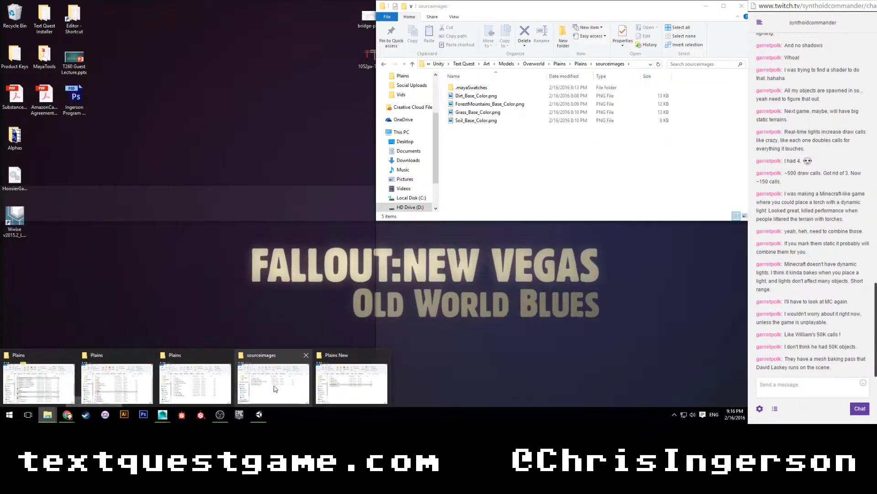
click(275, 388)
mouse_move(47, 414)
click(361, 382)
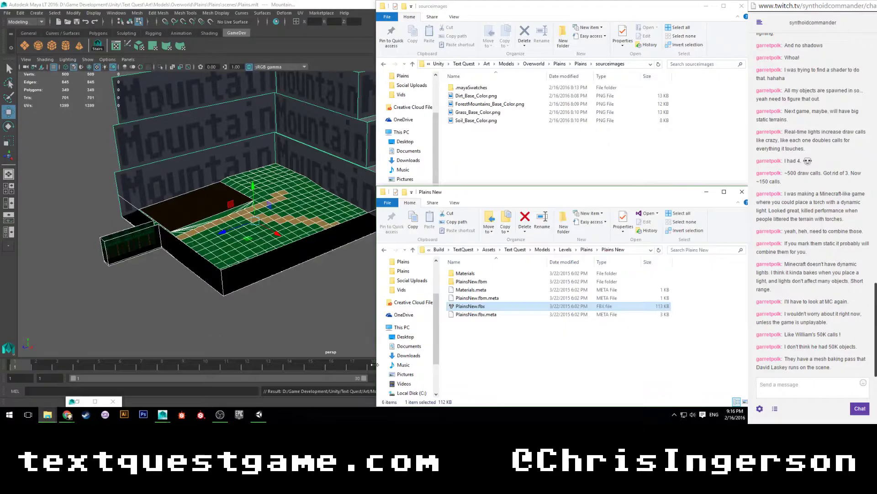
click(589, 250)
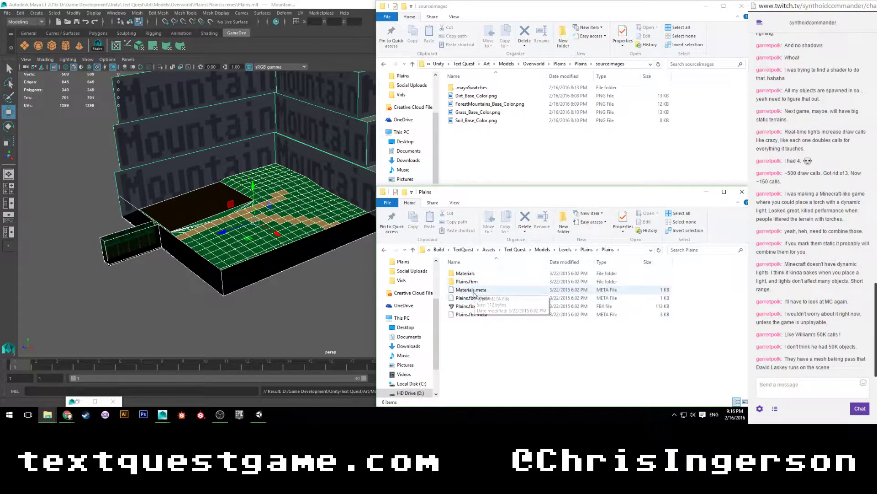
click(472, 276)
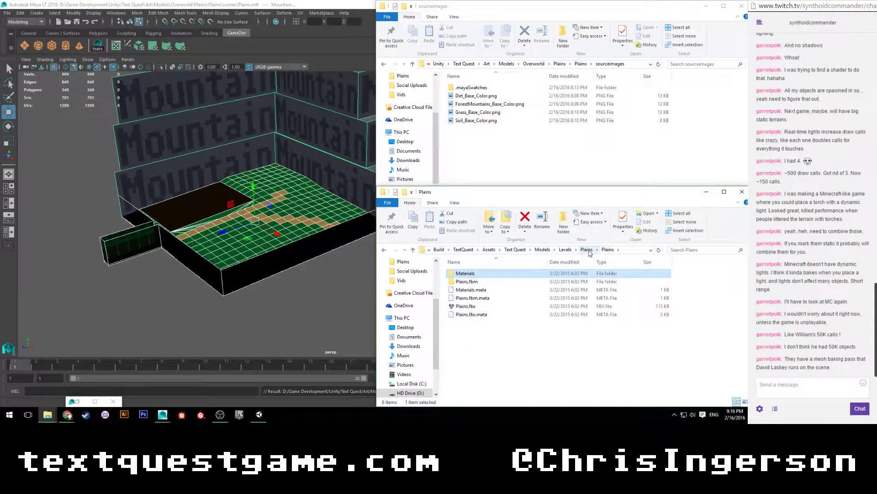
click(566, 249)
click(473, 307)
double_click(473, 306)
double_click(474, 289)
right_click(474, 291)
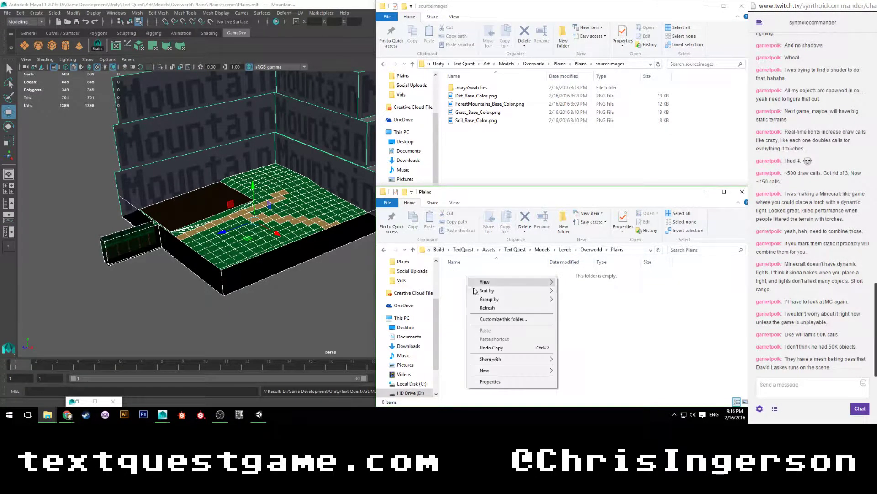
click(460, 361)
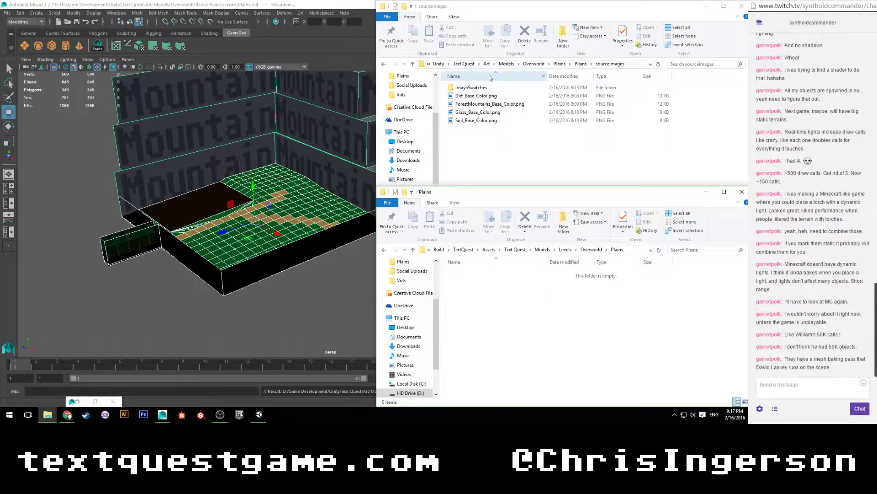
Open the Maya project's scenes folder and copy Plains.fbx into the Unity project's Overworld/Plains folder.
click(581, 64)
double_click(462, 145)
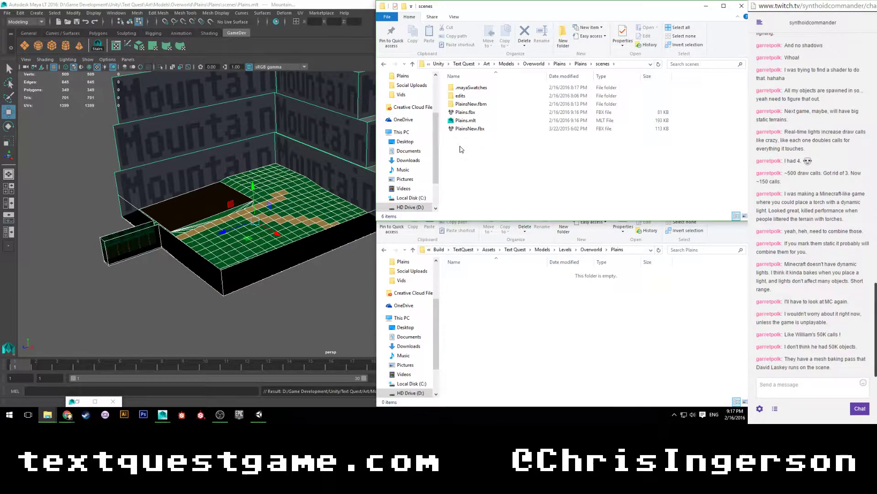
drag(465, 112, 503, 314)
Switch to Unity and select the newly imported Plains model under Models/Levels/Overworld/Plains.
click(259, 414)
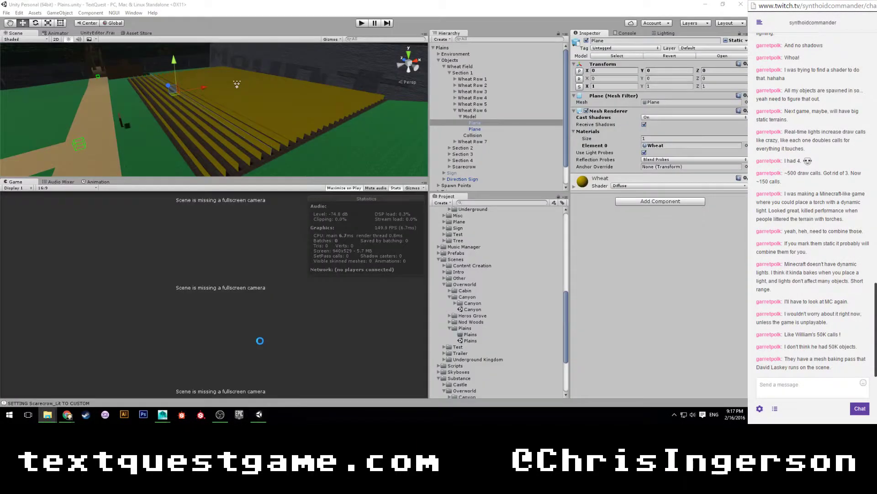
scroll(474, 288, down, 3)
scroll(473, 286, down, 1)
scroll(474, 288, up, 8)
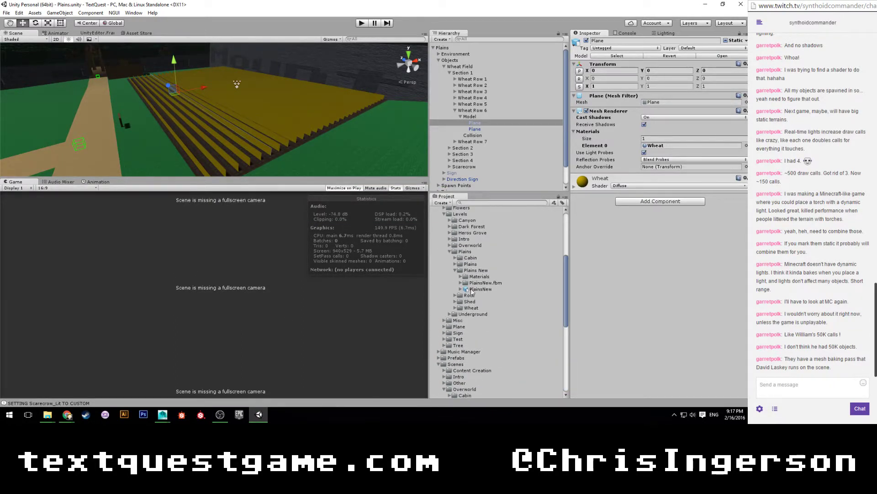
scroll(457, 323, up, 3)
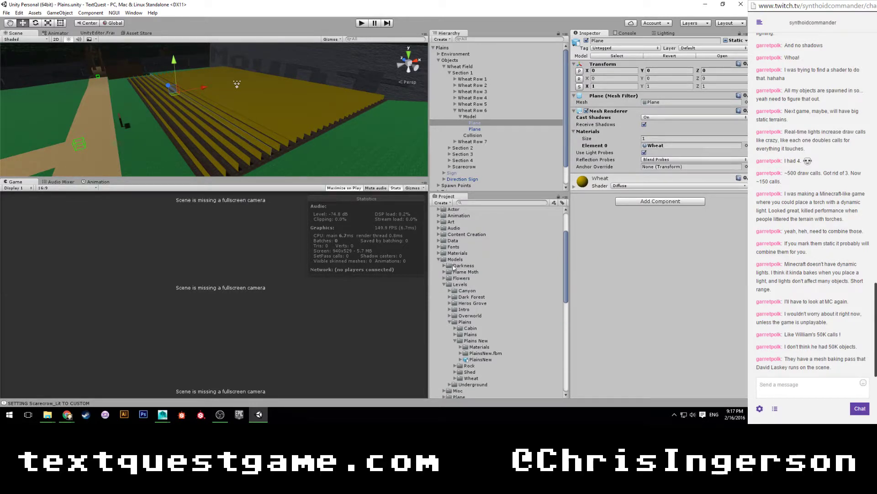
click(450, 316)
click(455, 328)
click(462, 341)
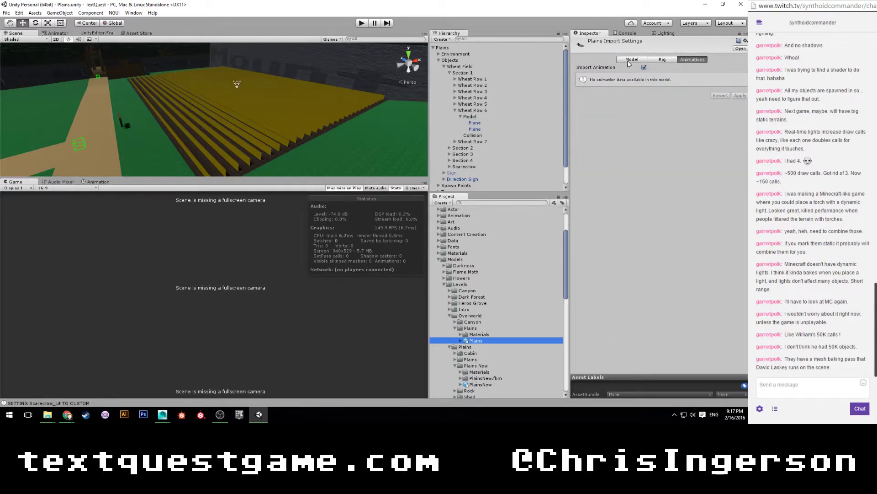
Change the Plains model's rig animation type, apply it, and show the model import settings.
click(660, 60)
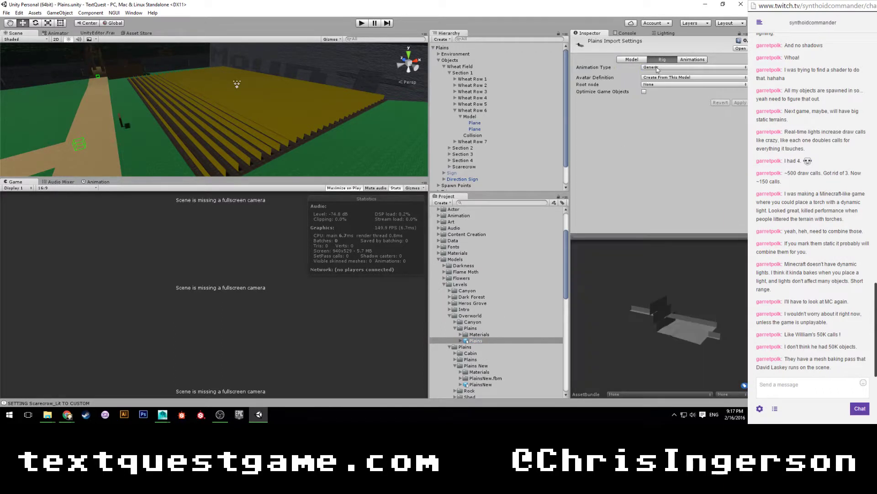
click(658, 68)
click(658, 73)
click(740, 80)
click(627, 60)
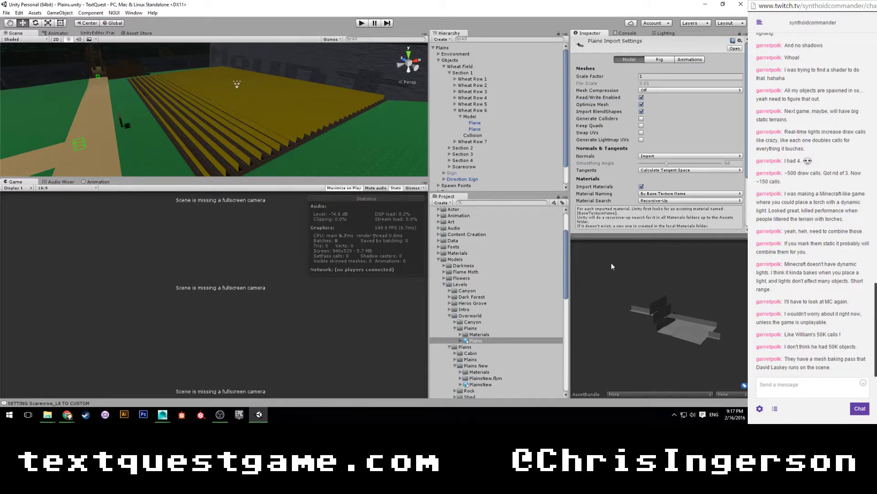
Collapse the expanded Wheat Field objects in the scene hierarchy and add the Overworld Plains model to the scene.
scroll(412, 171, down, 1)
scroll(452, 181, down, 1)
scroll(479, 320, down, 4)
scroll(352, 100, down, 2)
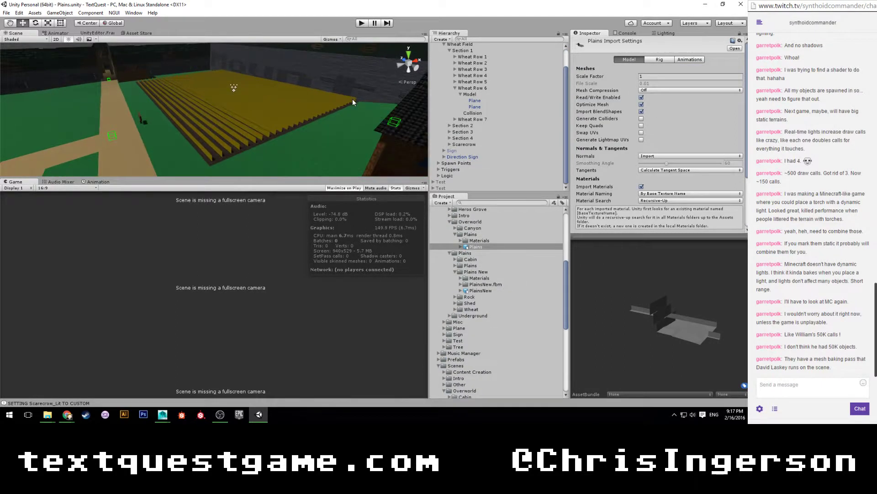
scroll(352, 99, down, 6)
click(460, 93)
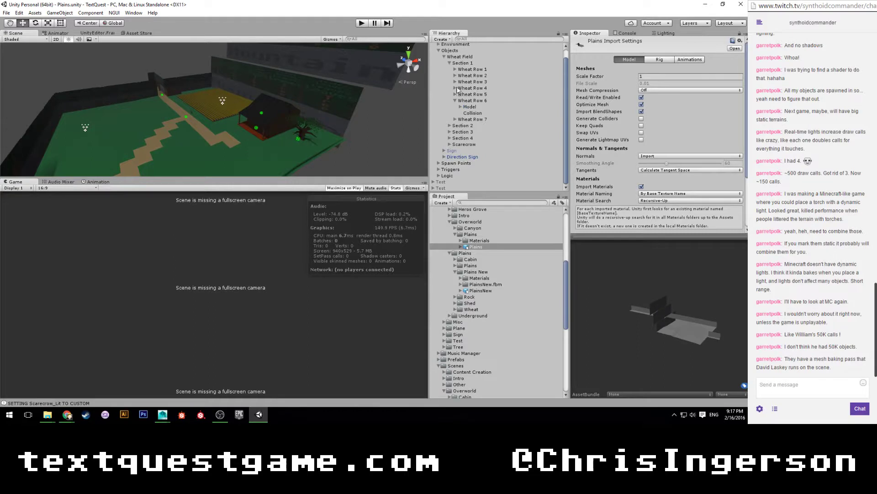
click(455, 100)
click(450, 73)
click(444, 66)
click(438, 61)
drag(475, 246, 472, 156)
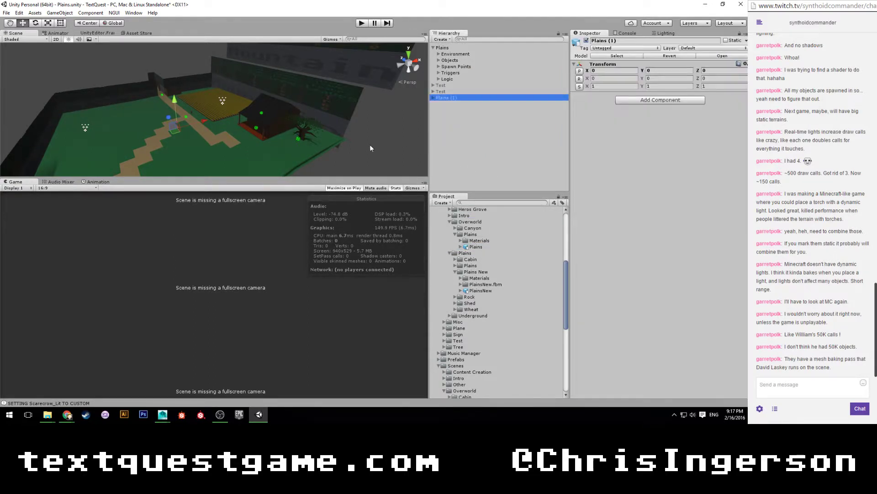
scroll(320, 140, down, 5)
alt+drag(270, 140, 307, 141)
Set the old PlainsNew model's import scale factor to 1 and apply it.
click(498, 292)
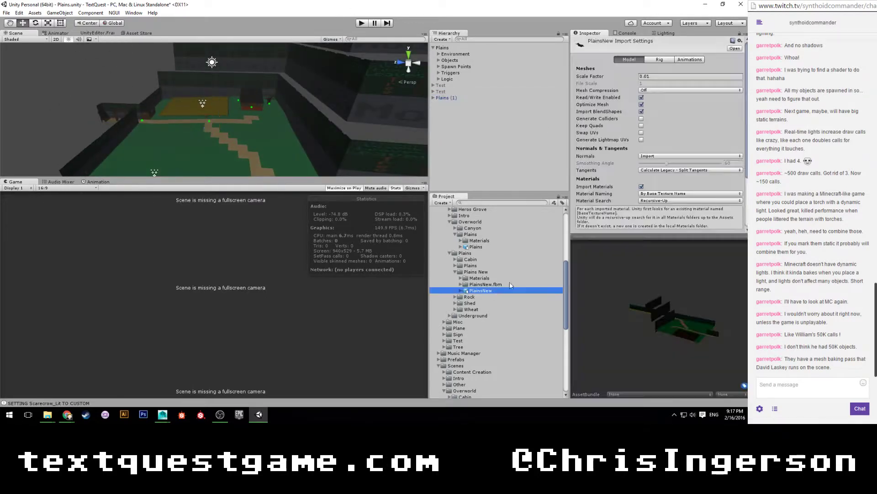
click(661, 75)
text(1)
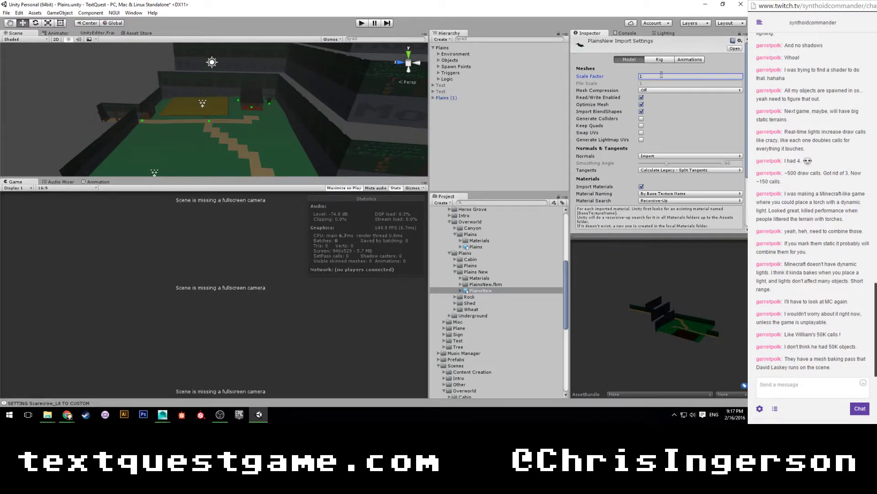
scroll(640, 173, down, 3)
click(734, 164)
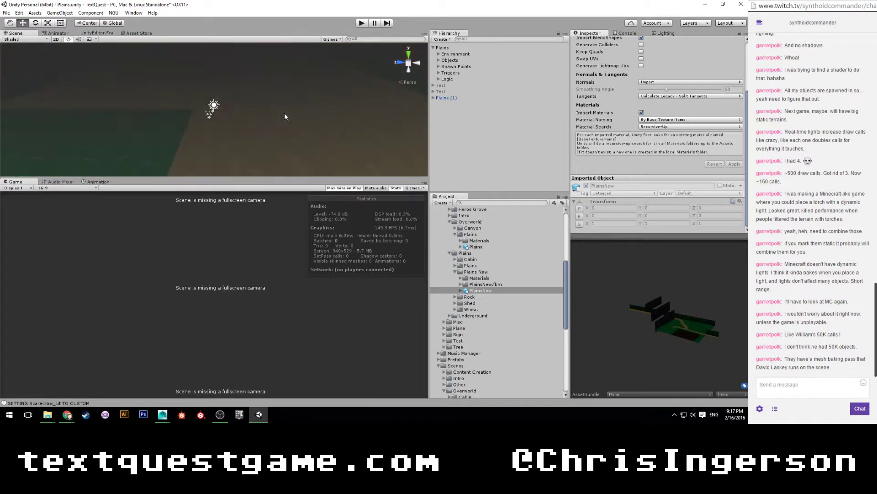
Frame the Plains (1) object in the scene view to check its size.
scroll(280, 118, up, 10)
click(446, 98)
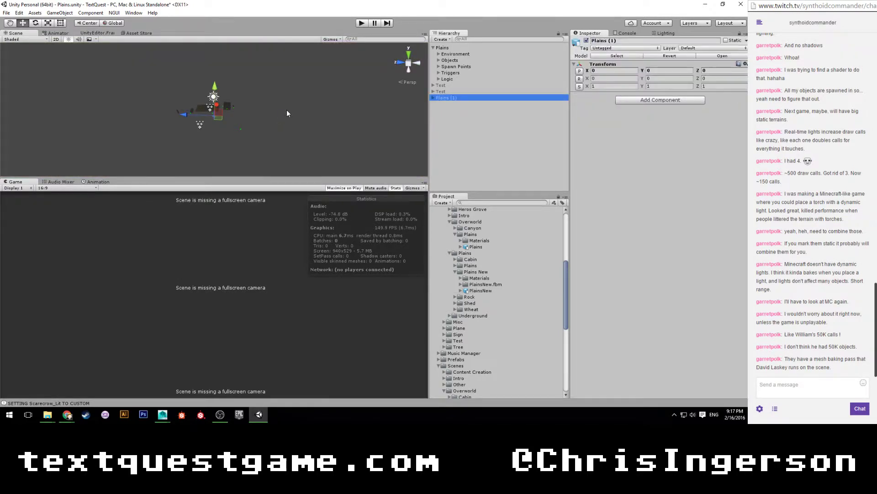
key(f)
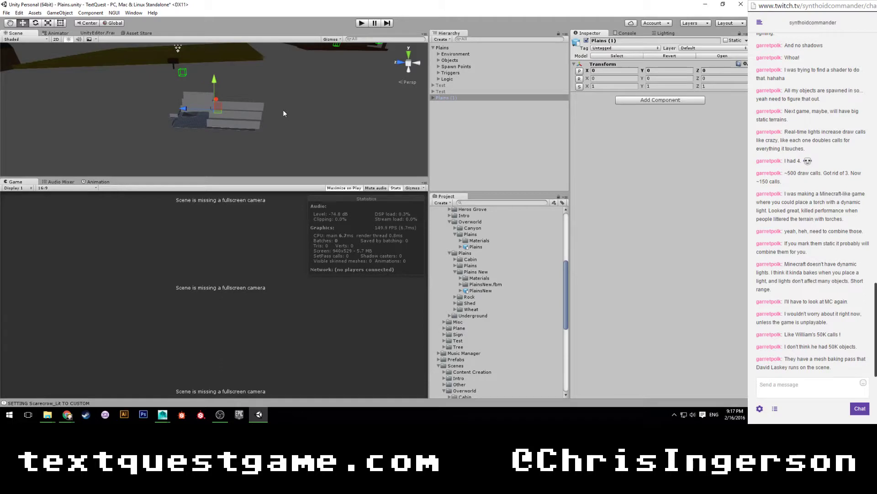
Return the PlainsNew model's import scale factor to 0.01 and apply it.
click(481, 290)
click(651, 76)
text(100)
scroll(707, 108, down, 3)
click(731, 166)
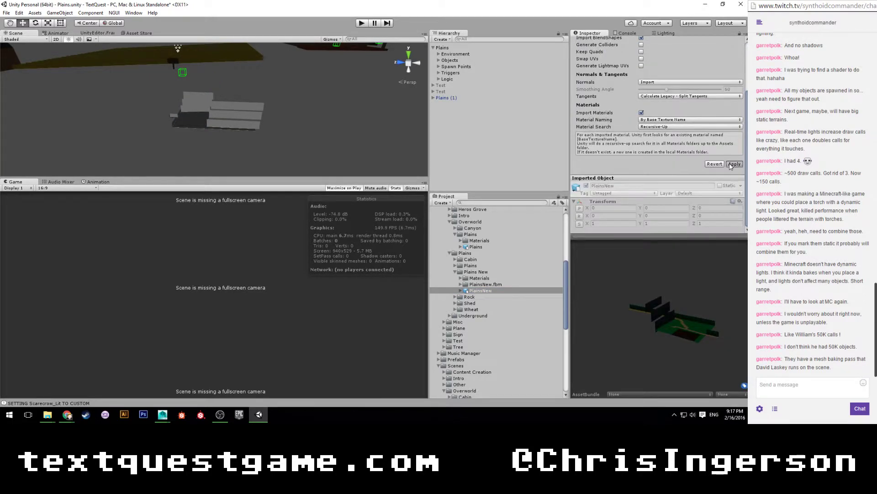
Locate the source asset of Plains (1), set the Plains model's import scale factor to 100, and apply it.
click(452, 99)
click(604, 57)
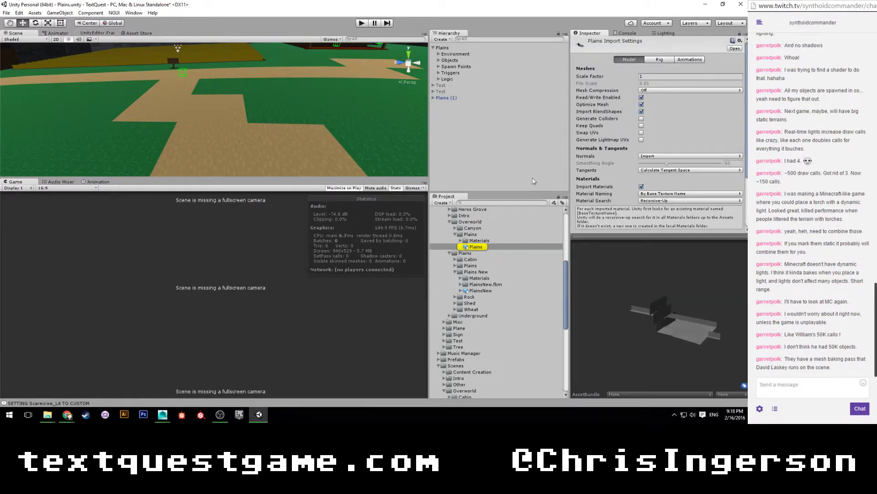
click(475, 248)
click(657, 77)
text(100)
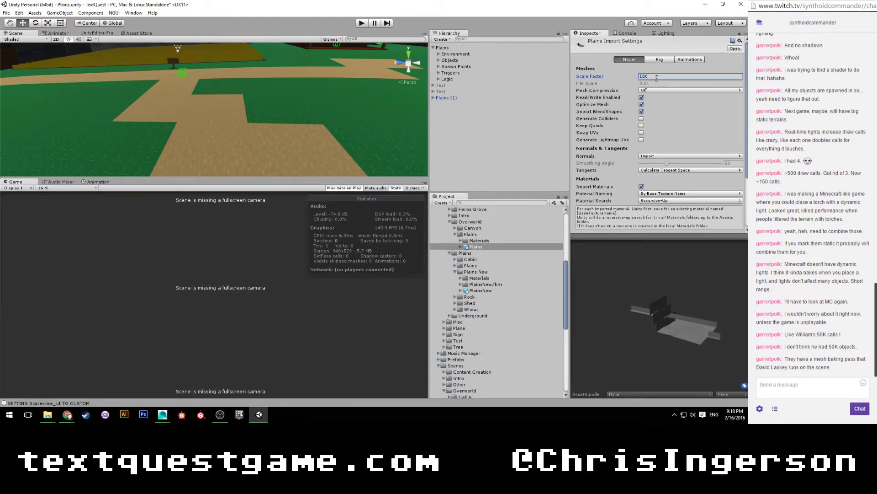
scroll(657, 78, down, 3)
click(733, 191)
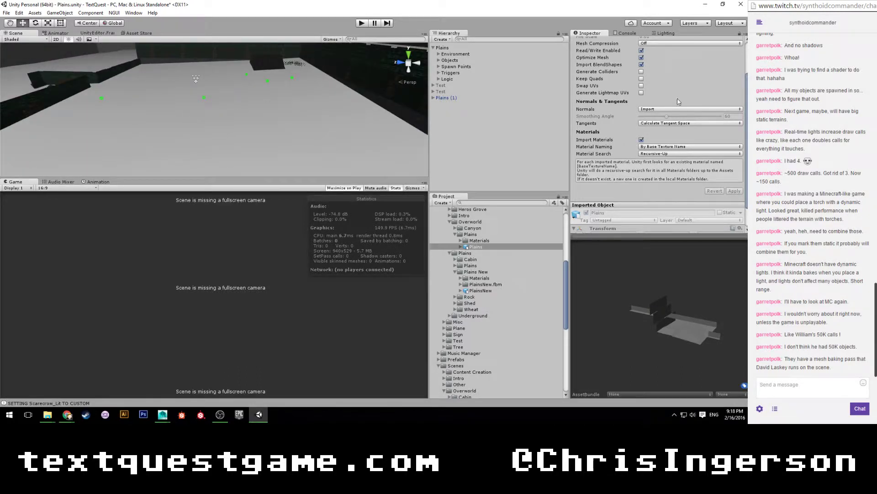
Set the Plains model's import scale factor to 10, apply it, and compare it with the old level.
click(488, 247)
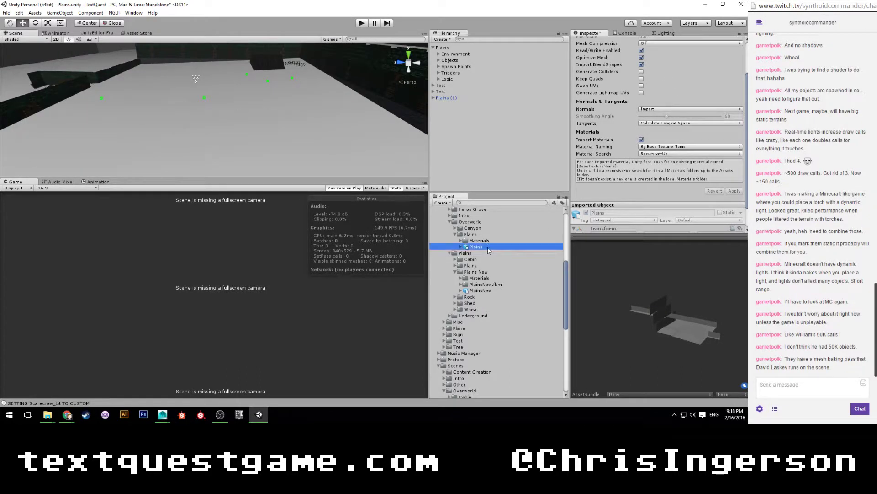
scroll(683, 99, up, 3)
click(658, 76)
text(10)
scroll(649, 127, down, 3)
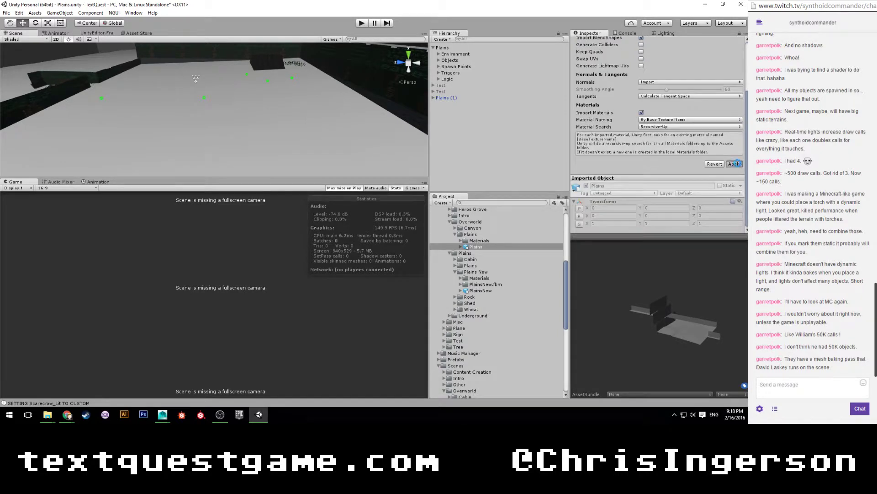
click(734, 164)
right_drag(238, 106, 306, 139)
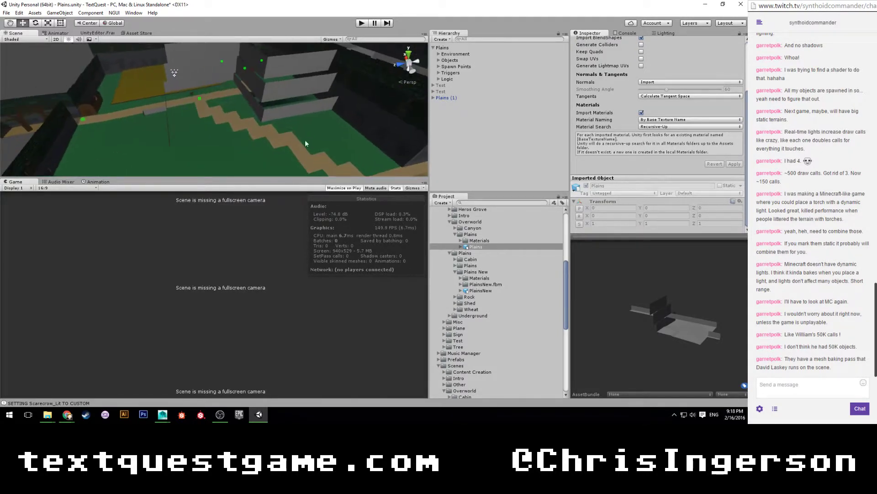
Set the import scale factor of the Overworld Plains model to 50 and apply it.
click(480, 291)
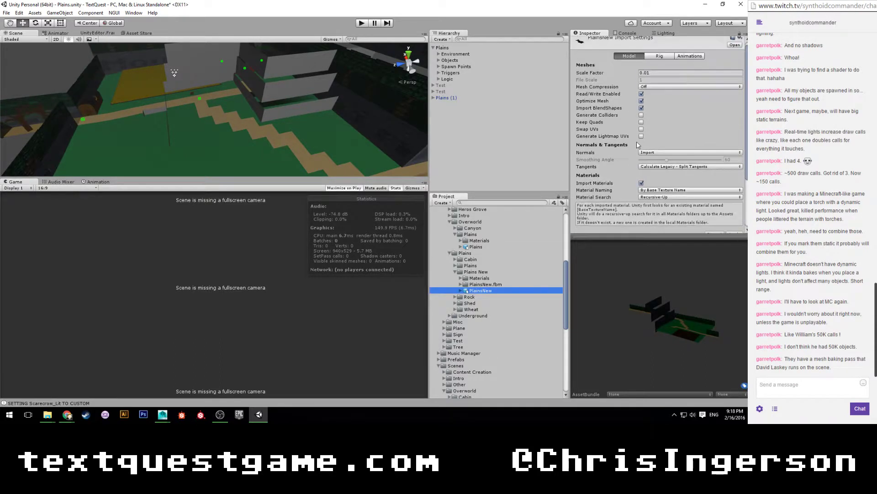
click(488, 248)
click(649, 77)
text(50)
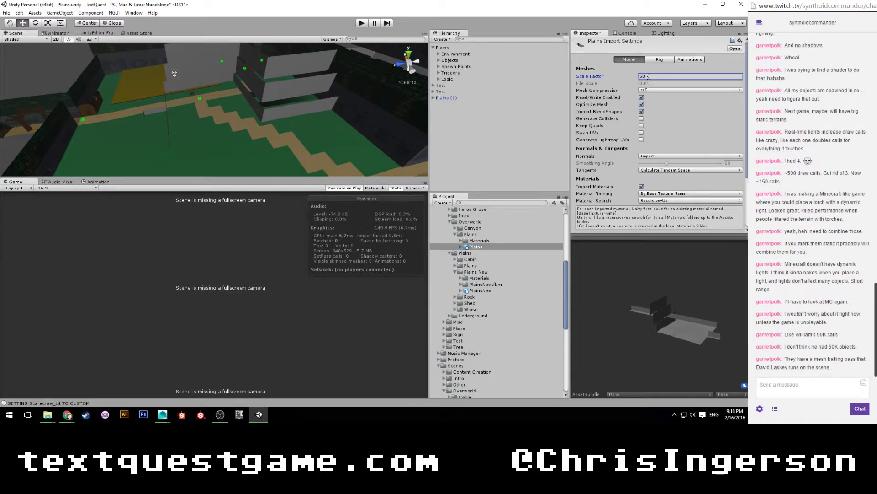
scroll(597, 129, down, 3)
click(733, 167)
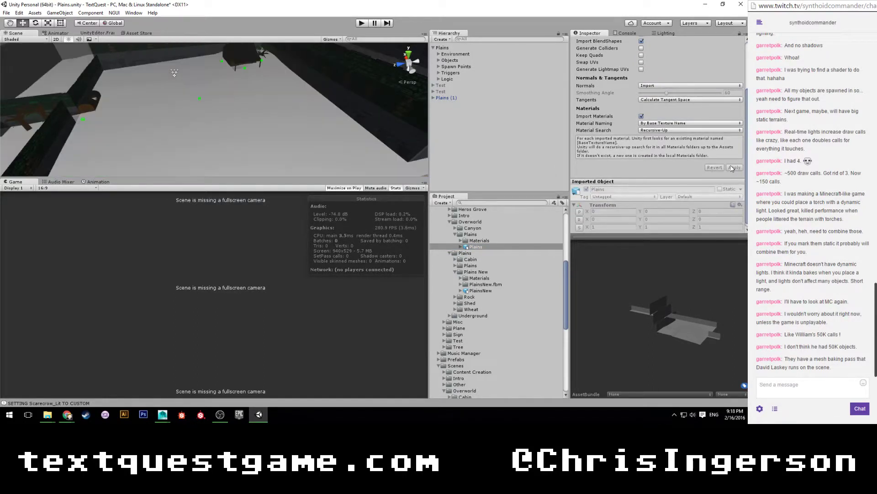
Reduce the Plains model's import scale factor to 25 and apply it.
scroll(658, 91, up, 3)
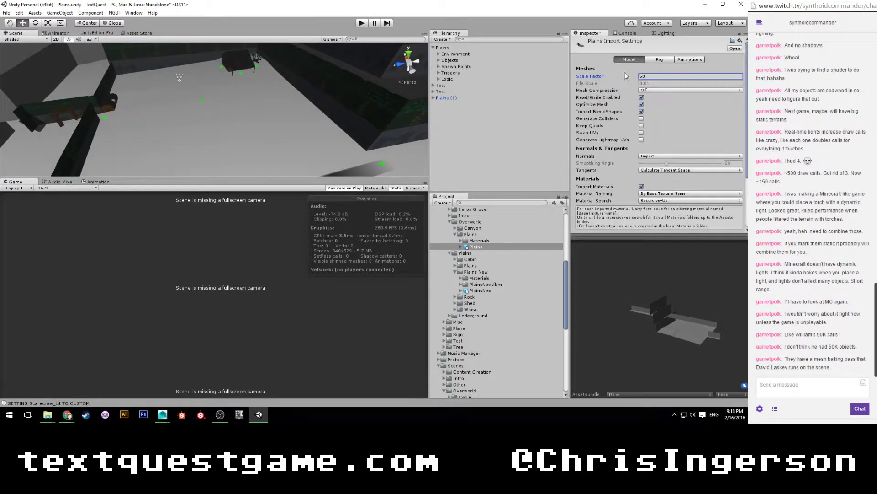
double_click(659, 78)
text(25)
scroll(613, 115, down, 3)
click(733, 191)
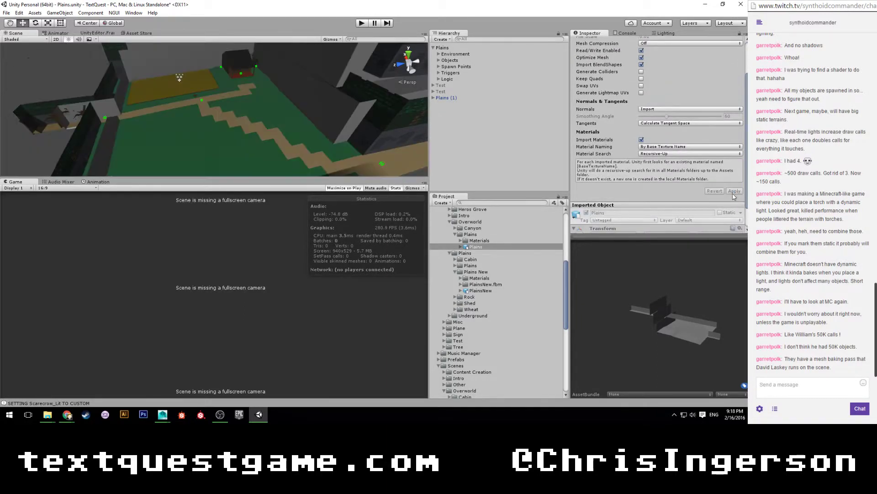
Set the Plains model's import scale factor to 30, apply it, and compare its ground with the old level.
scroll(624, 76, up, 3)
click(651, 76)
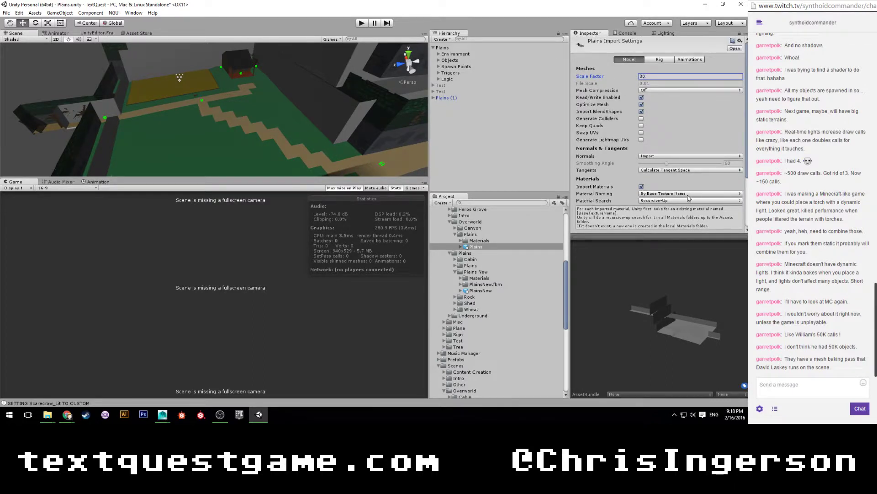
scroll(726, 195, down, 3)
click(731, 192)
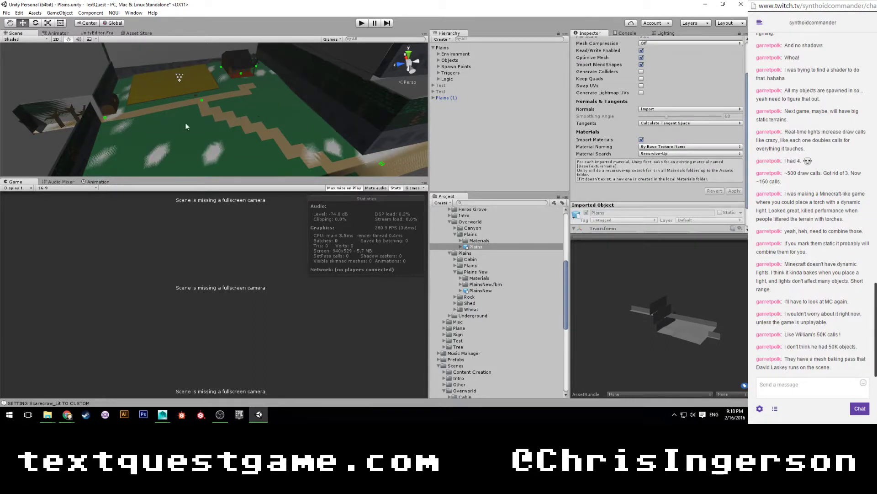
right_drag(121, 120, 145, 91)
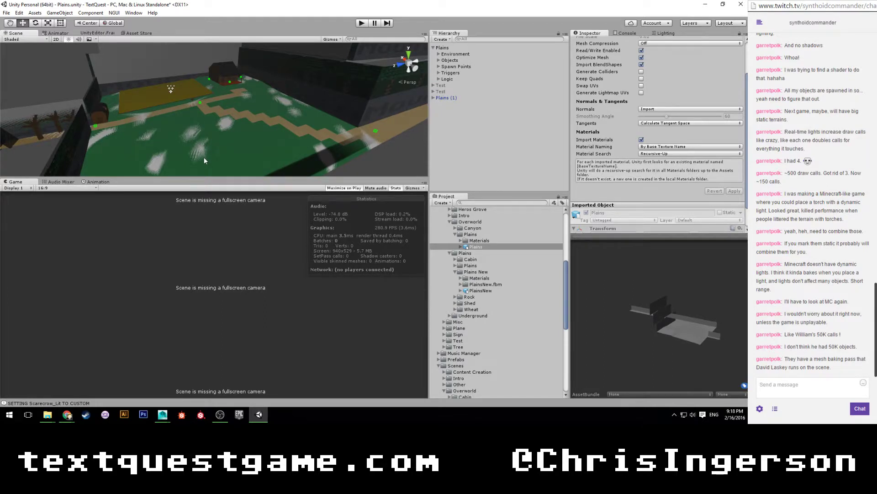
scroll(203, 160, up, 2)
scroll(199, 161, up, 3)
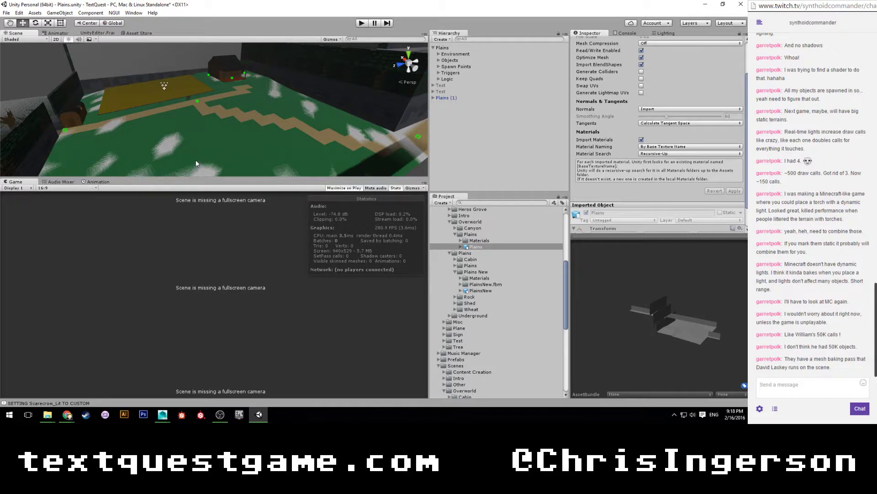
scroll(195, 163, down, 3)
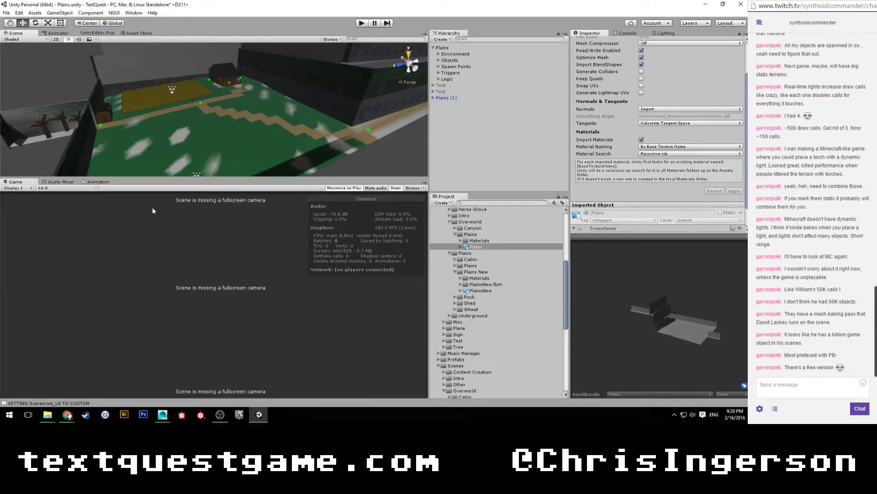
alt+drag(178, 160, 251, 126)
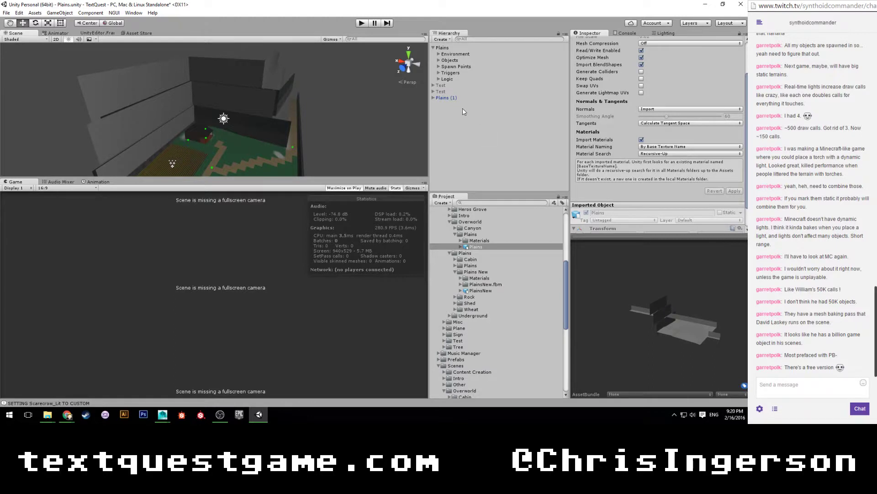
Deactivate the old PlainsNew object under Environment > Level in the scene.
click(483, 247)
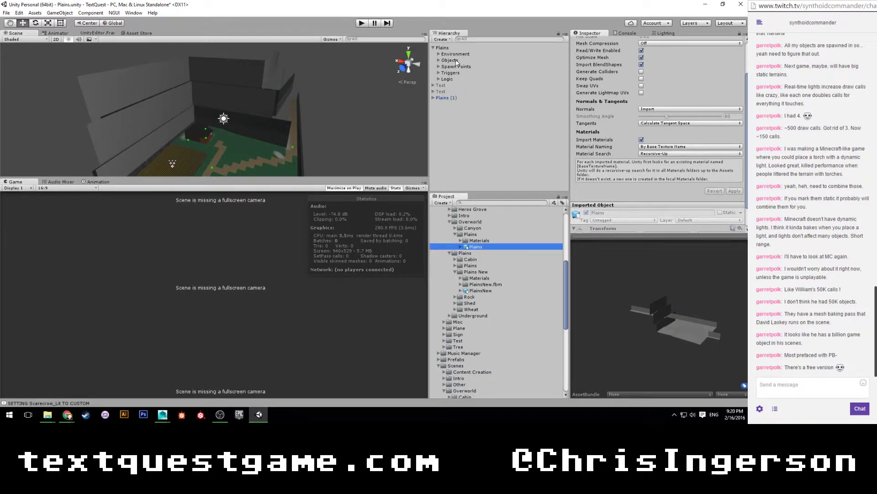
click(439, 54)
click(444, 72)
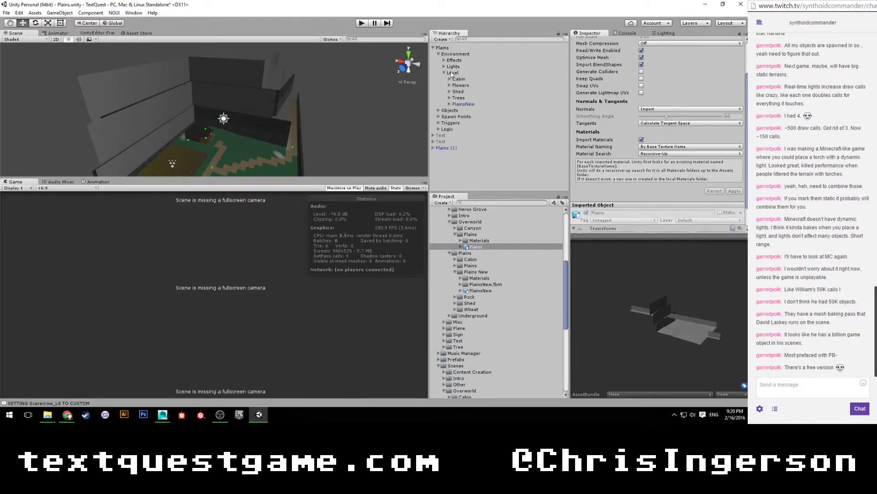
click(472, 73)
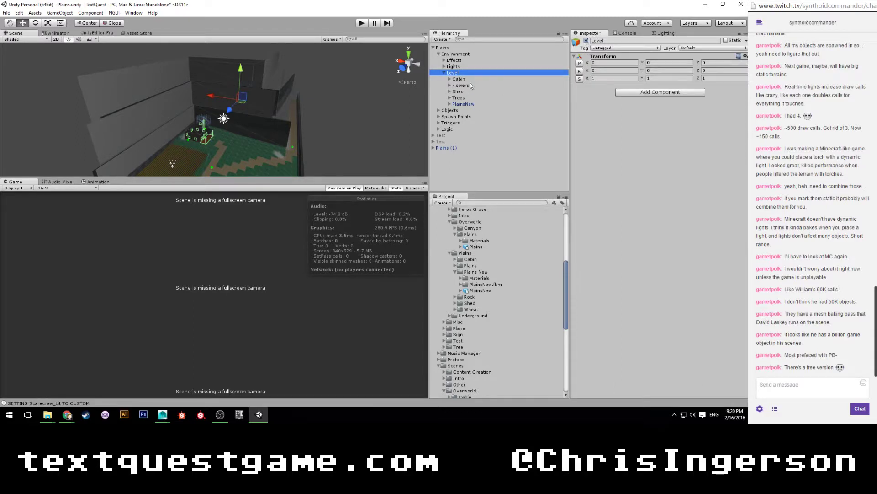
click(458, 104)
click(587, 41)
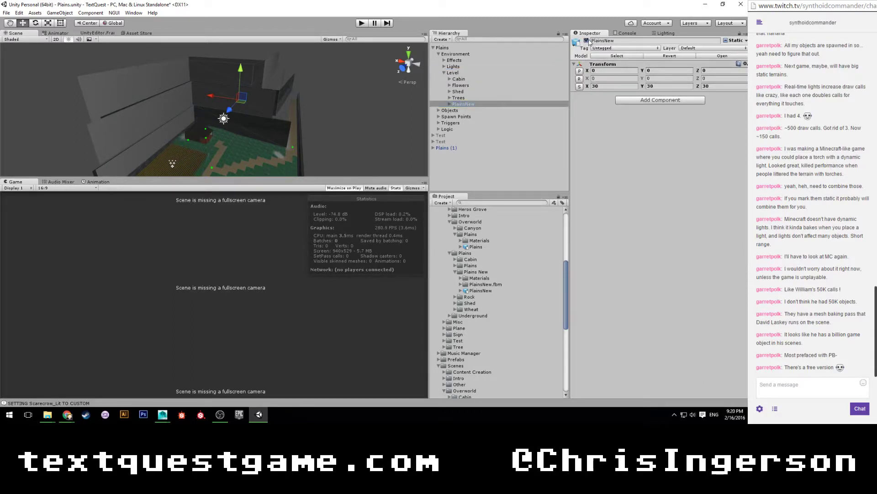
Apply the ForestMountains substance material to the forest and mountain walls of the Plains (1) level.
click(440, 149)
scroll(315, 121, down, 1)
middle_drag(292, 113, 298, 50)
alt+drag(292, 87, 163, 102)
scroll(260, 94, up, 4)
scroll(488, 297, down, 10)
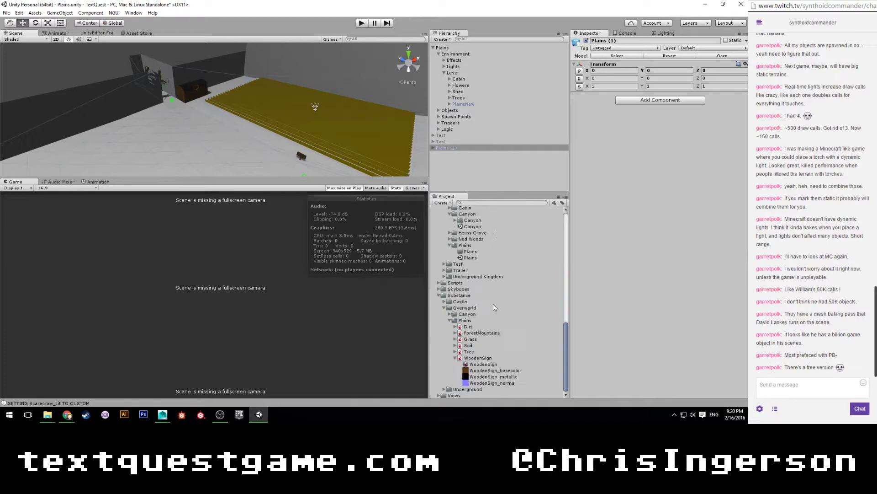
click(455, 358)
click(456, 358)
drag(481, 364, 209, 73)
drag(478, 364, 340, 75)
scroll(292, 105, down, 3)
alt+drag(284, 110, 332, 82)
right_drag(332, 81, 467, 348)
drag(482, 370, 302, 114)
drag(482, 365, 295, 78)
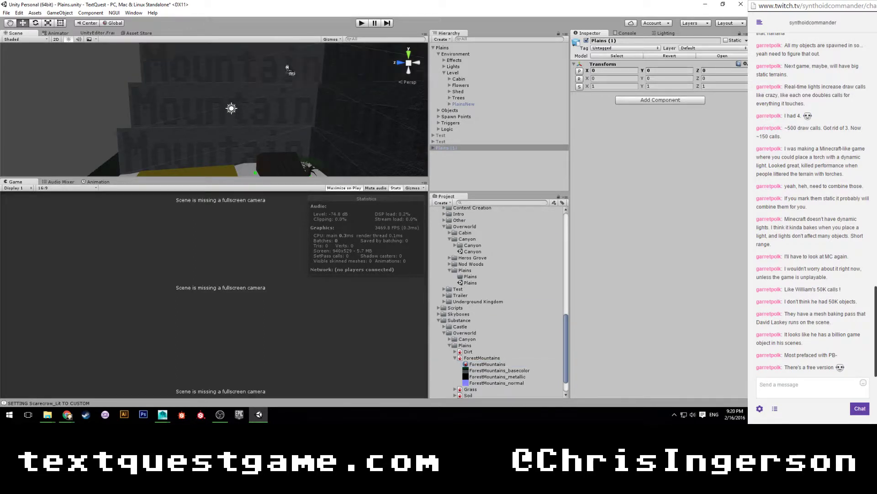
Apply the Grass substance material to the ground mesh of the Plains (1) level.
scroll(278, 79, down, 4)
alt+drag(206, 106, 249, 108)
middle_drag(261, 130, 269, 60)
alt+drag(214, 78, 246, 120)
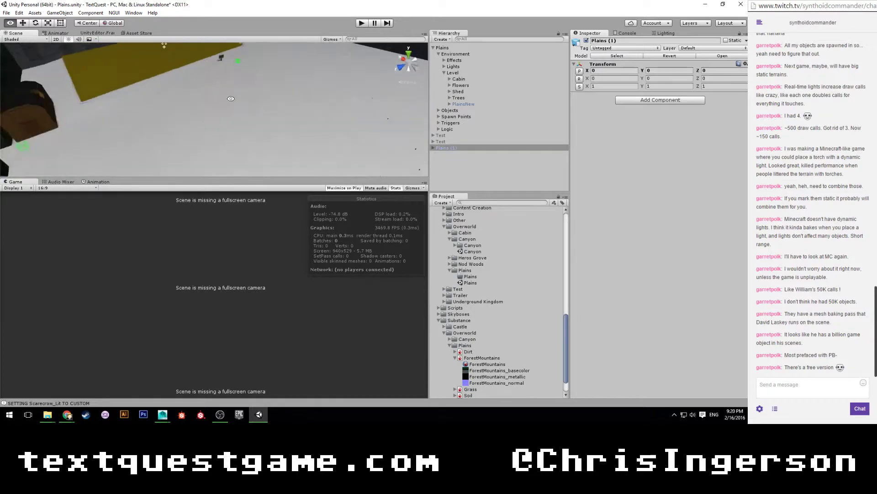
click(456, 358)
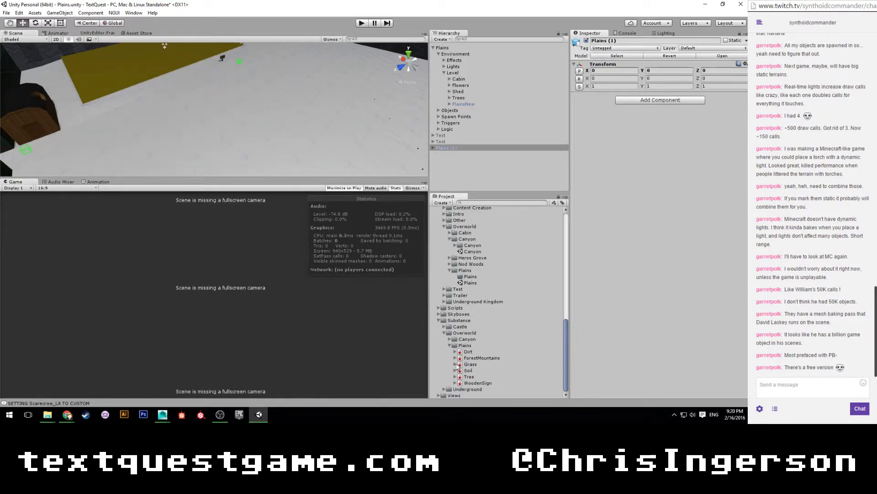
click(455, 364)
drag(475, 370, 257, 135)
scroll(196, 142, down, 3)
scroll(279, 132, up, 3)
middle_drag(279, 131, 341, 137)
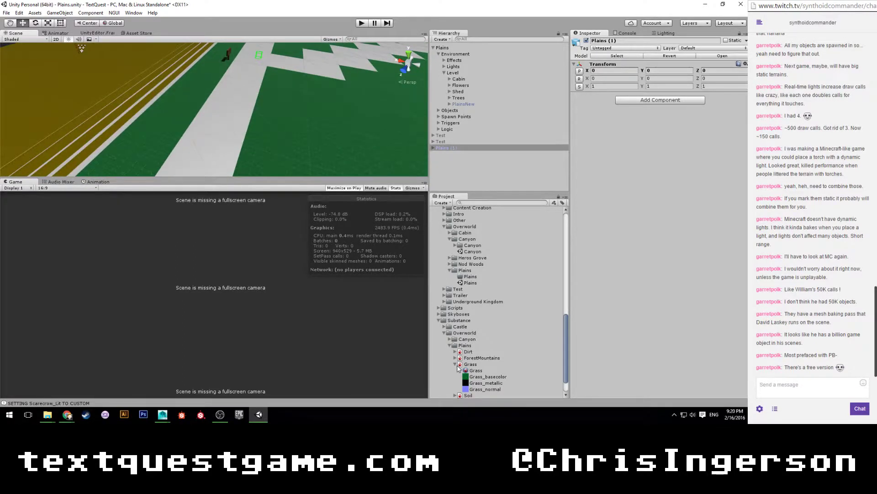
Set the Grass material's generated texture tiling to 1 in X and Y and check the pattern on the ground.
click(485, 371)
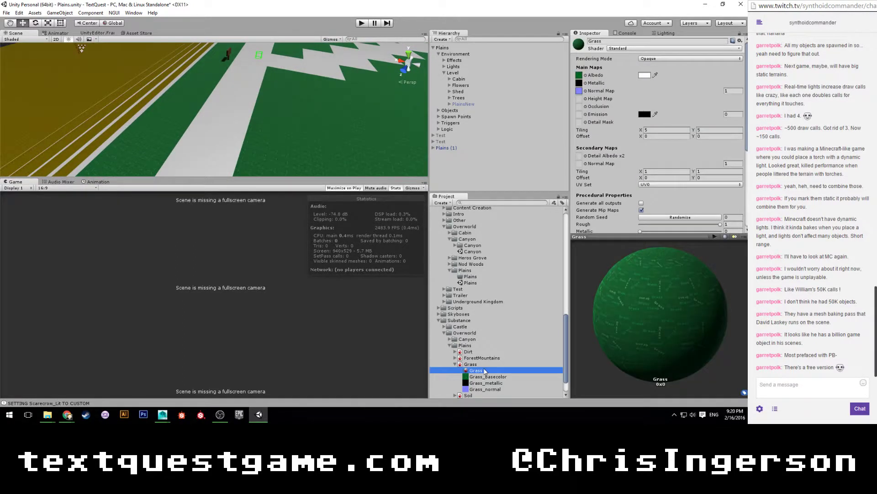
mouse_move(637, 269)
mouse_down()
mouse_move(657, 320)
mouse_move(627, 301)
mouse_move(630, 283)
mouse_up()
scroll(623, 174, down, 3)
scroll(623, 174, down, 4)
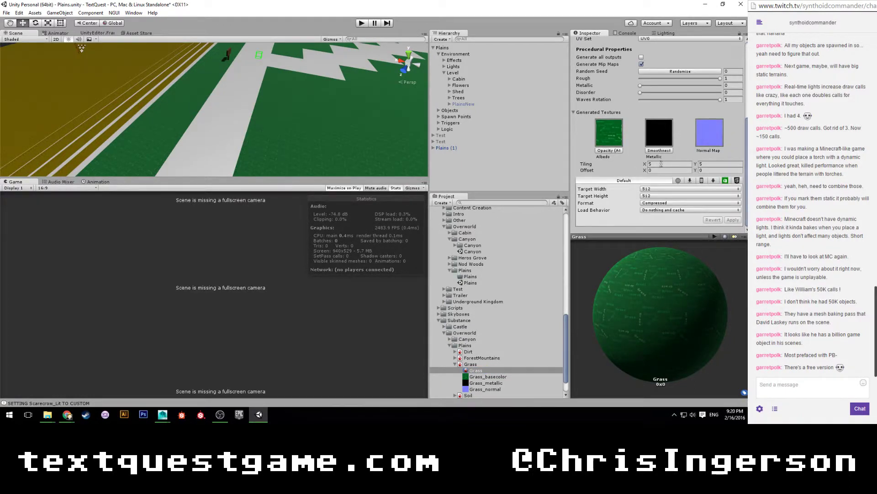
text(1)
key(Tab)
text(1)
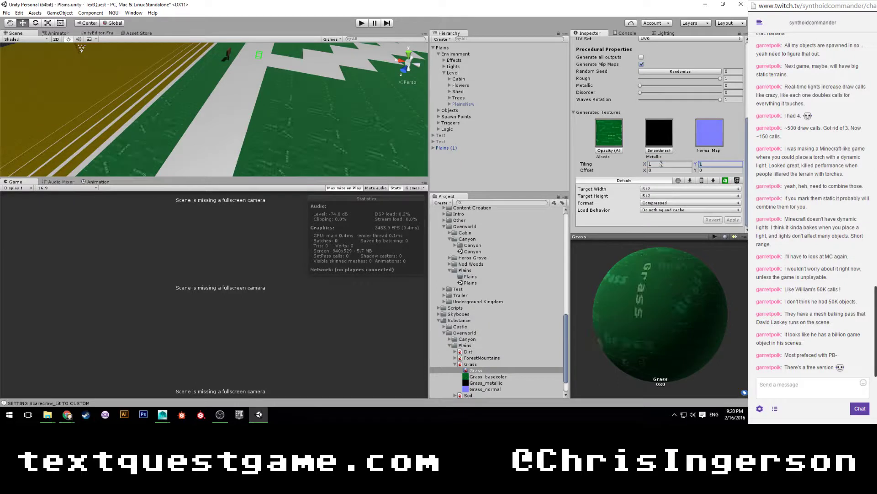
scroll(261, 96, down, 5)
middle_drag(261, 96, 277, 82)
scroll(238, 123, up, 5)
scroll(235, 134, down, 3)
scroll(294, 103, up, 5)
scroll(294, 110, down, 3)
scroll(283, 113, down, 5)
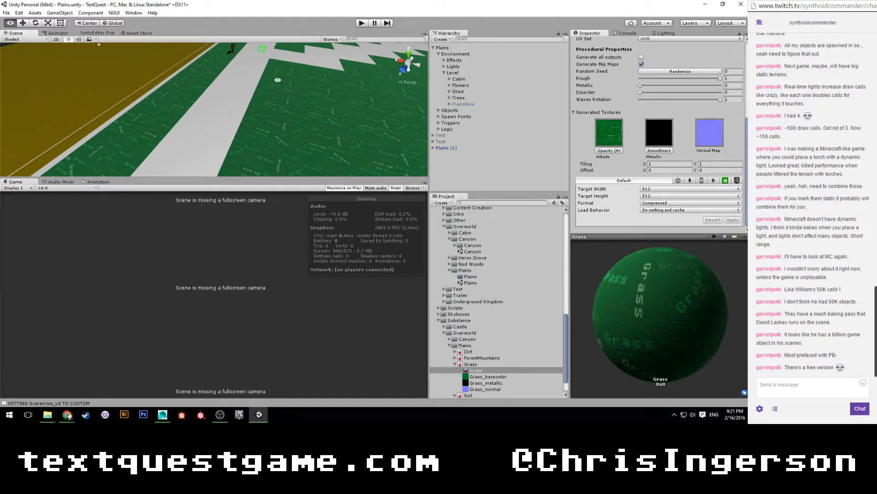
scroll(277, 82, down, 4)
Apply the Dirt substance material to the path meshes of the Plains (1) level.
click(456, 364)
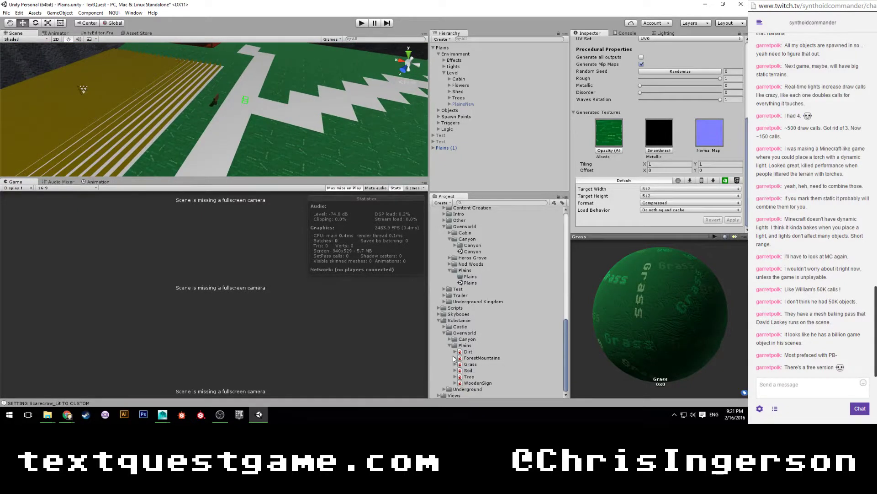
click(455, 352)
scroll(483, 383, down, 1)
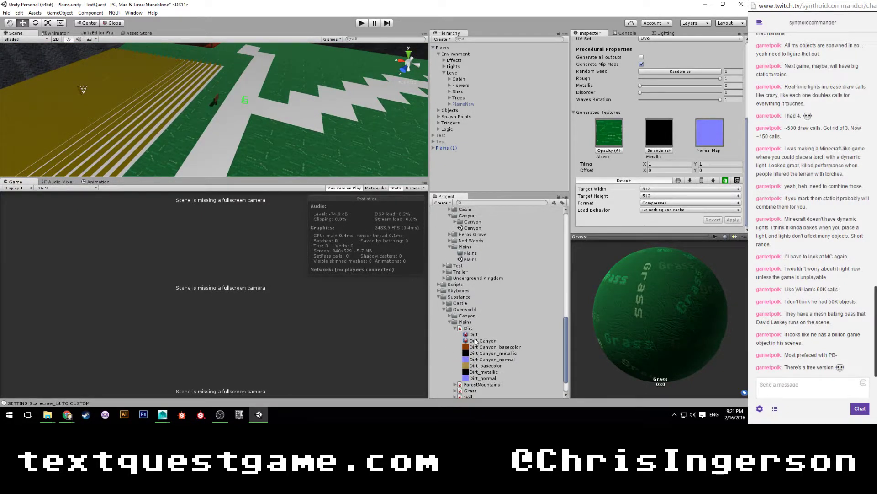
click(474, 335)
drag(477, 335, 200, 145)
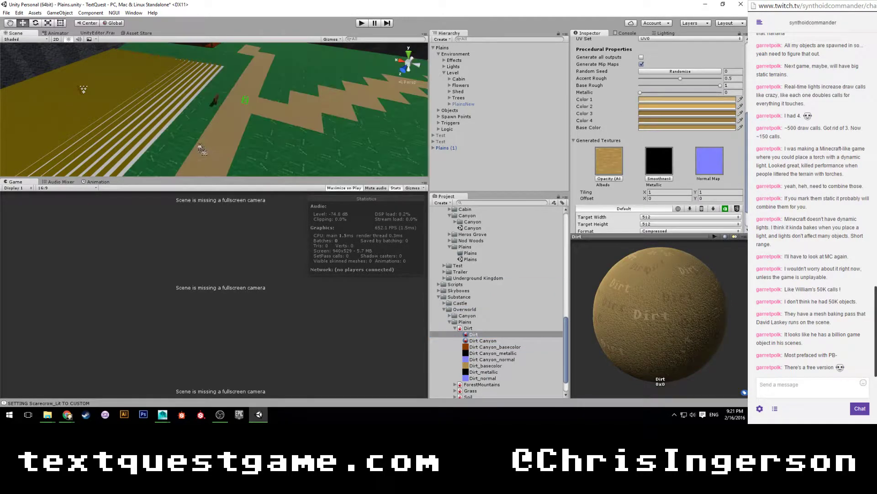
right_drag(242, 165, 352, 130)
alt+drag(352, 130, 231, 150)
drag(479, 335, 135, 139)
alt+drag(197, 141, 411, 161)
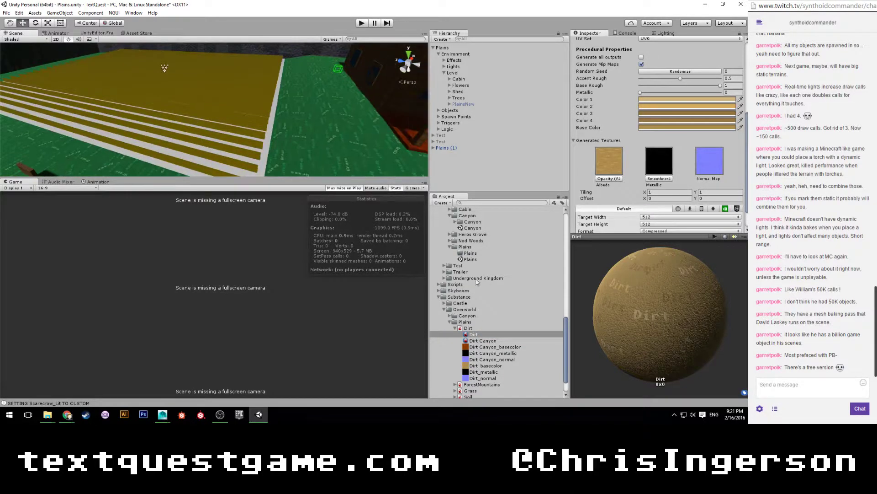
Apply the Soil substance material to the ground strips beneath the wheat field and check the whole level.
click(455, 329)
click(456, 370)
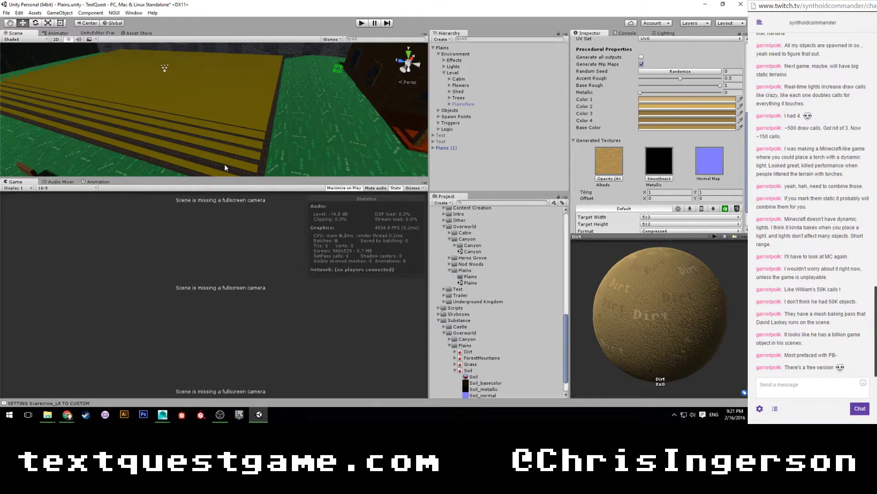
scroll(229, 166, up, 5)
alt+drag(259, 140, 292, 136)
scroll(277, 137, down, 10)
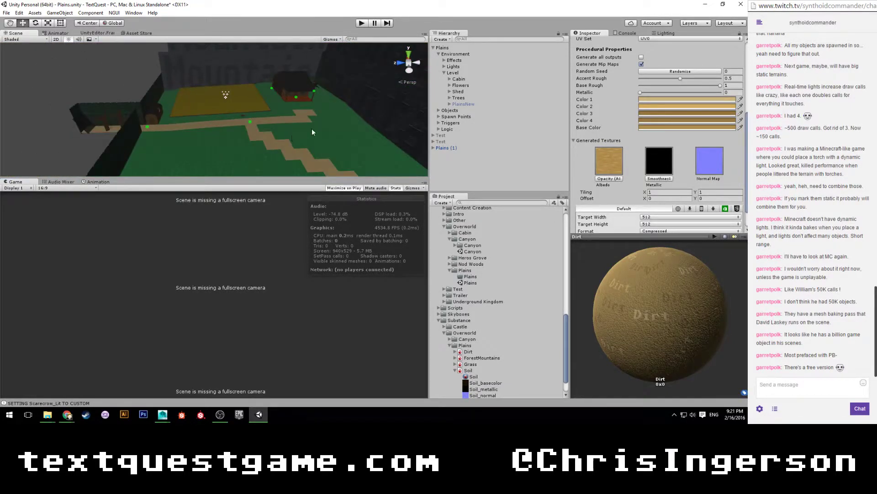
alt+drag(241, 149, 245, 134)
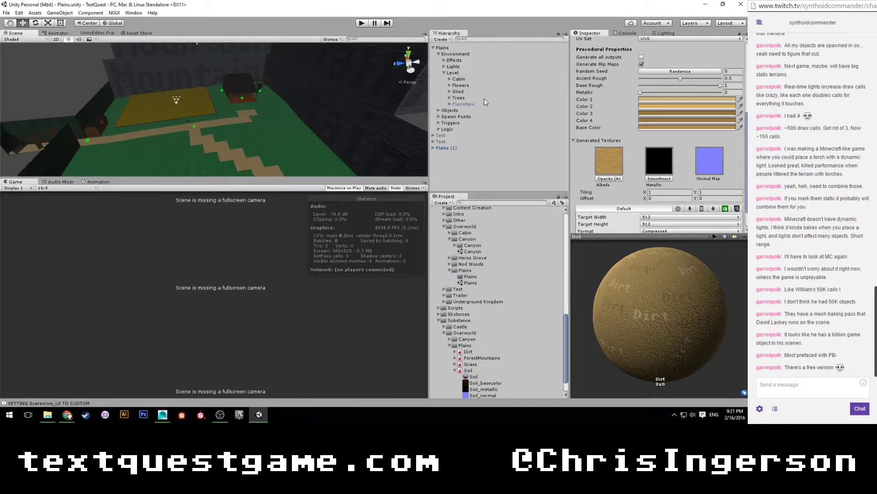
Add a Mesh Collider to the Plains ground and Dirt_Path meshes of the Plains (1) level.
click(262, 160)
click(254, 136)
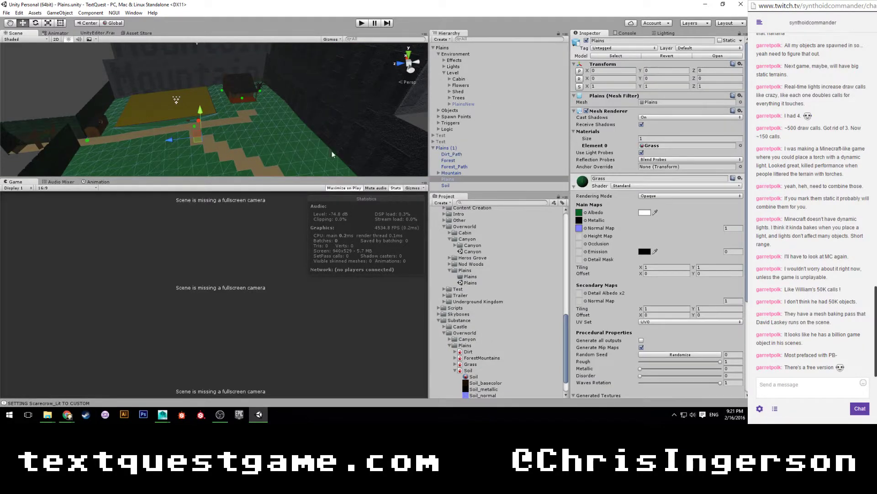
click(447, 179)
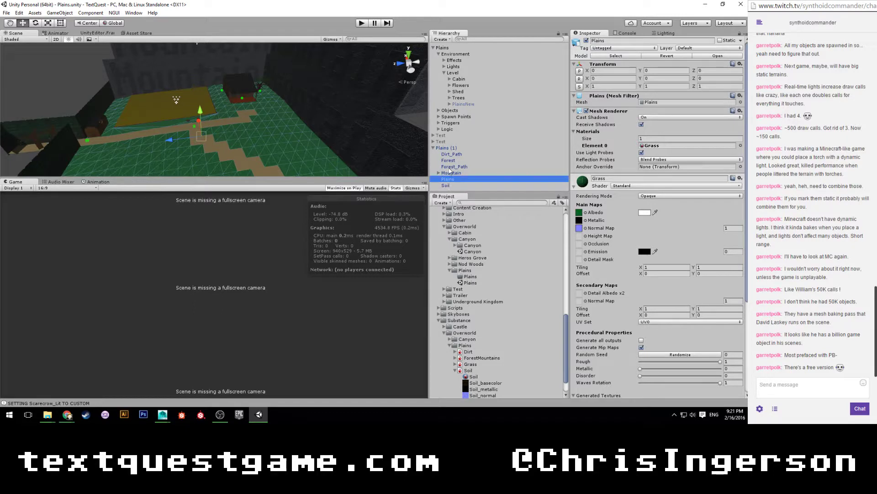
ctrl+click(453, 154)
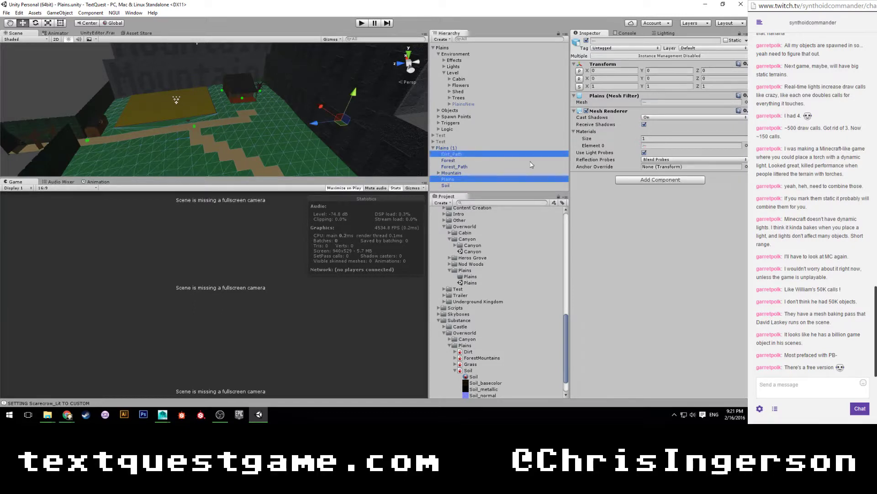
click(640, 180)
key(BackSpace)
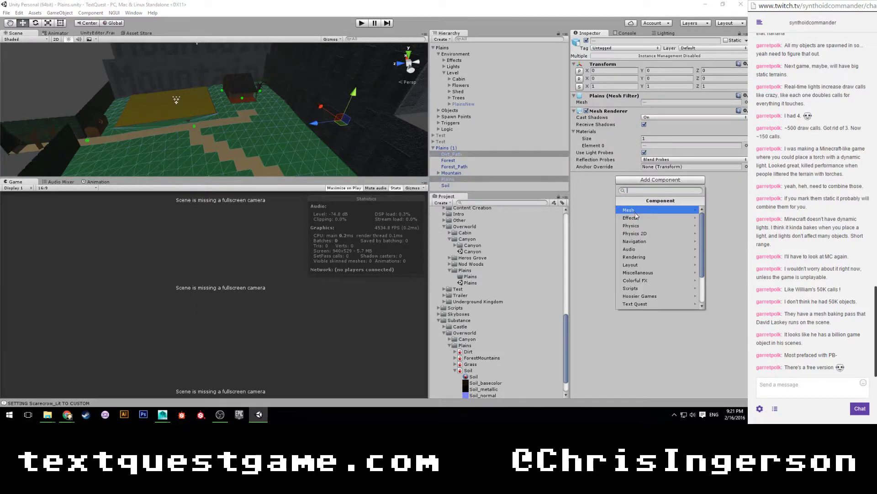
click(635, 226)
click(638, 249)
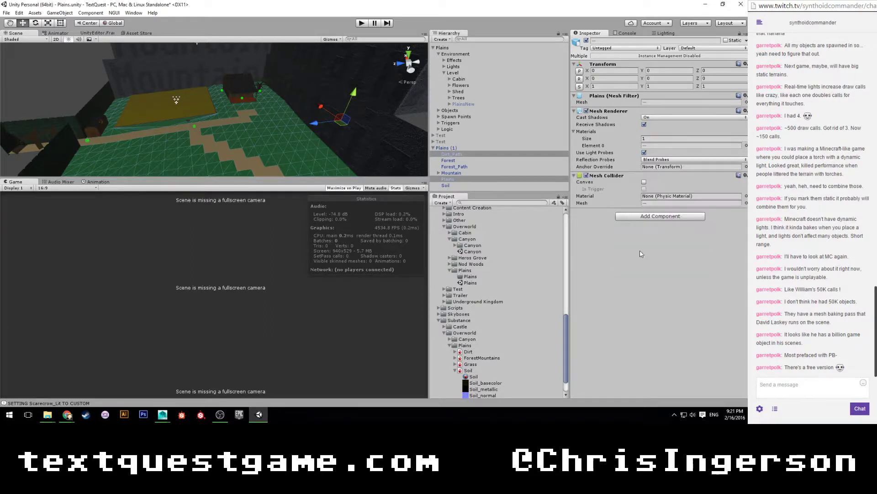
click(458, 155)
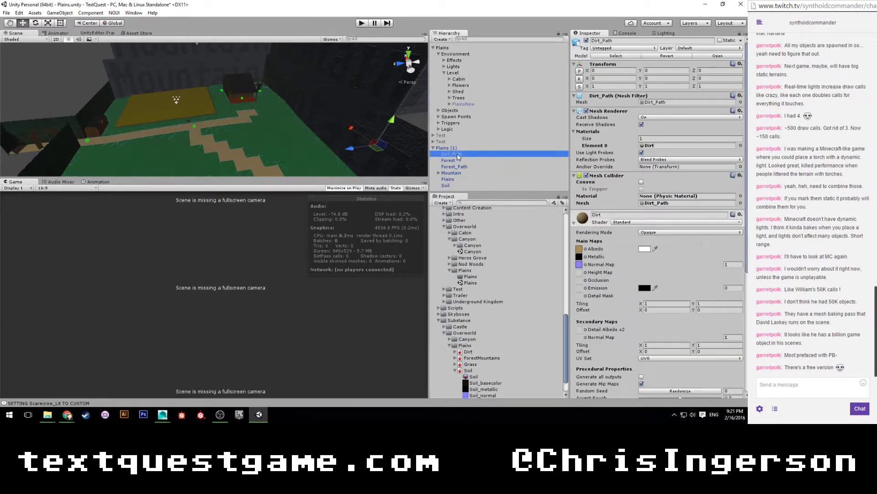
click(451, 148)
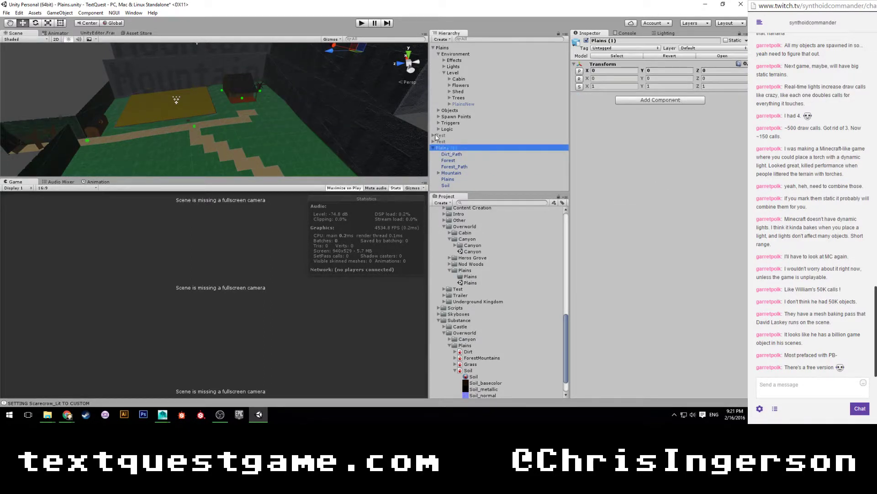
Play-test the level, walking over the dirt paths and grass and up to the edge of the wheat field.
click(361, 24)
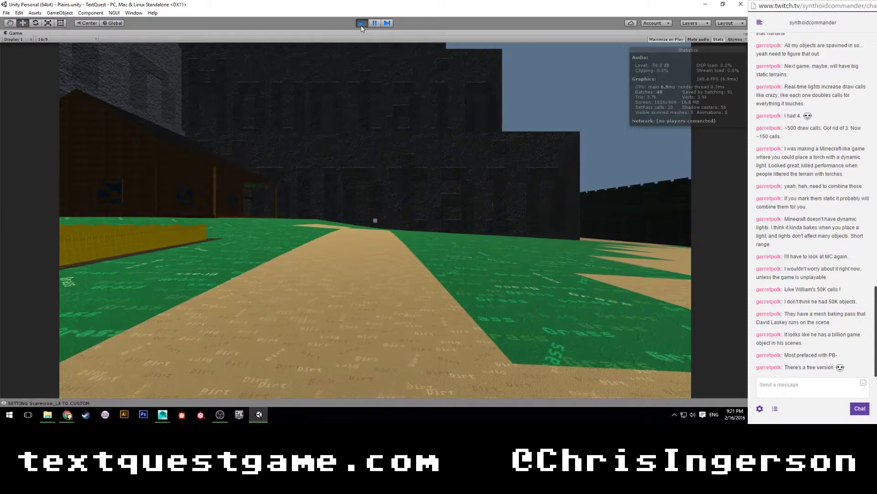
key(w)
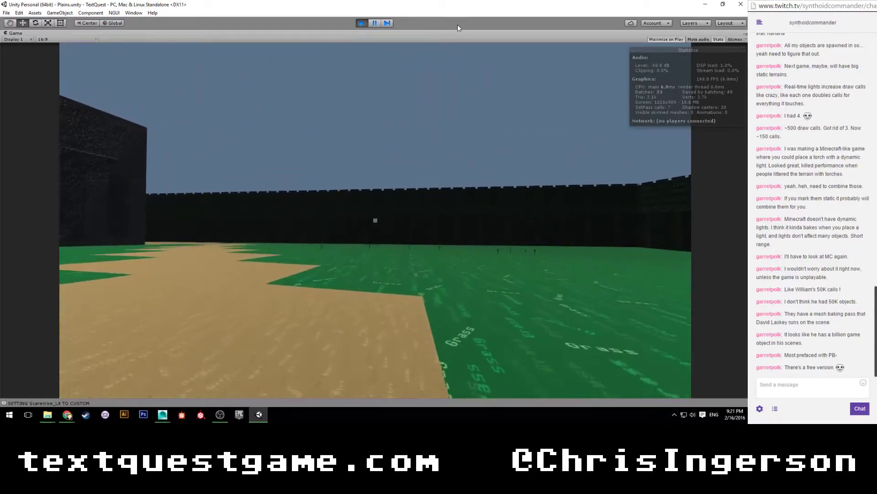
key(w)
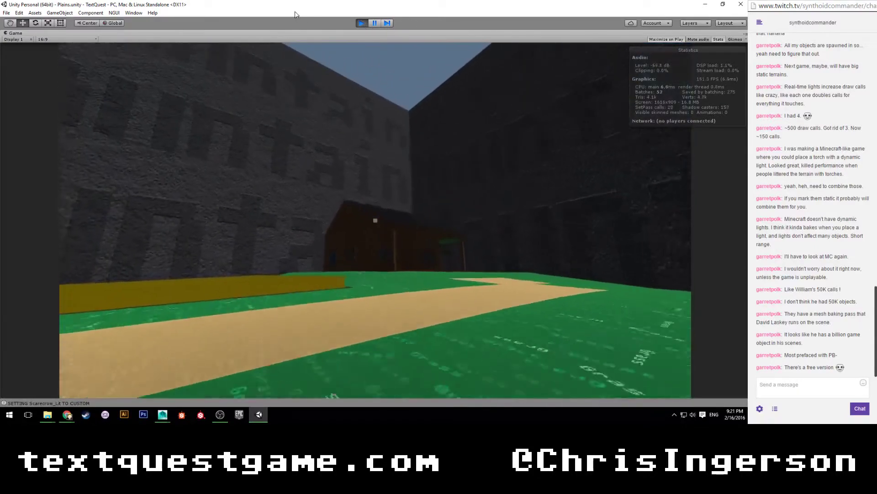
key(w)
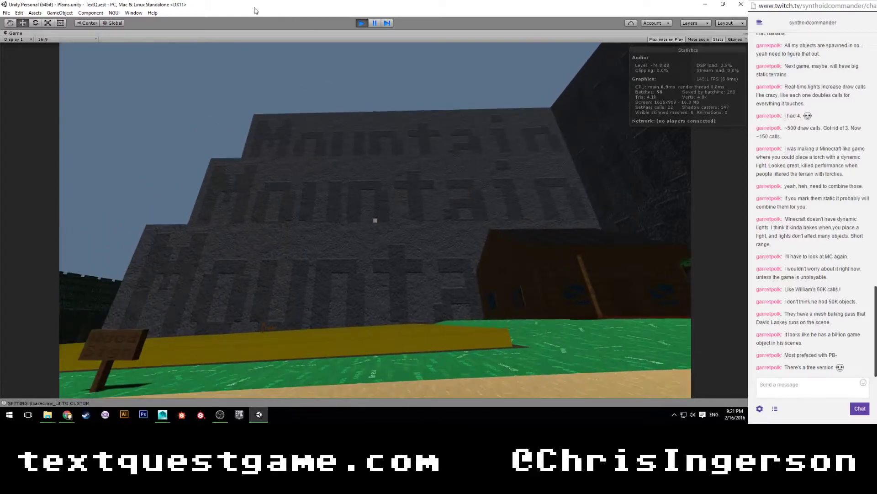
key(w)
key(d)
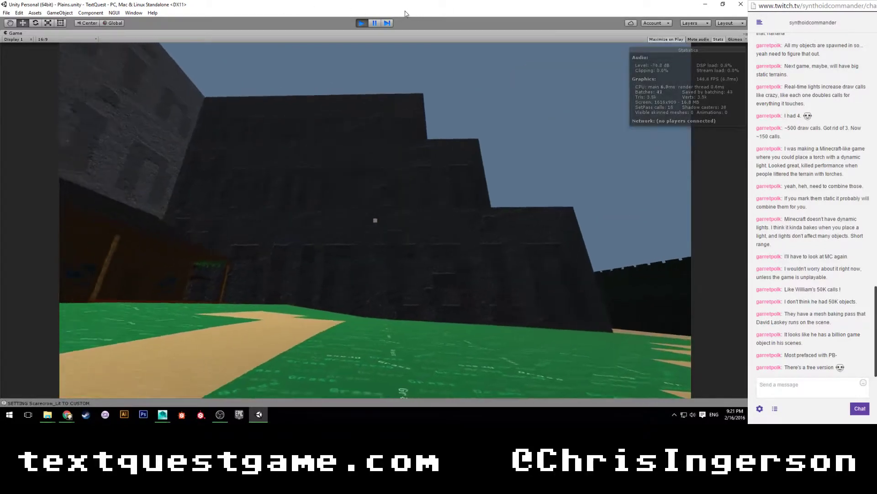
key(w)
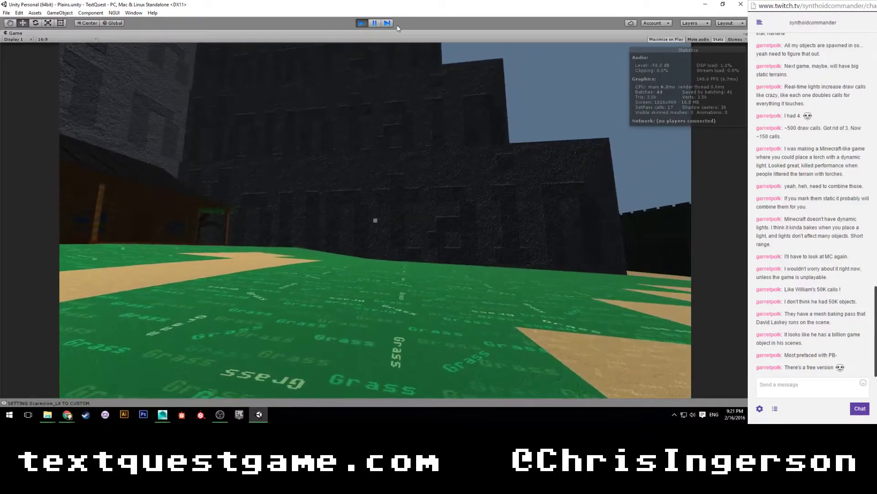
key(w)
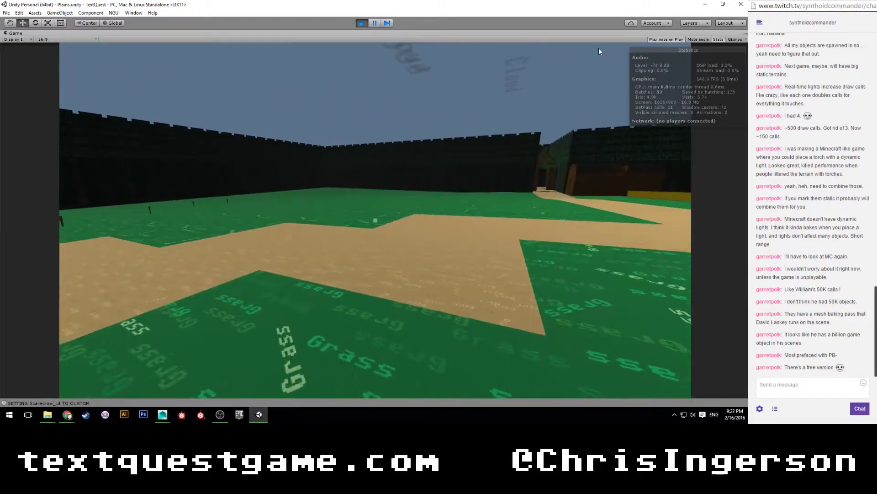
key(w)
key(w)
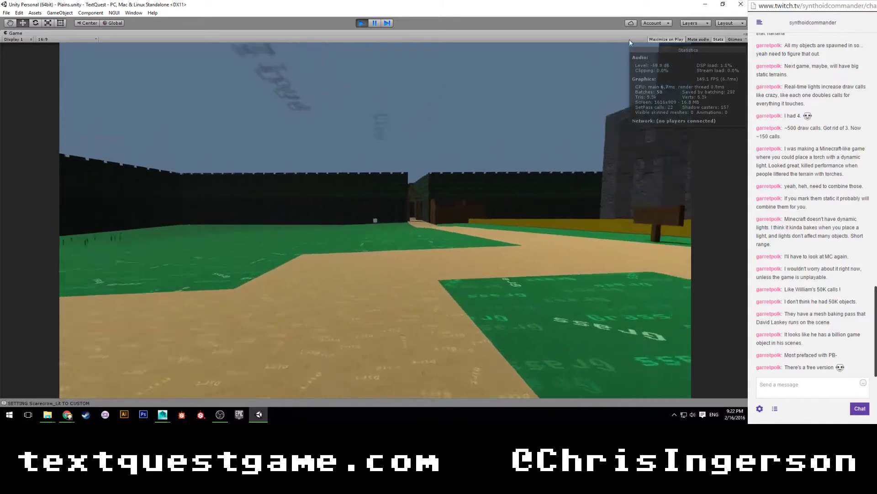
key(w)
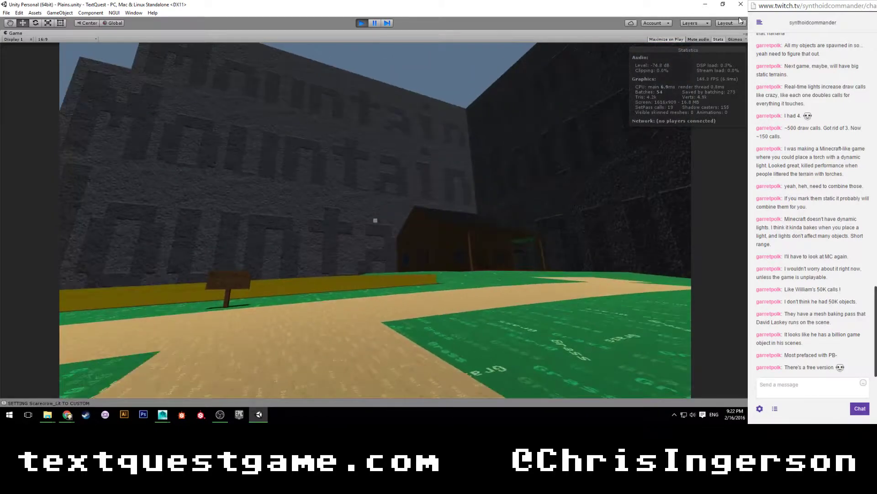
key(w)
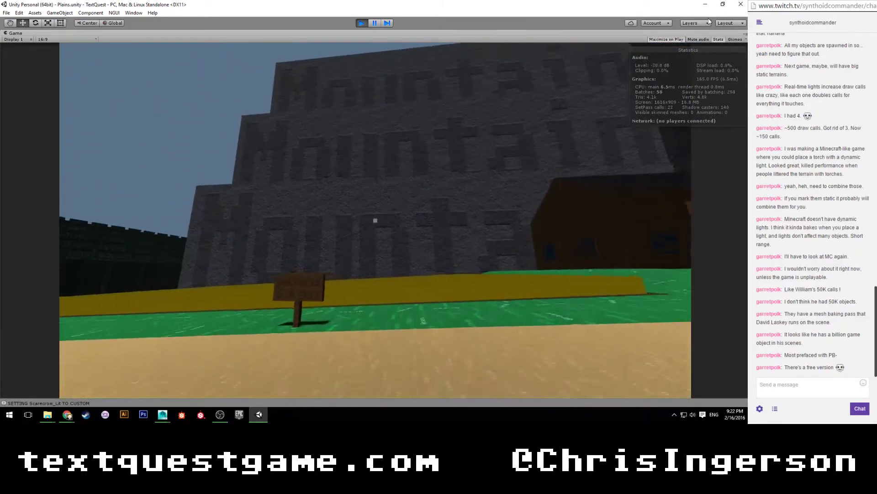
key(w)
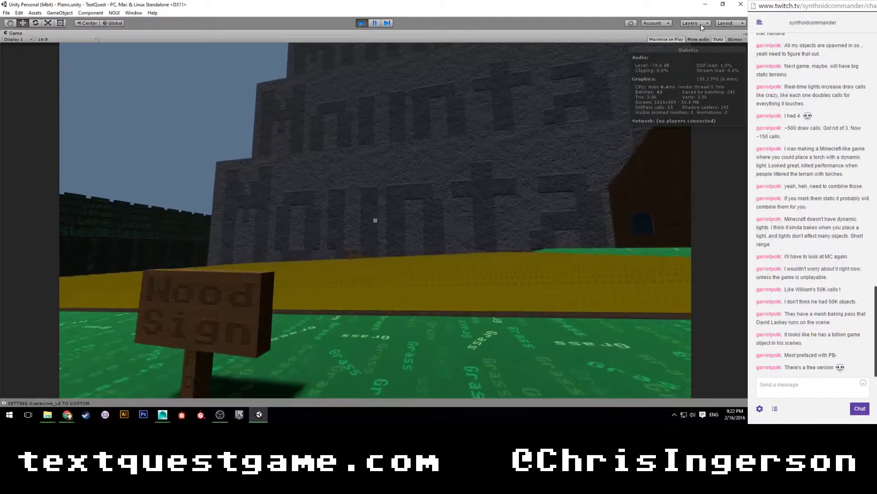
key(w)
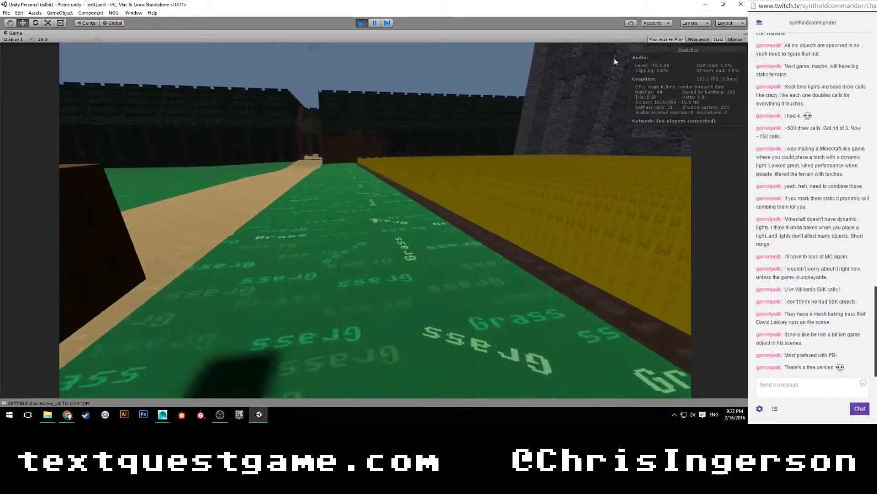
key(w)
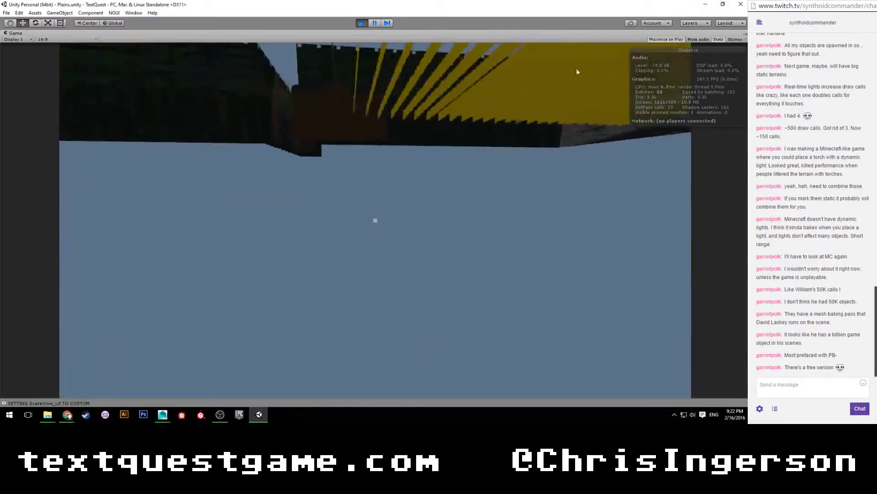
click(361, 23)
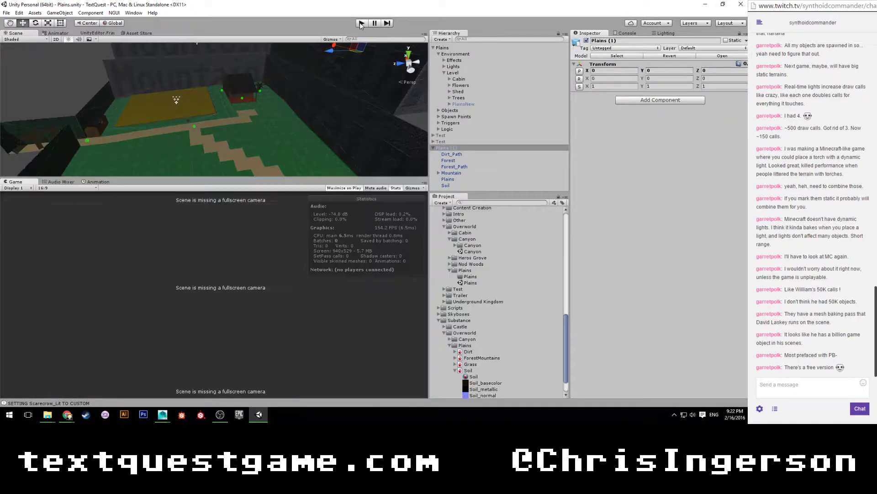
click(361, 24)
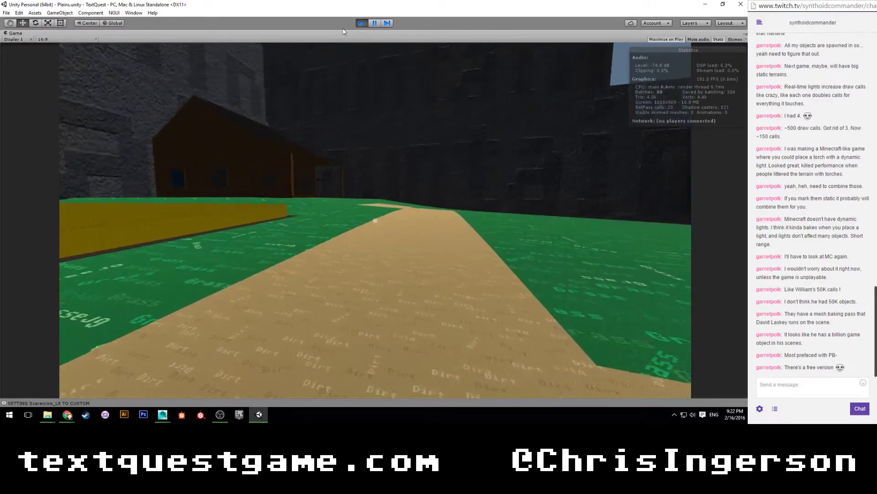
click(360, 24)
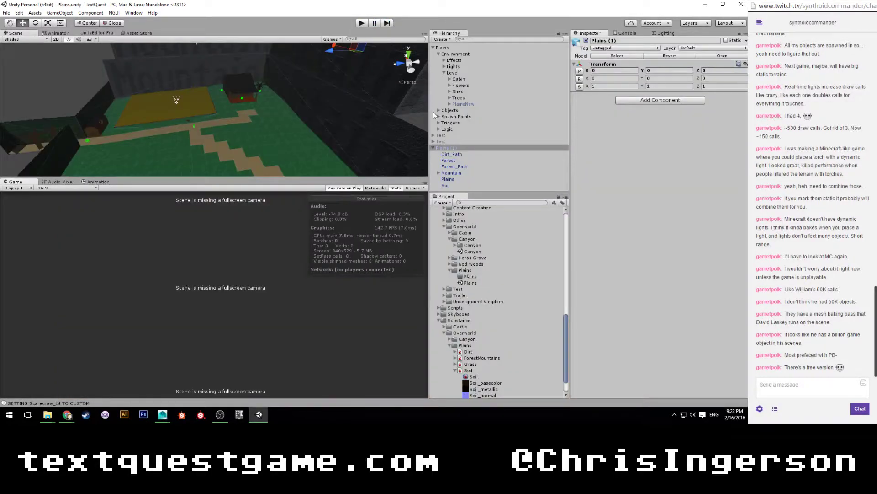
Add a Mesh Collider to the Soil mesh of the Plains (1) level.
click(446, 186)
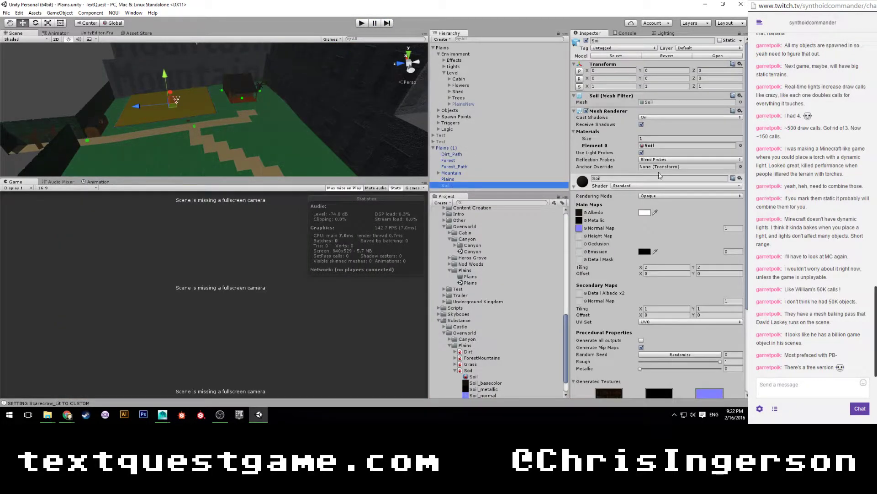
scroll(634, 239, down, 3)
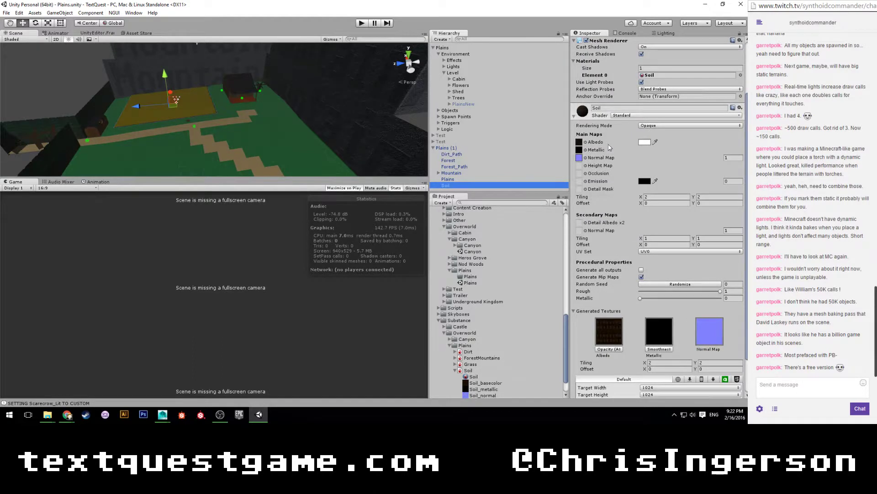
scroll(609, 147, down, 2)
click(638, 392)
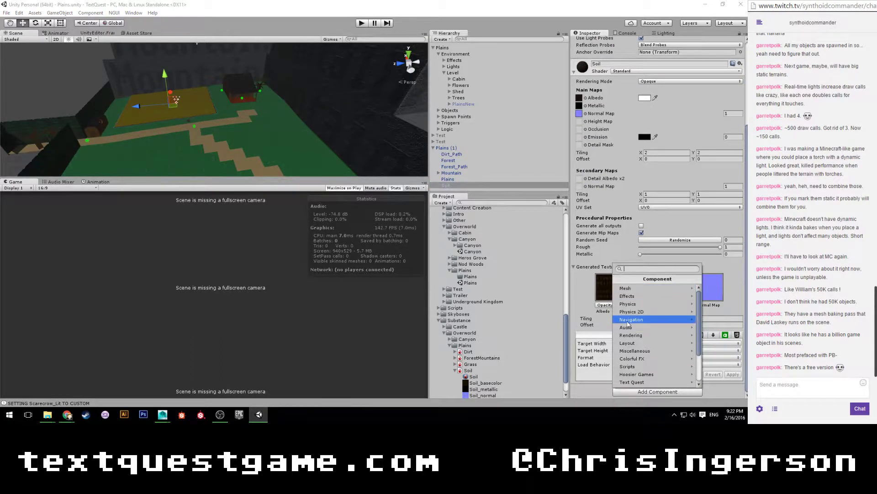
click(632, 303)
click(635, 327)
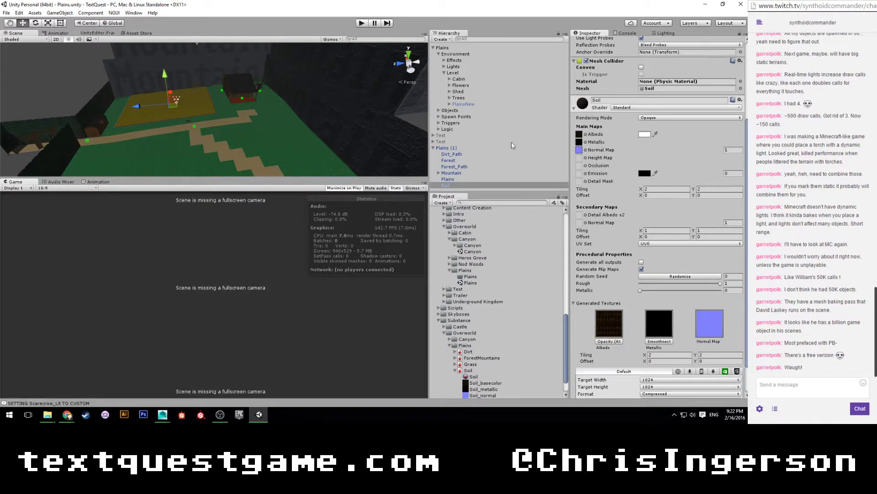
Open the Soil substance from its generated albedo texture in Substance Player, inspect the 3D preview up close and close it.
double_click(608, 326)
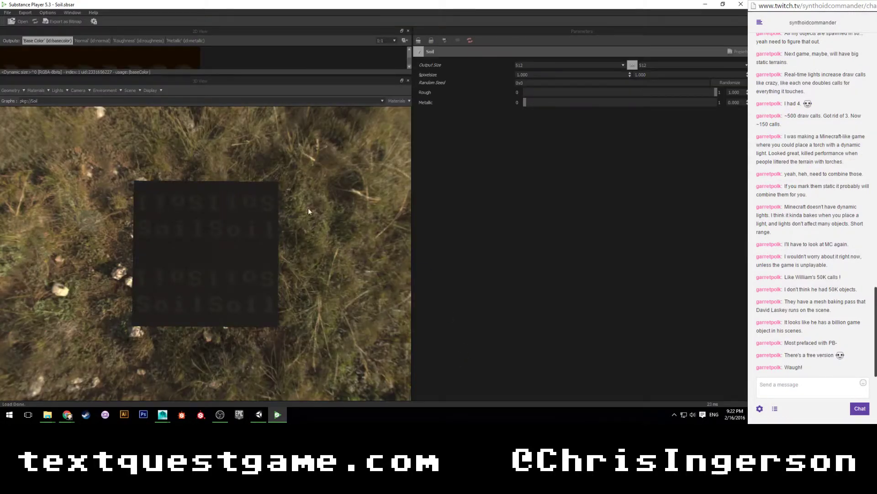
drag(182, 265, 316, 187)
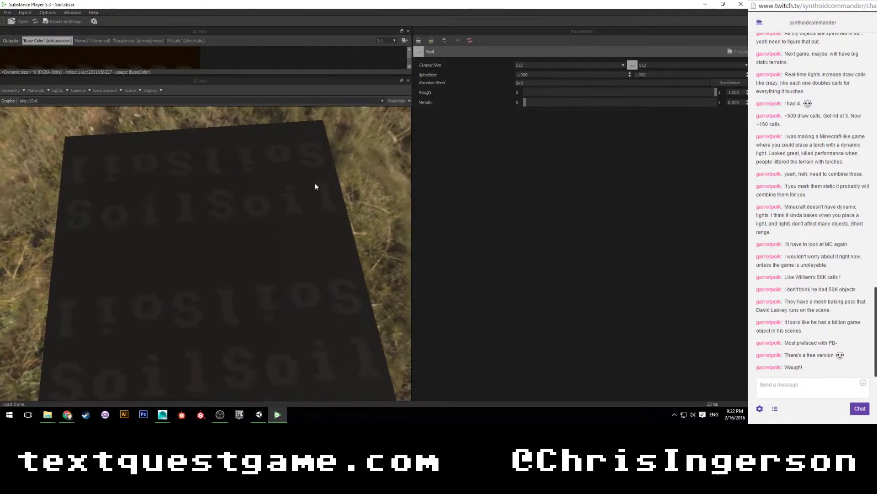
click(738, 5)
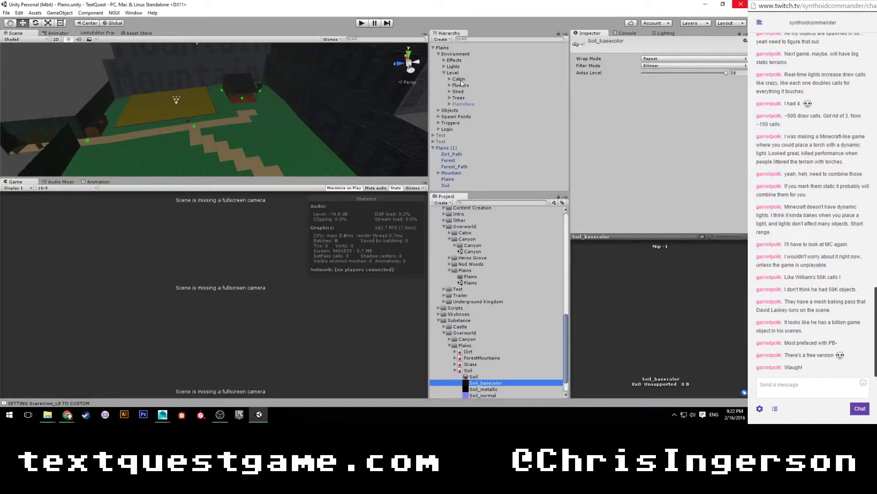
Play-test the level, walking across the grass and down the dirt path between the mountain and forest walls, and stop the game.
click(365, 24)
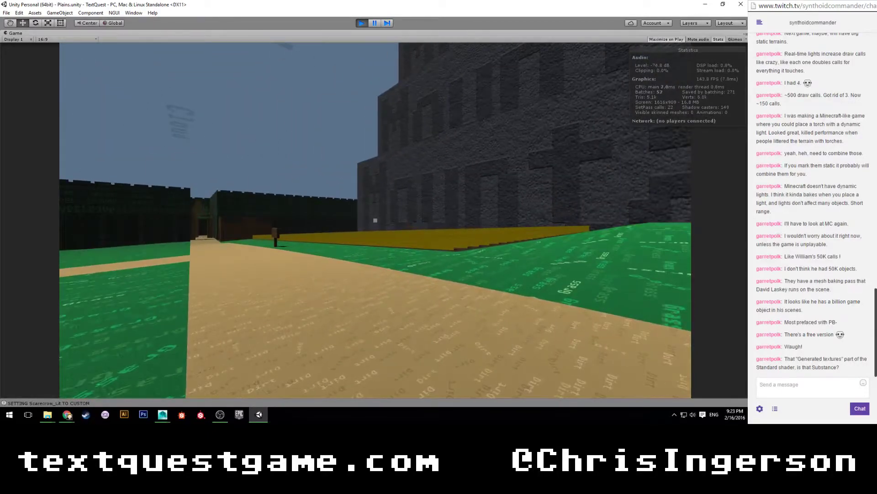
key(a)
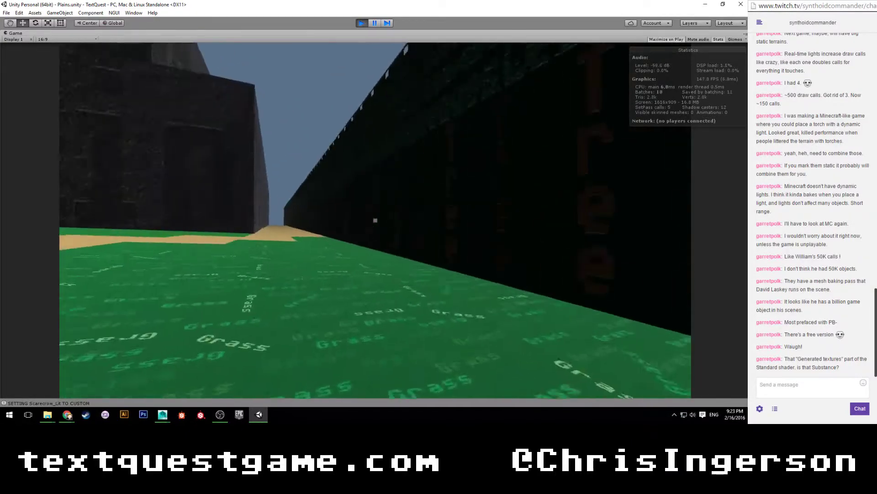
key(w)
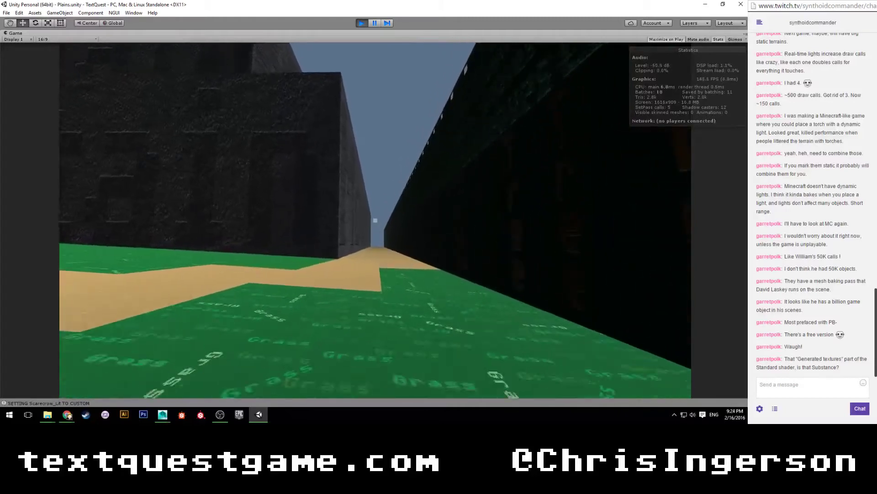
key(w)
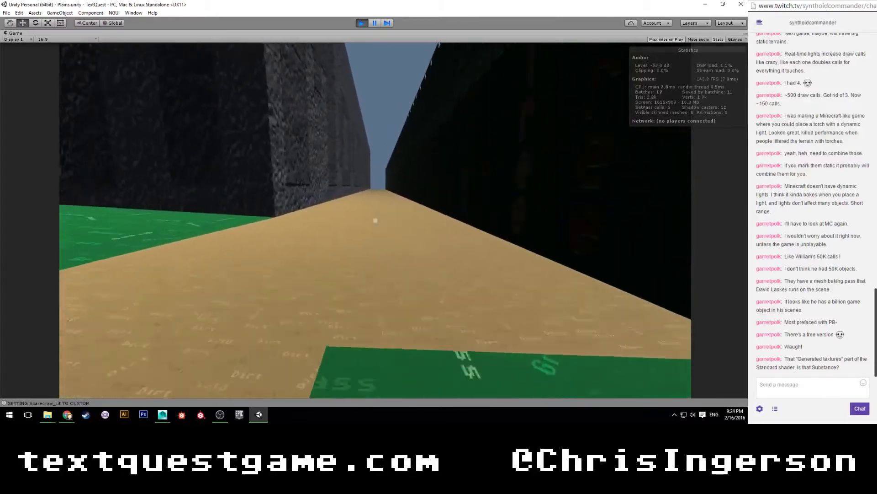
key(w)
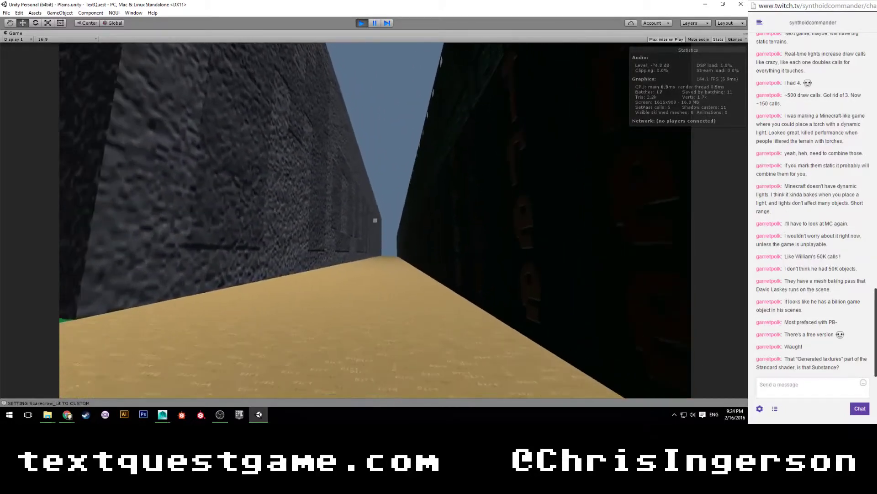
key(w)
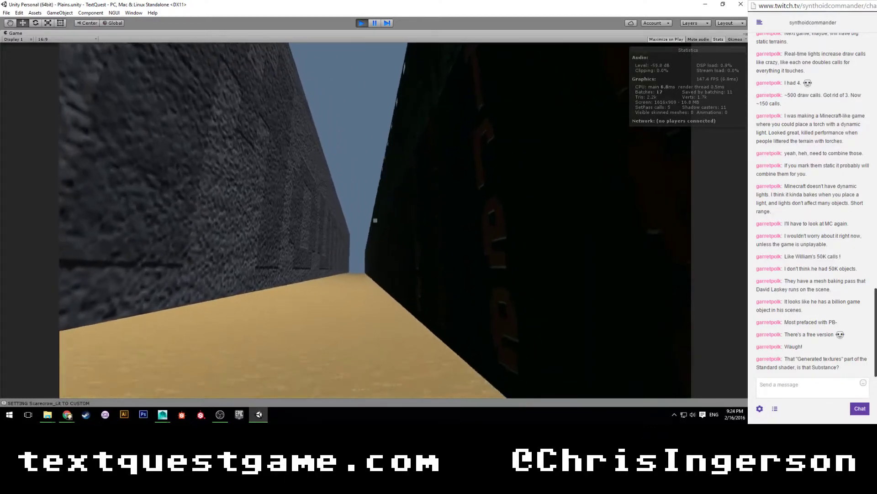
key(w)
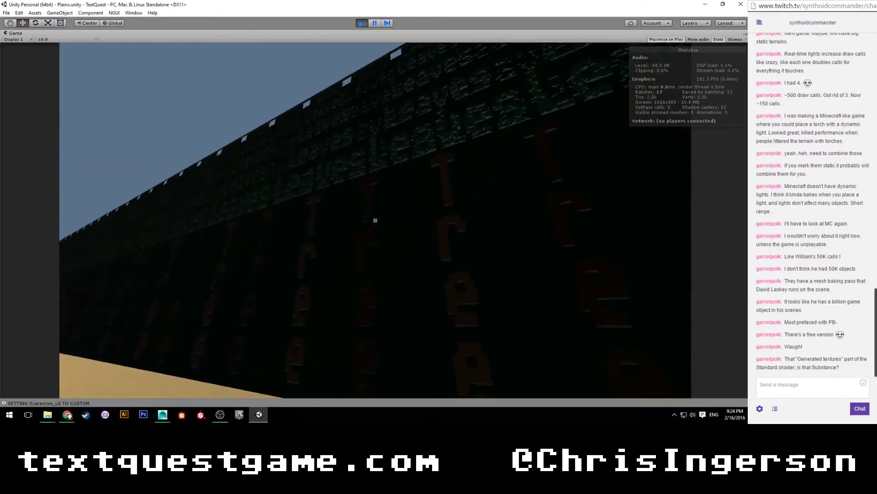
key(w)
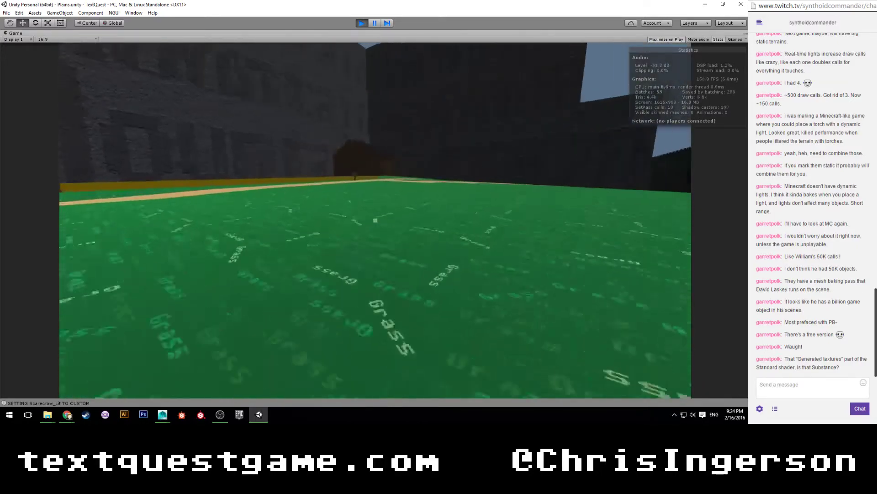
key(ctrl+p)
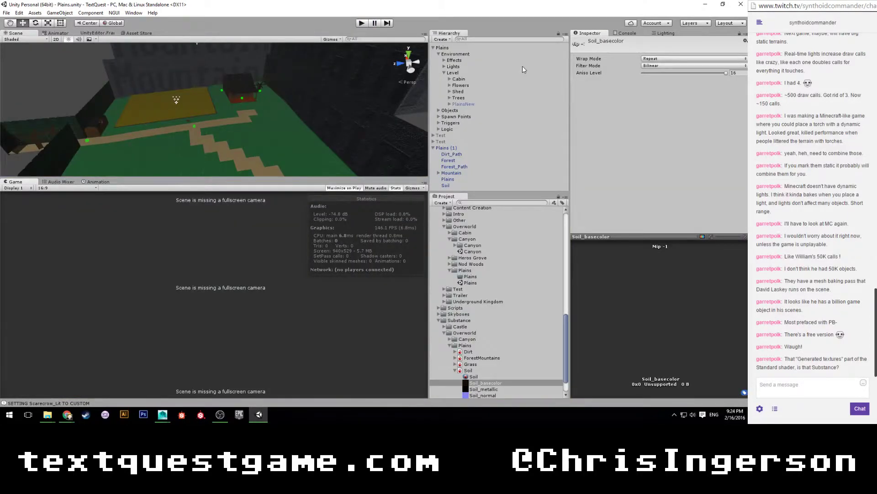
Review the texture settings of the Soil substance's metallic and base color maps.
scroll(520, 303, down, 2)
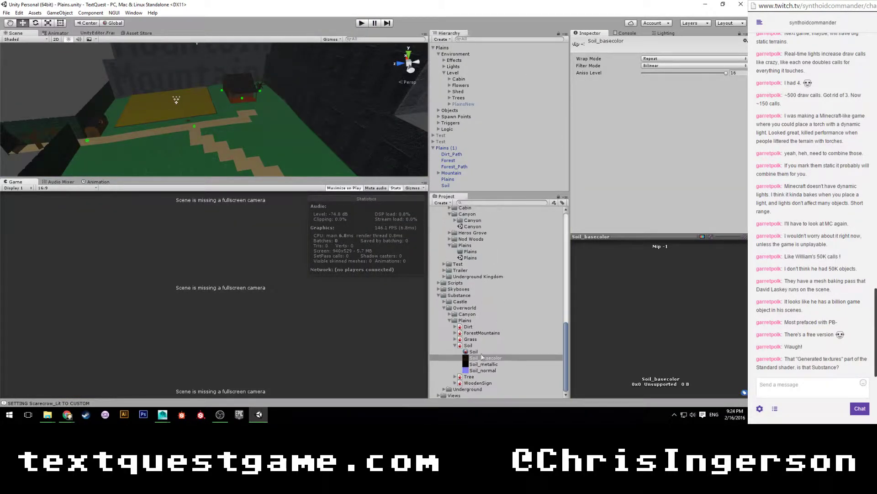
click(483, 369)
click(488, 364)
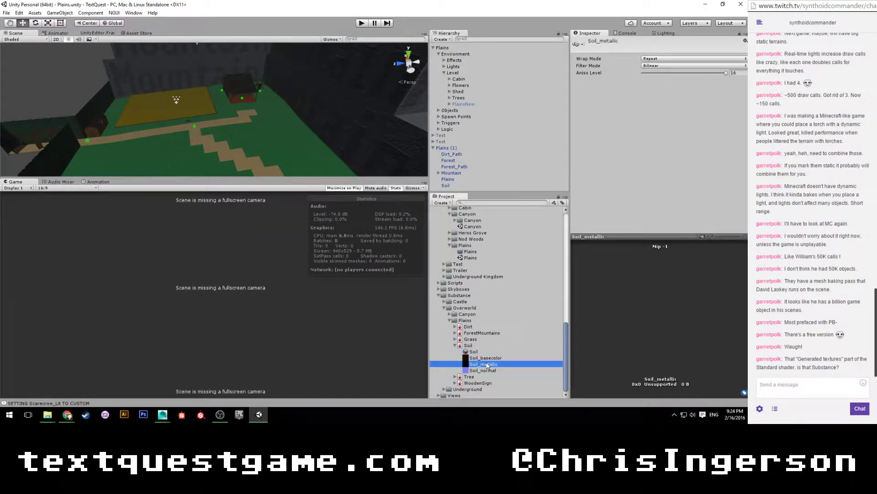
click(485, 358)
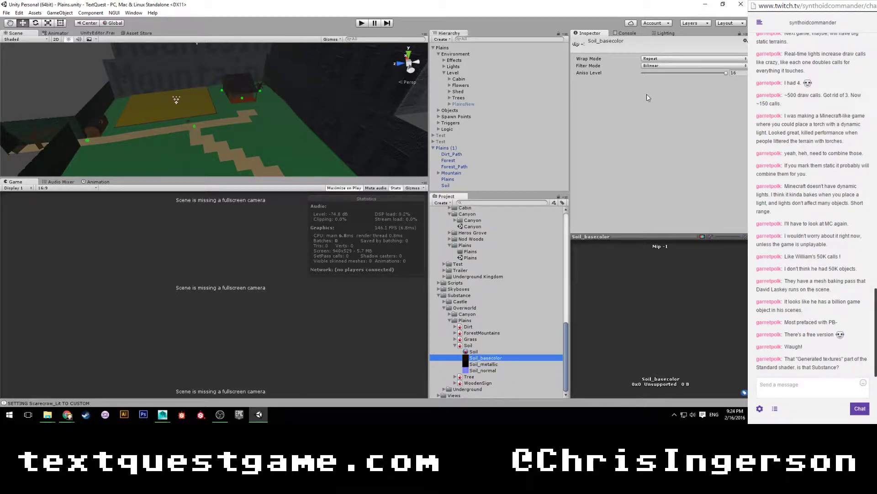
click(455, 346)
Set the Aniso Level of the Grass_basecolor texture to 16.
click(455, 364)
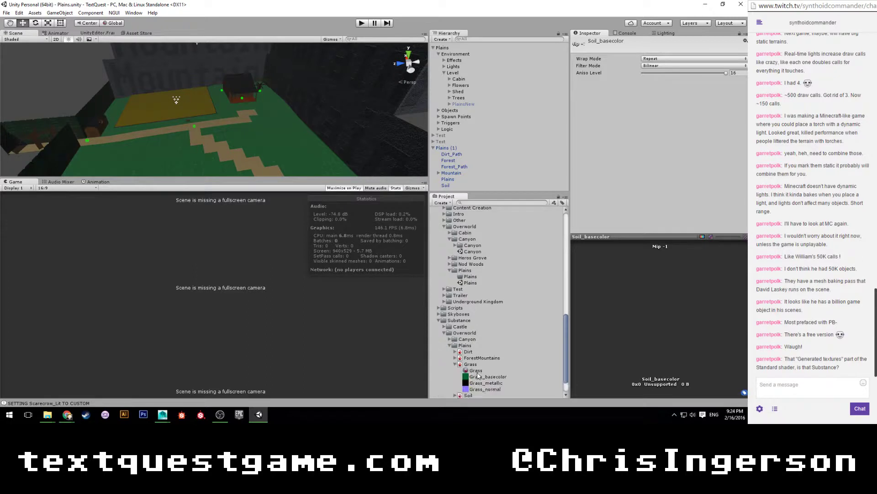
click(478, 371)
click(479, 377)
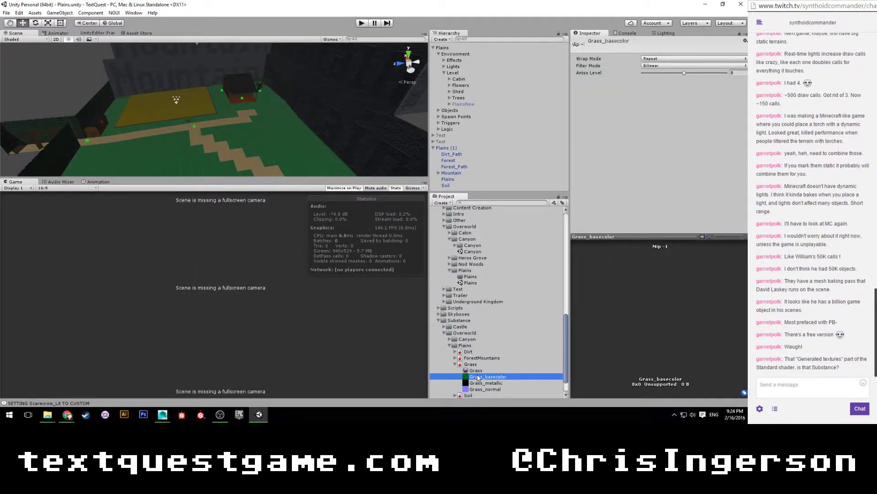
click(736, 72)
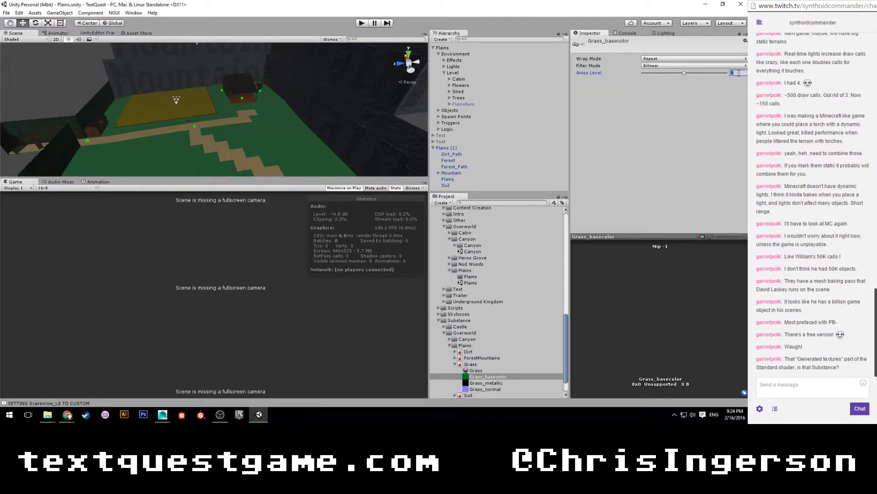
click(482, 366)
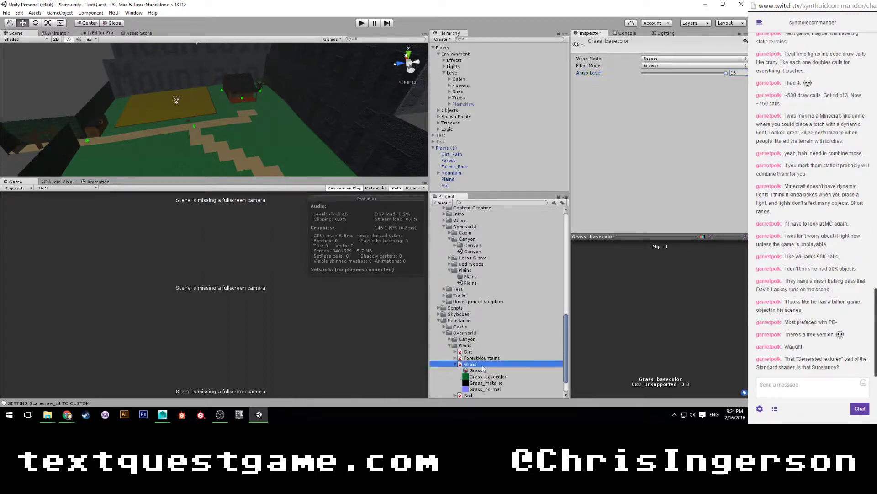
click(485, 376)
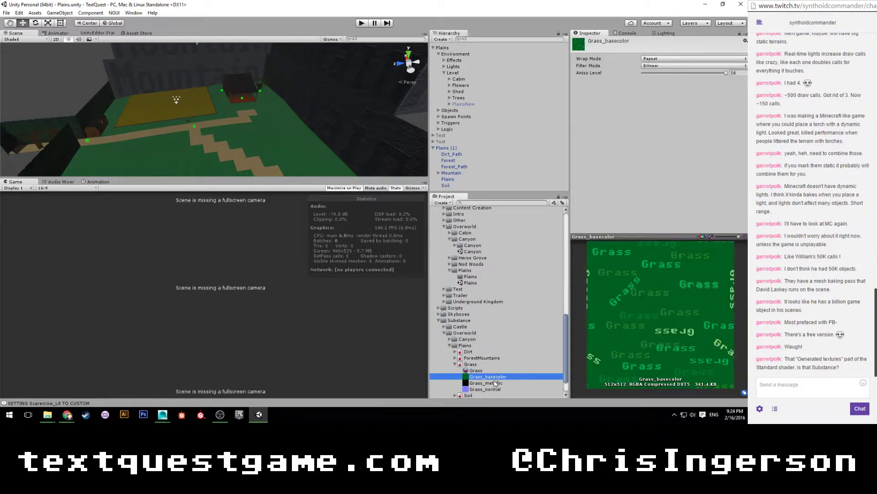
Compare the settings and previews of the Grass substance's metallic, normal and base color textures.
click(495, 382)
click(494, 388)
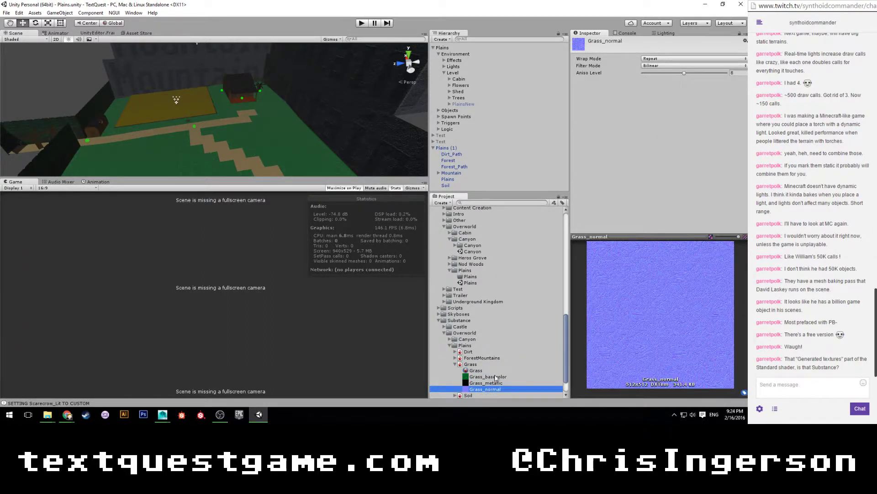
click(495, 376)
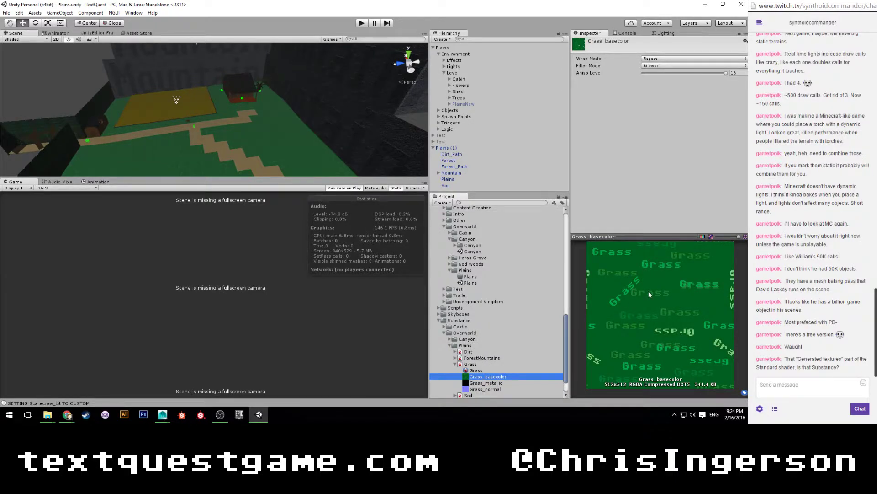
Reveal the Grass substance file in File Explorer and bring up the Overworld Plains folder of source textures beside it.
click(474, 364)
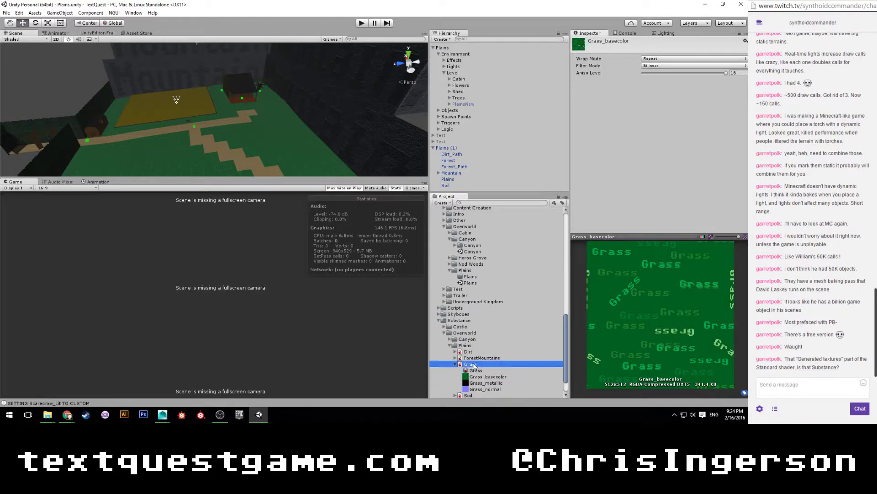
right_click(474, 366)
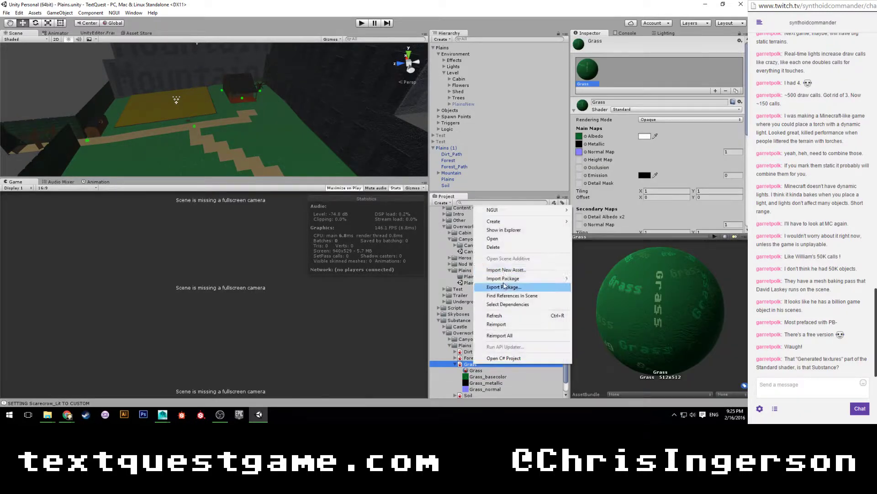
click(504, 230)
mouse_move(48, 414)
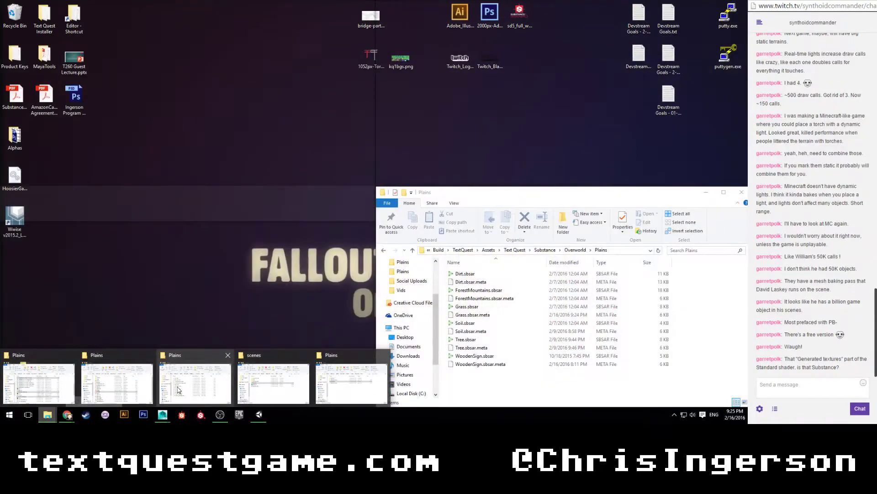
click(195, 384)
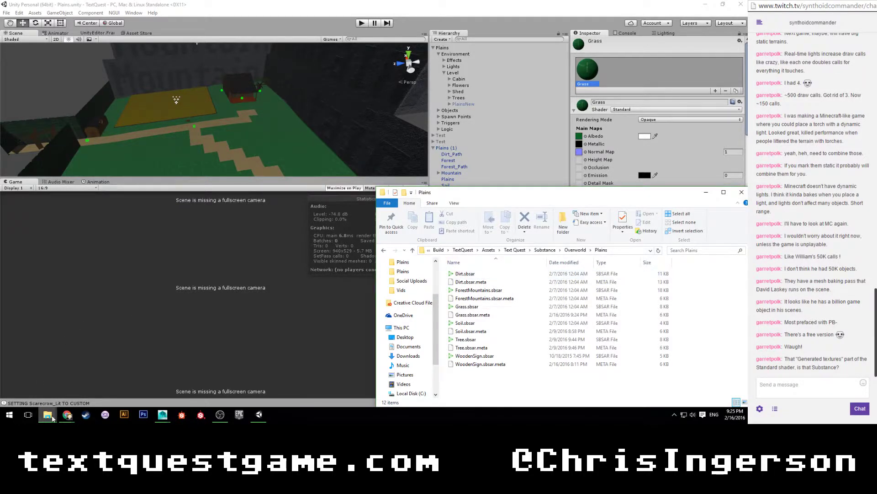
mouse_move(48, 415)
click(58, 378)
scroll(102, 145, up, 4)
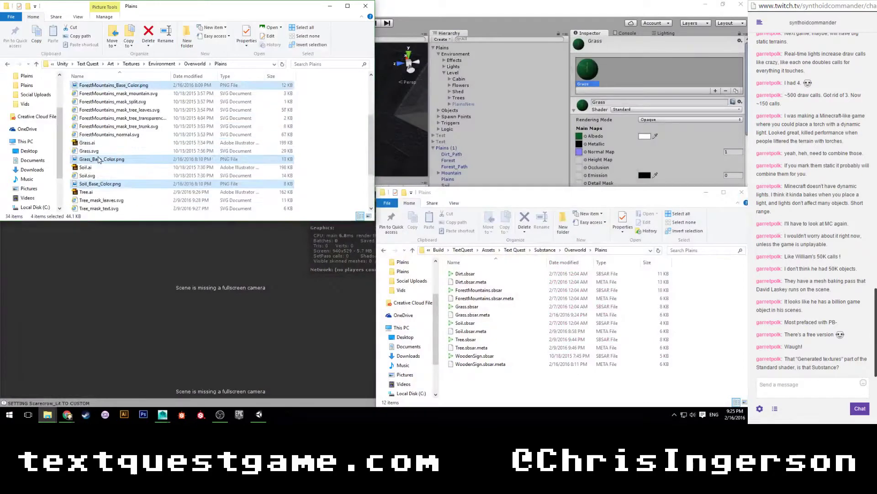
Compare the file sizes of the Dirt SVG masks and Dirt_Base_Color.png with the Dirt.sbsar substance.
click(246, 97)
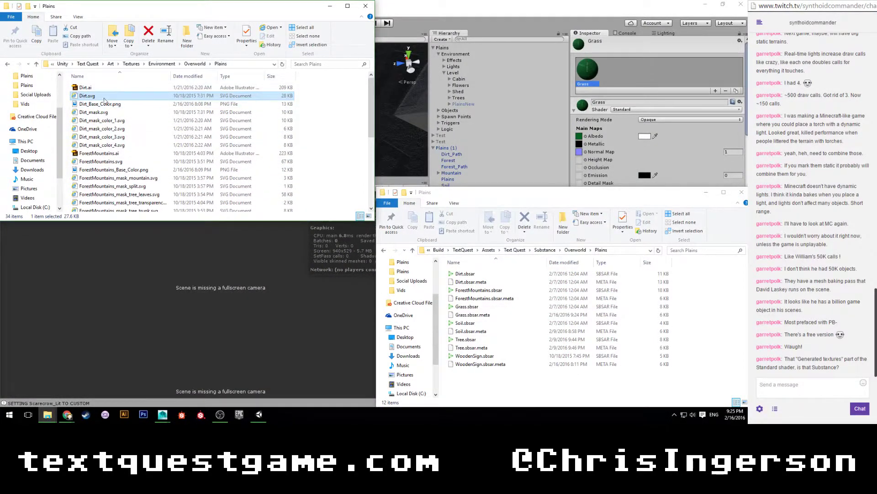
click(99, 122)
click(109, 113)
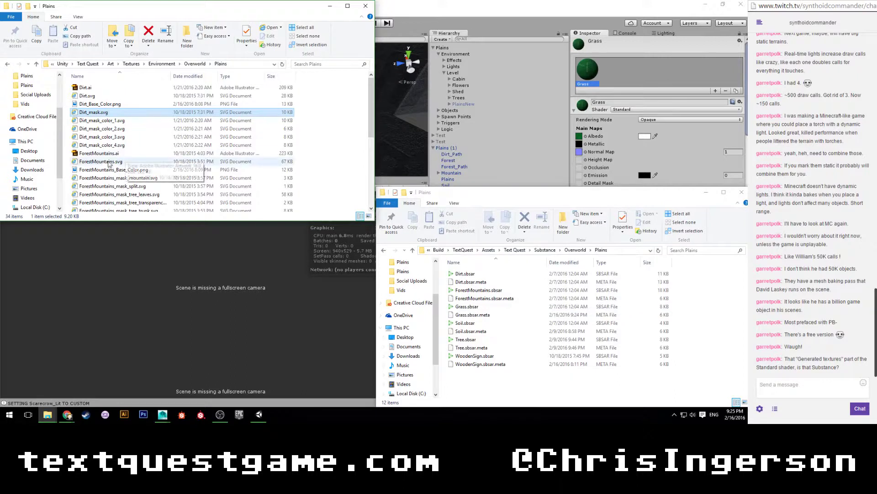
click(125, 106)
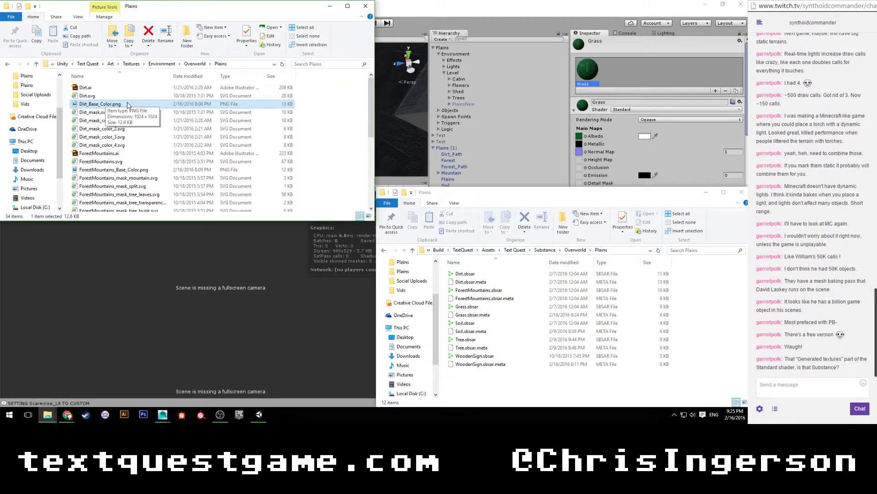
click(581, 274)
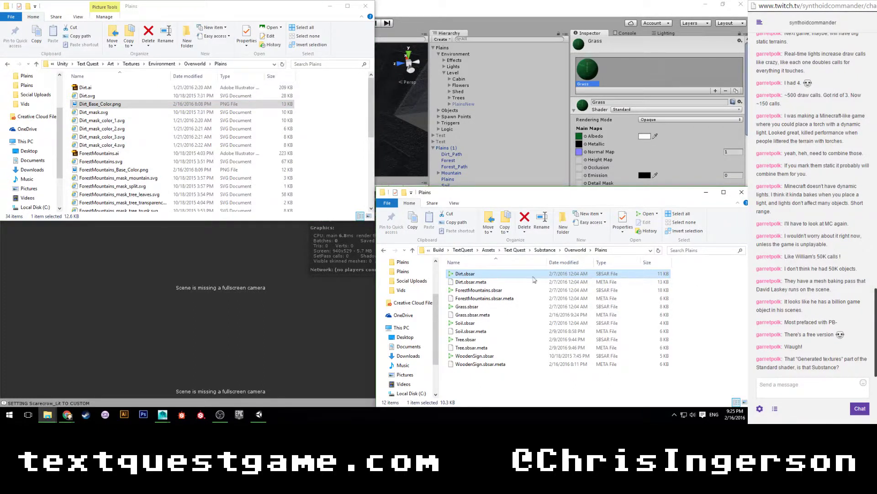
Switch back to Unity and examine the grass and dirt path textures up close in the scene.
click(318, 316)
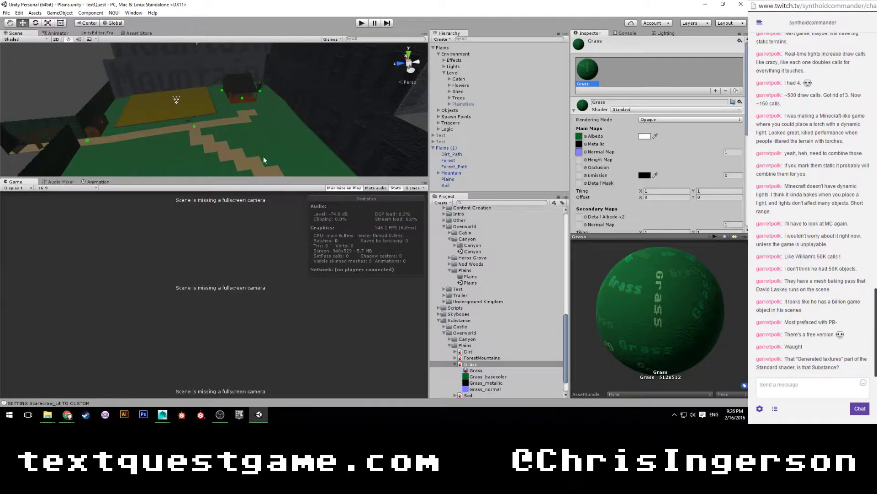
scroll(265, 157, up, 5)
right_drag(177, 139, 218, 139)
middle_drag(218, 136, 230, 118)
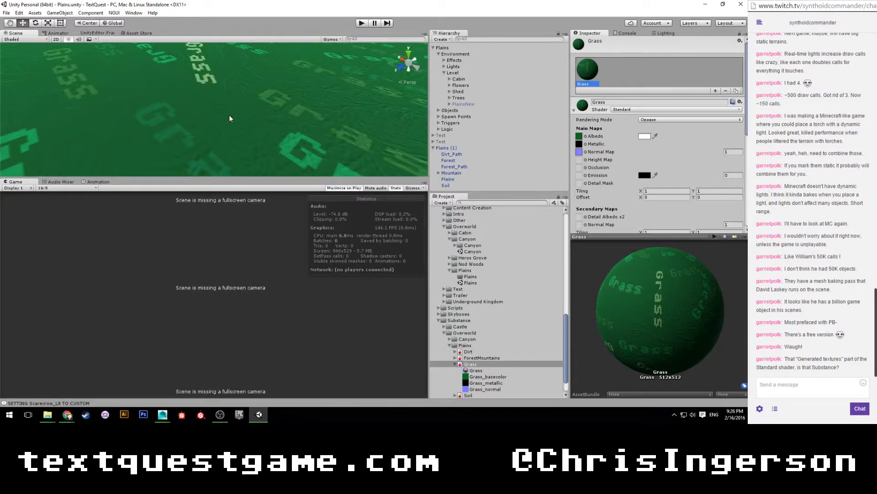
scroll(229, 117, down, 4)
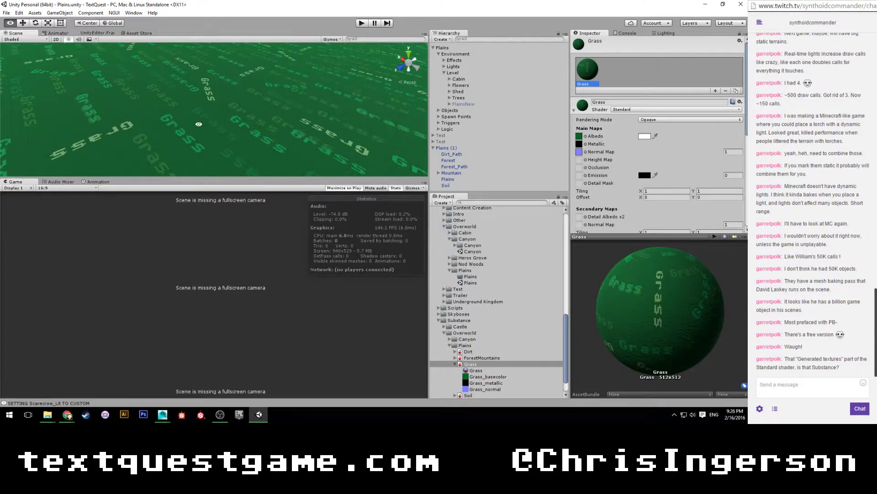
middle_drag(213, 120, 207, 136)
right_drag(207, 136, 224, 124)
middle_drag(223, 124, 167, 132)
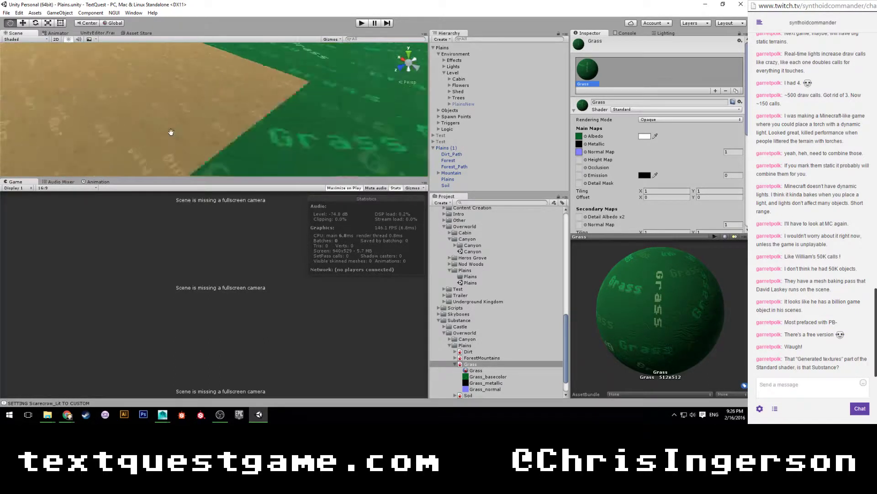
right_drag(166, 133, 226, 120)
middle_drag(226, 119, 224, 104)
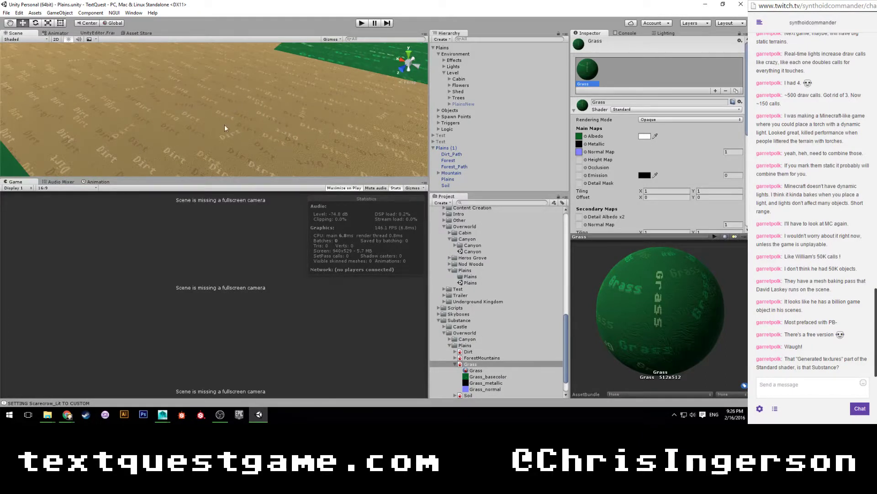
Select the Dirt_Path mesh and locate its Dirt material's albedo texture among the project assets.
click(209, 136)
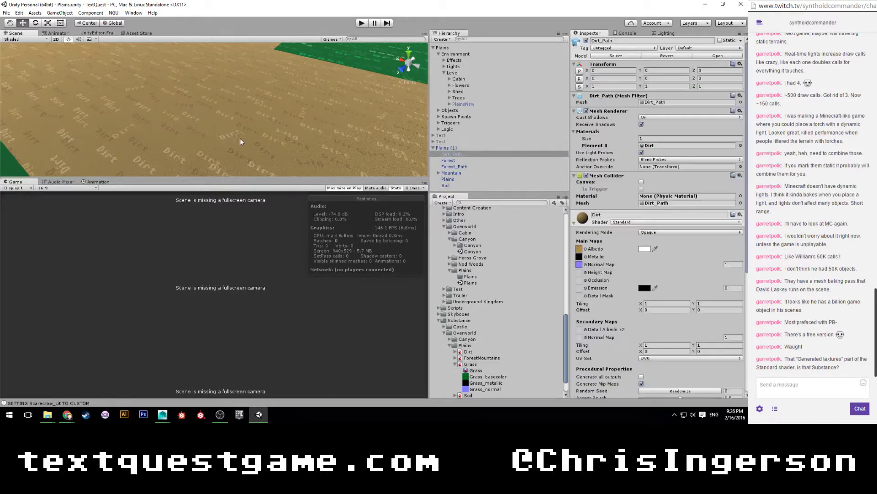
scroll(600, 231, down, 2)
click(578, 225)
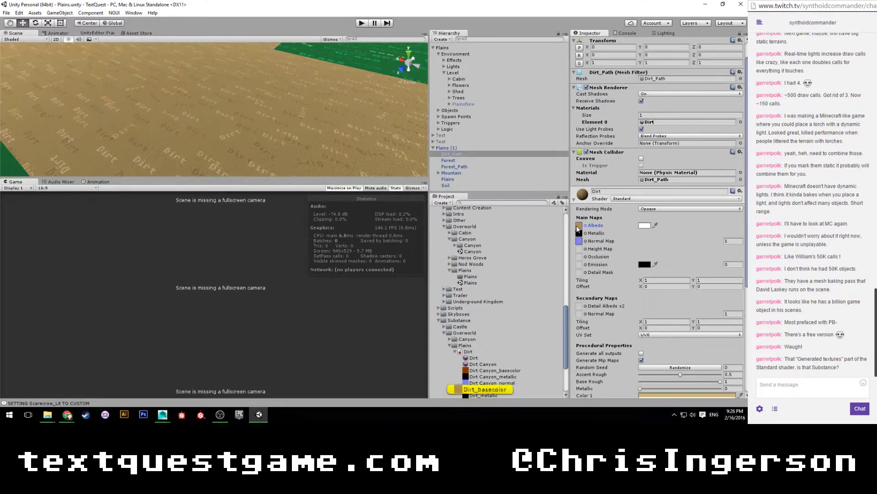
Preview the Dirt_basecolor texture and the Dirt Canyon base color, normal and metallic textures, checking their resolution and compression.
click(484, 342)
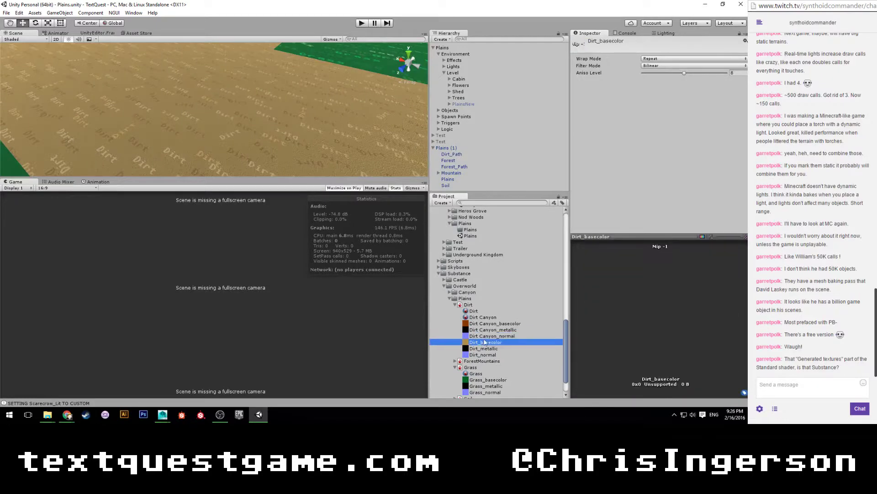
click(494, 336)
click(493, 330)
click(491, 325)
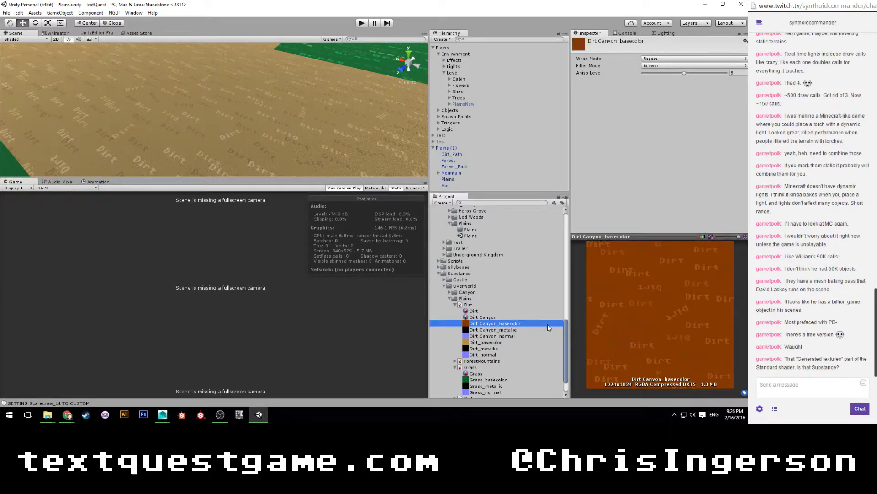
click(507, 336)
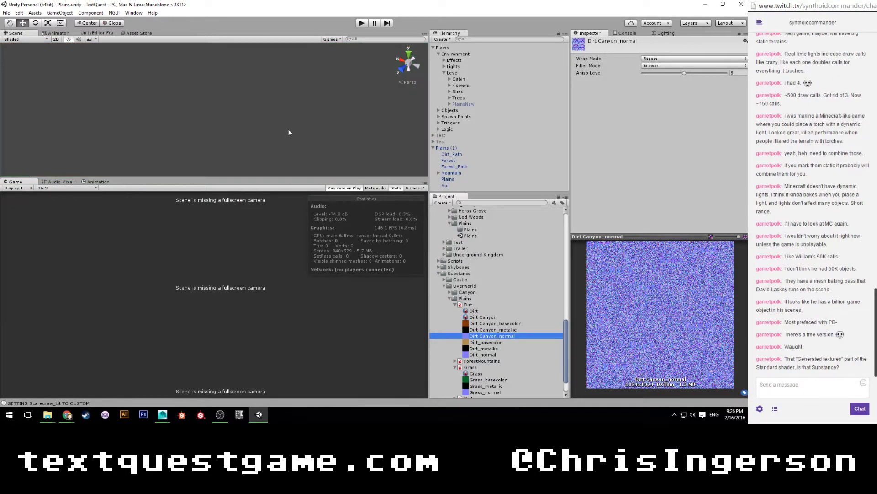
click(488, 329)
click(703, 242)
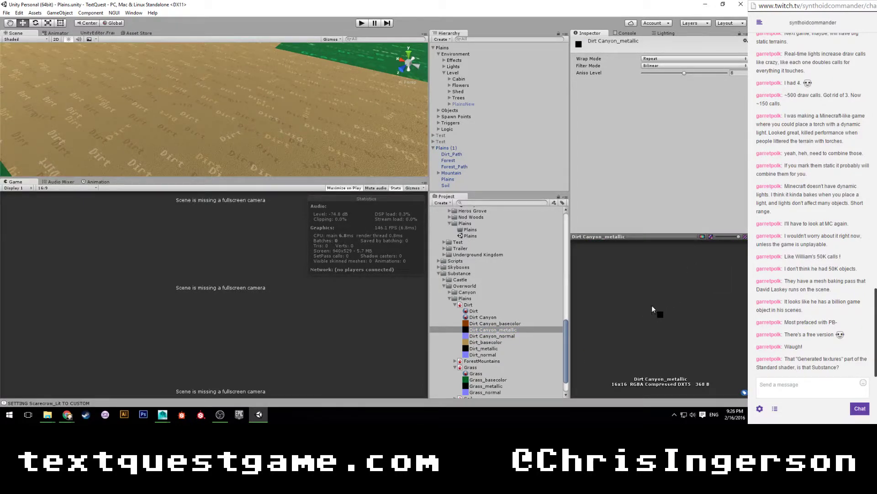
click(702, 236)
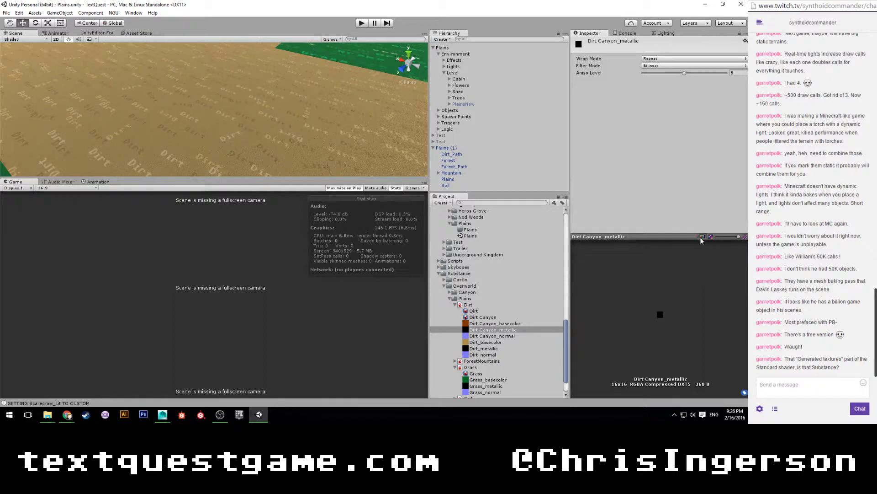
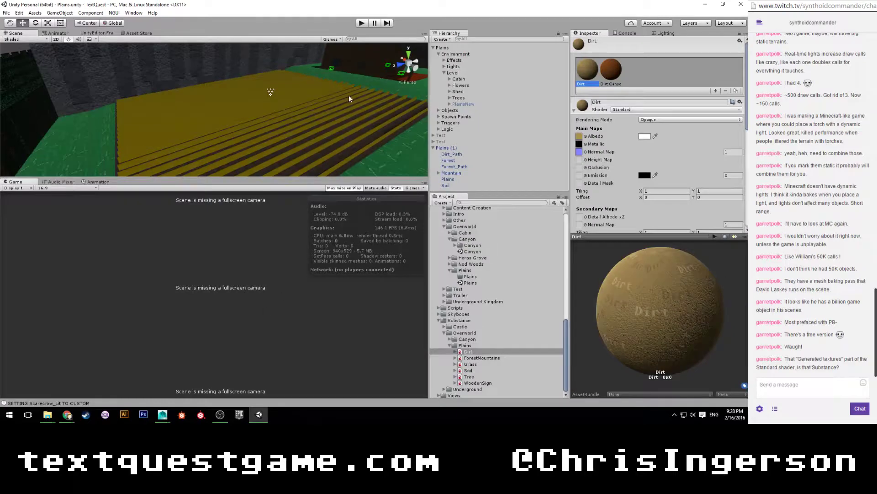
Play-test the Plains scene and walk the dirt path to the gap between the mountain and the forest wall.
click(362, 23)
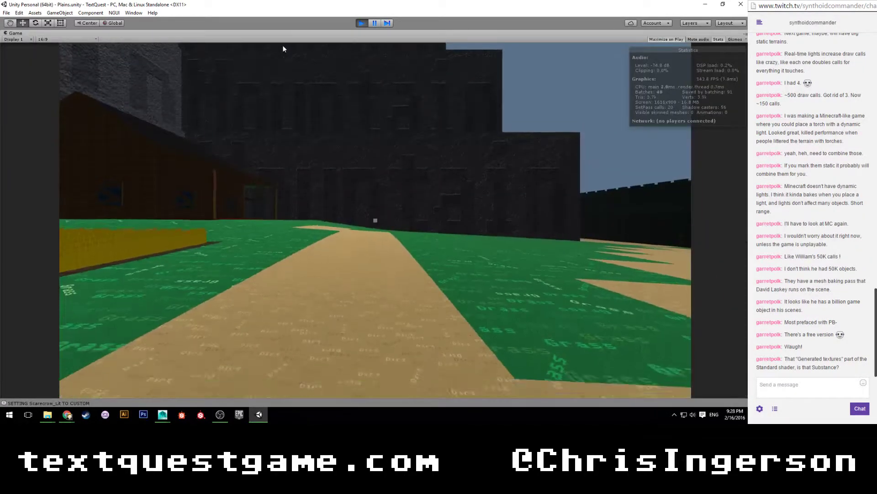
key(w)
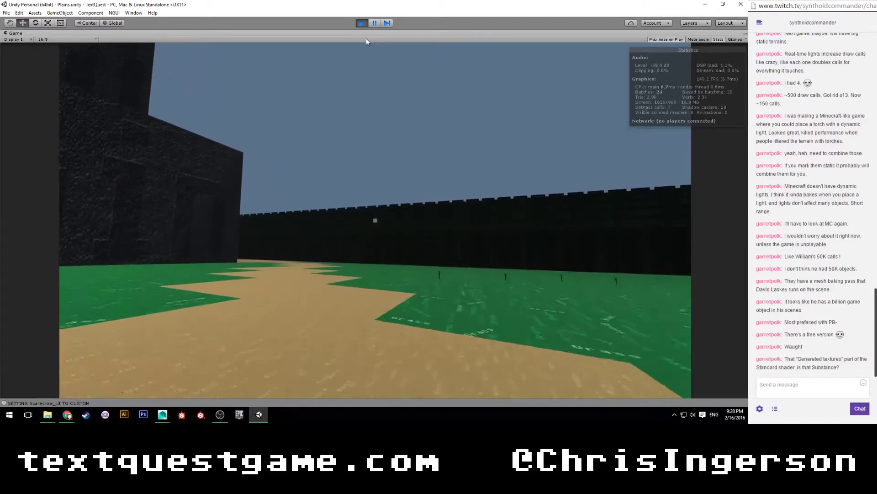
key(w)
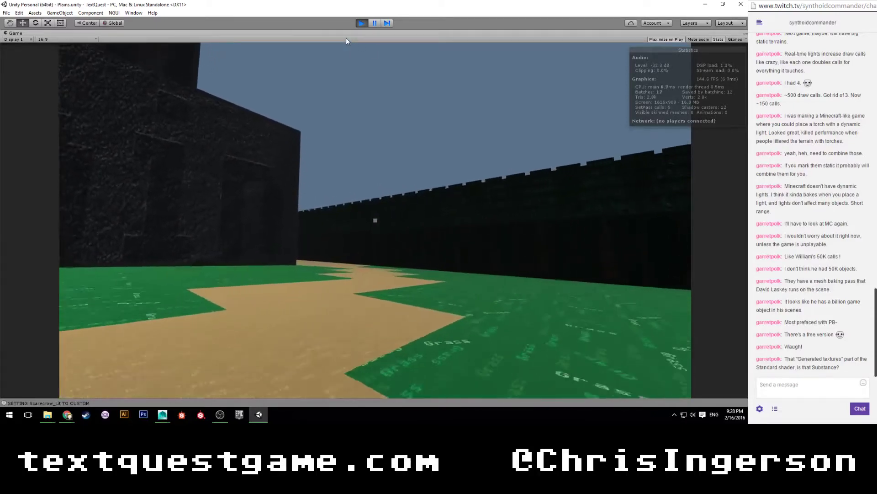
key(w)
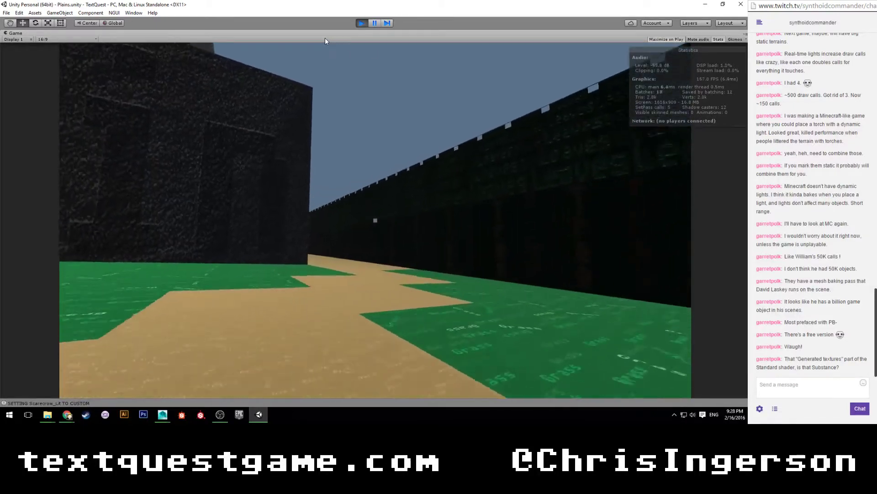
key(w)
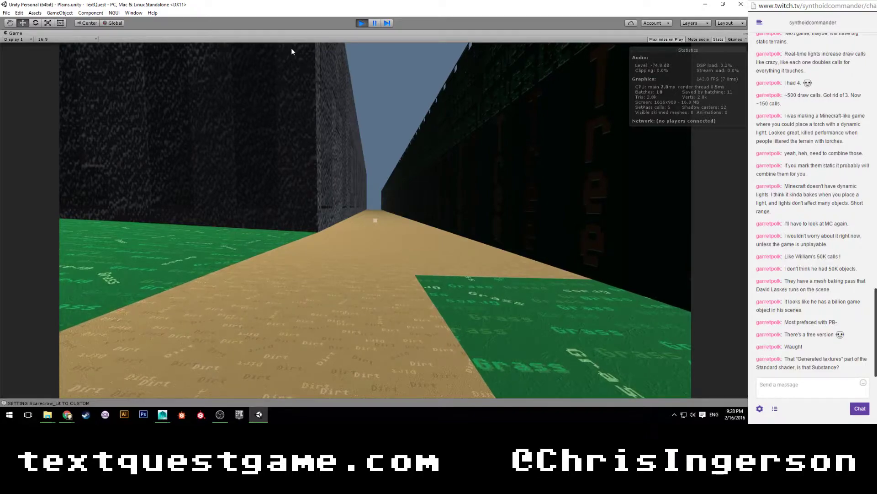
Turn back and follow the dirt path past the sign and soil plot to the forest entrance.
key(w)
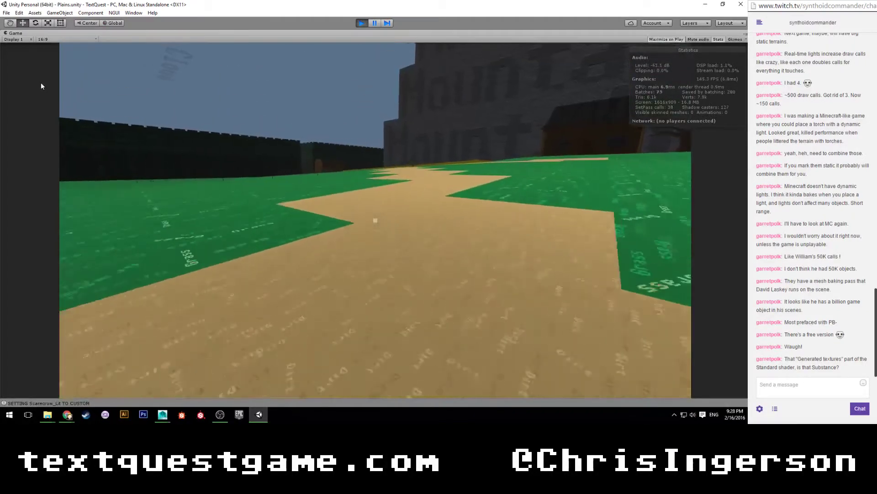
key(w)
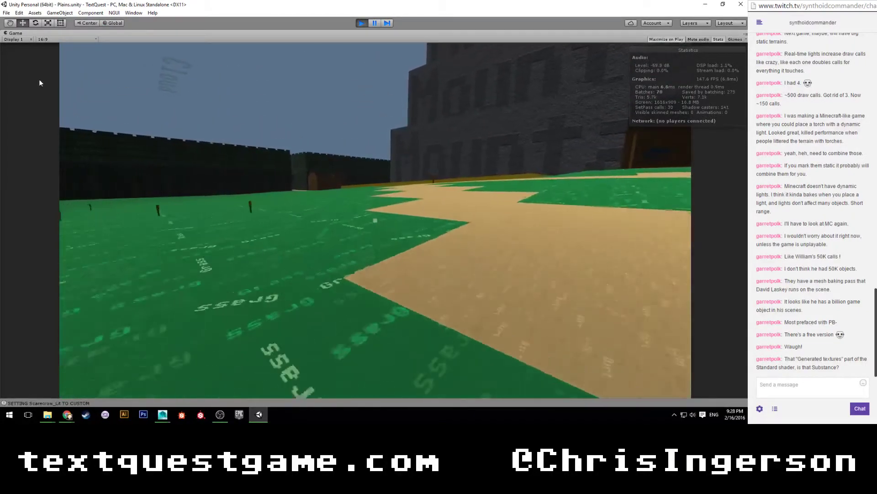
key(w)
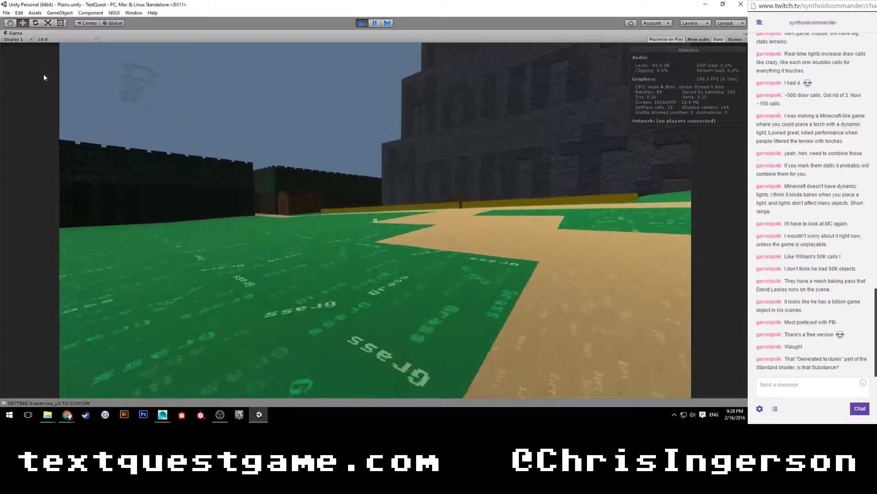
key(w)
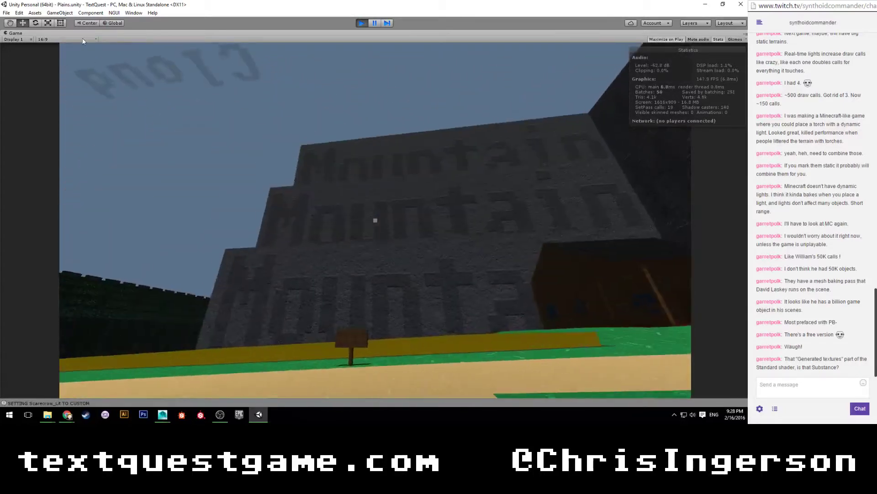
key(w)
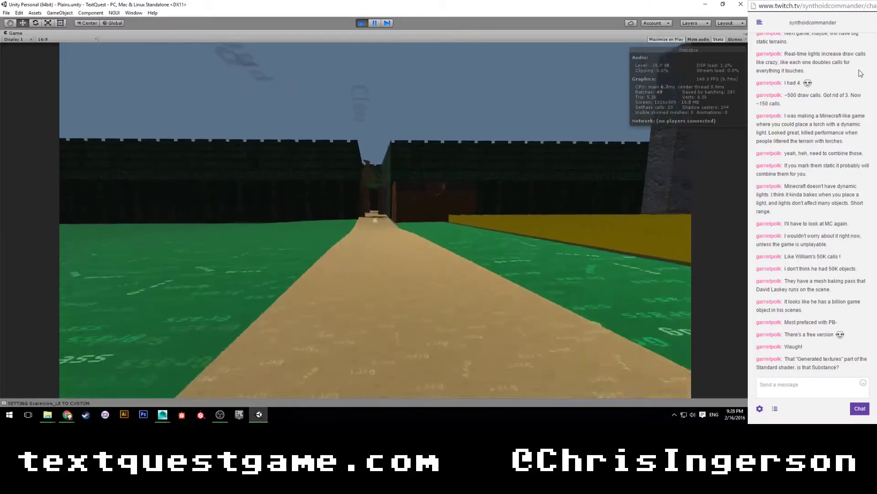
key(w)
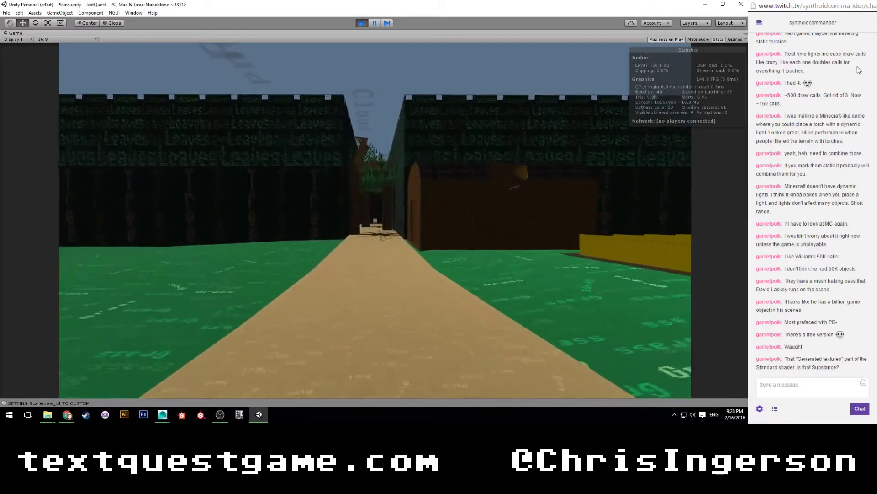
key(w)
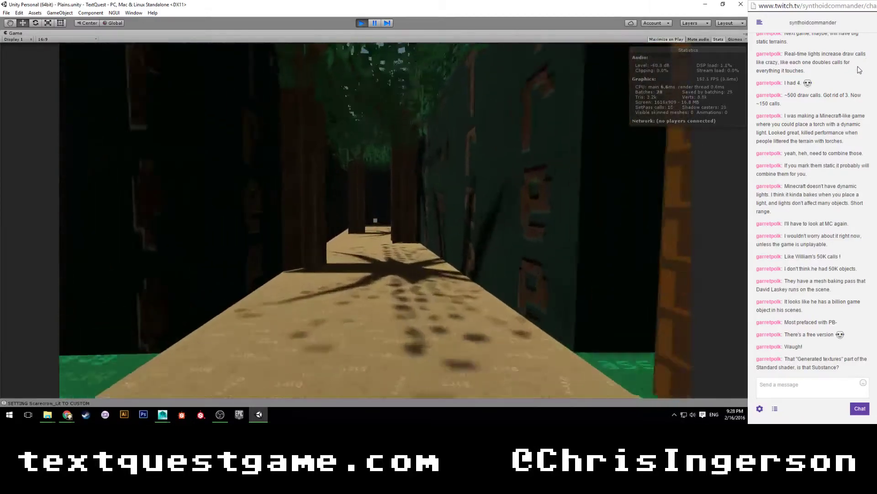
Examine the tree shadows, forest walls and dirt texture along the forest path, ending beside the log cabin door.
key(w)
key(w)
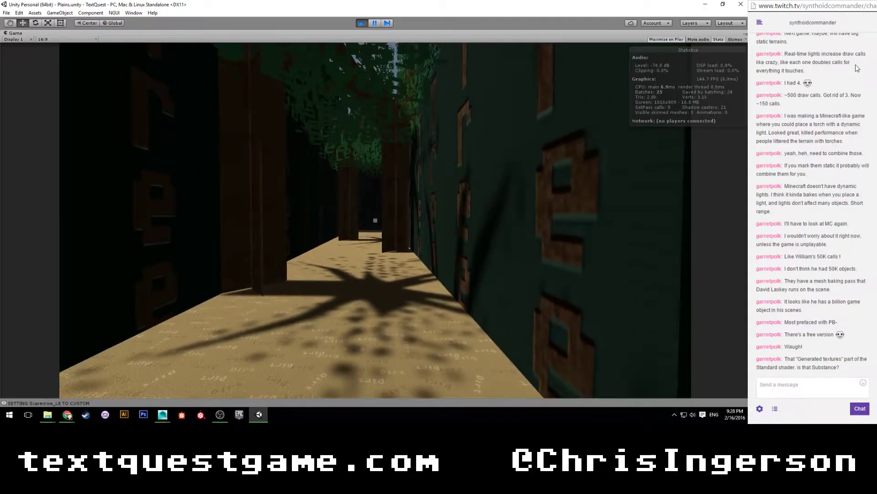
key(w)
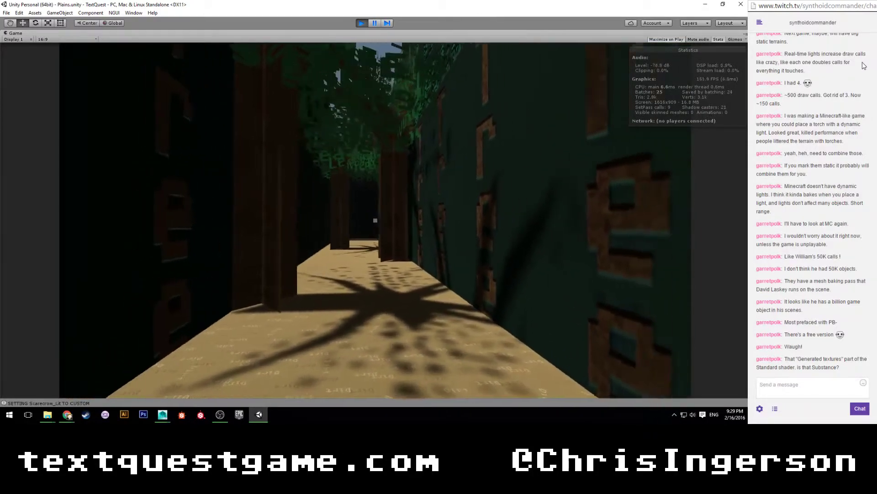
key(w)
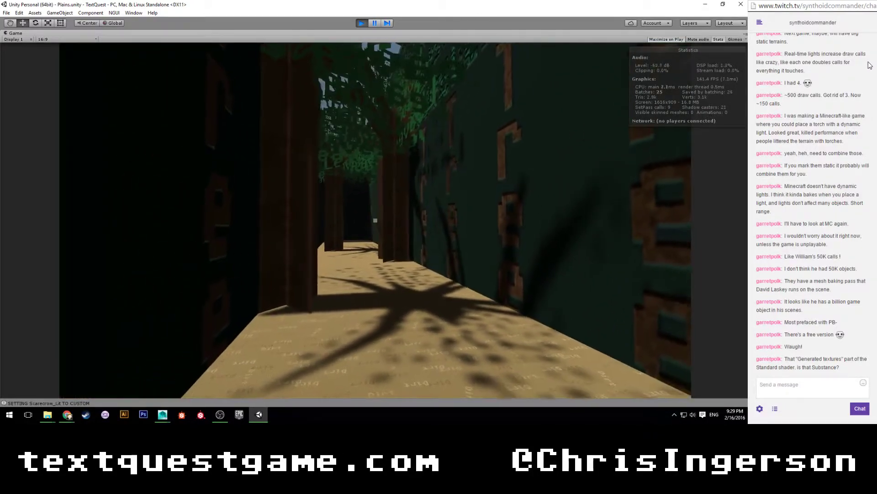
key(w)
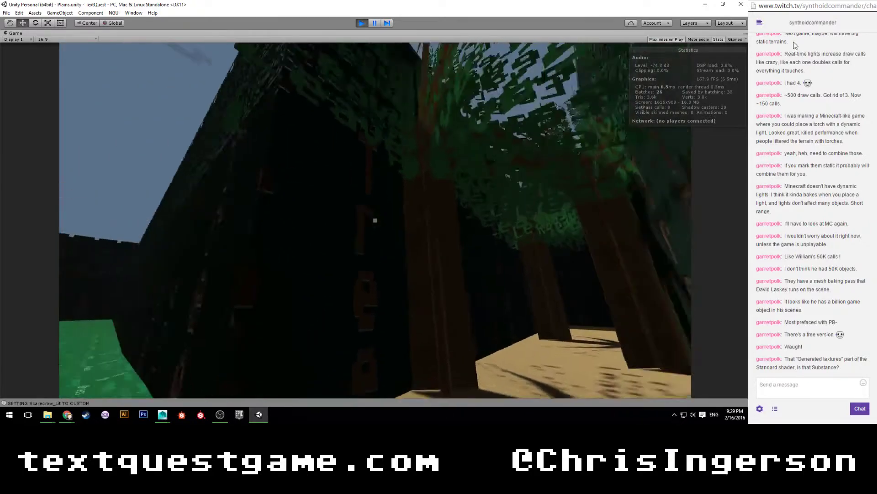
key(w)
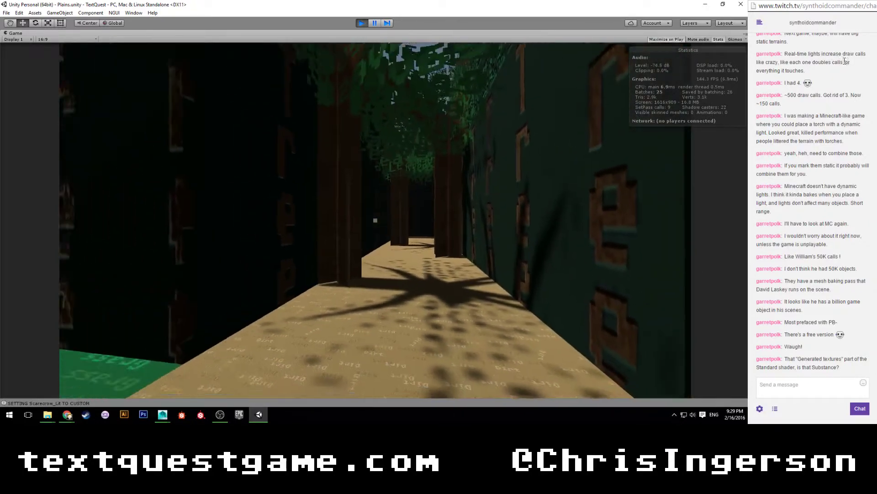
key(w)
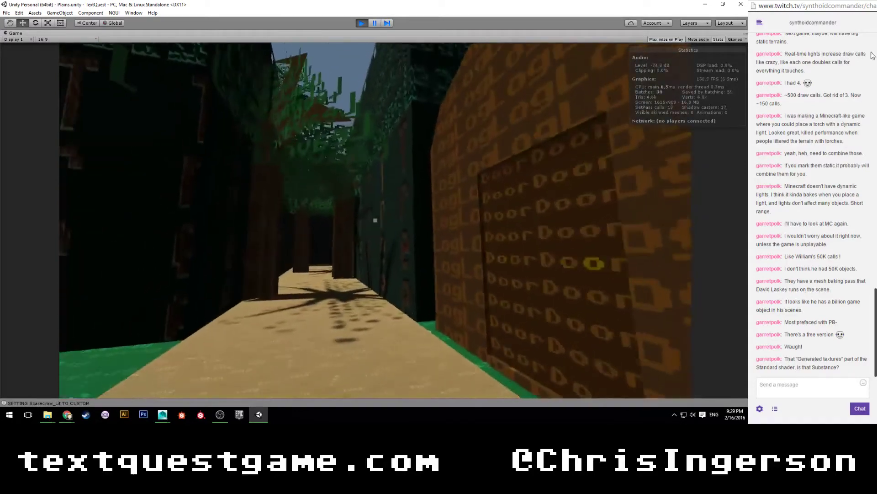
Walk from the cabin door across the open field, examining the grass texture, flowers, bugs and surrounding mountain and forest walls.
key(w)
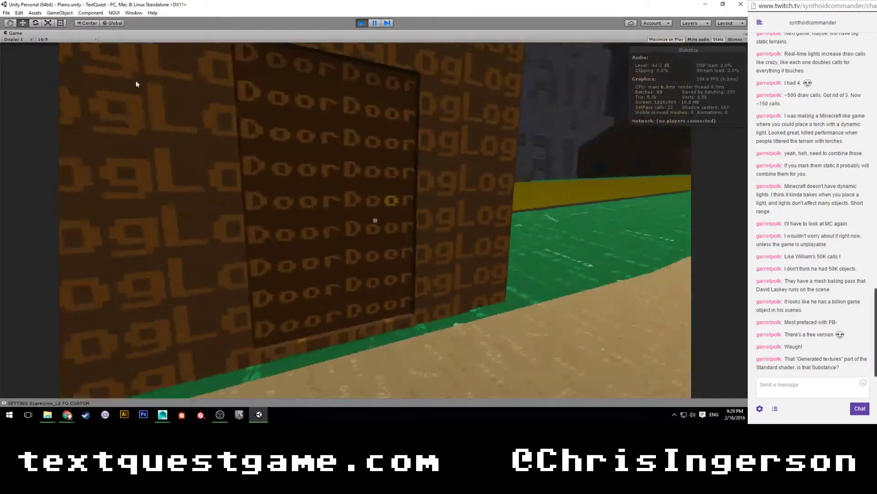
key(w)
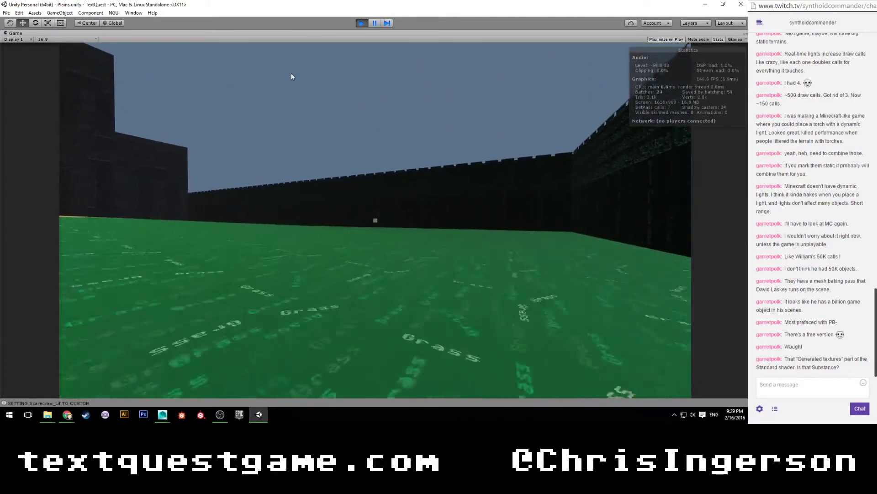
key(w)
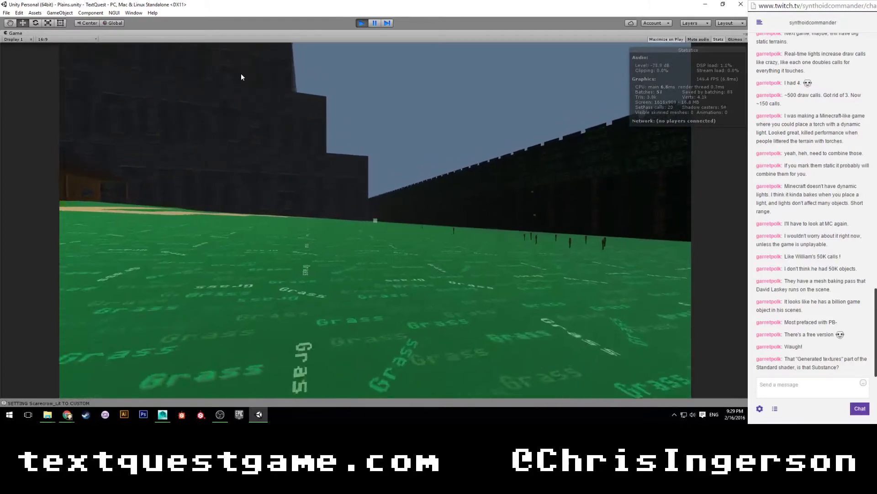
key(w)
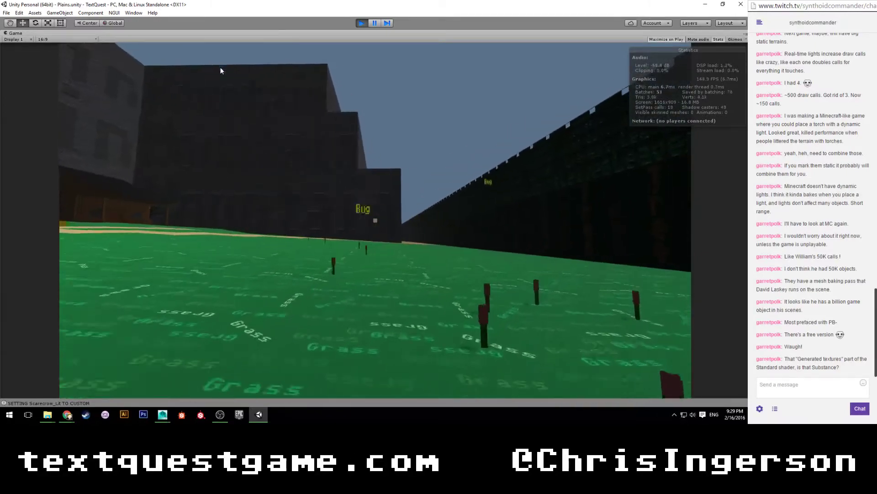
key(w)
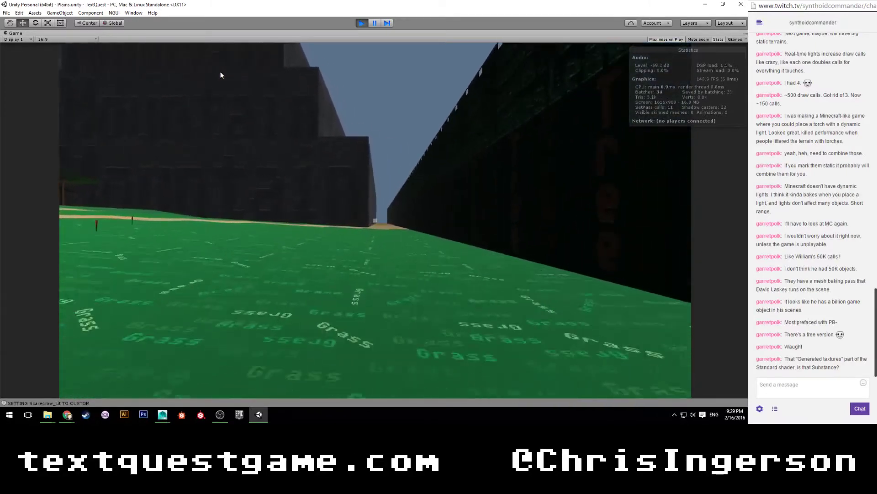
key(w)
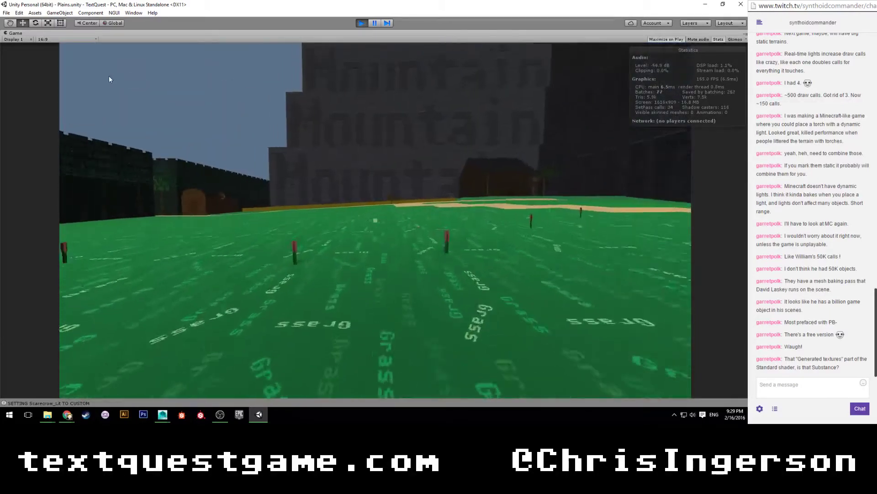
key(w)
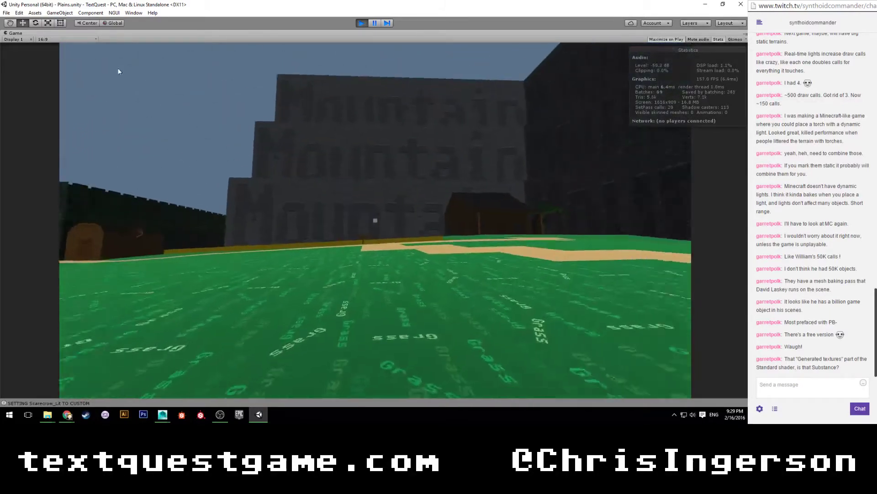
key(w)
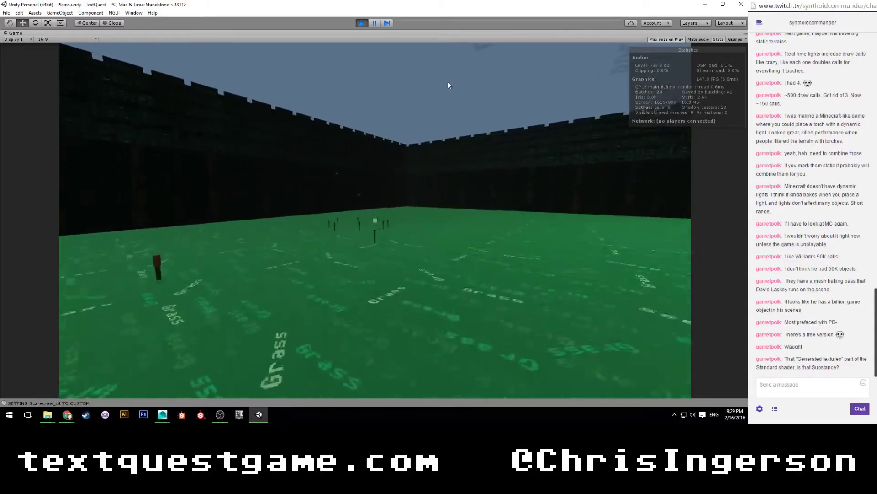
key(w)
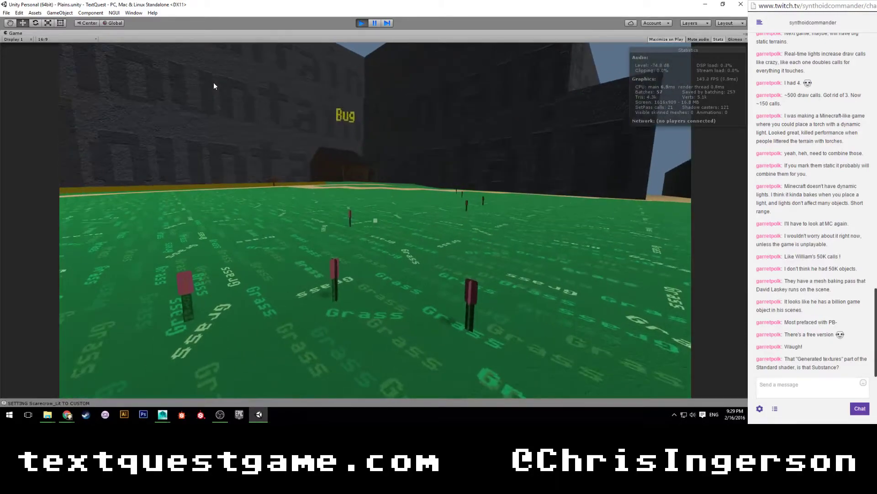
key(w)
key(s)
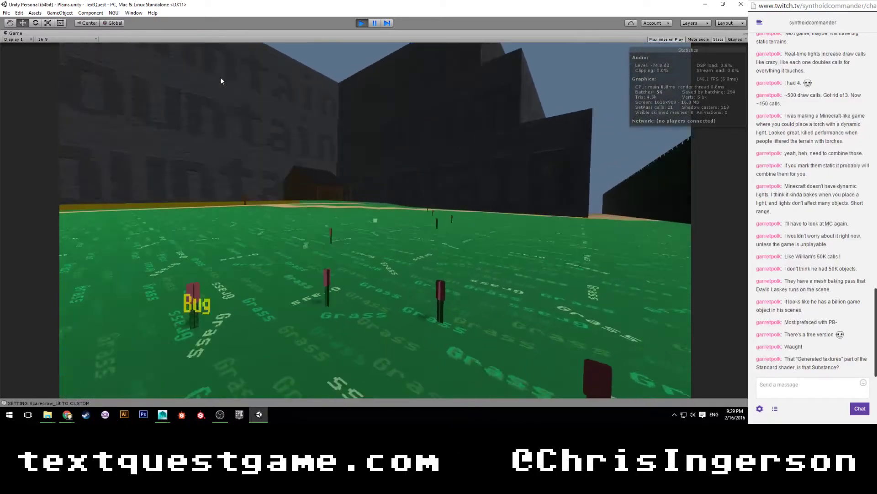
key(w)
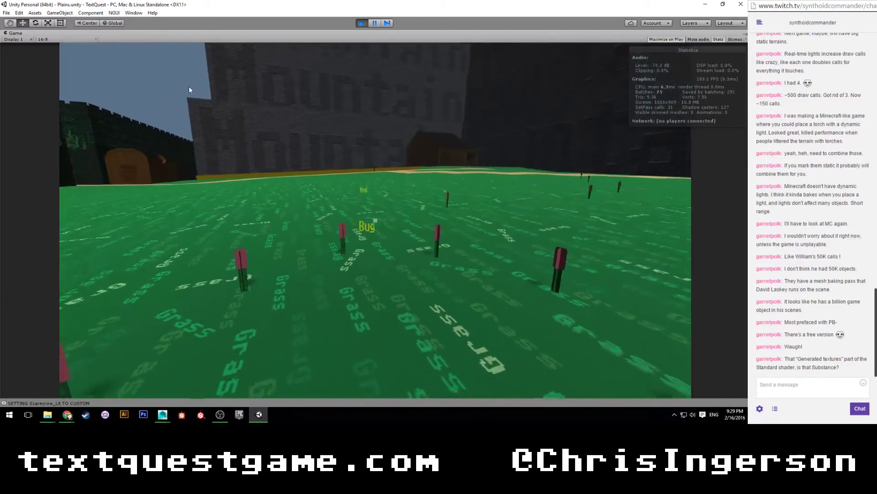
Finish walking the grass field towards the mountain walls and stop the play test.
key(w)
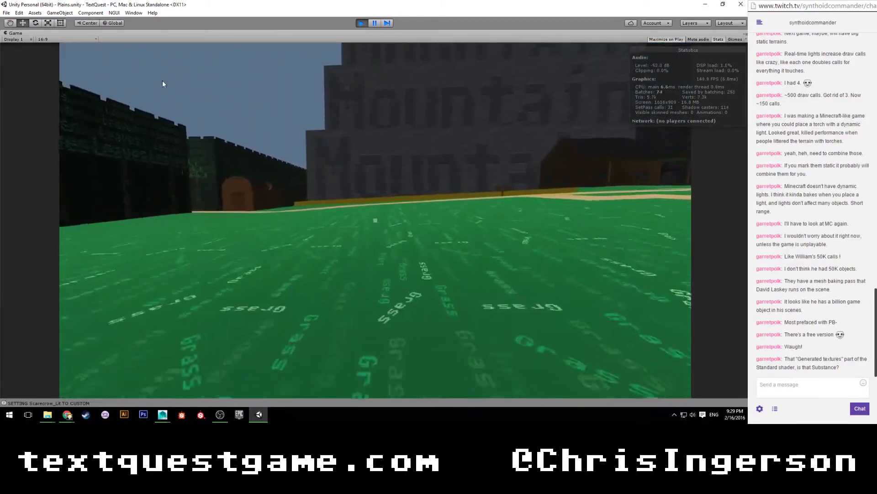
key(w)
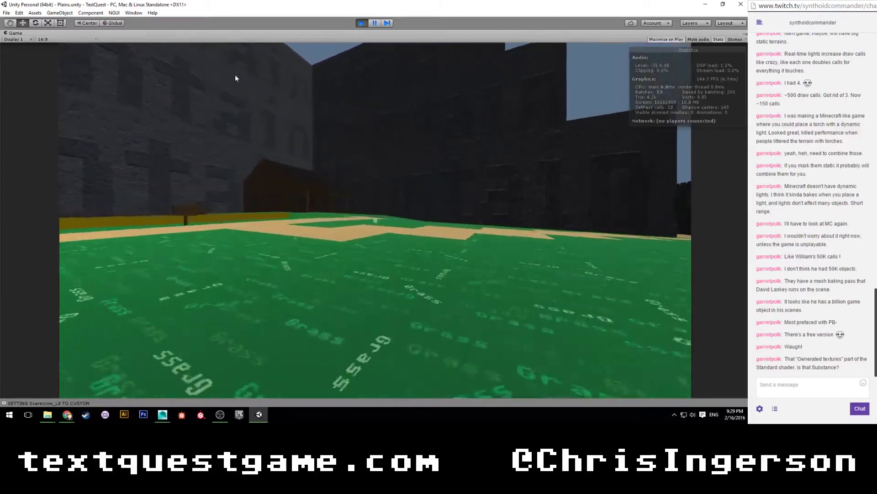
key(w)
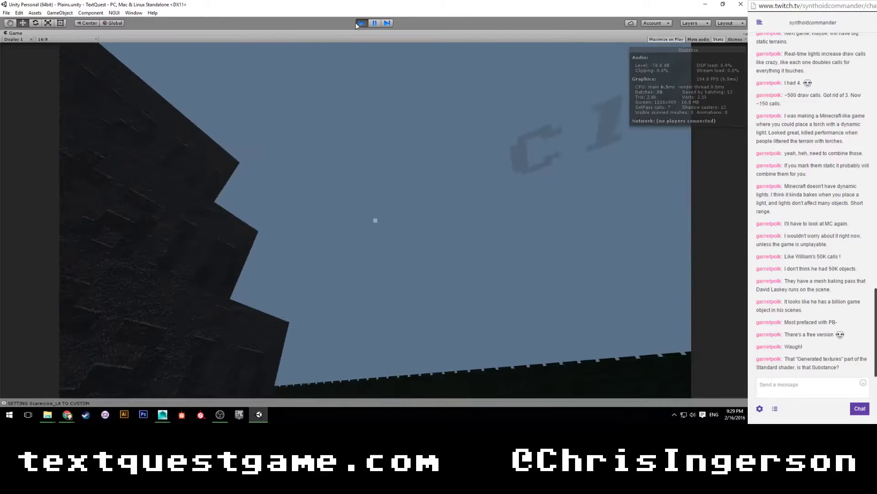
click(360, 22)
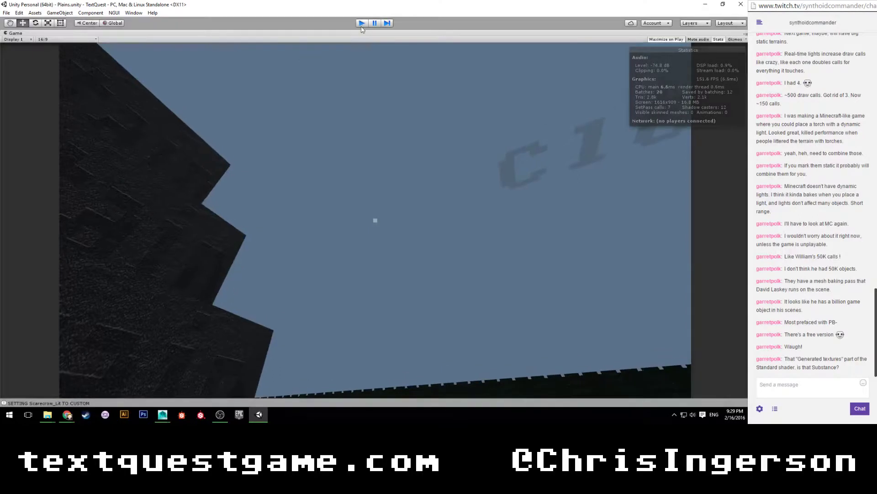
scroll(339, 137, down, 5)
alt+drag(339, 136, 296, 110)
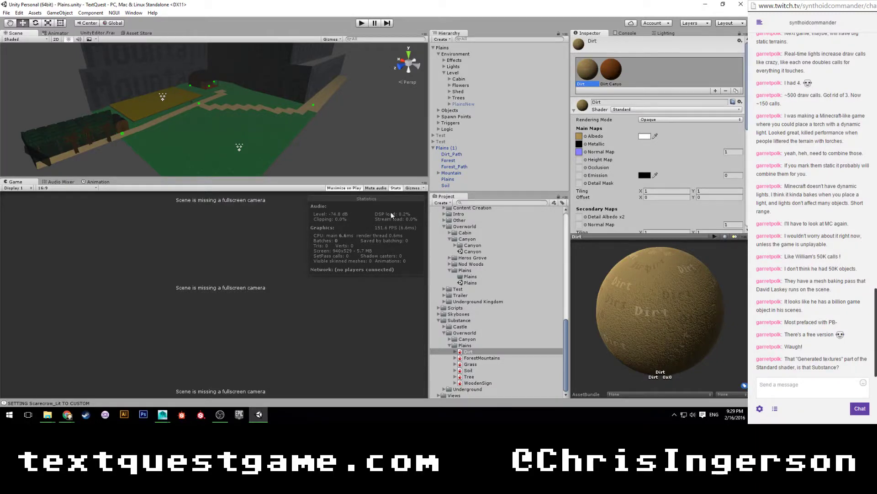
Switch to Maya LT, clear the selection on the forest wall and save the Plains scene.
click(191, 379)
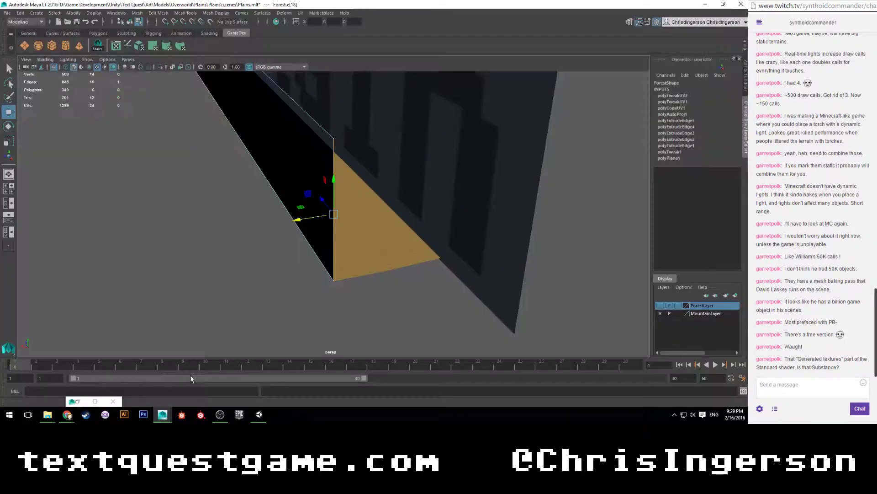
alt+drag(282, 288, 280, 219)
click(251, 248)
key(ctrl+s)
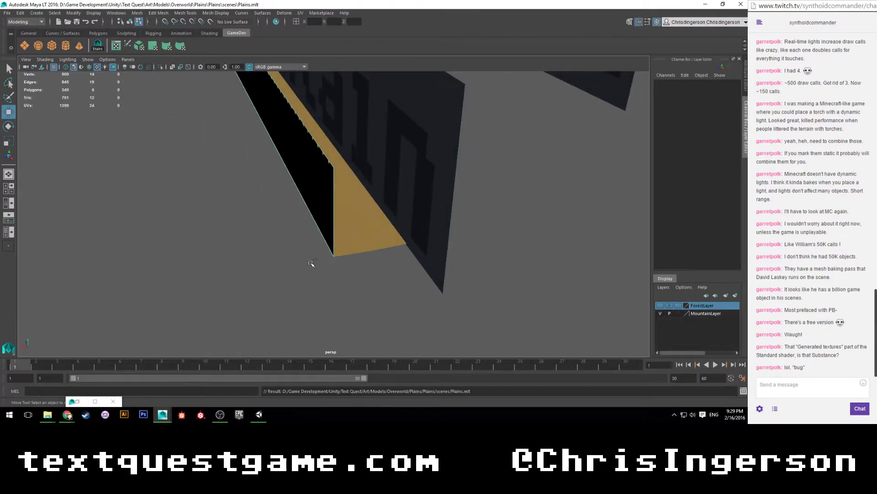
Return to Unity and select the Fire Flies effect among the flowers in the field.
click(259, 414)
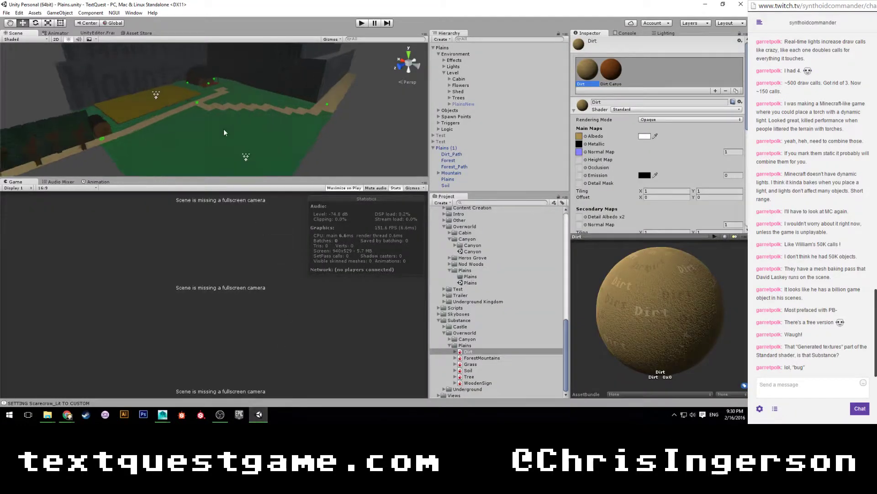
mouse_move(227, 135)
alt+mouse_down()
mouse_move(221, 111)
mouse_move(227, 119)
alt+mouse_up()
scroll(227, 119, up, 5)
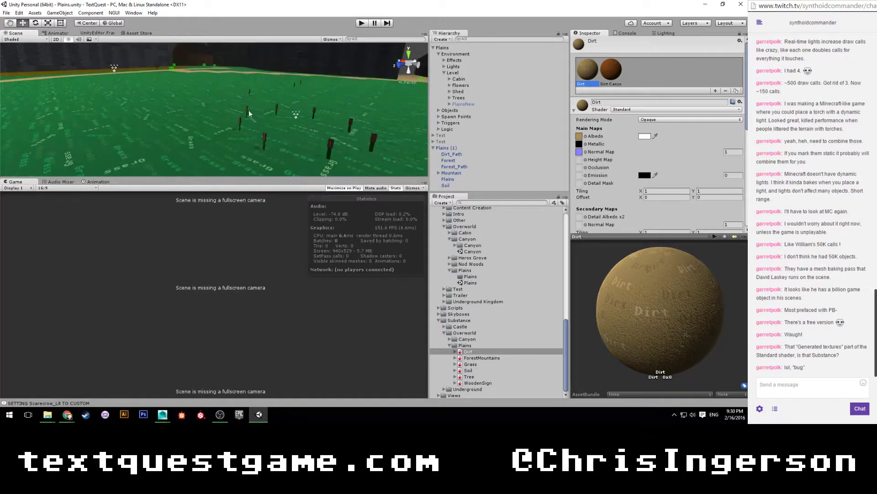
middle_drag(266, 107, 258, 107)
scroll(200, 121, up, 3)
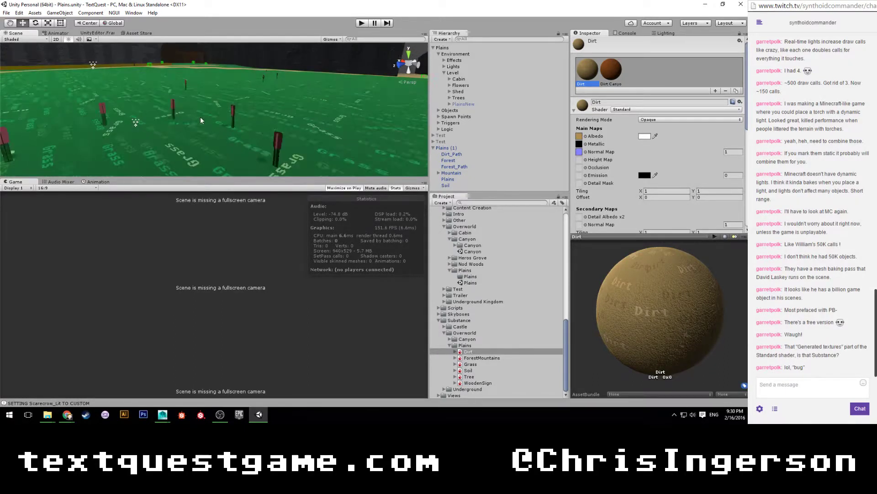
click(137, 125)
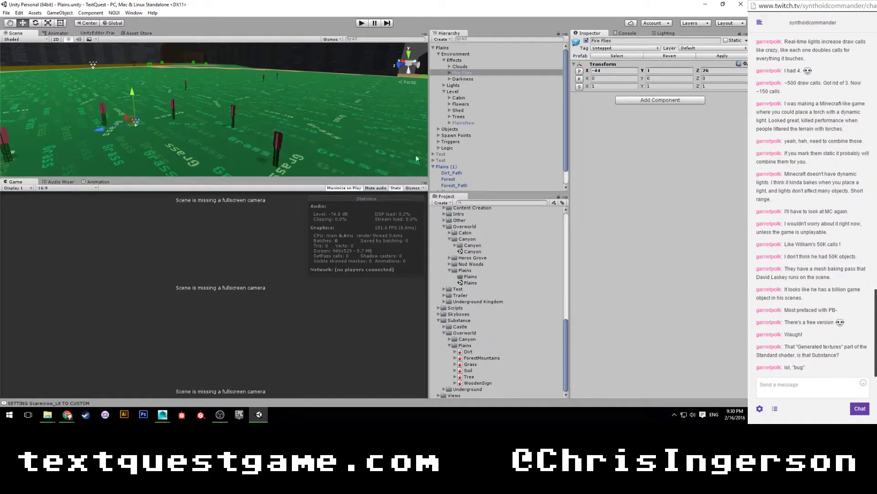
Select the Particle System inside Fire Flies and preview its particles around the flowers.
scroll(226, 103, down, 5)
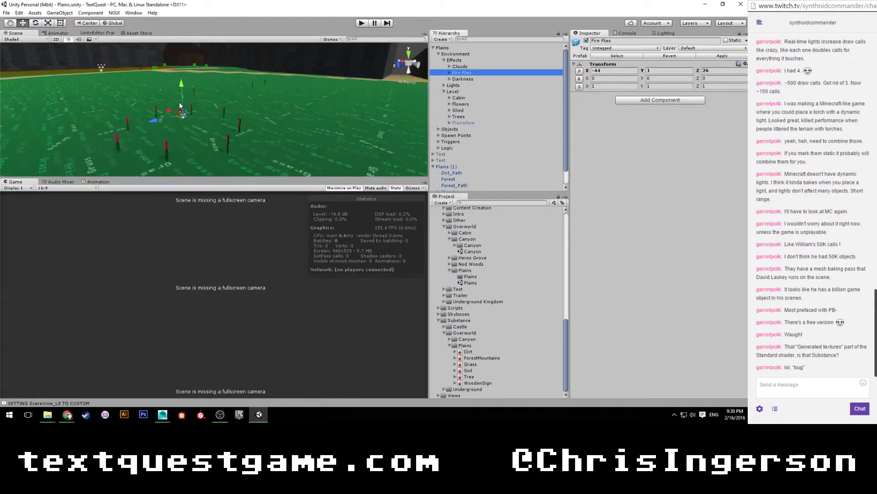
middle_drag(191, 93, 196, 60)
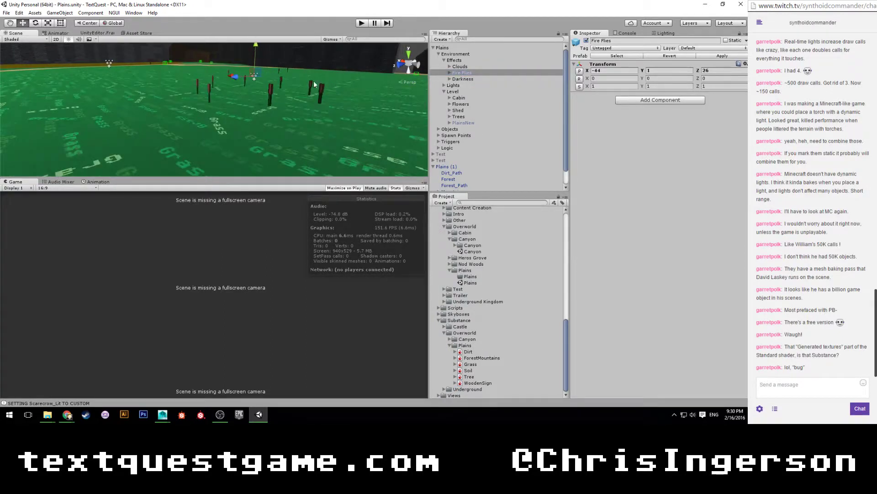
click(450, 73)
click(468, 78)
middle_drag(368, 80, 329, 73)
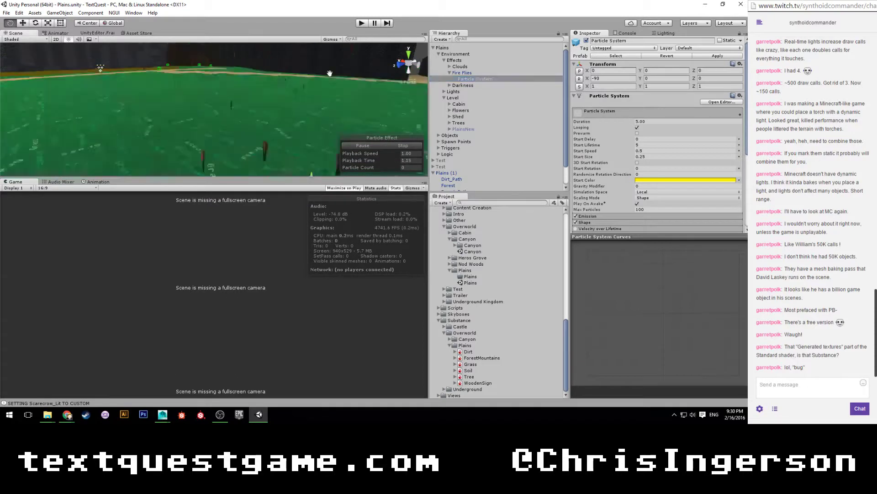
key(f)
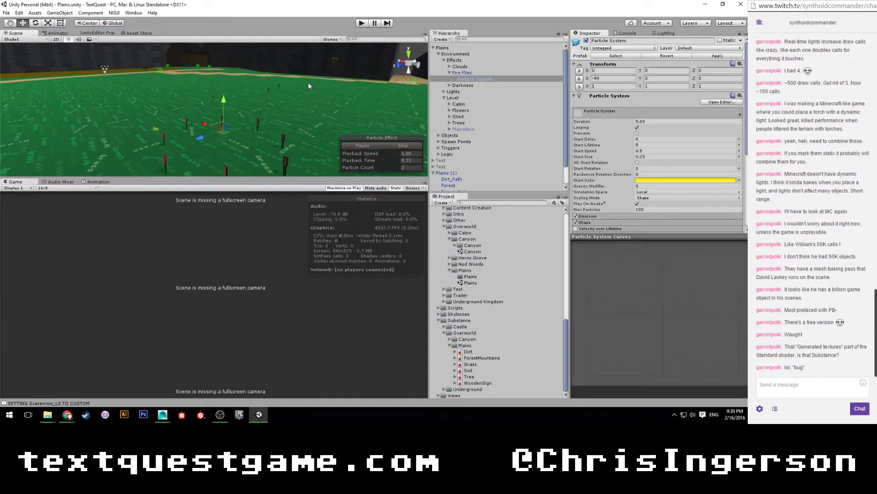
Collapse the Fire Flies, Effects and Plains (1) groups in the scene hierarchy.
click(449, 73)
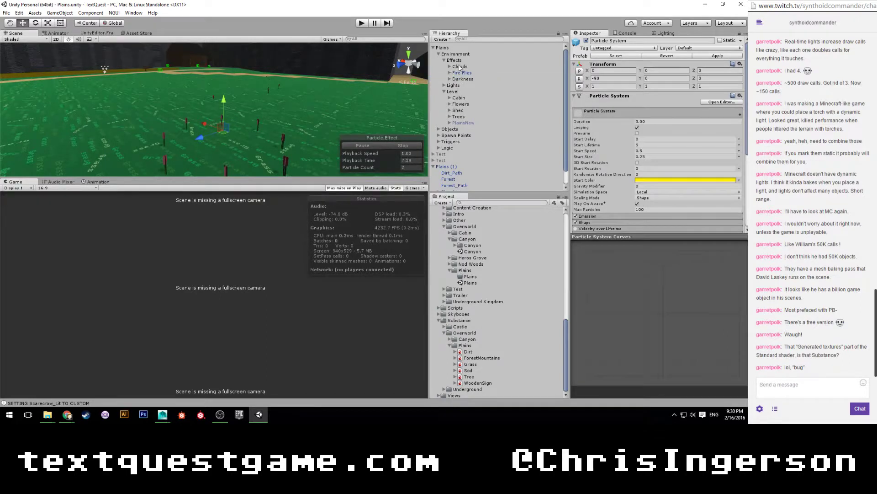
click(459, 66)
click(445, 59)
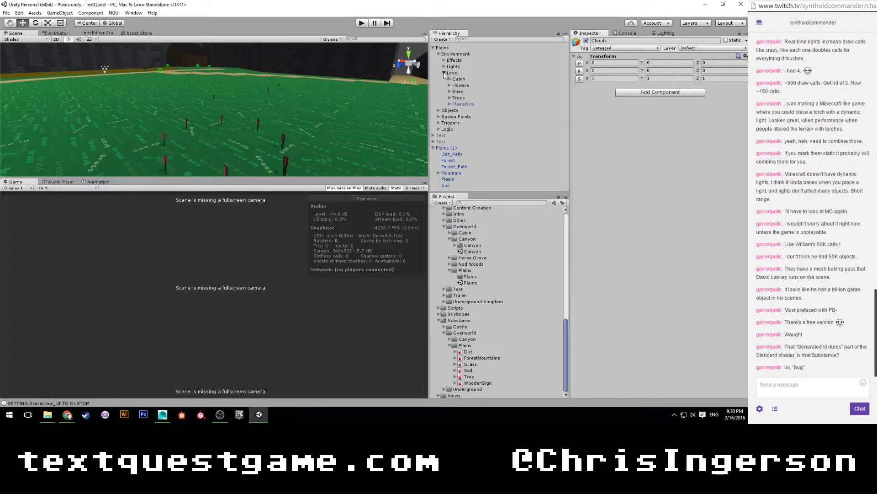
click(445, 73)
click(444, 73)
click(450, 165)
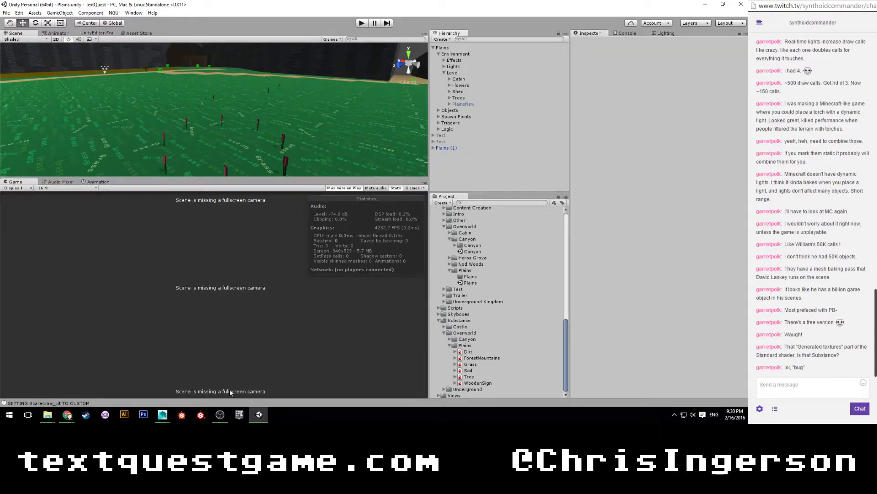
Switch to Maya LT and examine the Plains model around the soil plot, dirt path and mountain walls.
mouse_move(163, 414)
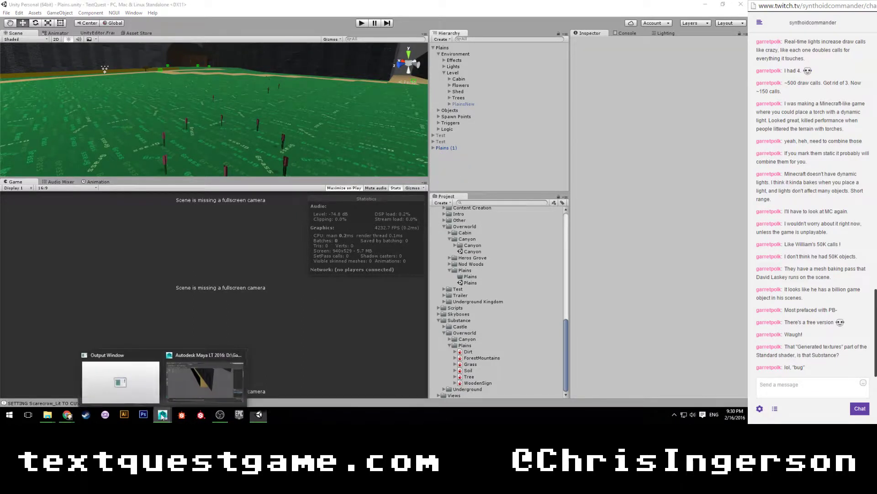
click(177, 391)
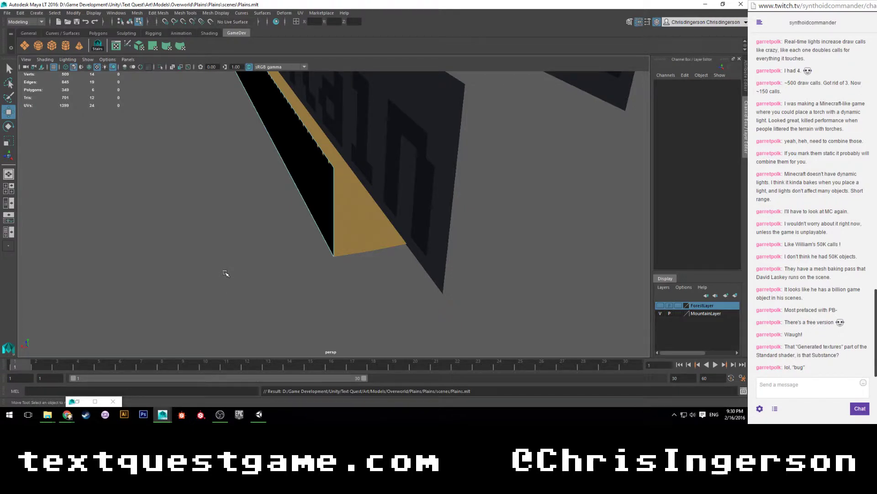
scroll(226, 273, down, 2)
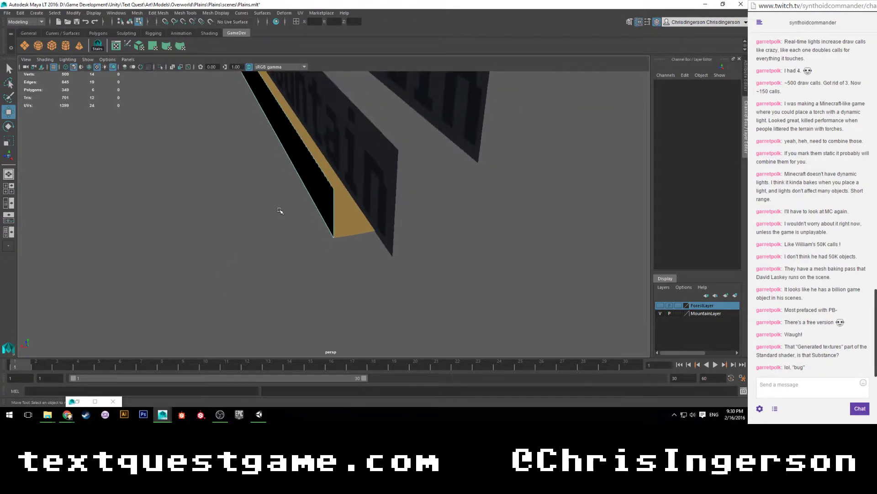
alt+drag(283, 204, 279, 233)
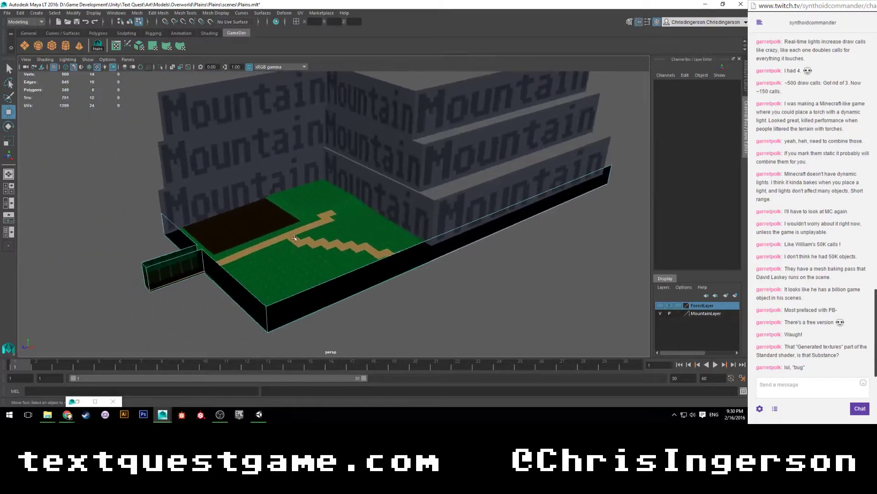
scroll(293, 244, up, 3)
alt+middle_drag(293, 243, 335, 224)
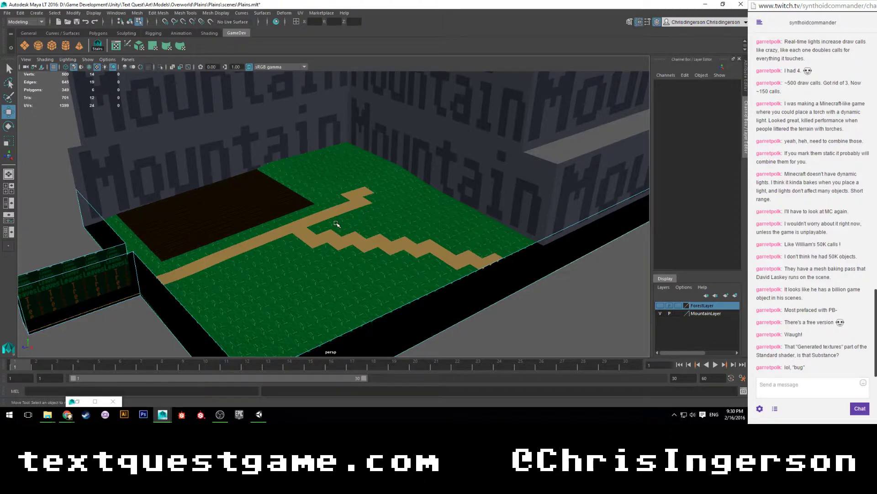
scroll(337, 224, up, 4)
alt+drag(312, 224, 239, 239)
alt+middle_drag(239, 239, 291, 291)
scroll(291, 291, up, 3)
scroll(274, 285, down, 2)
alt+drag(273, 284, 349, 275)
scroll(374, 230, down, 3)
alt+middle_drag(349, 274, 316, 256)
alt+right_drag(316, 257, 411, 217)
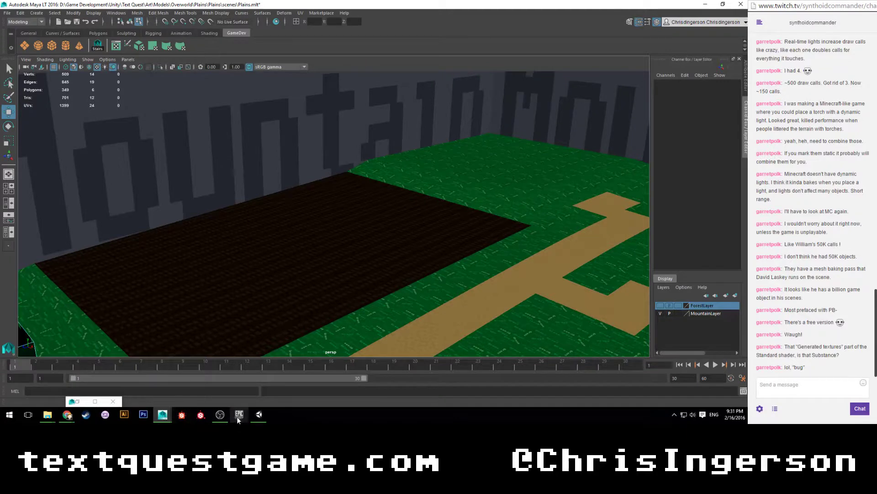
Switch to Unity, select Wheat Row 1 of the wheat field and examine how the rows sit on the soil plot.
click(260, 414)
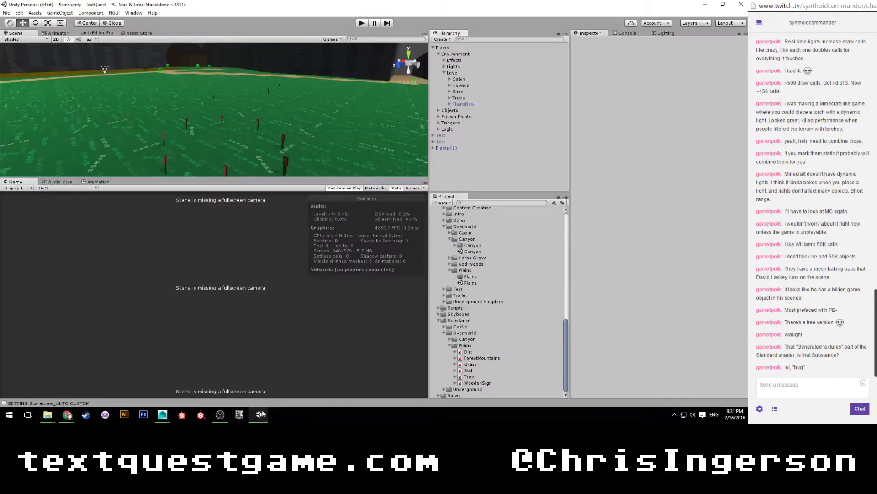
alt+drag(279, 150, 278, 100)
scroll(238, 98, up, 6)
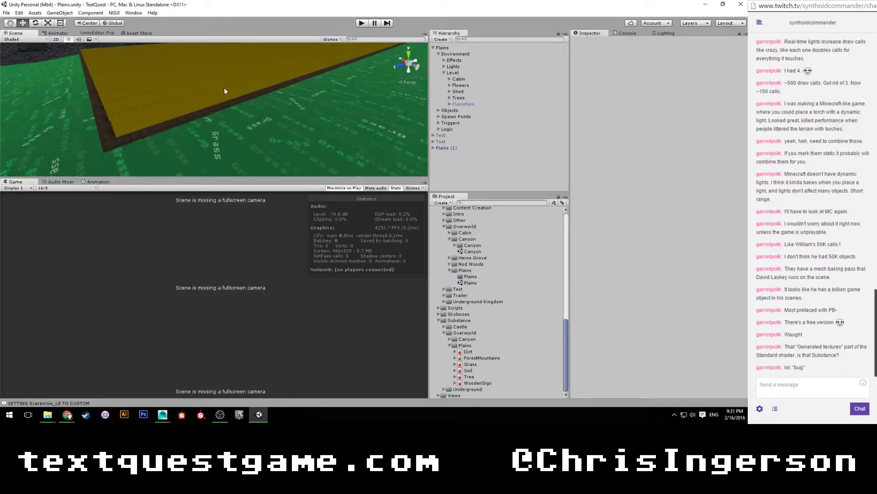
click(220, 101)
key(f)
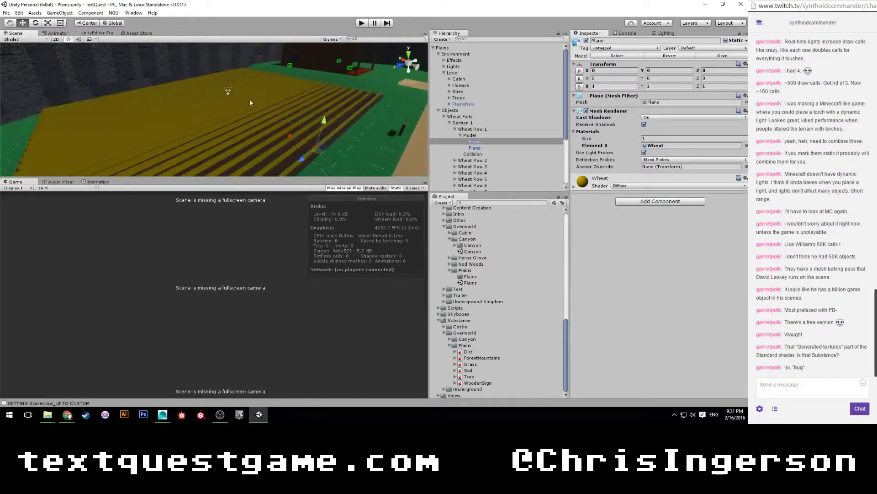
click(460, 136)
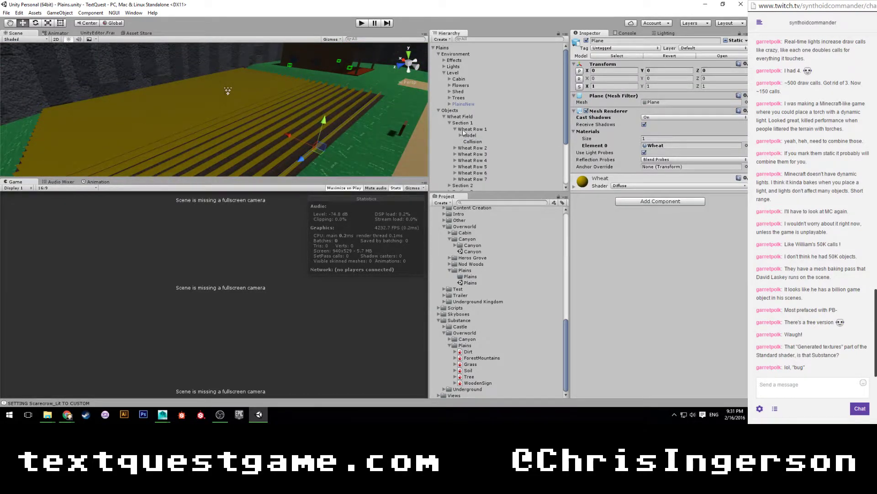
click(470, 129)
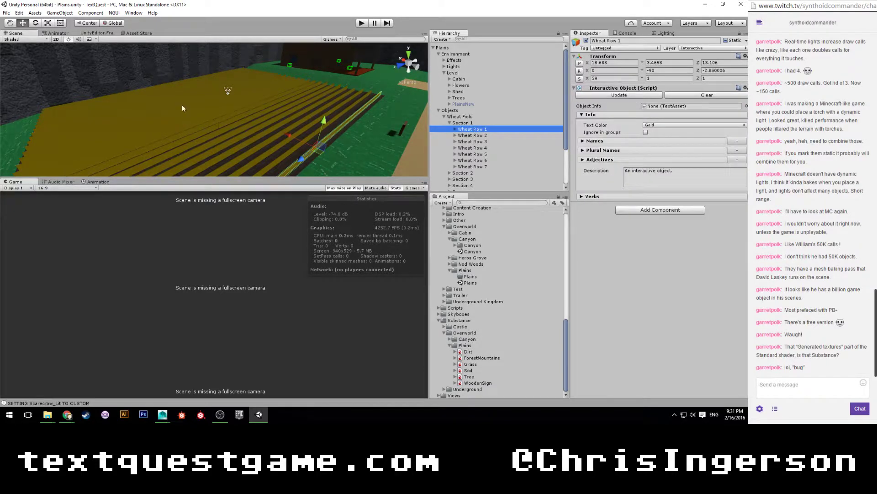
scroll(311, 123, down, 3)
scroll(302, 111, up, 2)
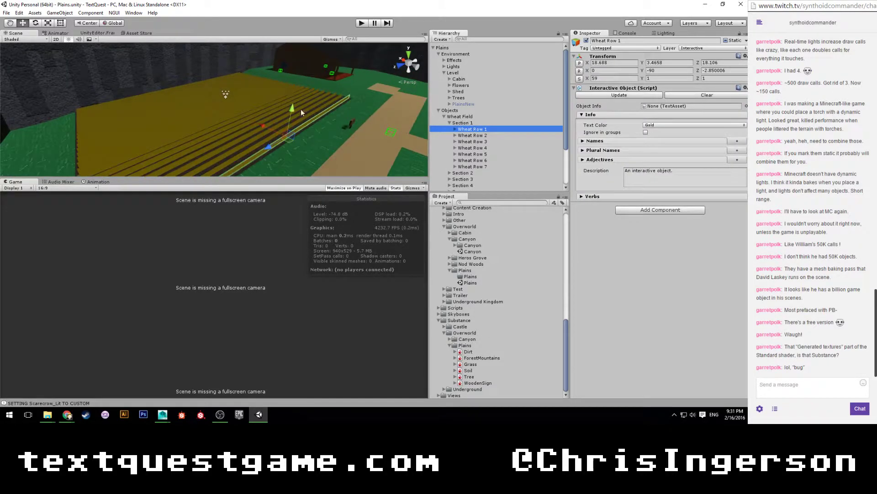
alt+drag(169, 146, 155, 128)
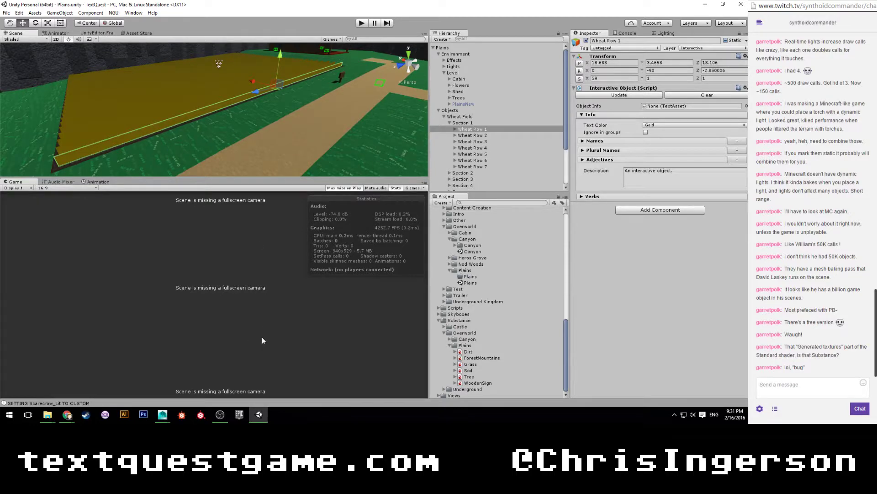
Switch to Maya LT, bring the Outliner beside the Plains model and save the scene.
mouse_move(166, 416)
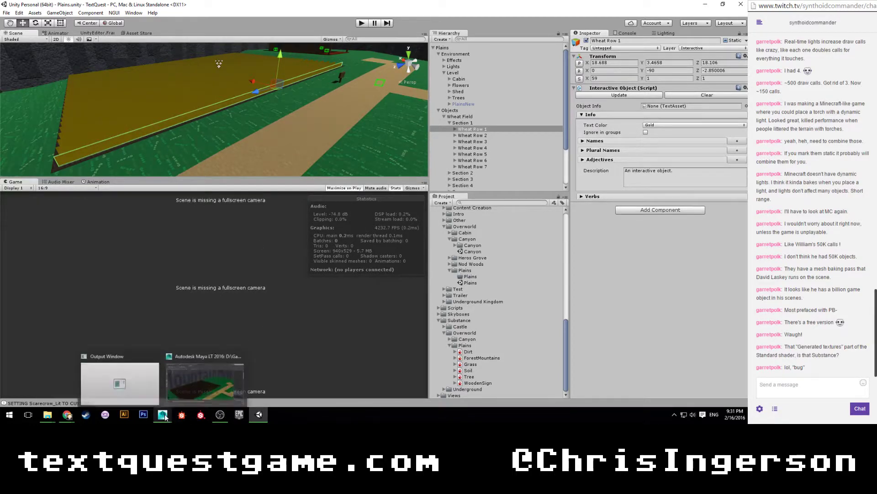
click(208, 384)
alt+drag(256, 261, 266, 221)
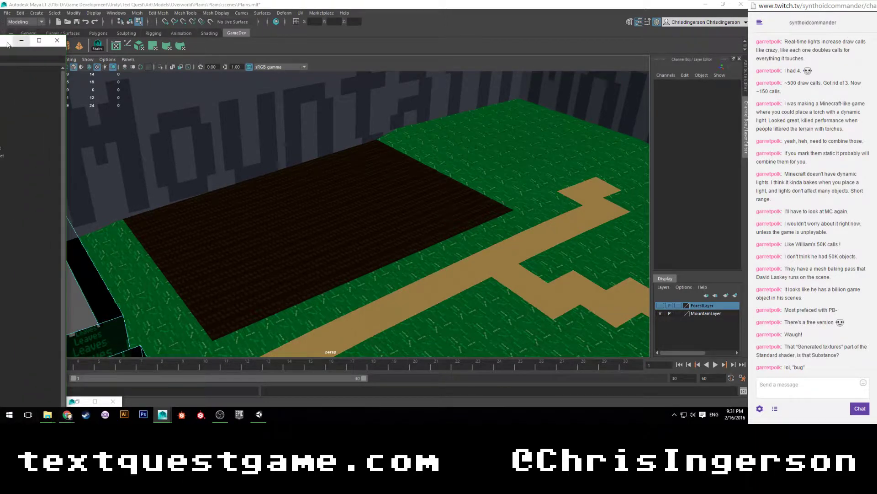
drag(7, 44, 588, 10)
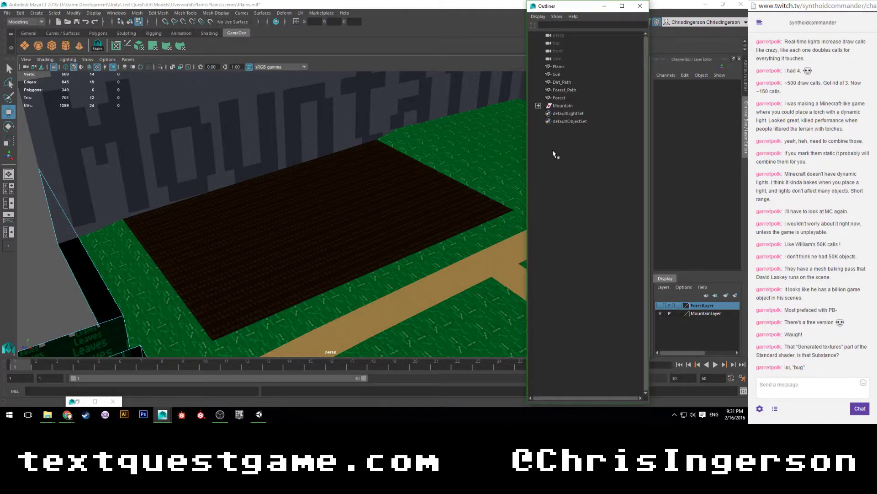
alt+drag(368, 151, 233, 171)
key(ctrl+s)
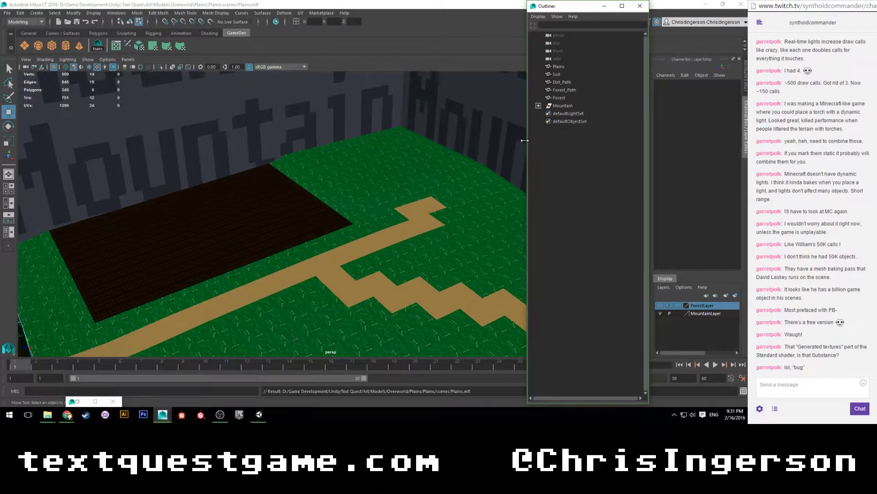
Create two empty groups in the Plains scene and name them WheatField and Row1.
key(ctrl+g)
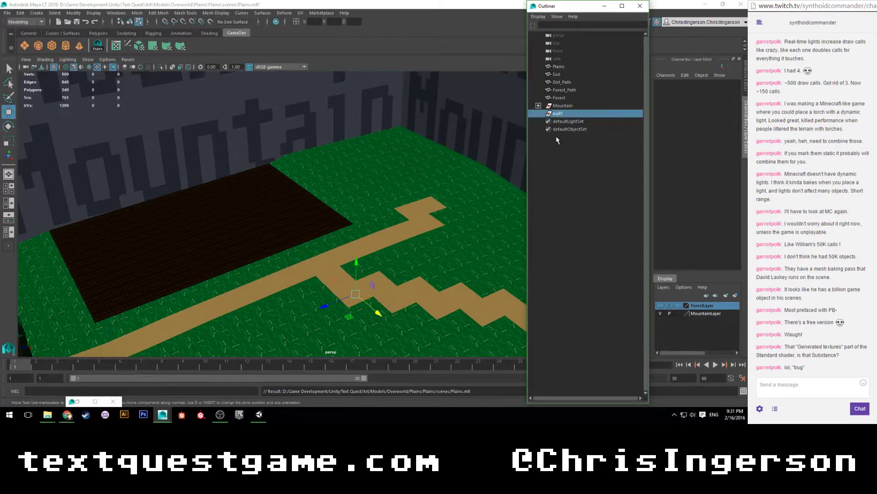
double_click(565, 114)
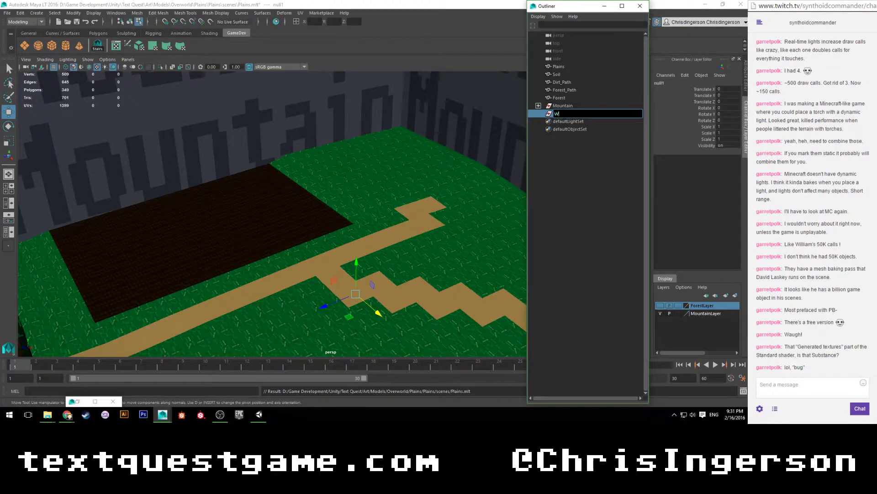
text(WheatField)
key(Return)
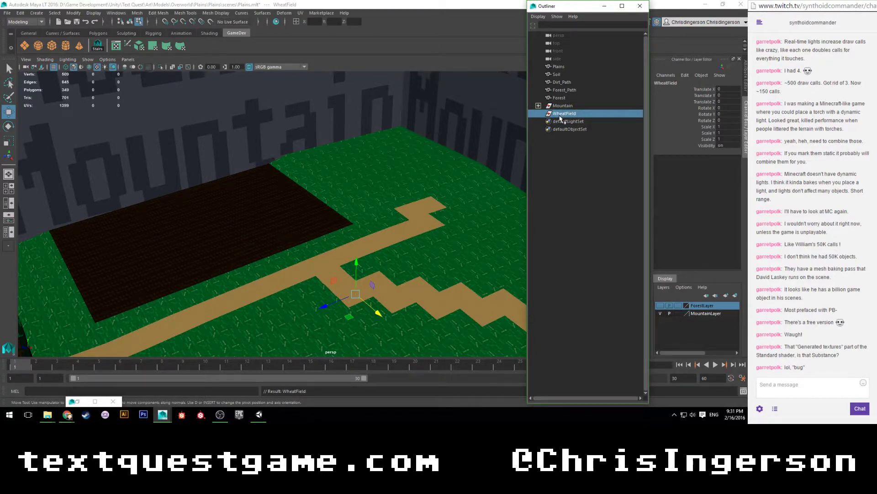
key(g)
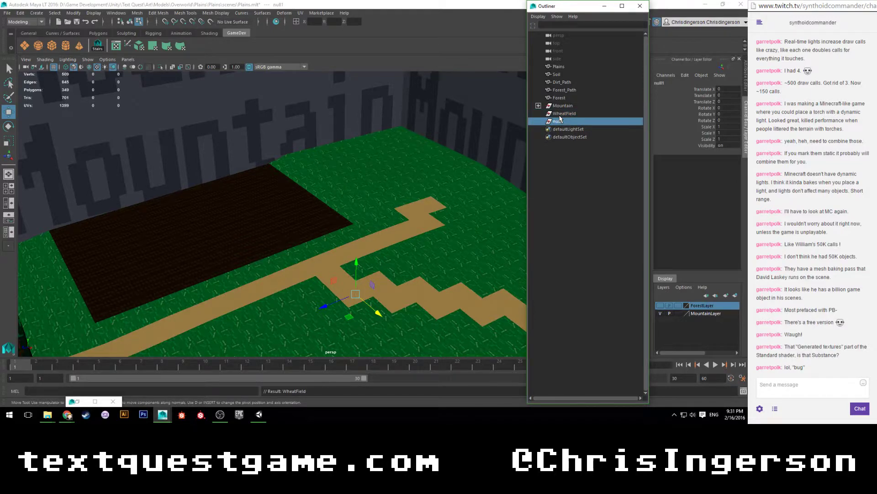
double_click(558, 119)
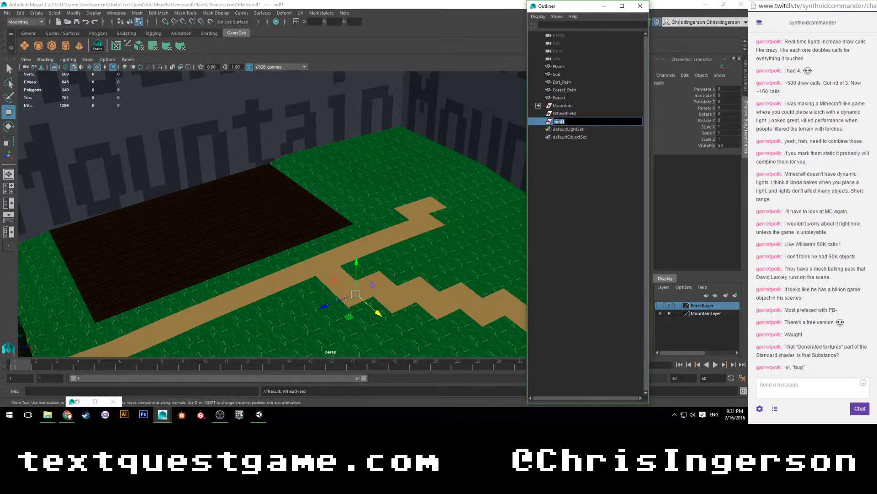
text(Row1)
key(Return)
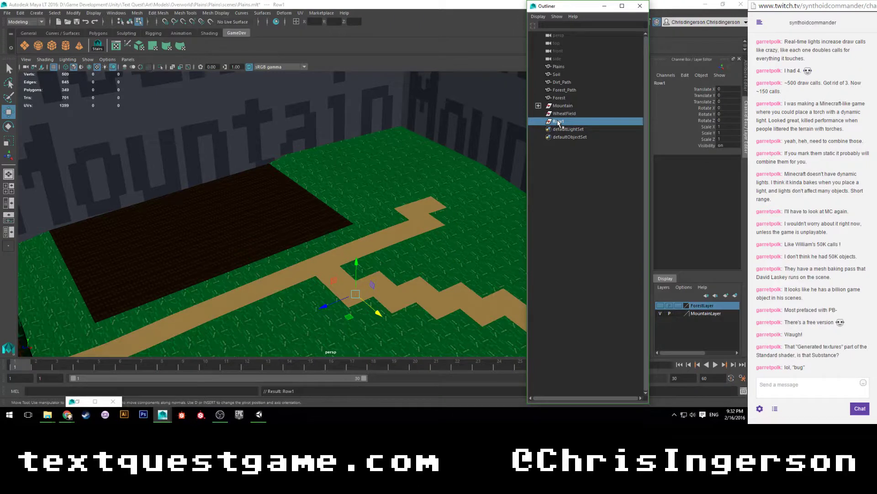
Switch to Unity, select Section 4 of the wheat field and examine how its rows sit on the soil plot.
click(258, 414)
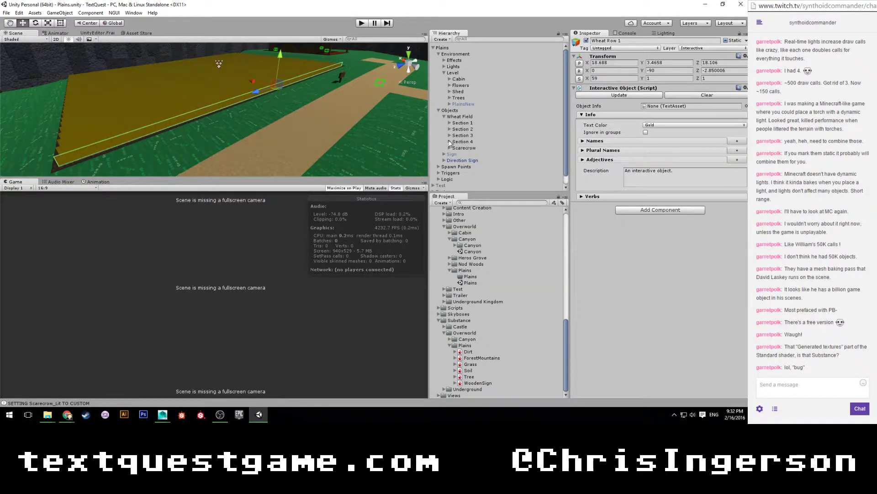
click(454, 142)
click(461, 142)
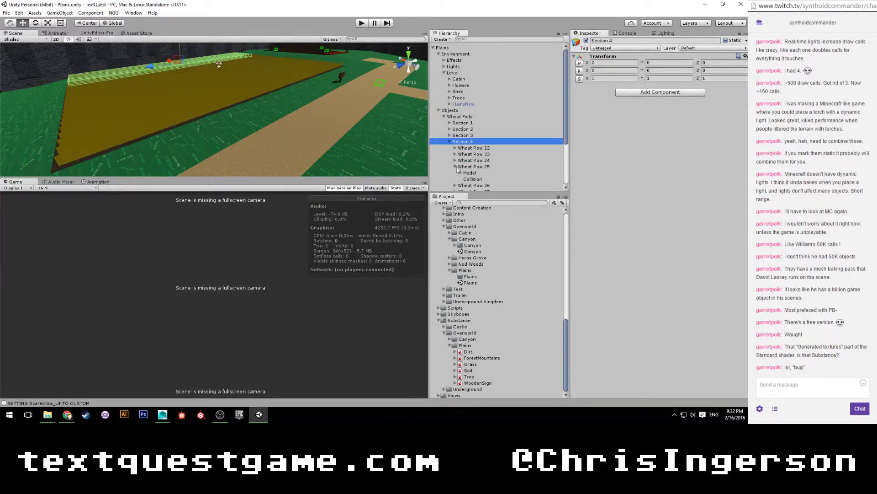
click(456, 167)
scroll(466, 168, down, 3)
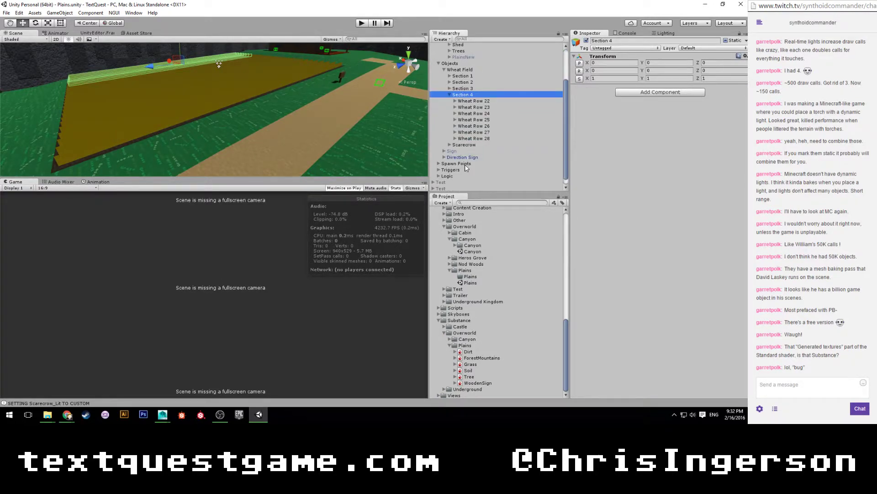
click(451, 95)
alt+drag(278, 96, 245, 124)
mouse_move(245, 123)
middle_down()
mouse_move(280, 121)
mouse_move(284, 111)
mouse_move(245, 119)
mouse_move(256, 129)
middle_up()
scroll(256, 130, down, 3)
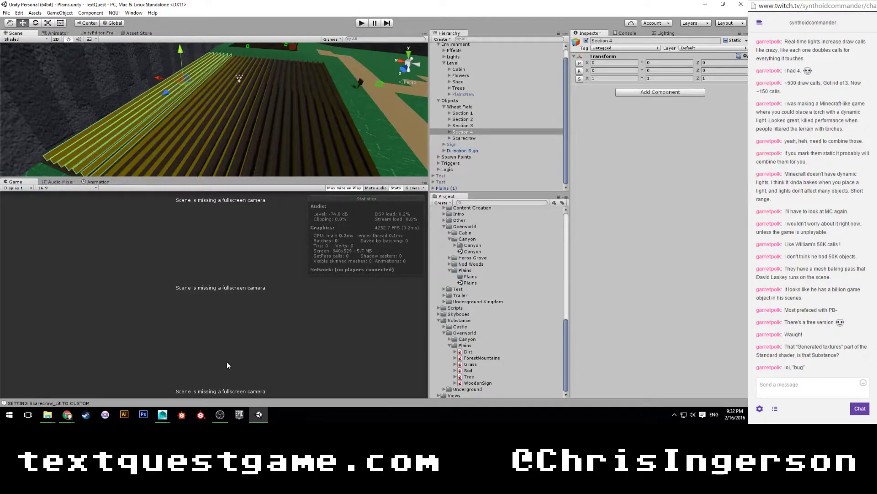
Switch to Maya LT and examine the soil plot's texture and edges from several angles.
mouse_move(163, 414)
click(178, 382)
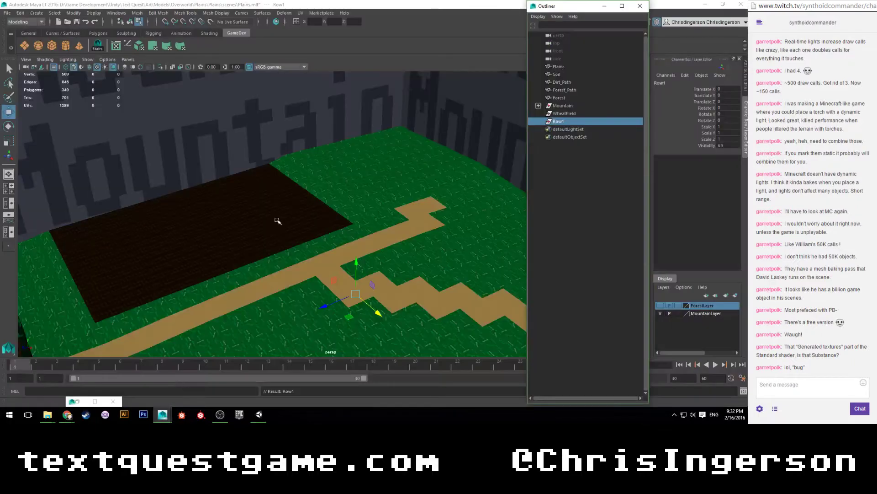
alt+drag(273, 227, 265, 254)
alt+right_drag(264, 255, 357, 206)
alt+middle_drag(357, 207, 350, 196)
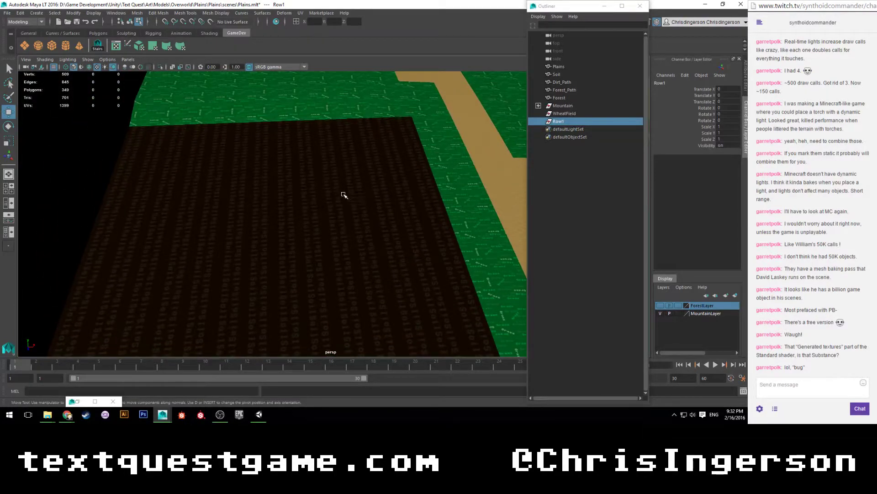
alt+drag(345, 190, 283, 195)
scroll(283, 195, up, 3)
alt+middle_drag(294, 200, 295, 163)
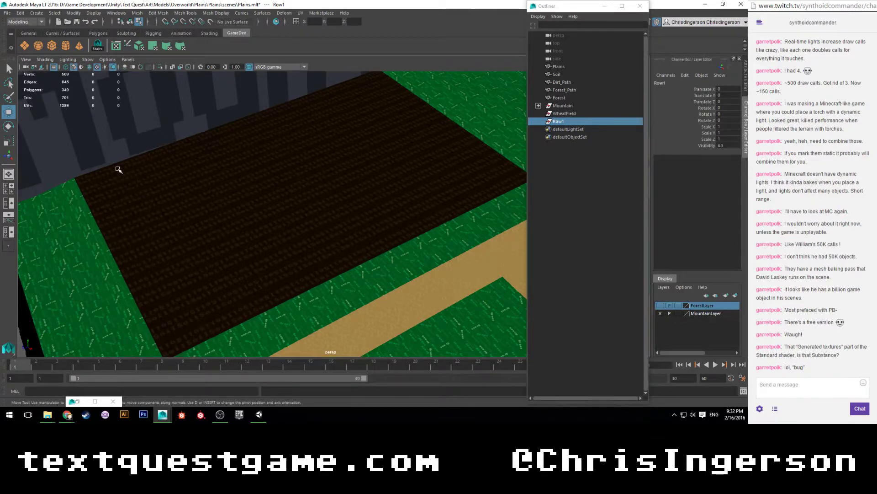
Switch to Unity, select the Soil mesh of the Plains model and inspect its material's texture and tiling settings.
click(258, 414)
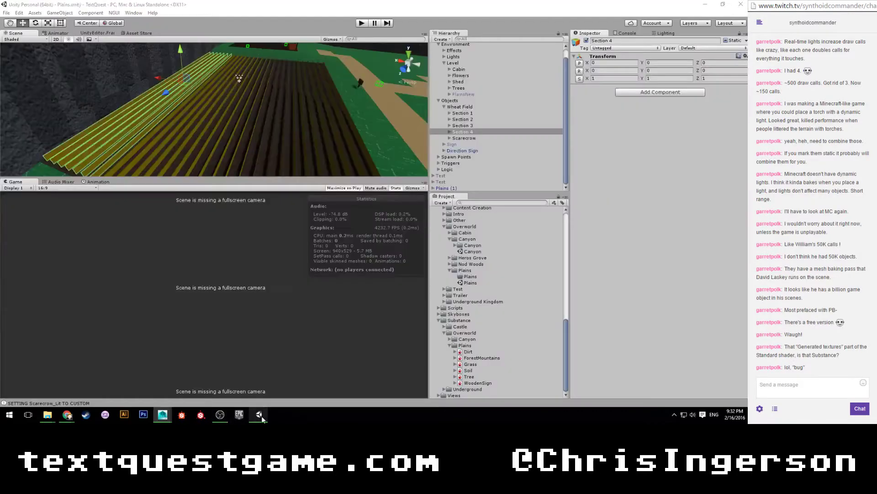
click(278, 139)
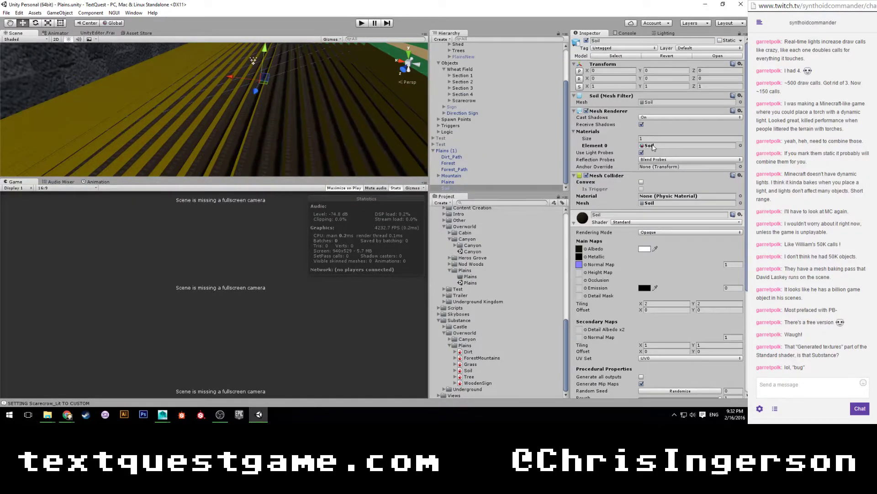
scroll(612, 272, down, 3)
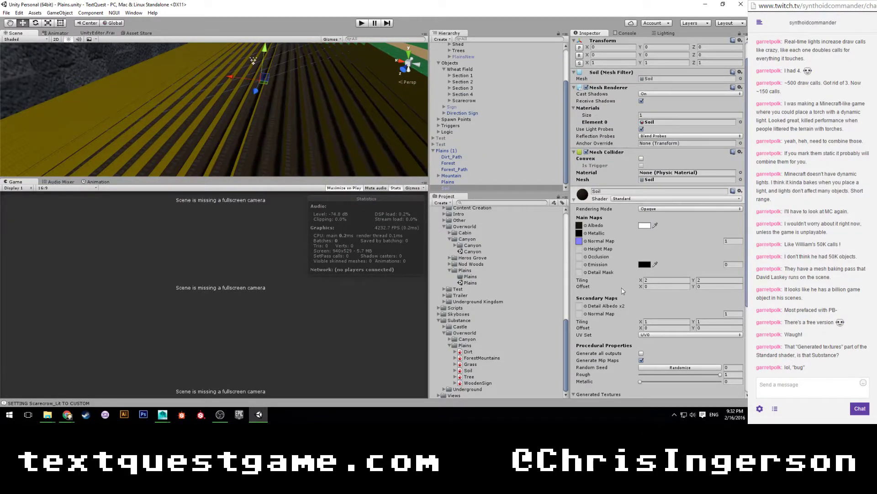
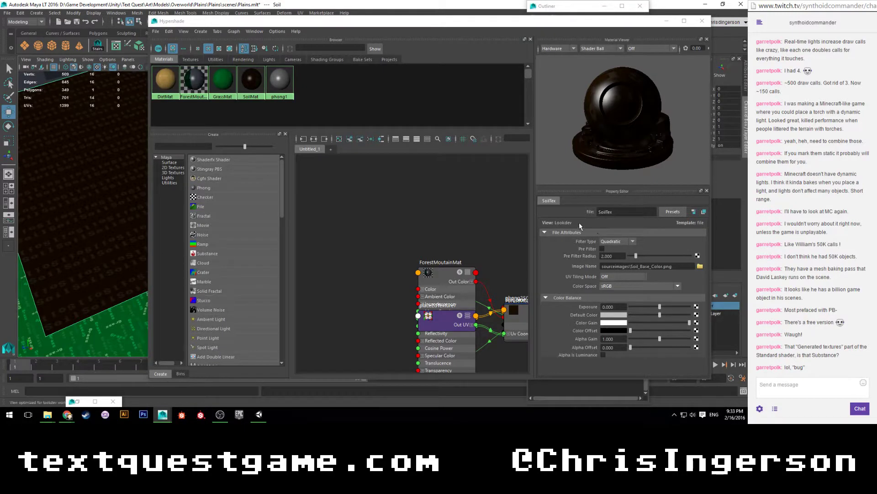
Inspect the properties of SoilMat in the Hypershade and close the Hypershade.
click(252, 80)
scroll(581, 263, down, 1)
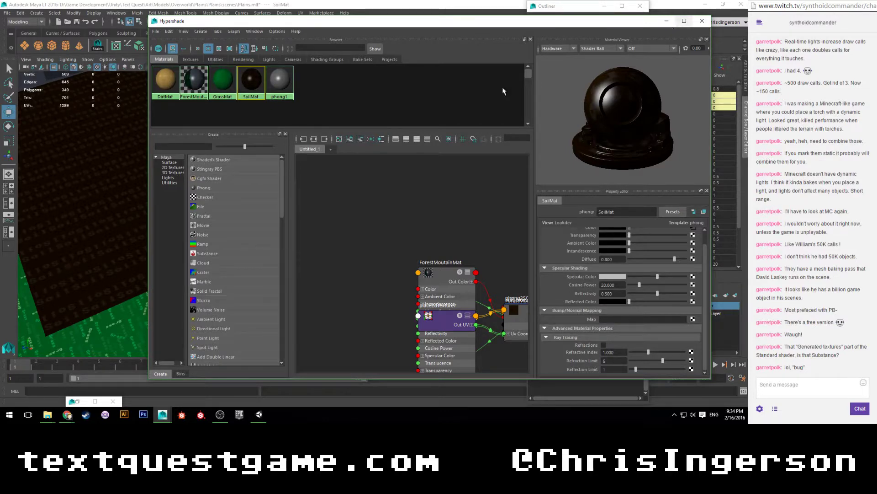
click(256, 88)
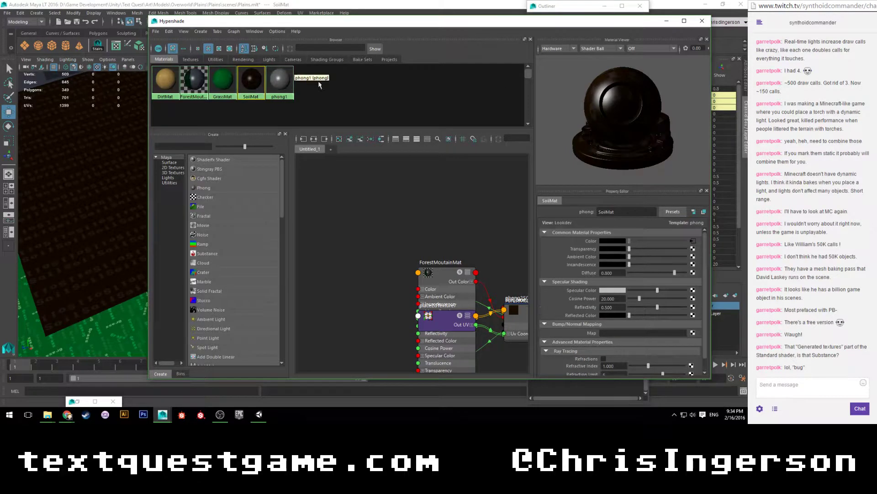
click(702, 20)
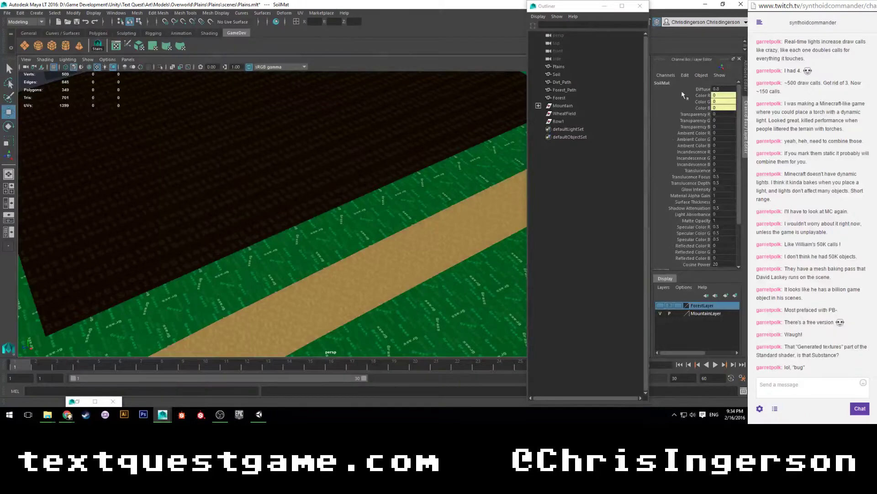
Show the Attribute Editor, place the Outliner beside it and select the Soil mesh in the viewport.
key(ctrl+a)
drag(595, 11, 502, 10)
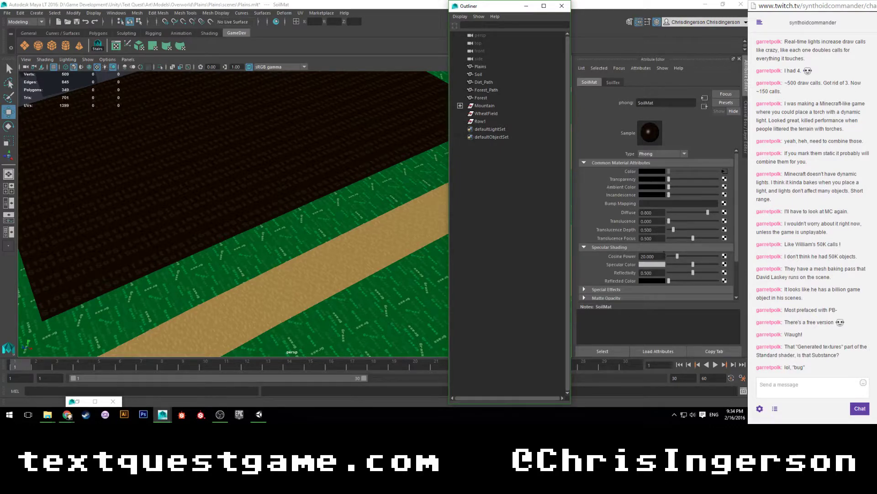
alt+drag(288, 164, 269, 178)
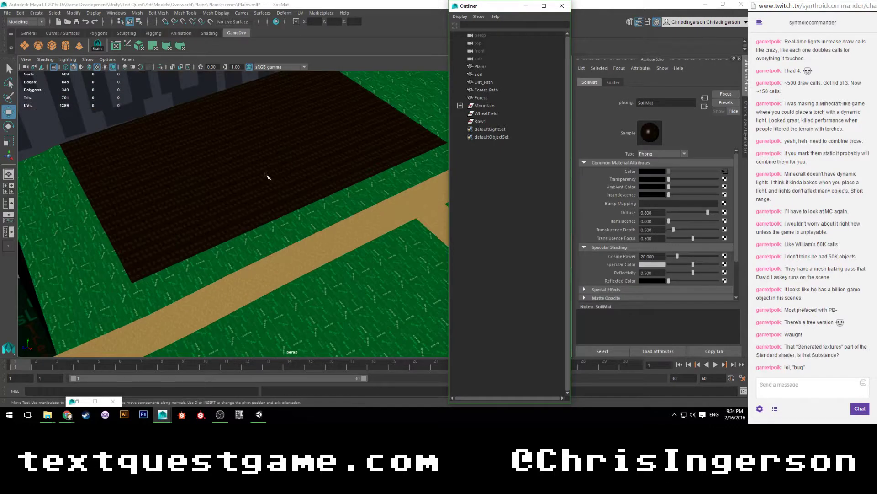
click(272, 182)
alt+drag(252, 133, 251, 194)
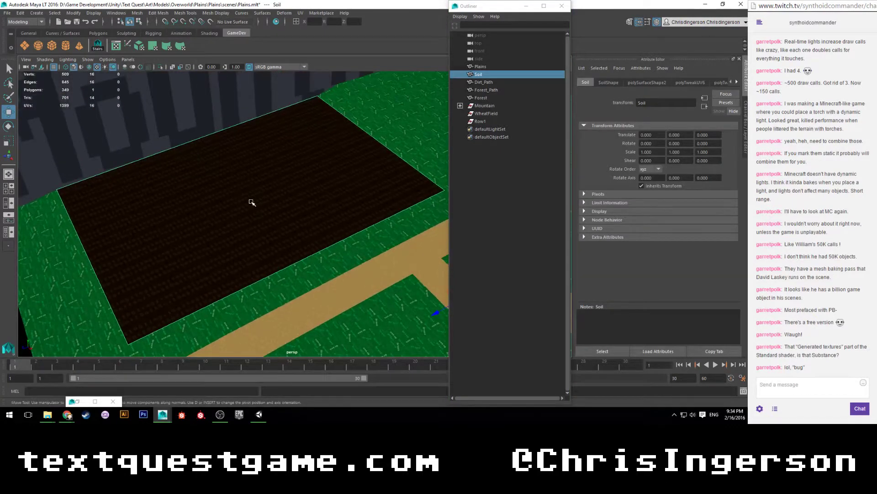
Bring up the UV Editor for the Soil mesh and select its rectangular face for scaling.
scroll(251, 202, up, 2)
scroll(237, 203, down, 2)
click(95, 401)
scroll(475, 178, down, 4)
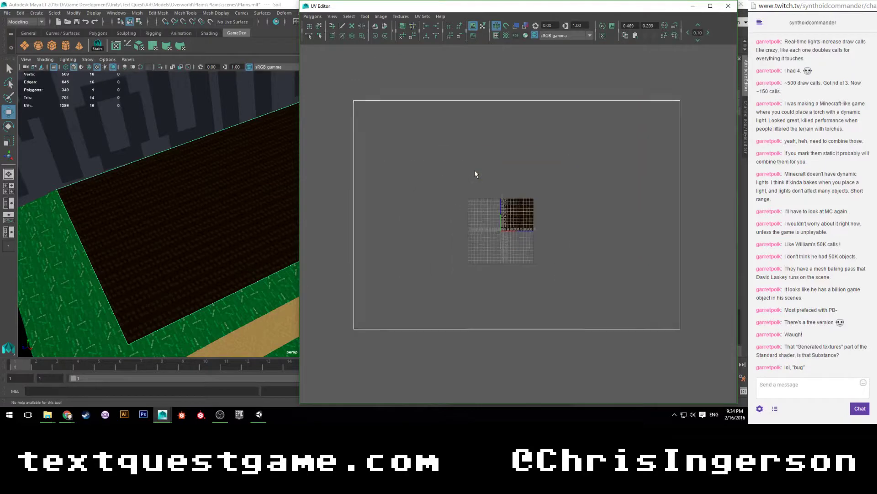
click(553, 267)
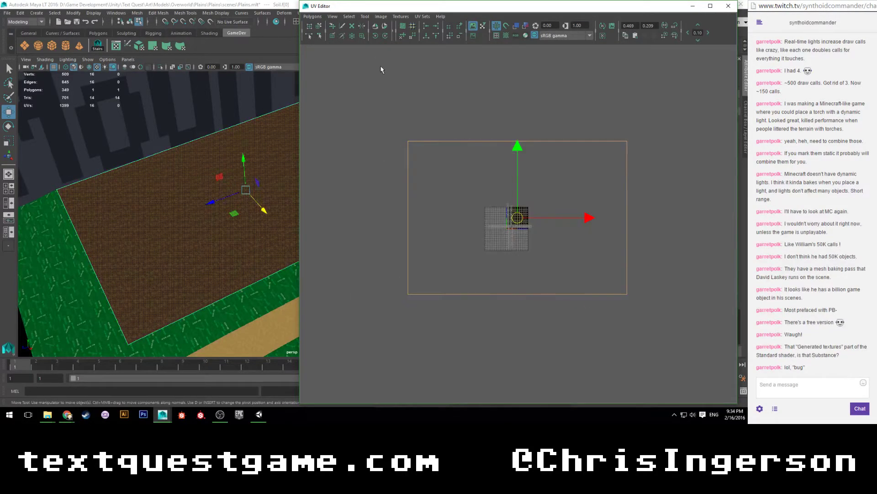
key(r)
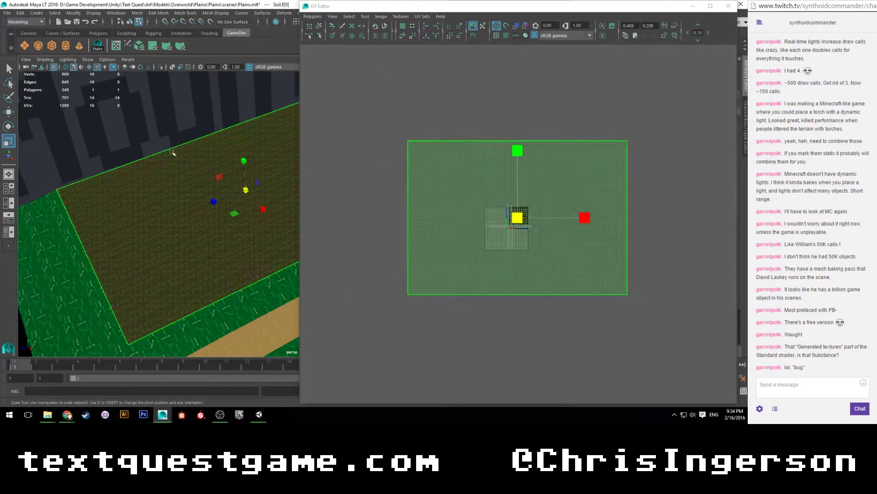
Turn on discrete scaling with a step size of 1.00 and scale the Soil UVs uniformly to twice their size.
double_click(8, 141)
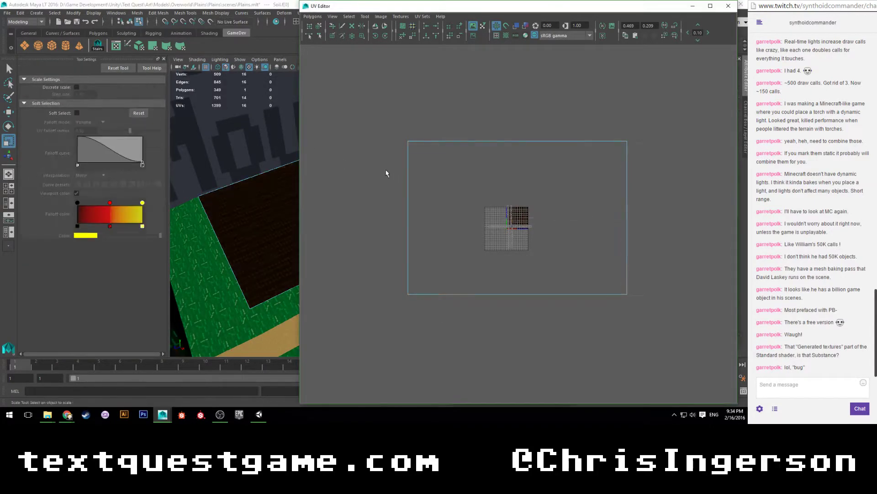
click(76, 87)
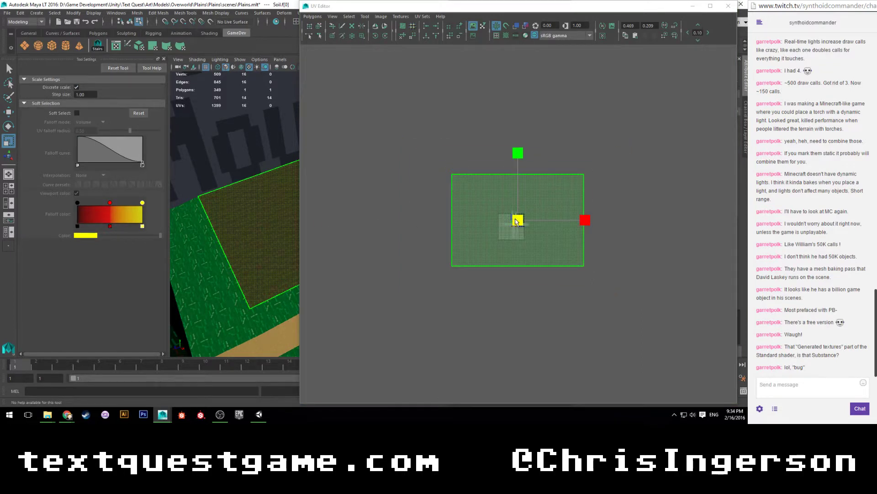
drag(516, 221, 561, 217)
scroll(276, 237, up, 5)
alt+middle_drag(251, 281, 311, 208)
click(333, 239)
alt+drag(234, 280, 338, 228)
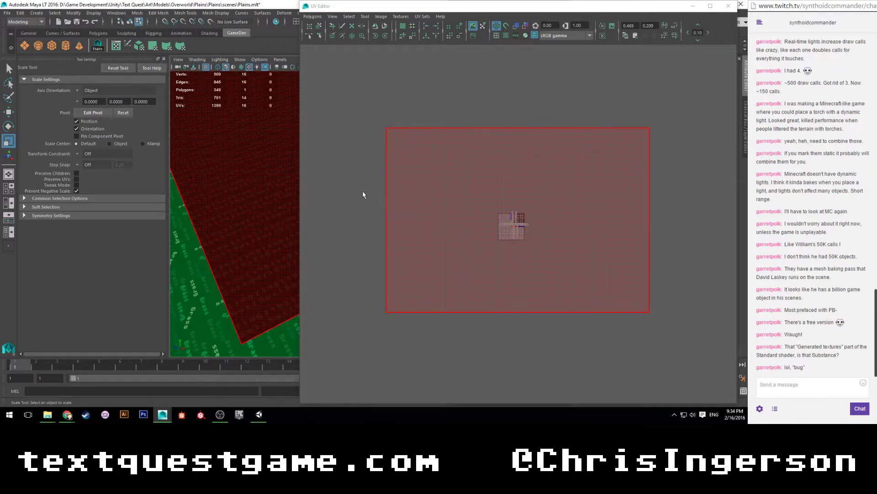
Deselect the Soil face, turn off discrete scaling, close the tool settings and minimise the UV Editor.
click(352, 201)
click(81, 87)
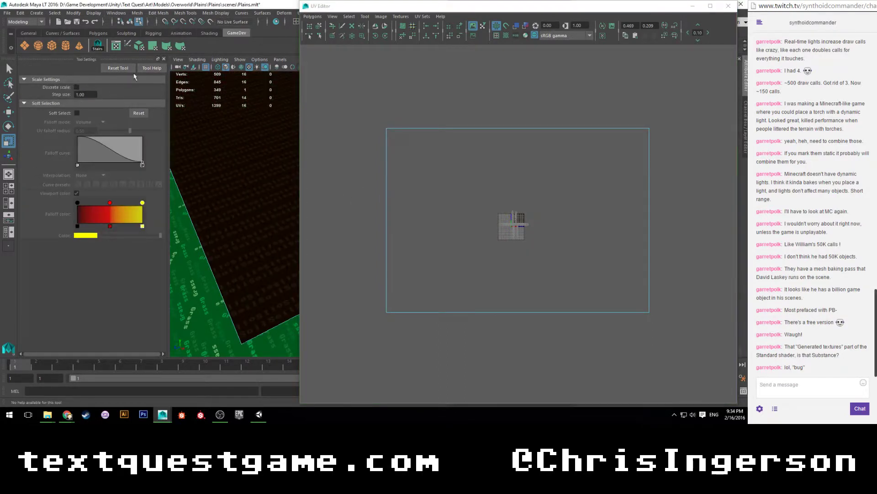
click(164, 60)
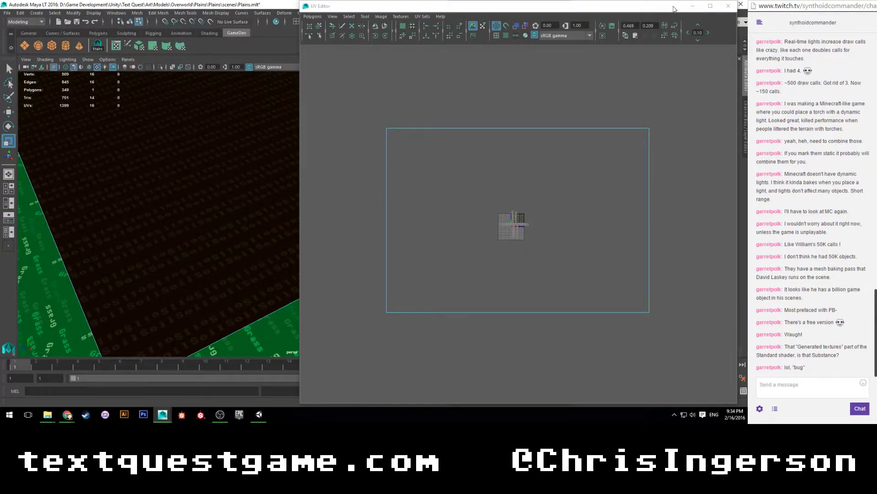
click(689, 8)
Examine the rescaled soil texture on the plot from several angles and distances.
scroll(274, 142, down, 3)
alt+drag(170, 149, 217, 150)
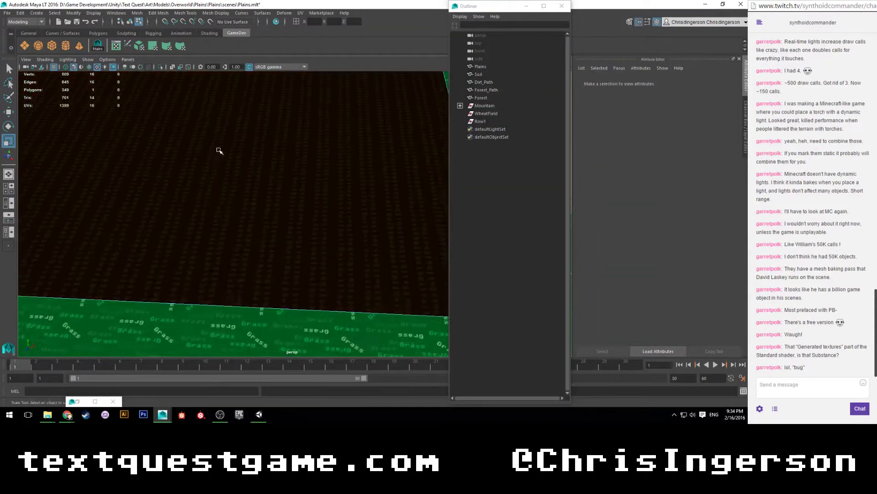
alt+middle_drag(217, 149, 320, 278)
alt+drag(275, 241, 215, 196)
scroll(243, 181, down, 3)
scroll(258, 209, up, 3)
scroll(215, 197, up, 2)
Save the scene, show the Channel Box again and move the Outliner back beside it.
key(ctrl+s)
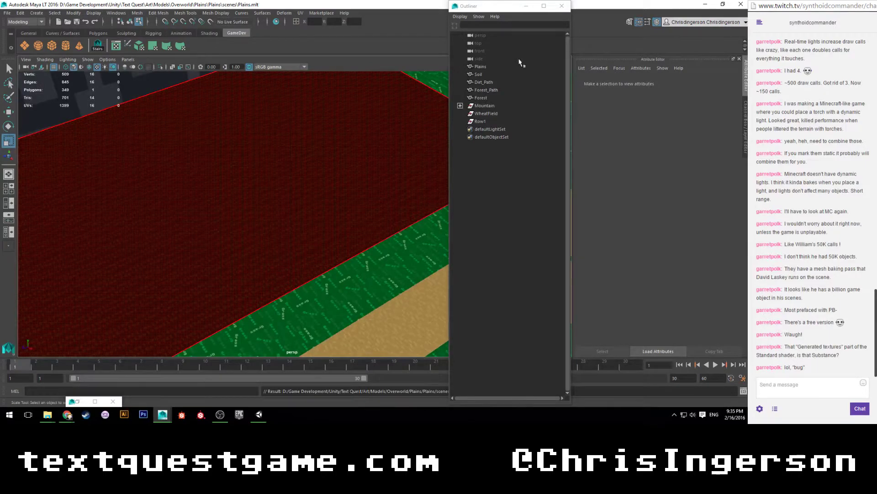
click(746, 110)
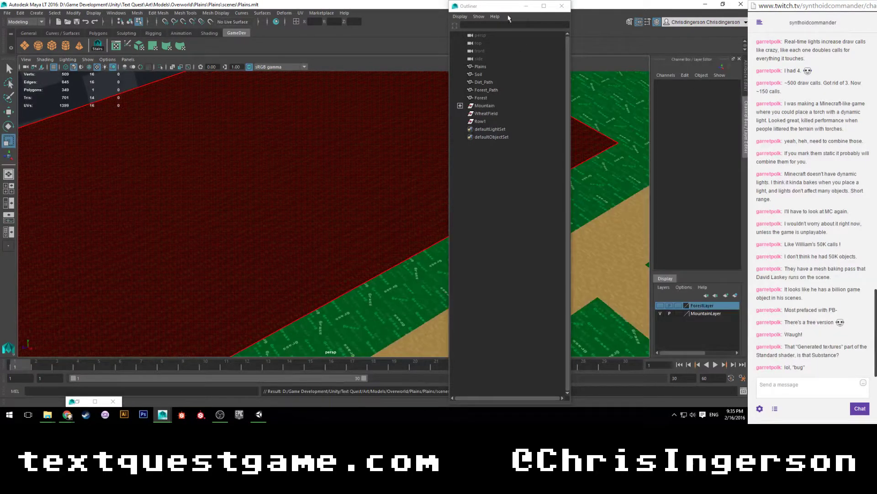
drag(494, 7, 575, 7)
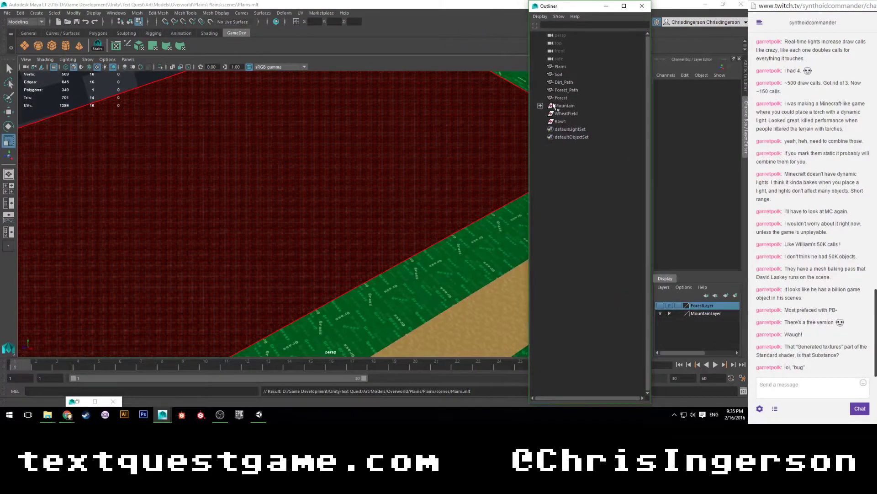
Parent the Row1 group under WheatField and expand WheatField to show it.
click(562, 122)
middle_drag(565, 122, 567, 113)
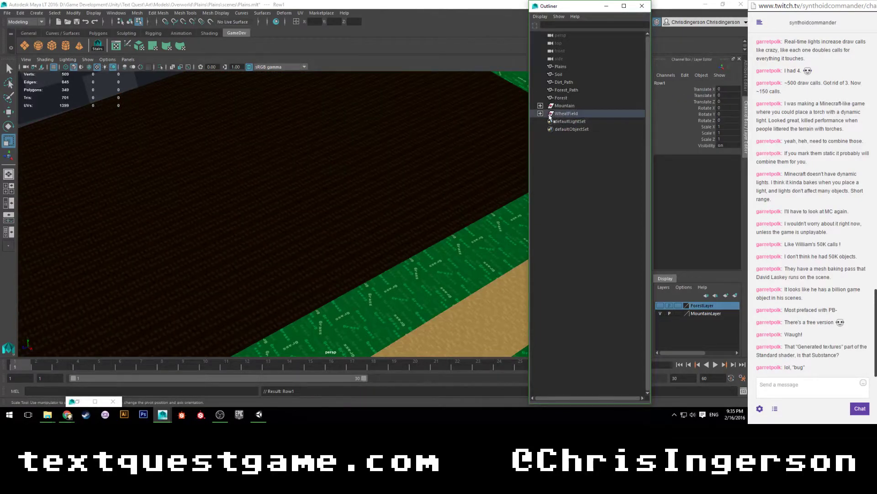
click(541, 113)
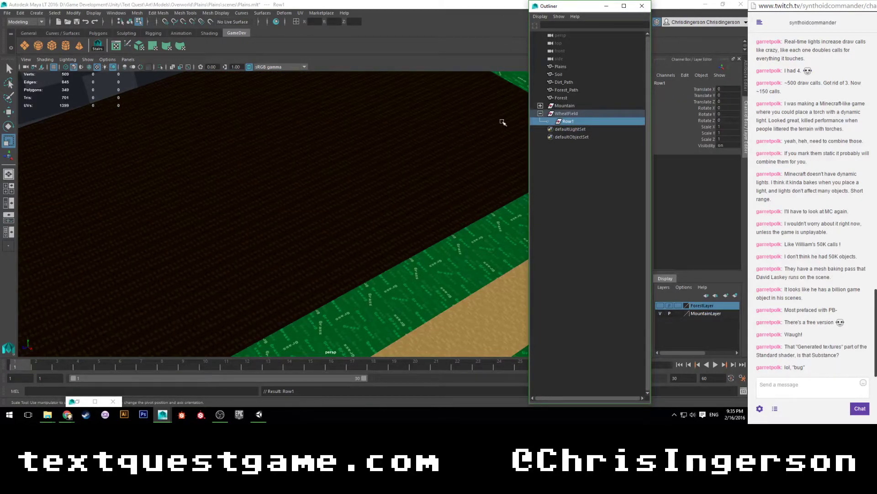
Create a polygon plane and set its width and height subdivisions to 1.
key(f)
key(w)
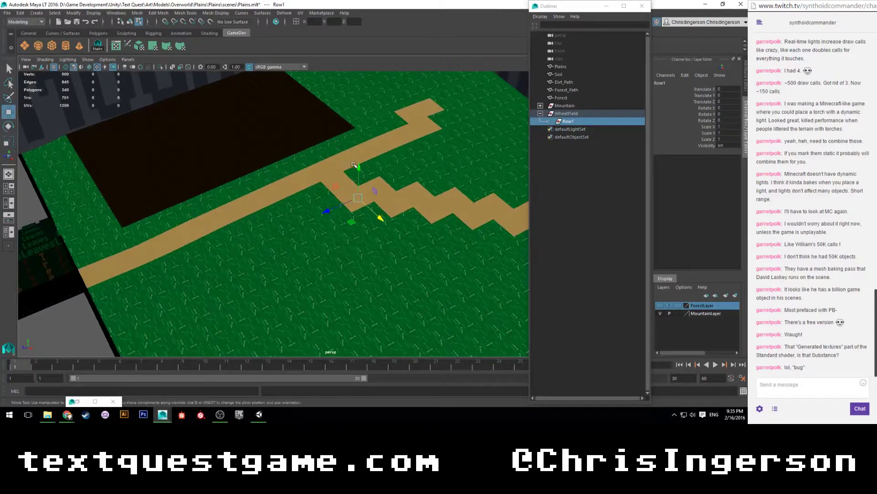
click(54, 46)
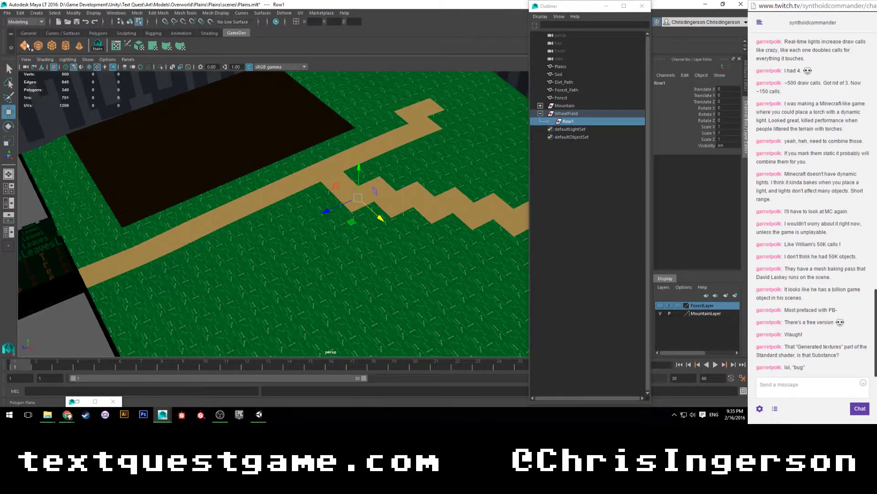
click(567, 129)
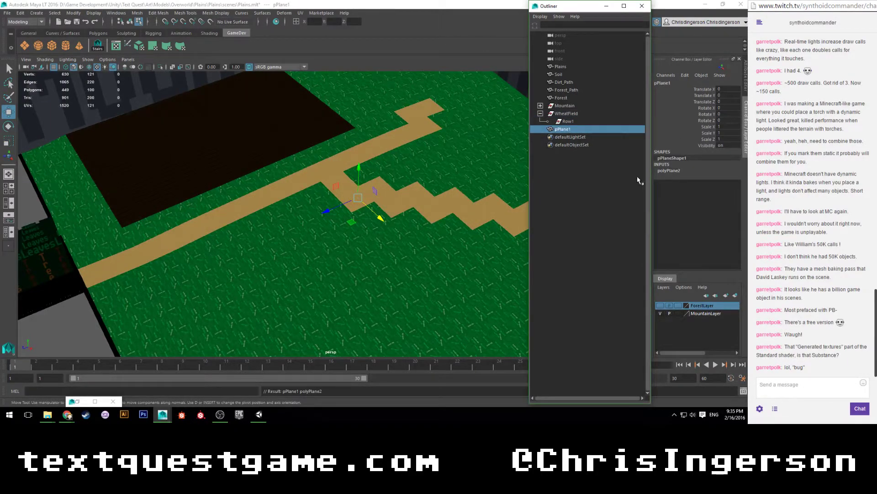
click(670, 171)
click(728, 189)
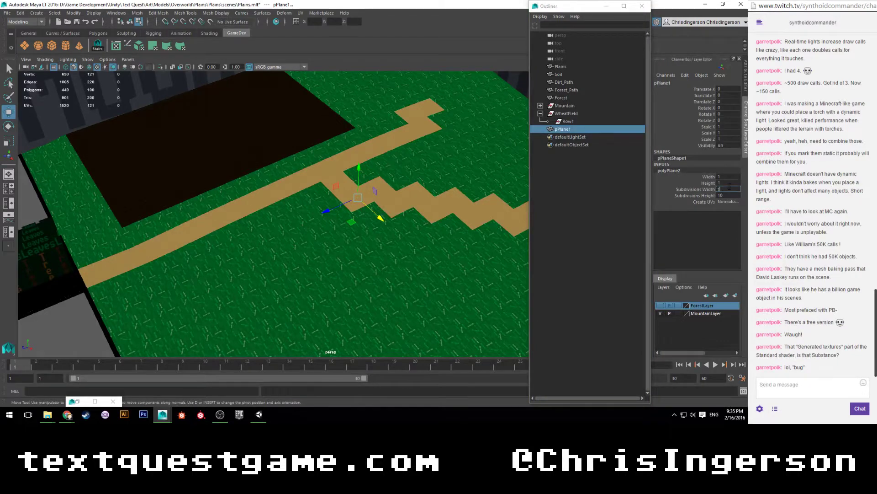
key(Tab)
text(1)
key(Return)
Minimise the Outliner and show the new plane's polyPlane attributes.
click(745, 78)
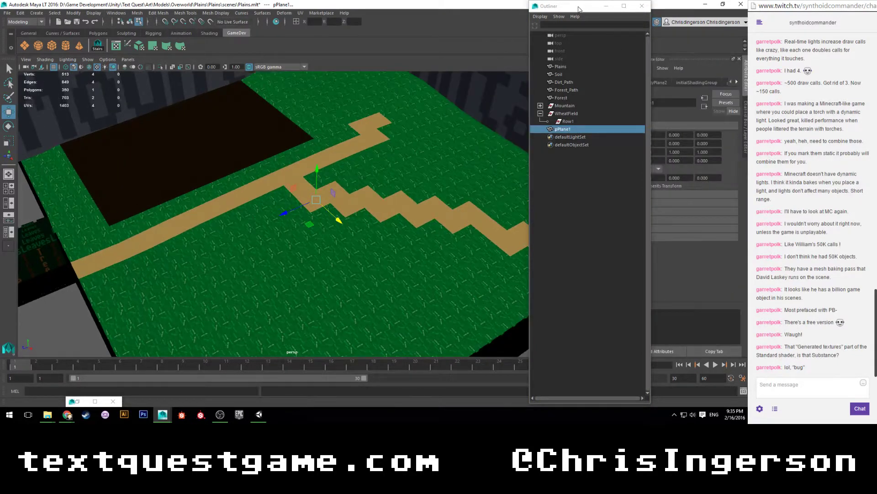
click(600, 8)
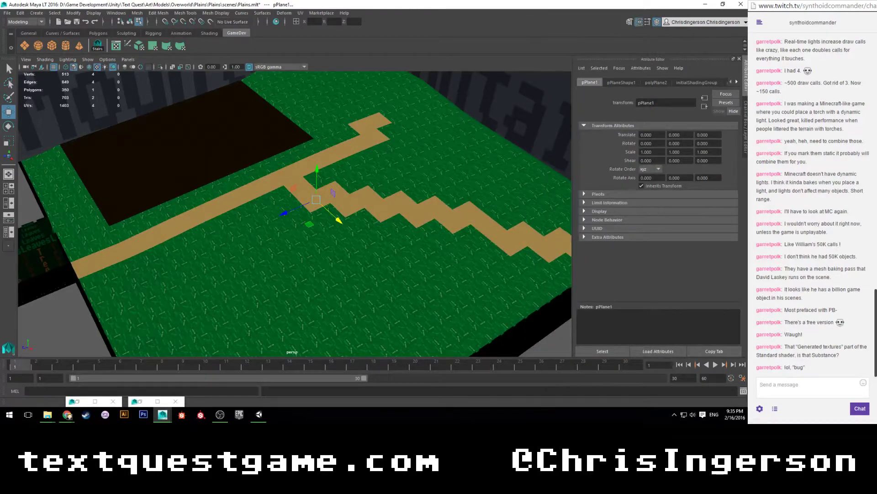
click(655, 83)
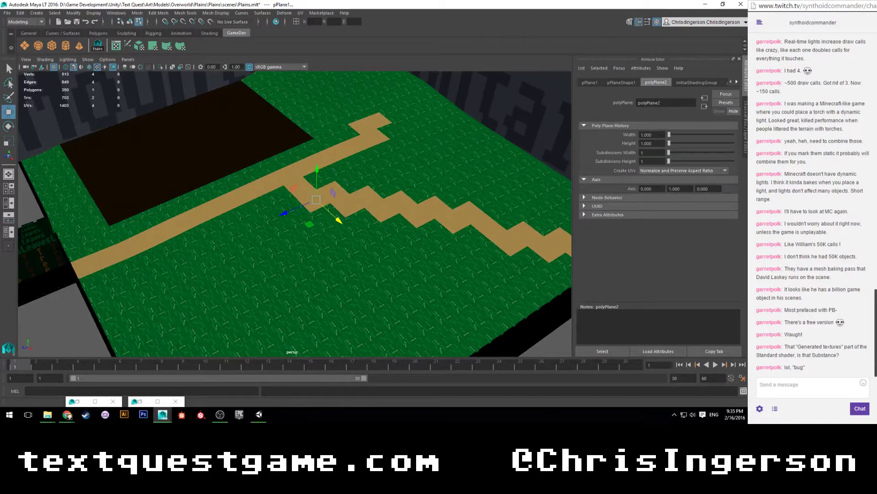
Raise the plane straight up to a height of about 15 units.
drag(317, 171, 317, 123)
scroll(315, 156, up, 5)
alt+middle_drag(339, 127, 301, 174)
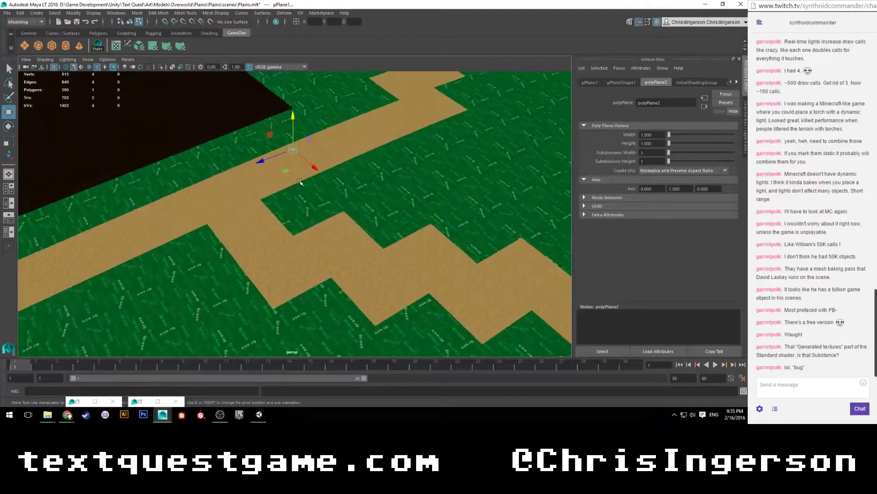
scroll(301, 175, up, 2)
Set the plane's axis to 1, 0, 0 to stand it upright facing along X.
click(651, 187)
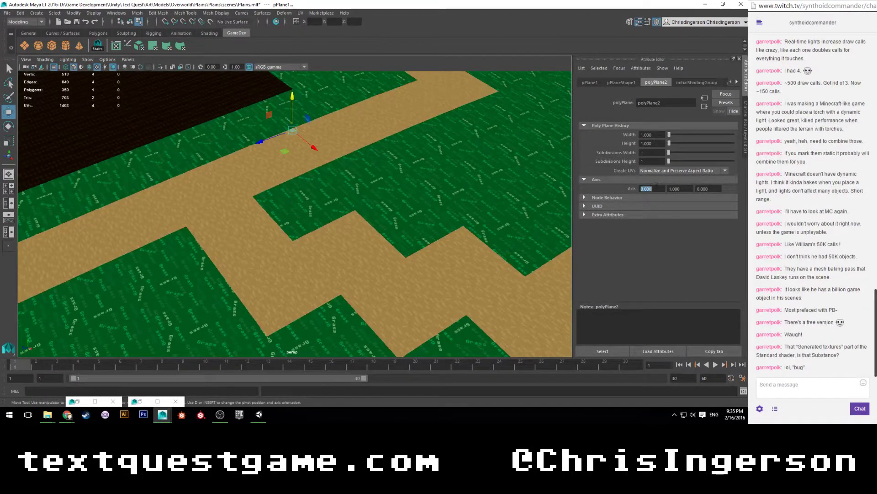
text(1)
key(Tab)
text(0)
scroll(315, 157, up, 4)
alt+drag(317, 147, 319, 120)
alt+middle_drag(315, 108, 302, 202)
alt+drag(238, 189, 282, 227)
scroll(254, 206, down, 4)
alt+middle_drag(281, 227, 263, 181)
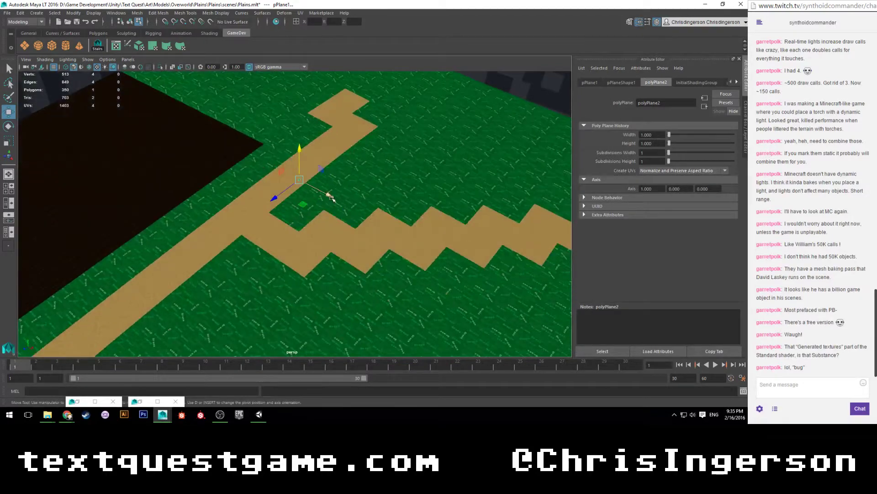
Move the upright plane along X onto the soil plot, to about -72.
drag(330, 197, 268, 176)
scroll(213, 182, up, 2)
scroll(214, 183, up, 2)
key(f)
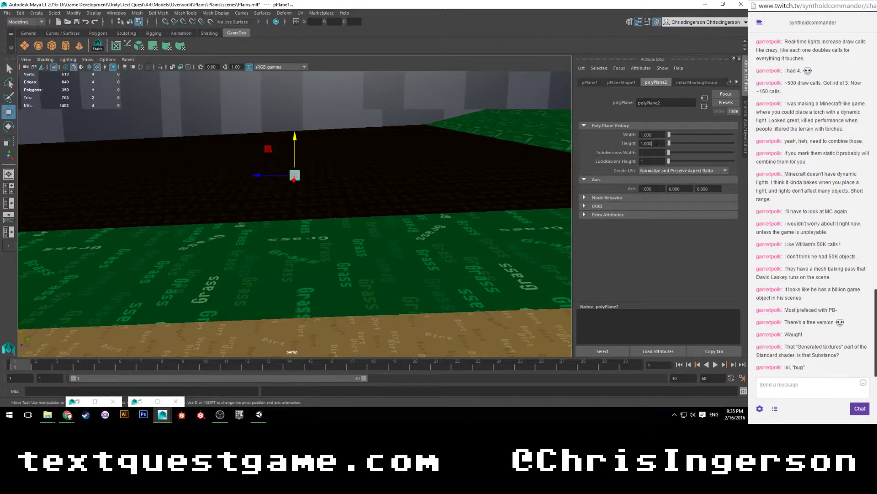
Show the Channel Box and set the plane's height to 5.
double_click(653, 143)
key(ctrl+a)
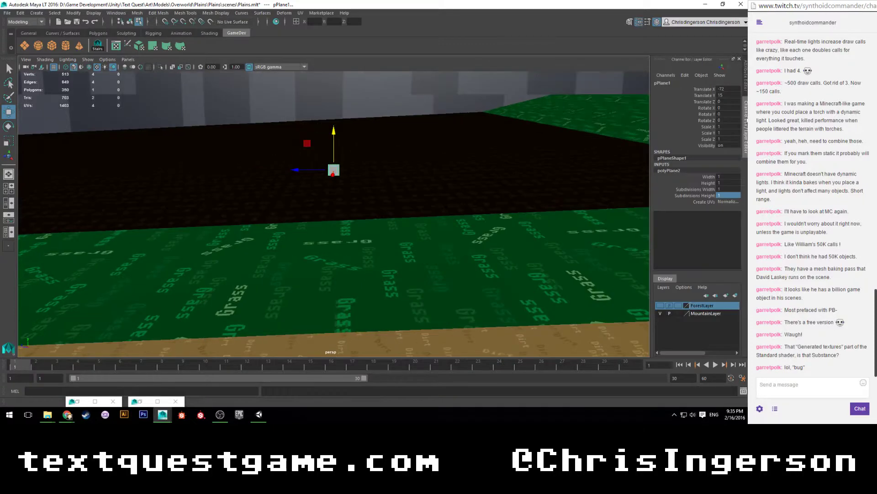
double_click(727, 183)
text(5)
key(Return)
Examine the plane's size against the soil plot from several angles and distances.
scroll(390, 228, down, 10)
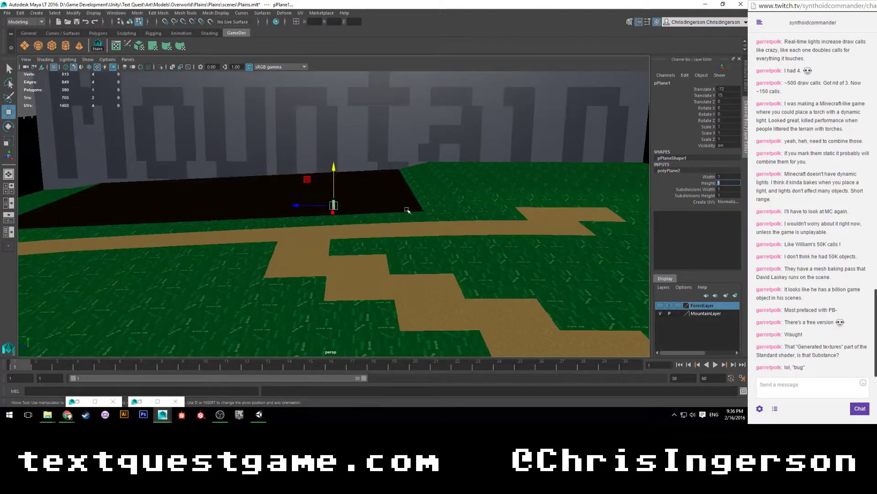
alt+drag(407, 210, 373, 196)
scroll(377, 227, up, 5)
scroll(376, 227, up, 3)
scroll(343, 199, up, 3)
scroll(343, 199, down, 2)
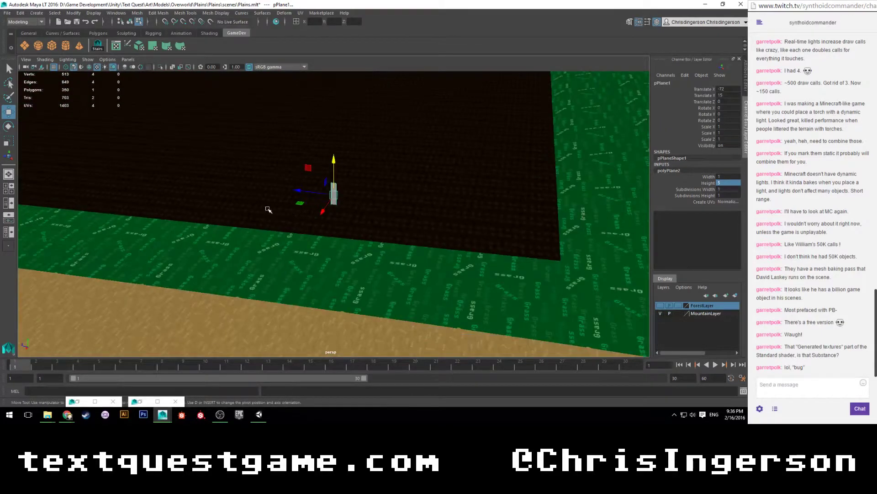
scroll(268, 210, down, 4)
mouse_move(268, 210)
alt+mouse_down()
mouse_move(258, 209)
mouse_move(287, 207)
mouse_move(276, 211)
alt+mouse_up()
scroll(275, 207, down, 4)
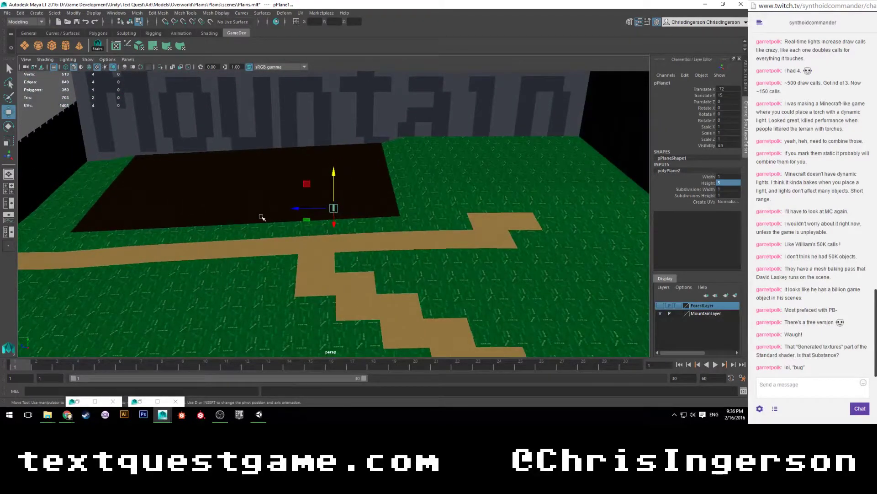
key(ctrl+s)
scroll(260, 222, up, 5)
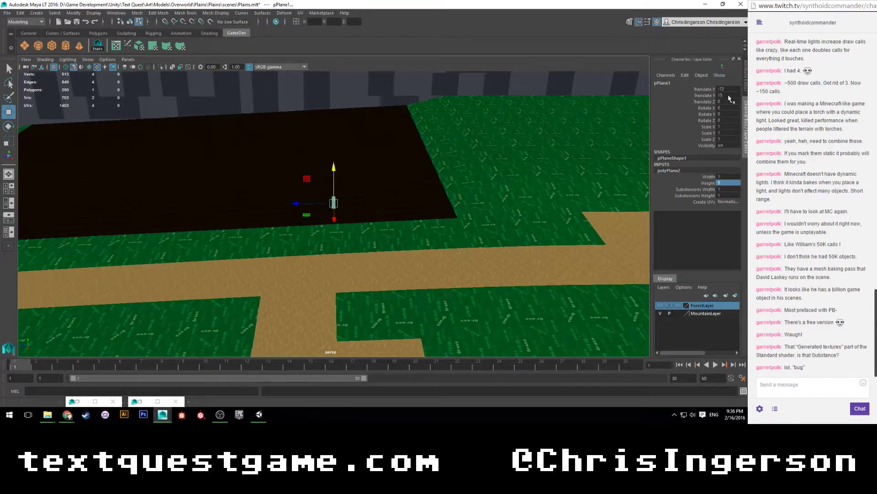
Widen the plane to 200, trying 100 first, and move it along Z to about 60.4.
click(733, 177)
text(100)
key(Return)
scroll(370, 209, down, 3)
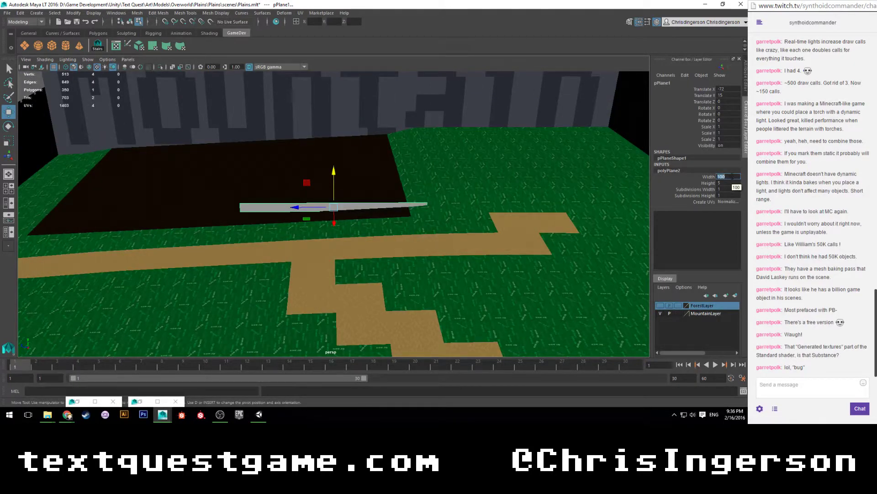
text(0)
key(Return)
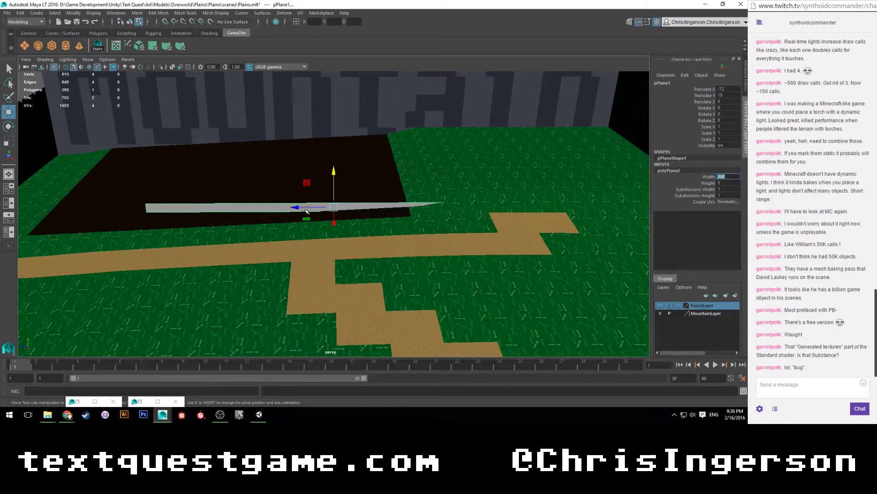
drag(295, 207, 266, 251)
alt+middle_drag(256, 247, 239, 226)
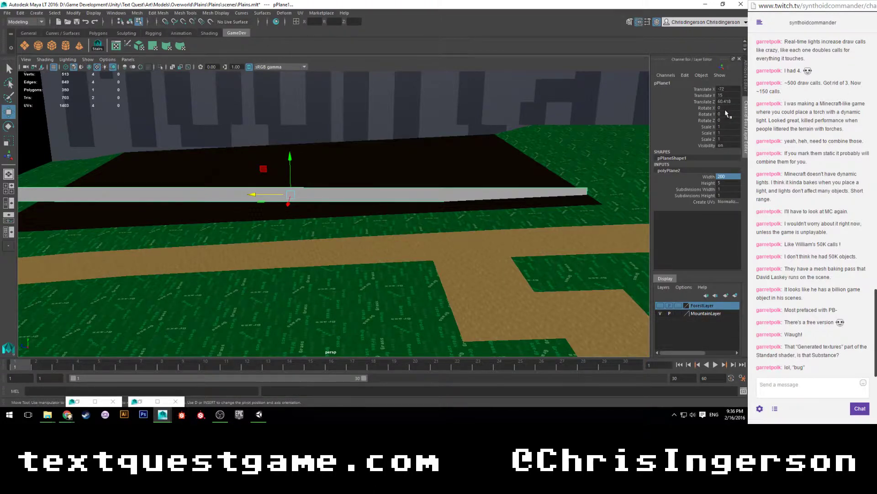
Try X rotations of 15, 5, 1, 2 and 3 degrees on the plane to match the soil's slope.
click(728, 108)
text(15)
key(Return)
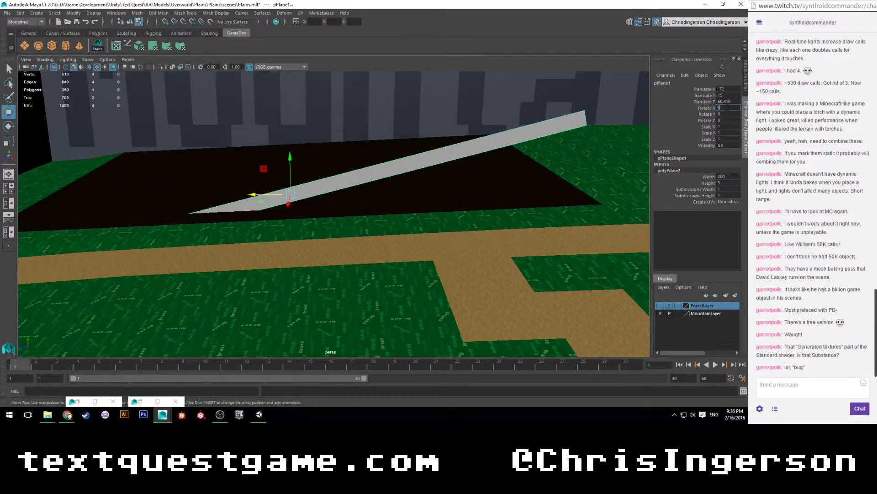
text(5)
key(Return)
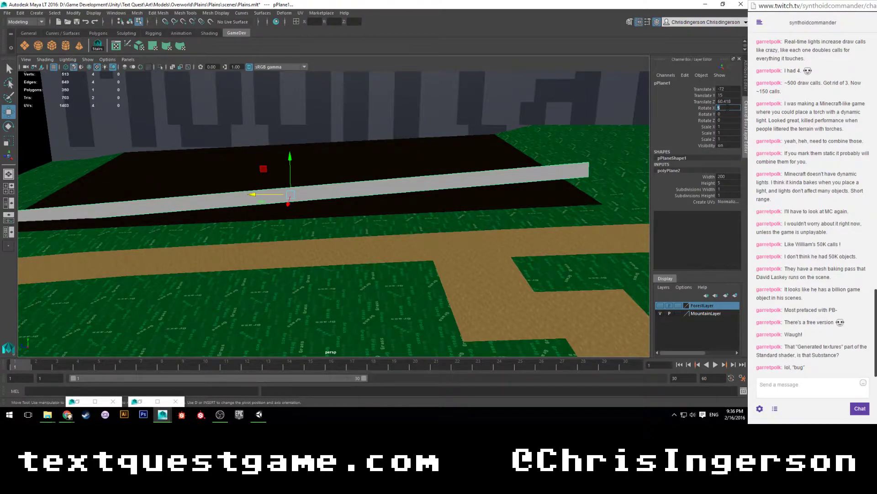
text(1)
key(Return)
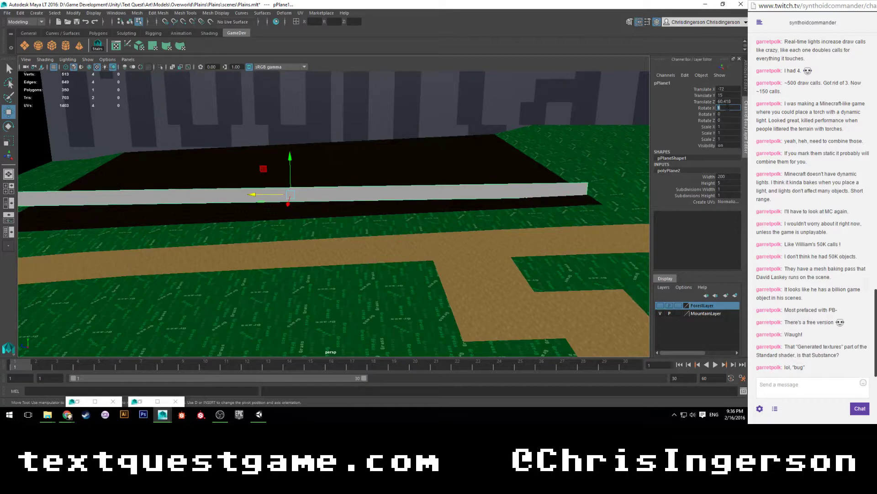
text(2)
key(Return)
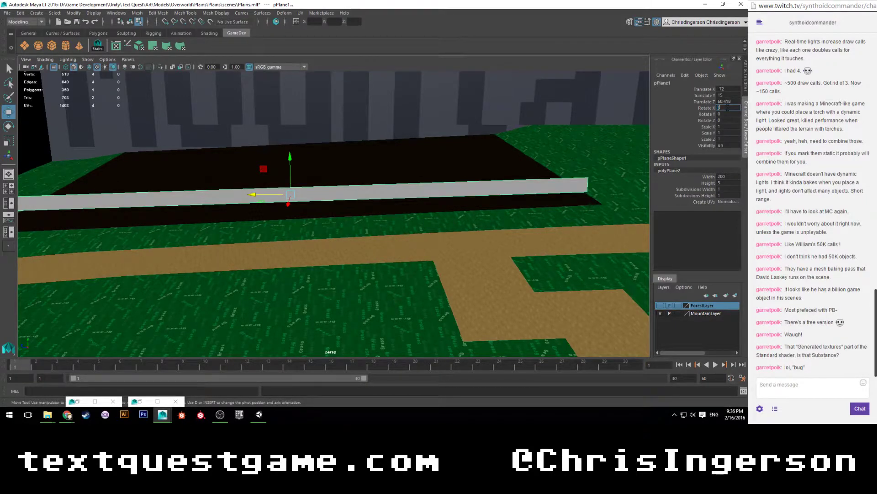
text(3)
key(Return)
Lower the plane toward the soil, to about 12.3 in Y.
alt+drag(338, 210, 268, 204)
scroll(269, 202, up, 2)
drag(266, 147, 322, 187)
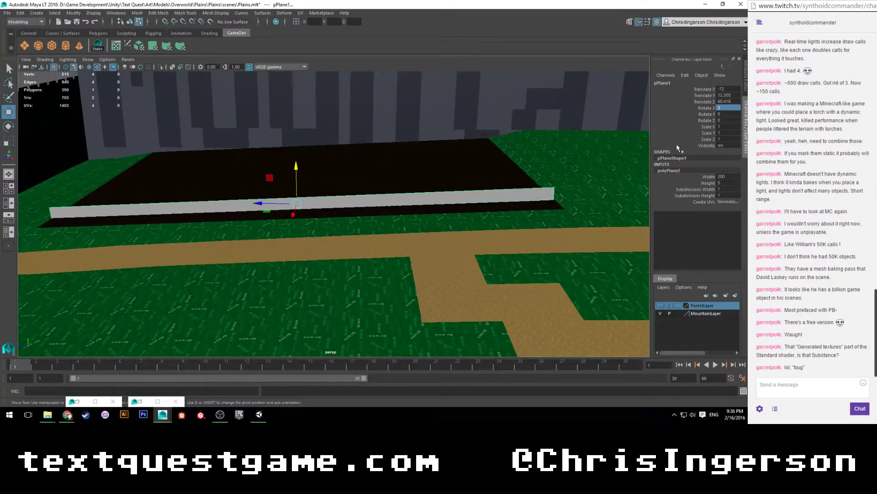
Refine the plane's X rotation to 2.9 degrees, trying 2.5 and 2.75 first.
click(726, 108)
text(2.5)
key(Return)
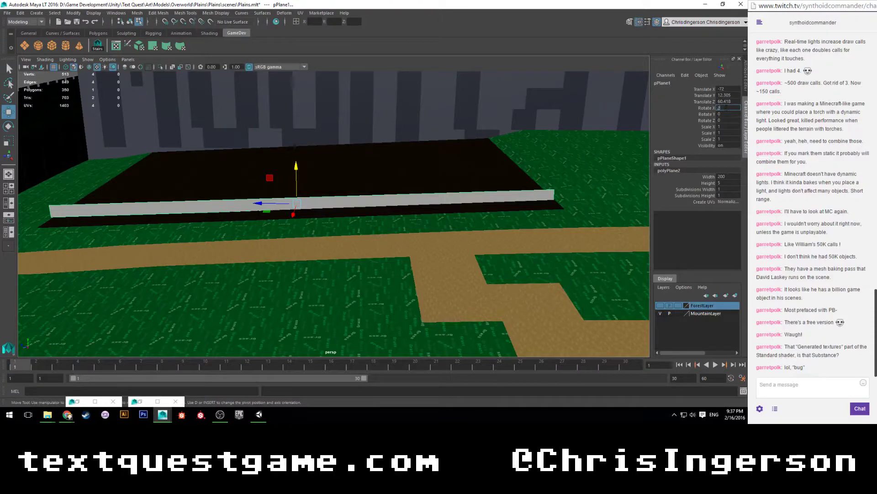
text(2.75)
key(Return)
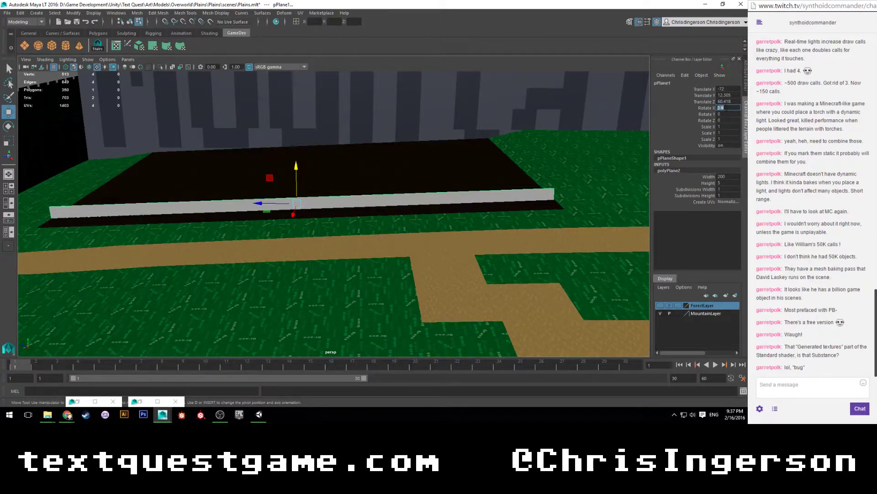
Move the plane along X to about -62.5 near the soil's path-side edge and set Translate Z to 60.5.
alt+drag(383, 189, 264, 201)
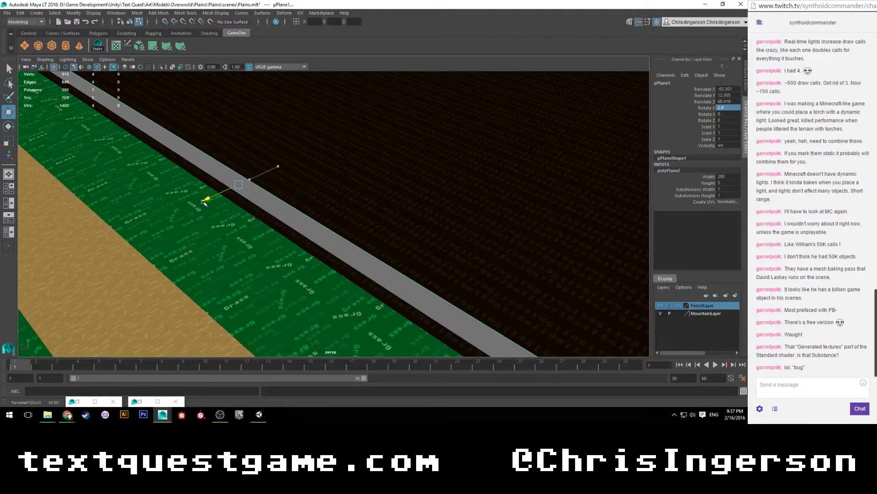
alt+drag(204, 204, 249, 218)
scroll(228, 233, up, 1)
alt+middle_drag(221, 236, 326, 218)
alt+drag(326, 218, 212, 202)
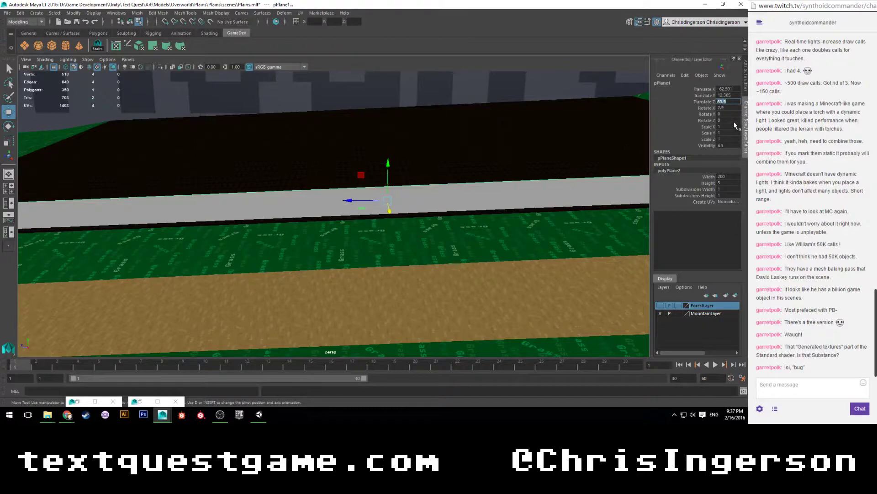
Set the plane's width to 195 and check its ends against the soil's corners.
alt+right_drag(510, 185, 509, 226)
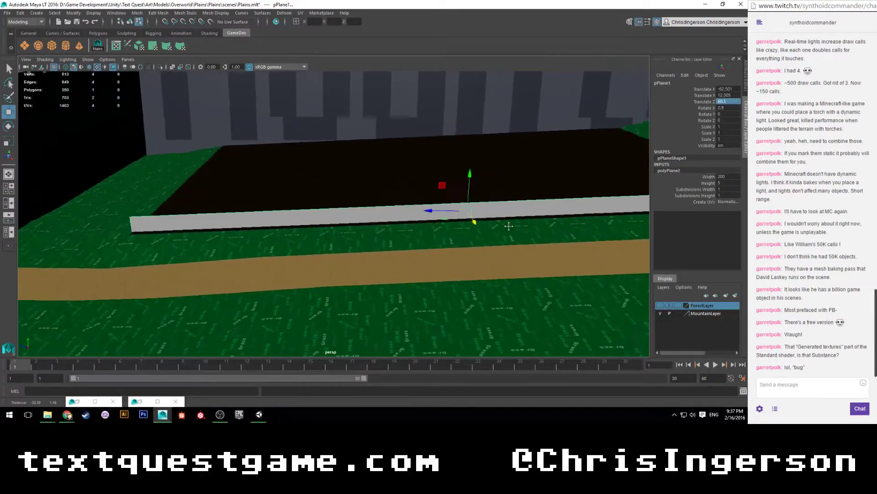
alt+middle_drag(509, 226, 173, 219)
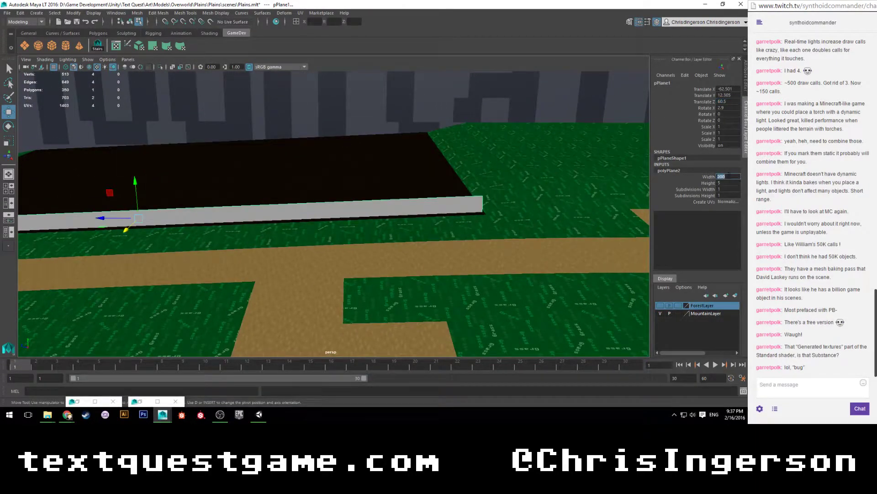
key(f)
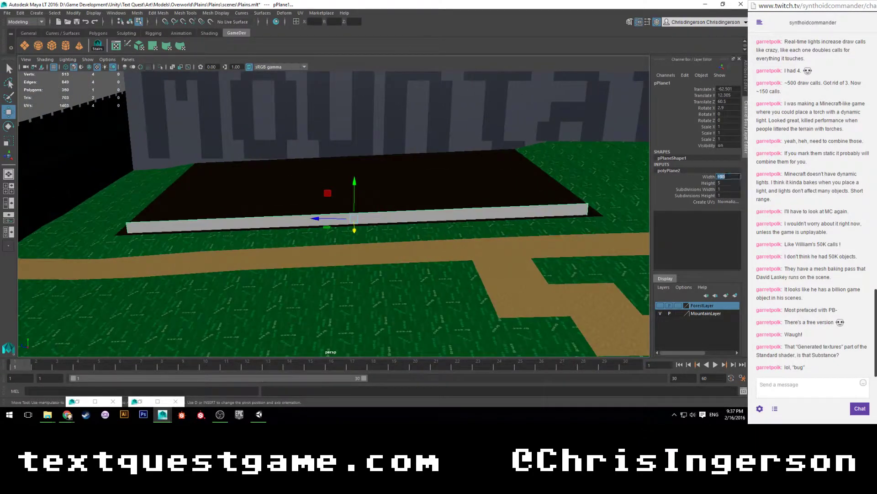
alt+drag(595, 213, 485, 287)
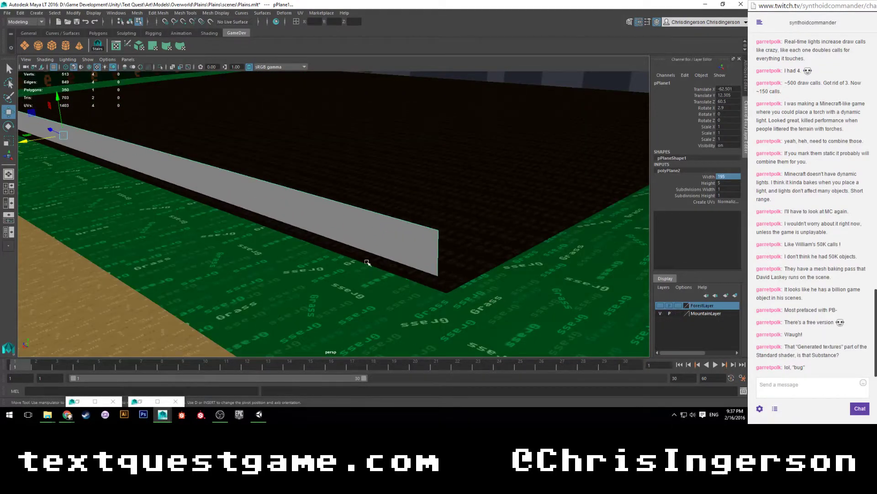
Fine-tune the plane's Translate Y to 12.3, trying 12.29 first, and check its lower edge against the soil.
alt+drag(367, 263, 296, 220)
scroll(308, 222, up, 2)
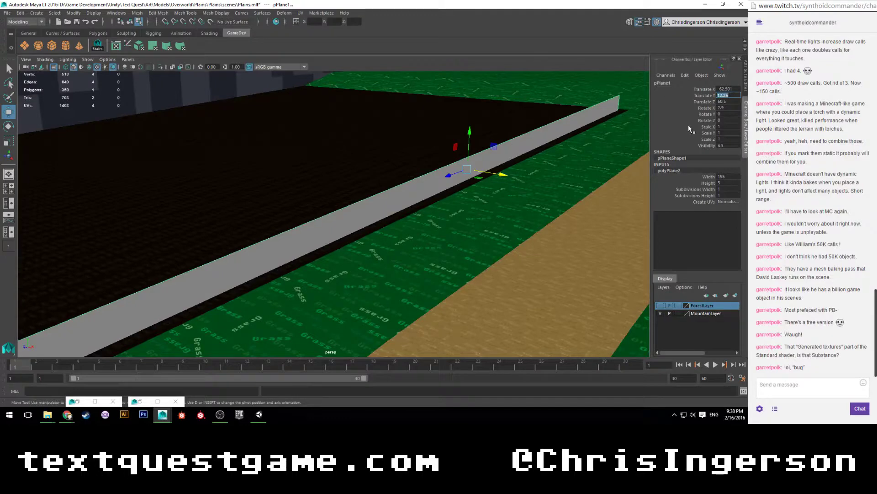
alt+drag(550, 167, 487, 171)
alt+right_drag(487, 172, 473, 202)
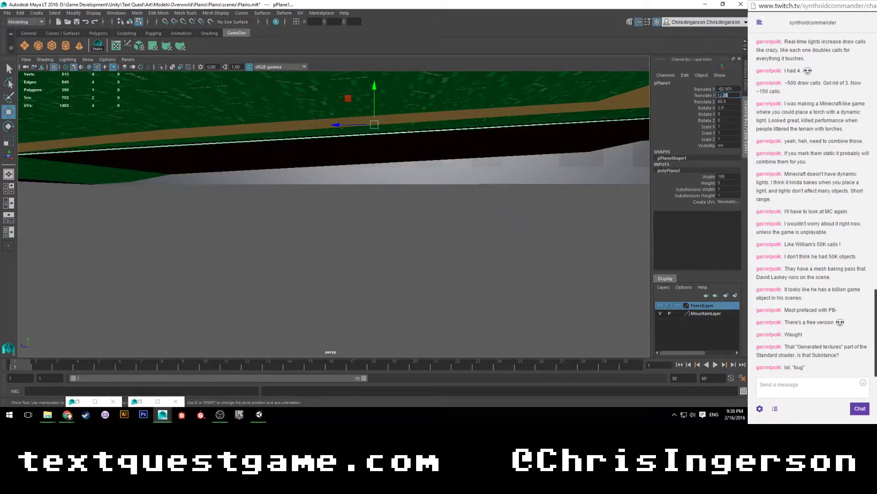
alt+middle_drag(430, 198, 499, 165)
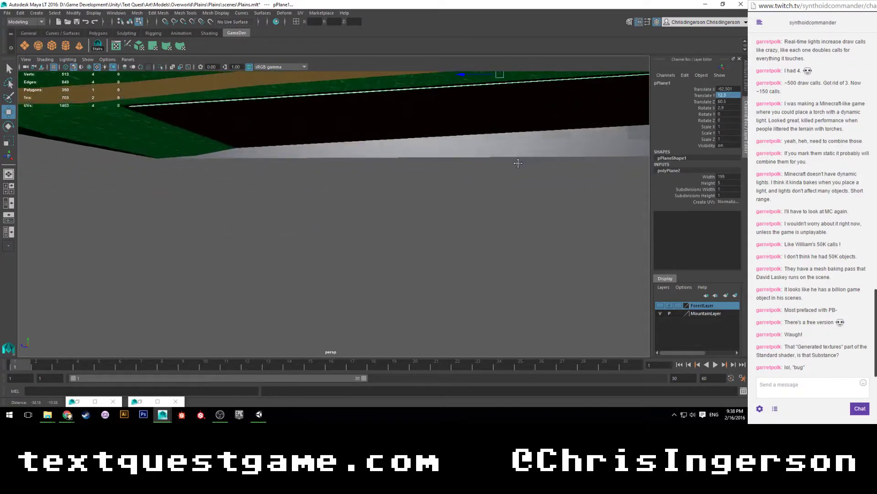